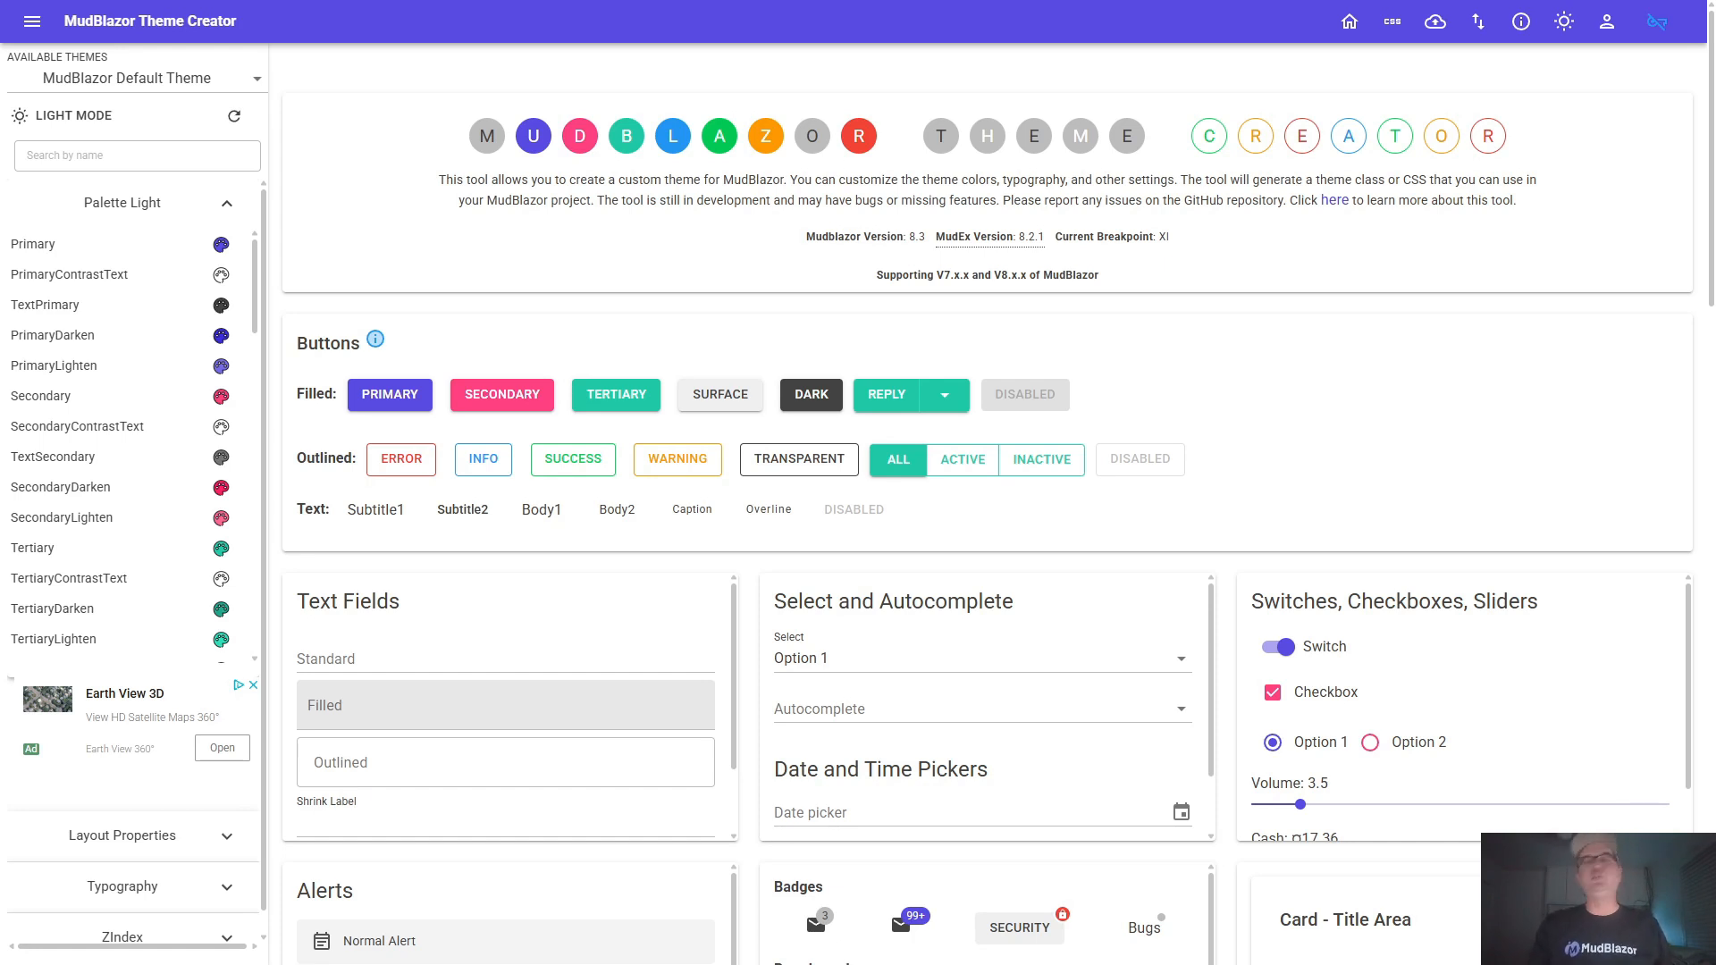
Look through the color entries of the light palette, from Primary down past Warning and back
{"action": "scroll", "coordinate": [134, 563], "scroll_direction": "down", "scroll_amount": 1}
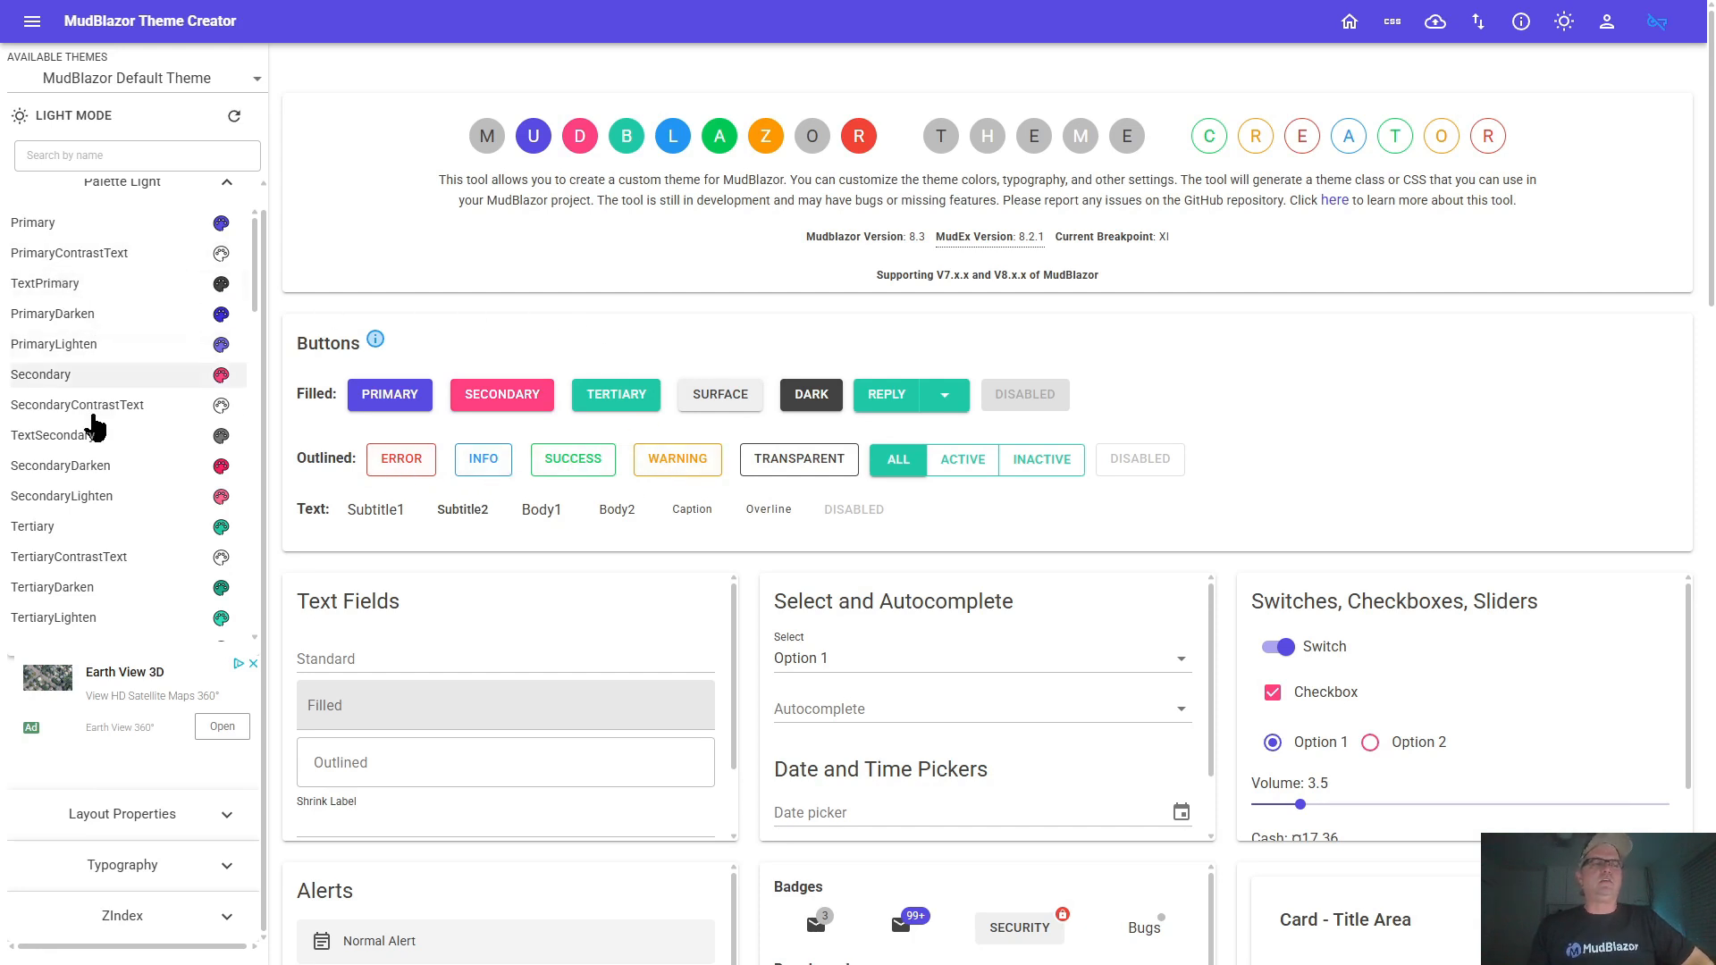
{"action": "scroll", "coordinate": [90, 581], "scroll_direction": "down", "scroll_amount": 3}
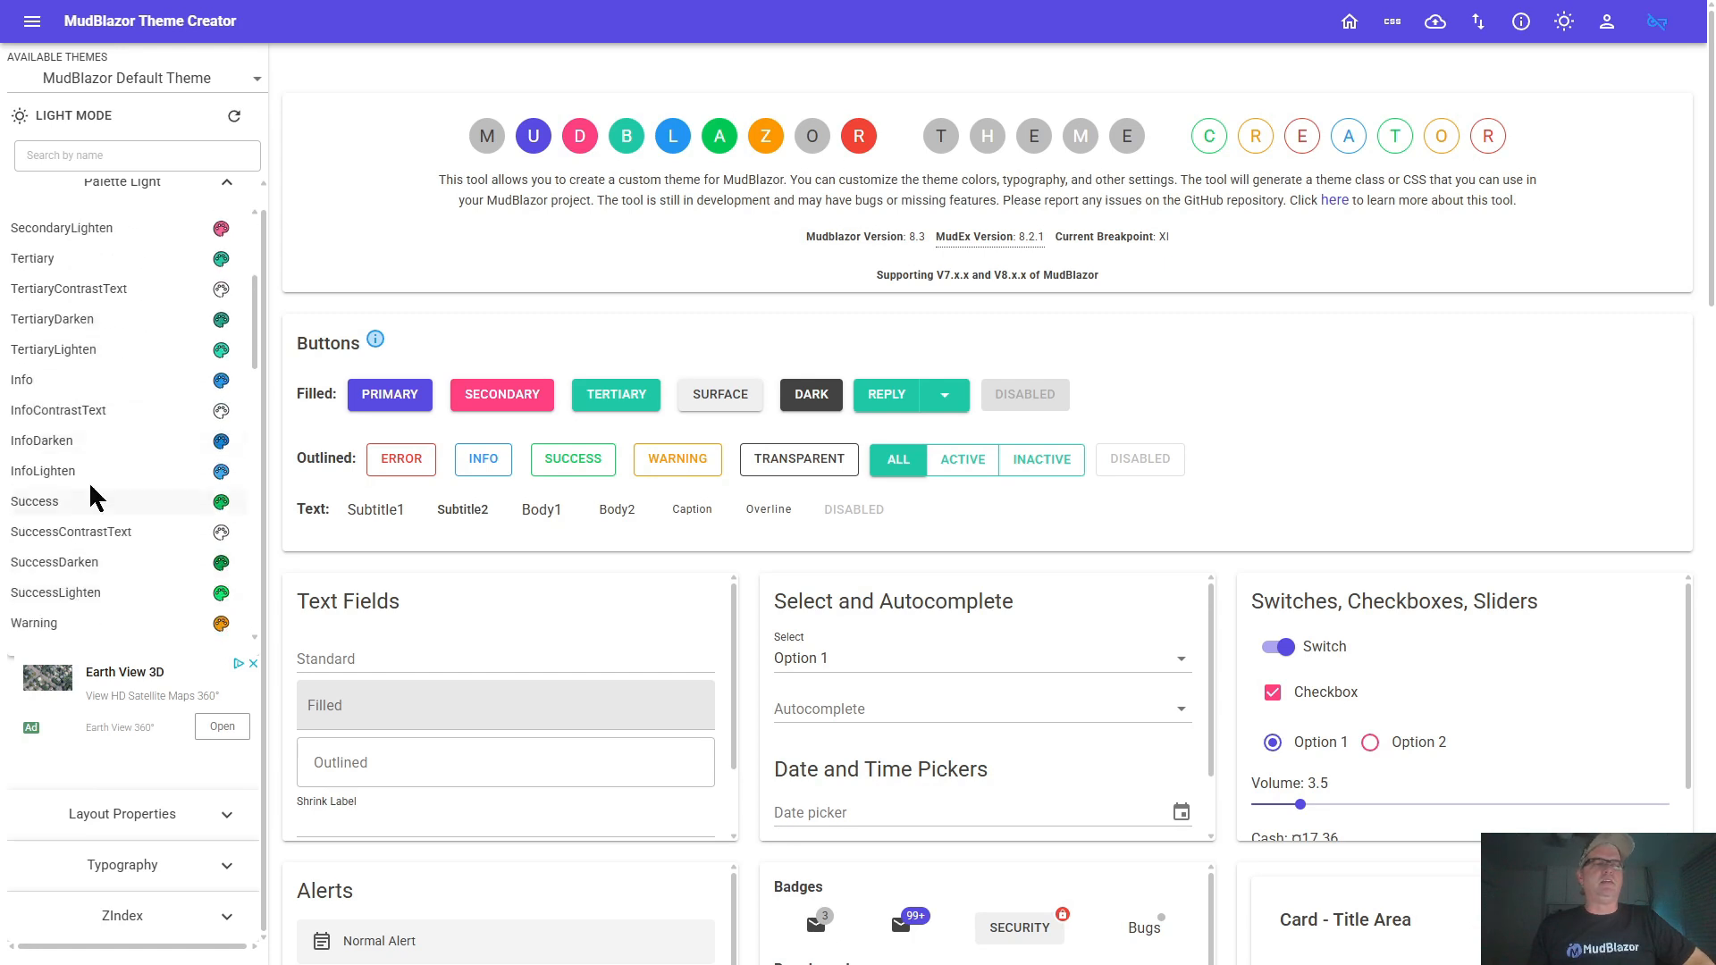
{"action": "scroll", "coordinate": [89, 487], "scroll_direction": "down", "scroll_amount": 4}
{"action": "scroll", "coordinate": [89, 474], "scroll_direction": "up", "scroll_amount": 7}
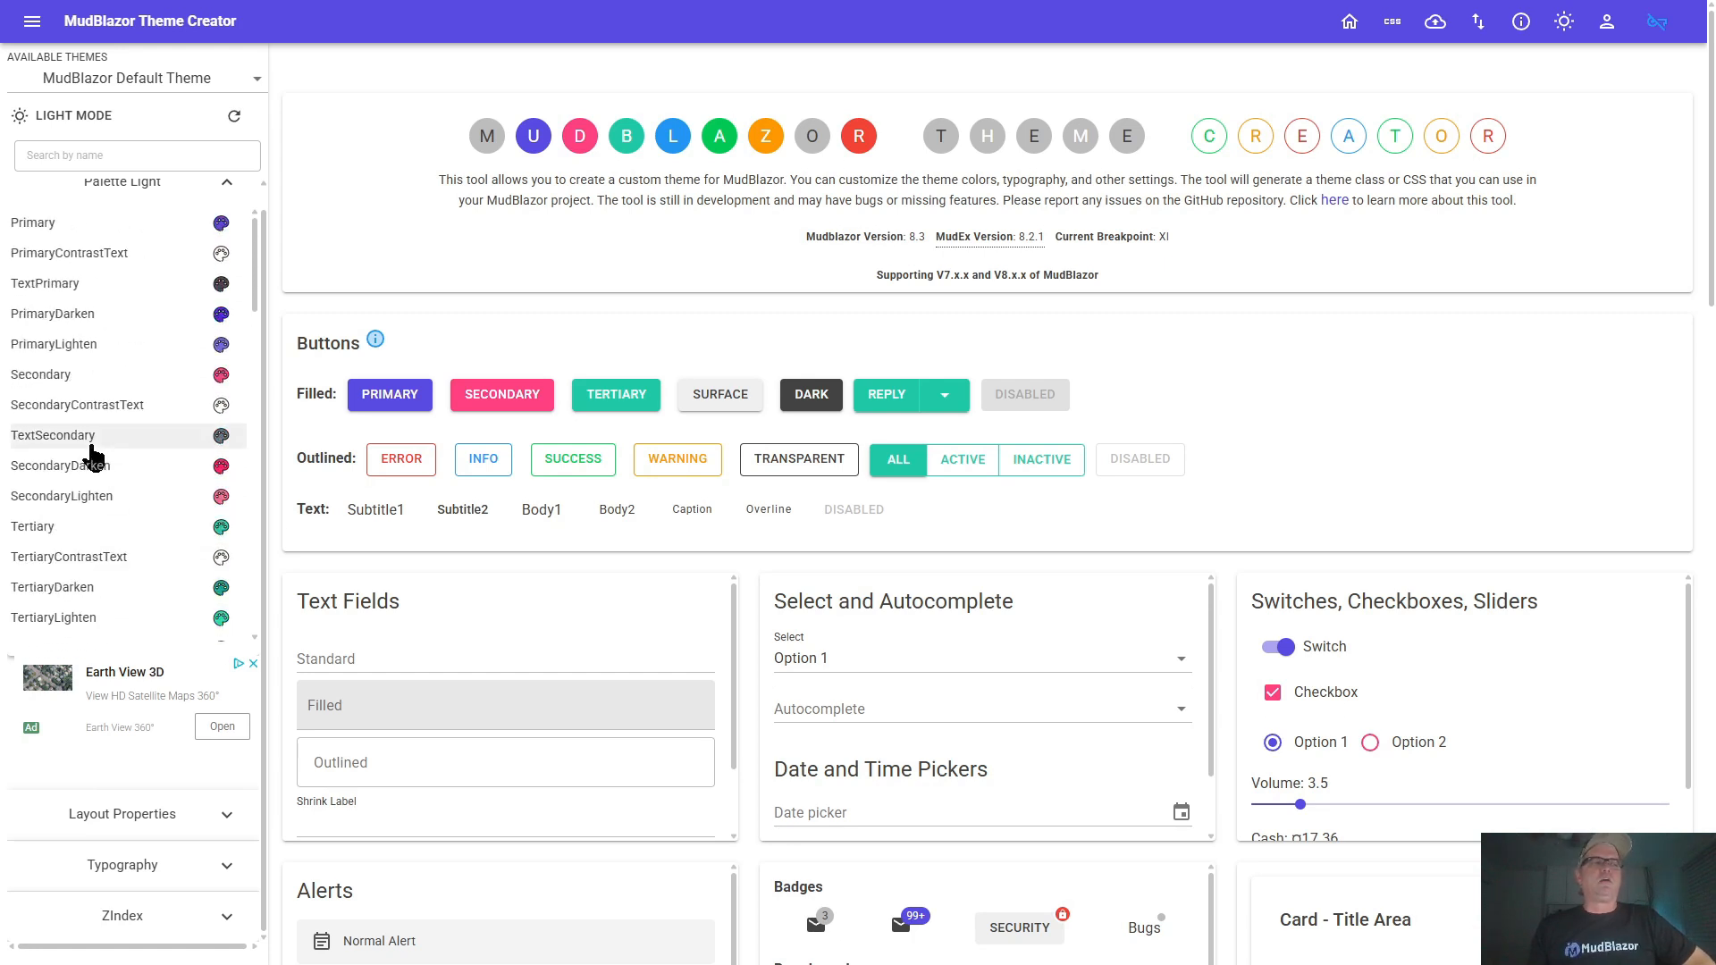
{"action": "scroll", "coordinate": [92, 456], "scroll_direction": "up", "scroll_amount": 1}
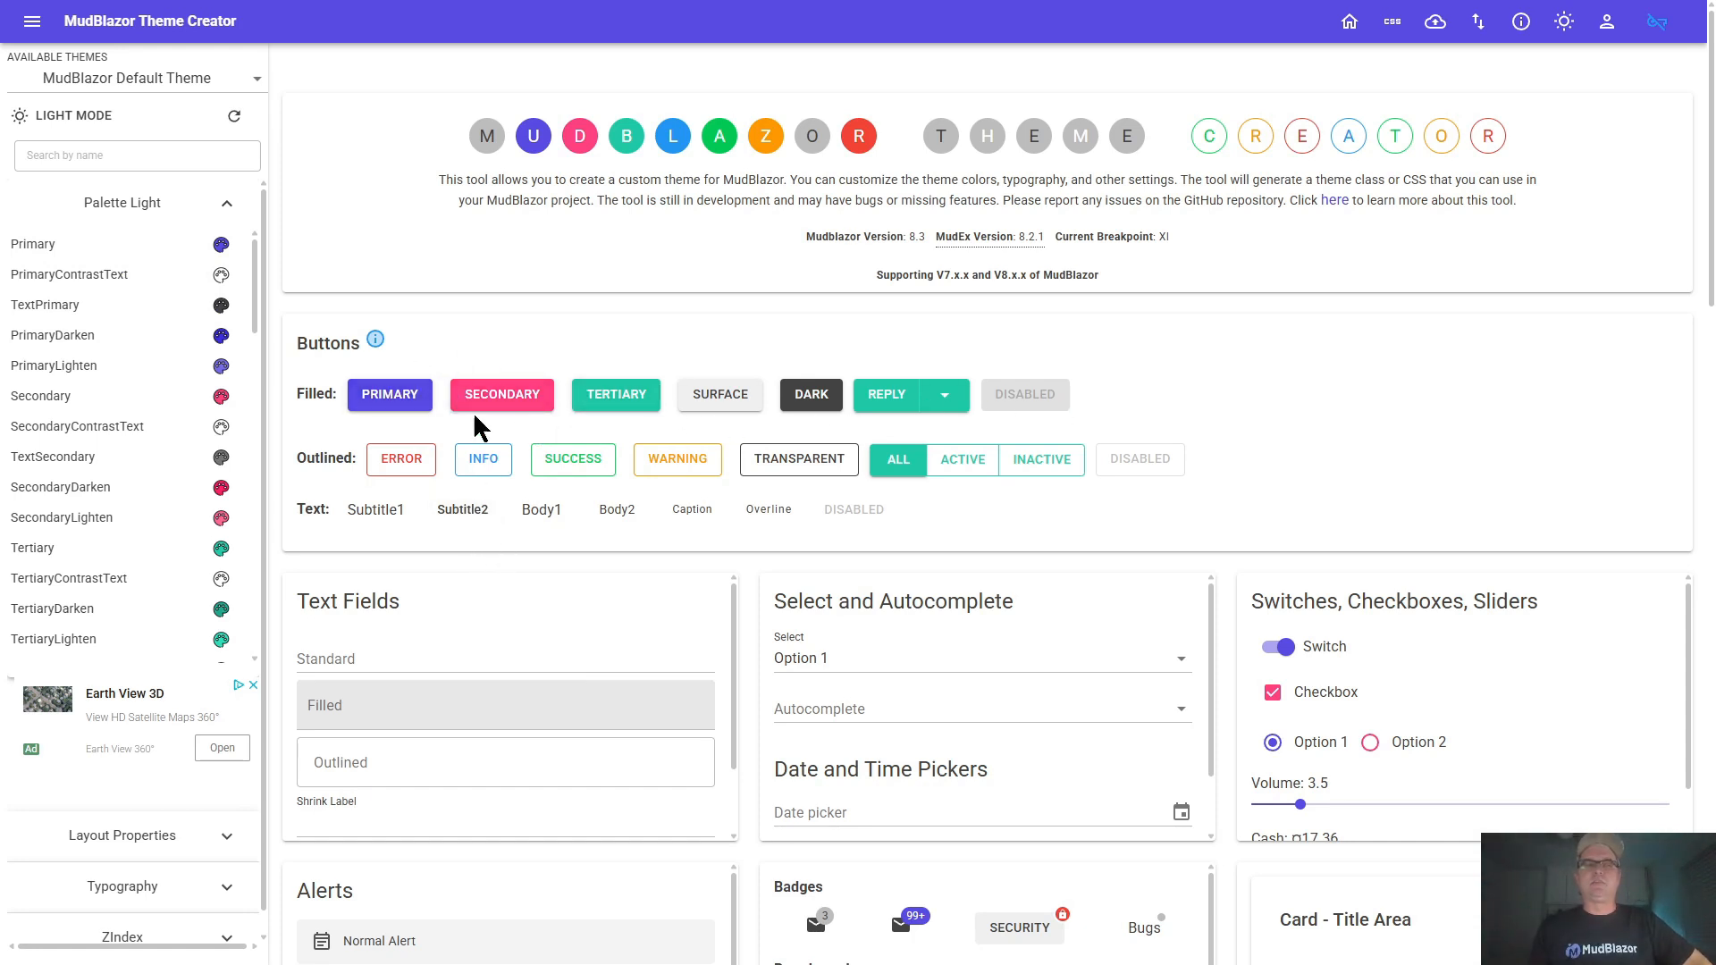
Filter the light palette in turn by the Primary, Secondary, Tertiary and Surface filled sample buttons
{"action": "left_click", "coordinate": [384, 394]}
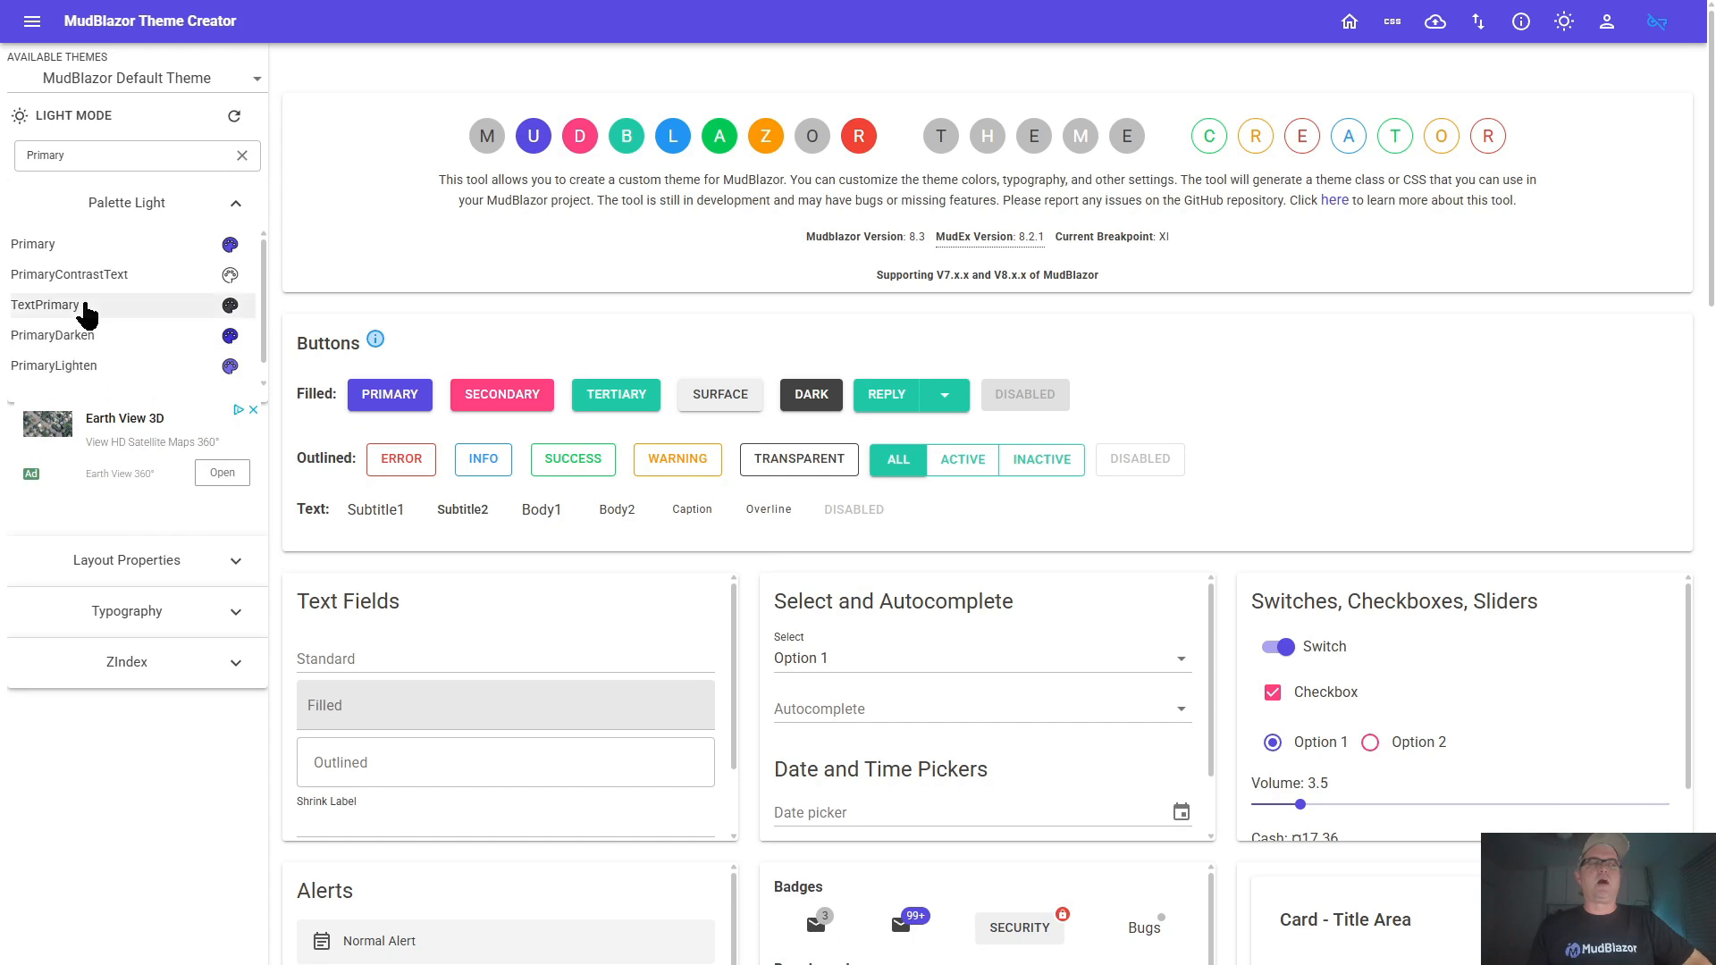
{"action": "left_click", "coordinate": [496, 390]}
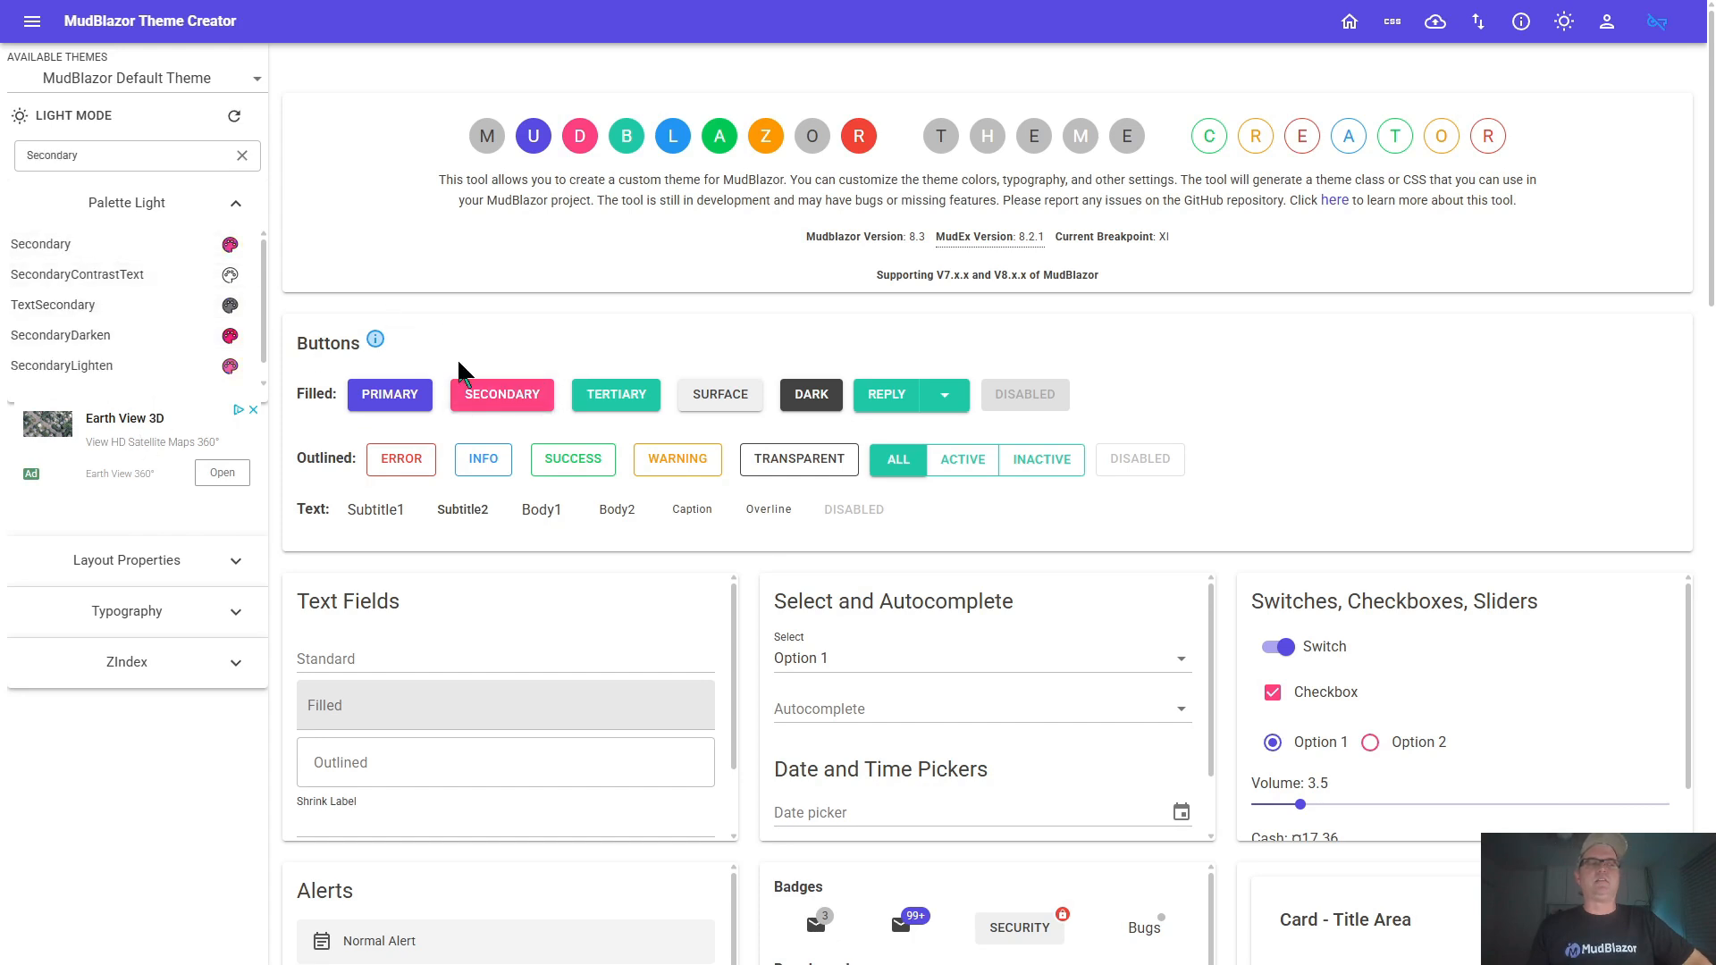
{"action": "left_click", "coordinate": [613, 394]}
{"action": "left_click", "coordinate": [710, 394]}
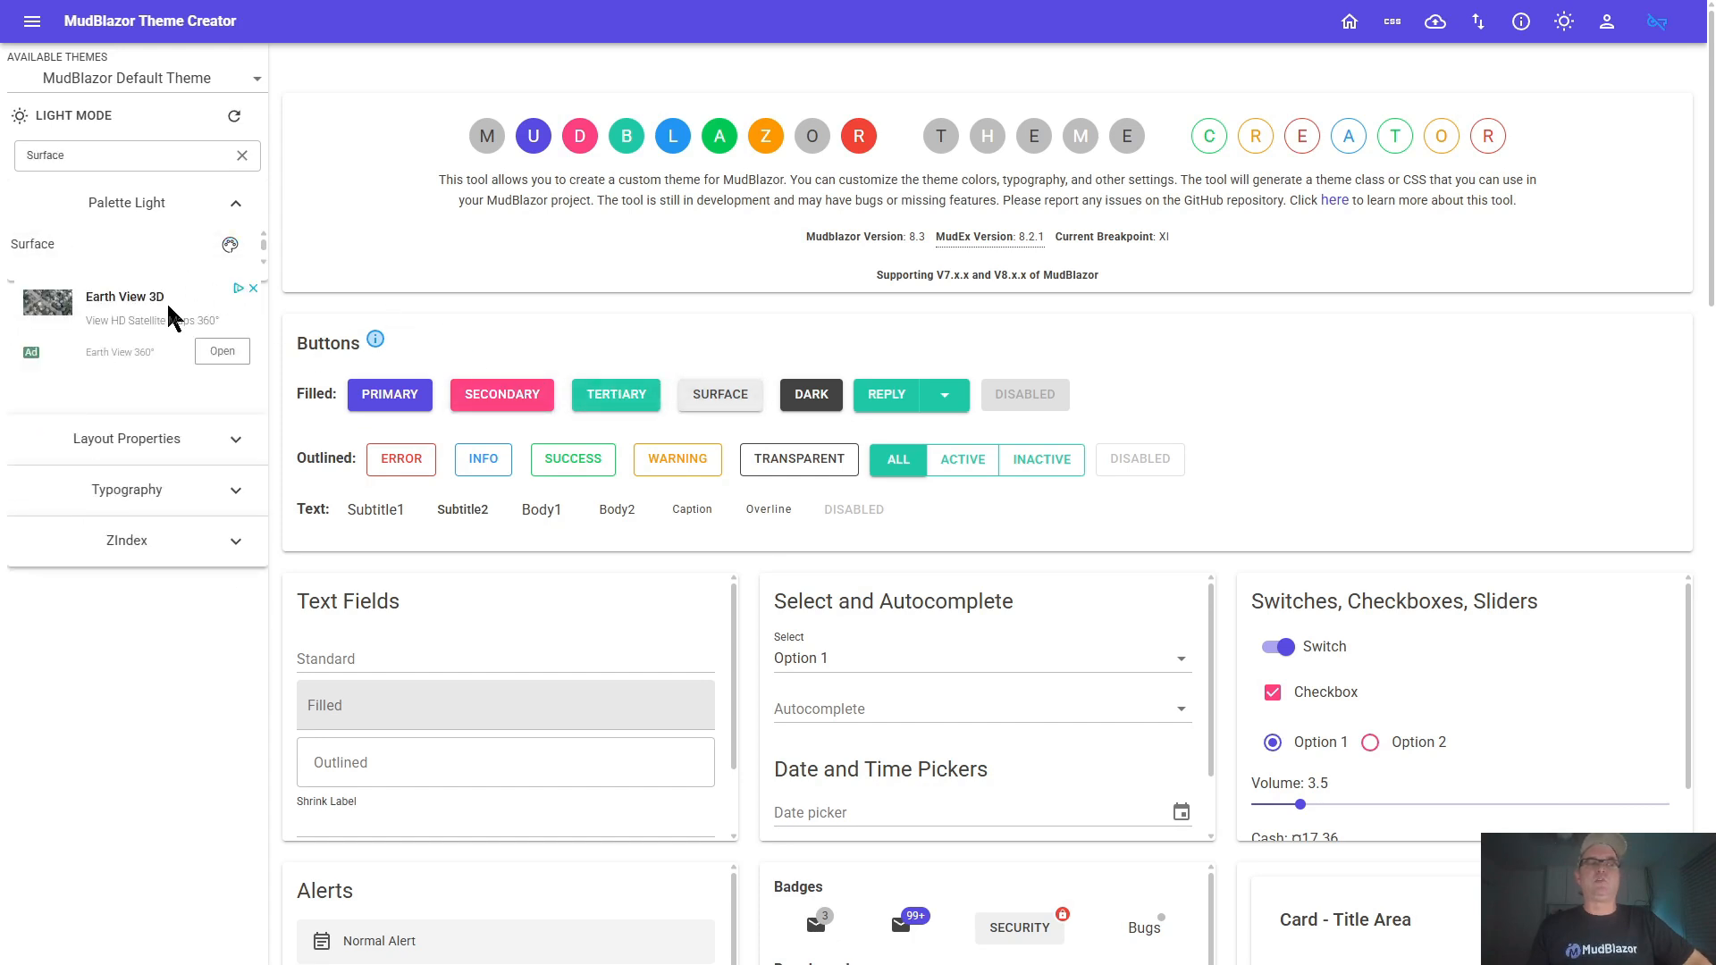
Filter the palette in turn by the outlined Error, Info, Success, Warning and Transparent sample buttons, and clear the filter
{"action": "left_click", "coordinate": [402, 459]}
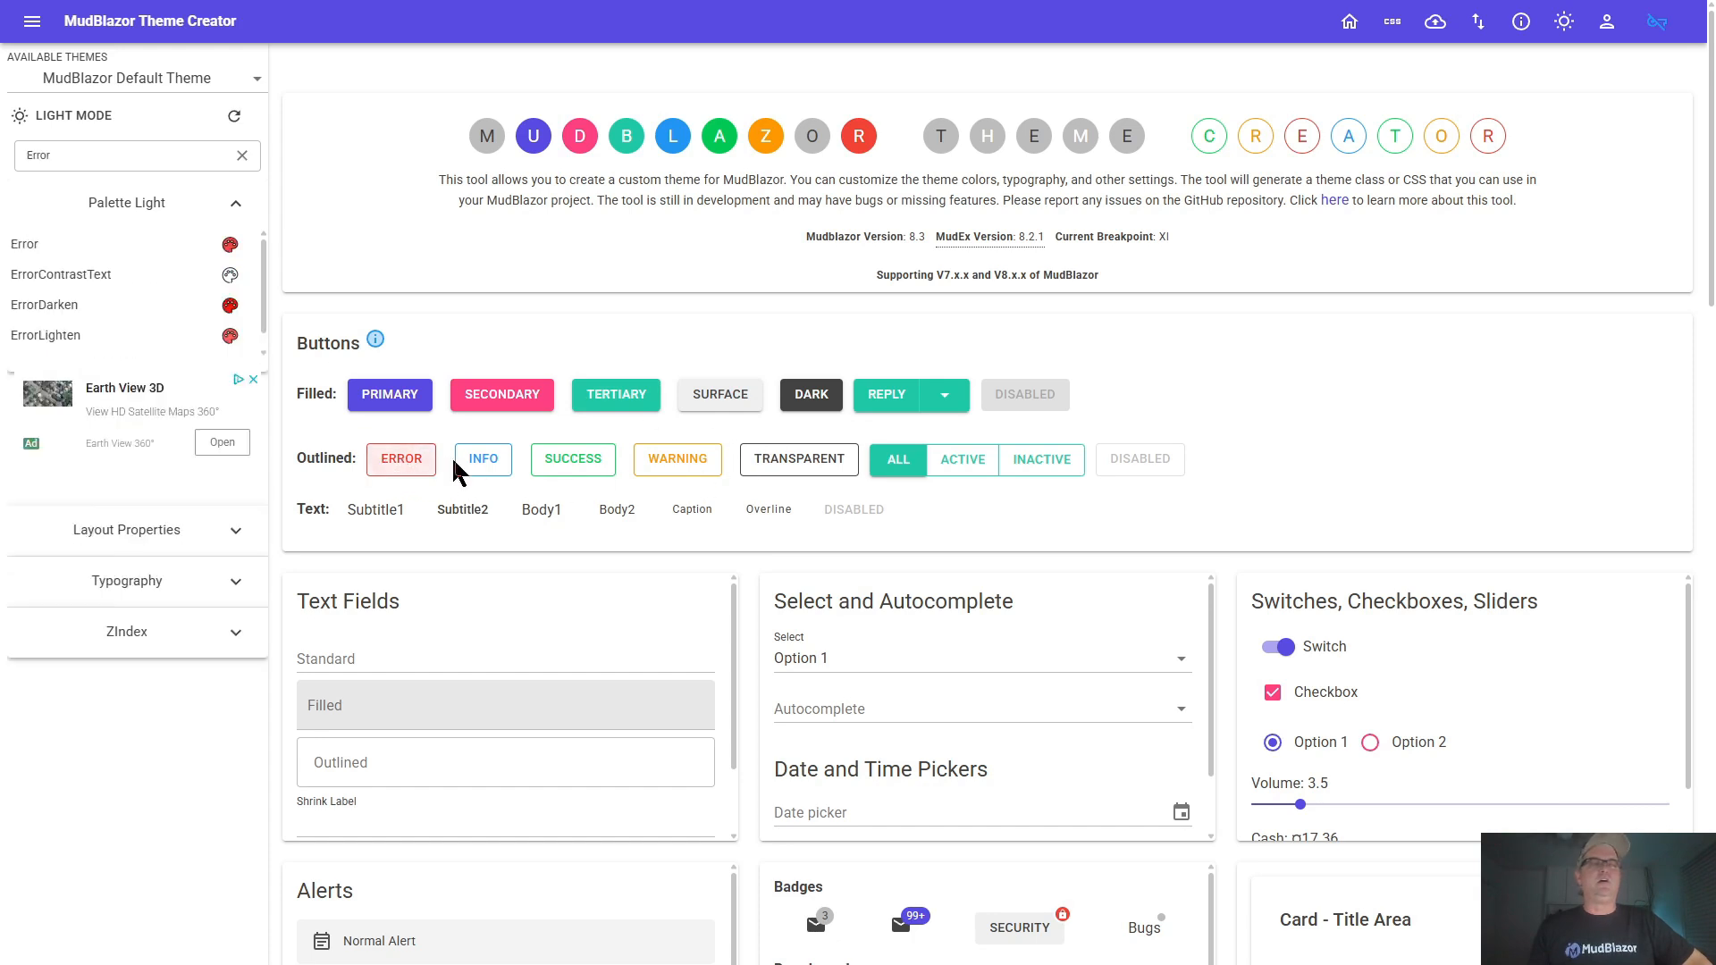
{"action": "left_click", "coordinate": [475, 465]}
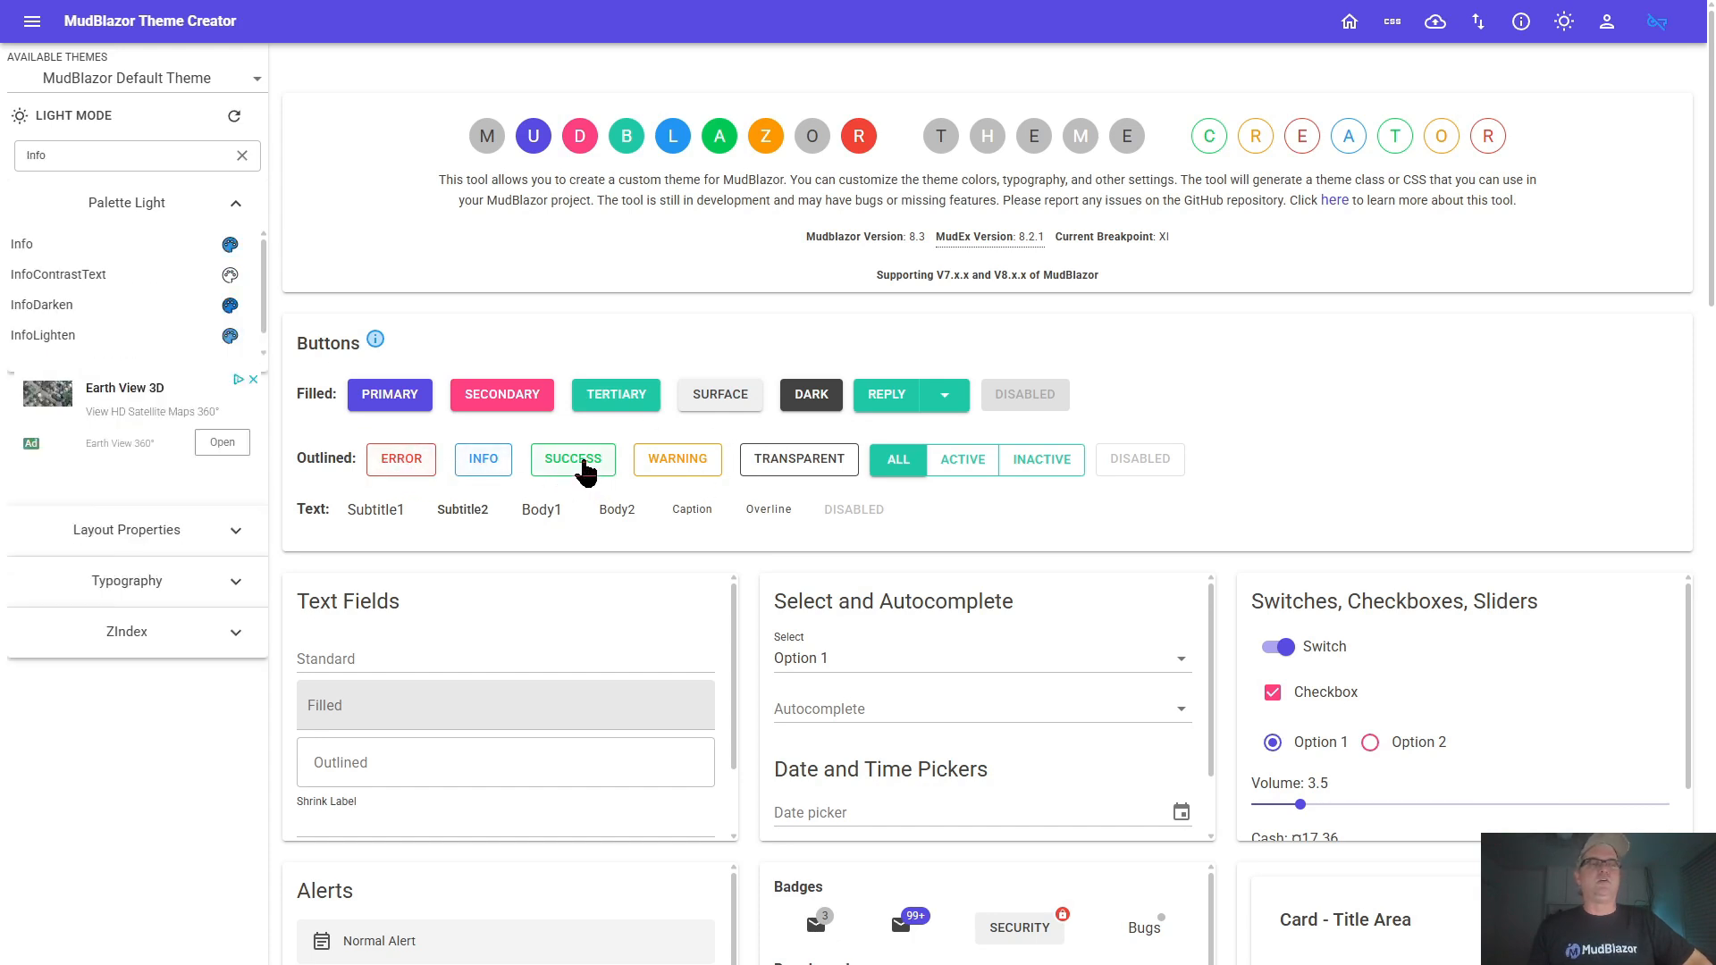
{"action": "left_click", "coordinate": [586, 472]}
{"action": "left_click", "coordinate": [683, 472]}
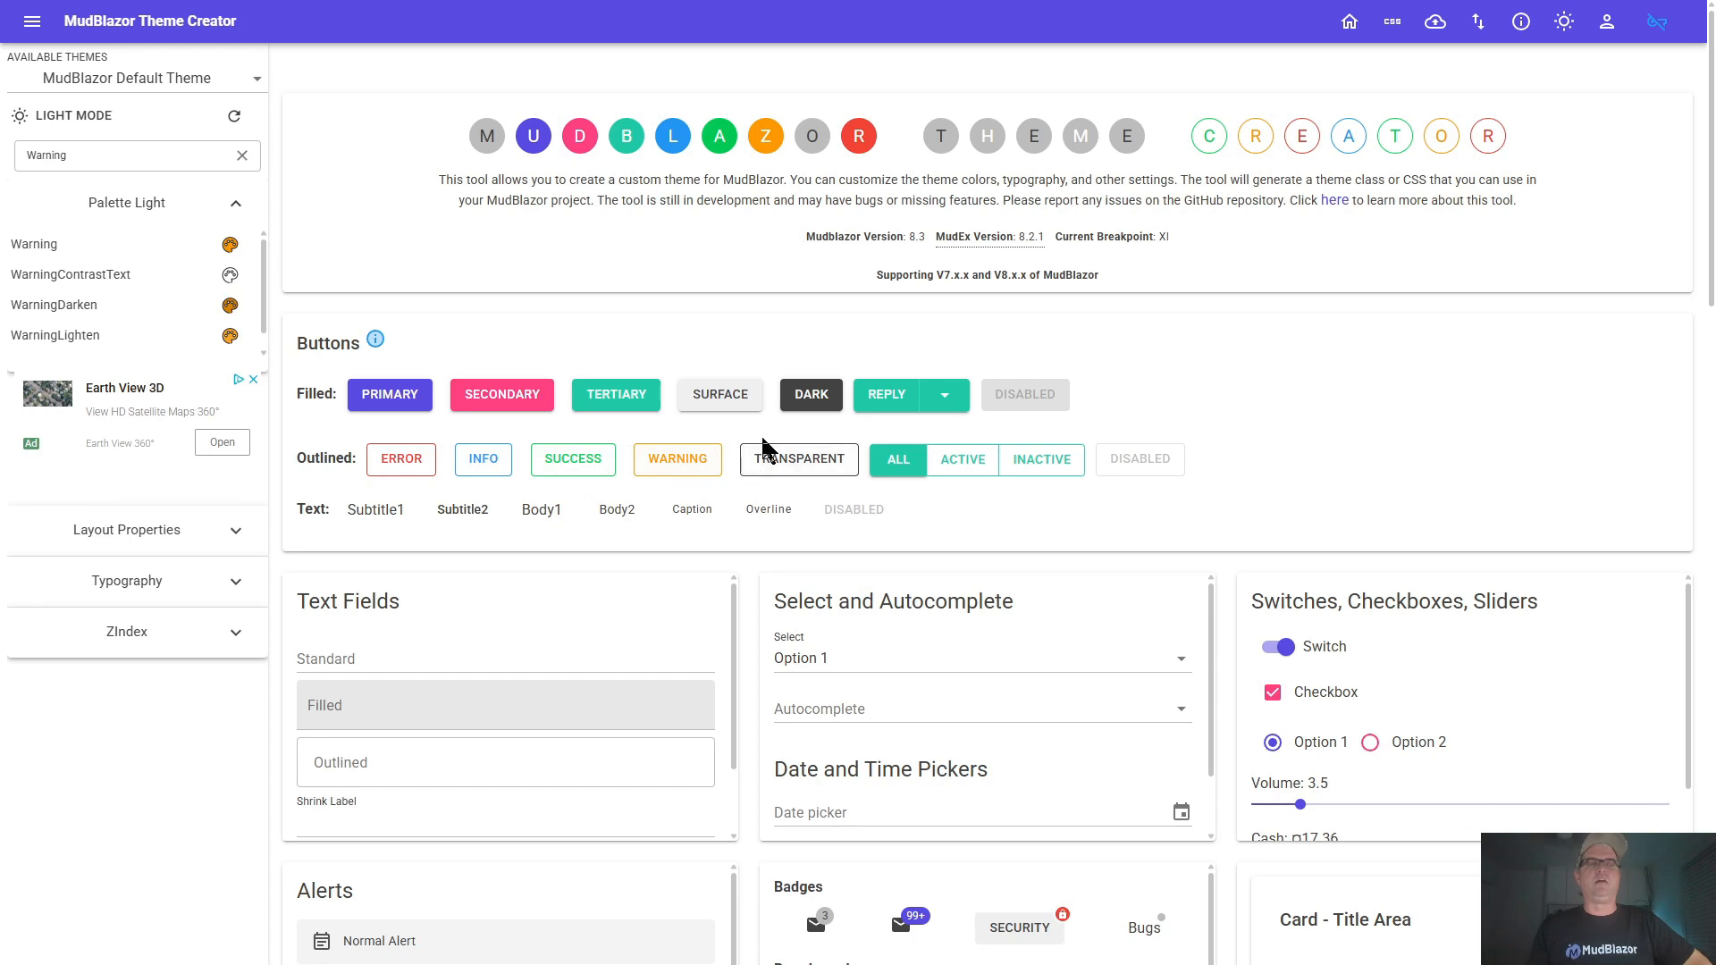
{"action": "left_click", "coordinate": [771, 457]}
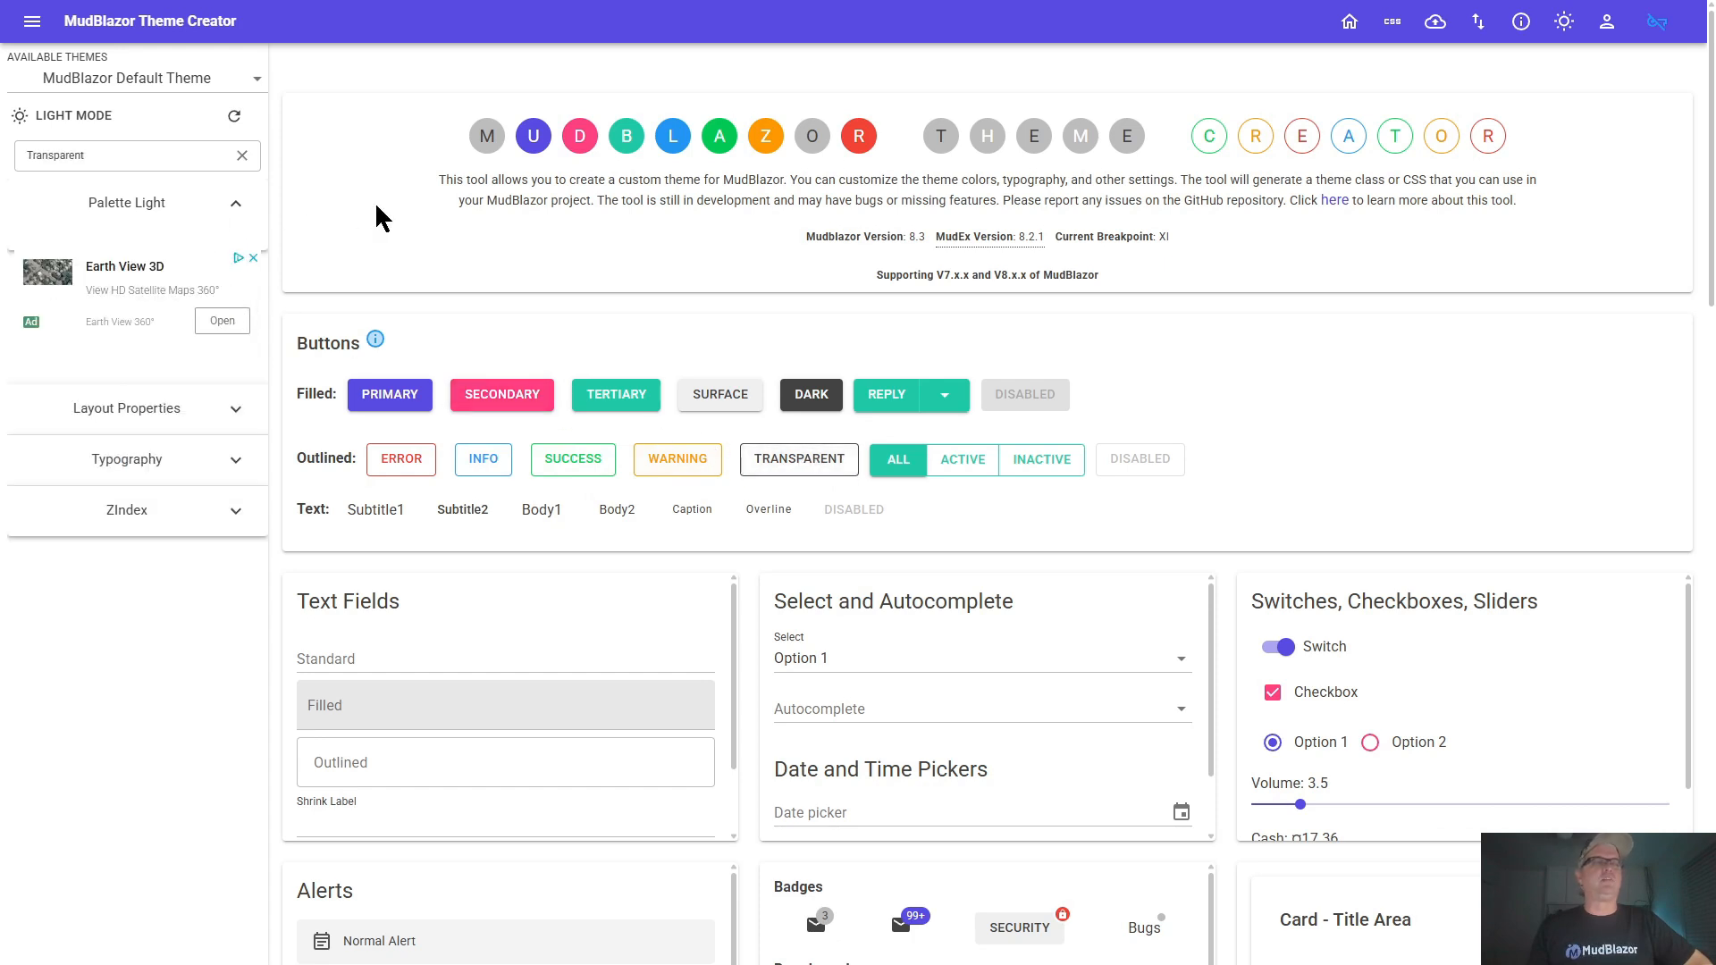
{"action": "left_click", "coordinate": [242, 155]}
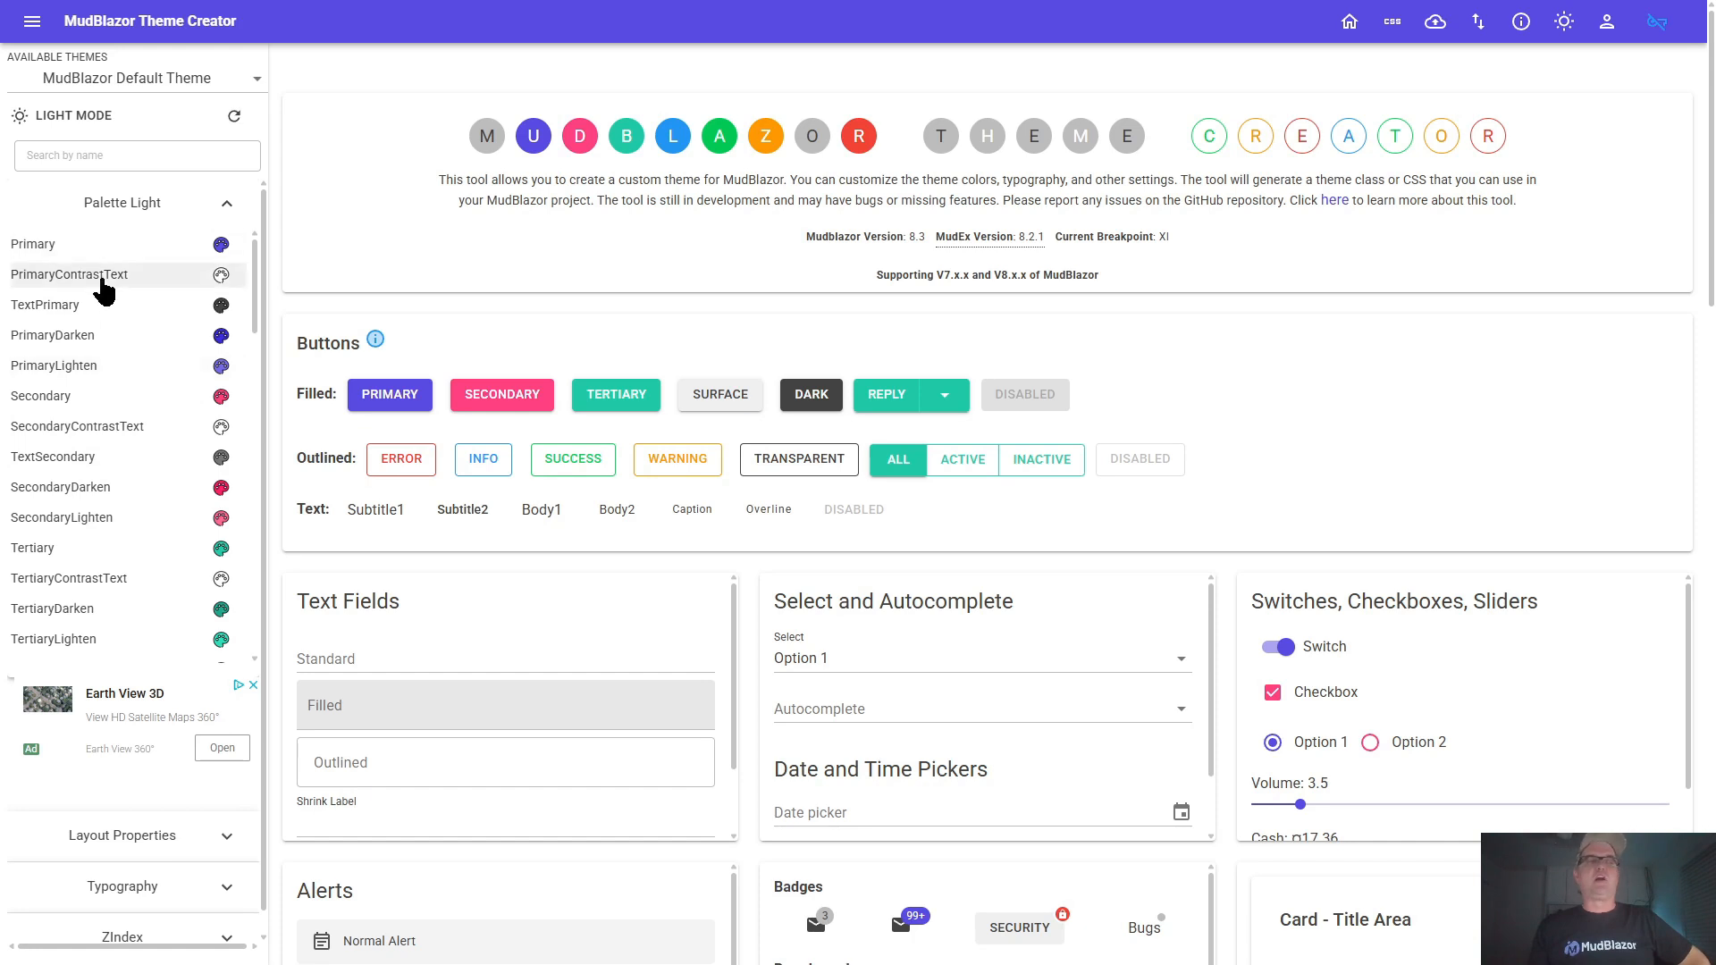
Look up the CSS variable --mud-palette-primary-darken in the CSS Variable Style Lookup and return to the home page
{"action": "left_click", "coordinate": [1391, 27]}
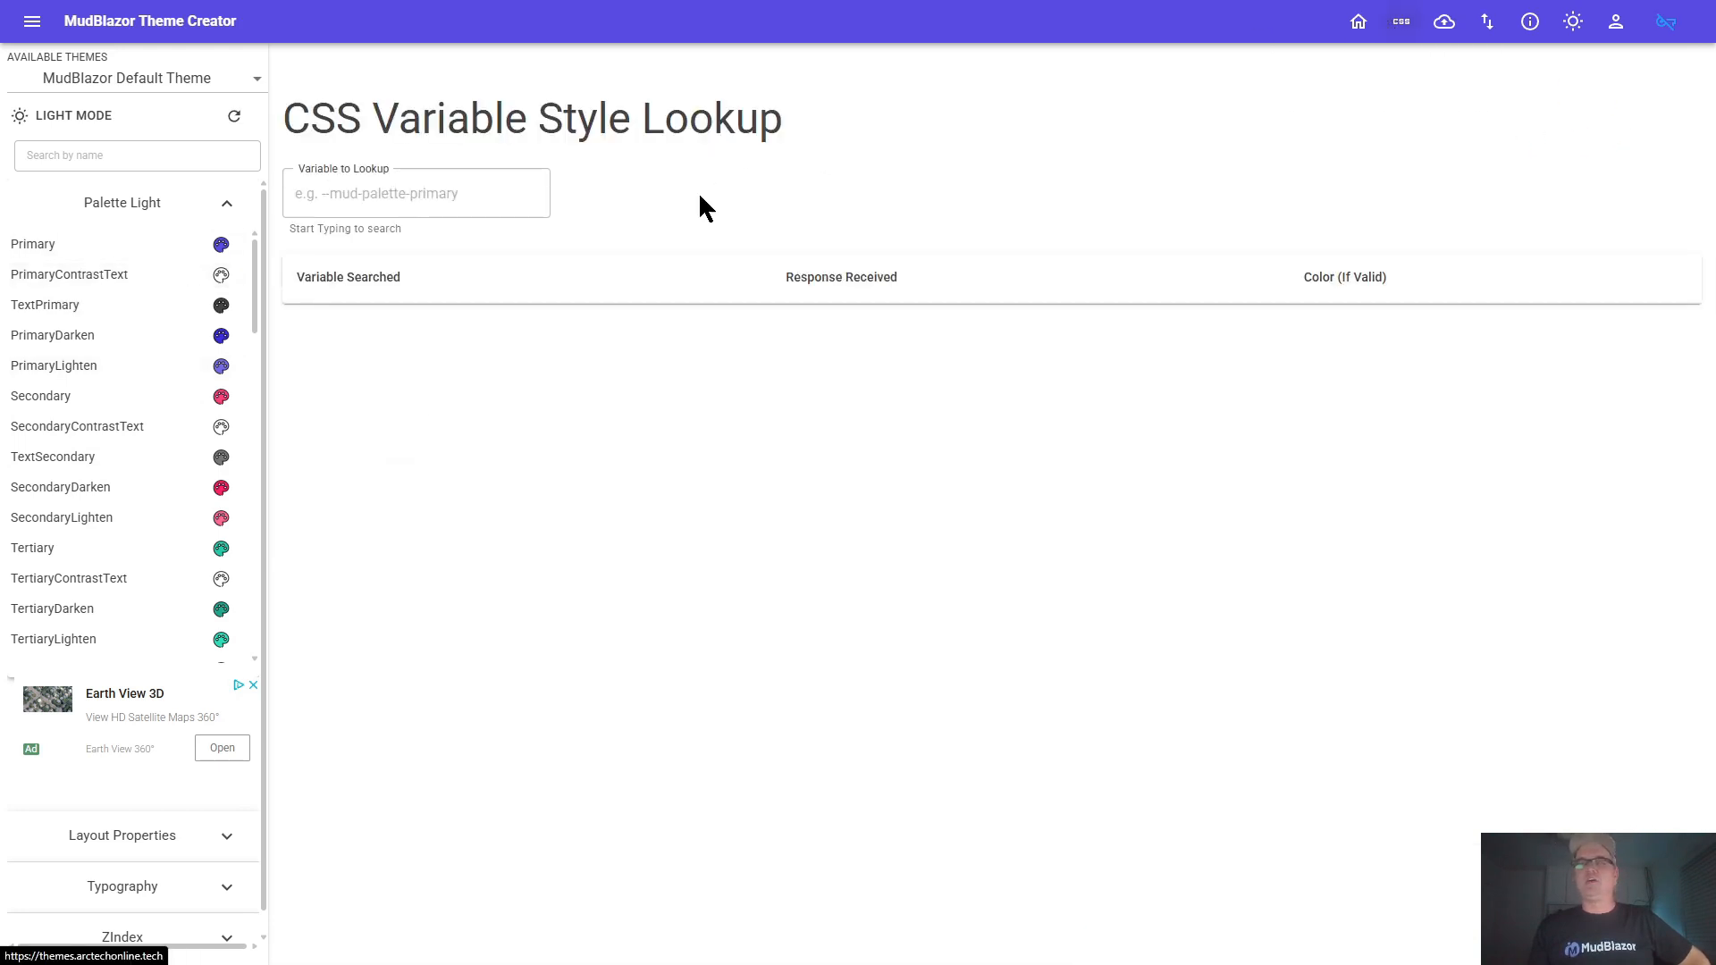
{"action": "left_click", "coordinate": [436, 196]}
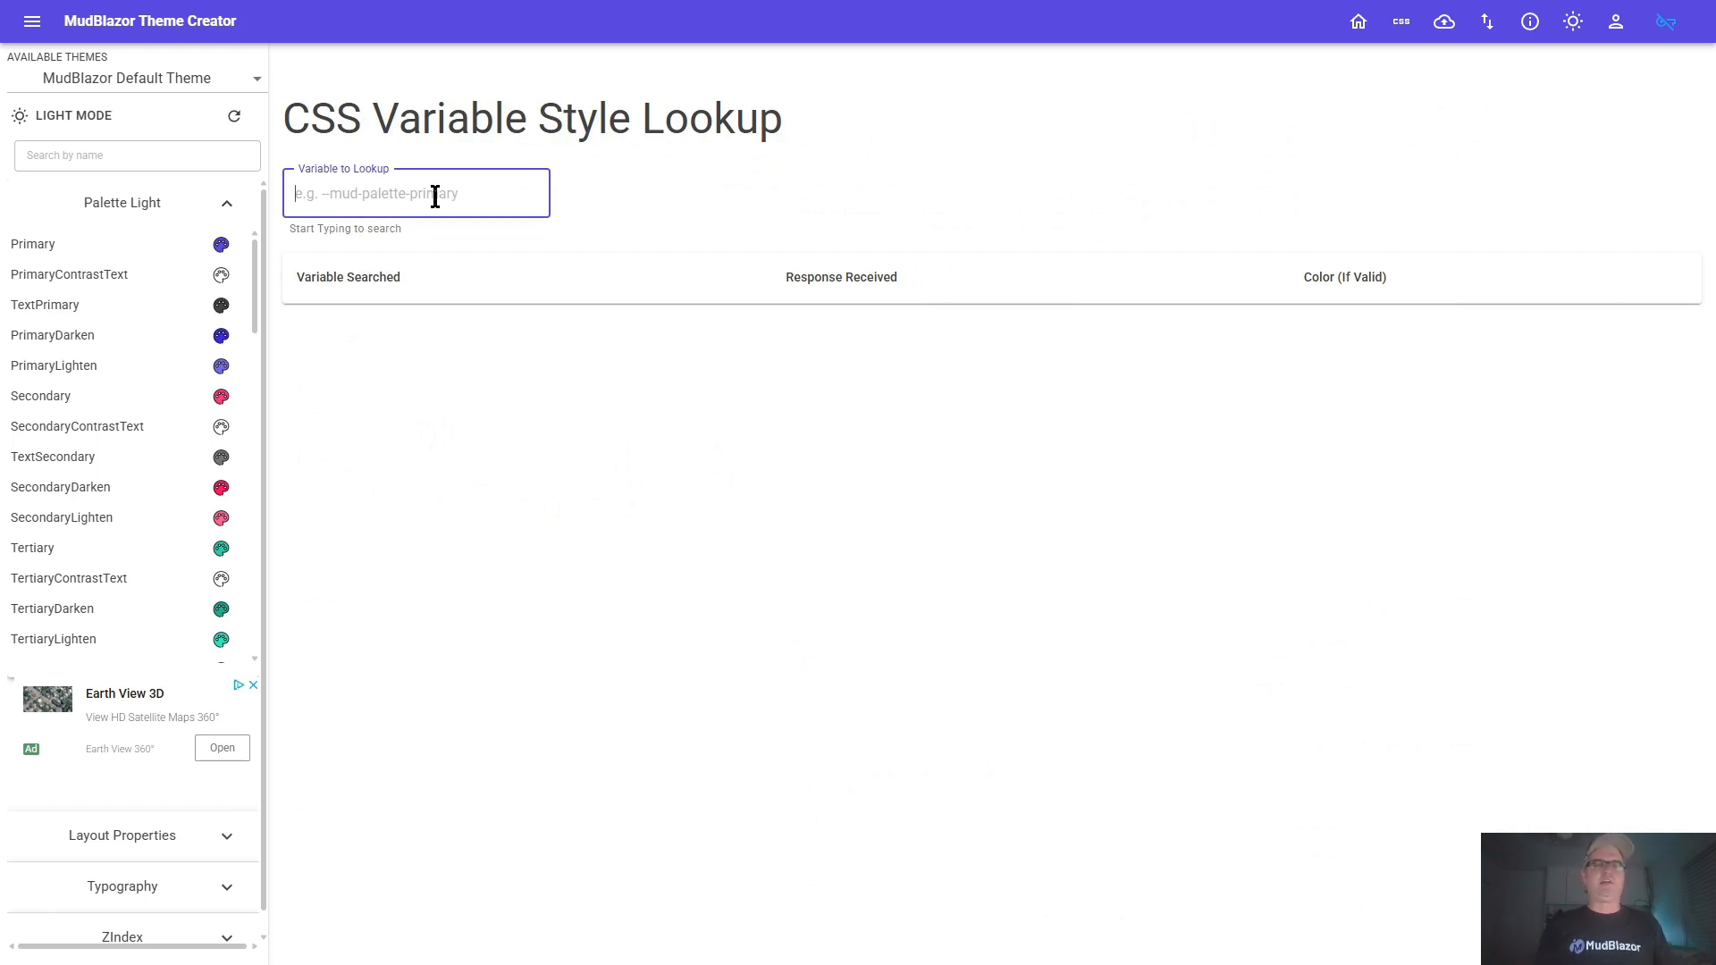
{"action": "type", "text": "mud palette p"}
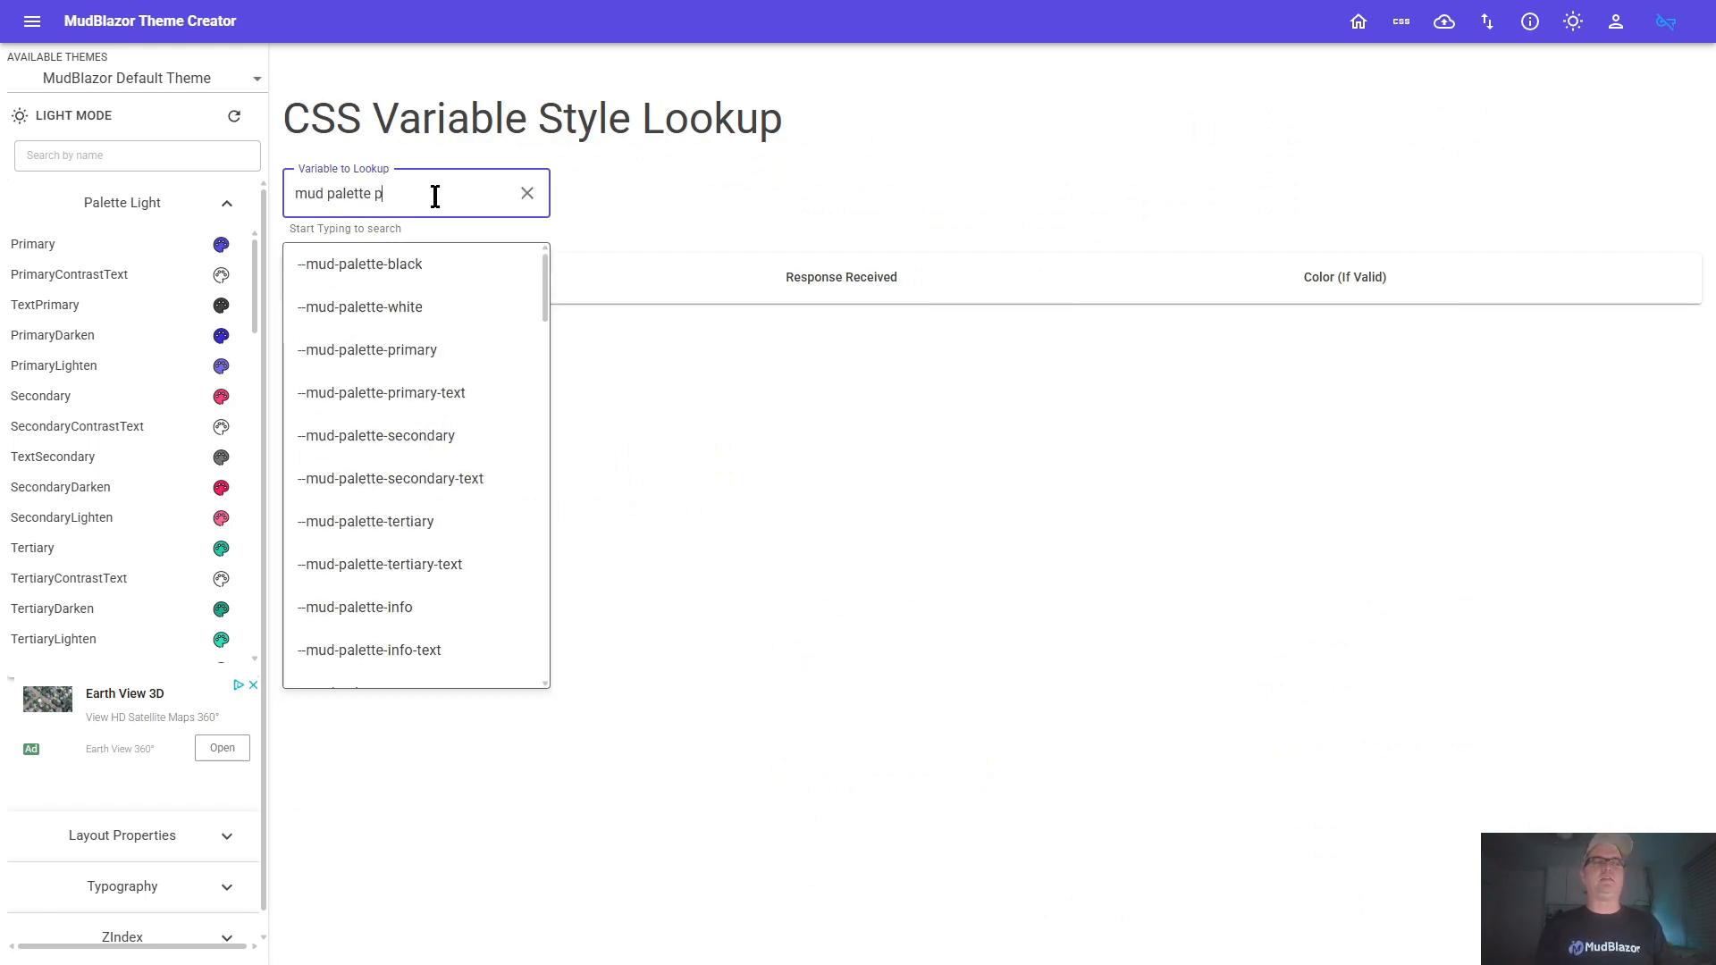
{"action": "type", "text": "rimary"}
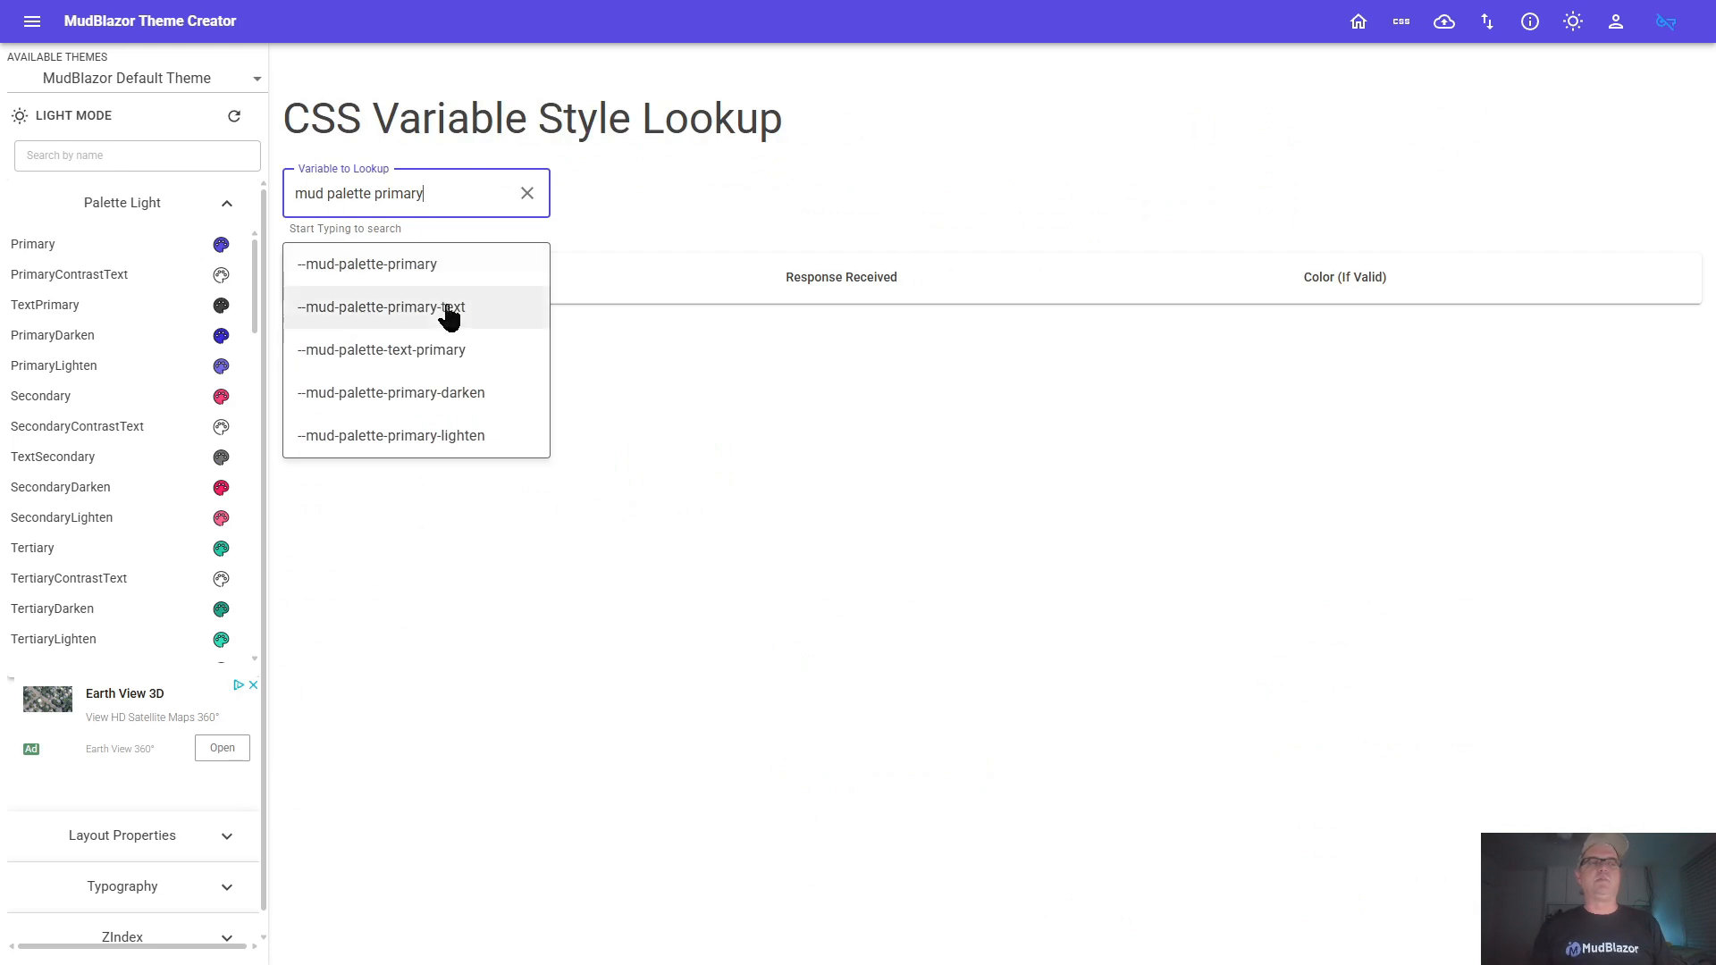
{"action": "left_click", "coordinate": [414, 398]}
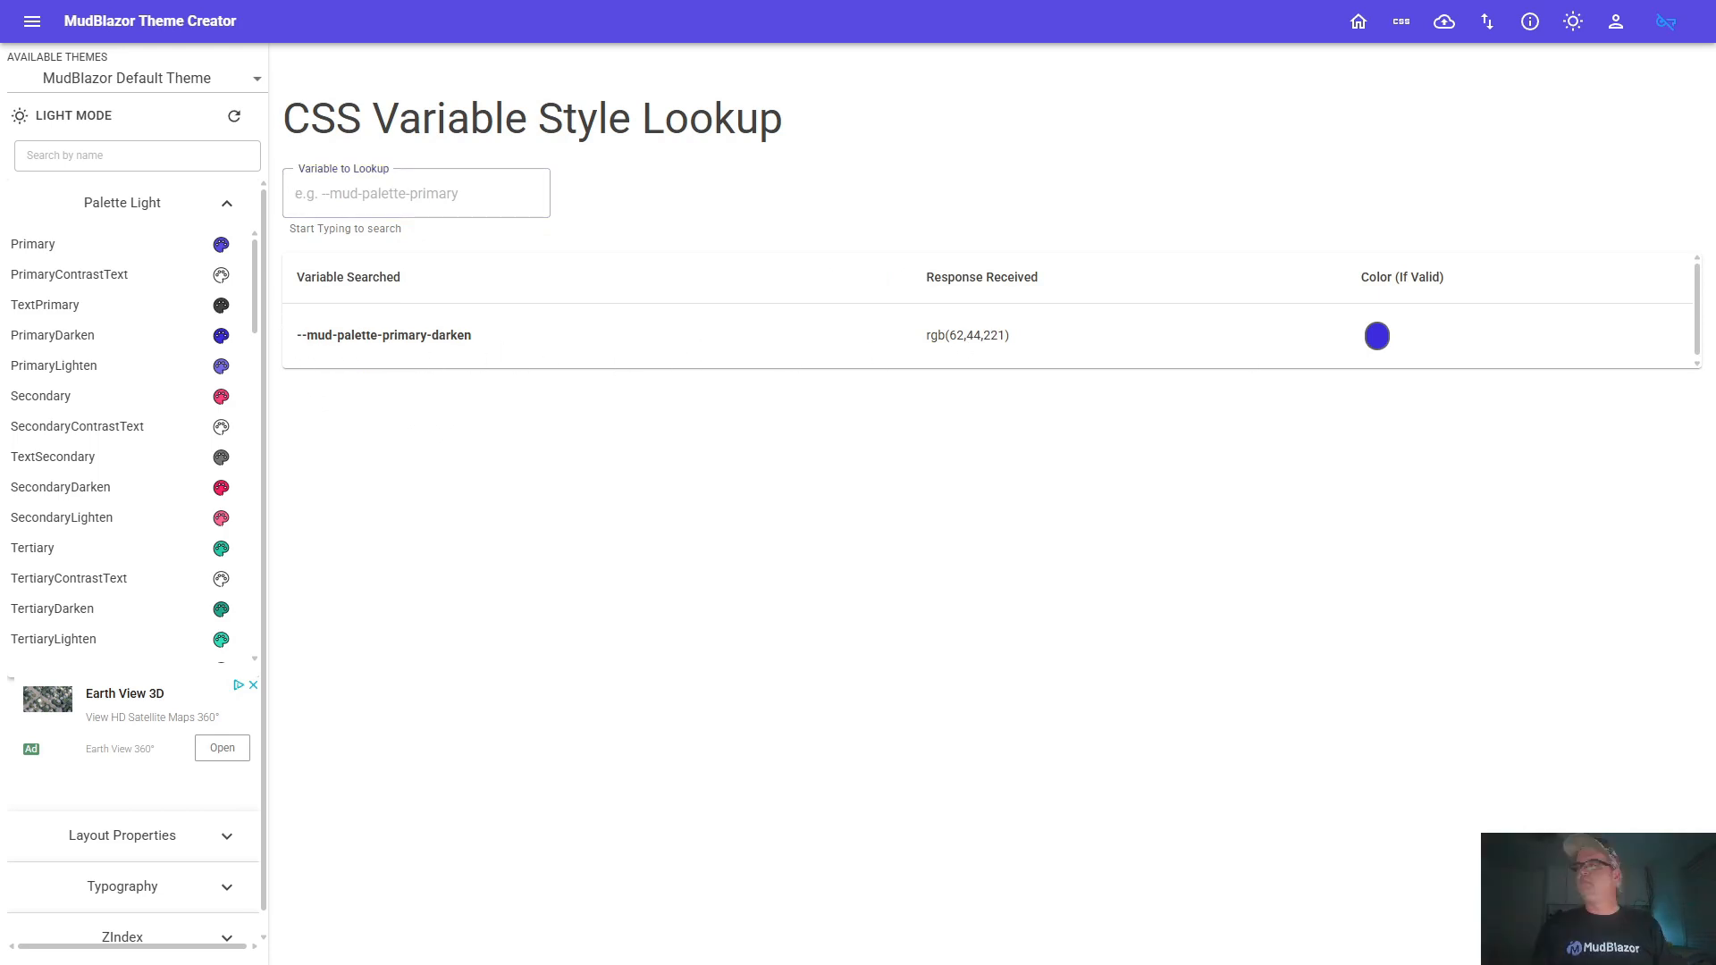
{"action": "left_click", "coordinate": [1351, 34]}
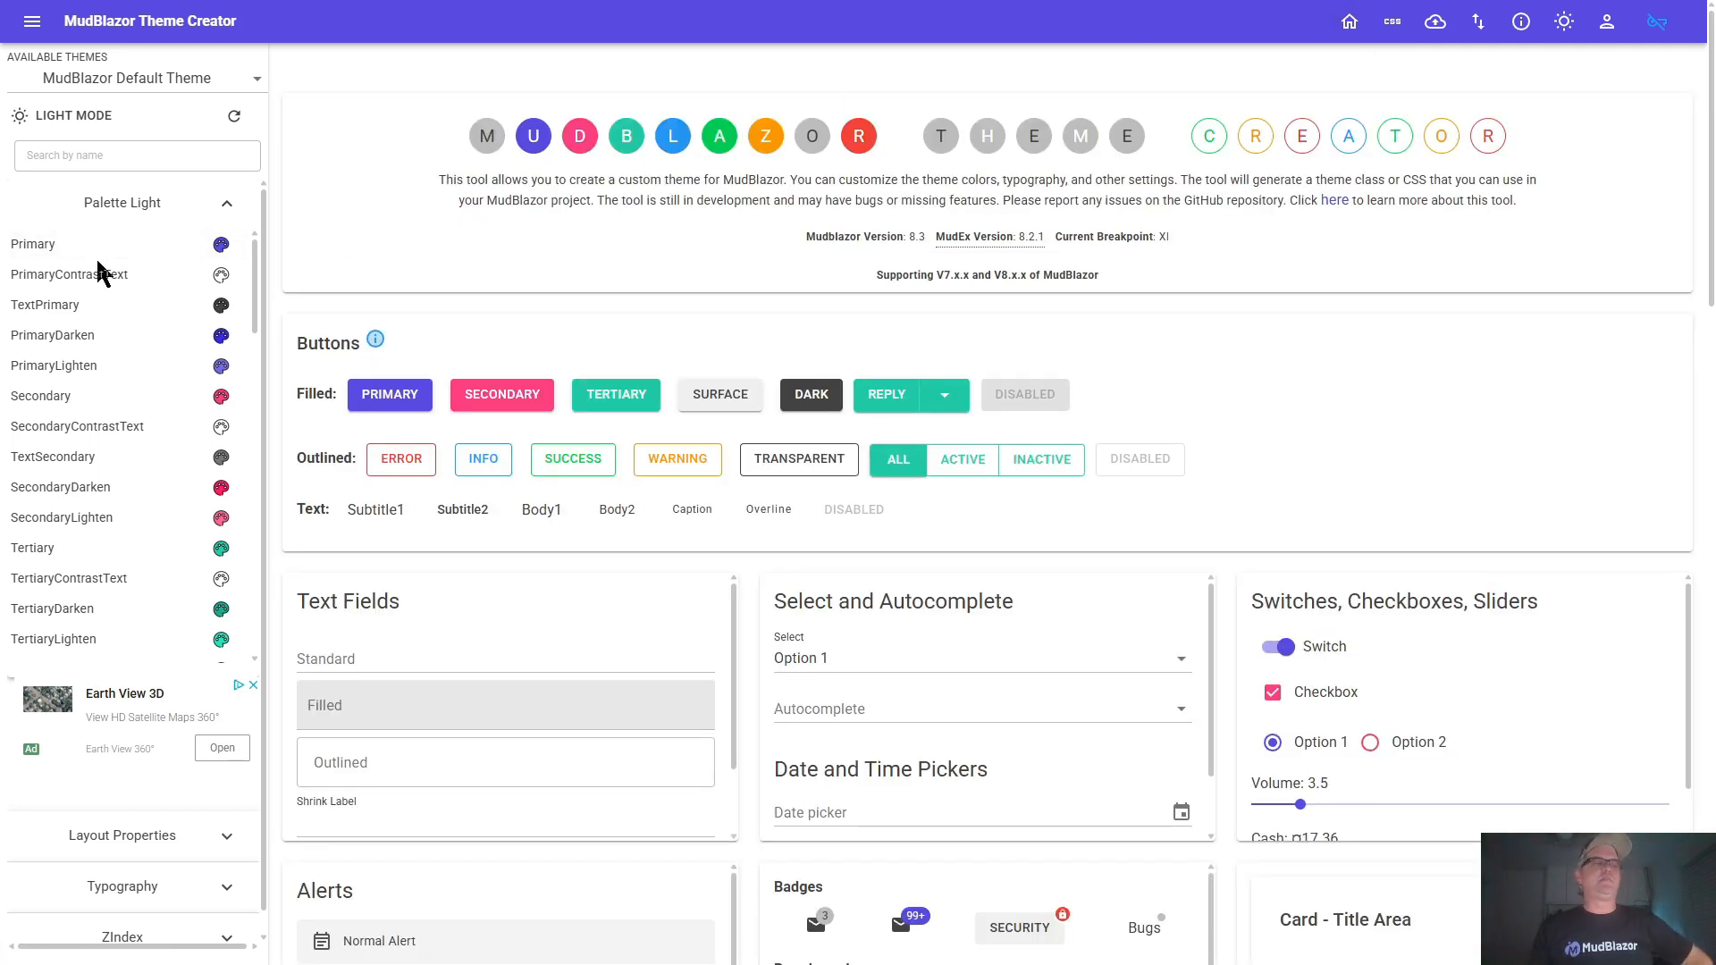
Open the TextPrimary color of the light palette for editing and revert it to its original color
{"action": "left_click", "coordinate": [76, 317]}
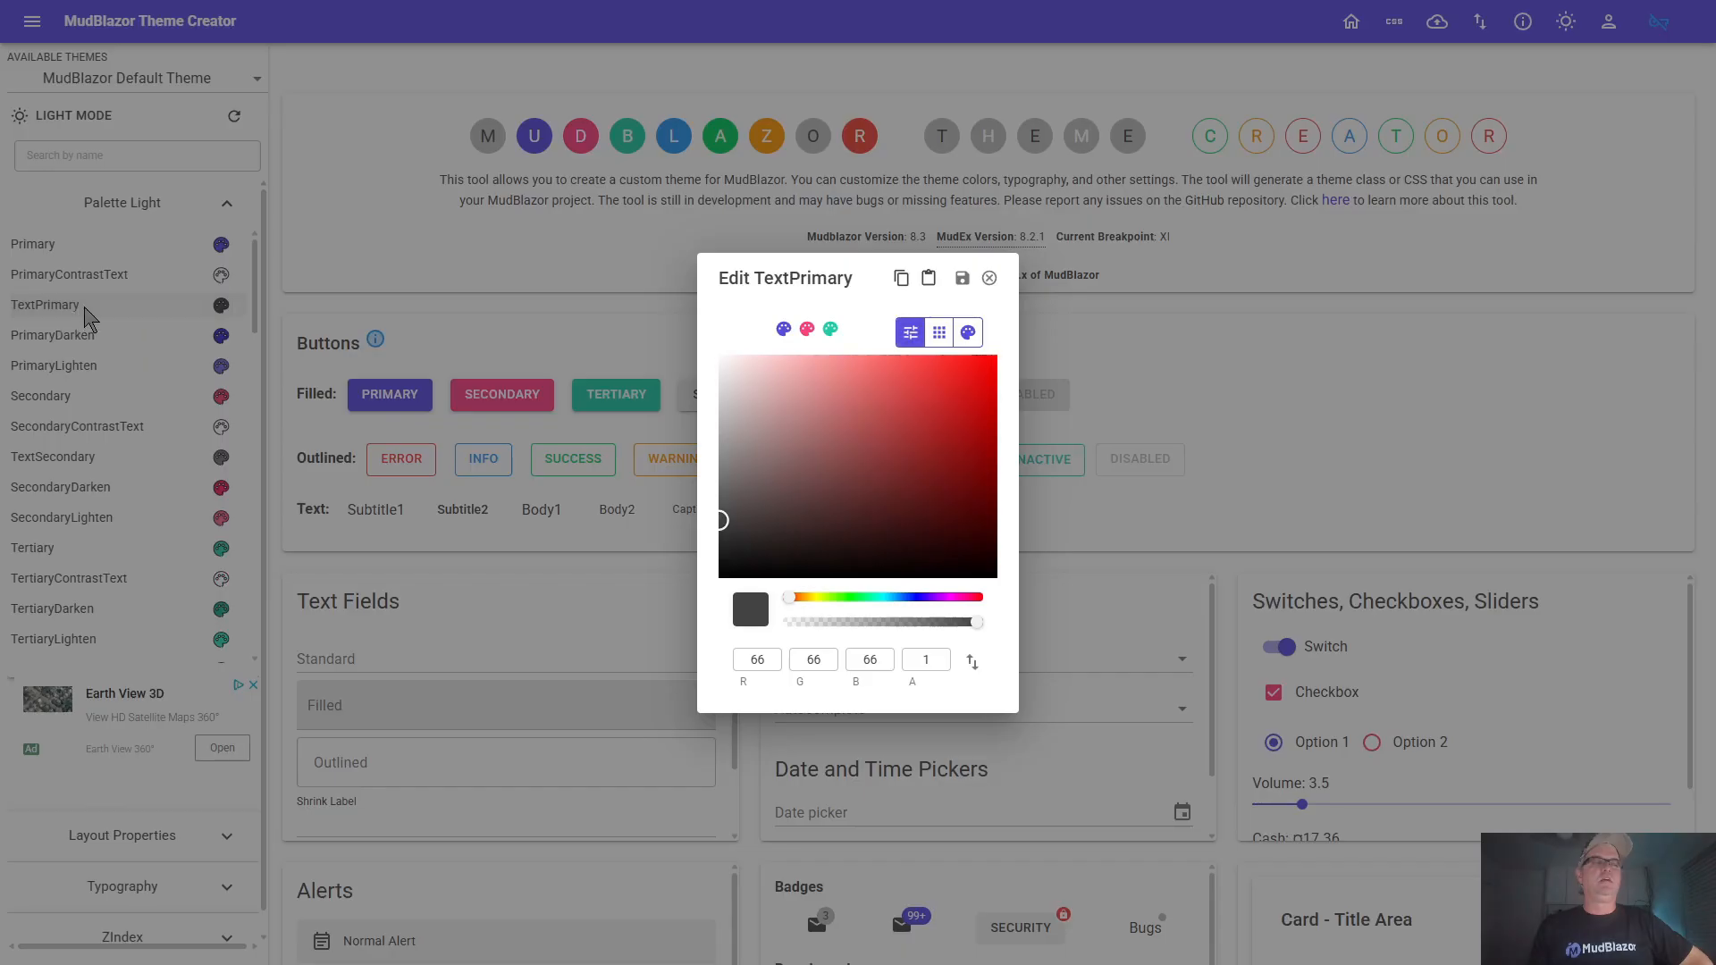
{"action": "left_click", "coordinate": [989, 278]}
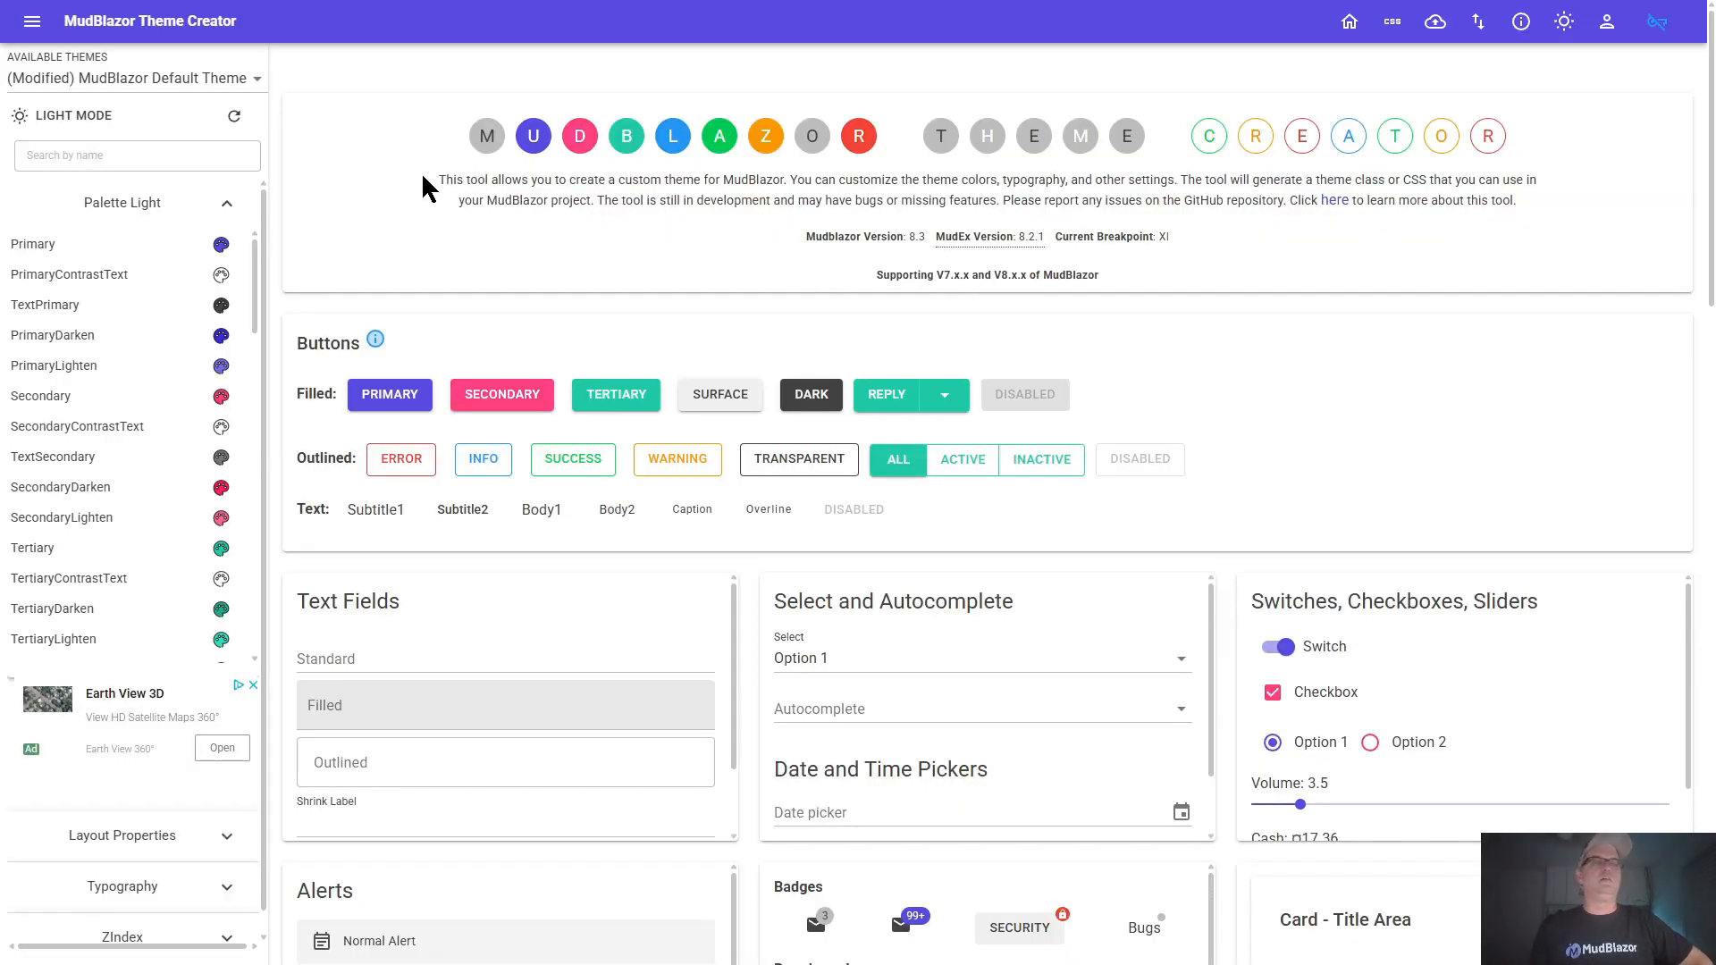
Highlight the introductory paragraph on the home page and filter the palette by the Secondary sample button
{"action": "left_click_drag", "start_coordinate": [422, 174], "coordinate": [1525, 219]}
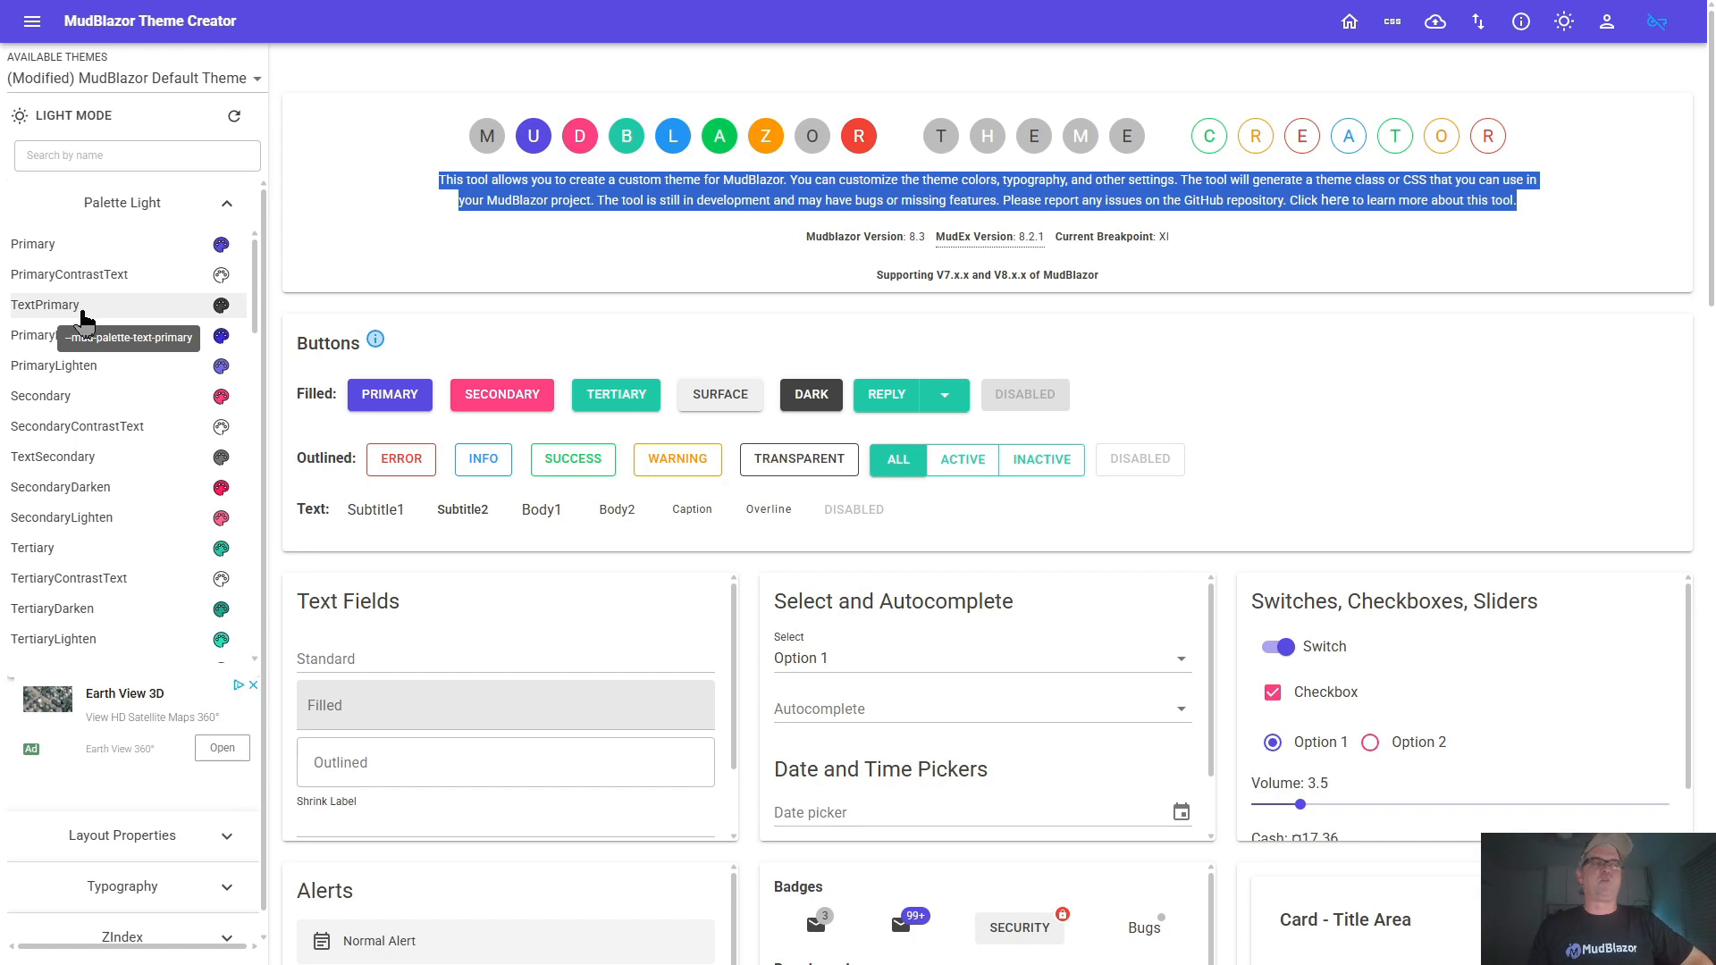
{"action": "left_click", "coordinate": [526, 394]}
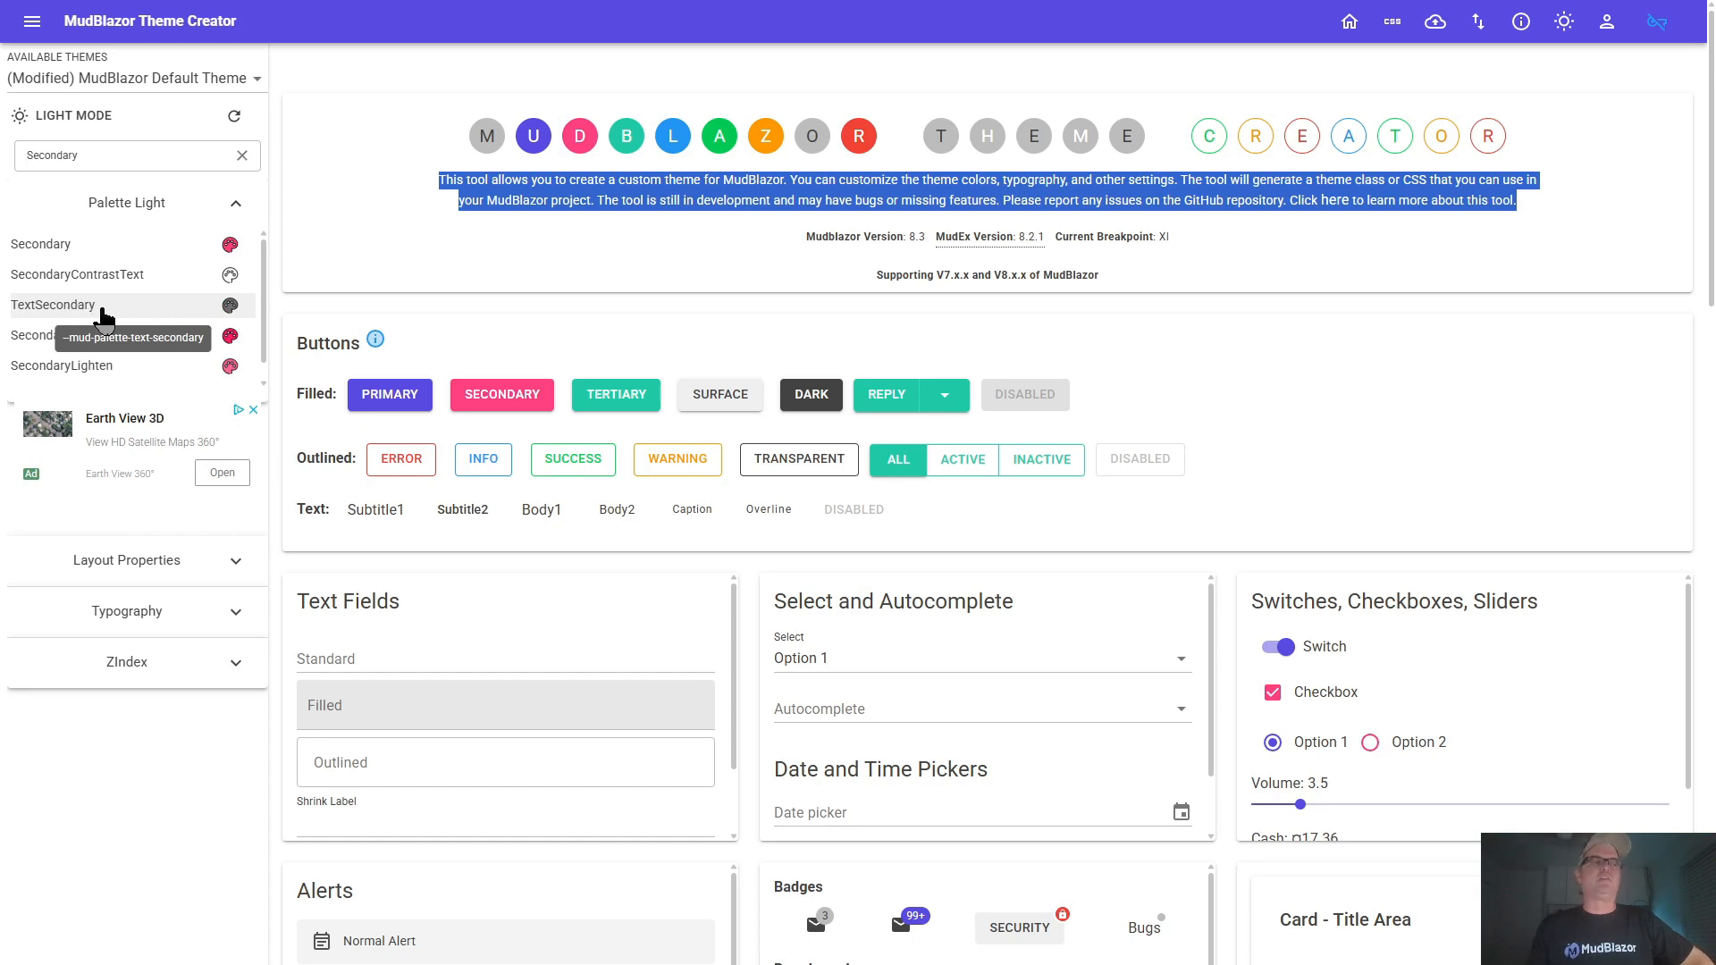
{"action": "left_click", "coordinate": [550, 279]}
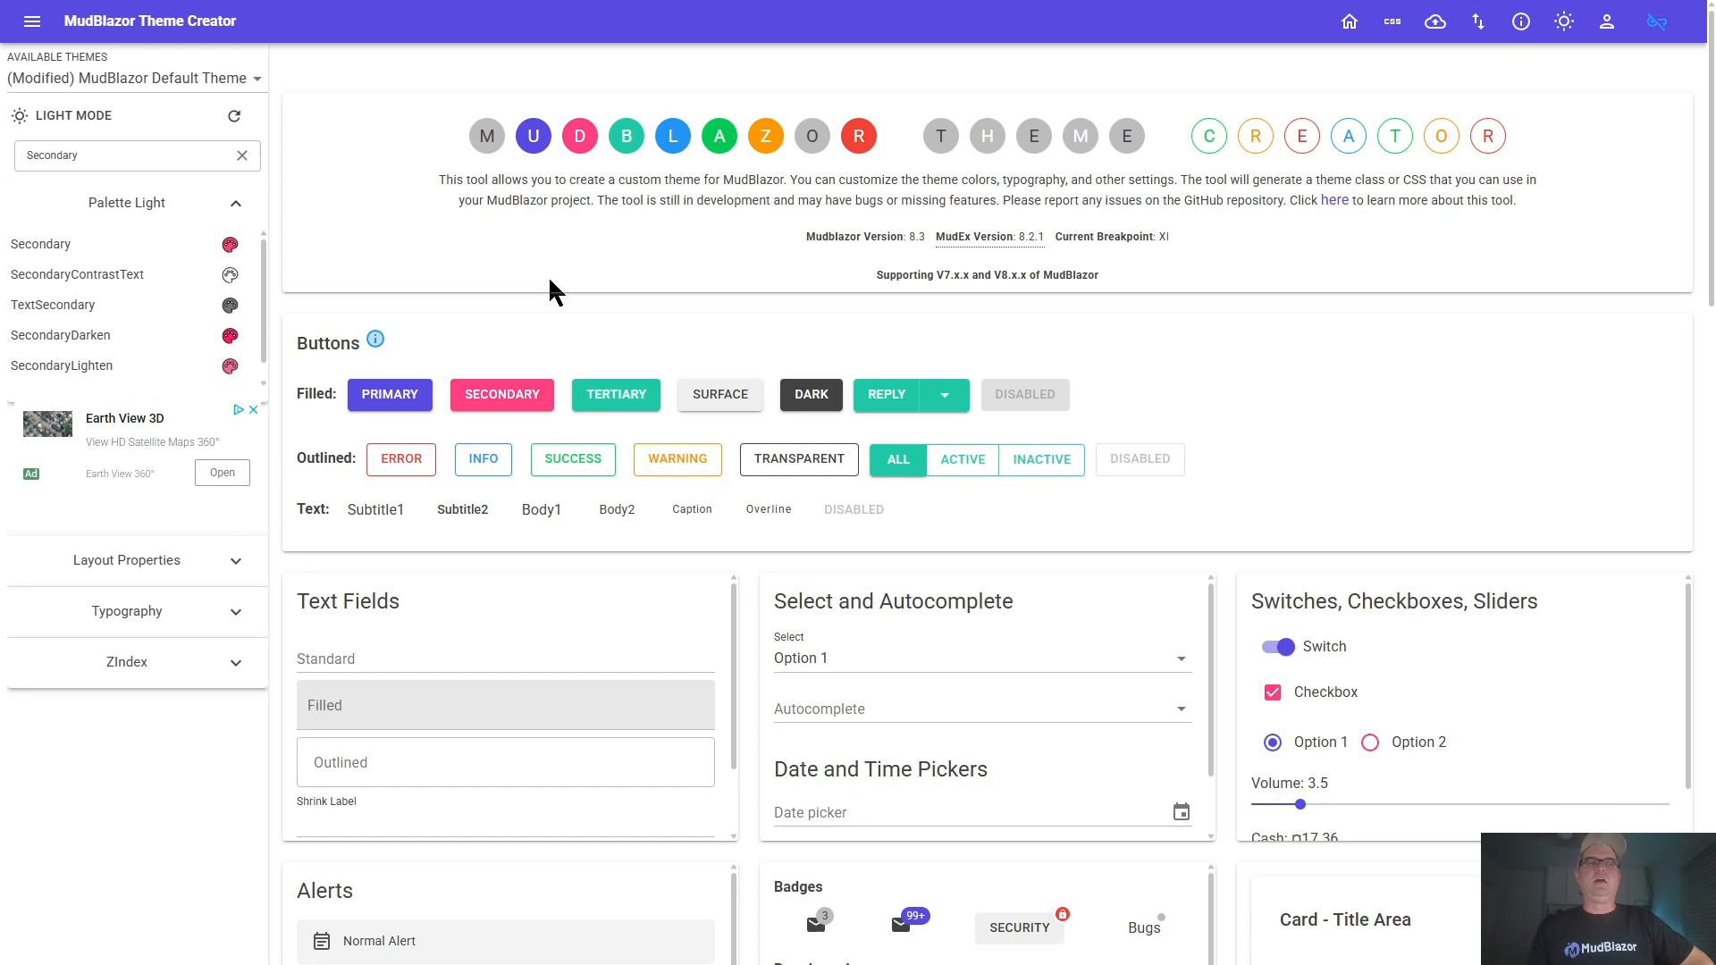
Filter the palette to Surface, open its color and revert it to the original, and clear the filter
{"action": "left_click", "coordinate": [722, 403]}
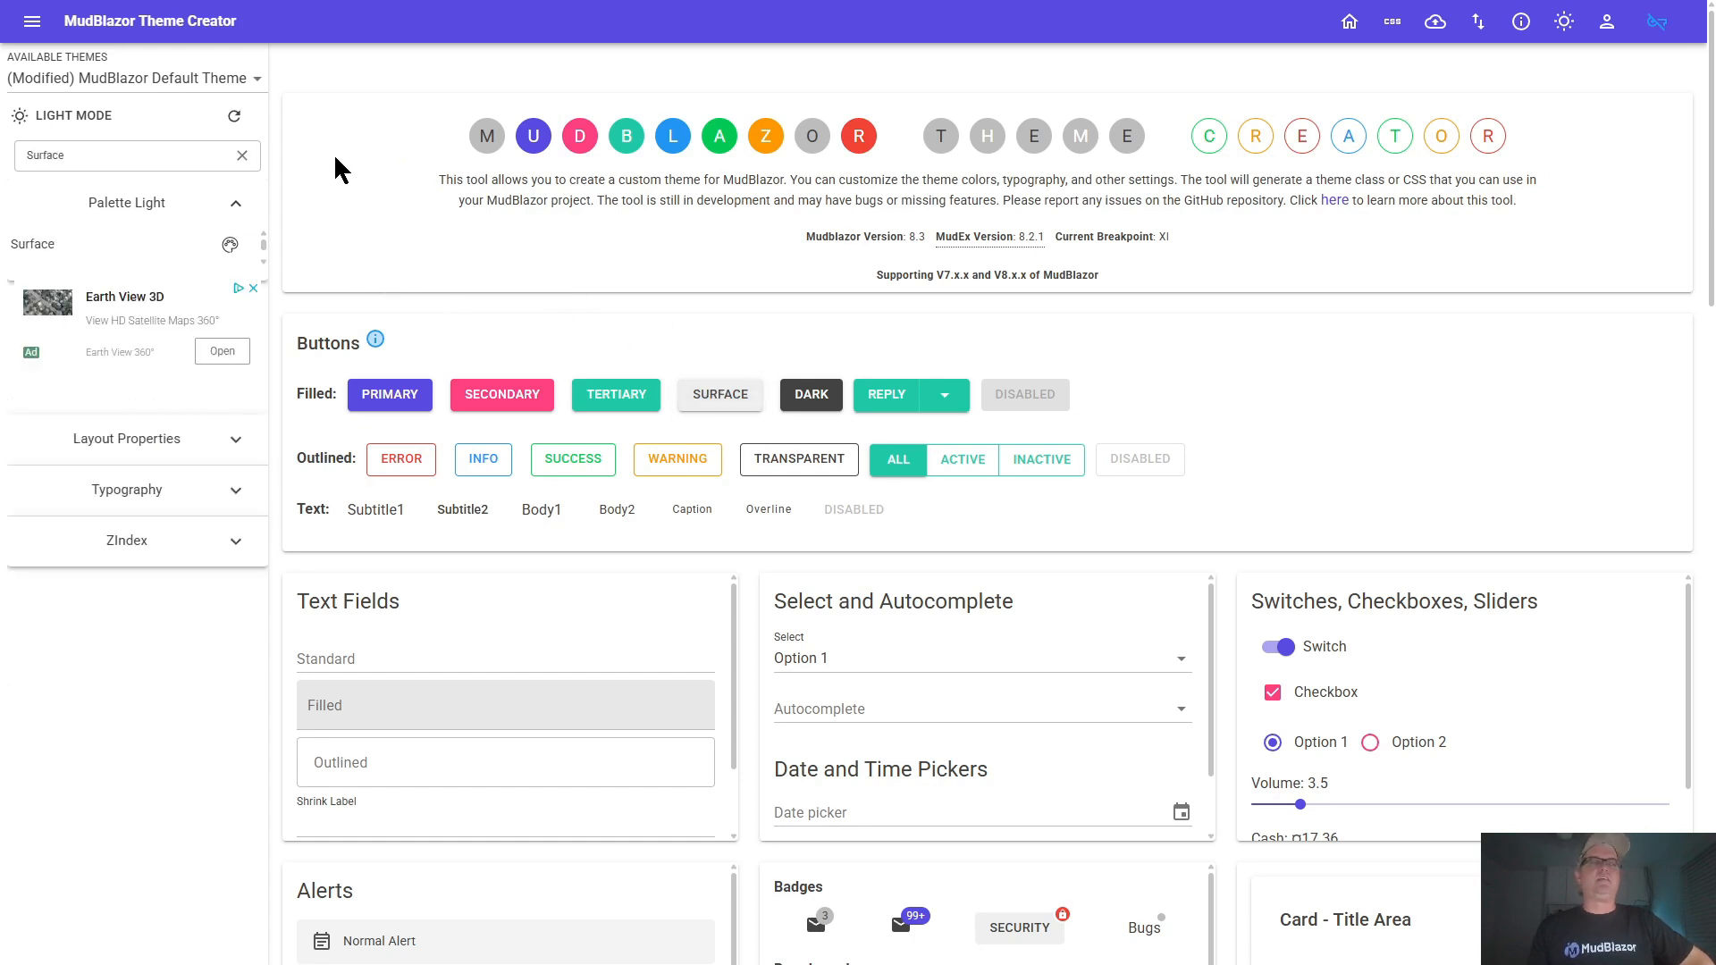
{"action": "left_click", "coordinate": [230, 245]}
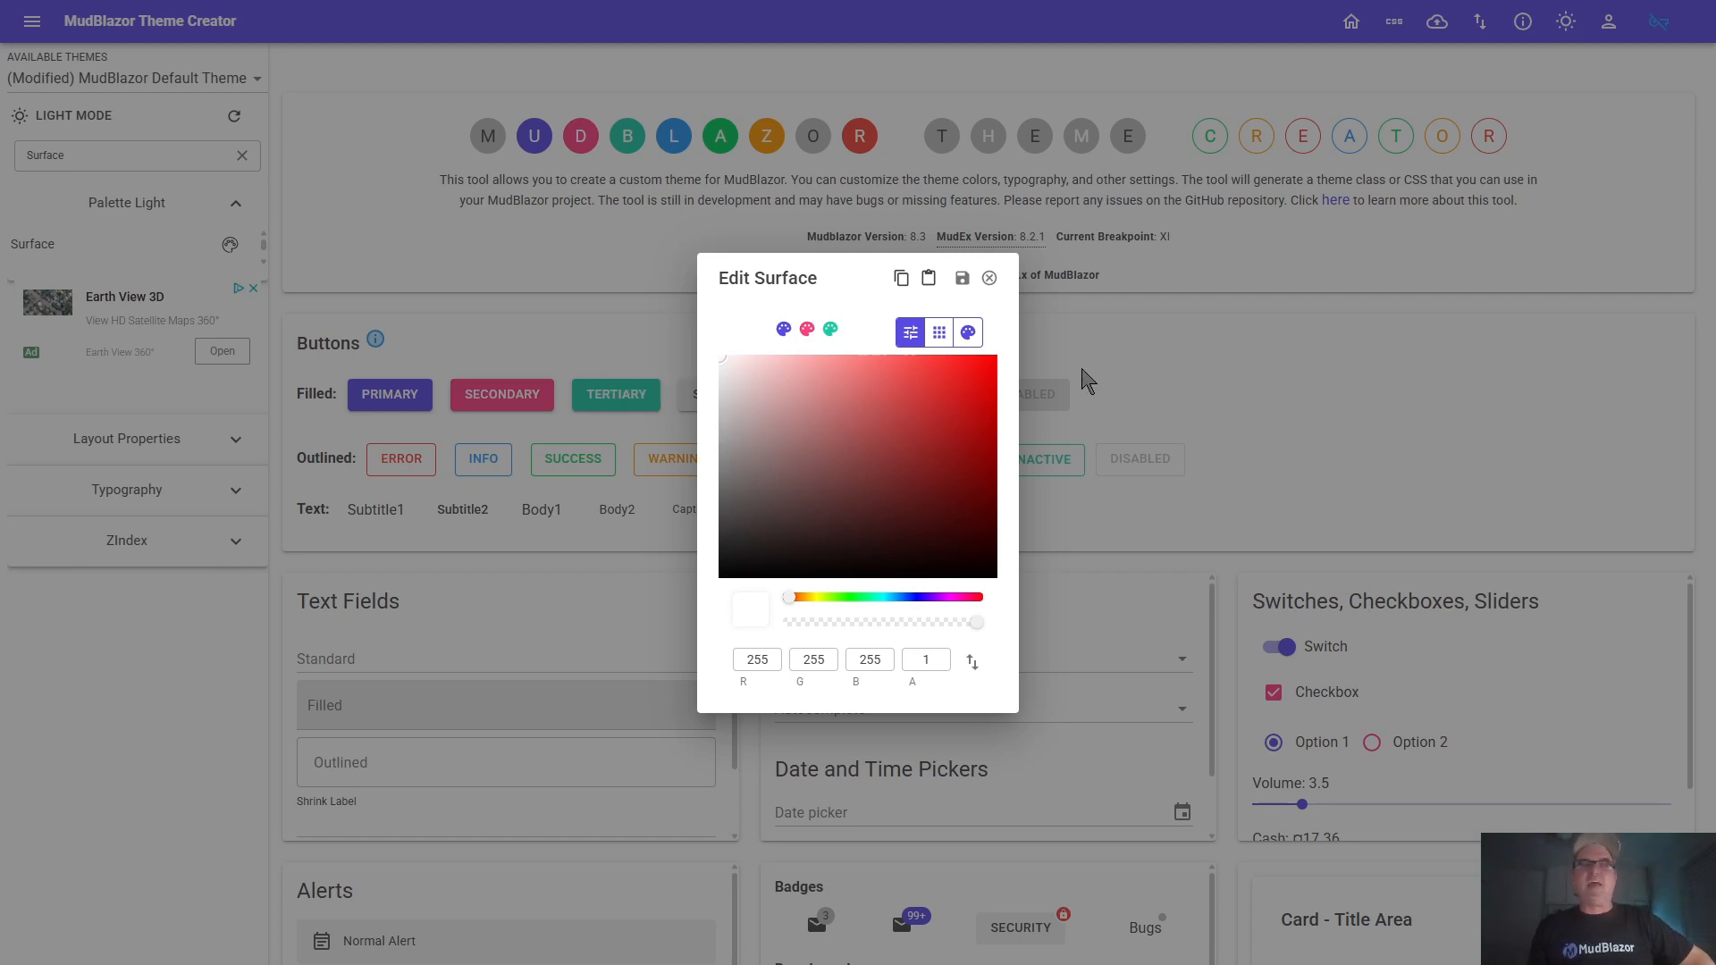
{"action": "left_click", "coordinate": [989, 278]}
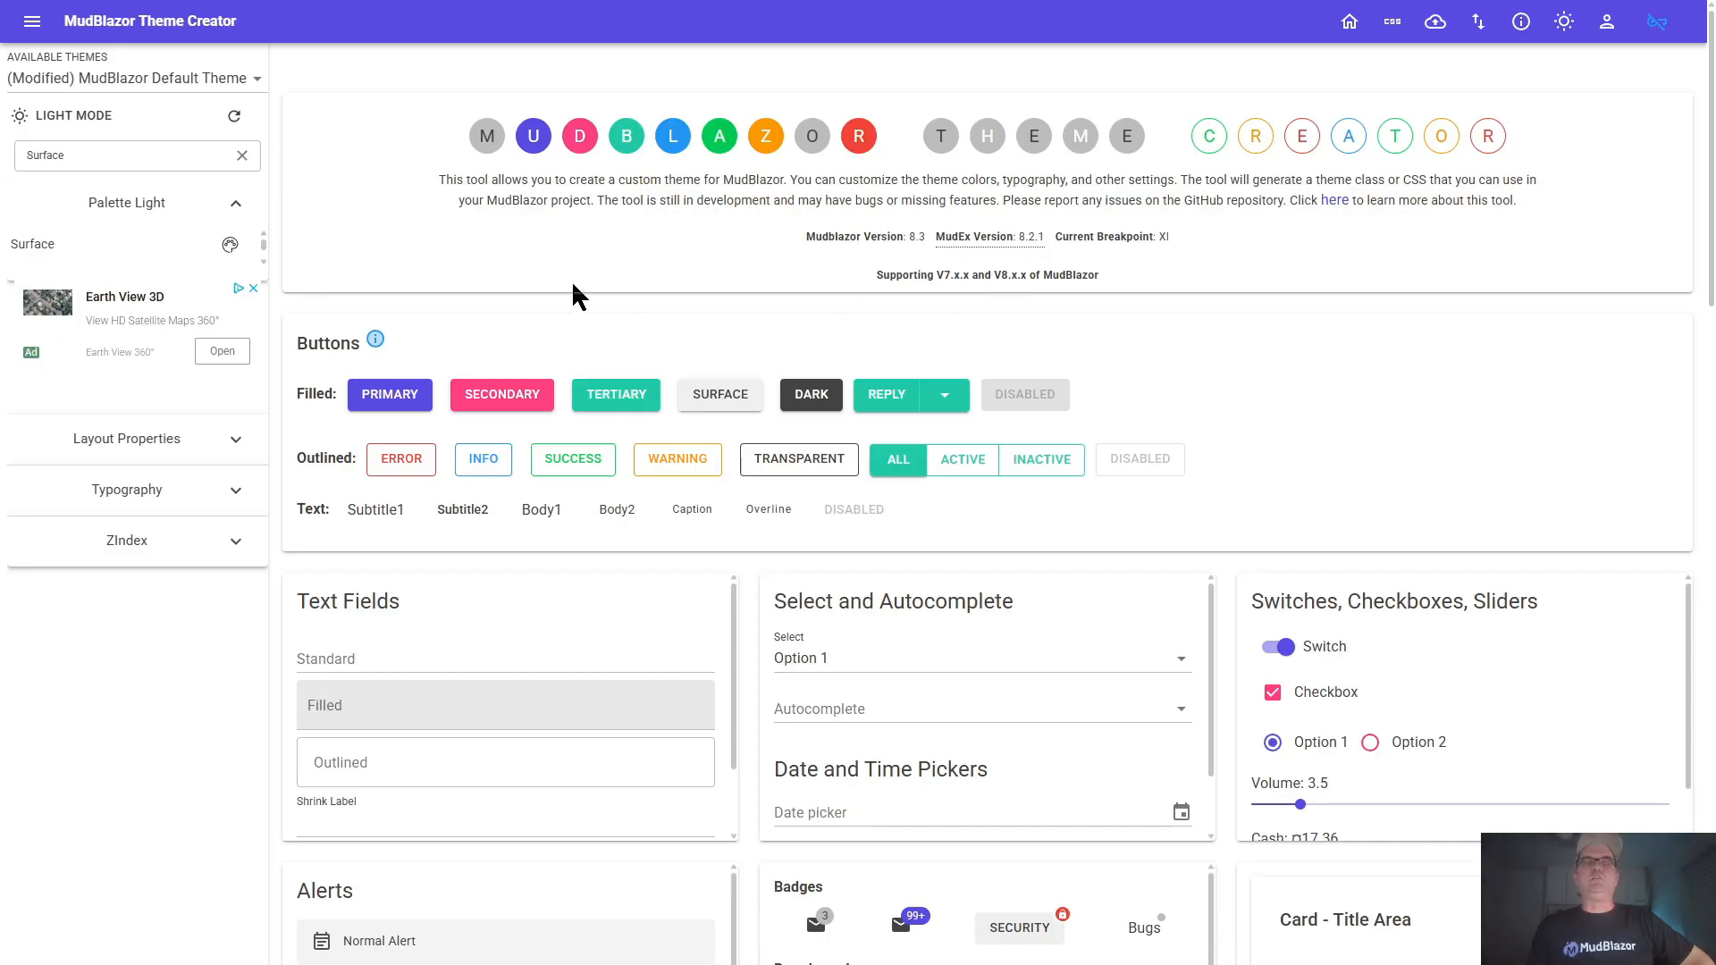
{"action": "left_click", "coordinate": [241, 156]}
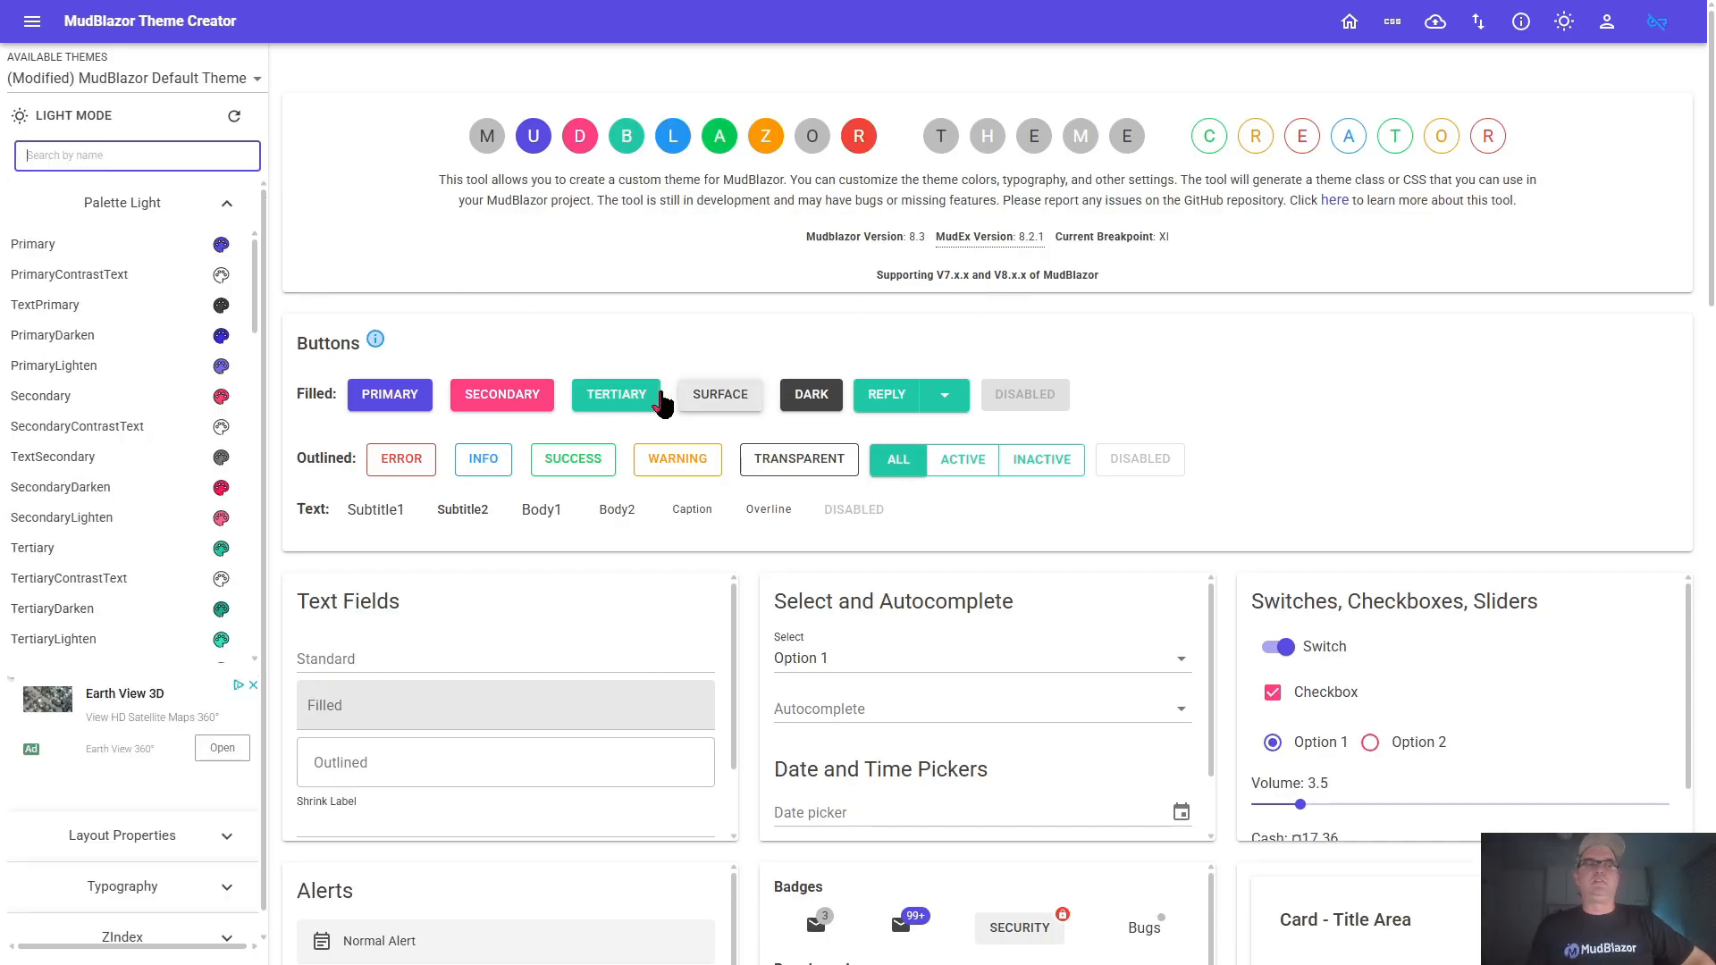
Revert the TextPrimary color to its original, and reset all theme values, confirming with the word "confirm"
{"action": "left_click", "coordinate": [136, 309]}
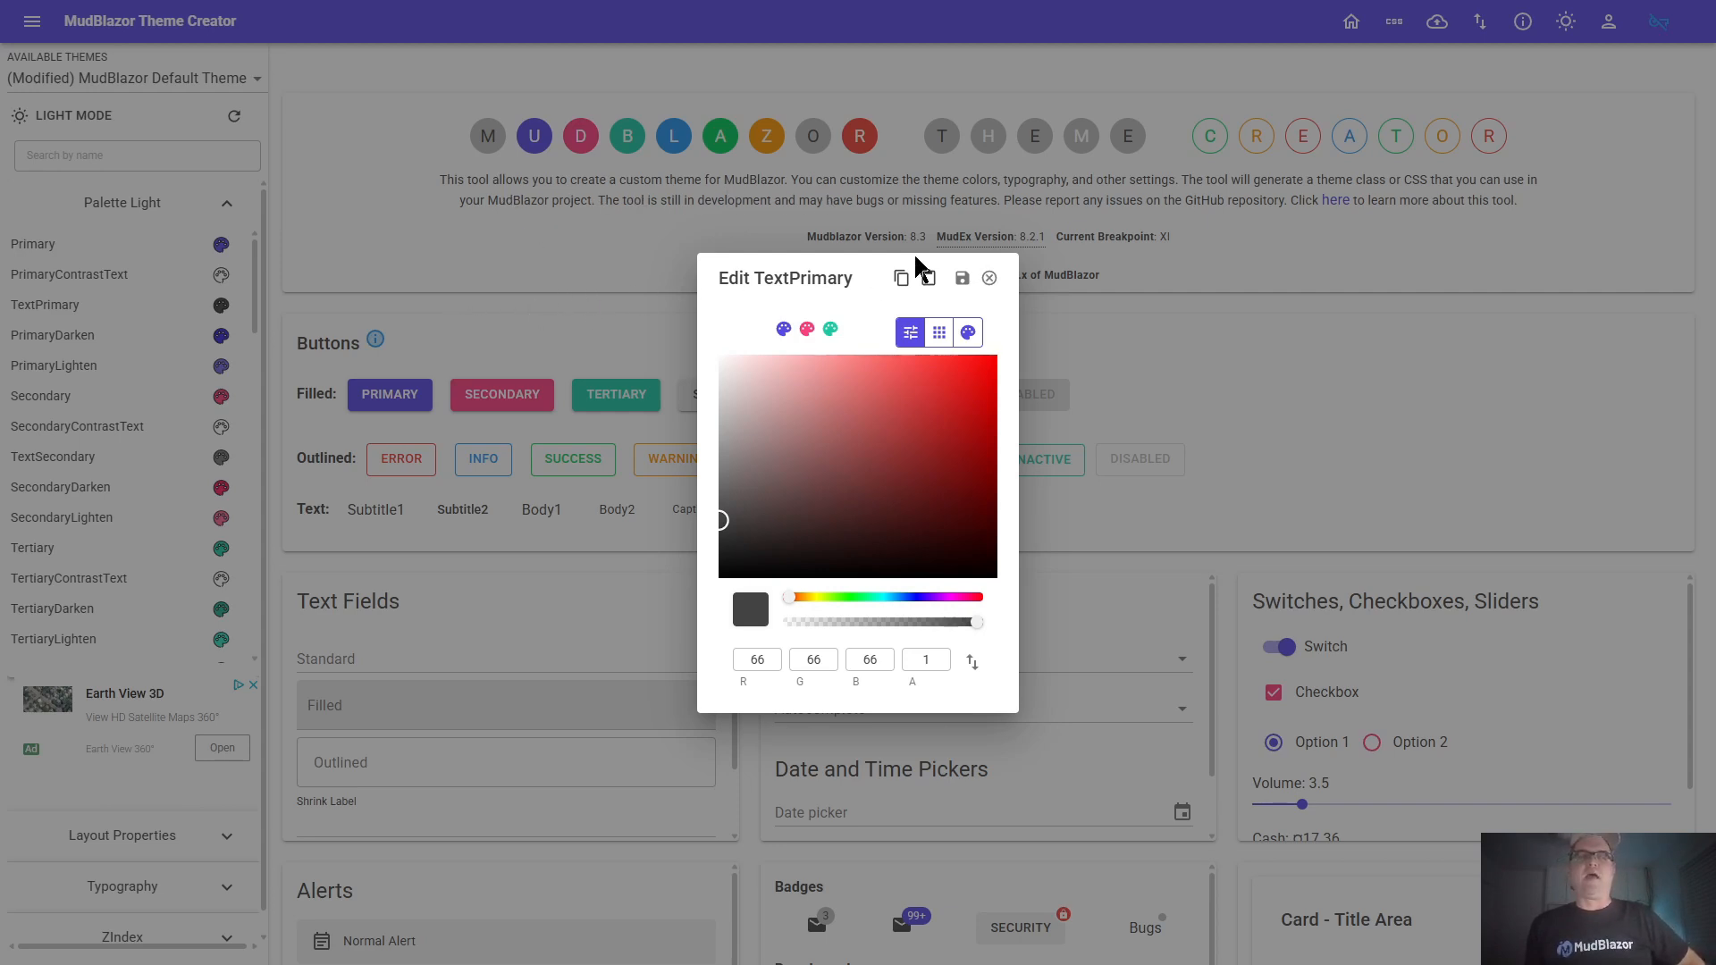
{"action": "left_click", "coordinate": [989, 278]}
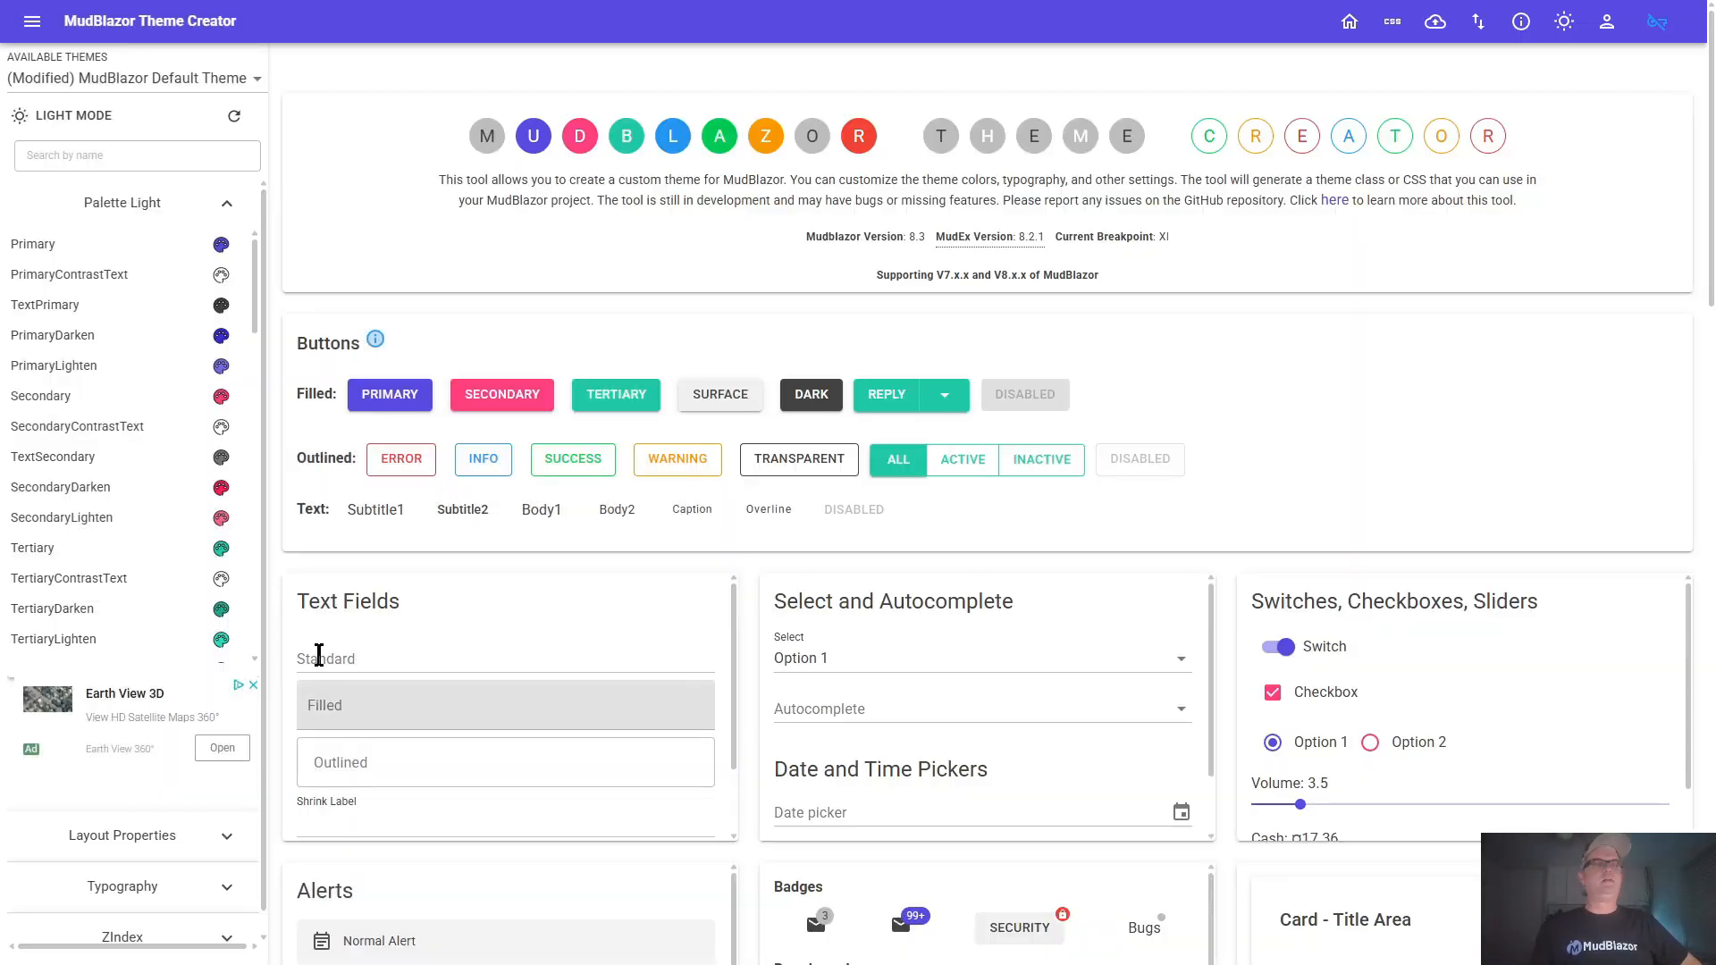
{"action": "left_click", "coordinate": [236, 119]}
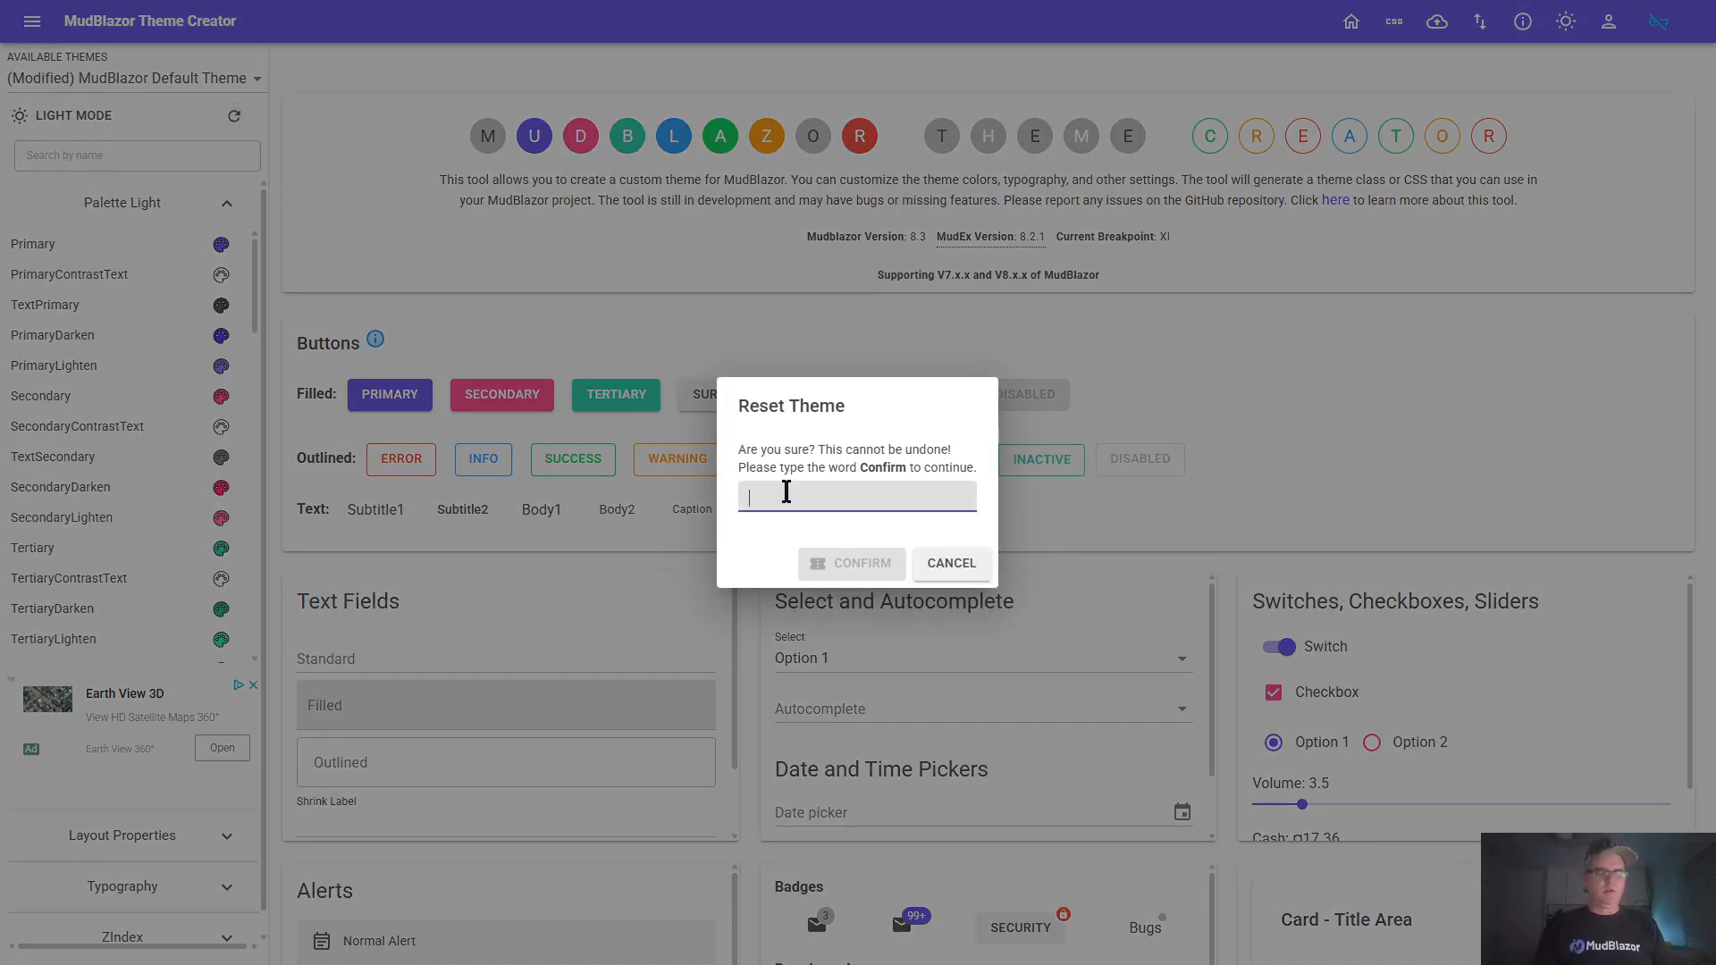
{"action": "type", "text": "confirm"}
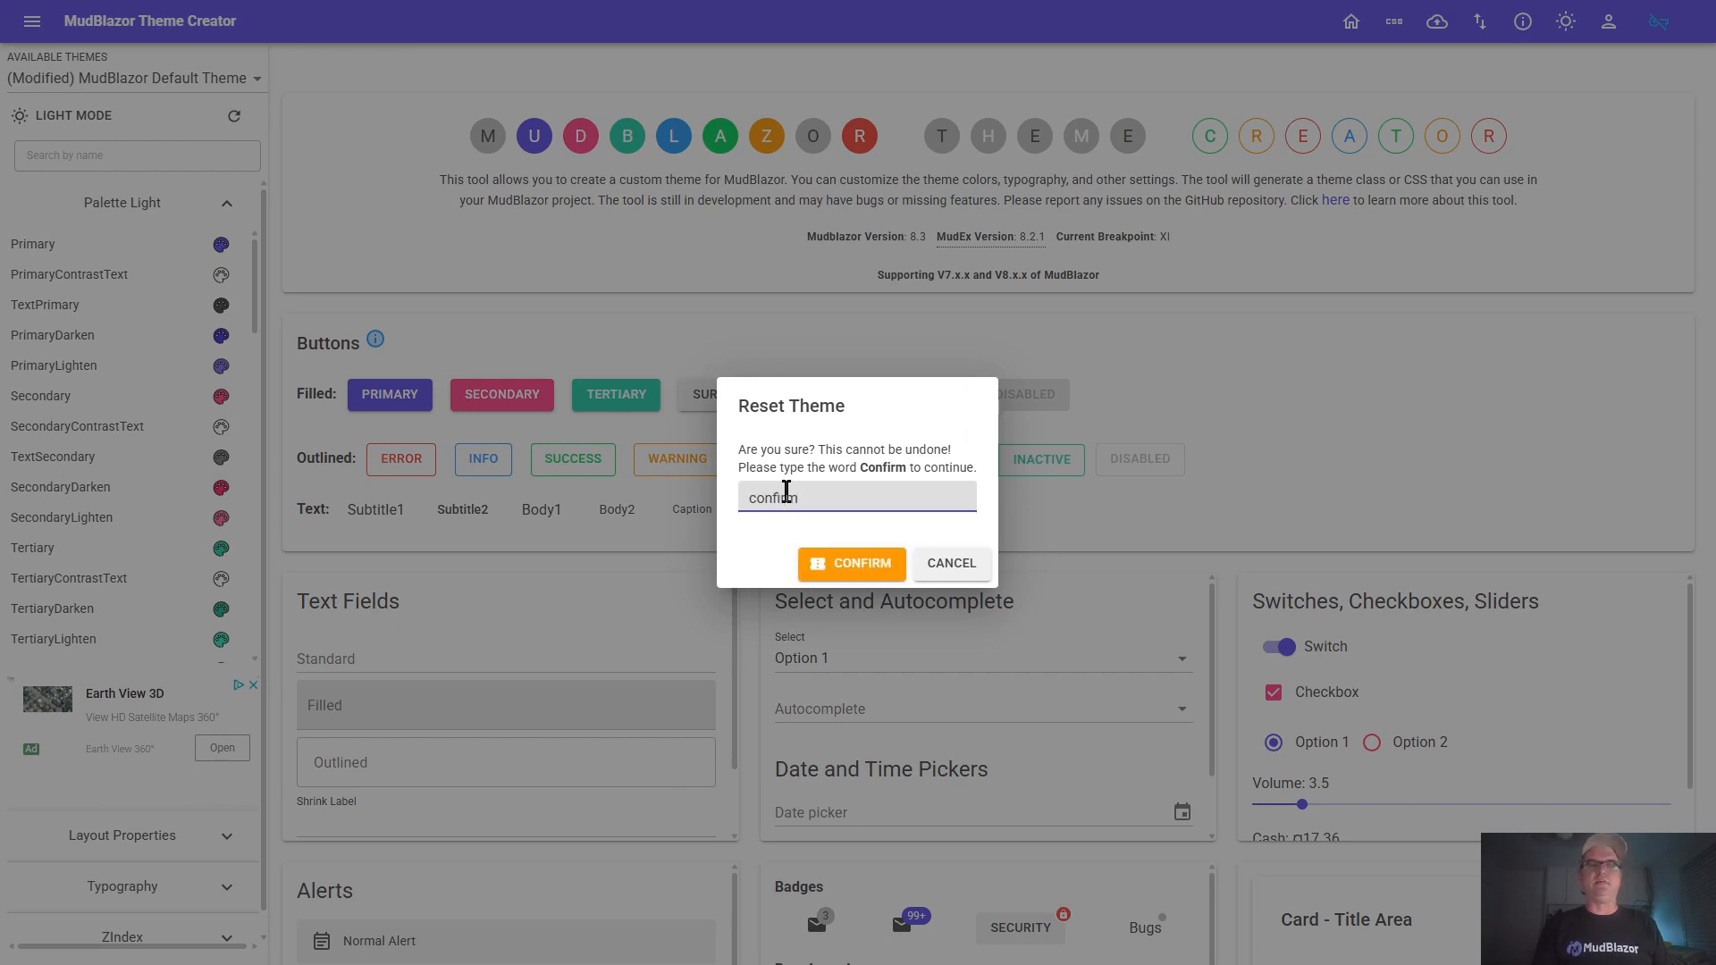
{"action": "key", "text": "Return"}
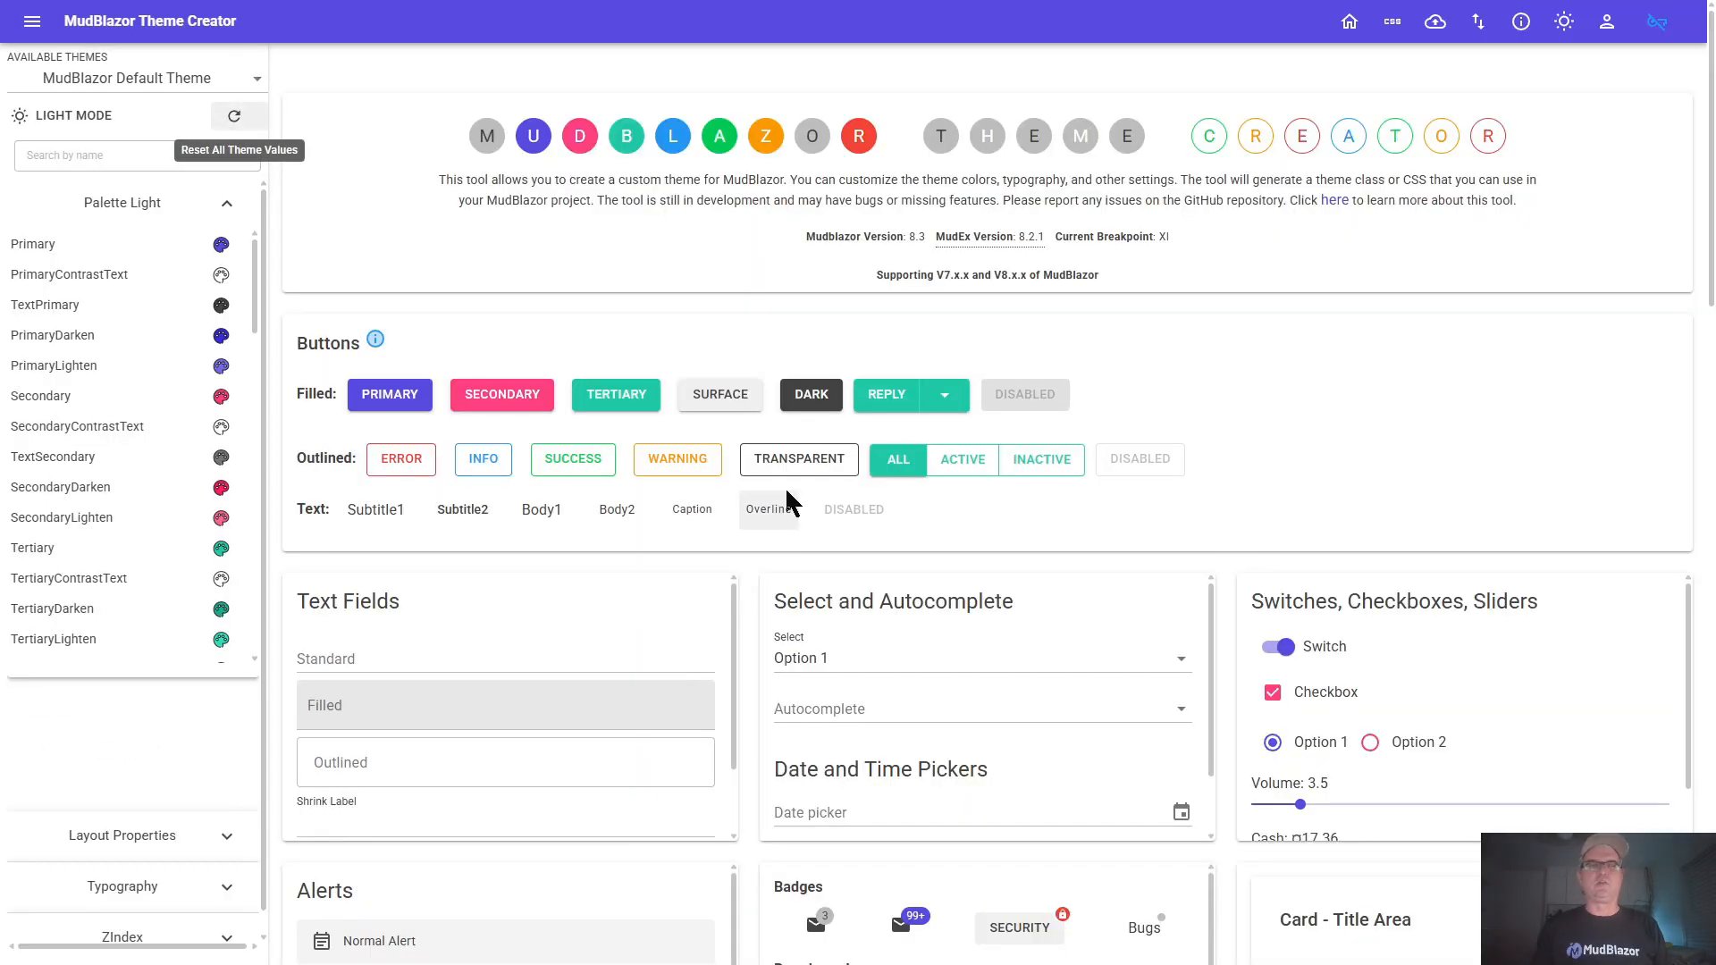
Apply the Bootswatch - Cyborg theme and switch it from light to dark mode
{"action": "left_click", "coordinate": [256, 79]}
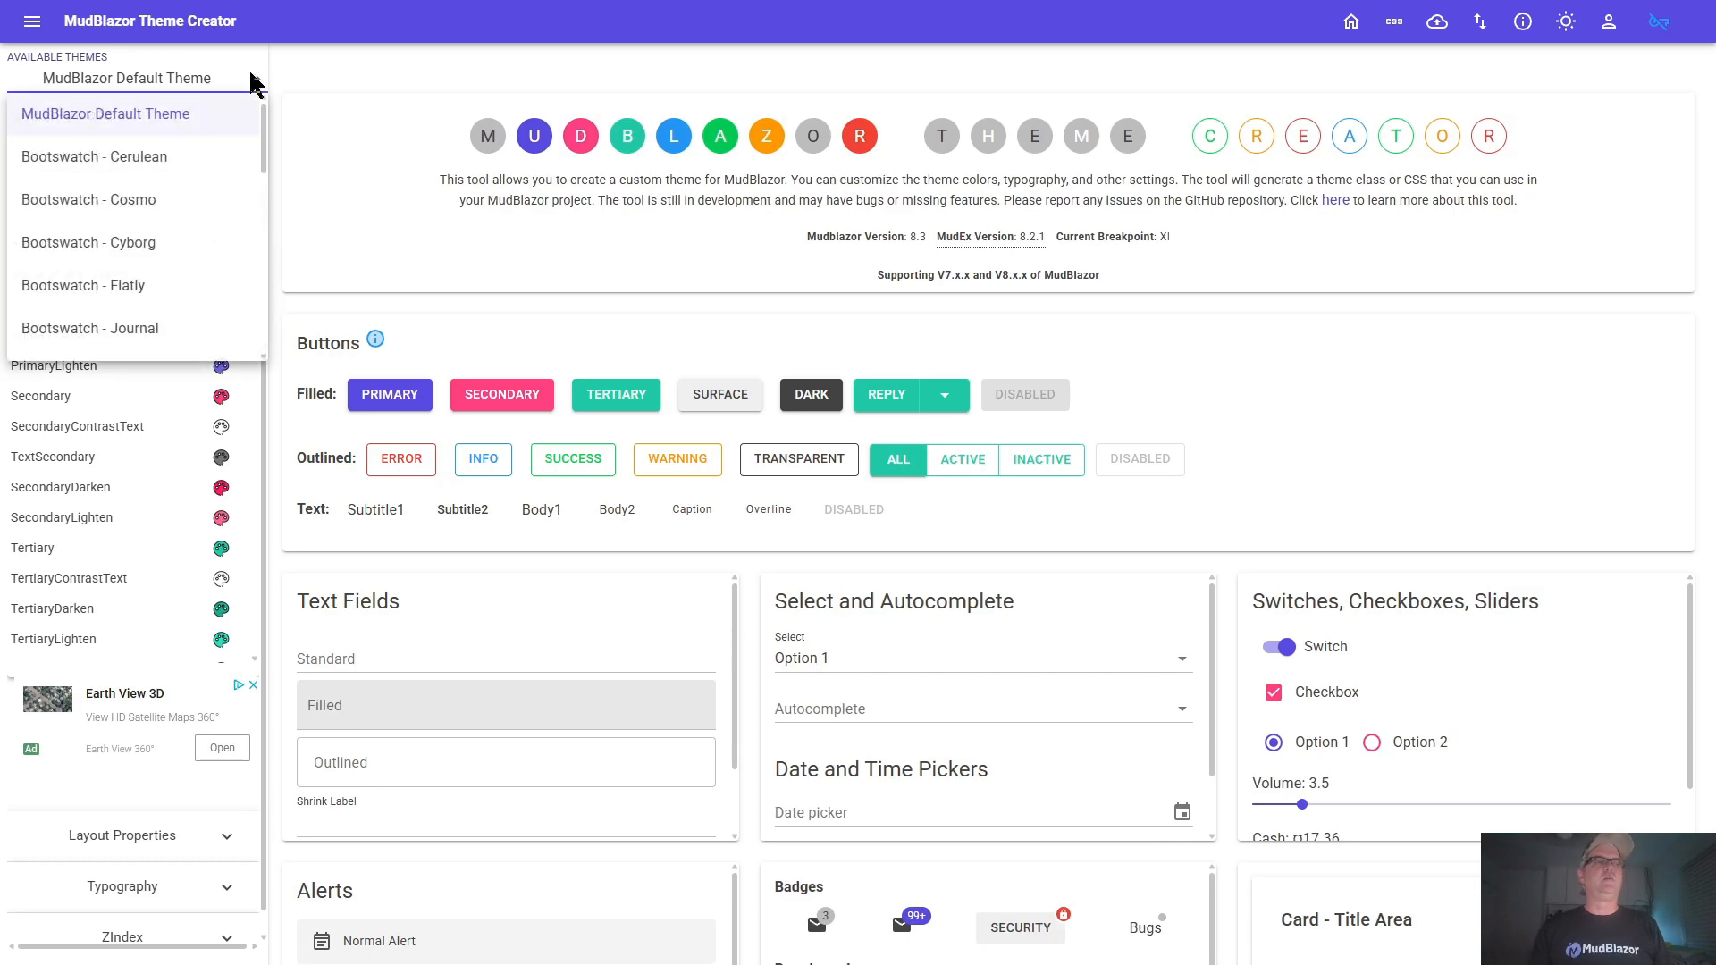
{"action": "left_click", "coordinate": [178, 250]}
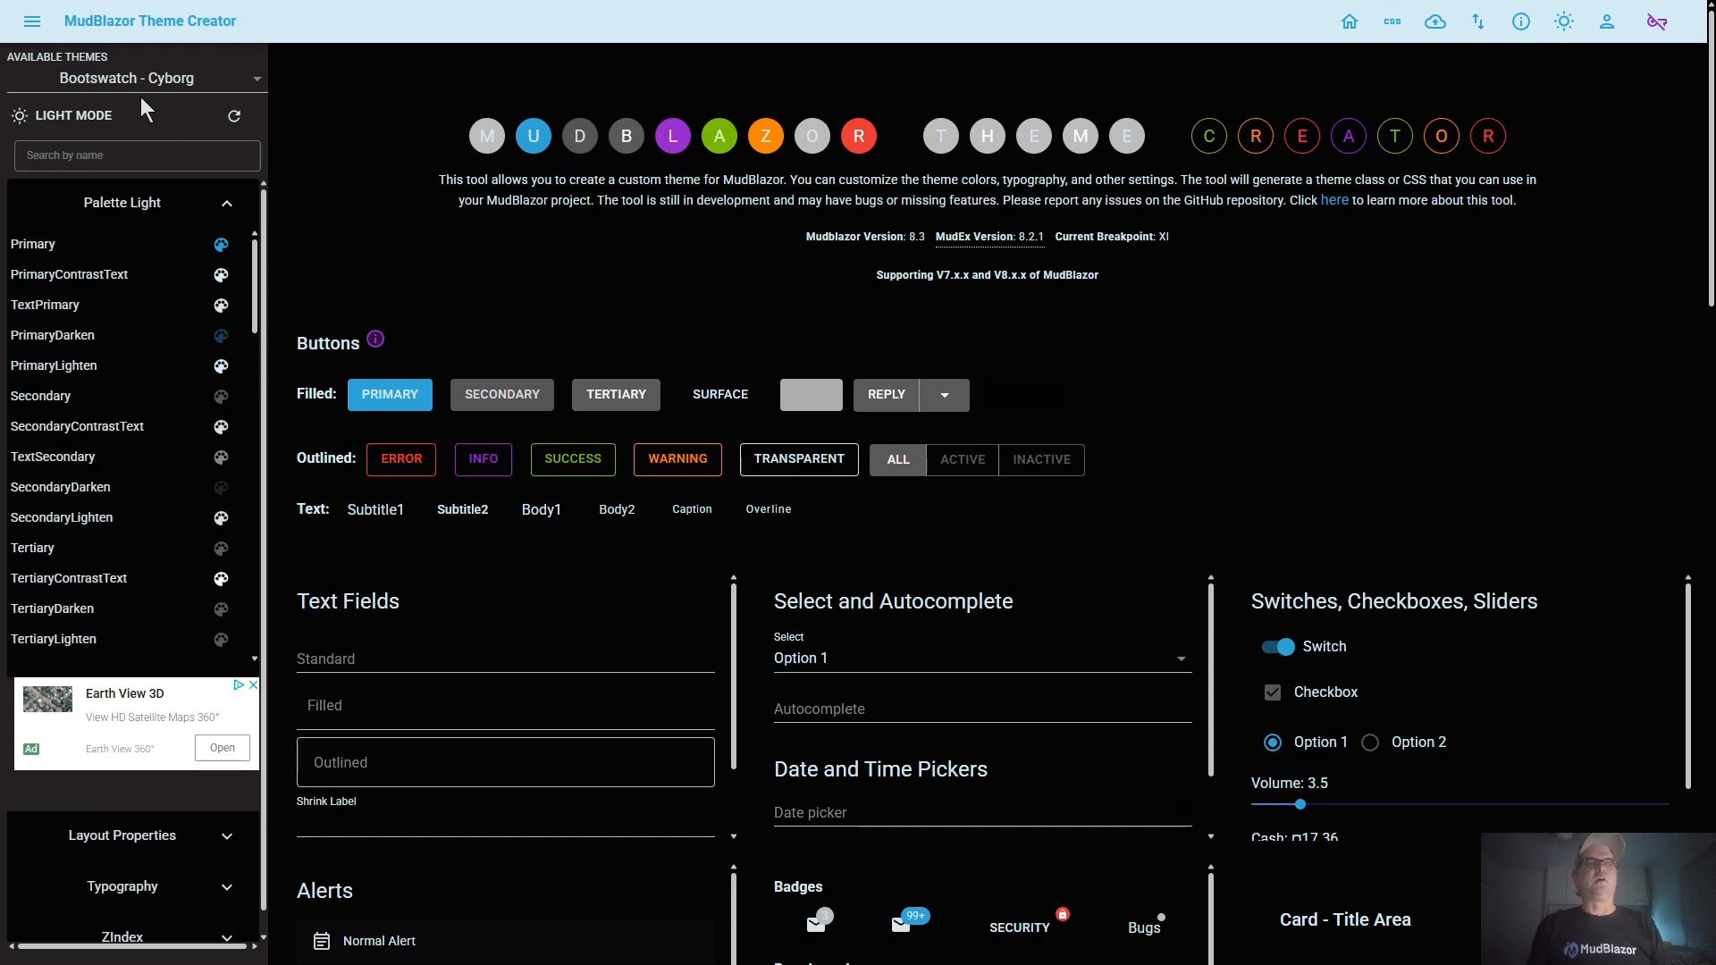
{"action": "left_click", "coordinate": [71, 125]}
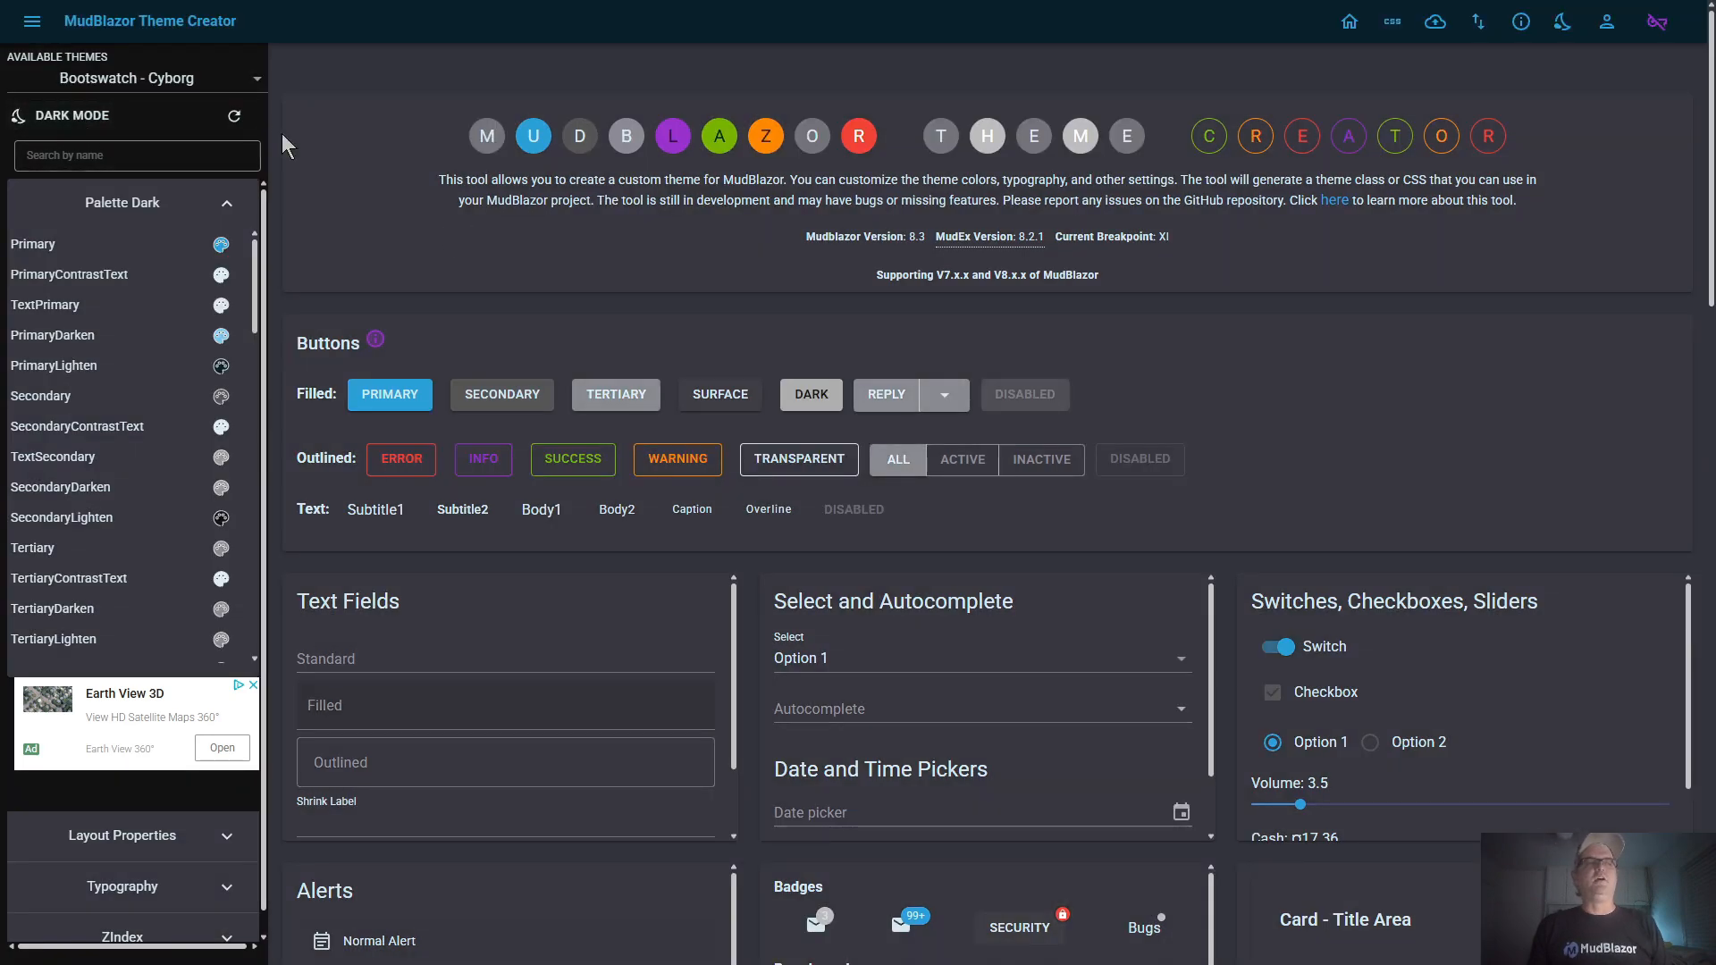
Toggle the Bootswatch - Cyborg theme repeatedly between dark and light modes to compare them, ending in light mode
{"action": "left_click", "coordinate": [90, 125]}
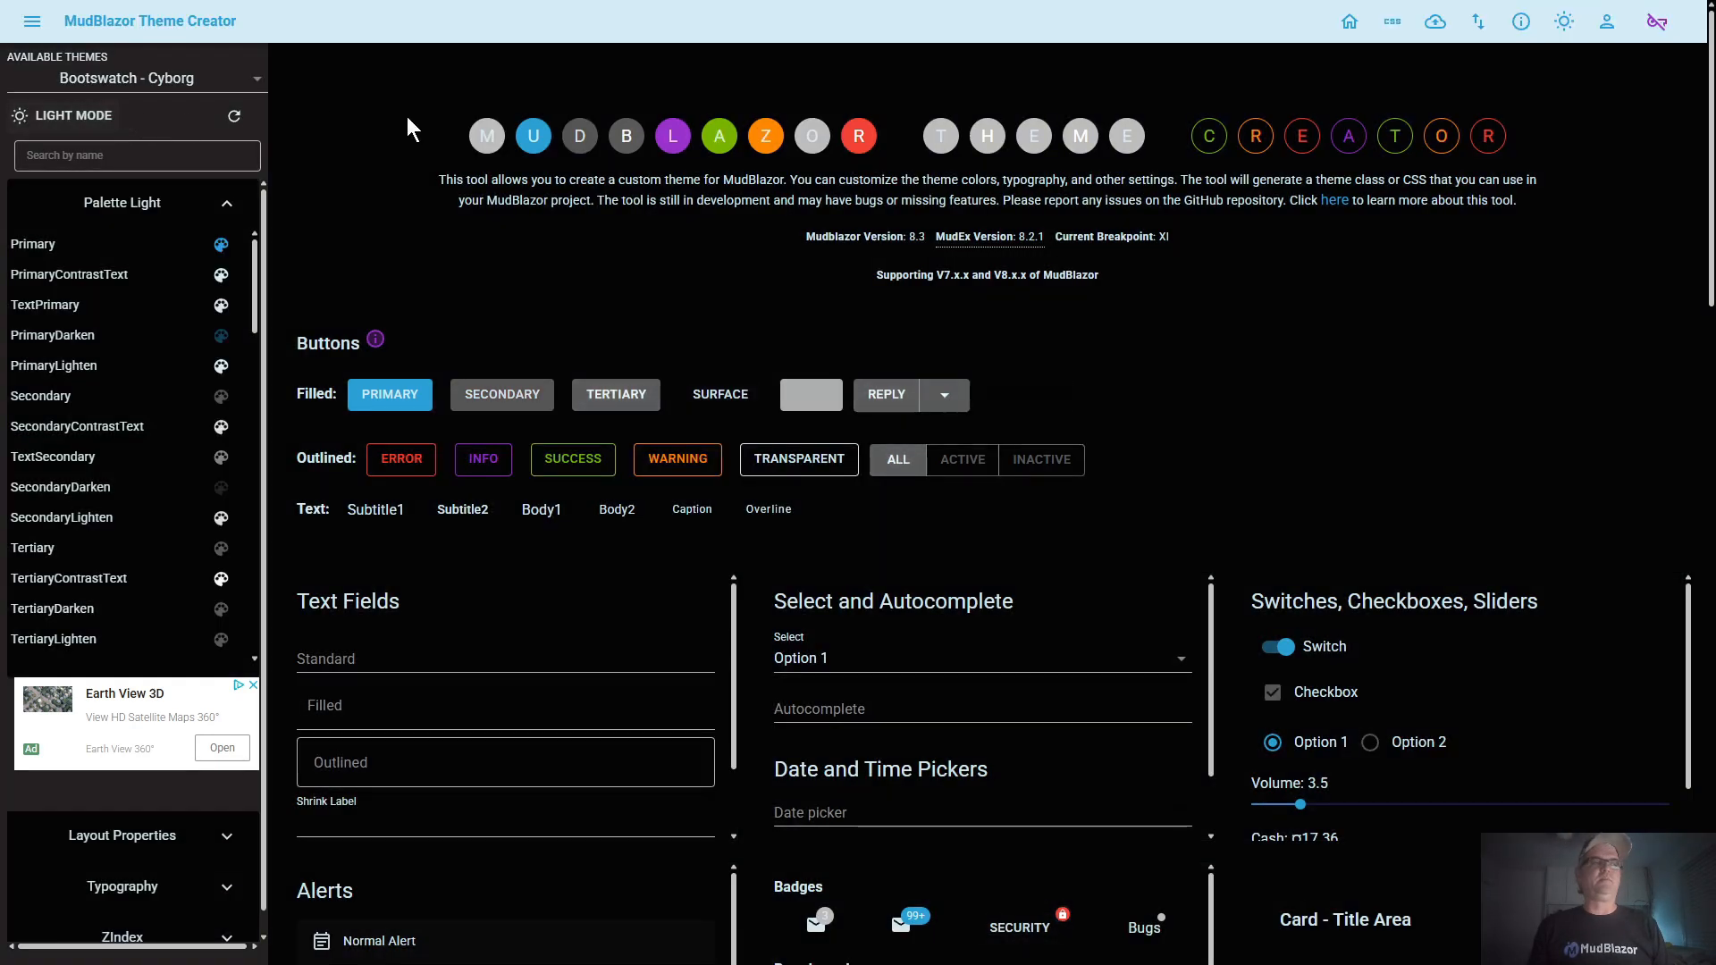
{"action": "left_click", "coordinate": [84, 125]}
{"action": "left_click", "coordinate": [90, 120]}
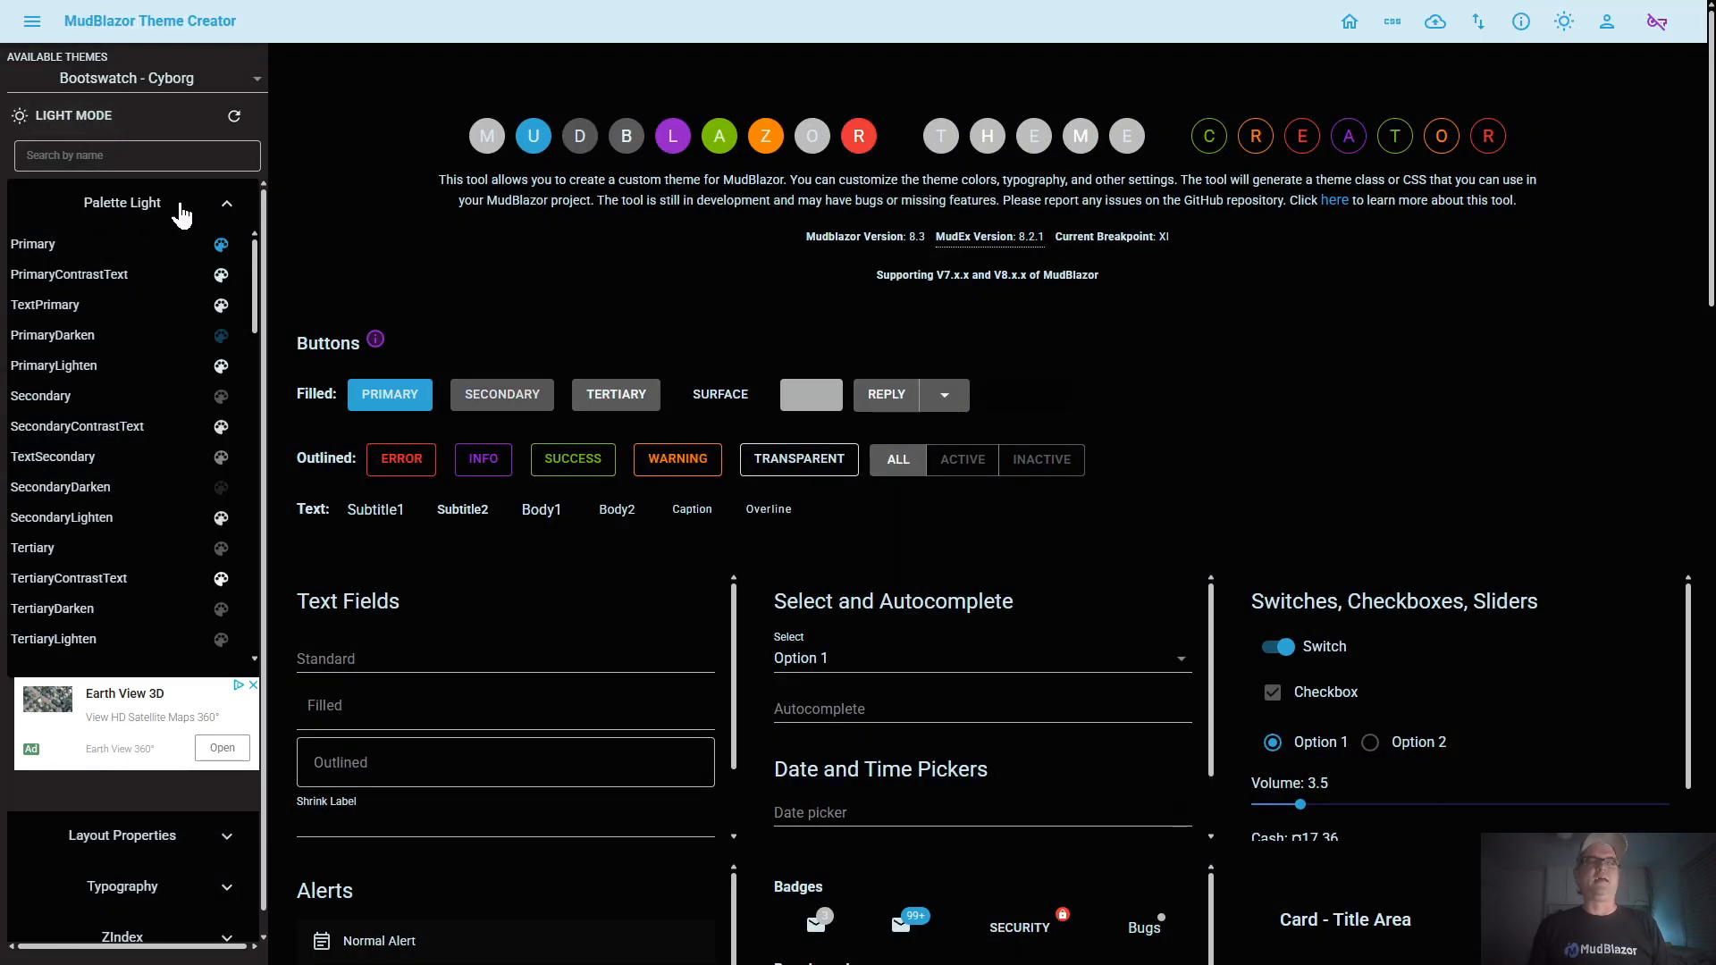
{"action": "left_click", "coordinate": [82, 125]}
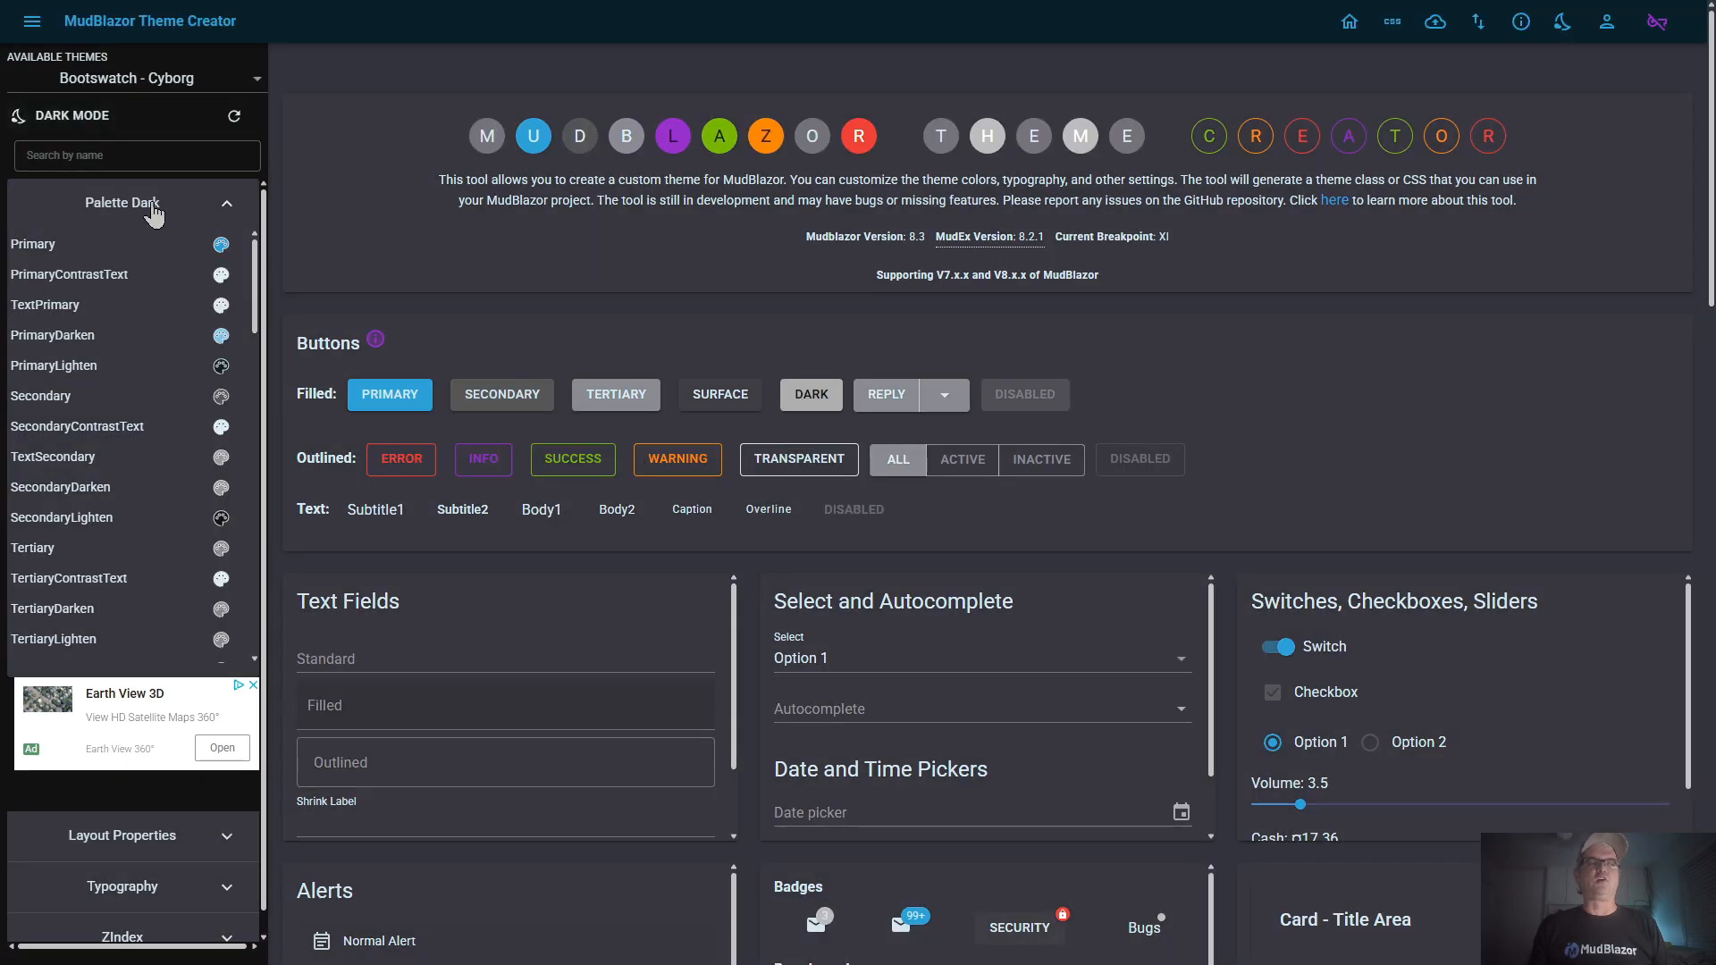
{"action": "left_click", "coordinate": [76, 118]}
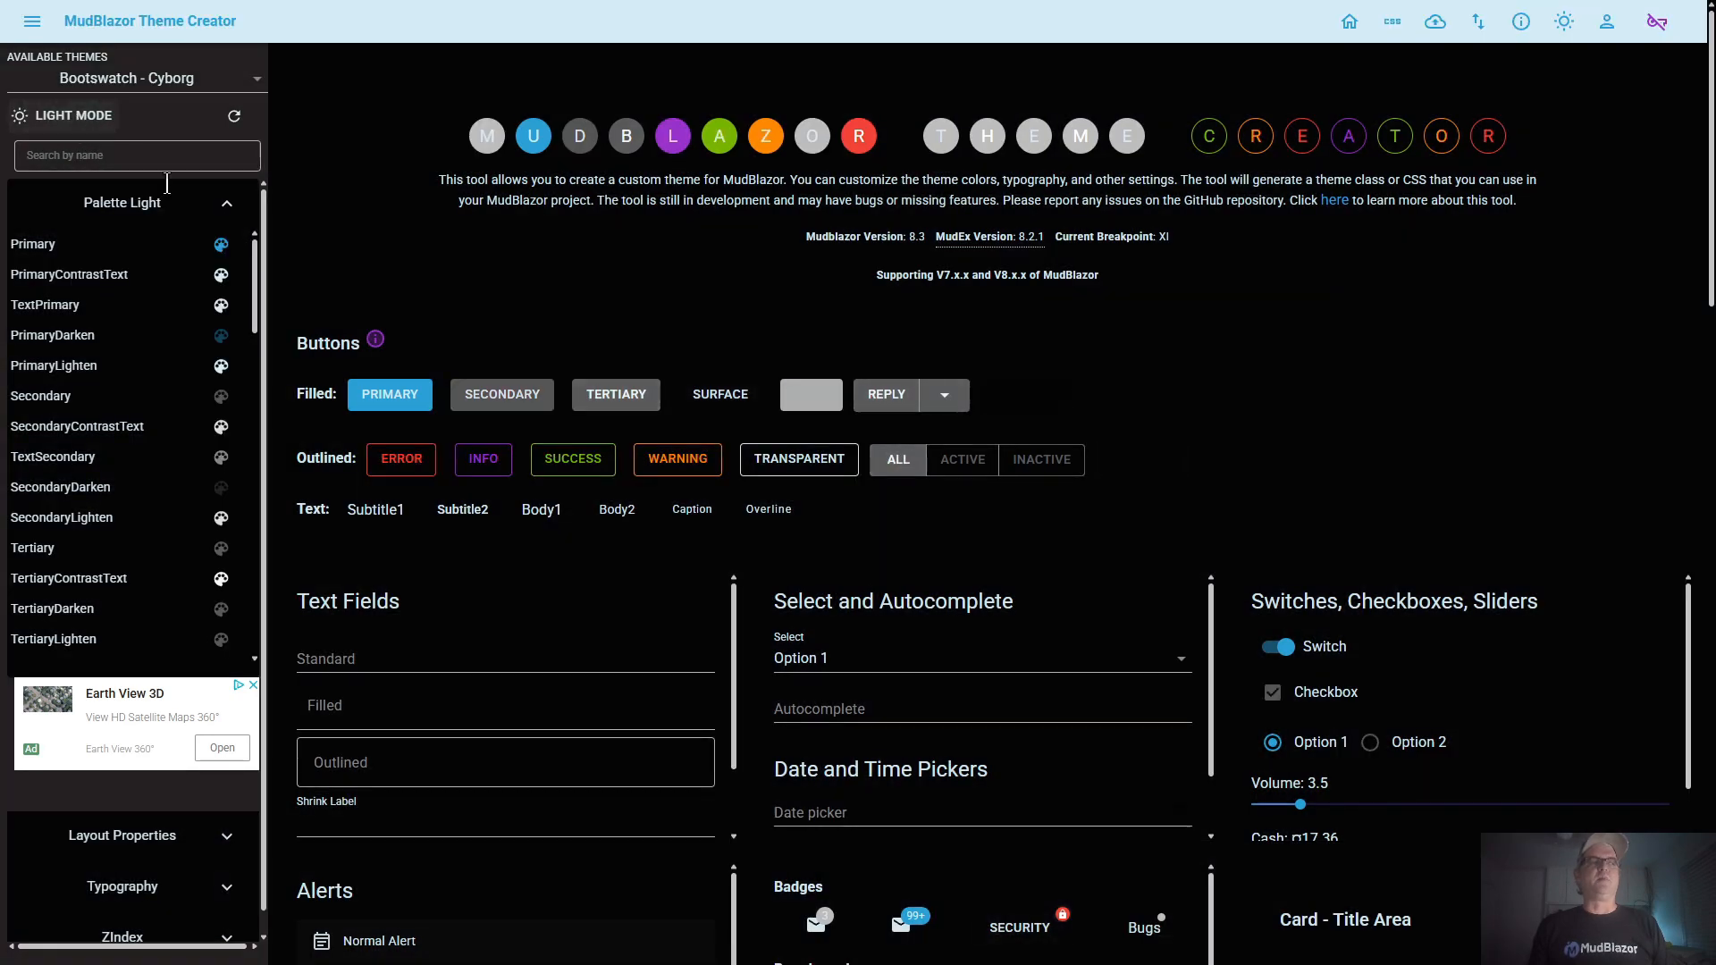
{"action": "left_click", "coordinate": [79, 119]}
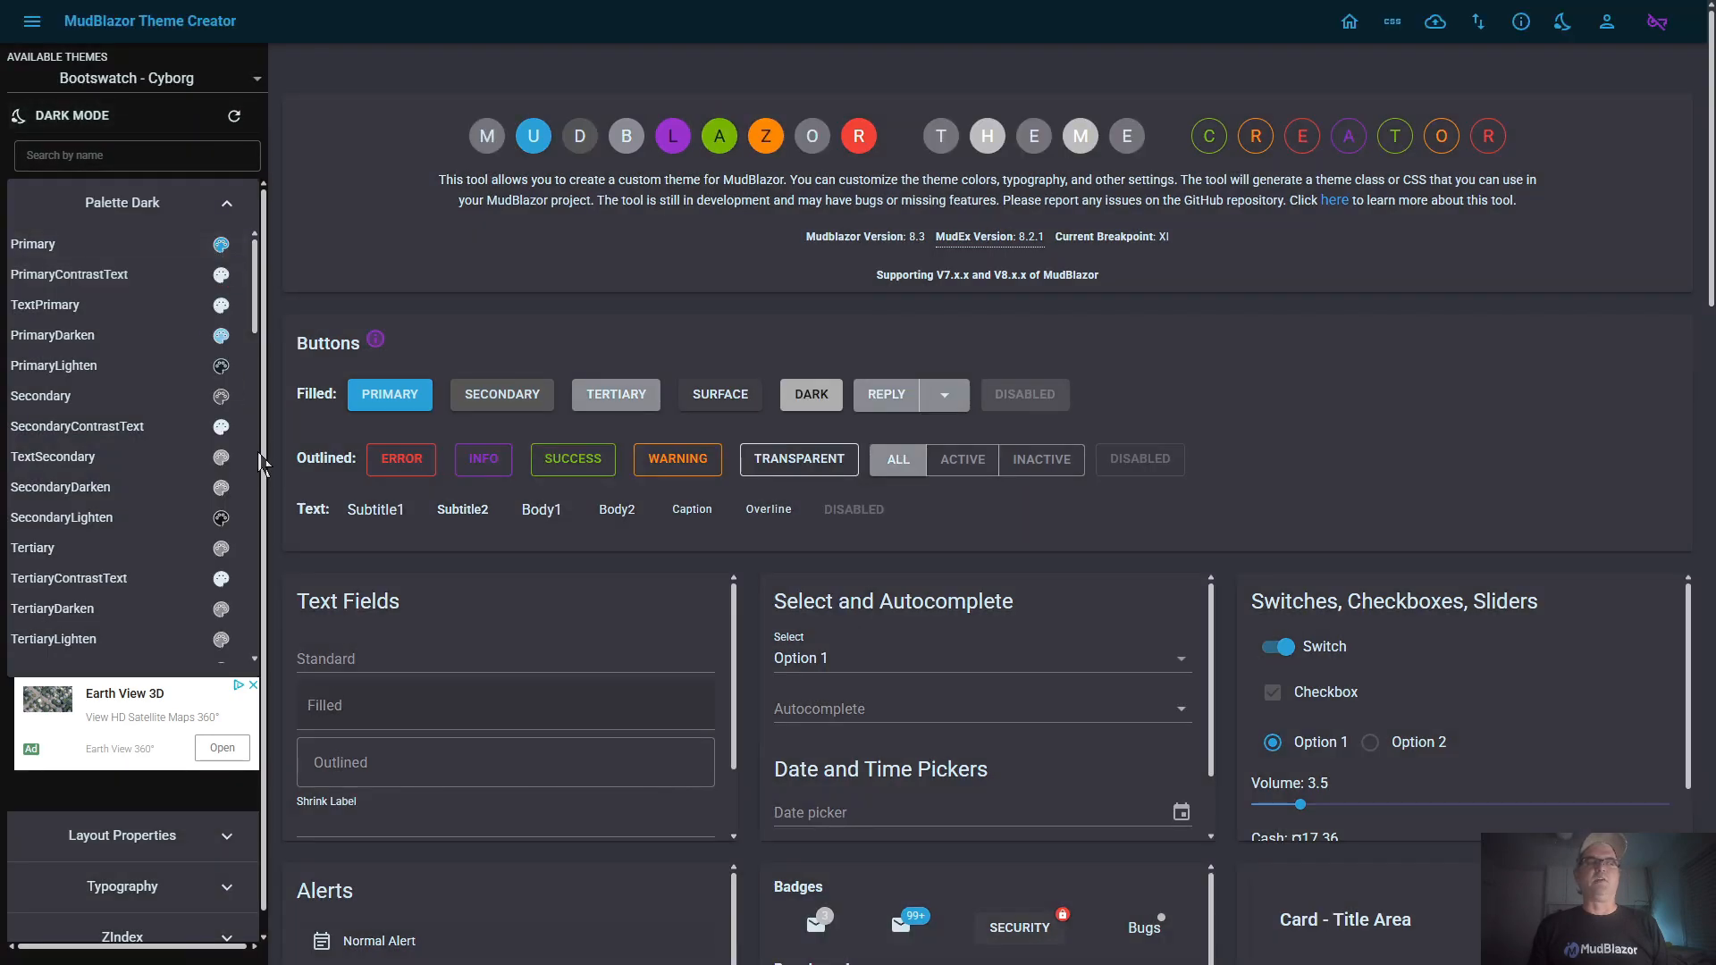
{"action": "left_click", "coordinate": [94, 127]}
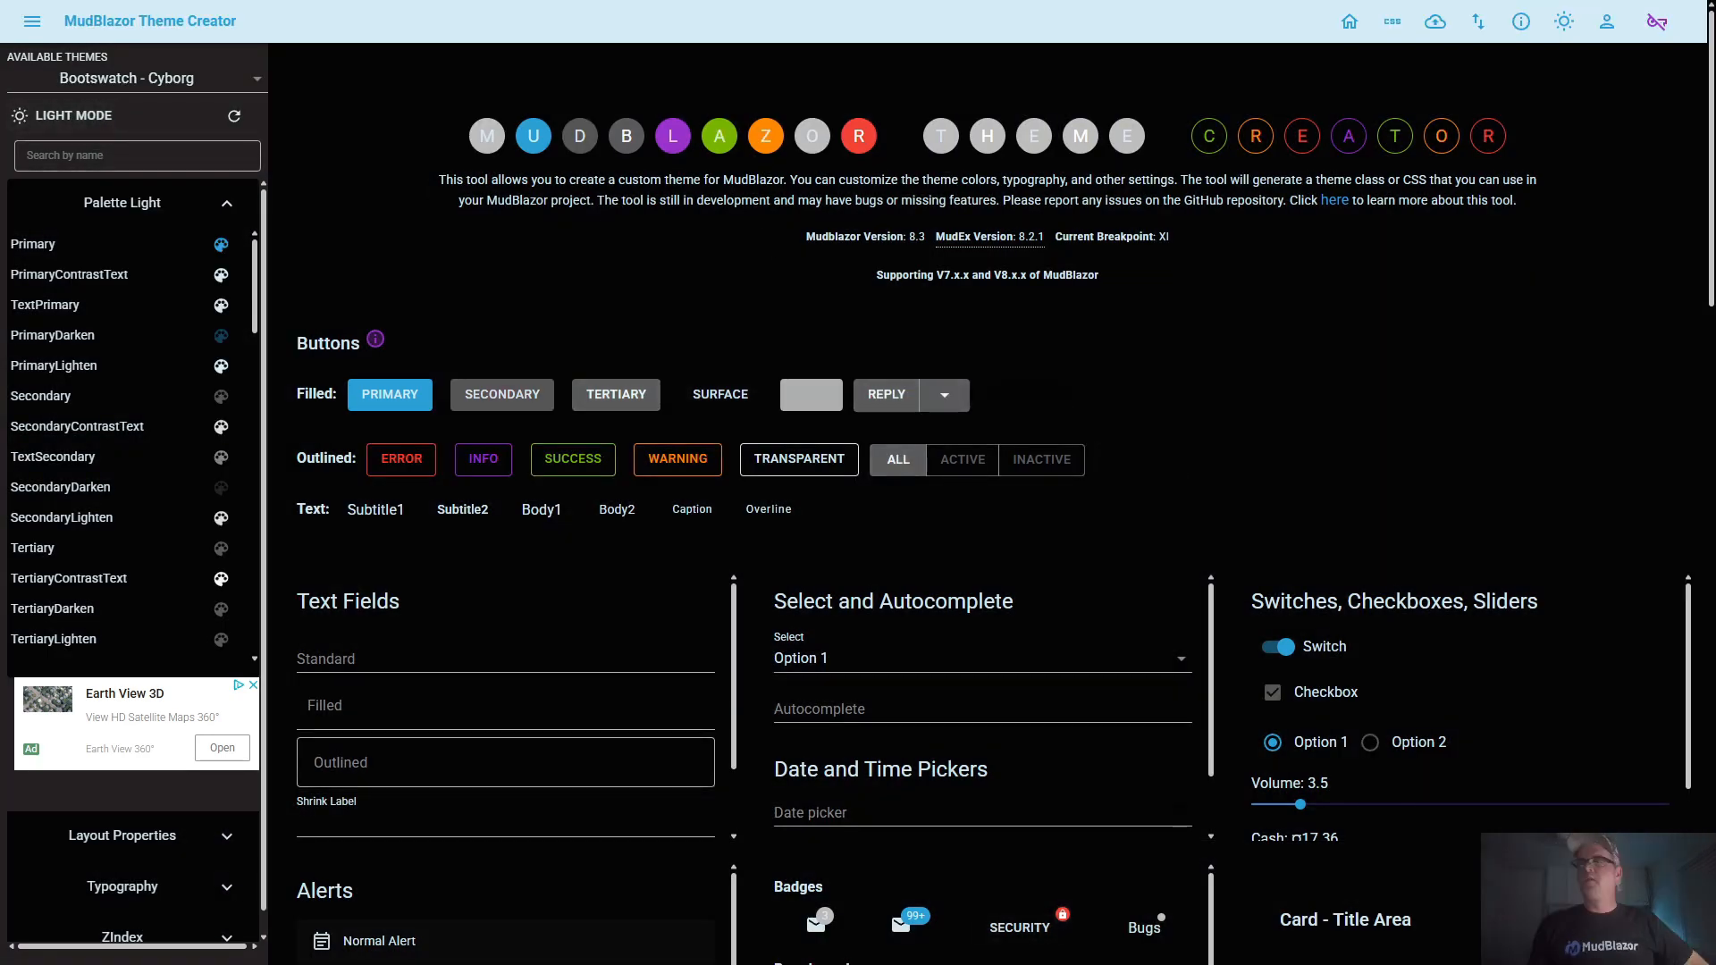
Filter the palette by the Tertiary sample button, set the Tertiary color to RGBA 116, 246, 183, 1, and save it
{"action": "left_click", "coordinate": [615, 403]}
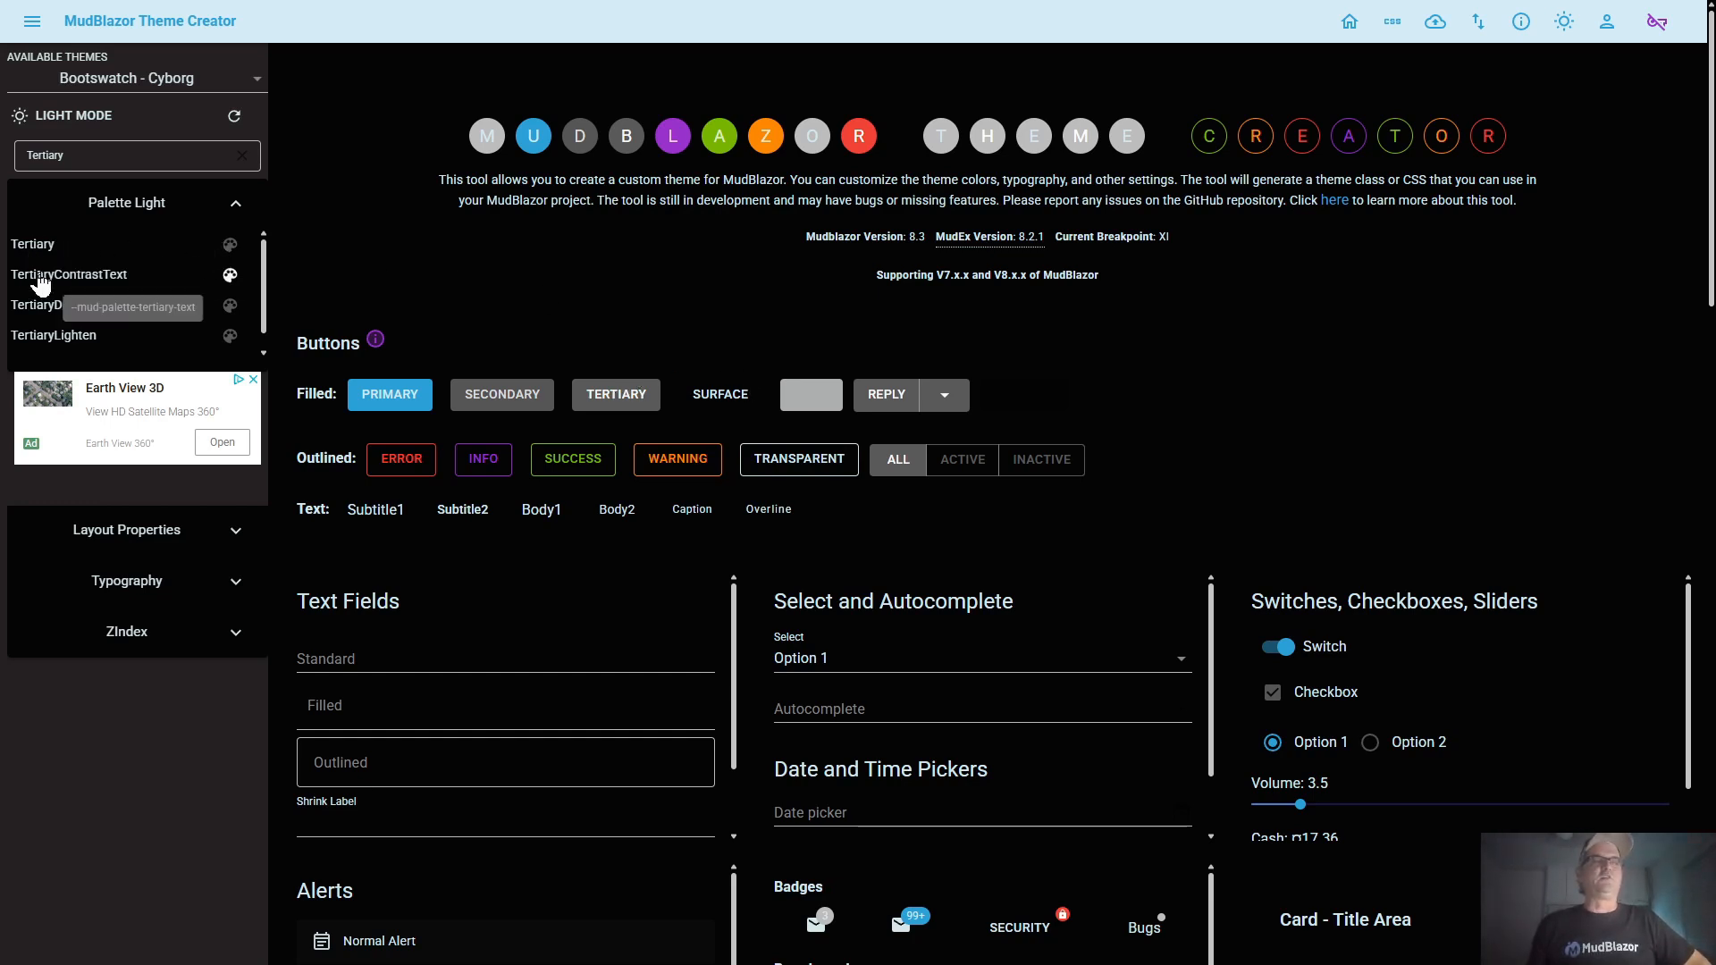
{"action": "left_click", "coordinate": [230, 246]}
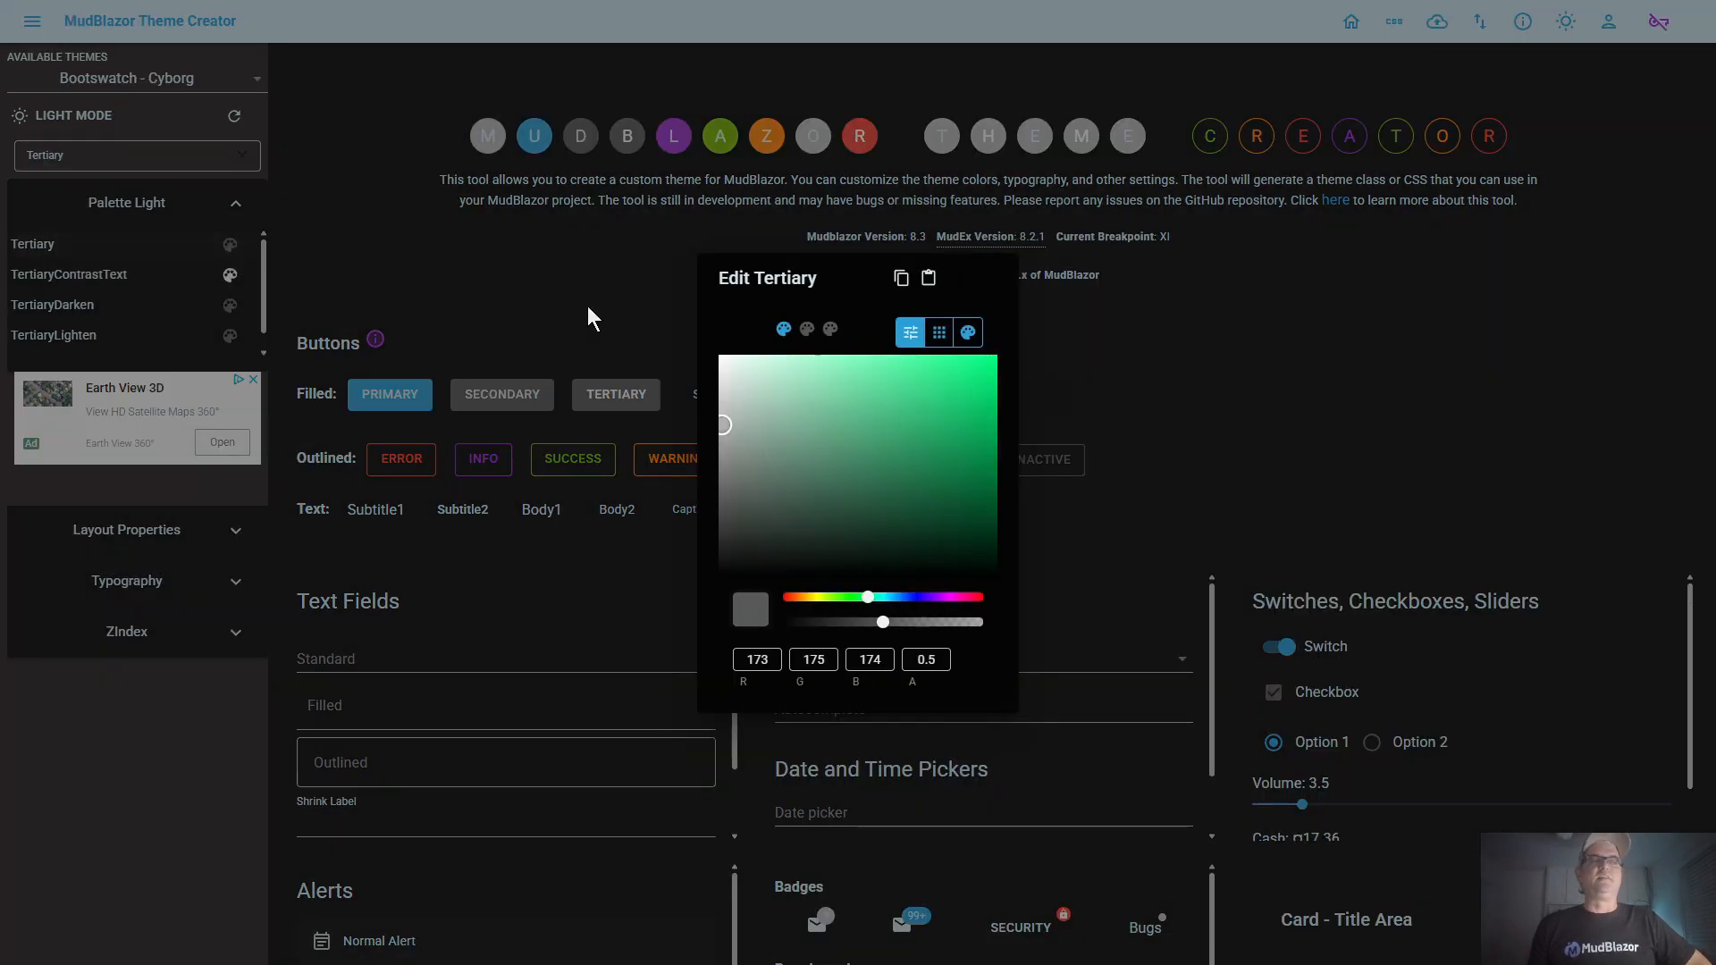
{"action": "left_click", "coordinate": [987, 411]}
{"action": "left_click_drag", "start_coordinate": [983, 413], "coordinate": [837, 374]}
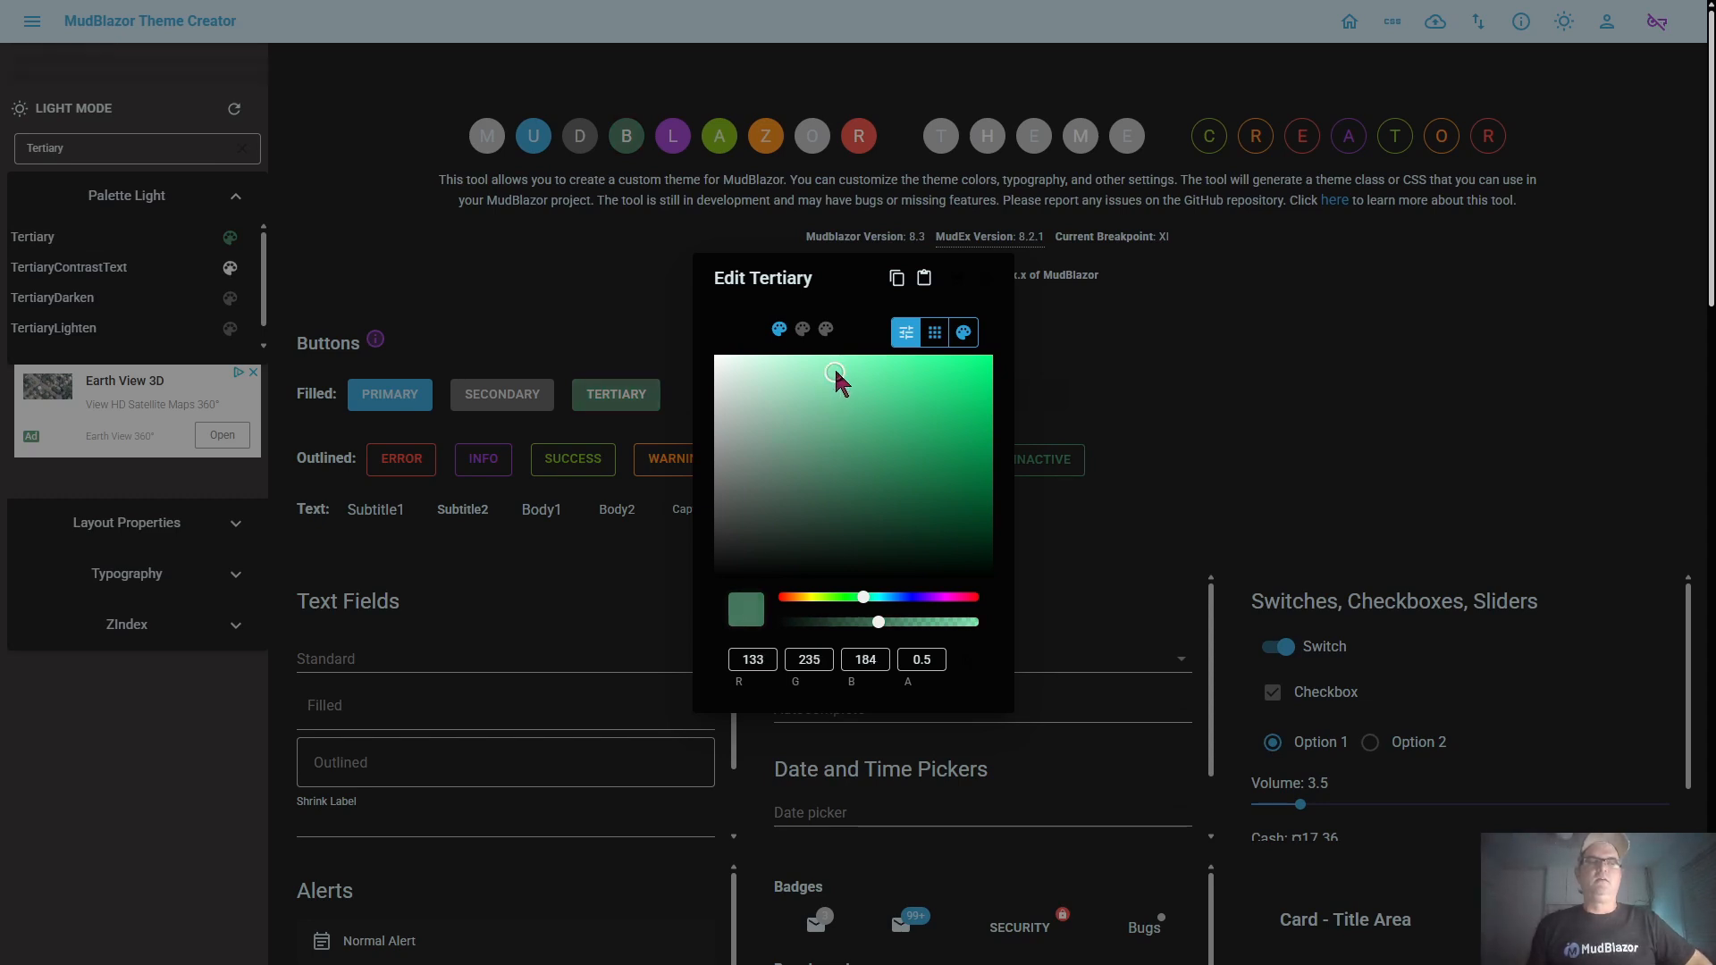
{"action": "left_click", "coordinate": [851, 367]}
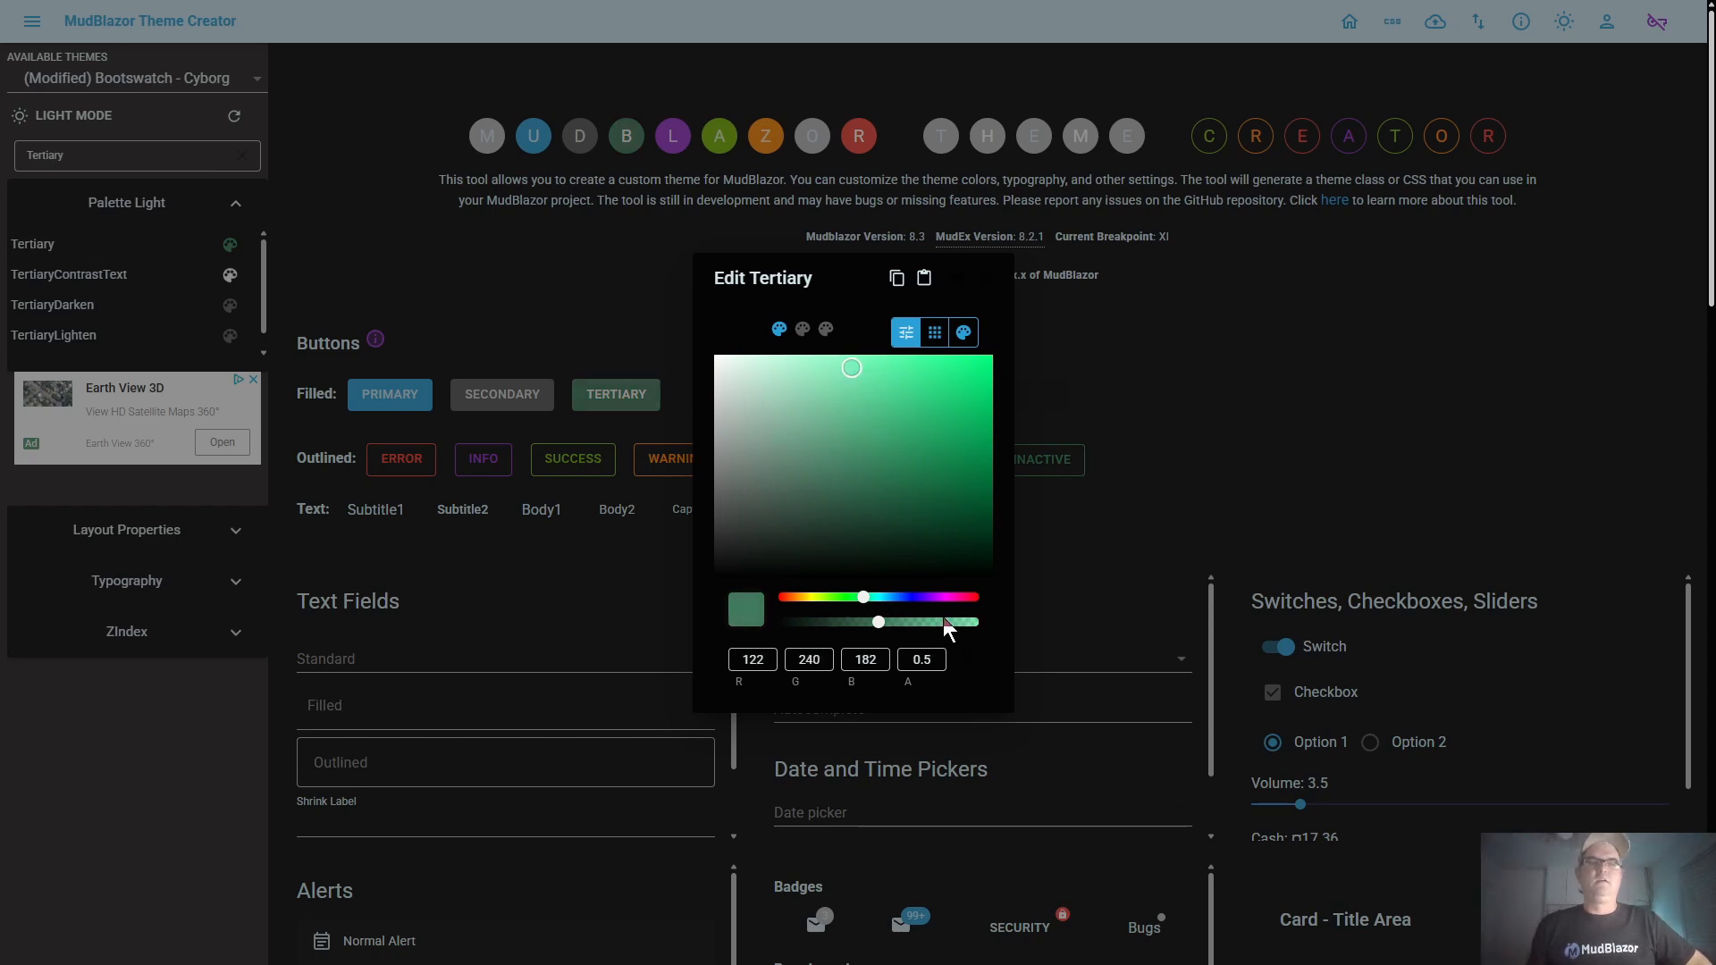
{"action": "left_click", "coordinate": [945, 624]}
{"action": "left_click", "coordinate": [974, 623]}
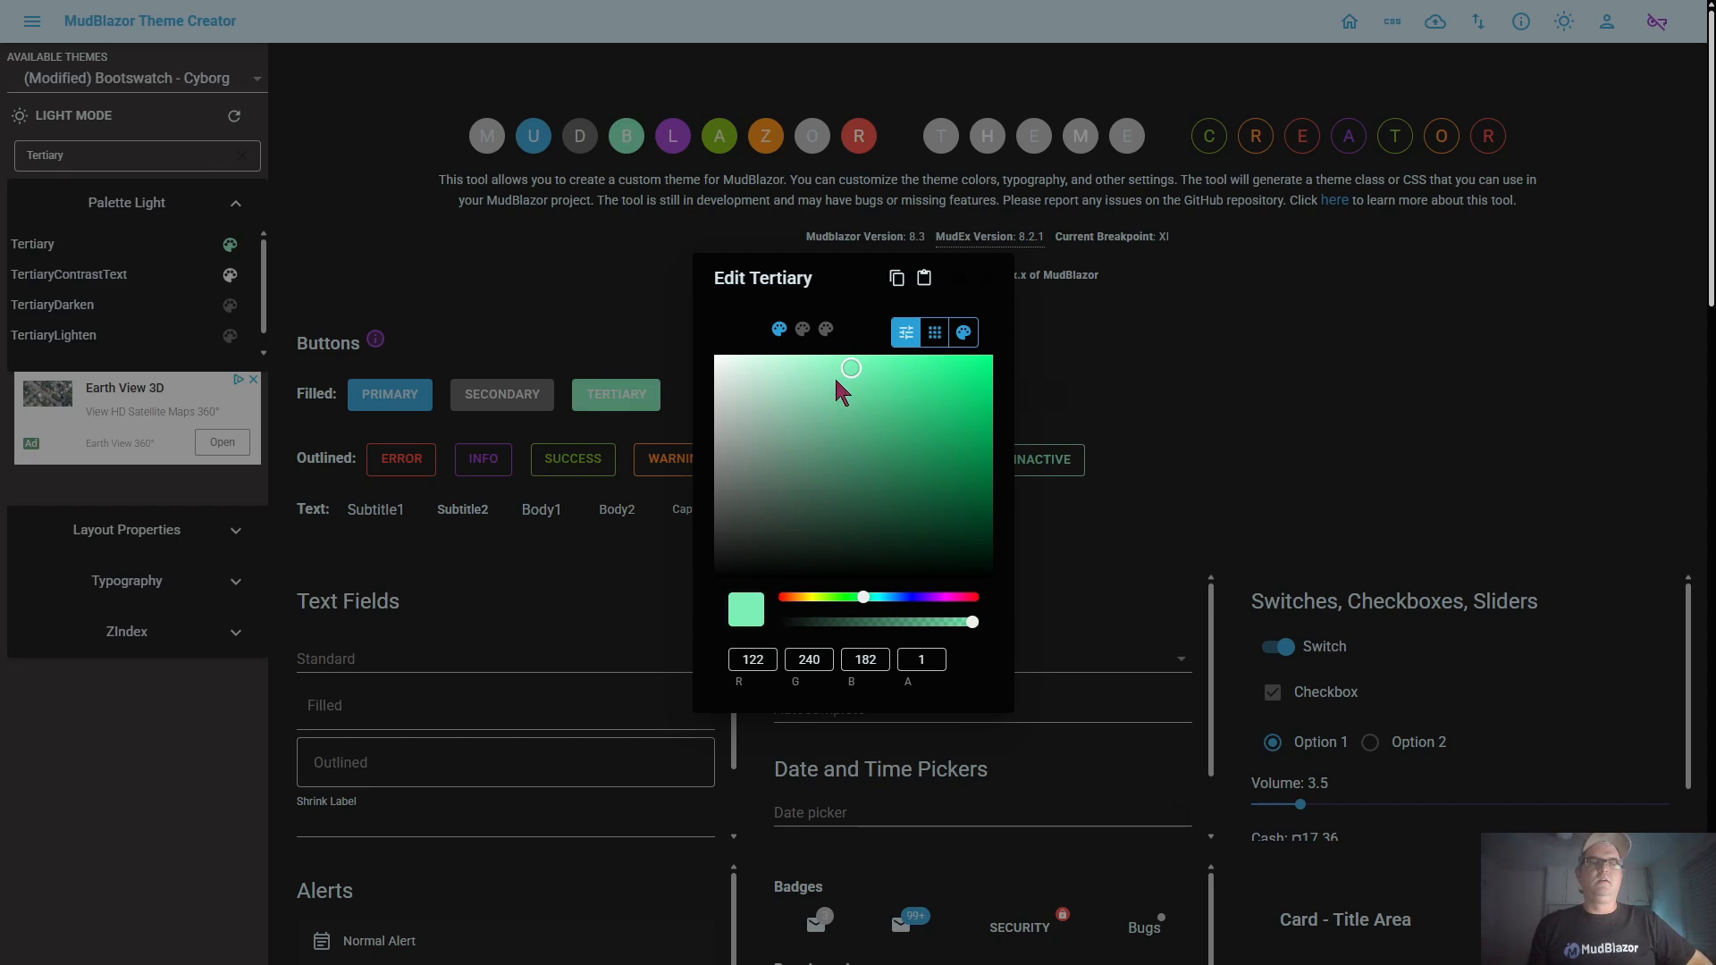
{"action": "left_click", "coordinate": [860, 362]}
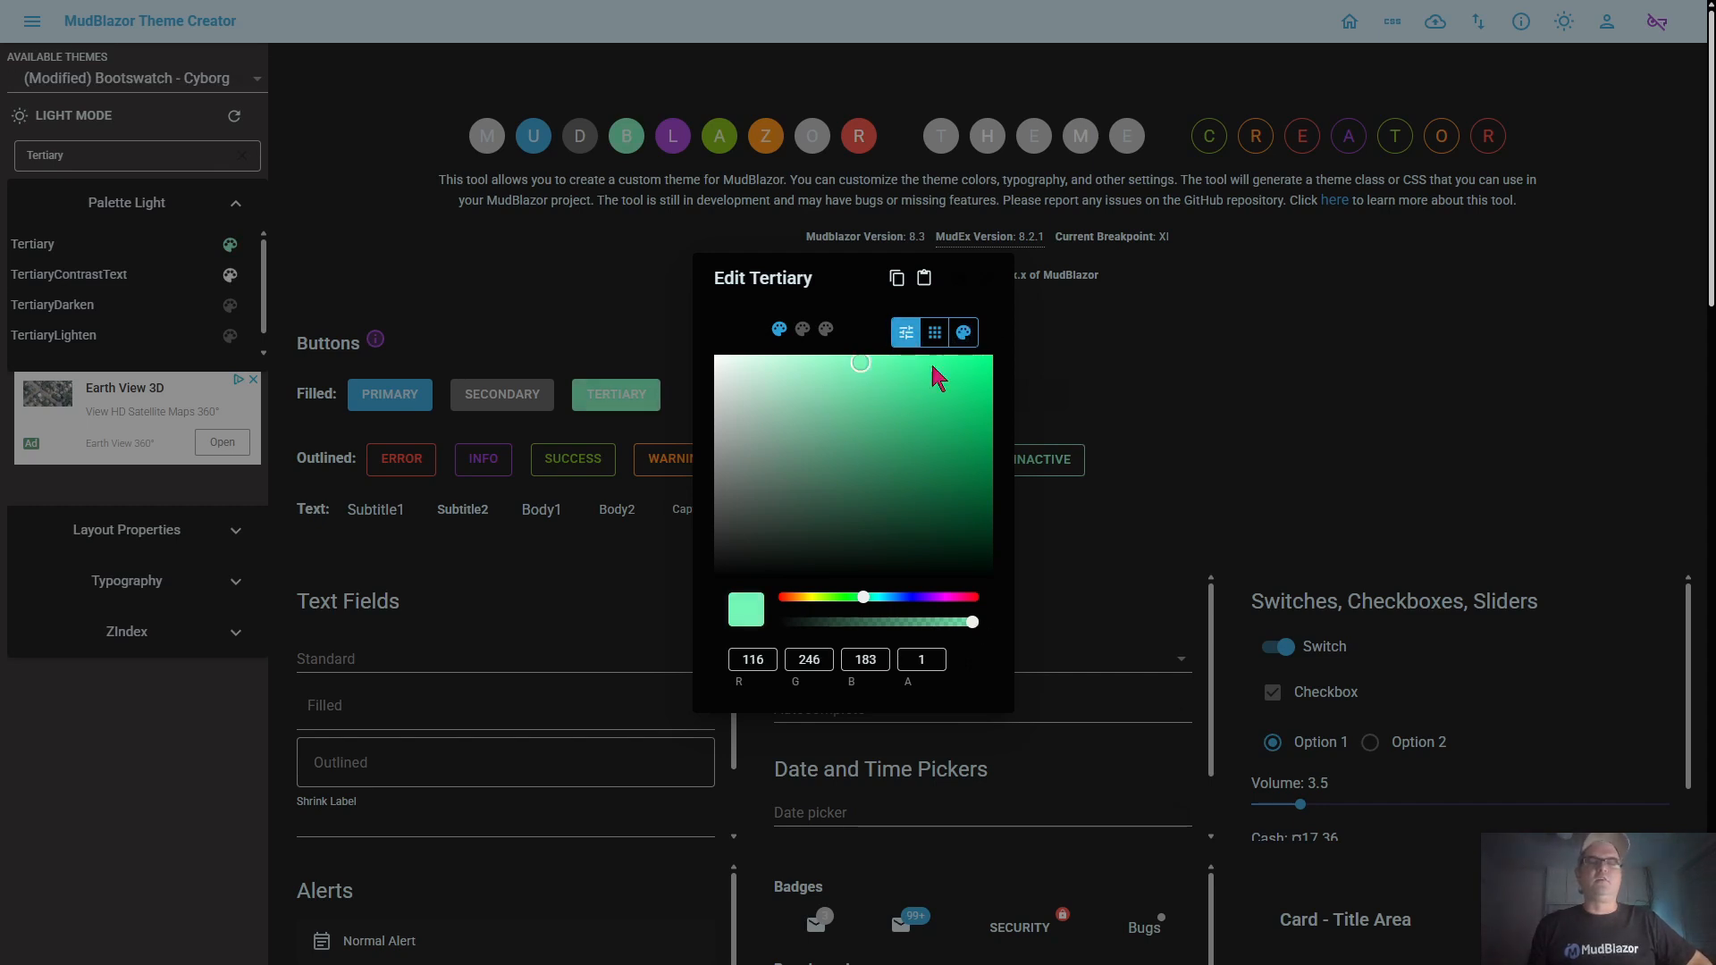
{"action": "left_click", "coordinate": [956, 286]}
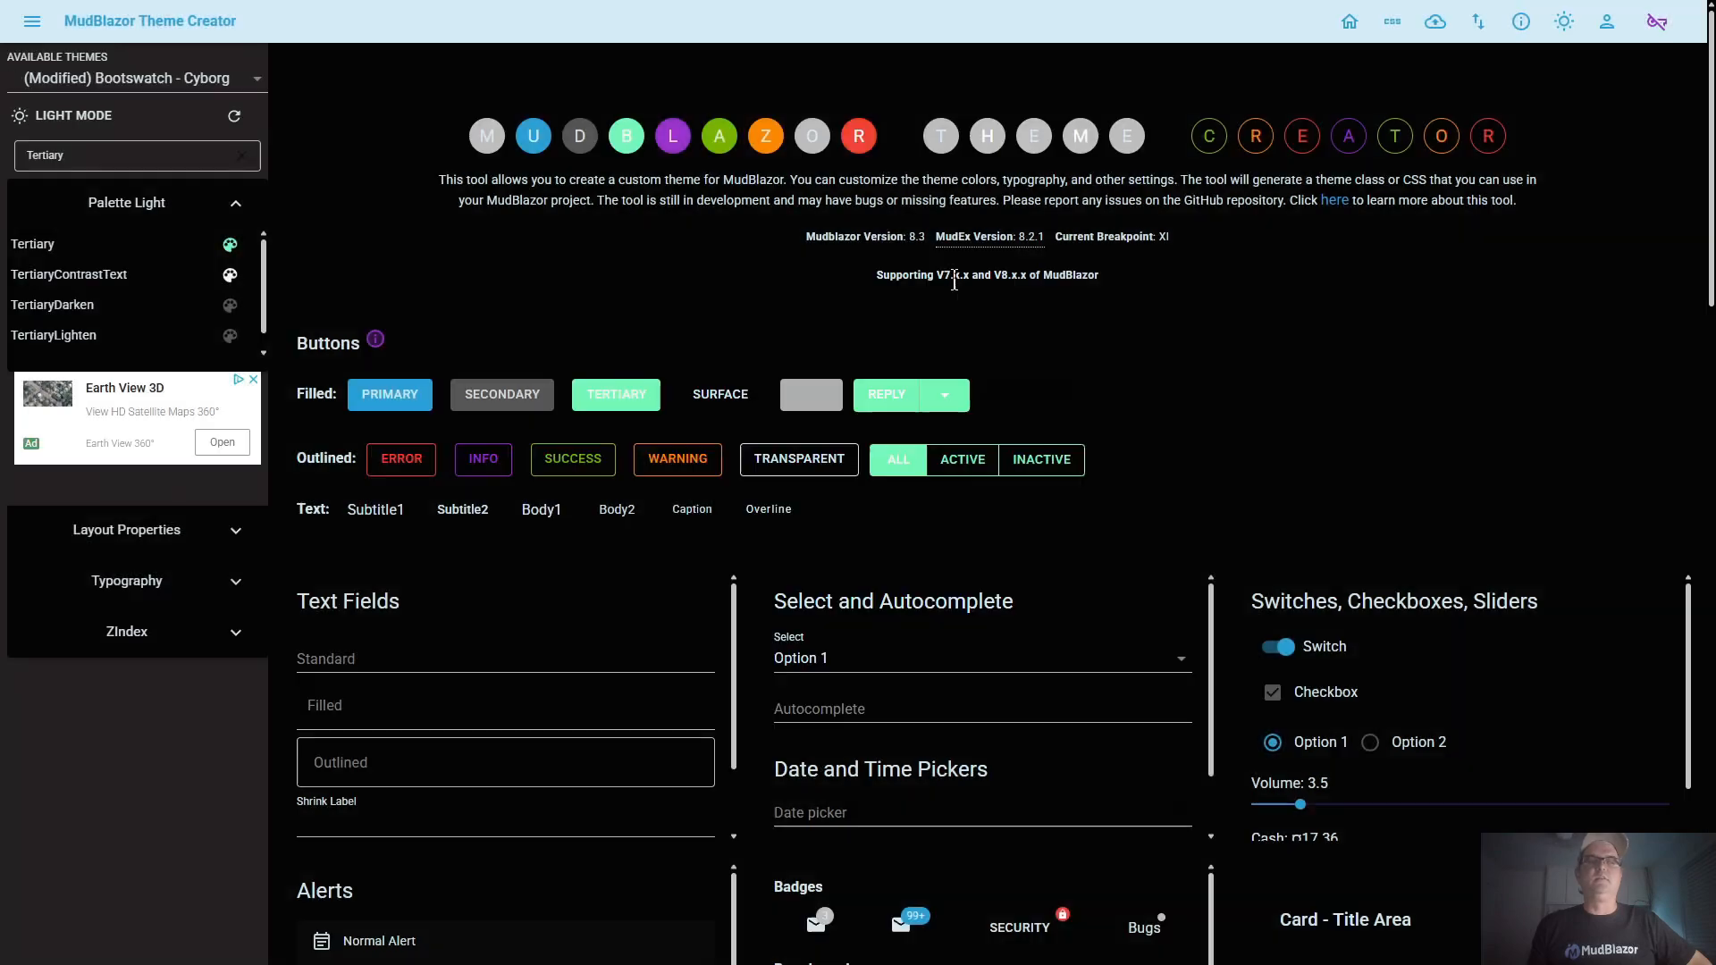
Set the TertiaryContrastText color to black, RGB 0, 0, 0, and save the change
{"action": "left_click", "coordinate": [231, 276]}
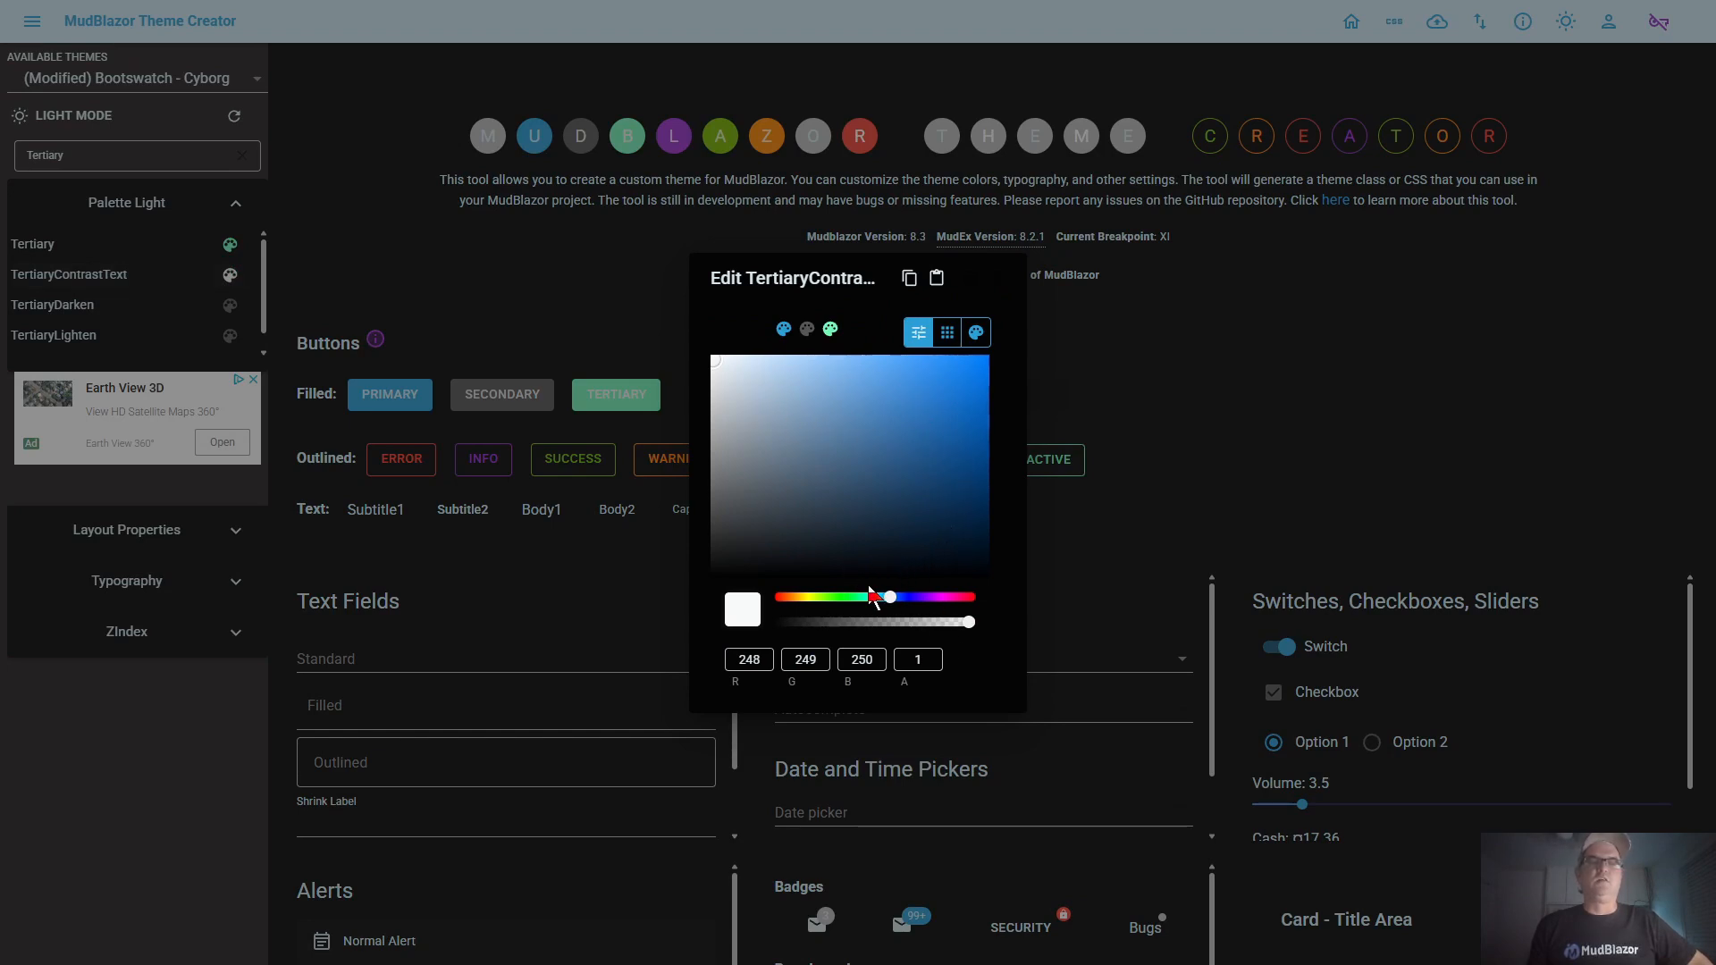
{"action": "left_click", "coordinate": [835, 561]}
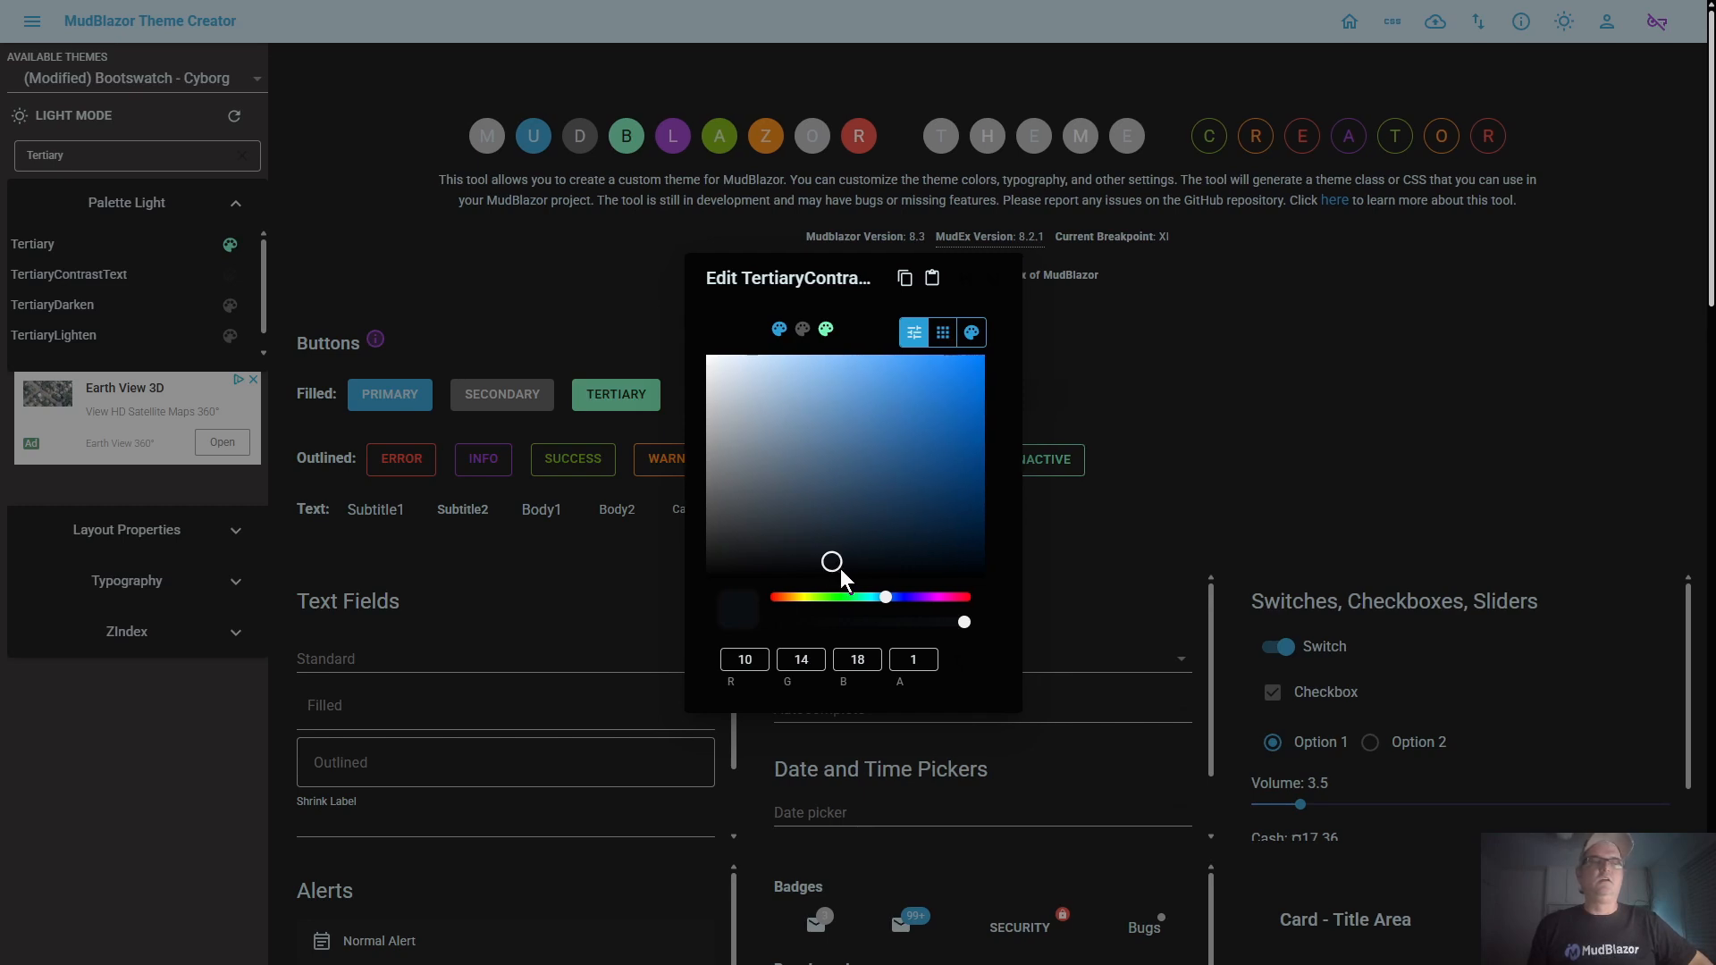
{"action": "left_click_drag", "start_coordinate": [833, 570], "coordinate": [706, 586]}
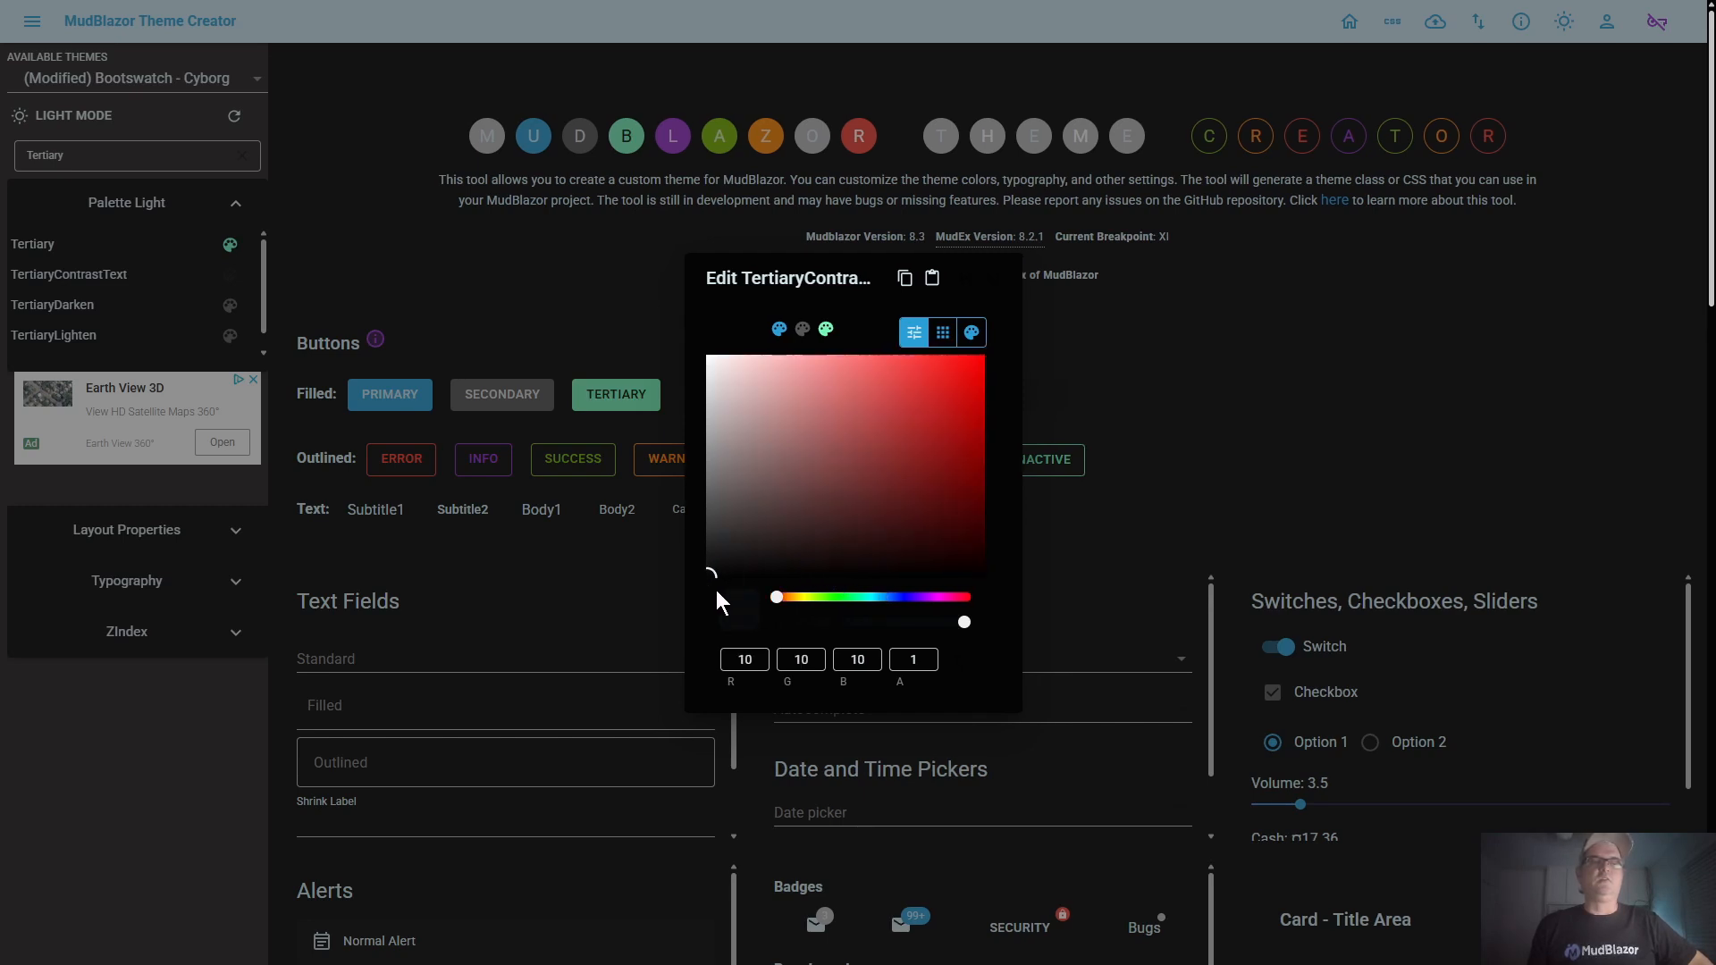
{"action": "left_click", "coordinate": [755, 662]}
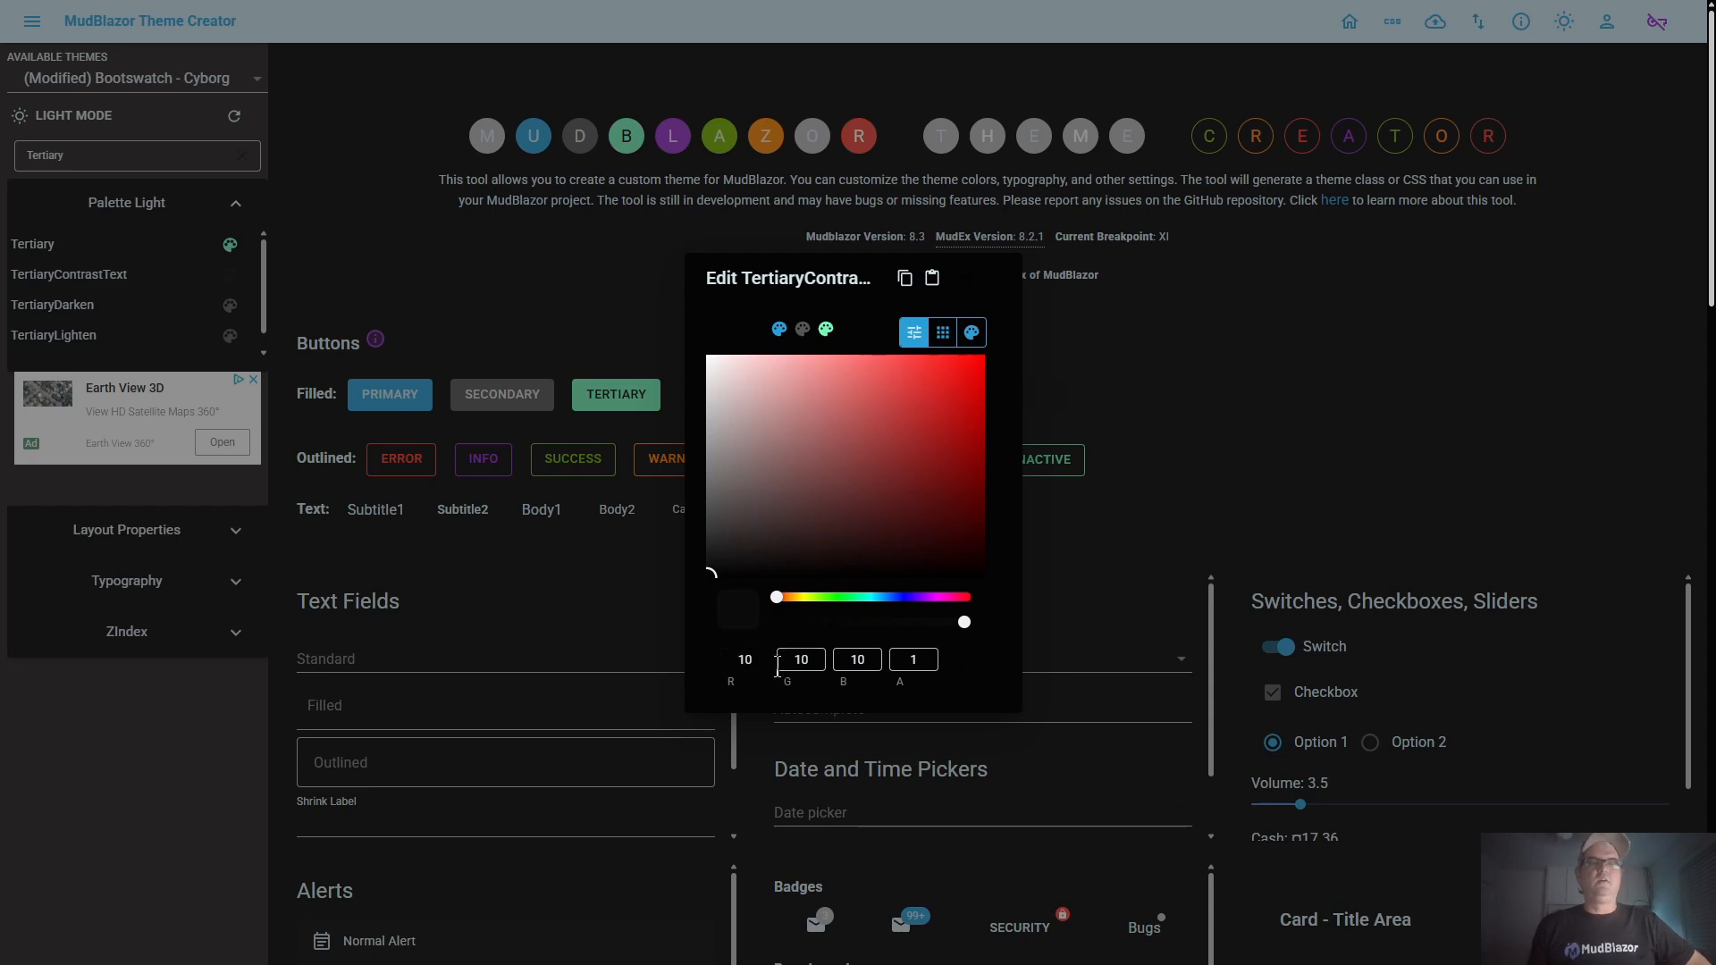
{"action": "key", "text": "BackSpace"}
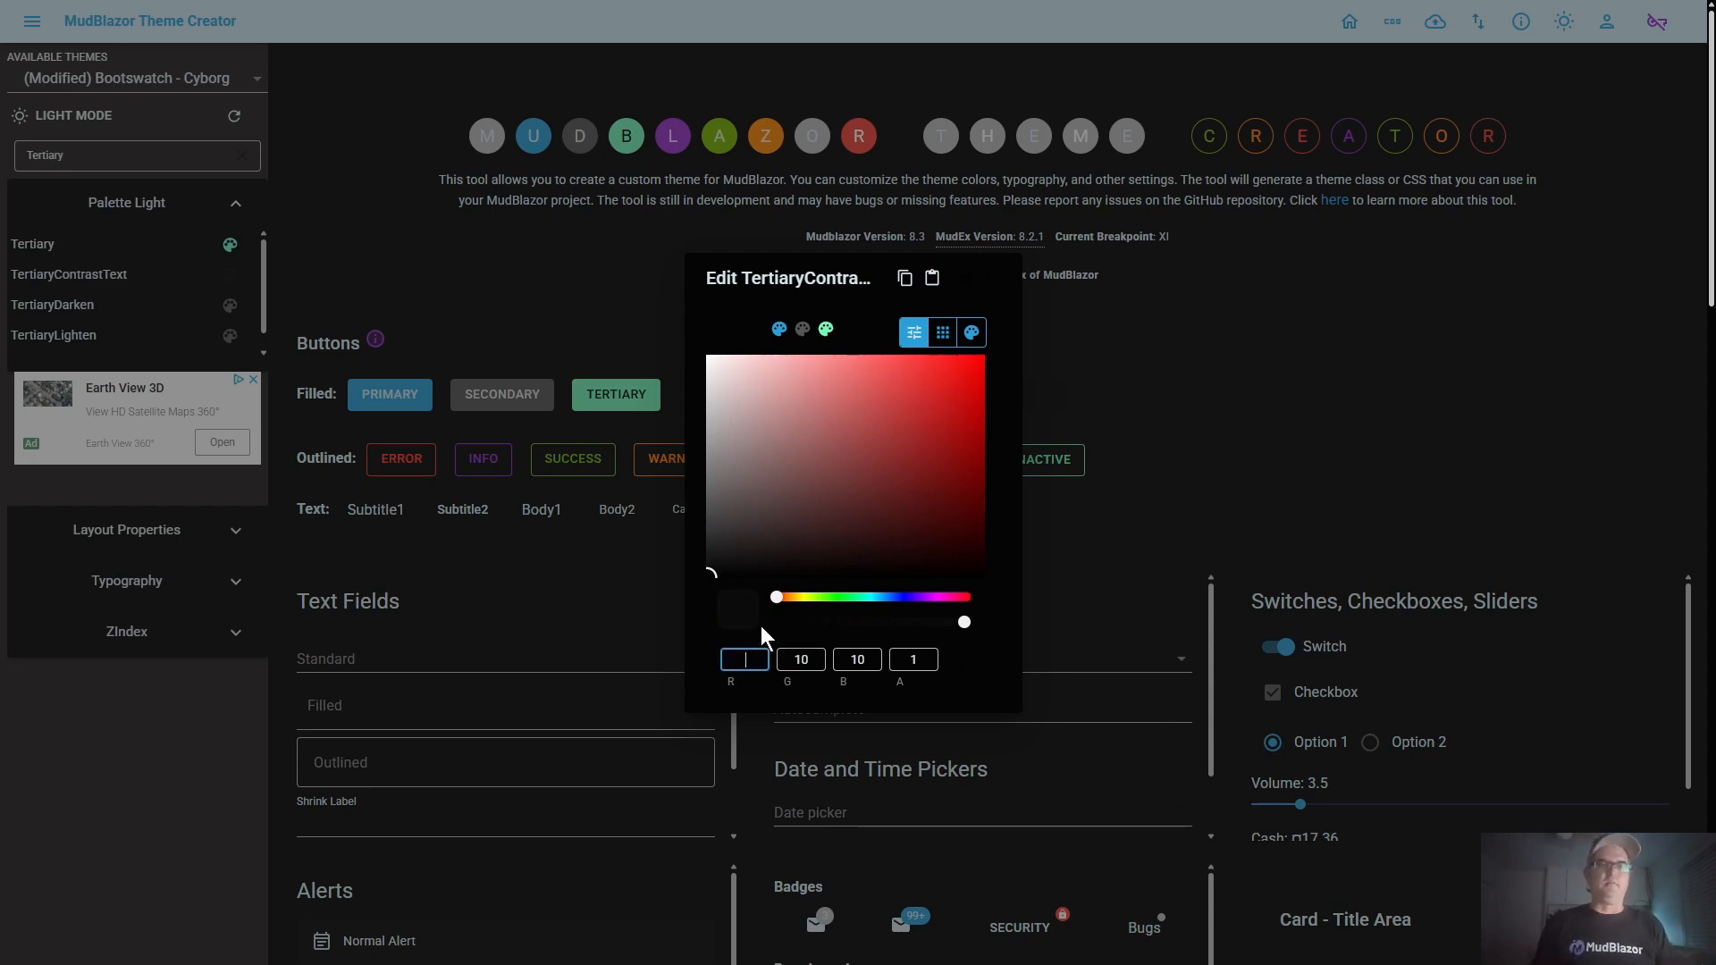
{"action": "type", "text": "0"}
{"action": "key", "text": "Tab"}
{"action": "type", "text": "0"}
{"action": "key", "text": "Tab"}
{"action": "type", "text": "0"}
{"action": "key", "text": "Tab"}
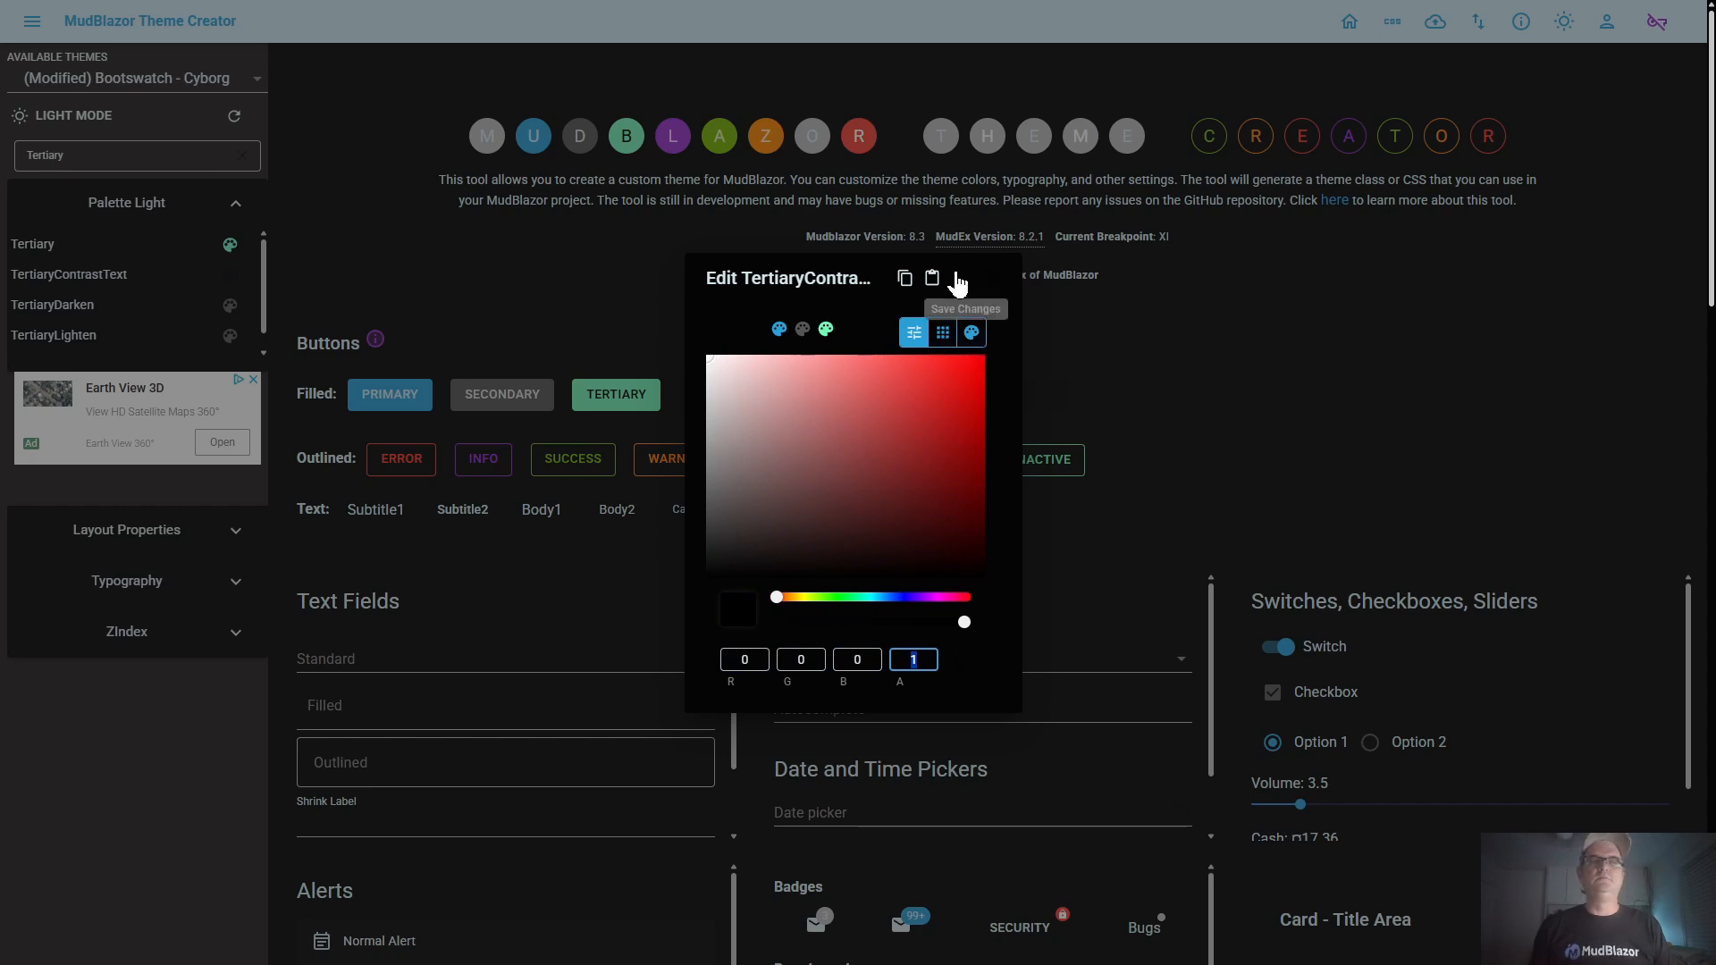
{"action": "left_click", "coordinate": [962, 282]}
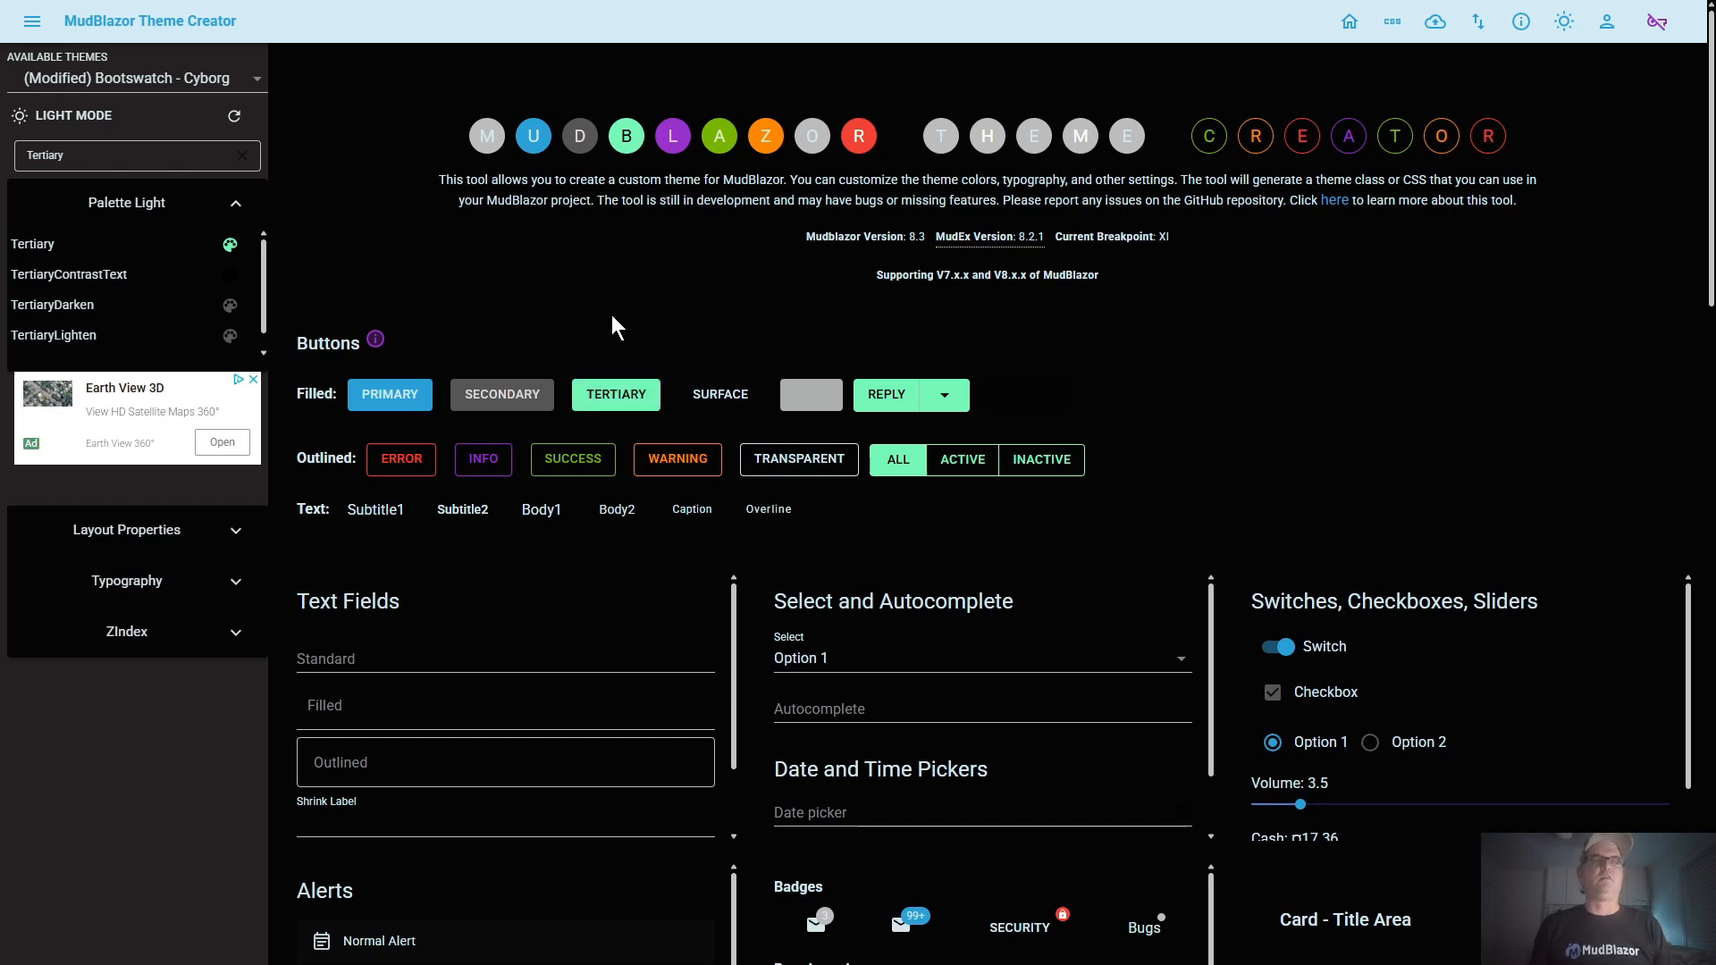
Copy the Tertiary color into TertiaryDarken, darken it to about RGB 59, 193, 128, and save the change
{"action": "left_click", "coordinate": [70, 308]}
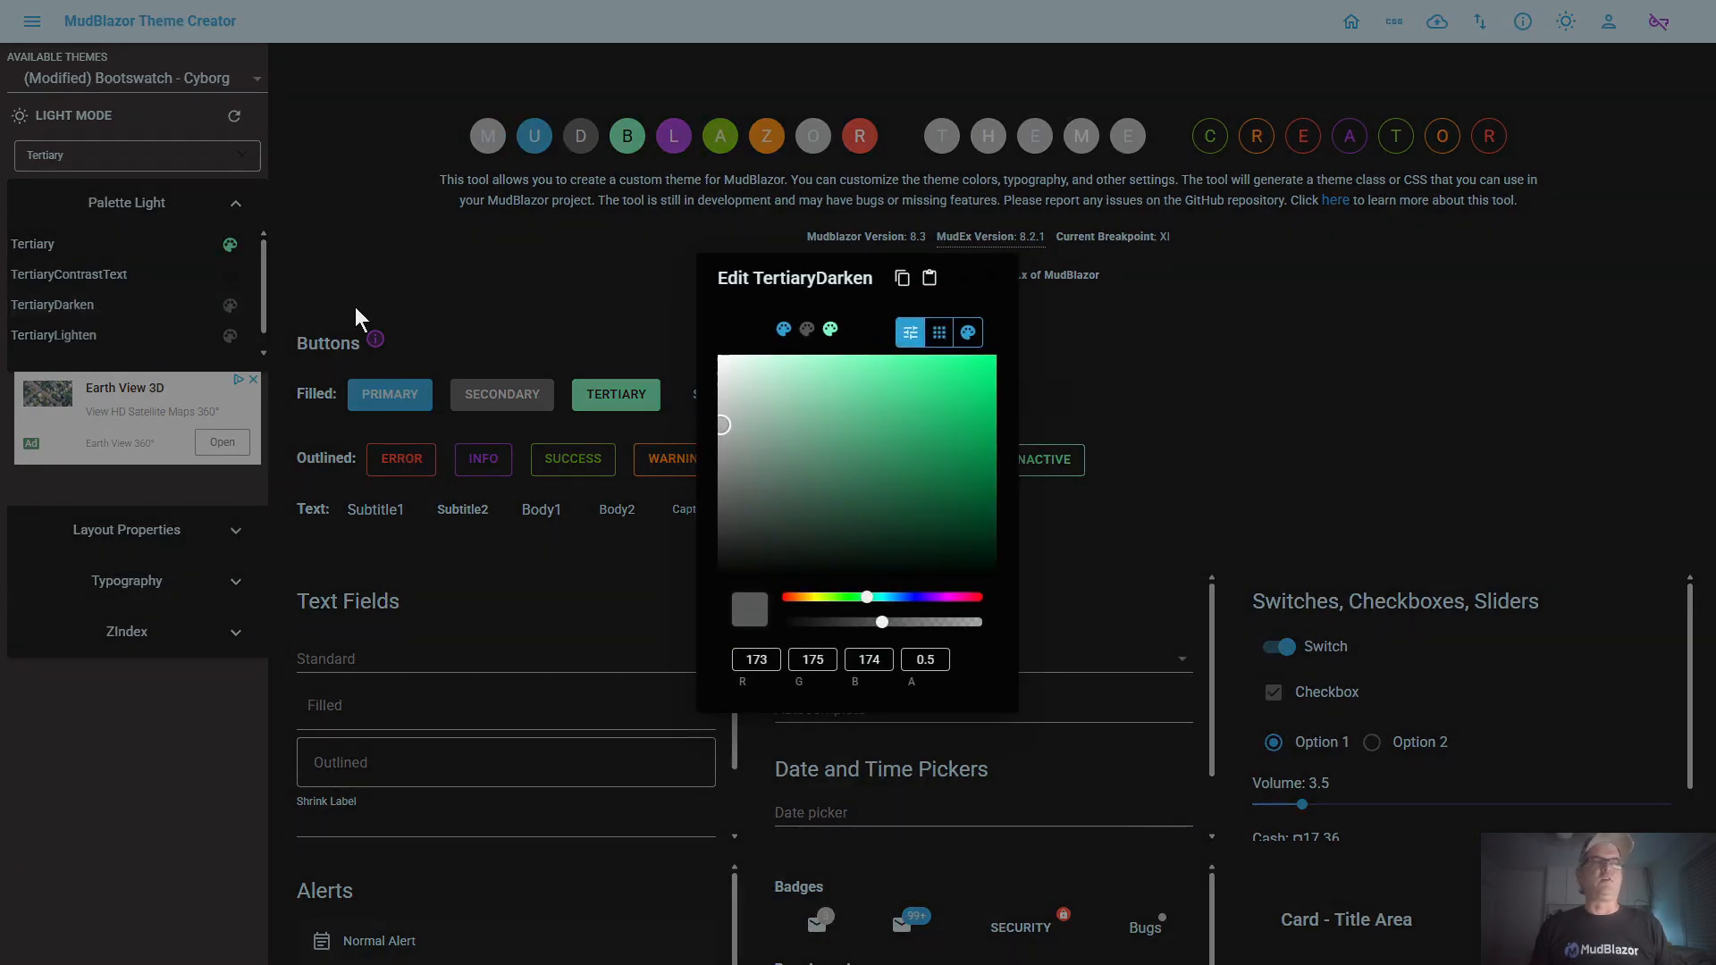
{"action": "left_click", "coordinate": [830, 329]}
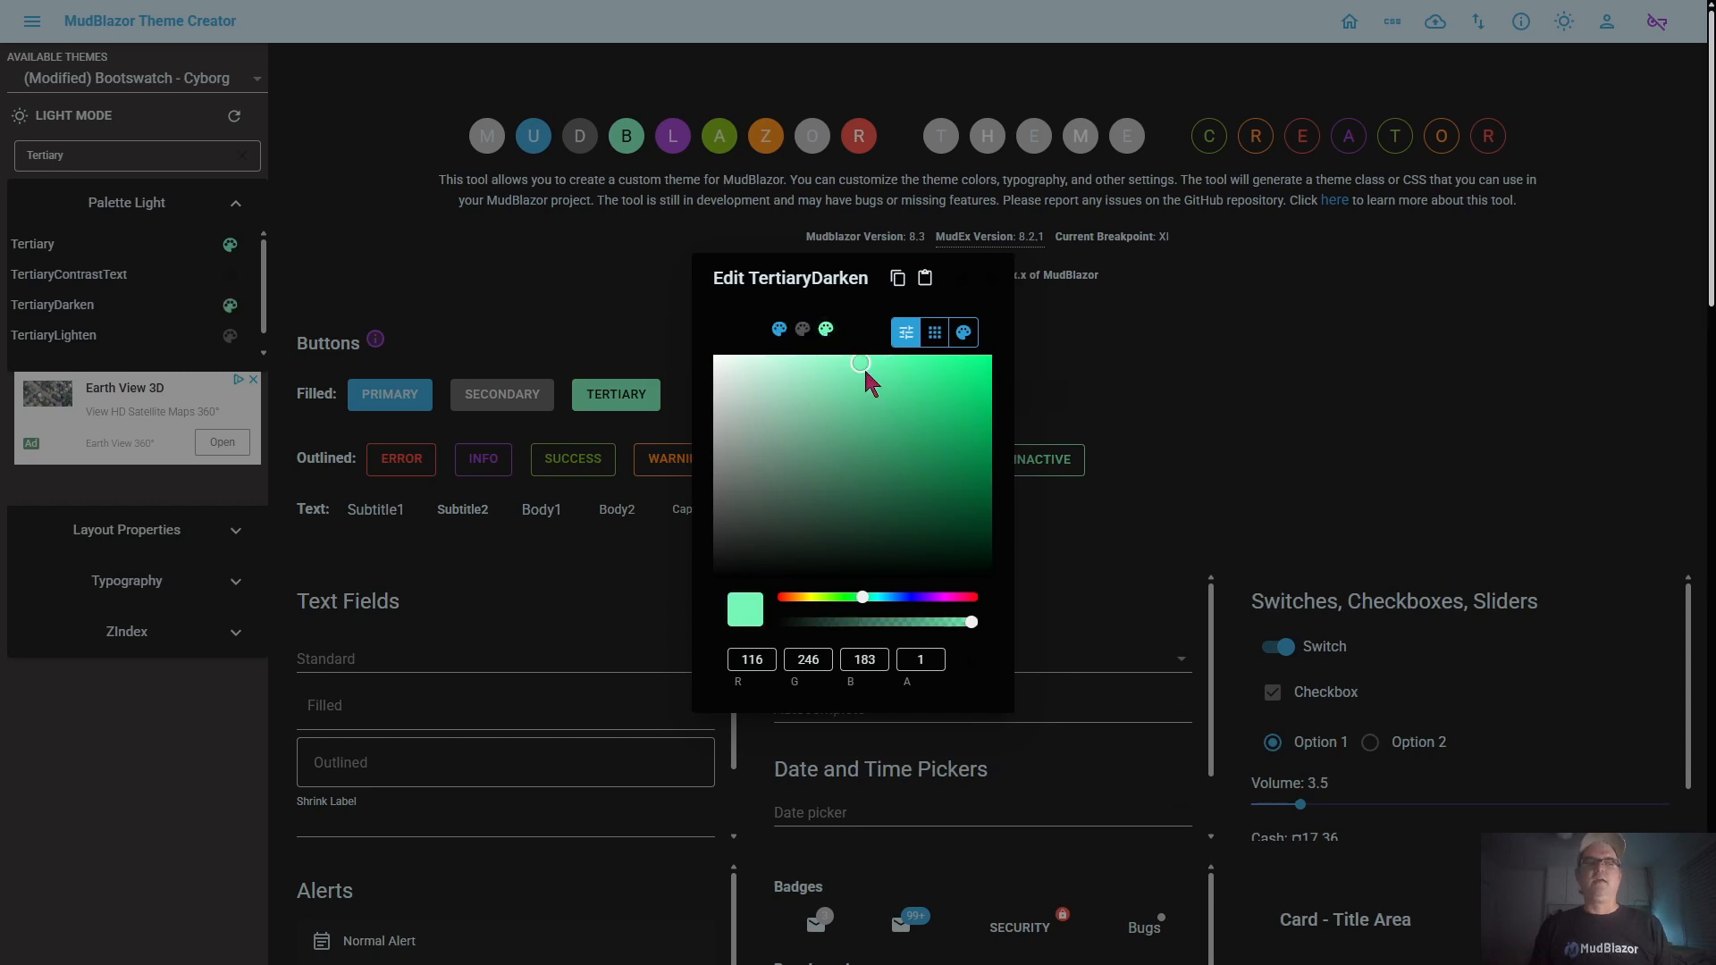
{"action": "left_click", "coordinate": [907, 411]}
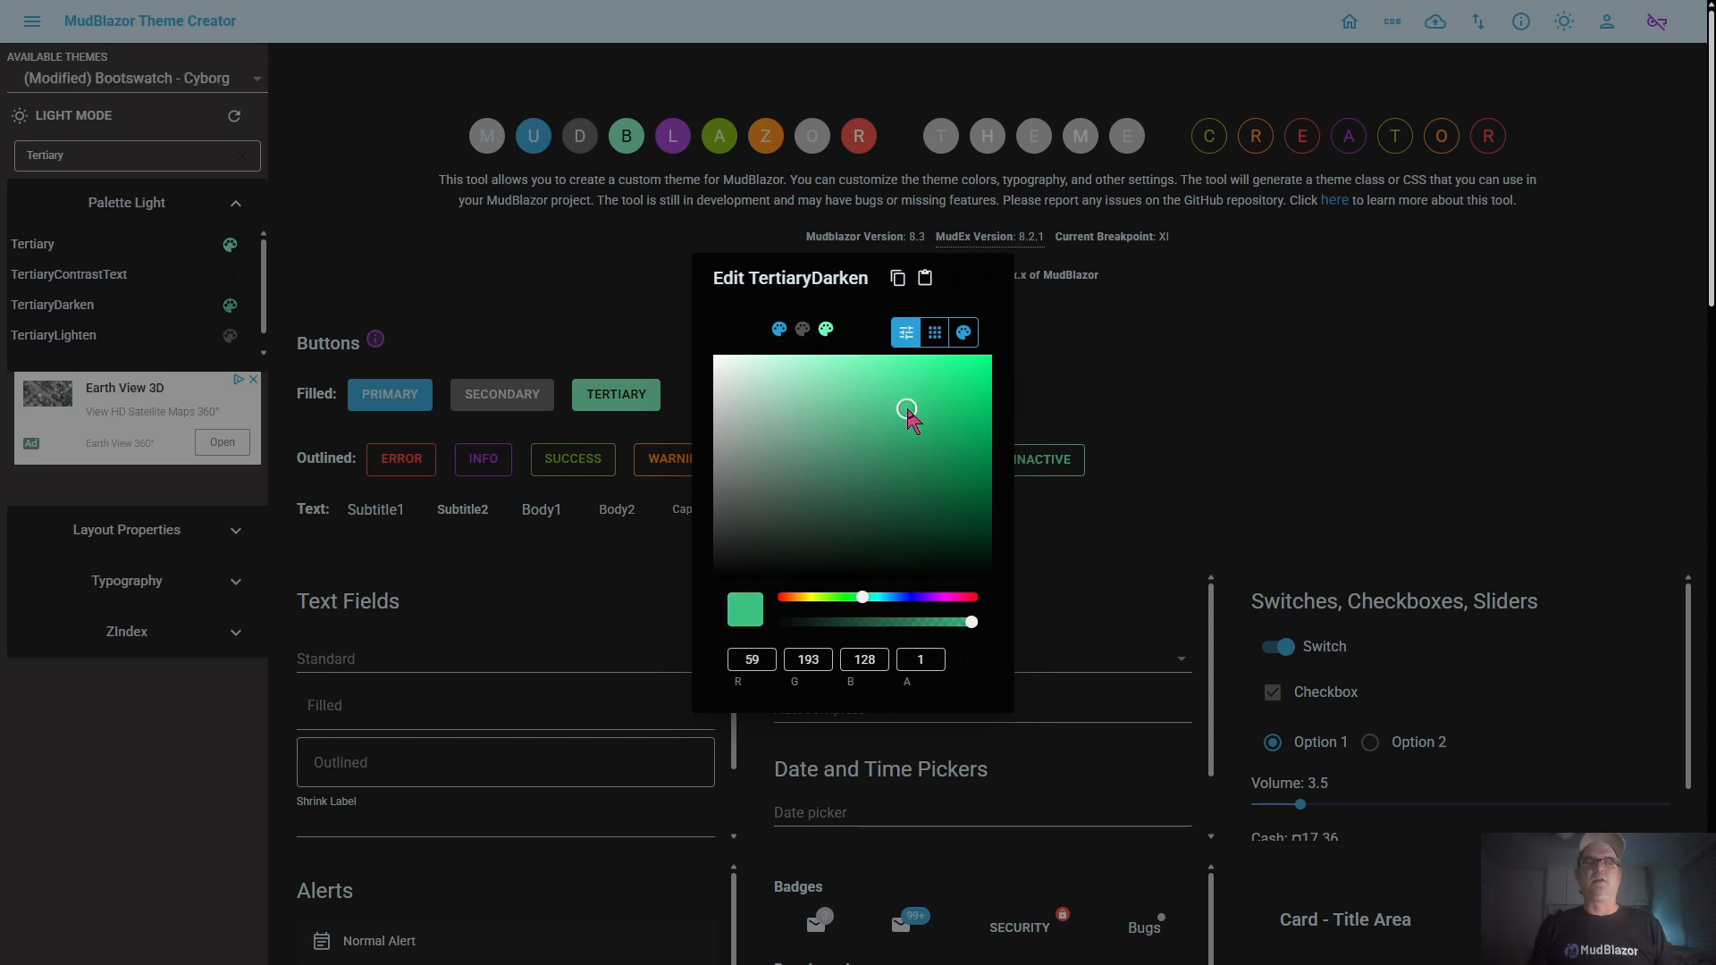
{"action": "left_click", "coordinate": [953, 290]}
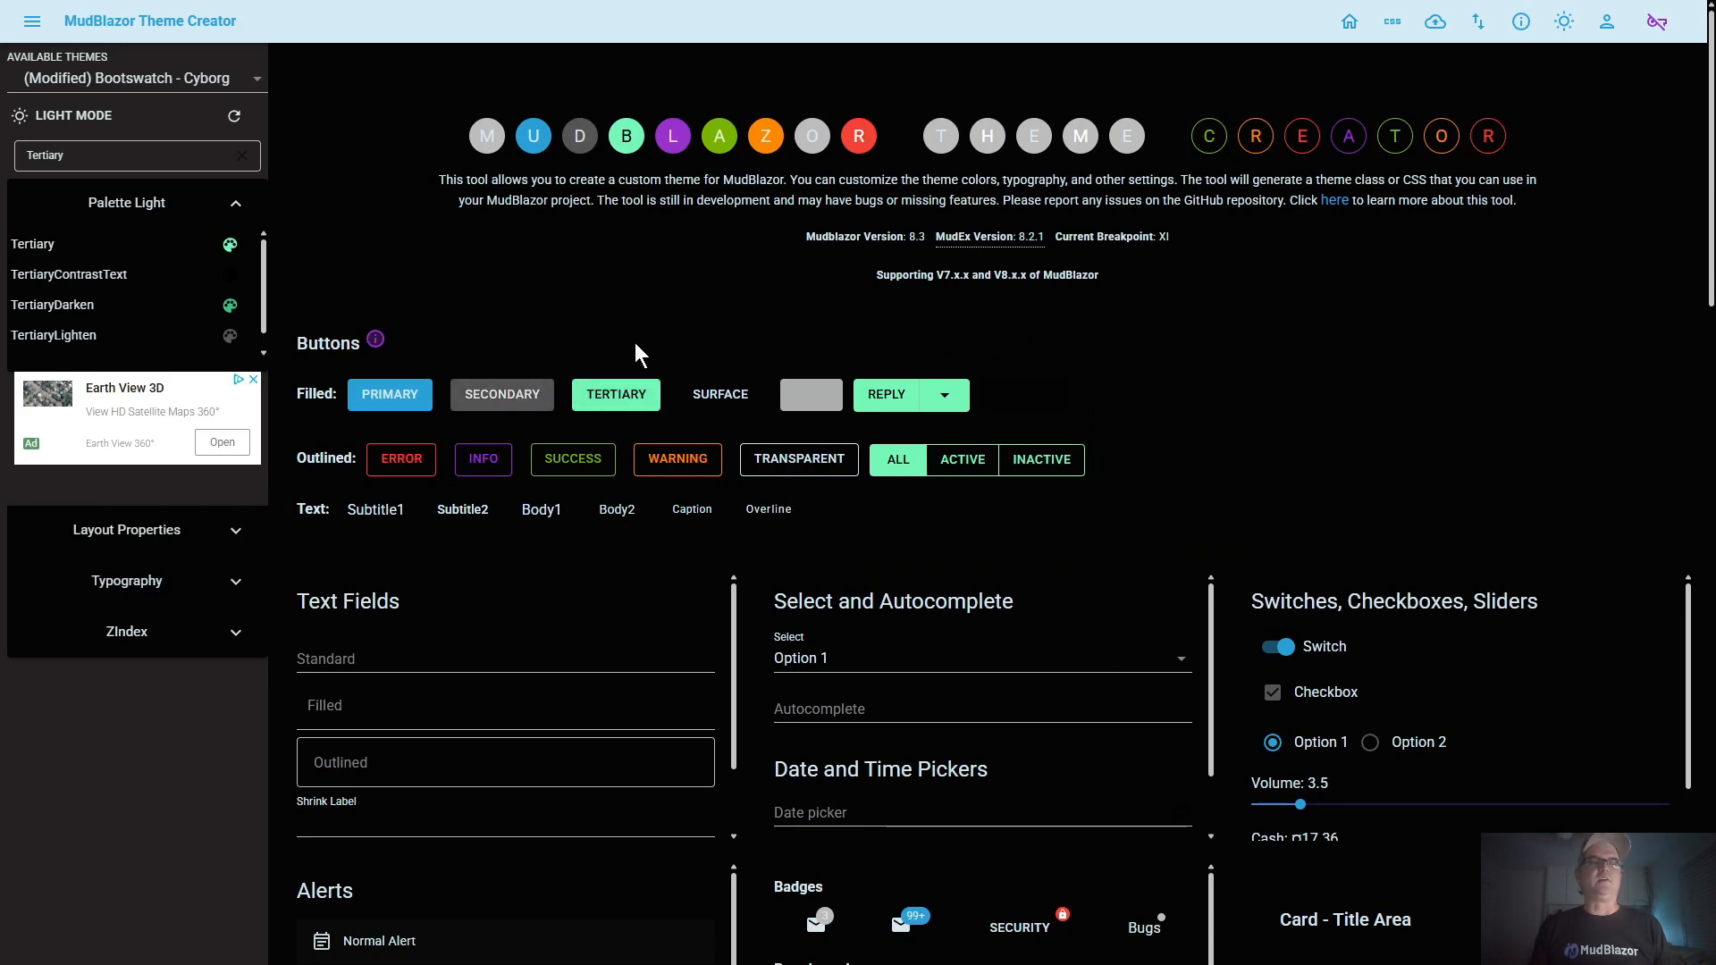
Copy the Tertiary color into TertiaryLighten, lighten it to about RGB 175, 251, 214, and save the change
{"action": "left_click", "coordinate": [230, 337]}
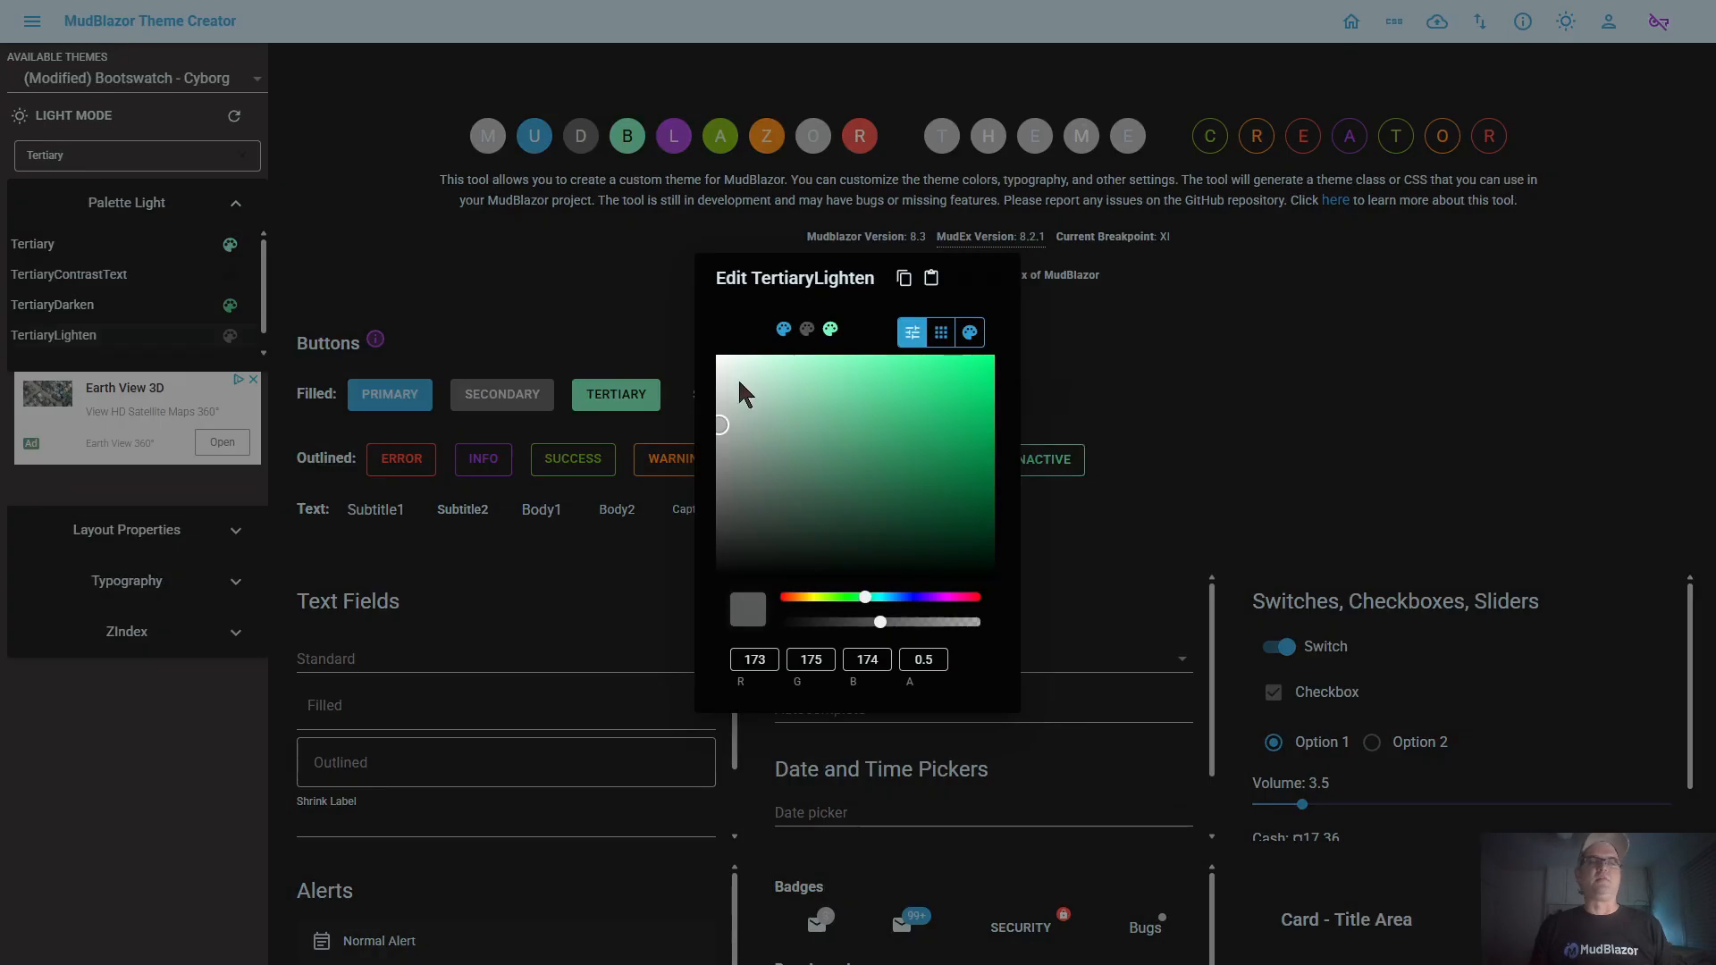
{"action": "left_click", "coordinate": [831, 329]}
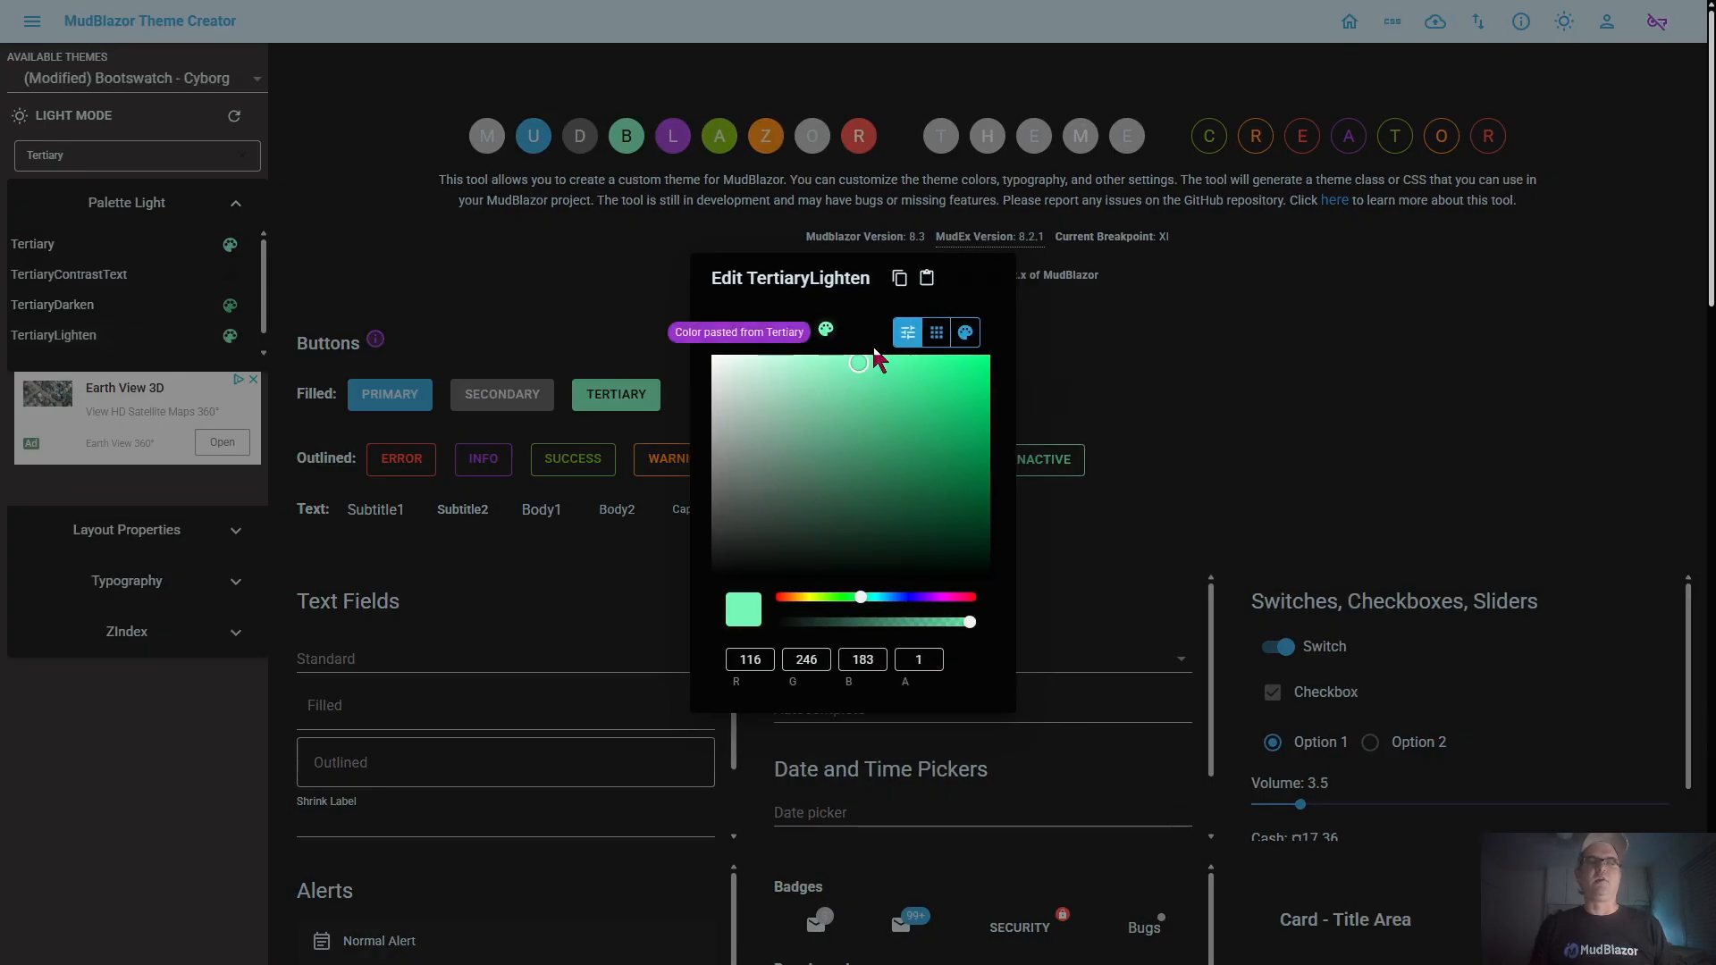
{"action": "left_click", "coordinate": [796, 359]}
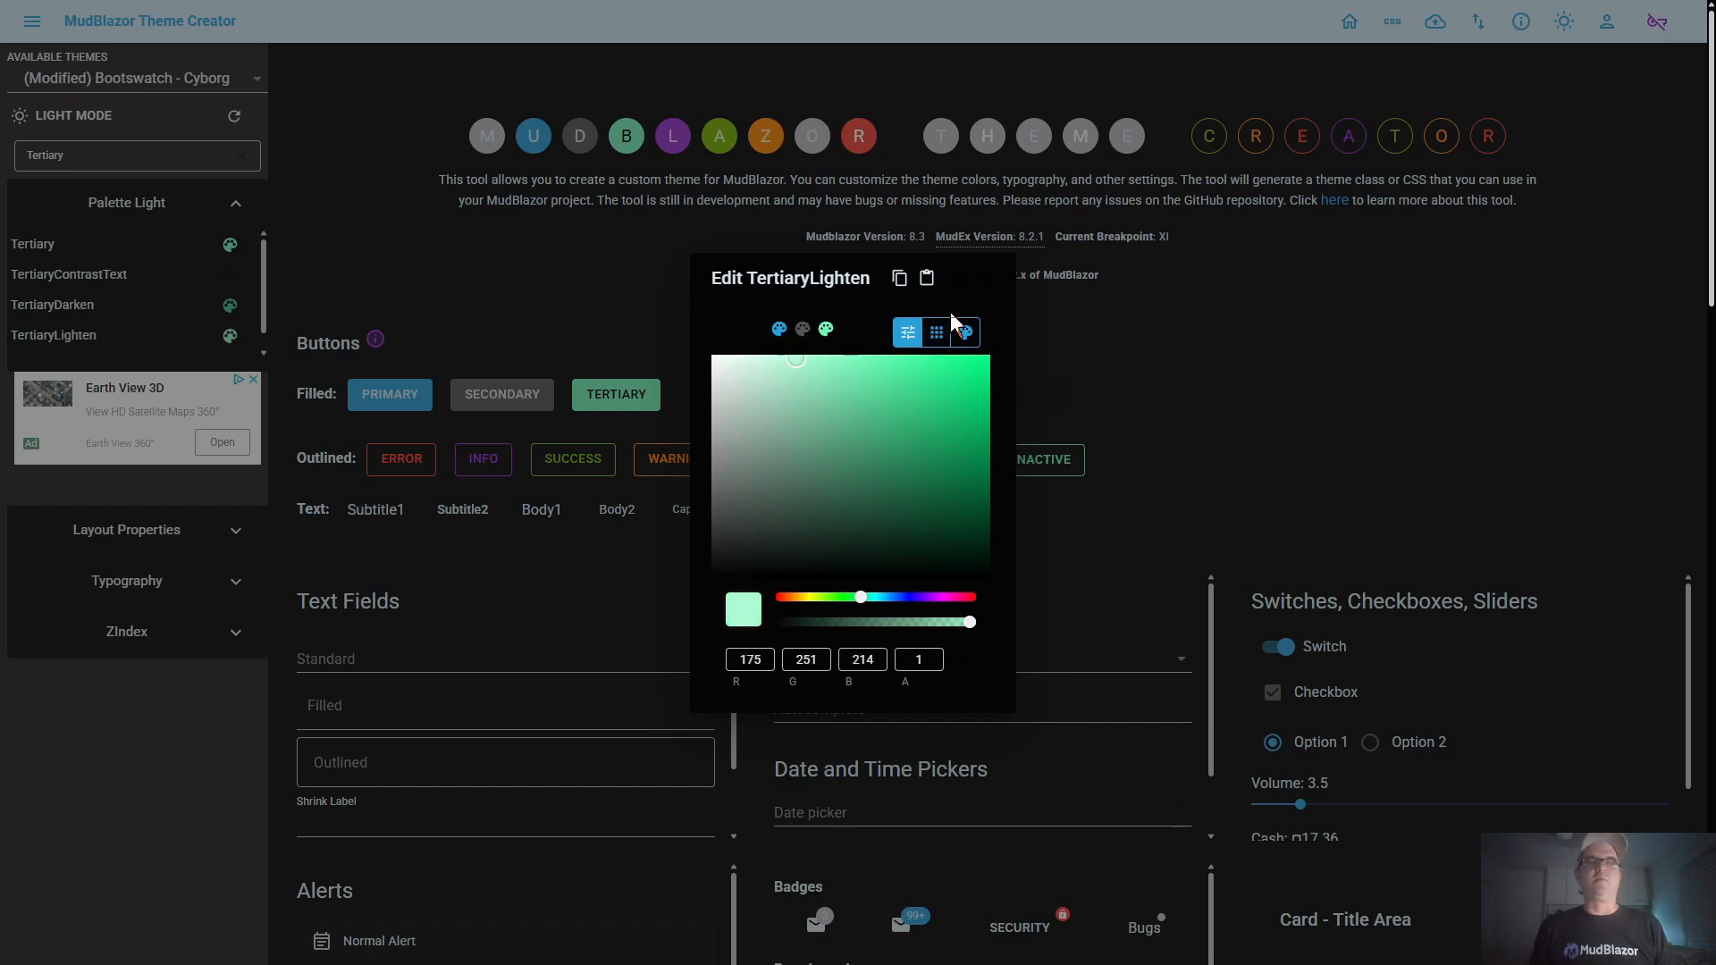
{"action": "left_click", "coordinate": [952, 282]}
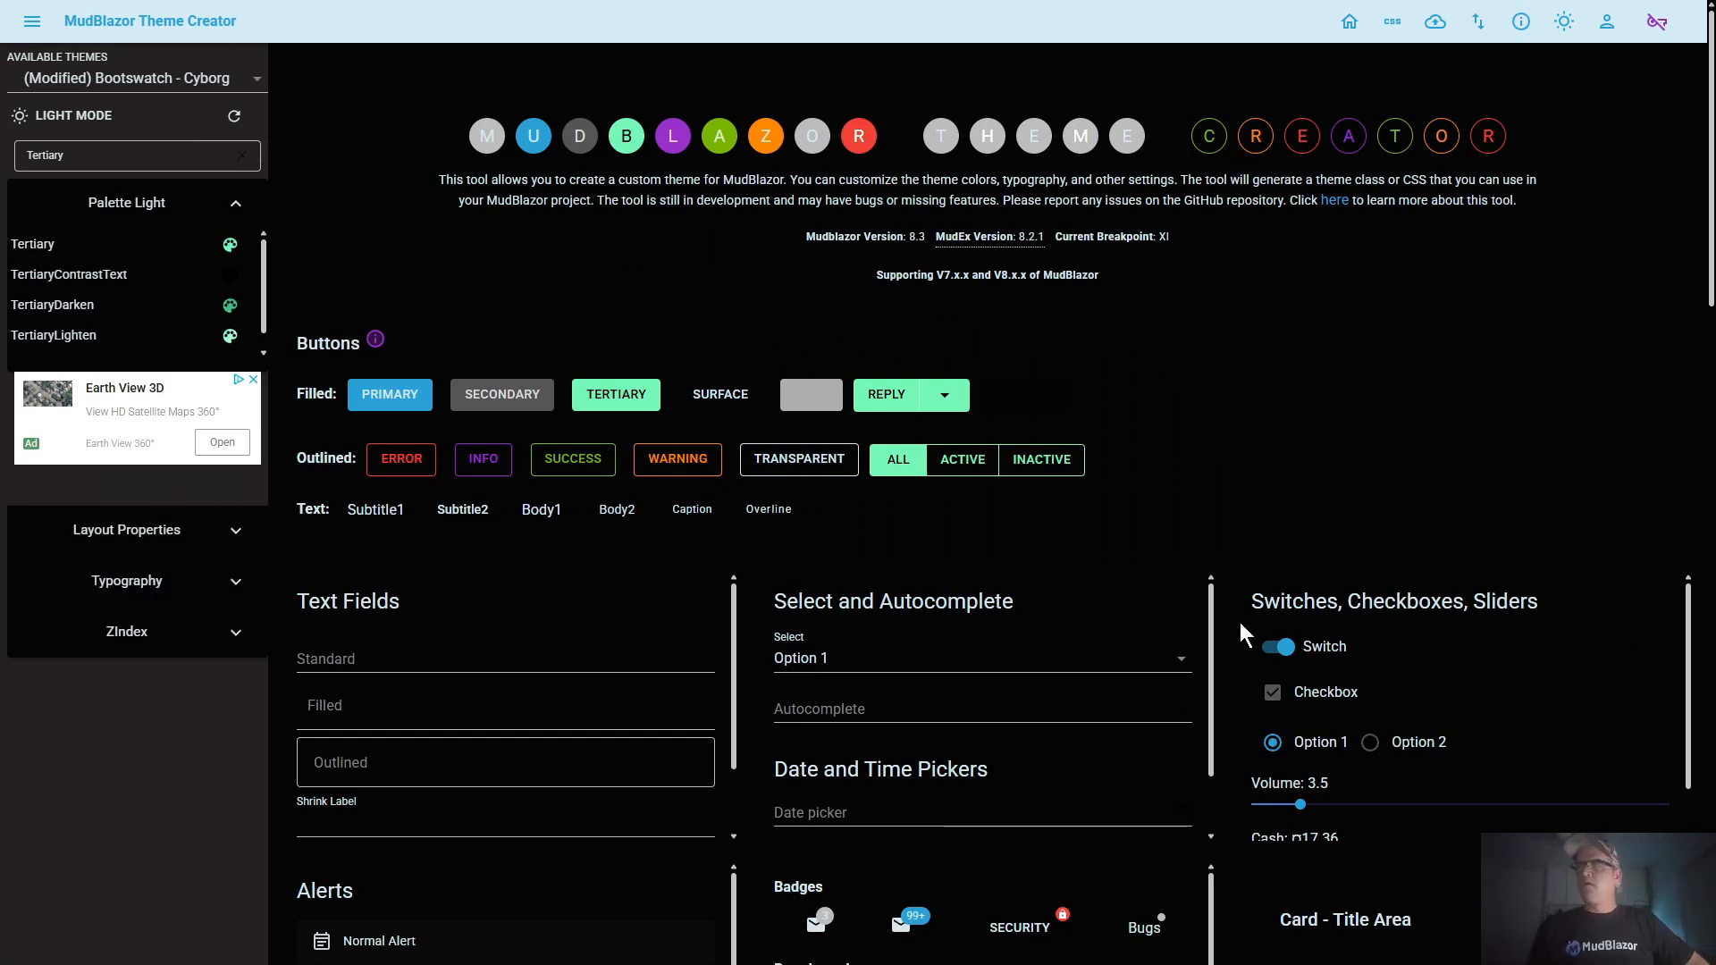
Filter the palette by the Dark sample button, then view the DarkContrastText color and close its editor without changes
{"action": "left_click", "coordinate": [815, 398]}
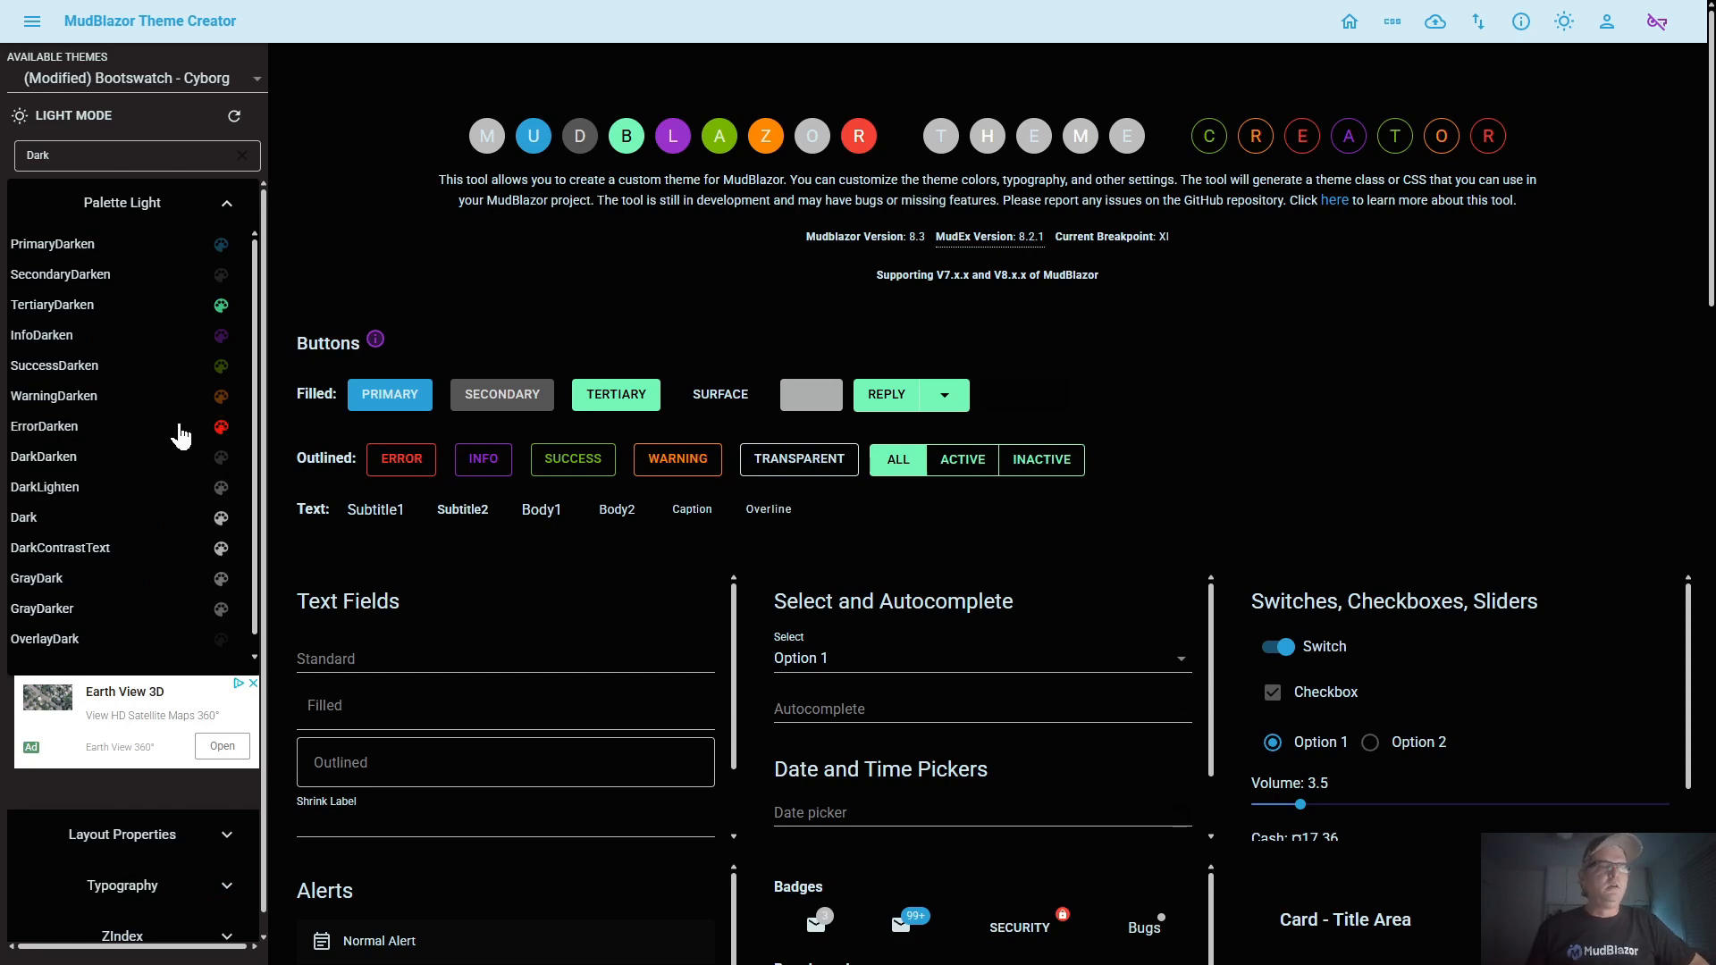
{"action": "left_click", "coordinate": [79, 554]}
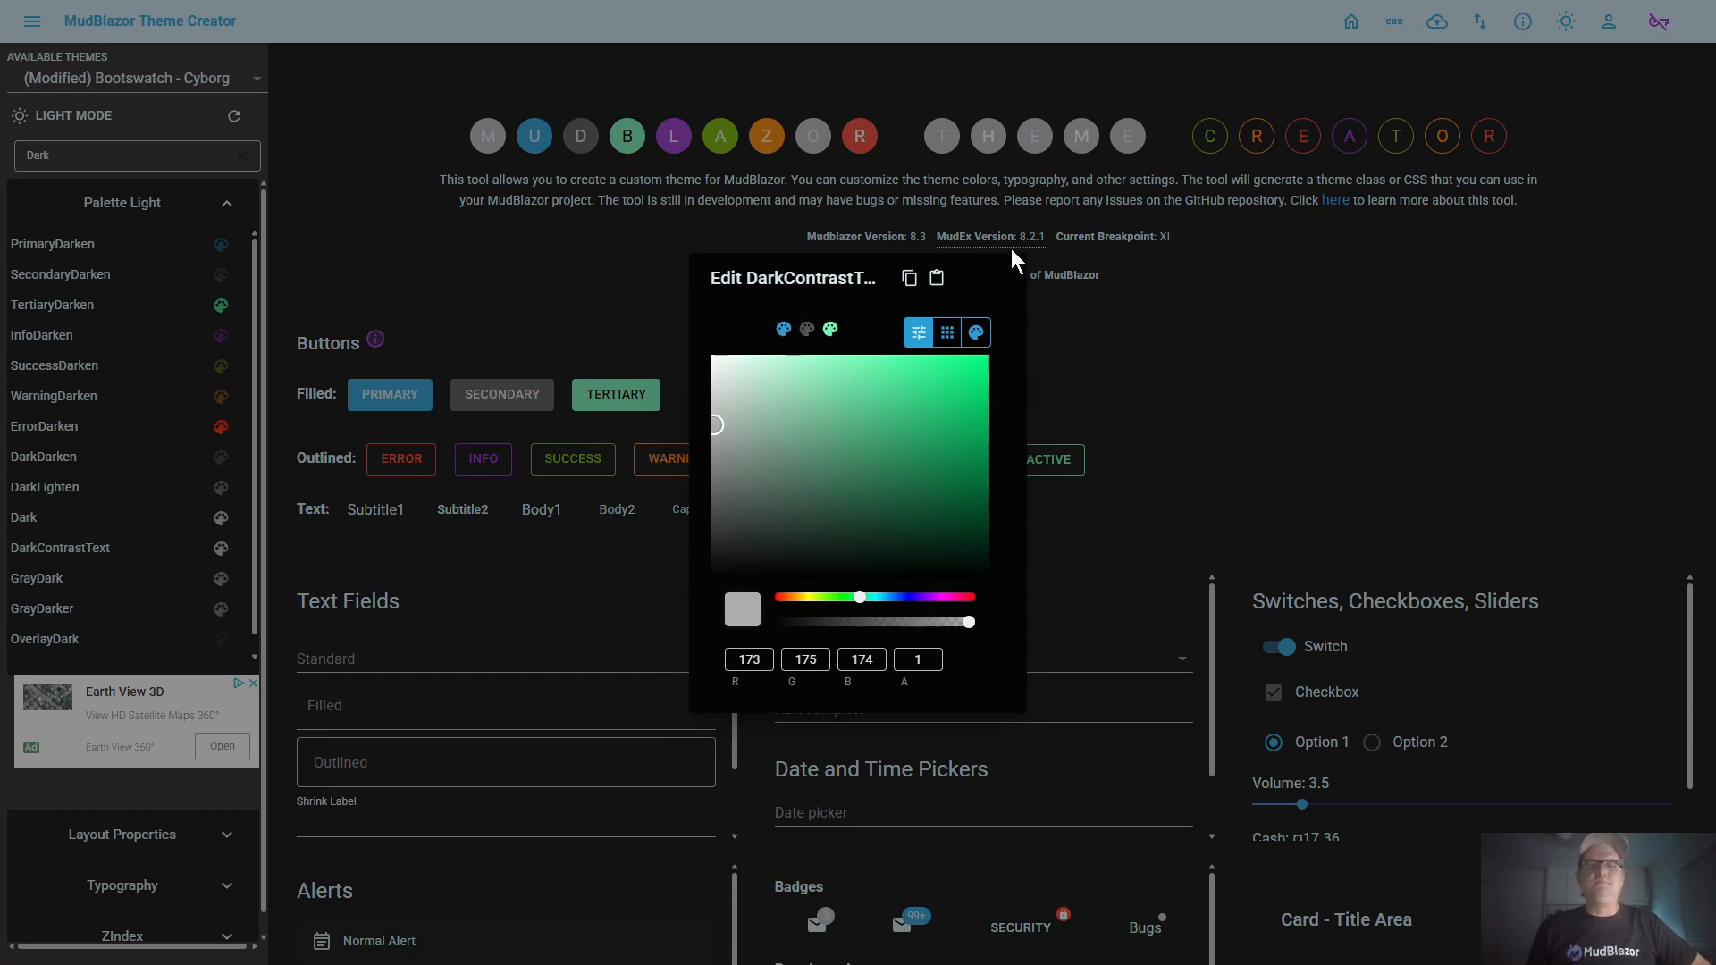
{"action": "left_click", "coordinate": [1129, 367]}
{"action": "scroll", "coordinate": [1130, 367], "scroll_direction": "down", "scroll_amount": 3}
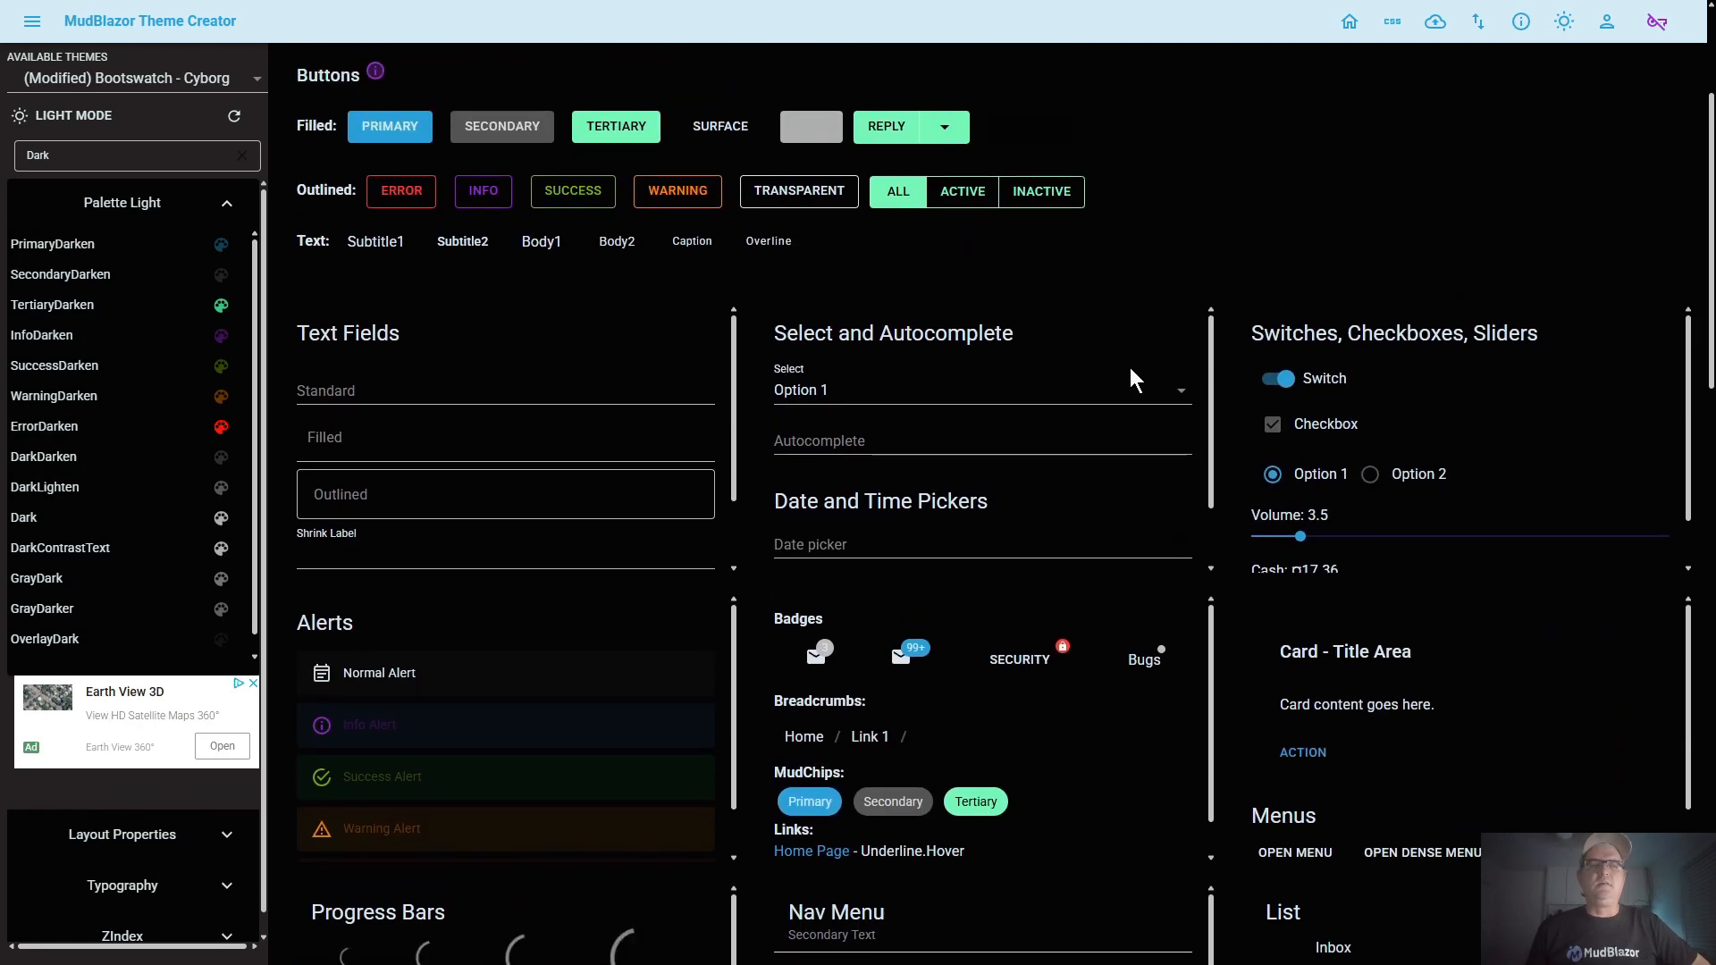
Set the Dark color to black, RGB 0, 0, 0, and save the change
{"action": "left_click", "coordinate": [76, 518]}
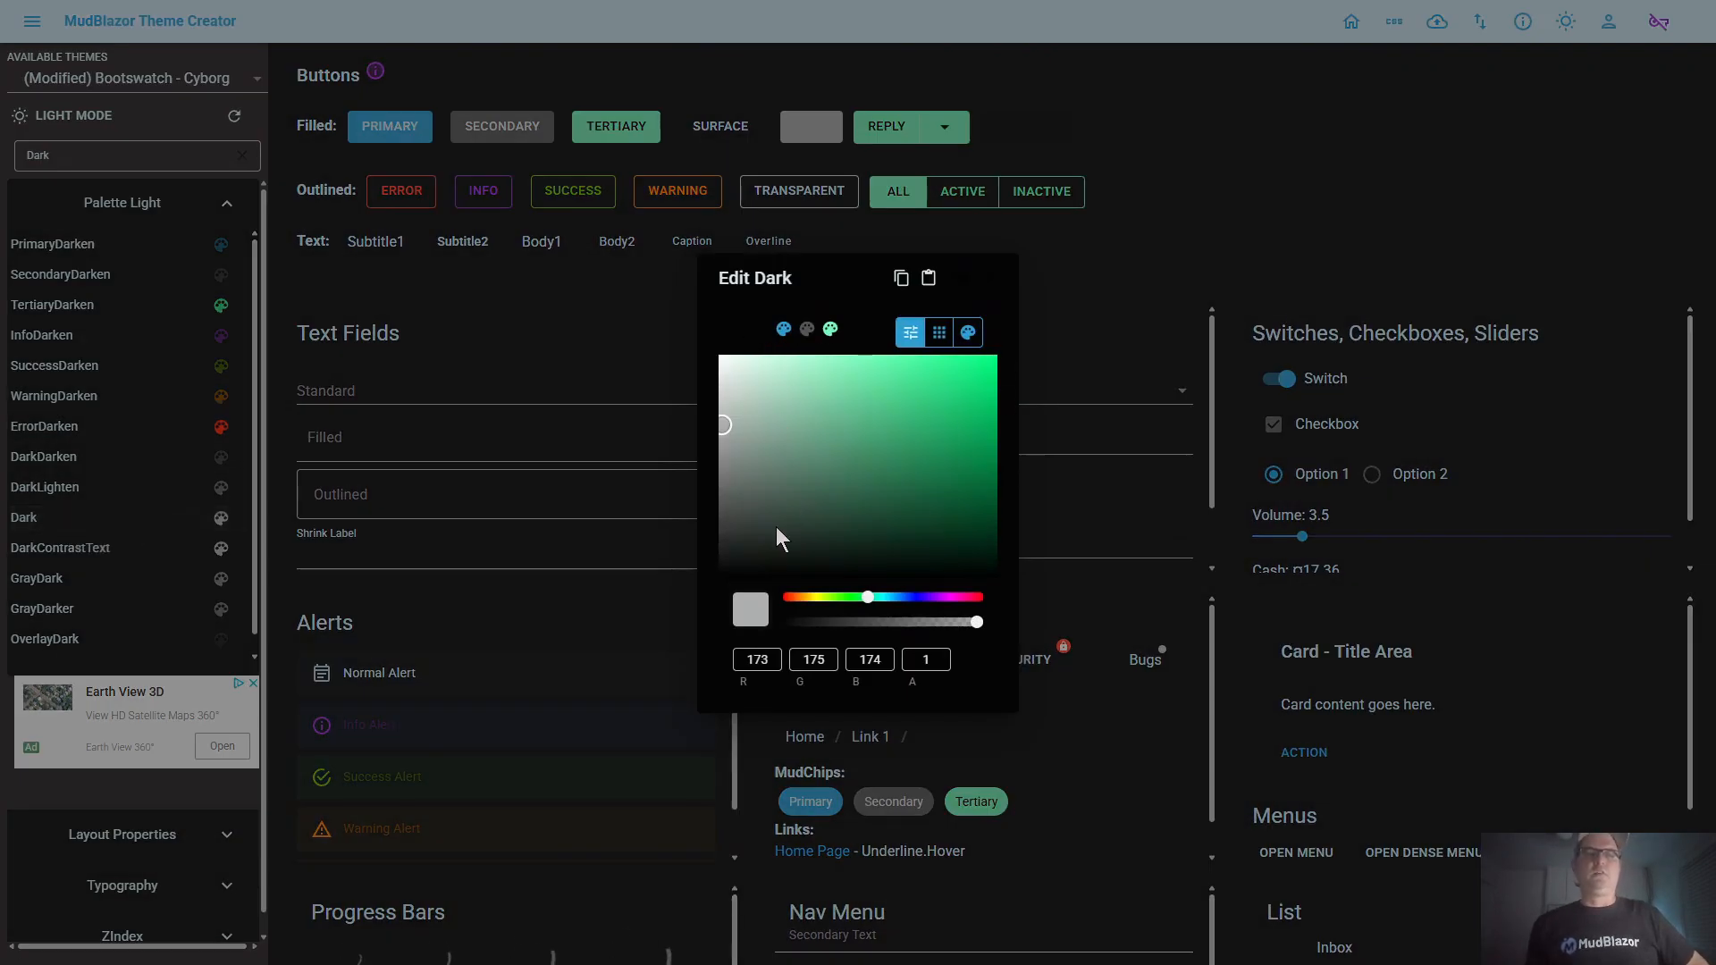
{"action": "left_click", "coordinate": [753, 660]}
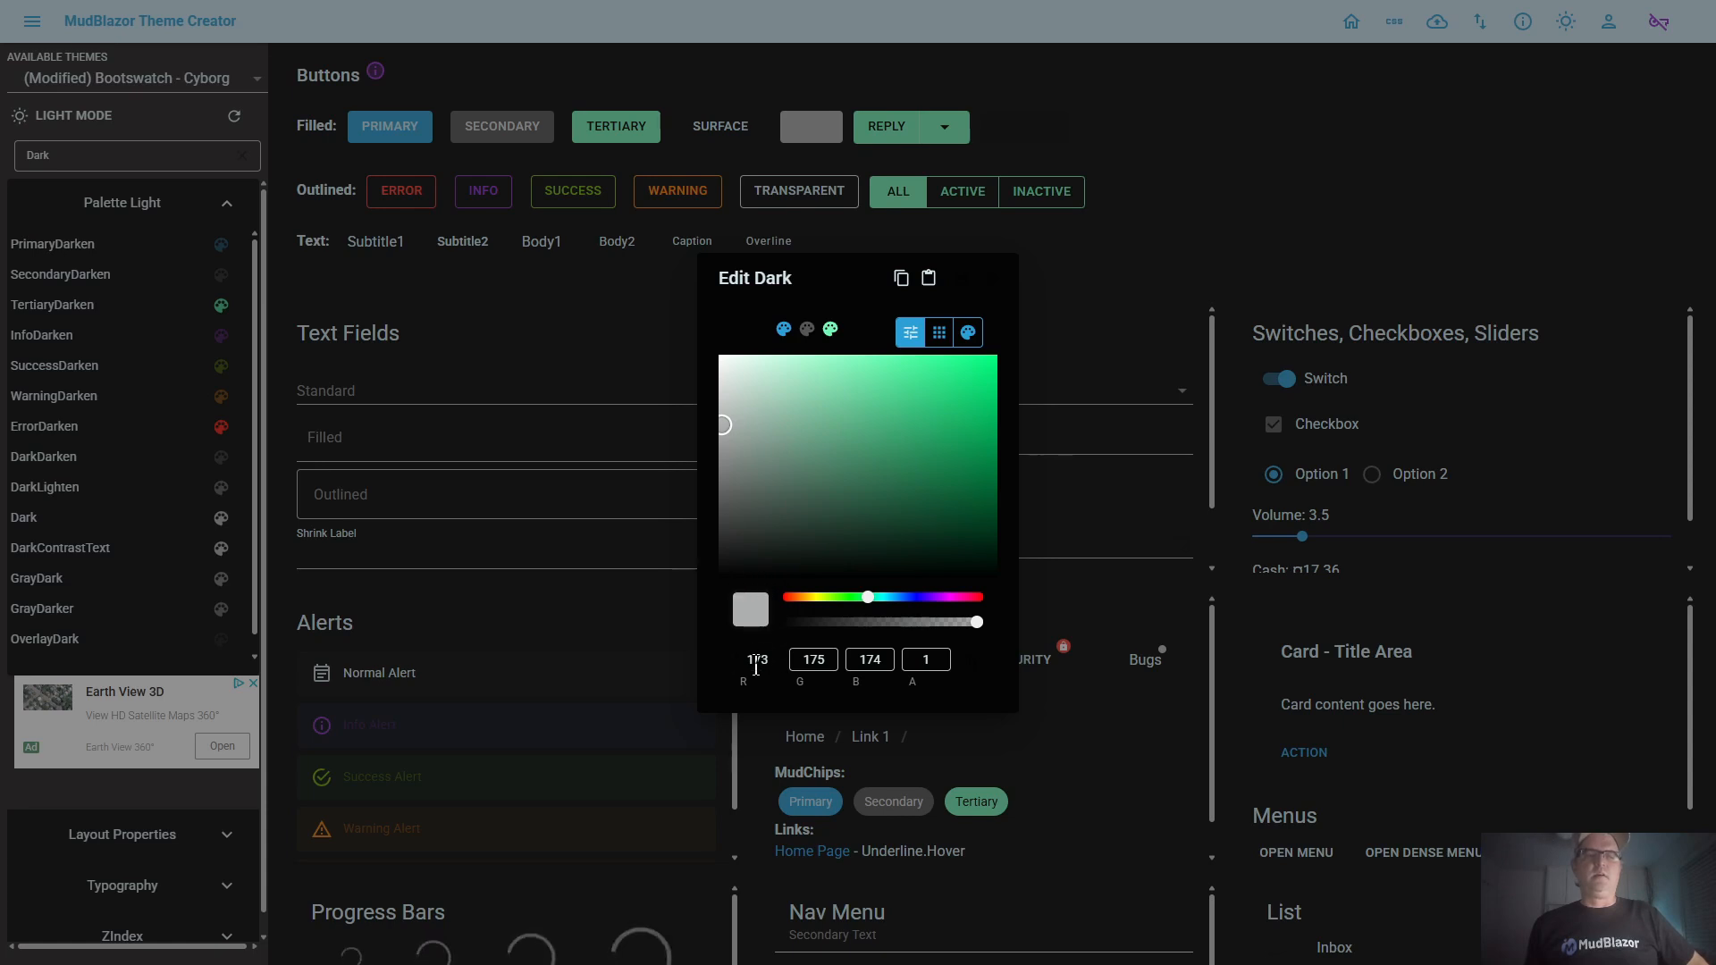
{"action": "key", "text": "Delete"}
{"action": "key", "text": "Delete"}
{"action": "key", "text": "BackSpace"}
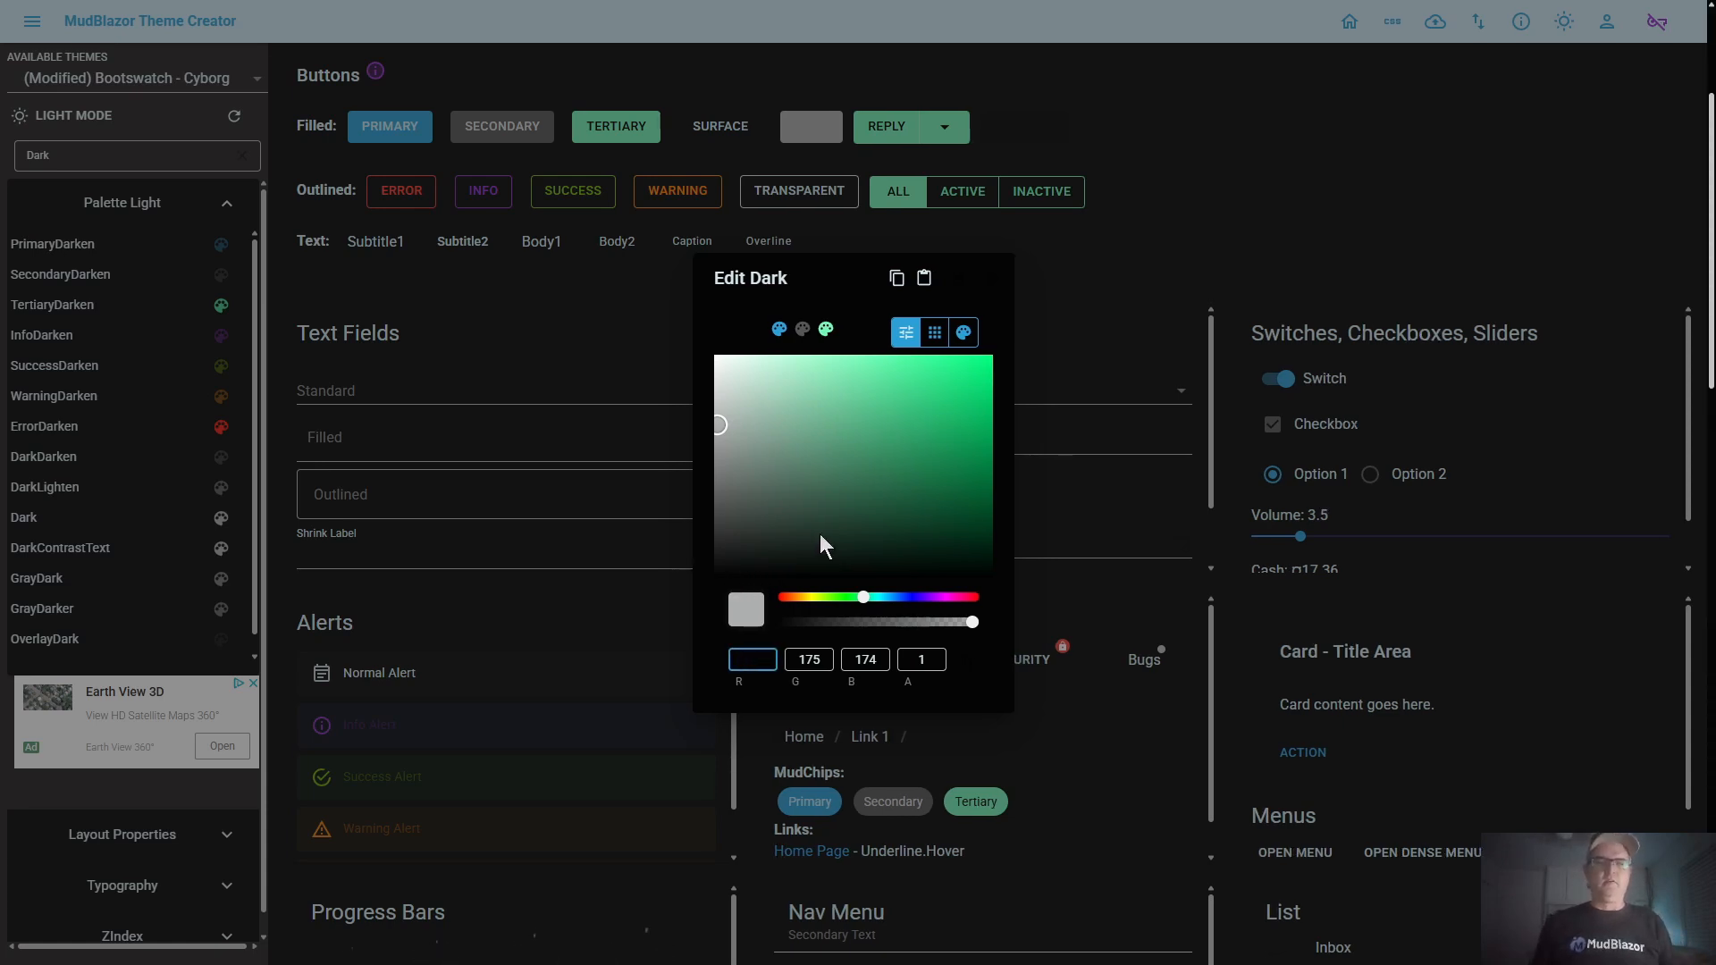
{"action": "type", "text": "0"}
{"action": "key", "text": "Tab"}
{"action": "type", "text": "0"}
{"action": "key", "text": "Tab"}
{"action": "type", "text": "0"}
{"action": "key", "text": "Tab"}
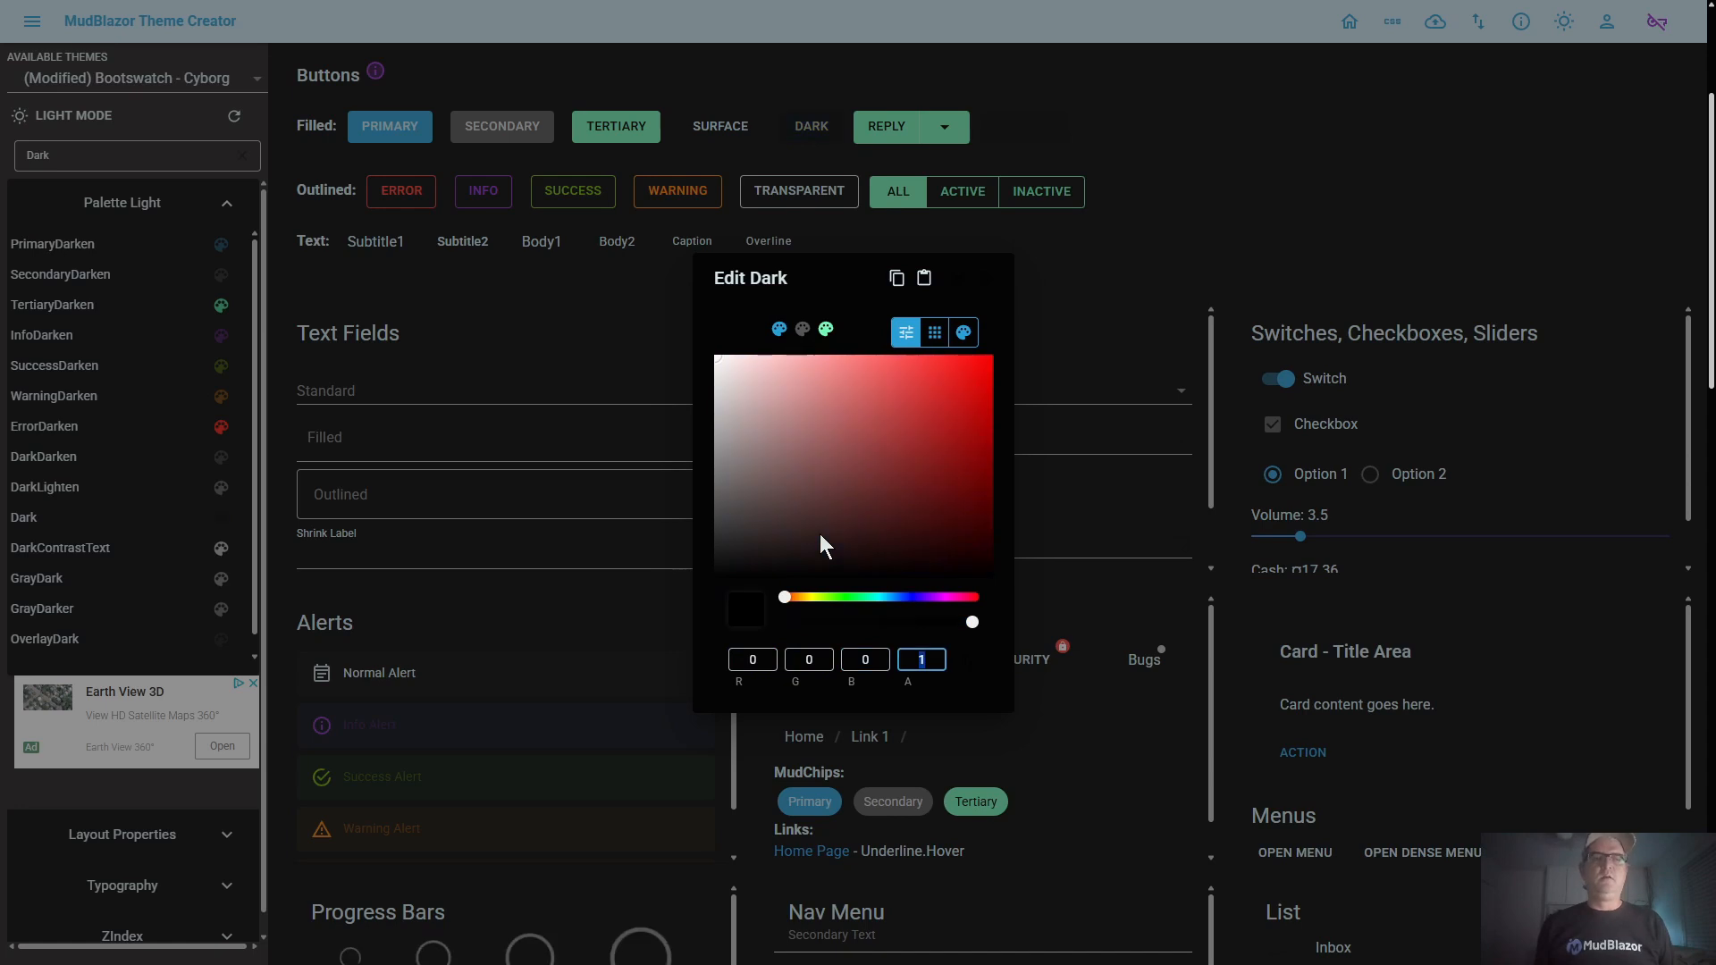
{"action": "left_click", "coordinate": [952, 284]}
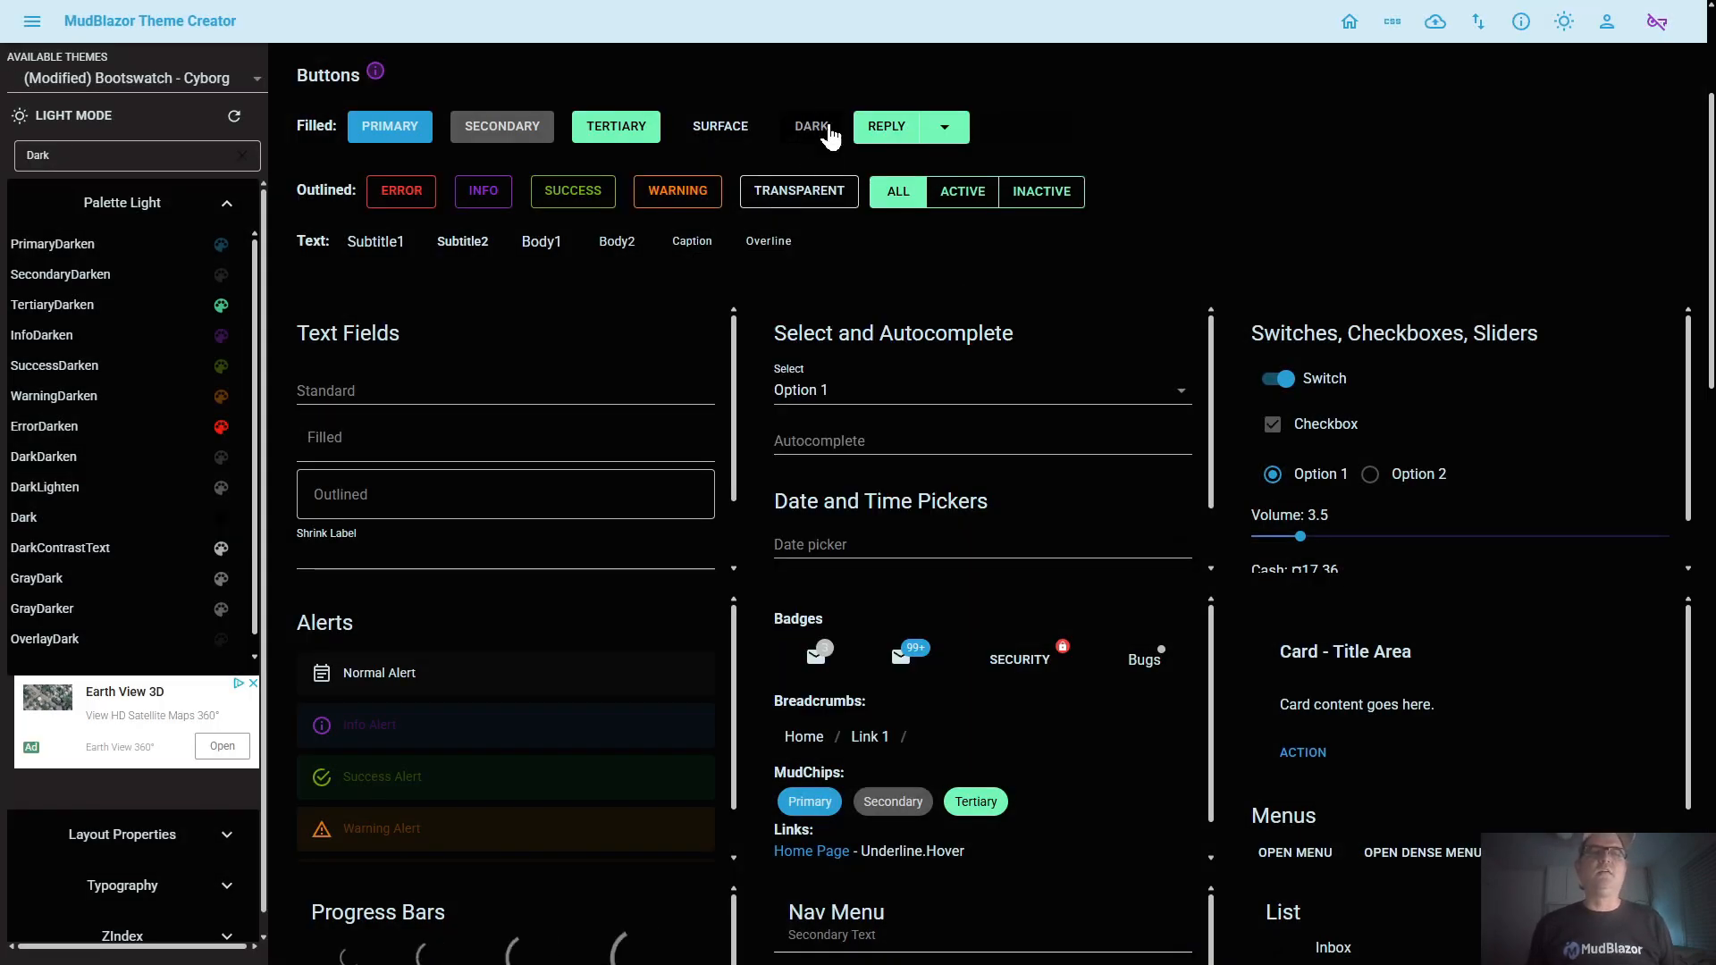
Check the Dark button sample, view the Dark color in its editor, and close it without changes
{"action": "scroll", "coordinate": [843, 231], "scroll_direction": "up", "scroll_amount": 2}
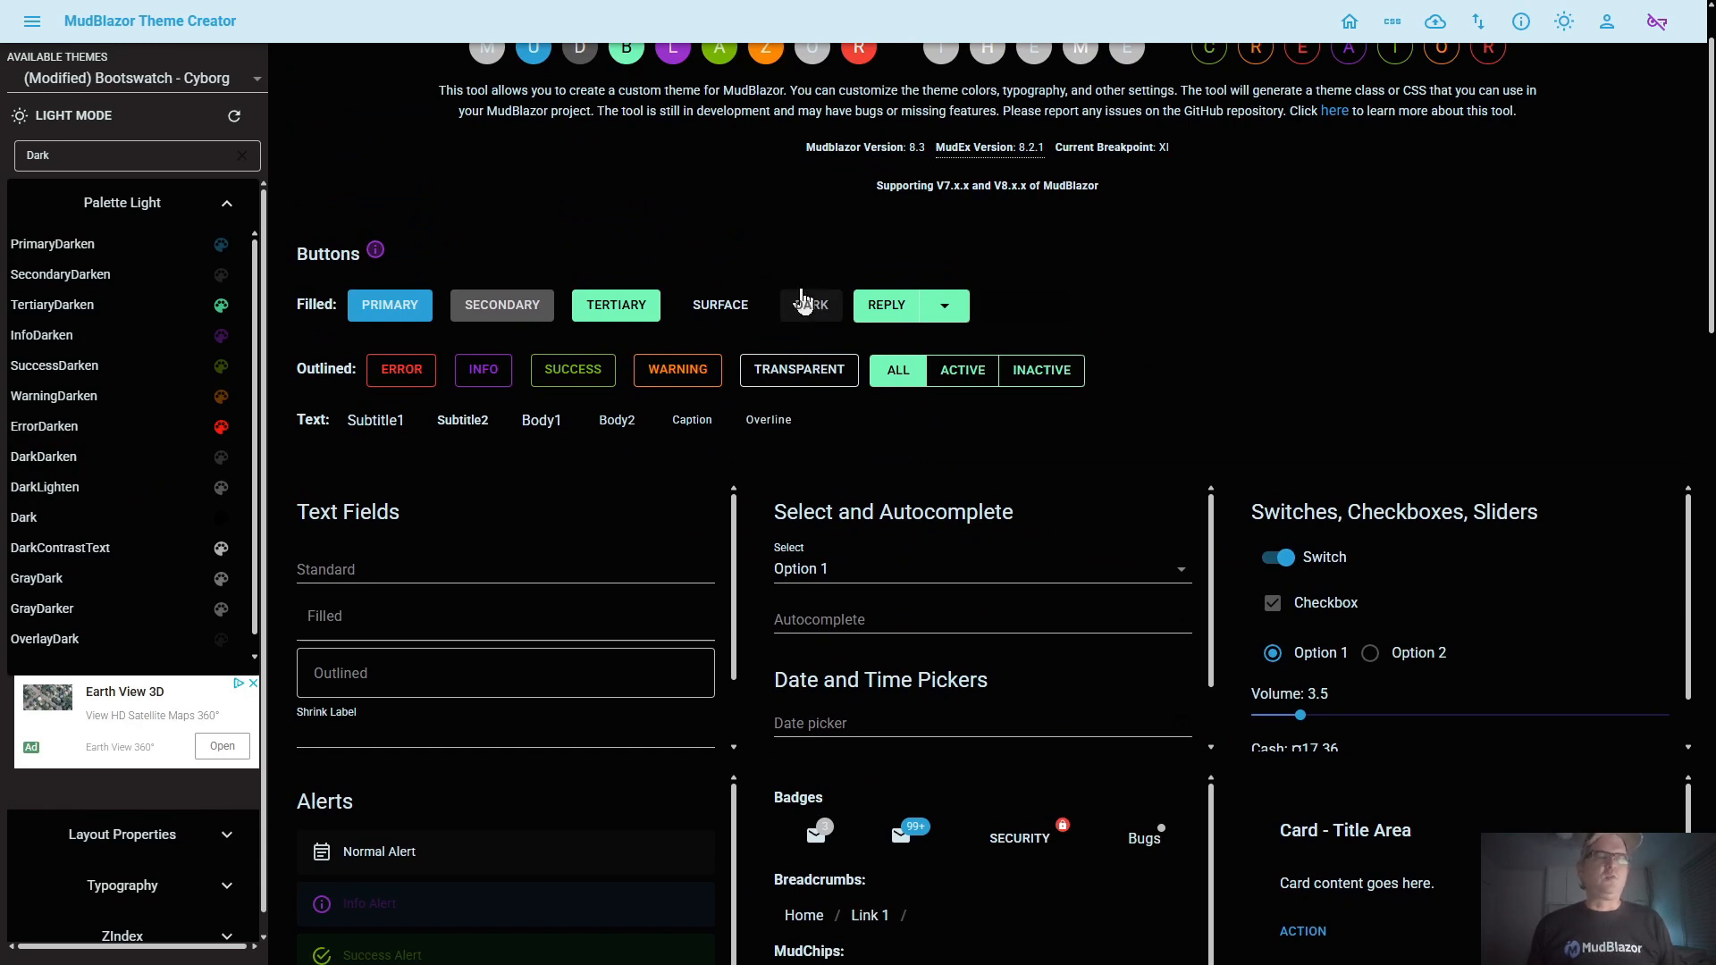
{"action": "left_click", "coordinate": [59, 519]}
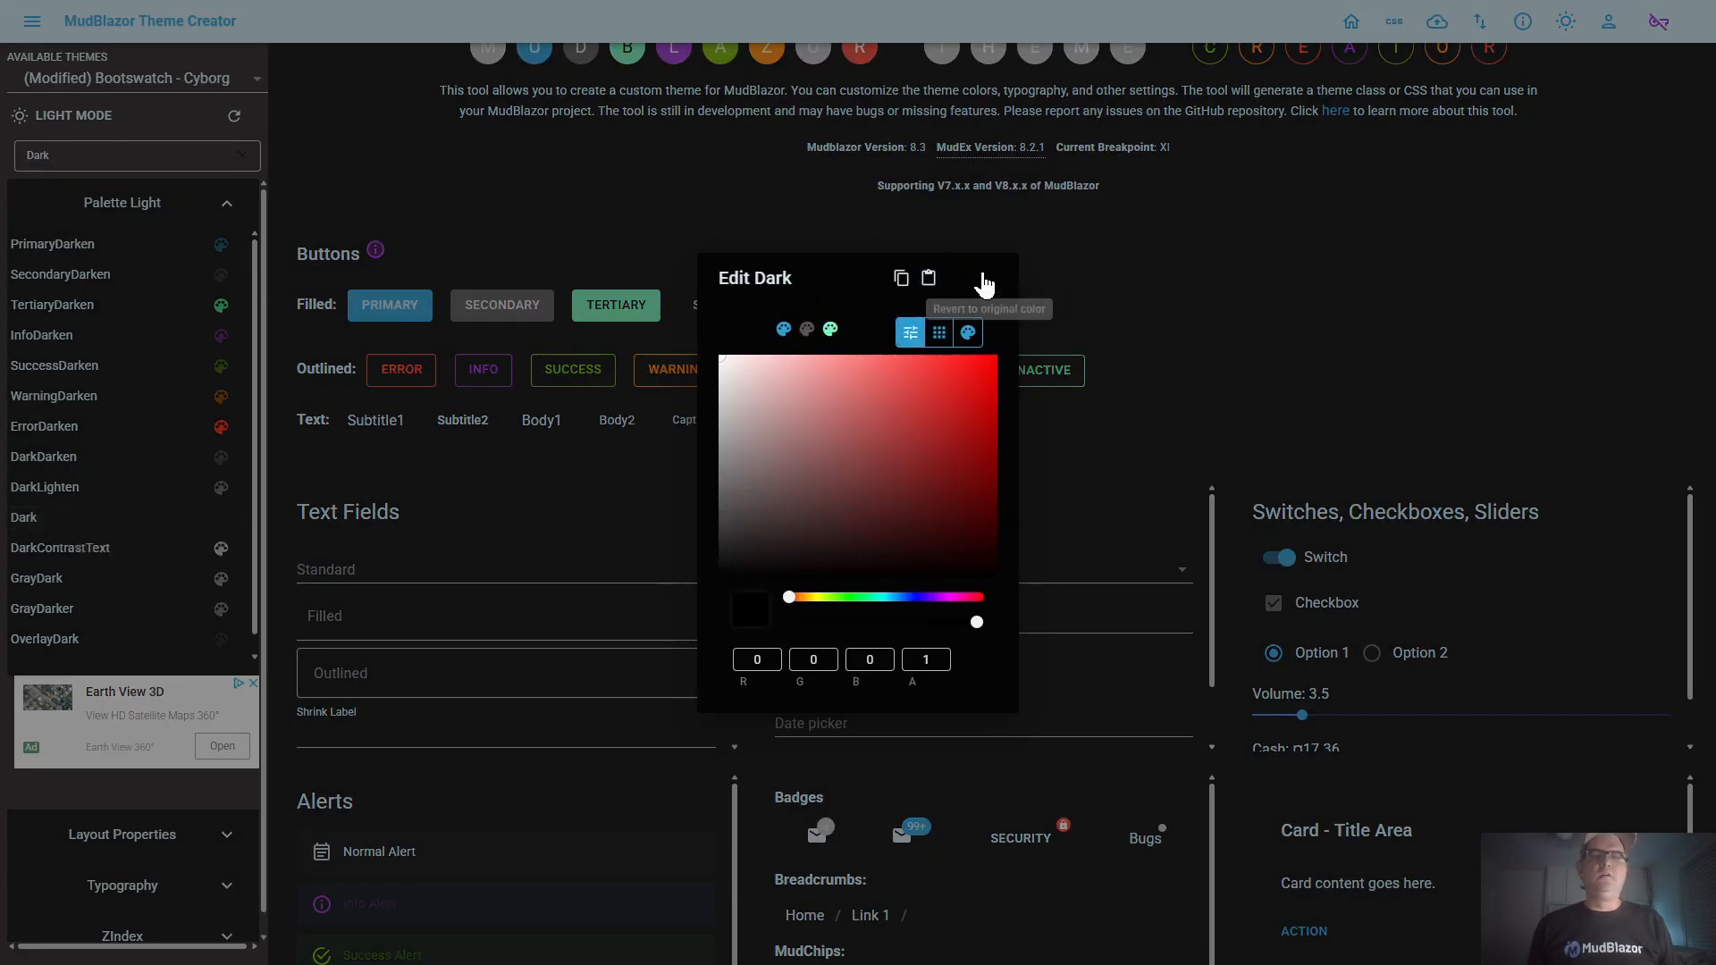
{"action": "left_click", "coordinate": [985, 276]}
{"action": "scroll", "coordinate": [692, 405], "scroll_direction": "down", "scroll_amount": 1}
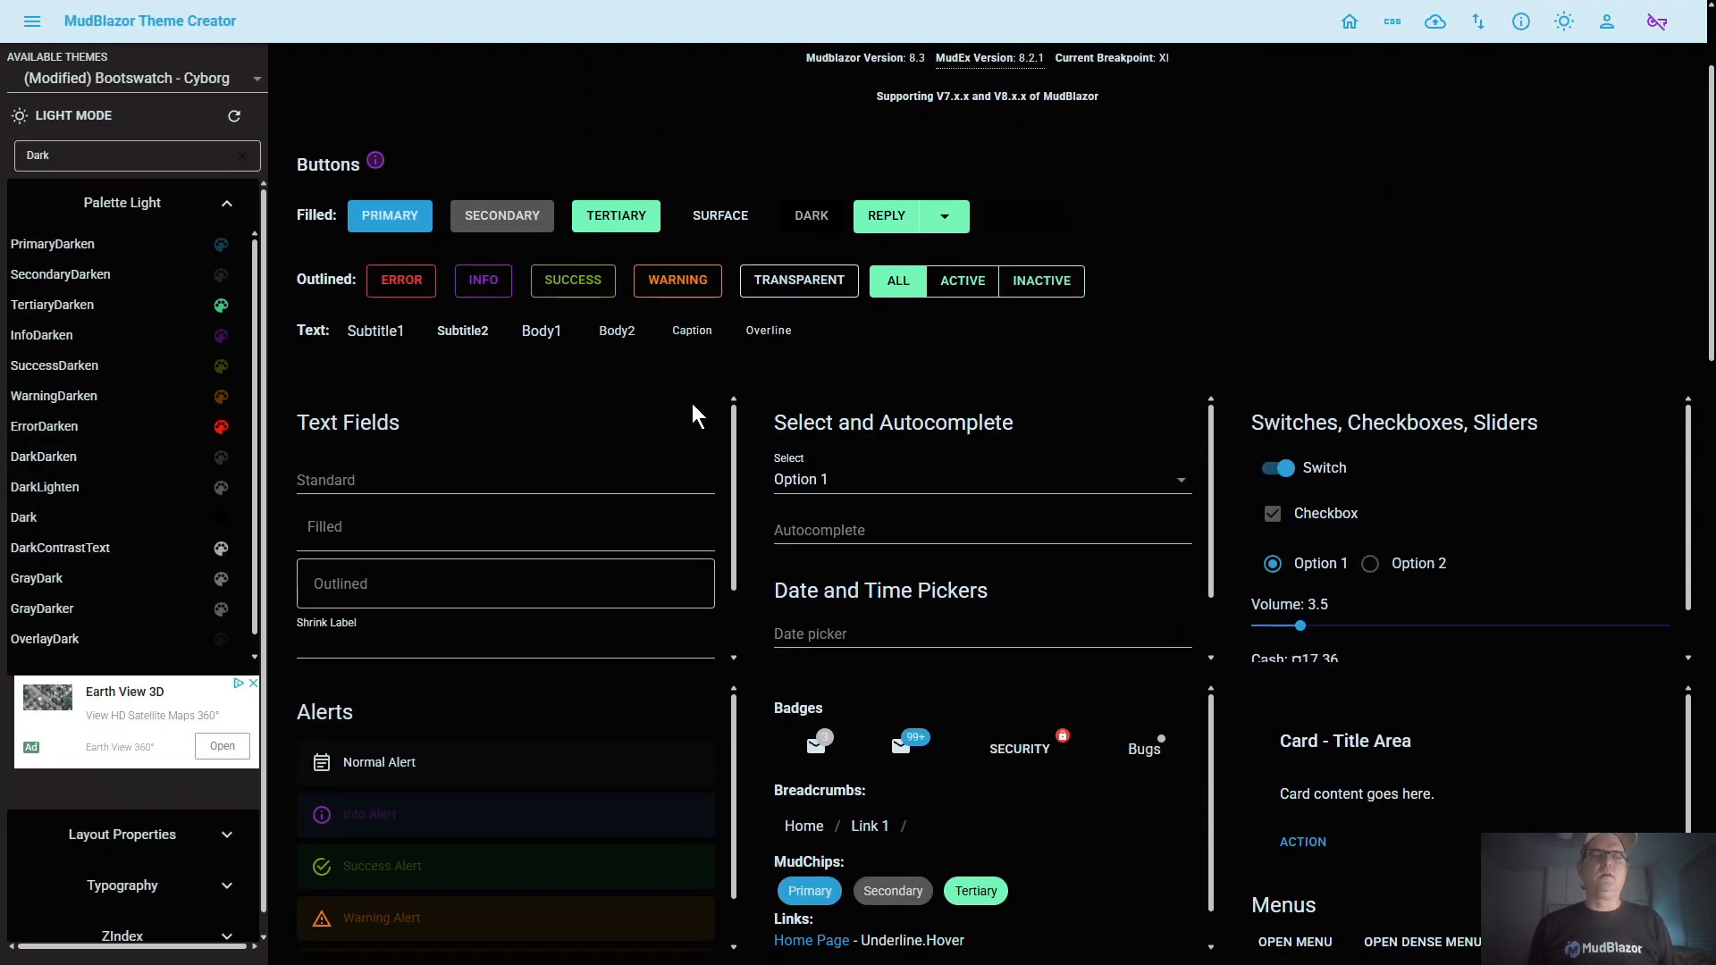
{"action": "scroll", "coordinate": [693, 407], "scroll_direction": "down", "scroll_amount": 1}
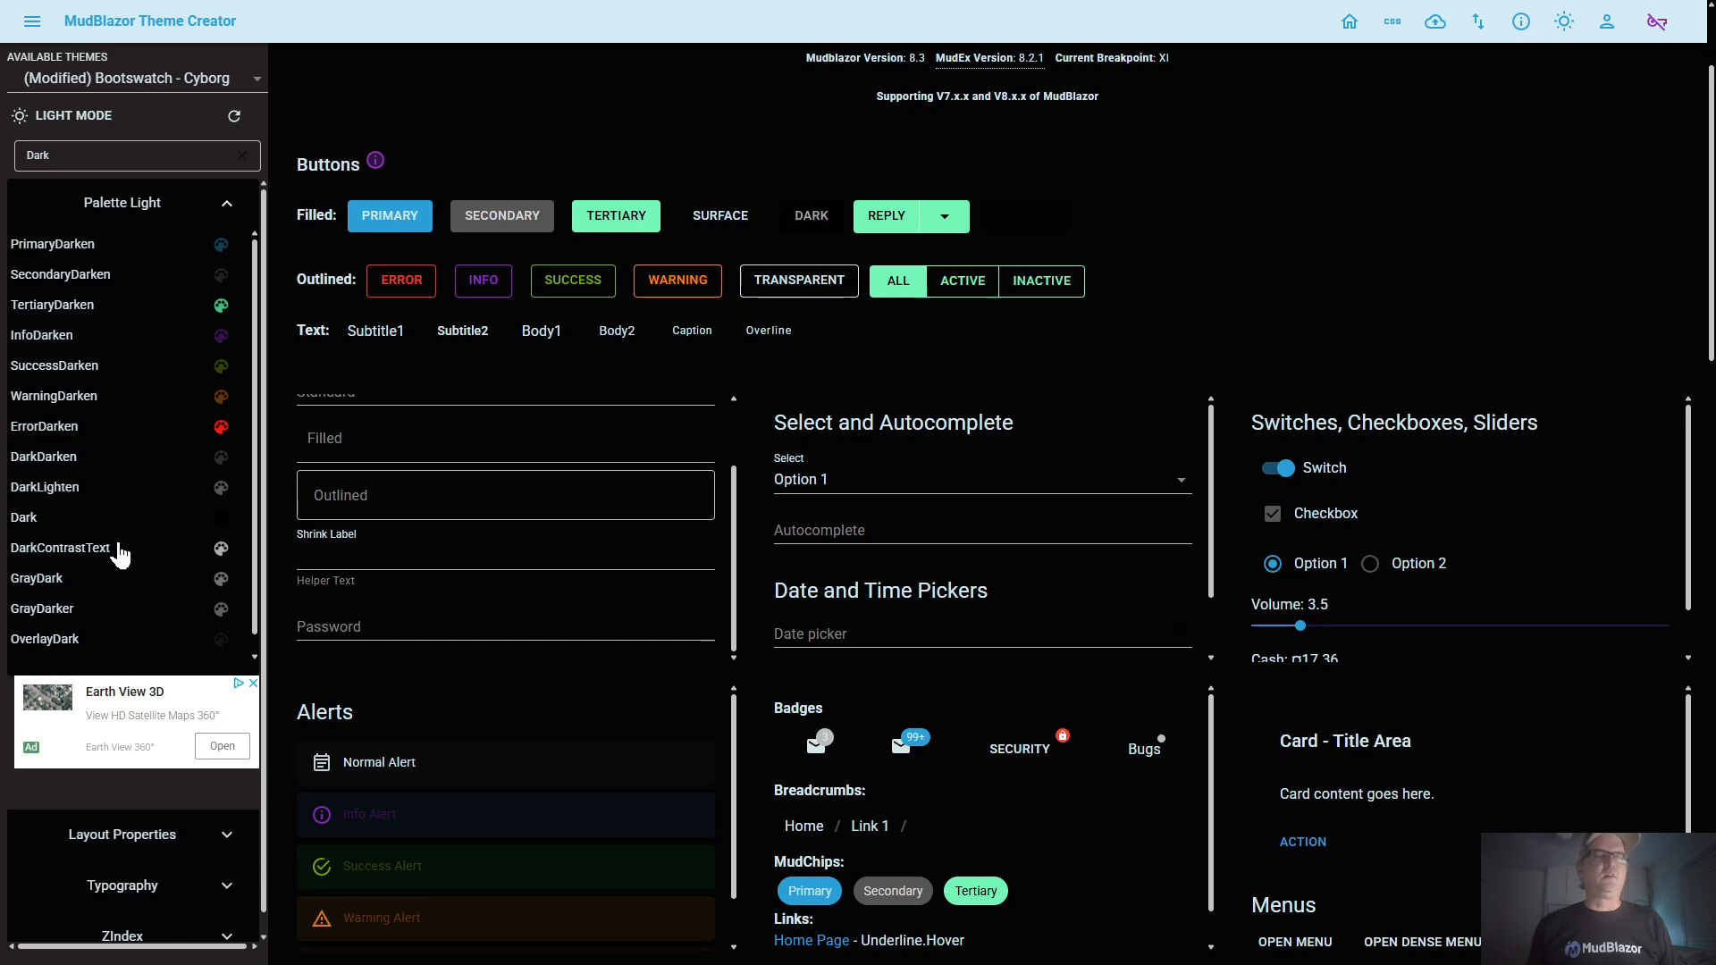
{"action": "scroll", "coordinate": [118, 554], "scroll_direction": "up", "scroll_amount": 1}
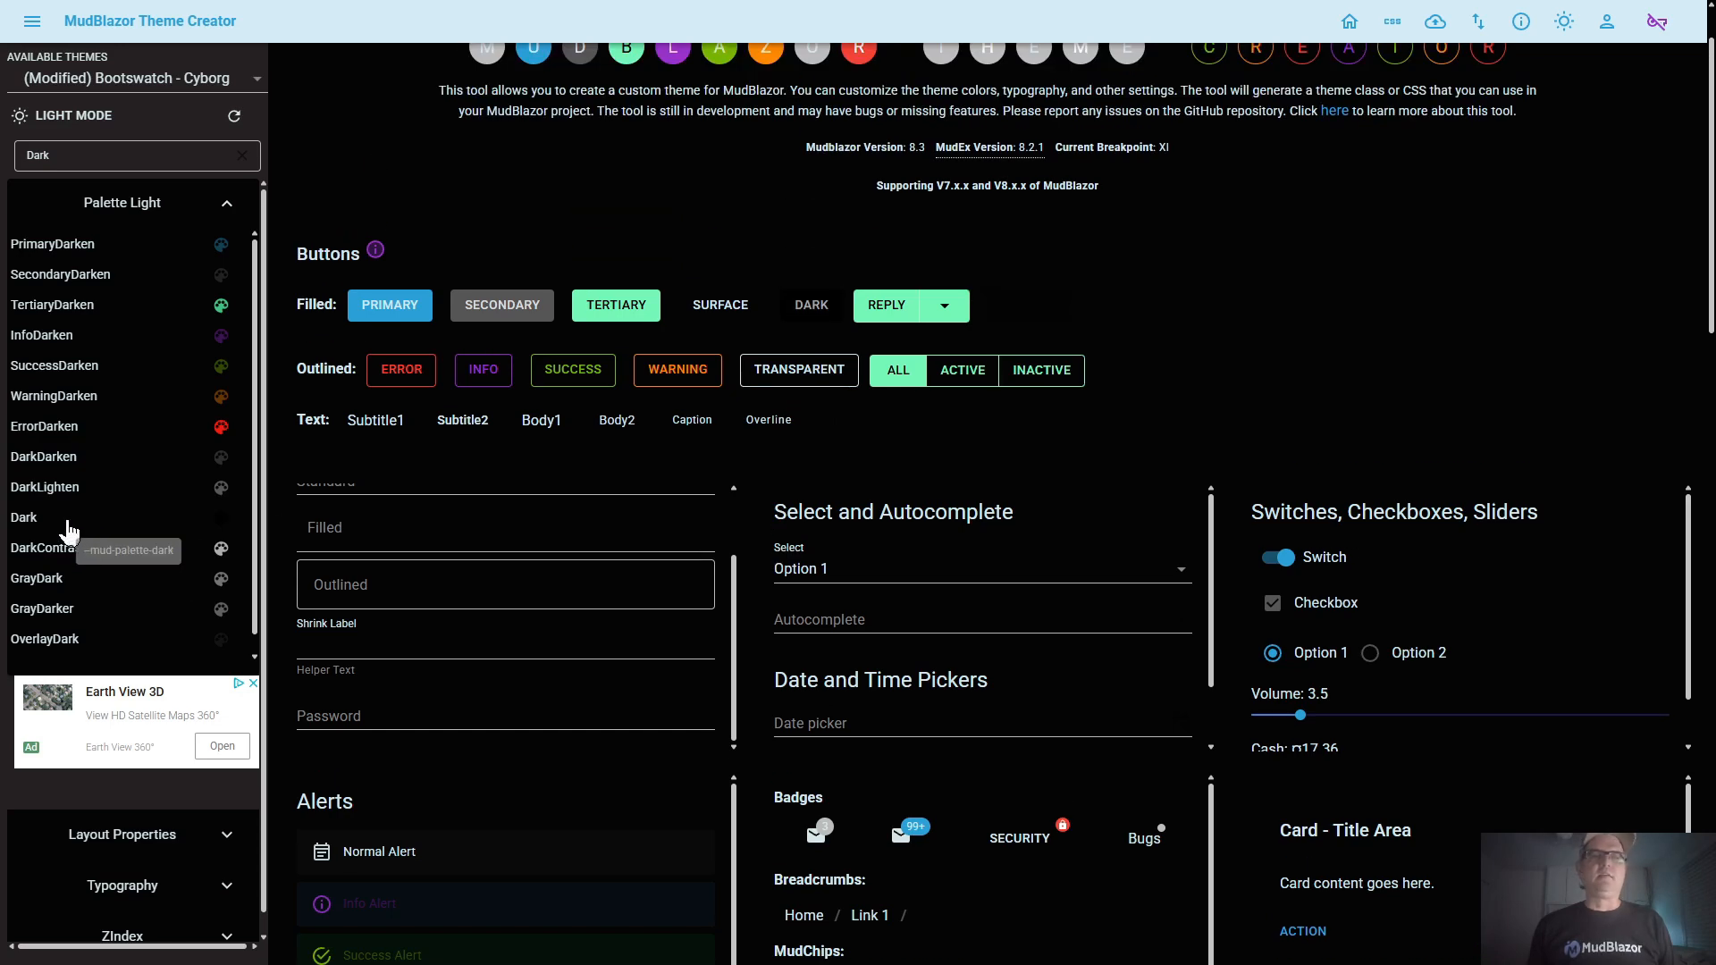
{"action": "left_click", "coordinate": [68, 520]}
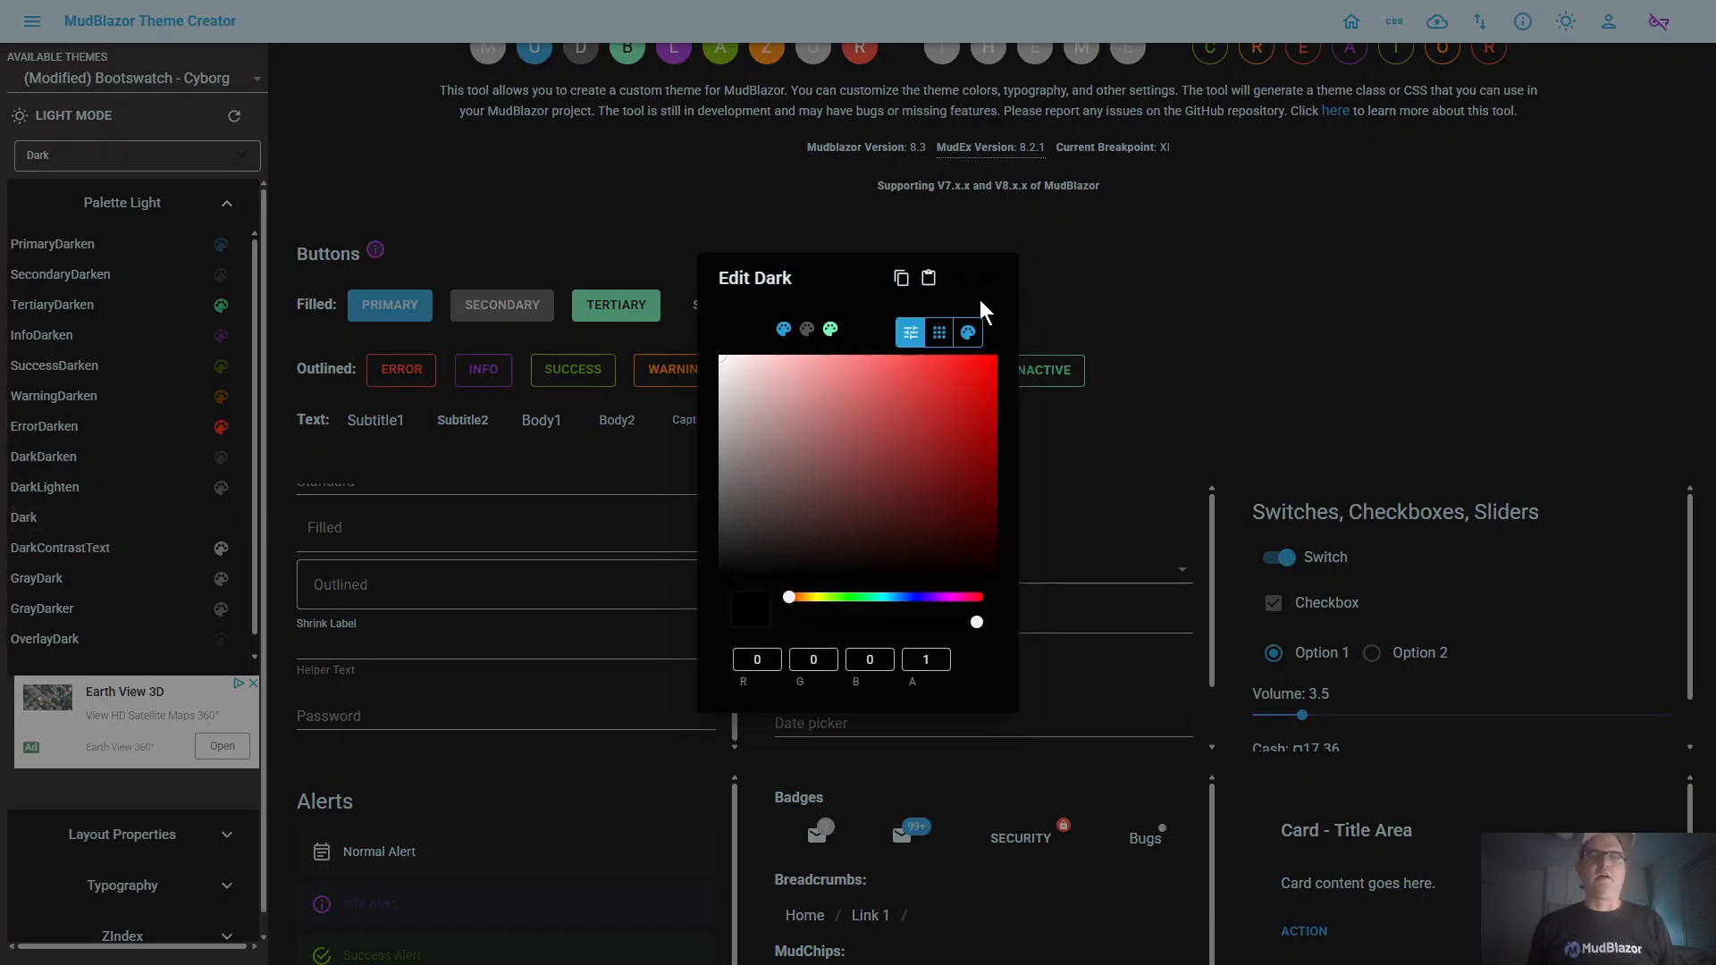
{"action": "left_click", "coordinate": [992, 278]}
{"action": "scroll", "coordinate": [1115, 324], "scroll_direction": "down", "scroll_amount": 2}
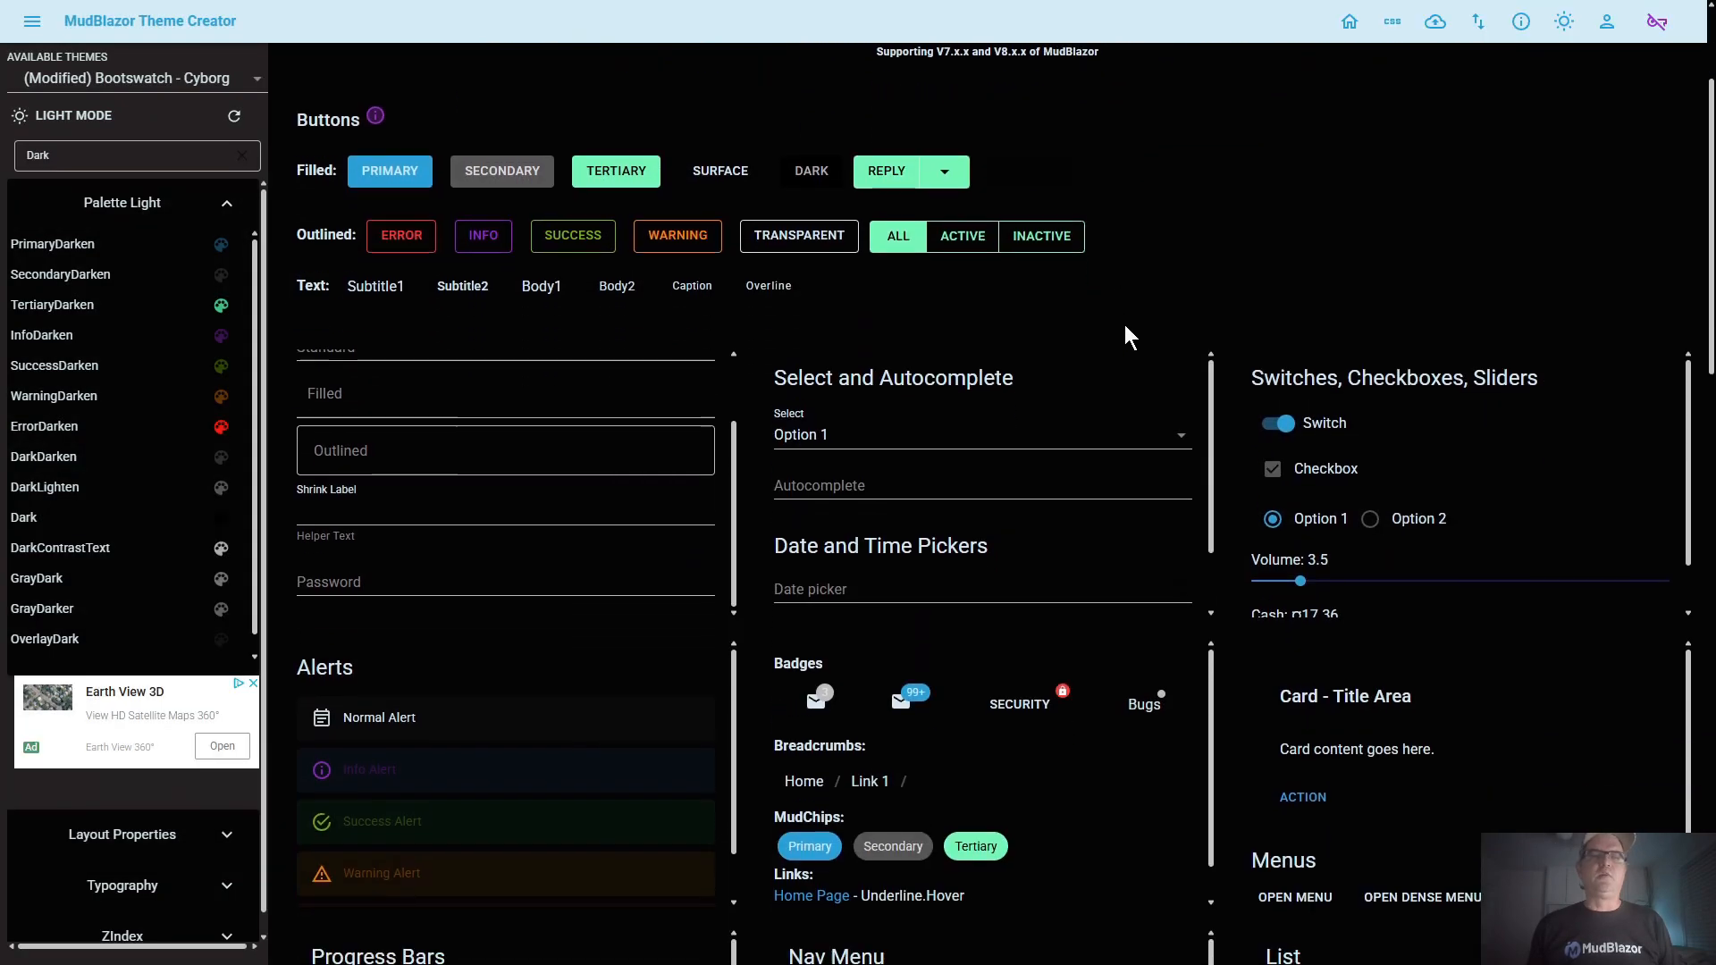
Lighten the Dark color to a dark gray of RGB 65, 65, 65 and save the change
{"action": "left_click", "coordinate": [88, 522]}
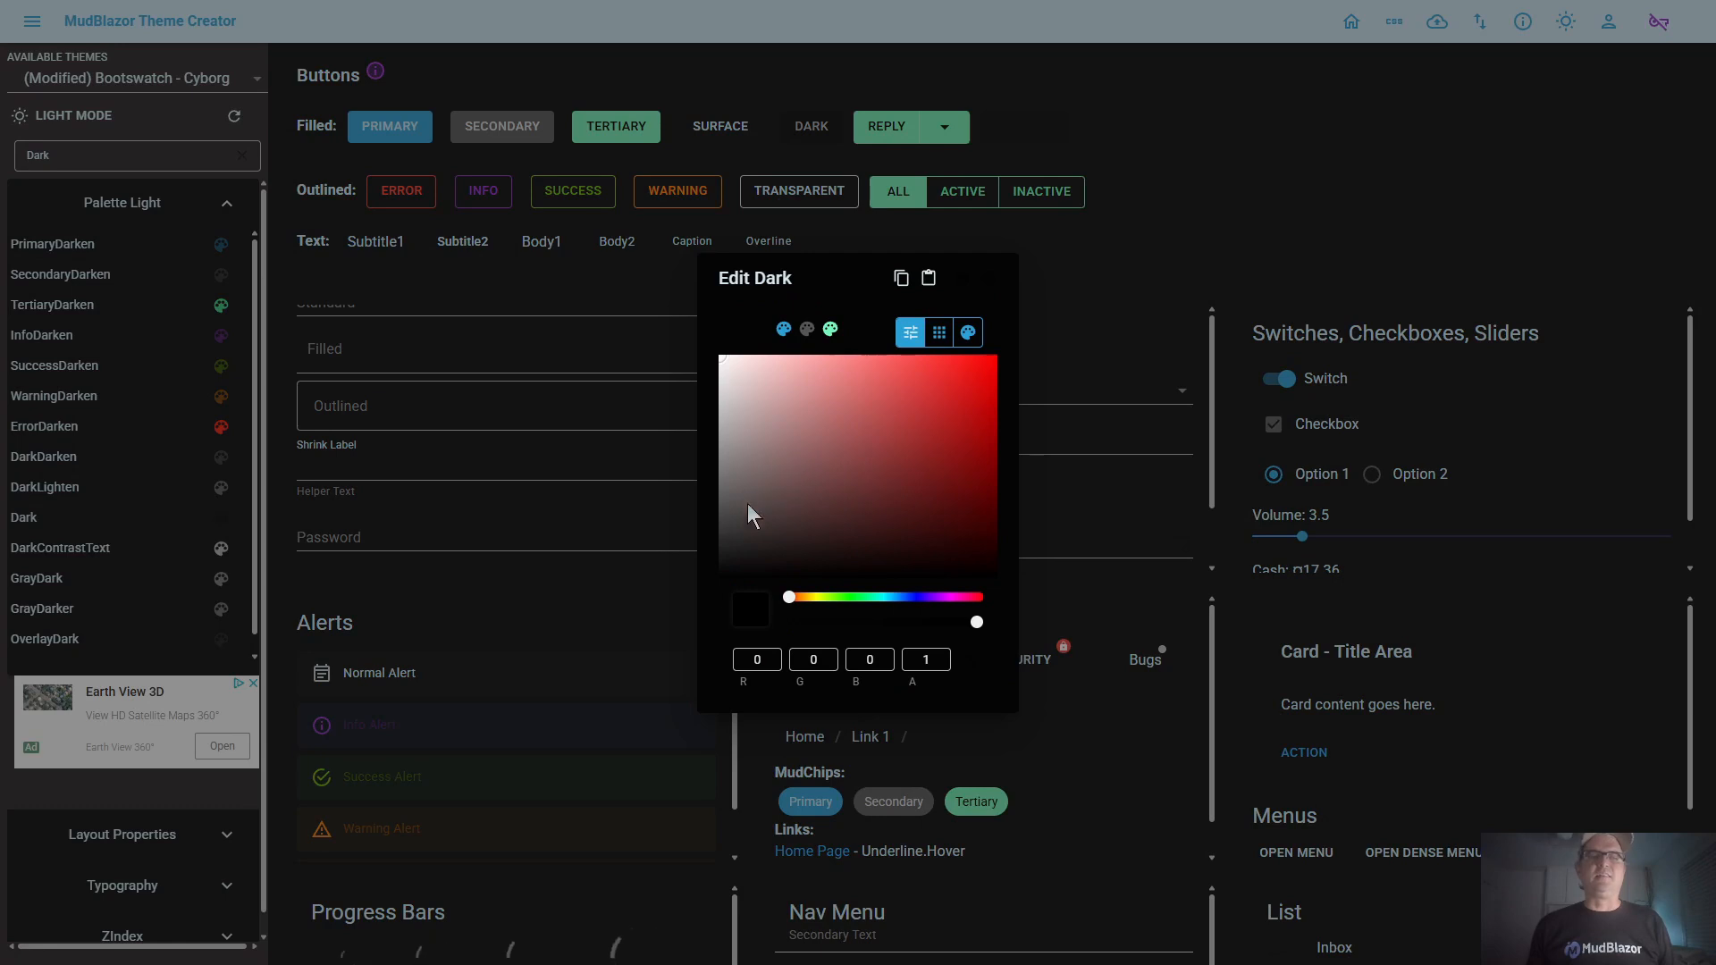
{"action": "left_click", "coordinate": [729, 526]}
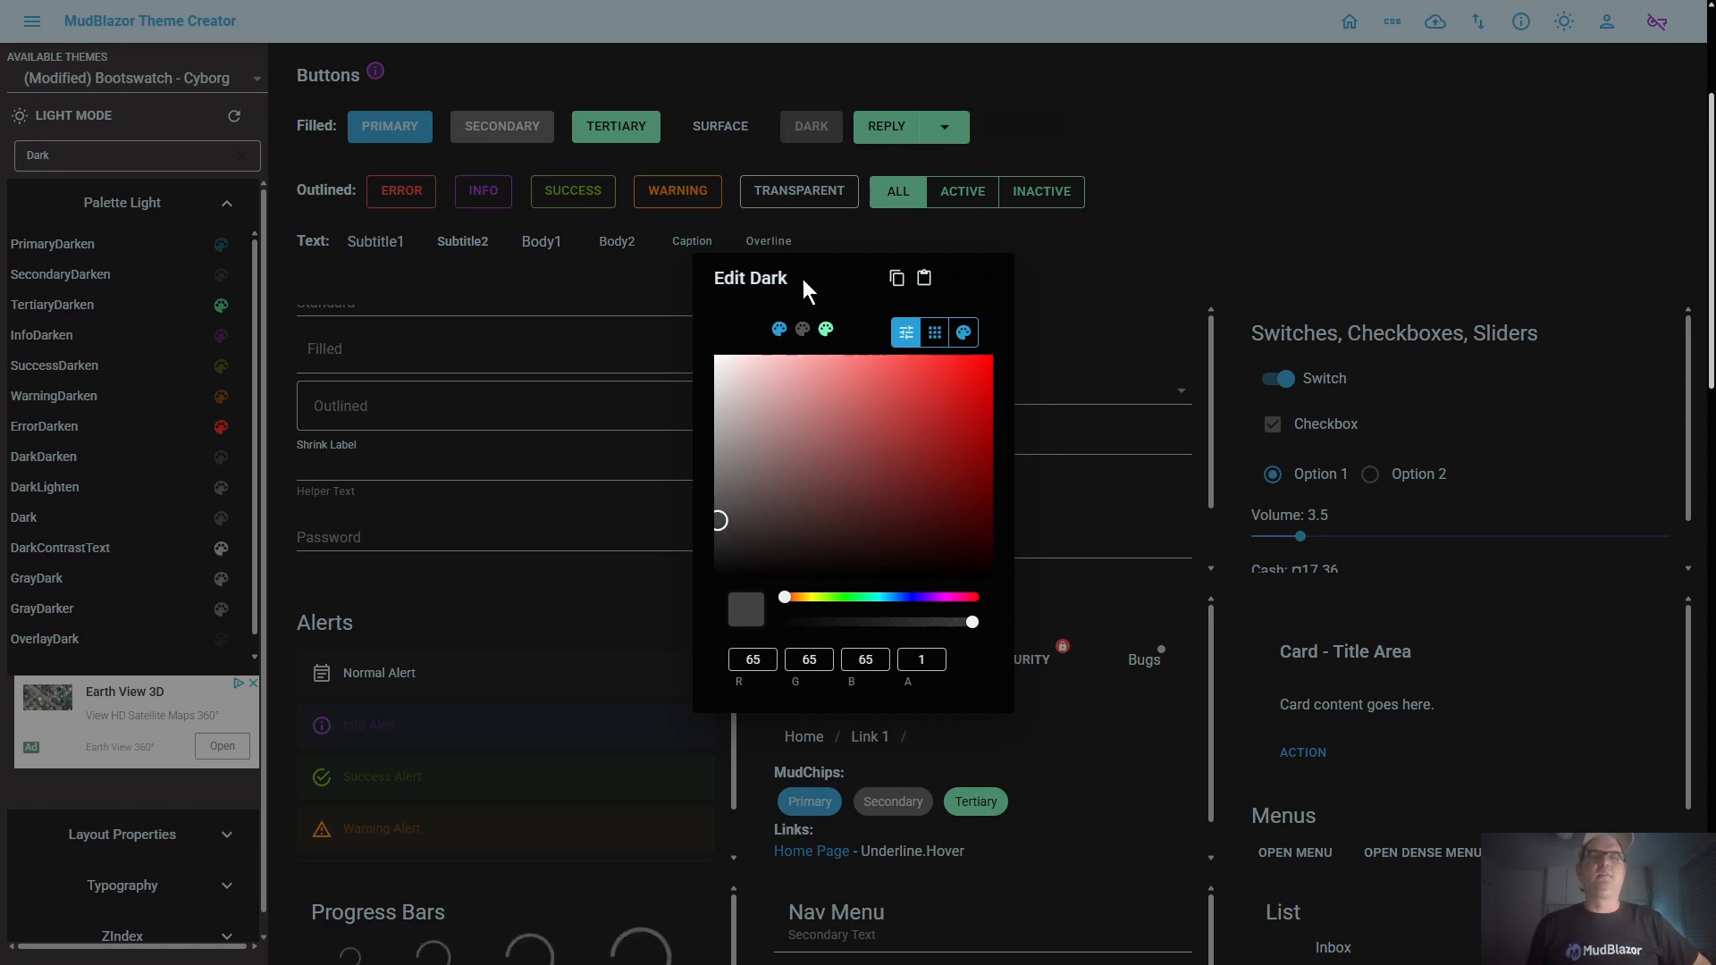
{"action": "left_click", "coordinate": [959, 286]}
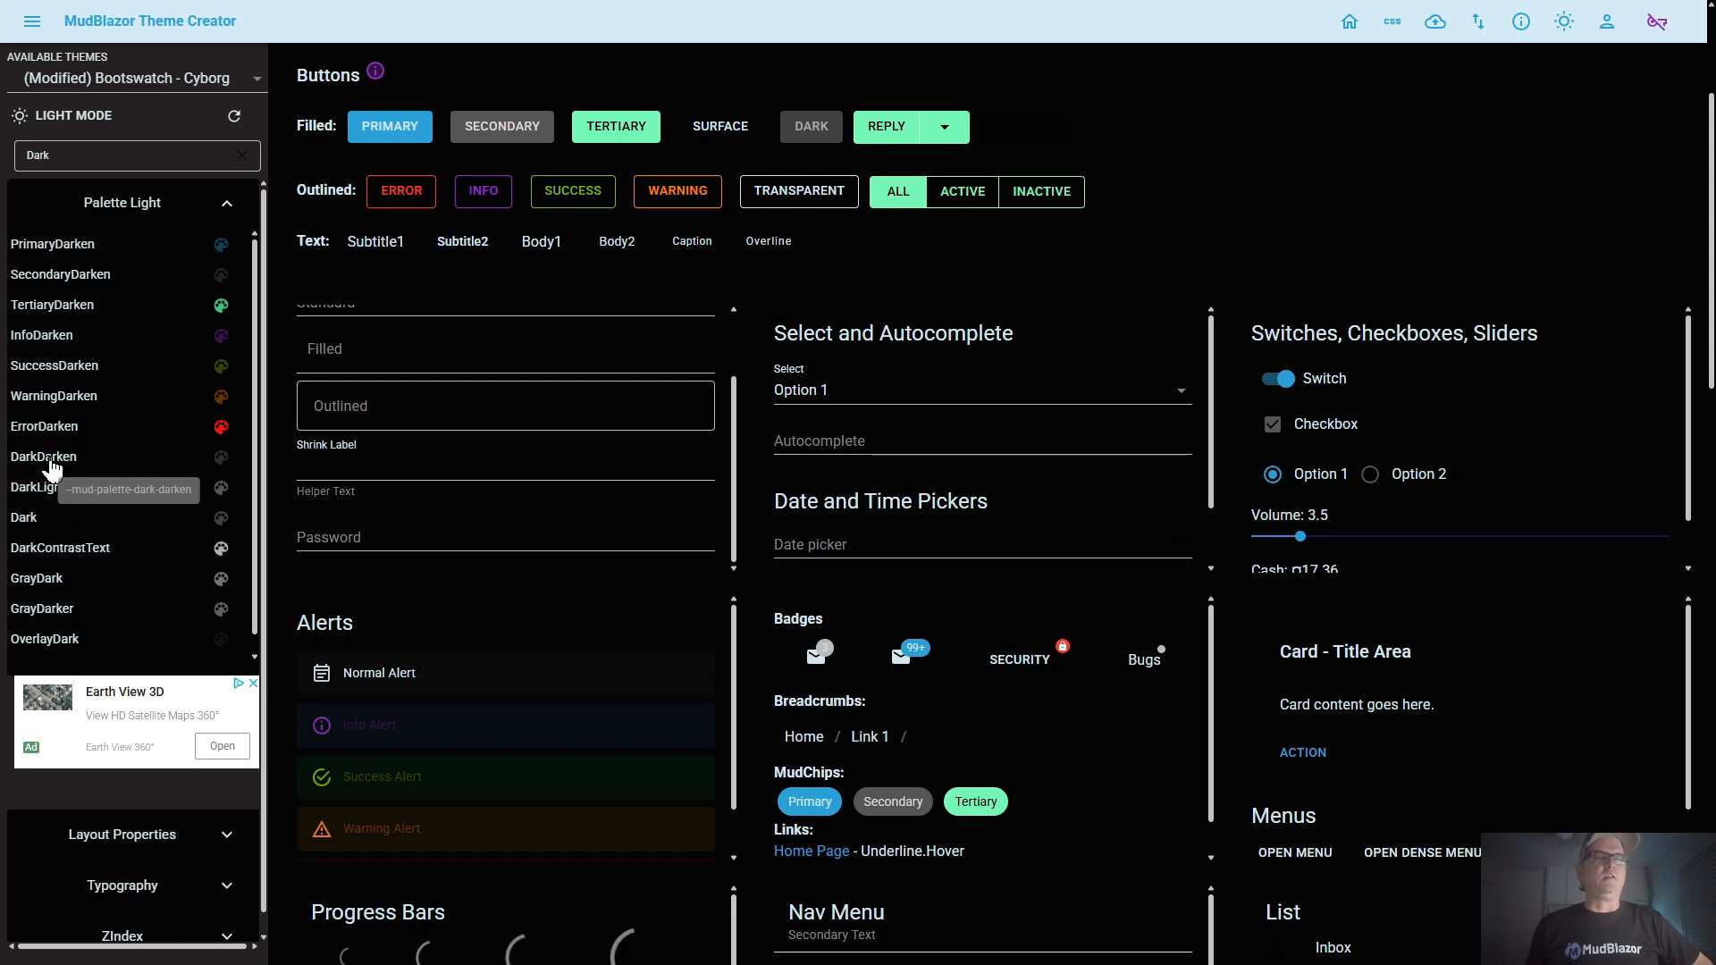
Copy the Dark color into DarkDarken, allowing clipboard access, darken it to about RGB 28, 24, 24, and save the change
{"action": "left_click", "coordinate": [30, 523]}
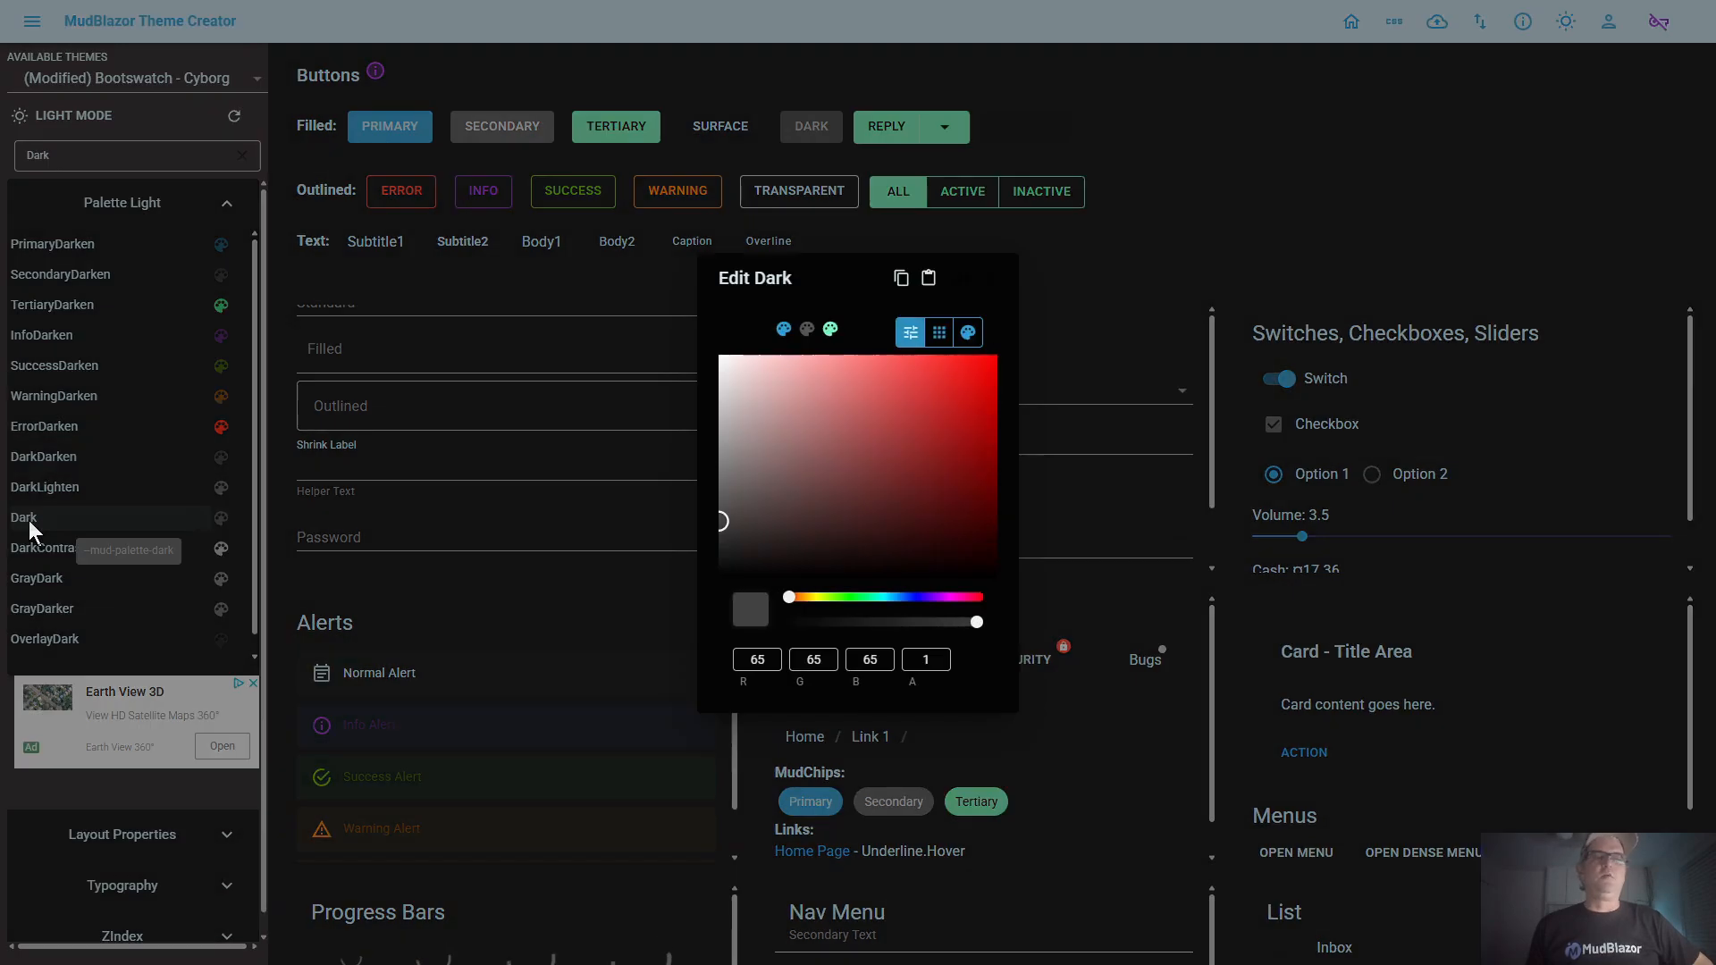
{"action": "left_click", "coordinate": [901, 281]}
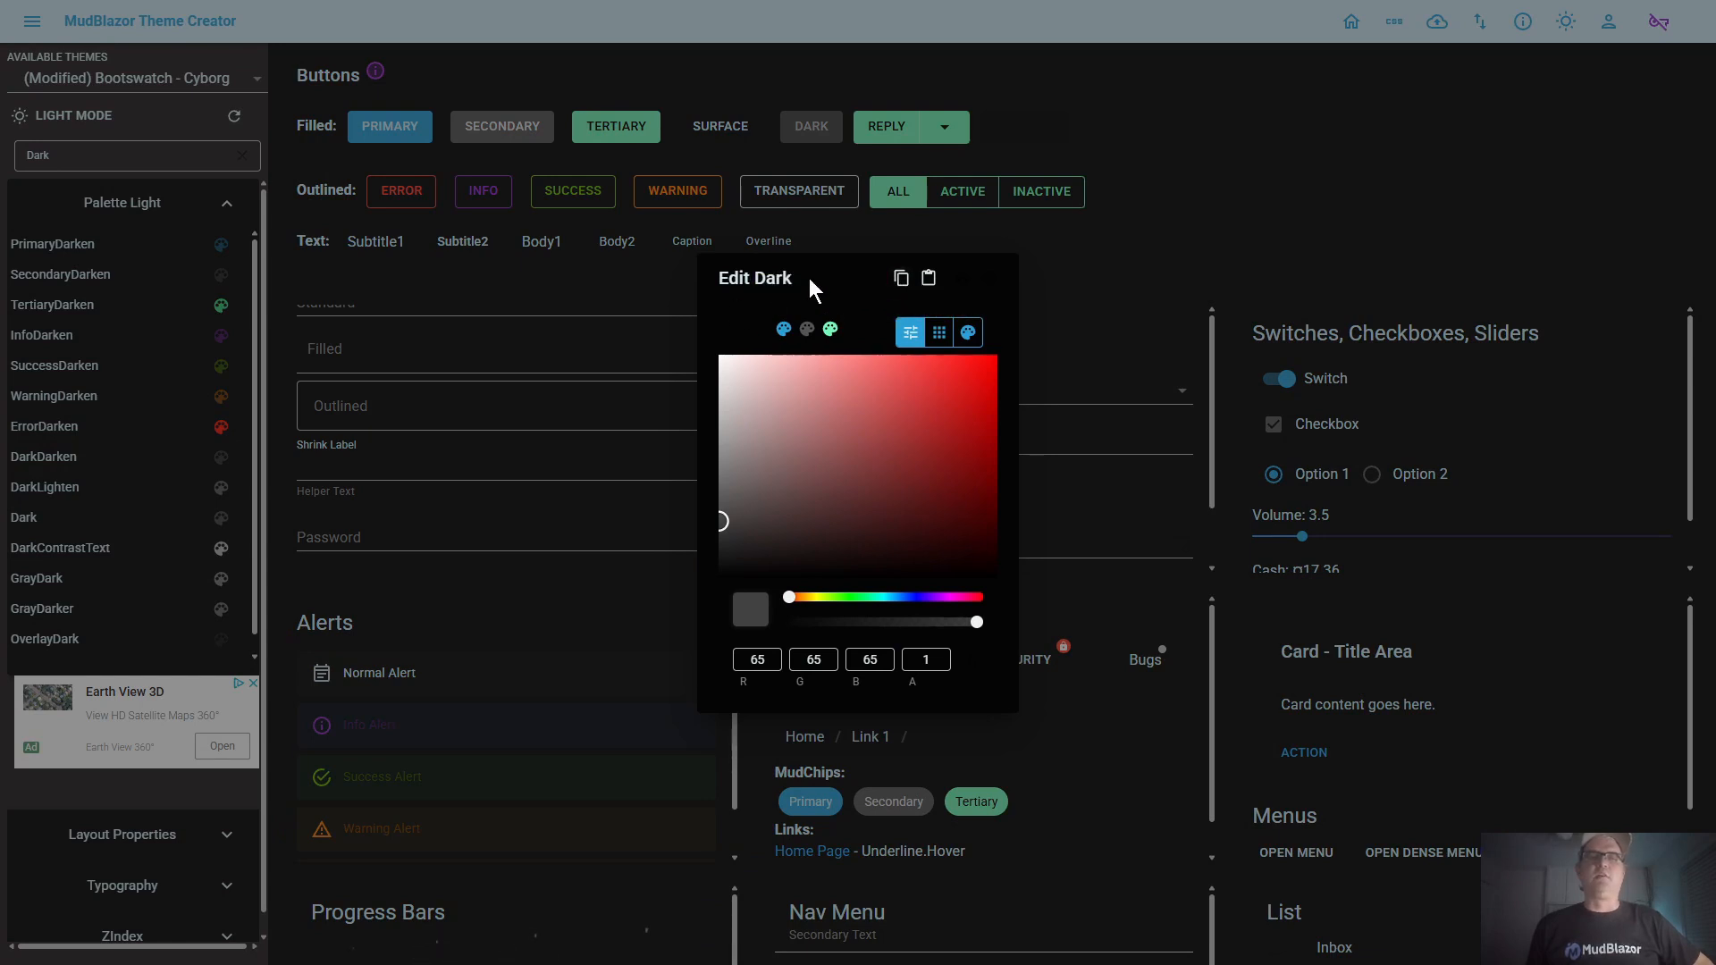
{"action": "left_click", "coordinate": [731, 302]}
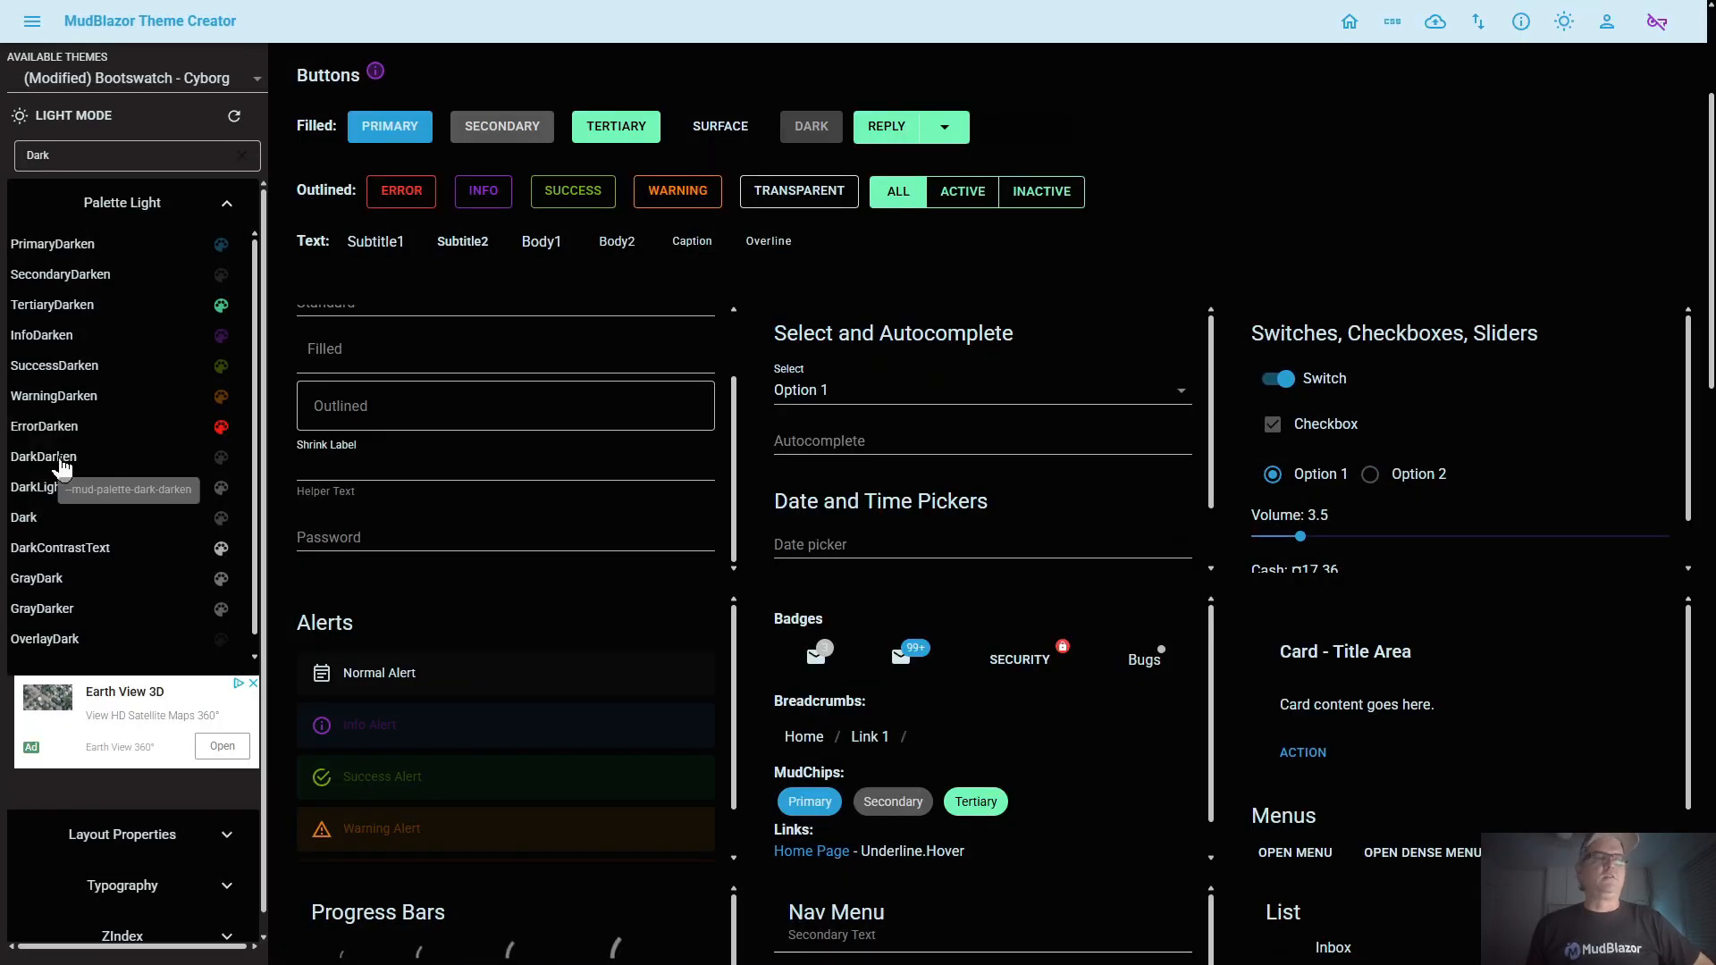
{"action": "left_click", "coordinate": [60, 467]}
{"action": "left_click", "coordinate": [929, 281]}
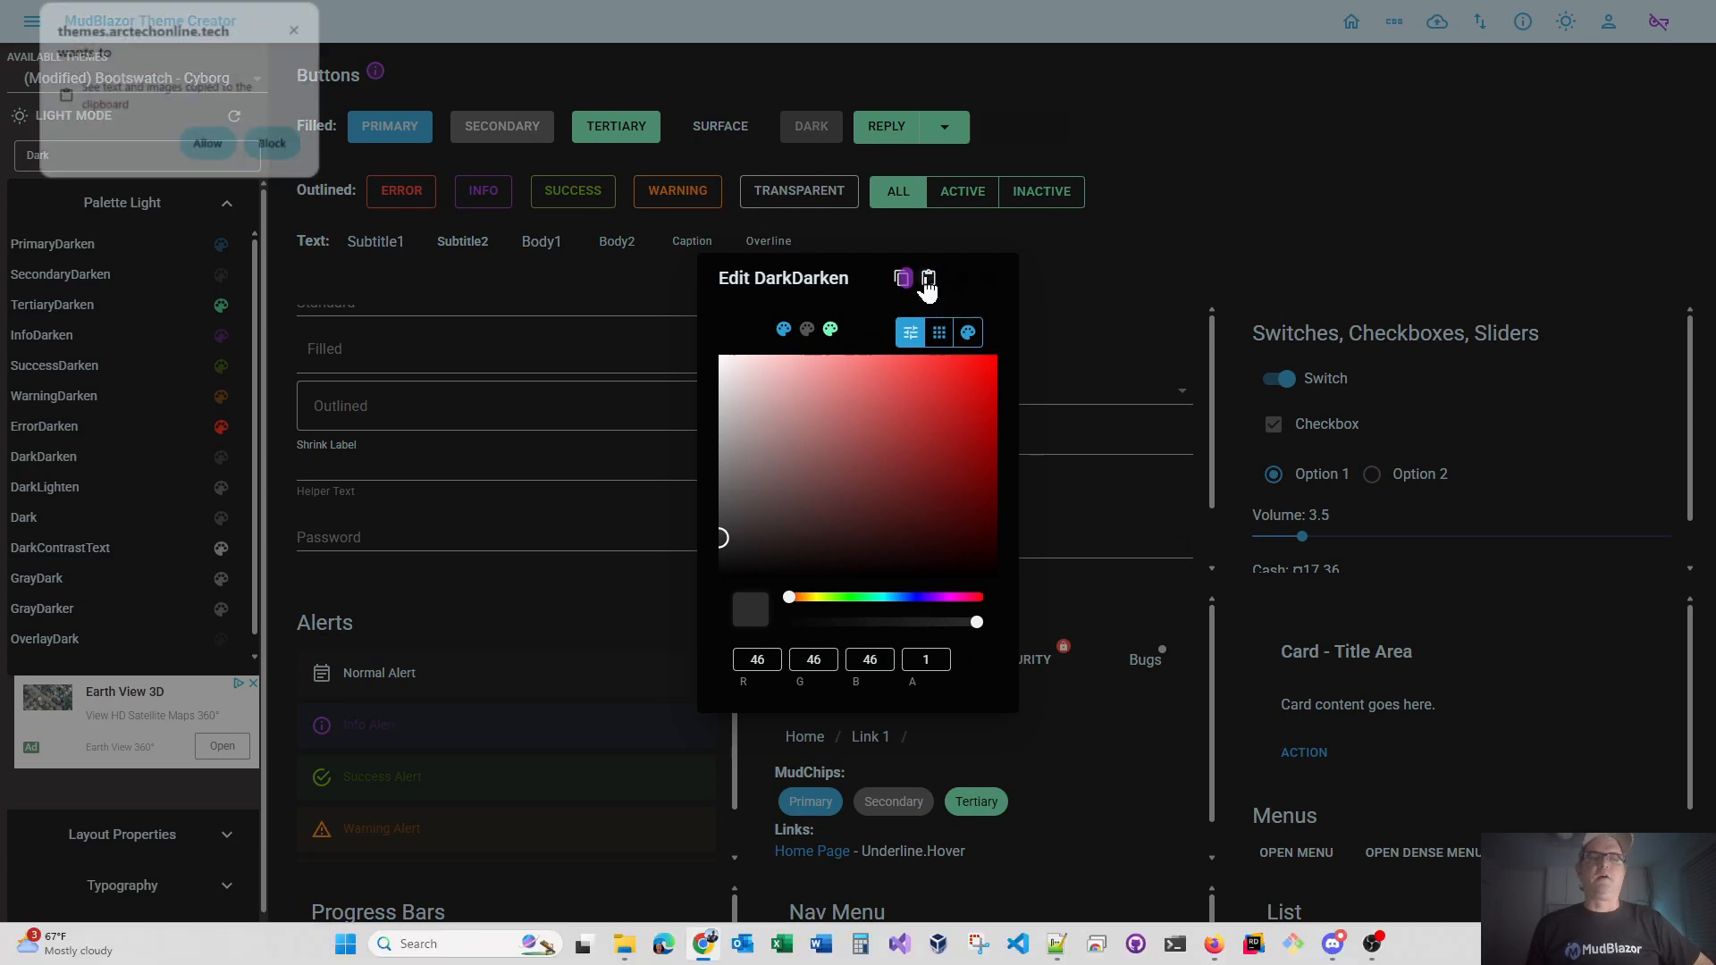
{"action": "left_click", "coordinate": [208, 146]}
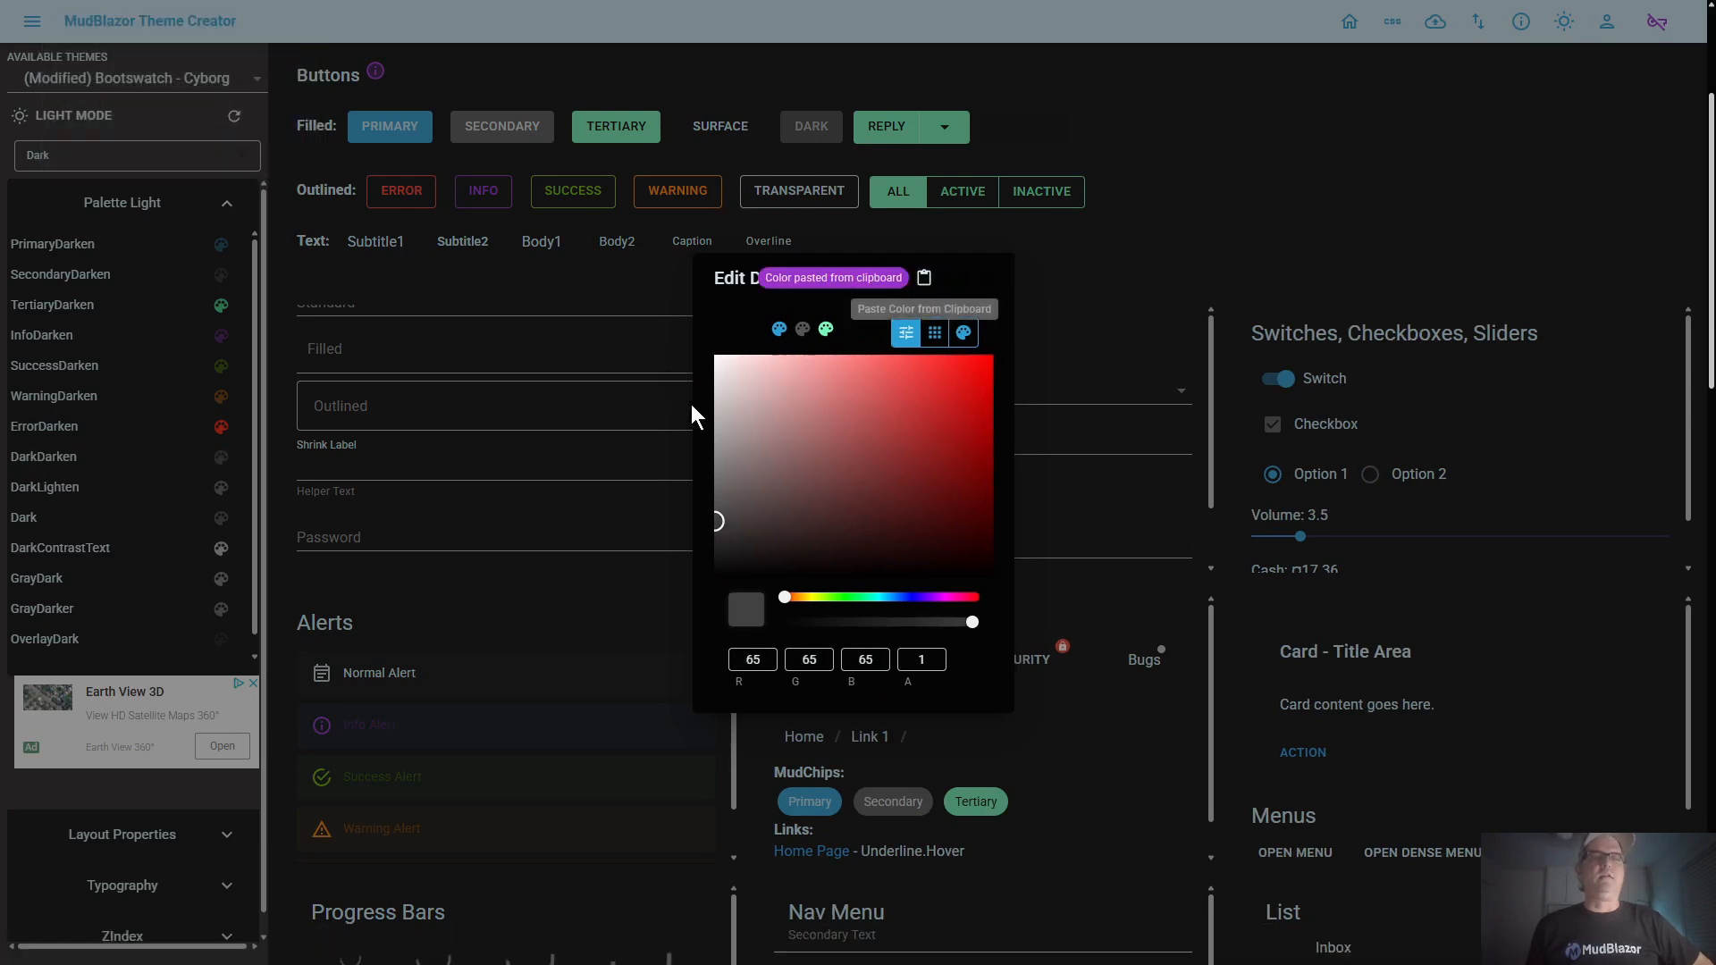
{"action": "left_click", "coordinate": [752, 553]}
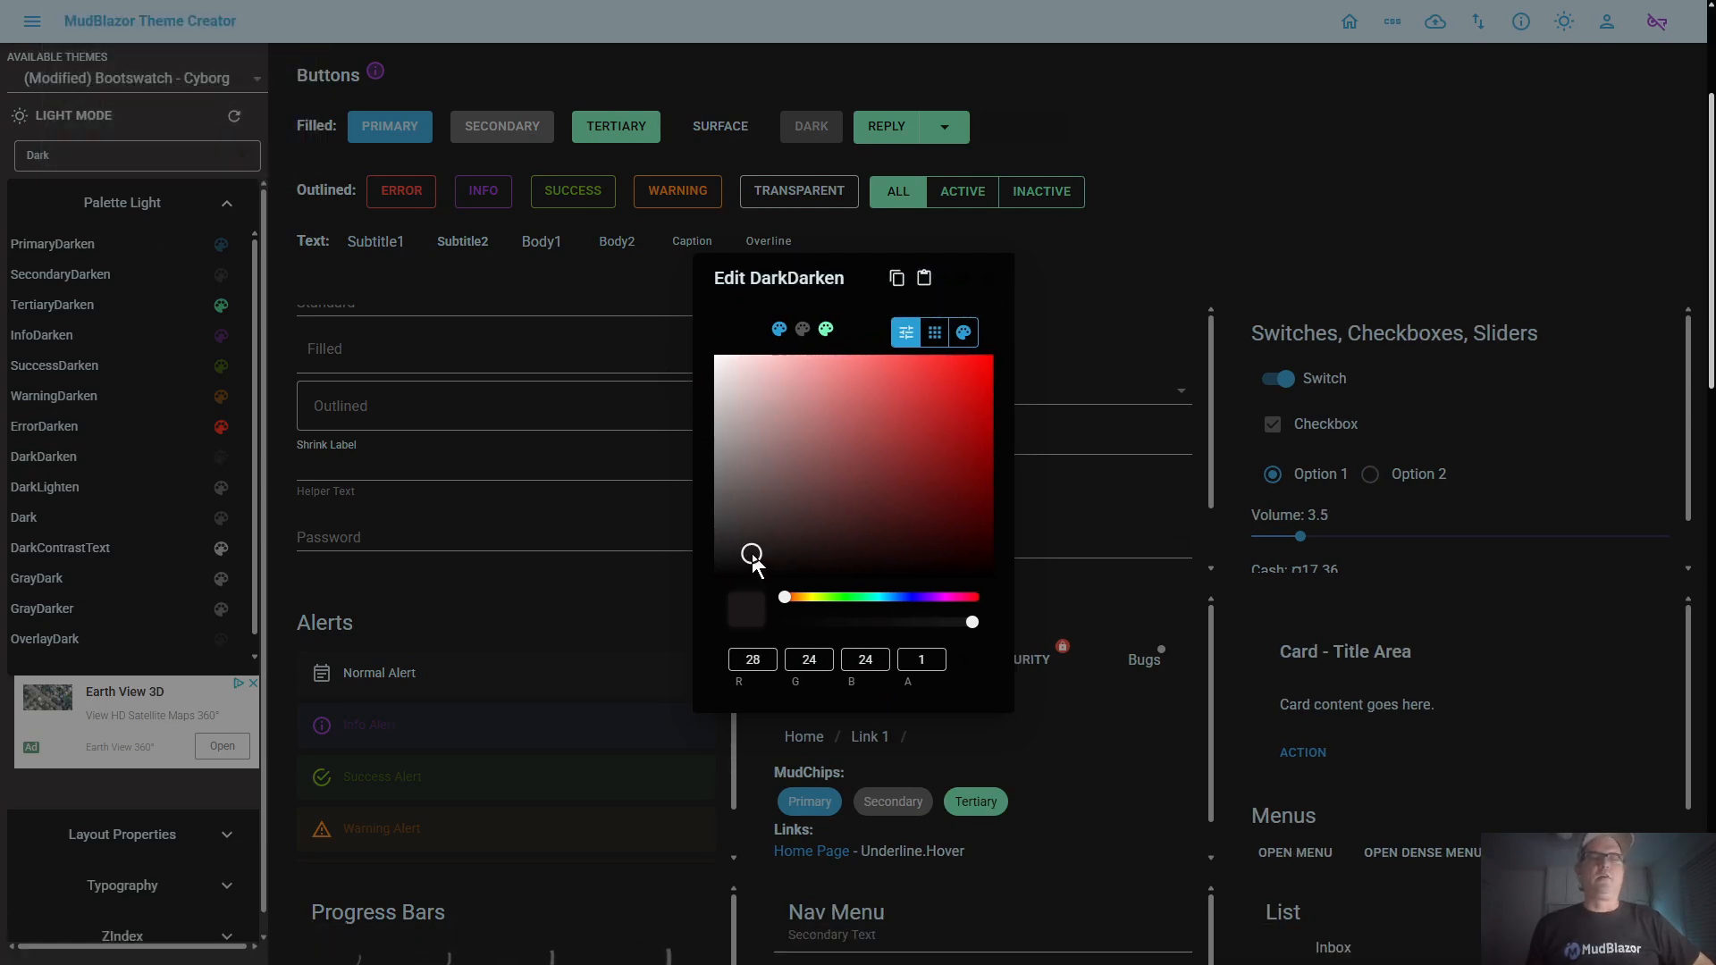
{"action": "left_click", "coordinate": [955, 284]}
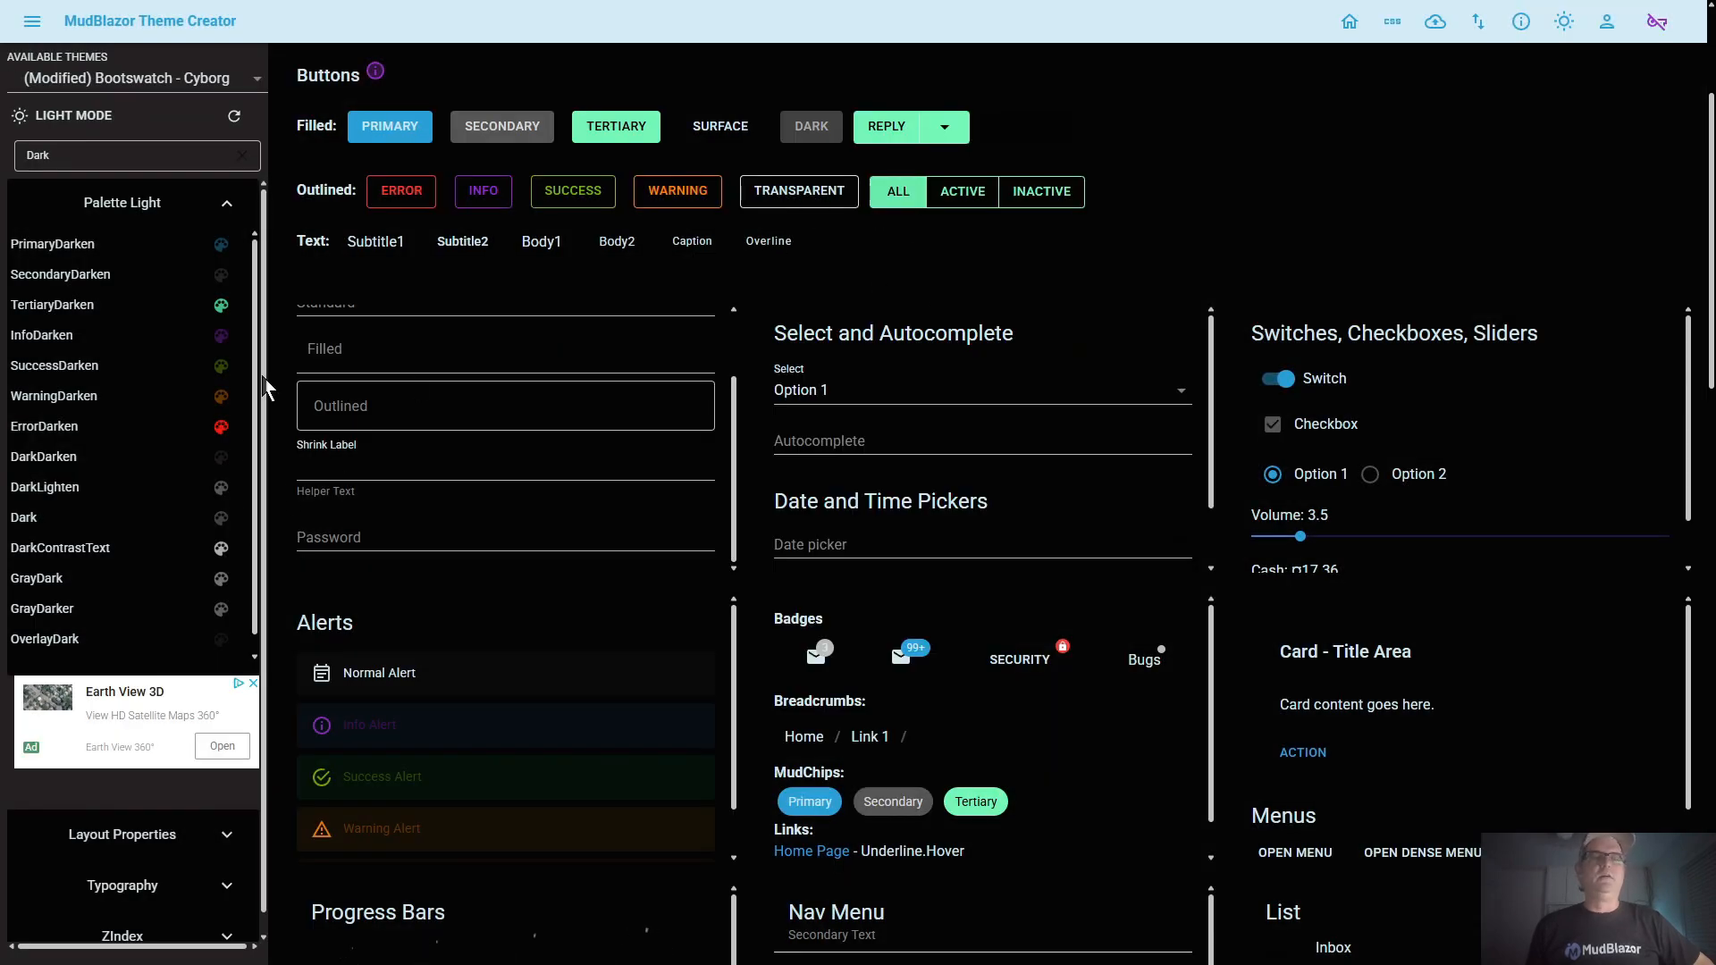
Paste the copied Dark color into DarkLighten, lighten it to a lighter gray, and save the change
{"action": "left_click", "coordinate": [80, 490]}
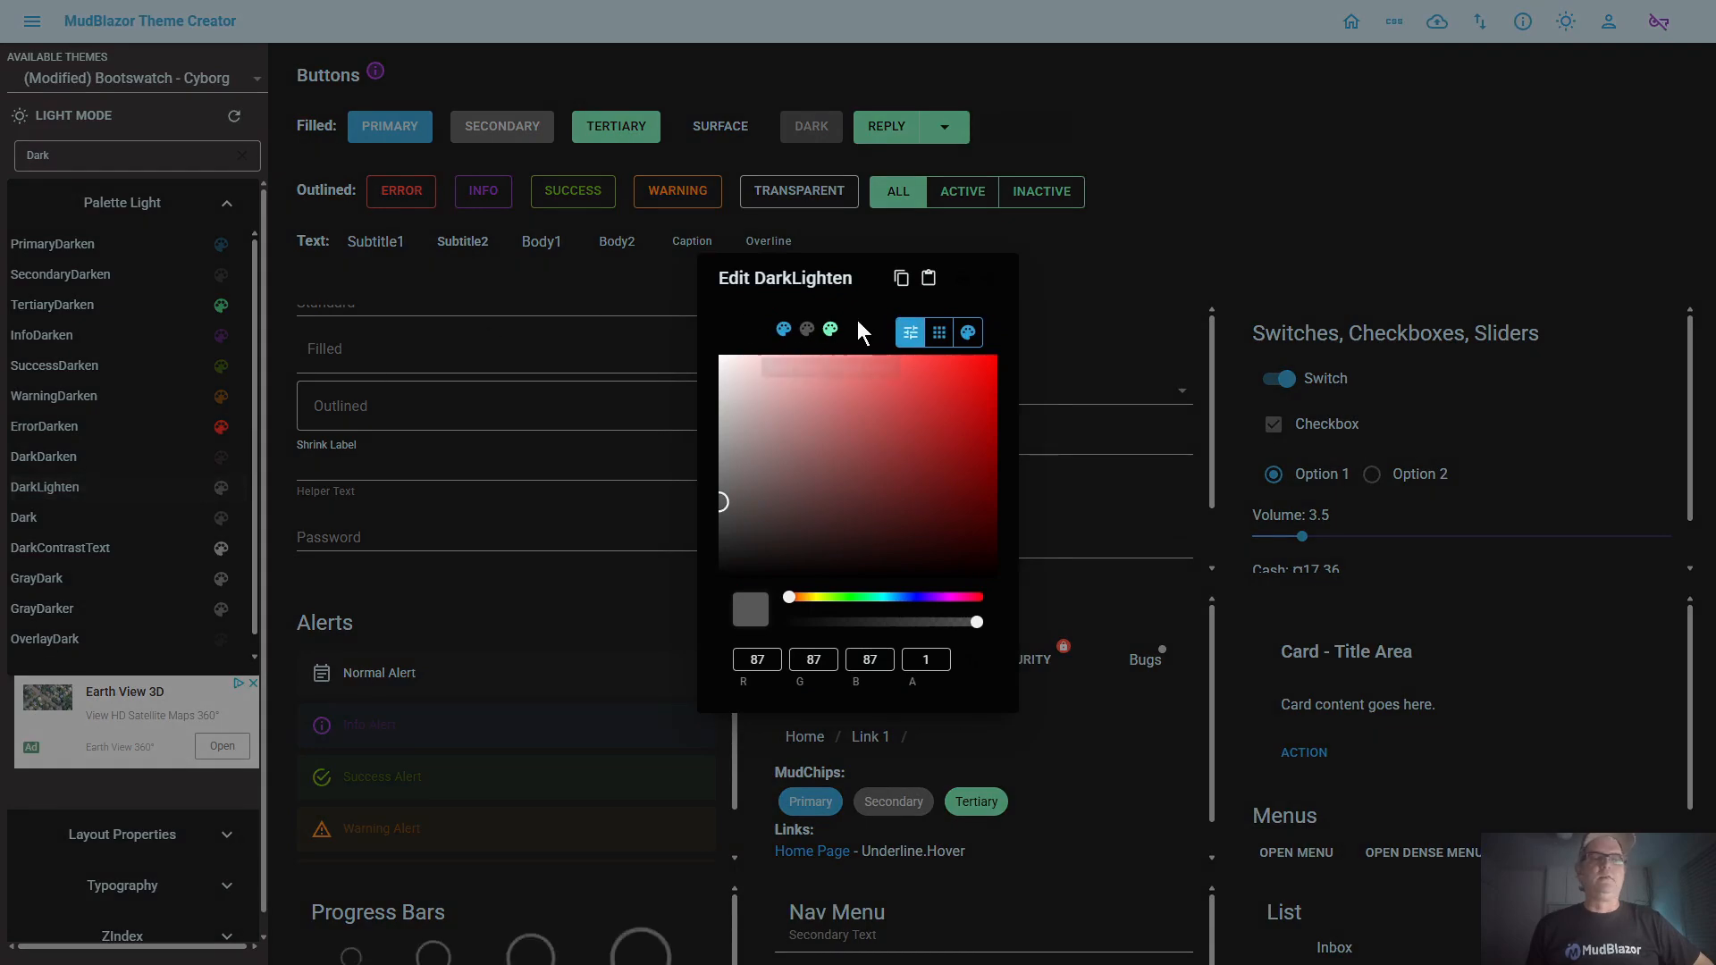
{"action": "left_click", "coordinate": [928, 280]}
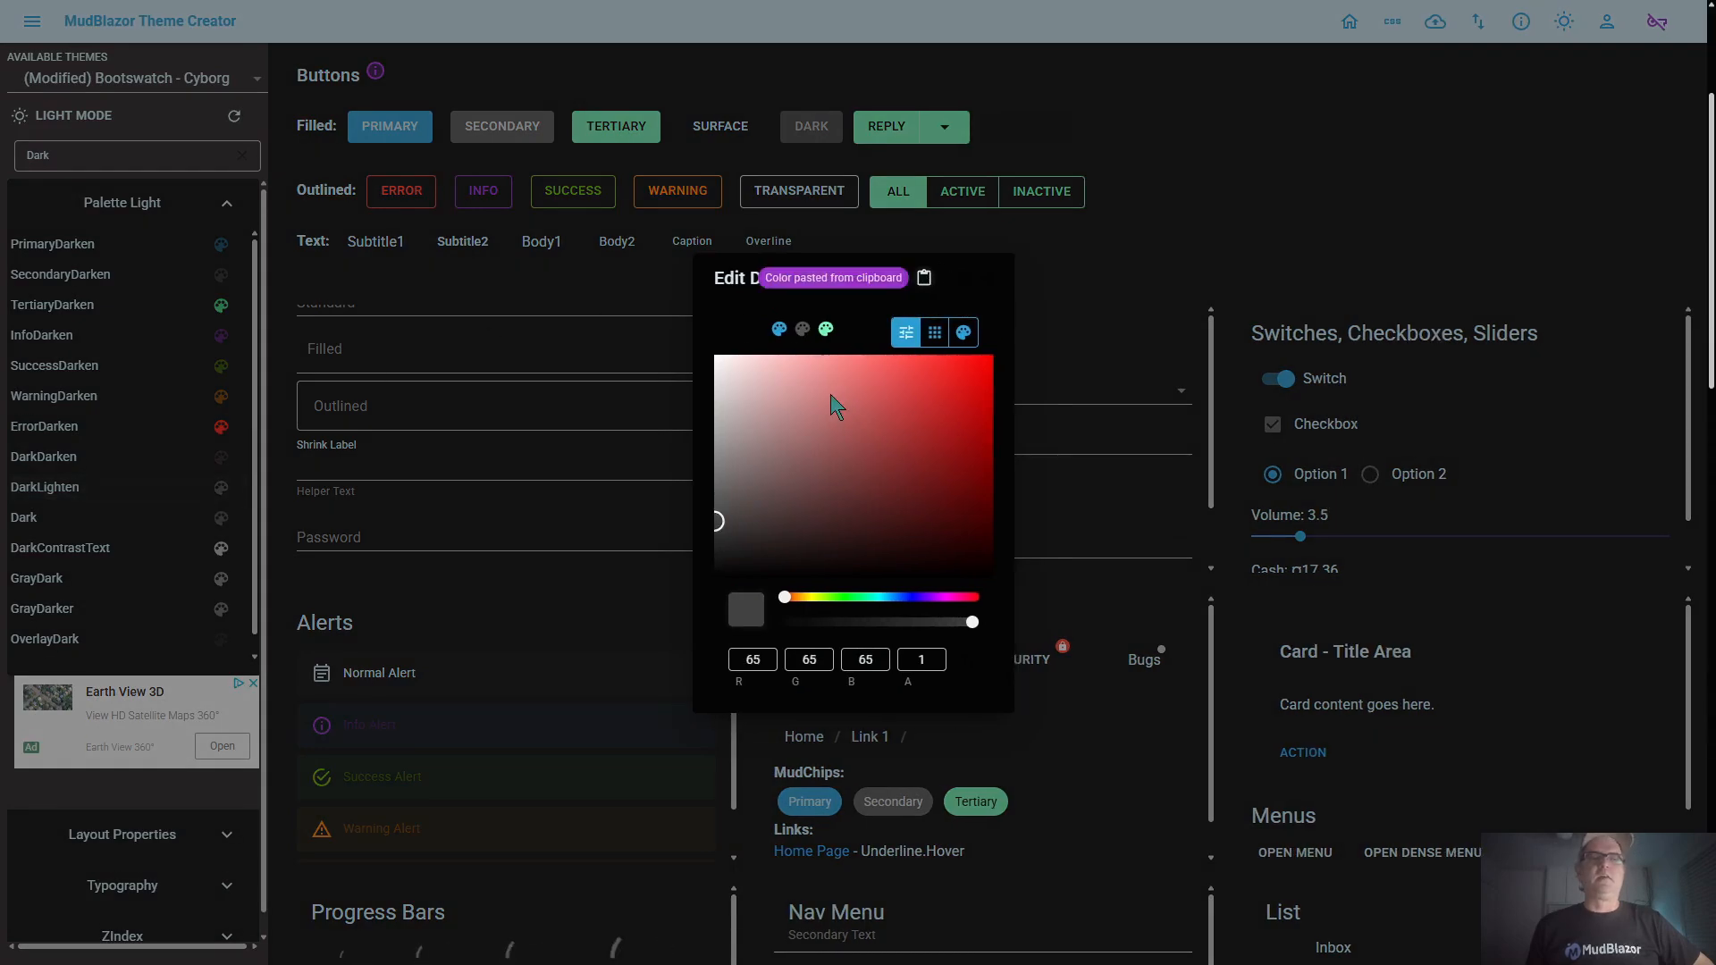
{"action": "left_click", "coordinate": [720, 465]}
{"action": "left_click", "coordinate": [956, 277]}
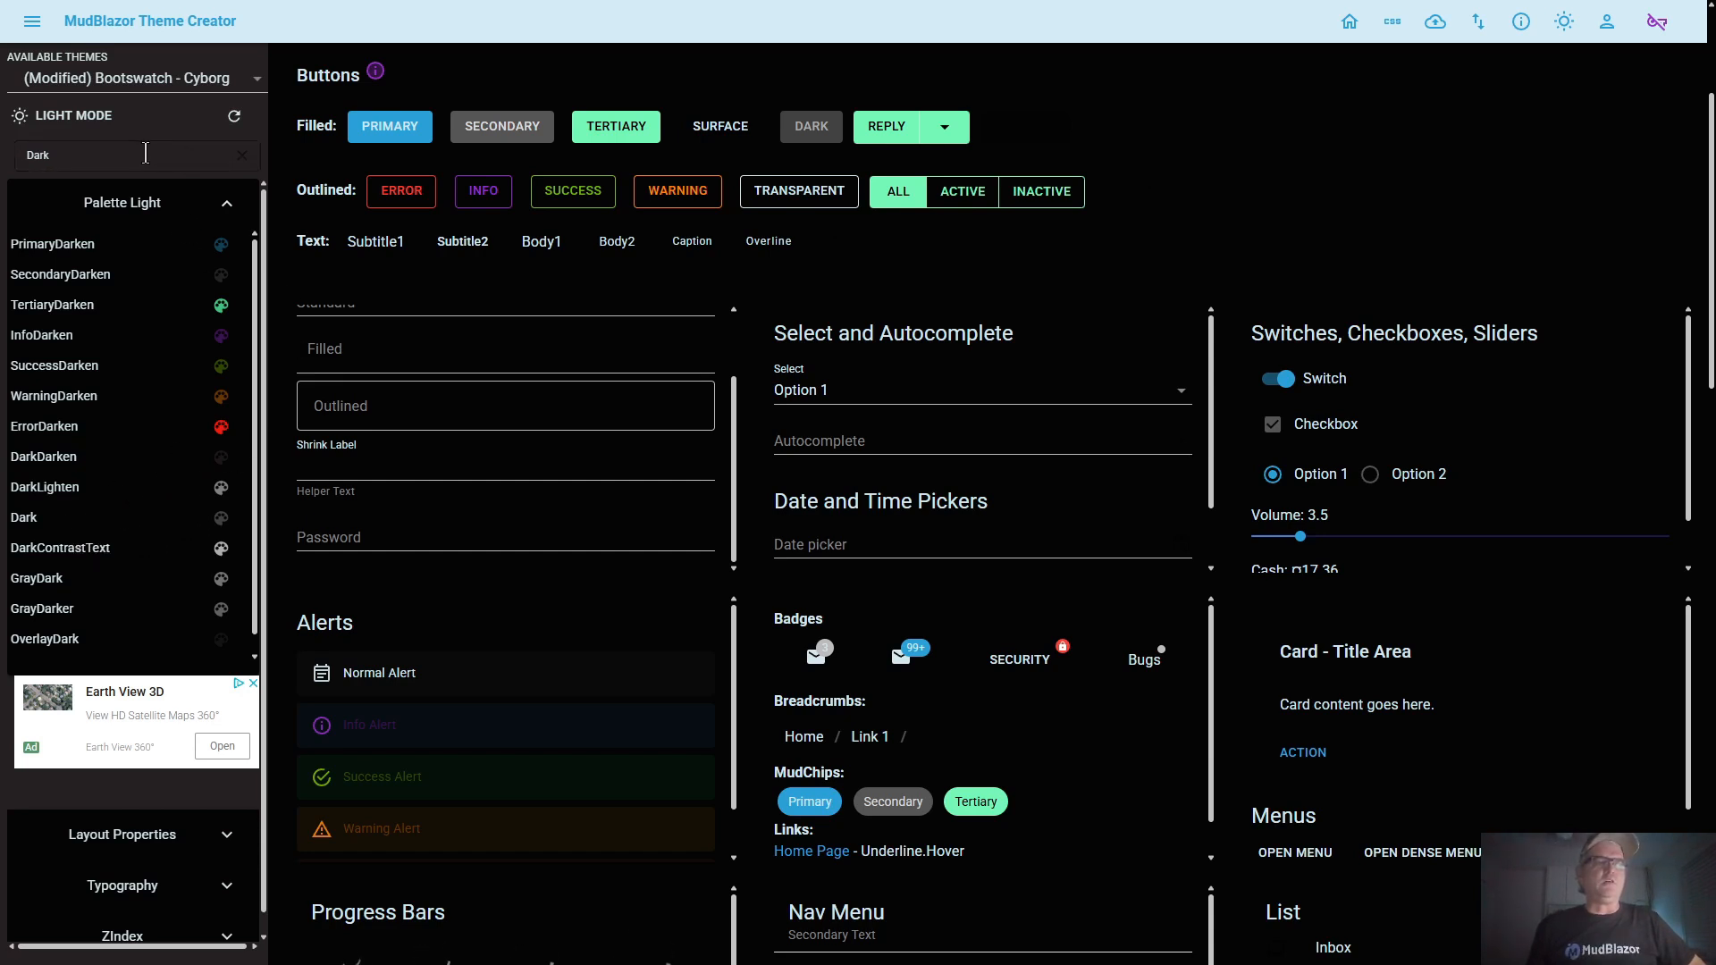
Clear the palette filter, then view the Primary color and close its editor without changes
{"action": "left_click", "coordinate": [242, 156]}
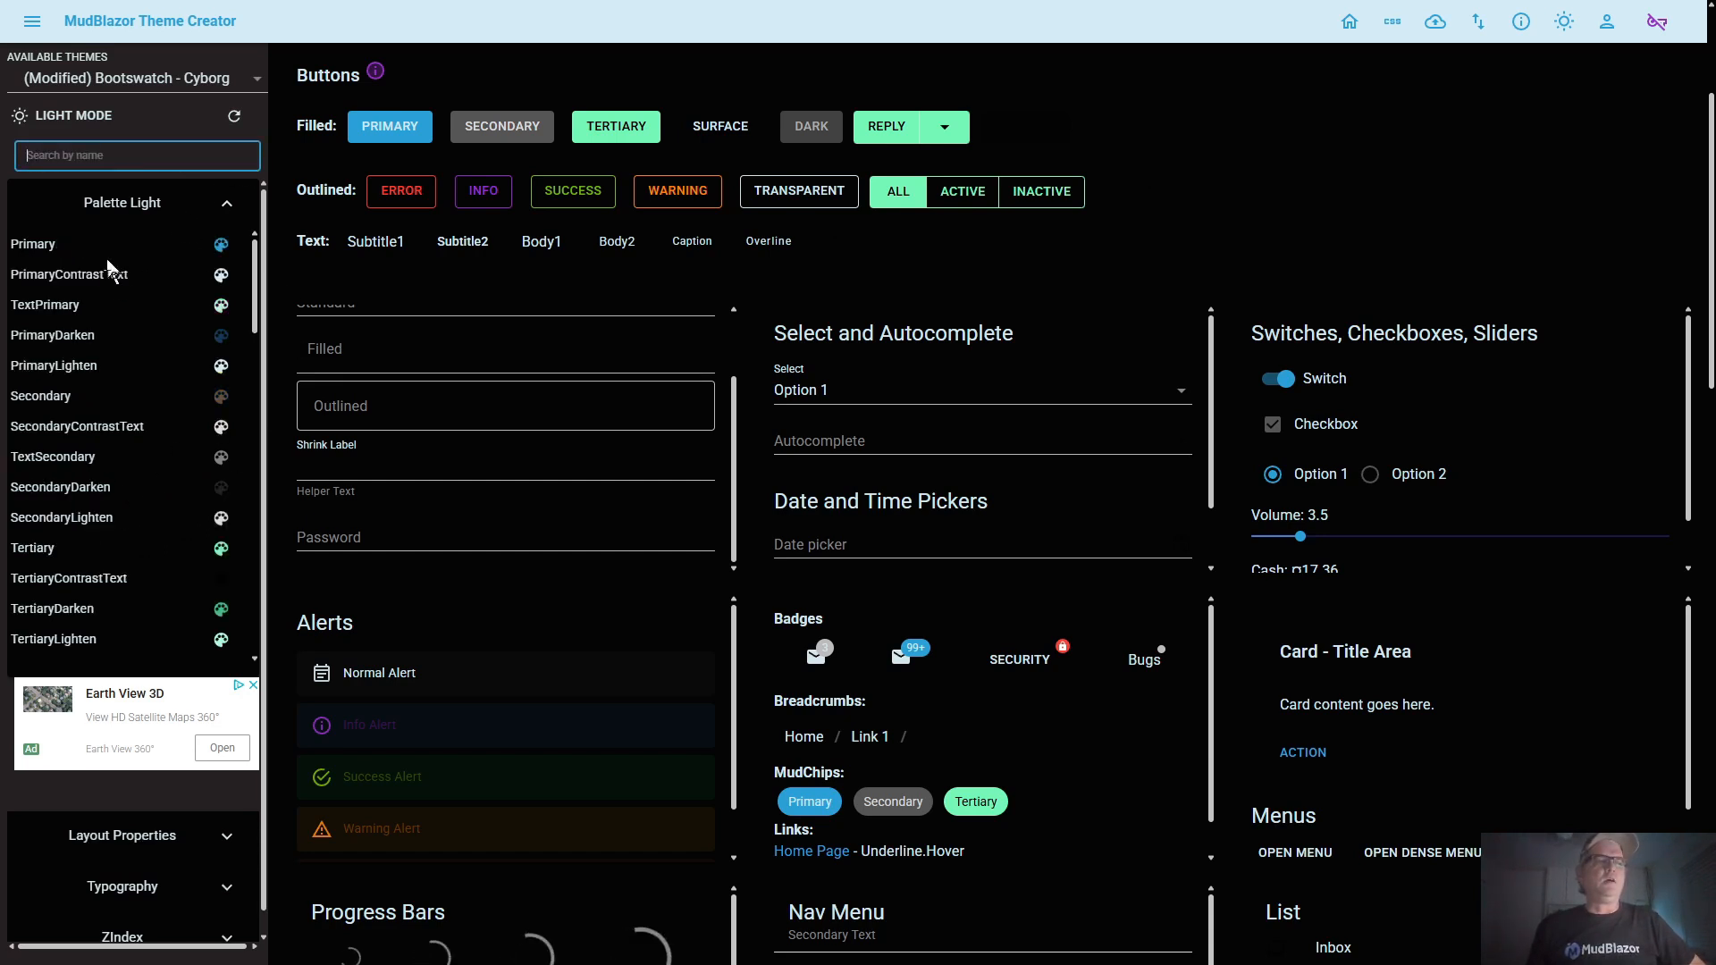
{"action": "left_click", "coordinate": [106, 249]}
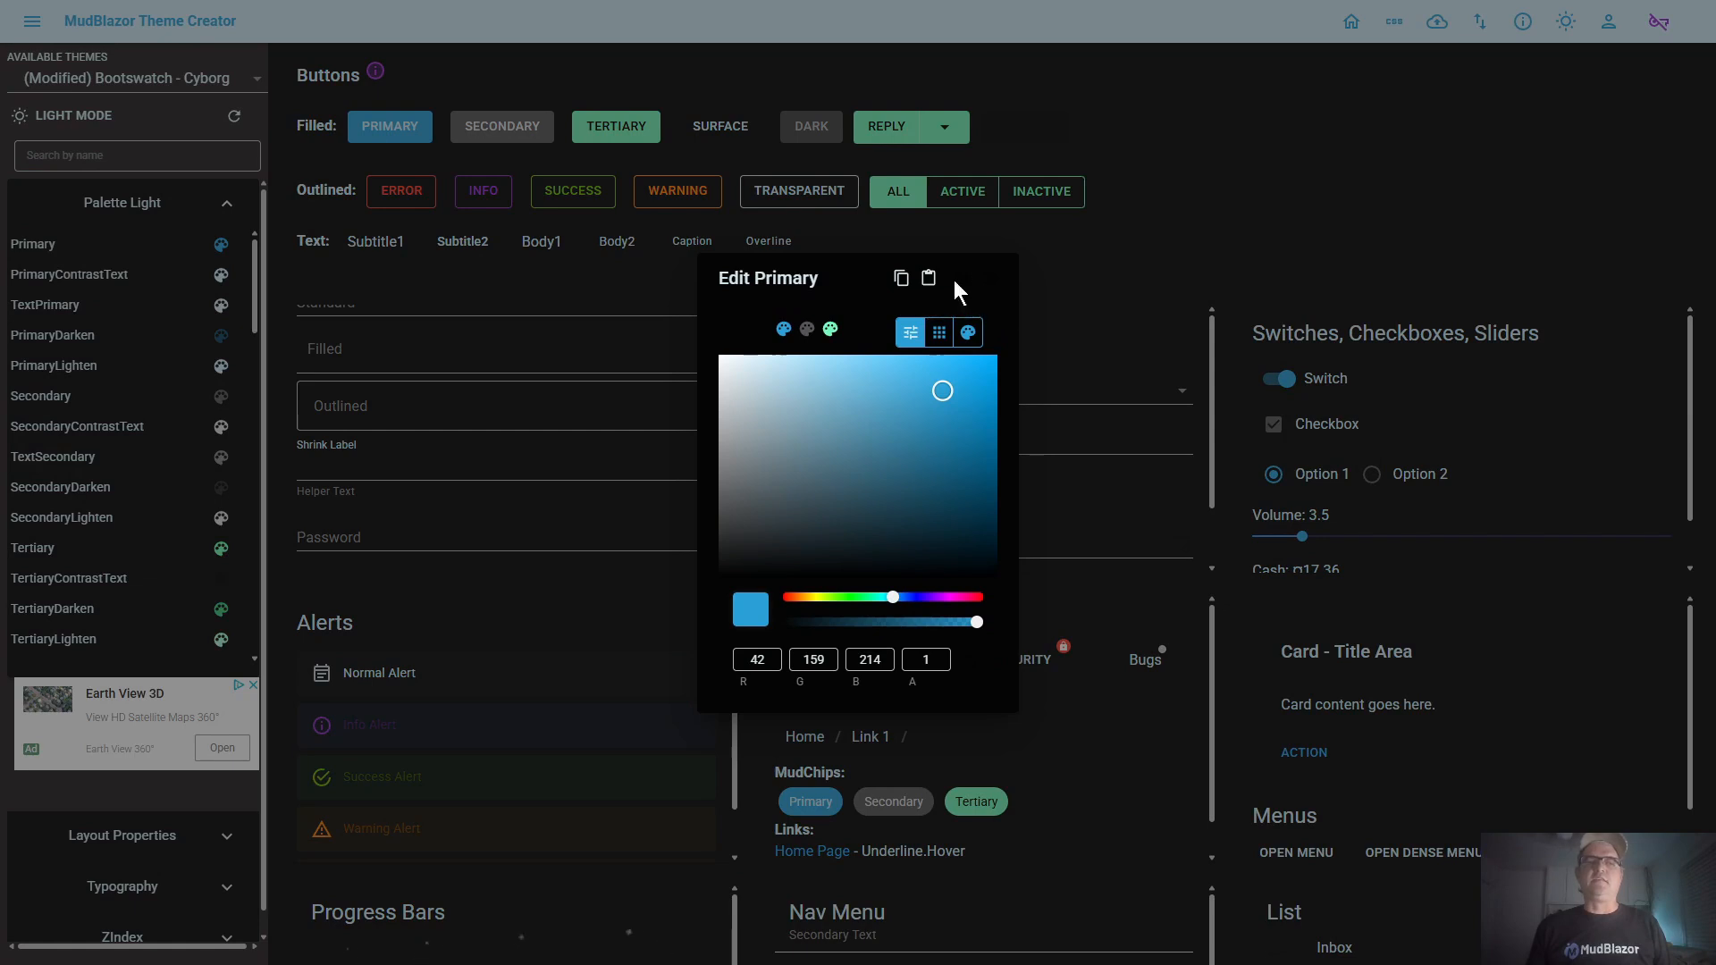
{"action": "left_click", "coordinate": [166, 117]}
Filter the palette by "action" and lighten the ActionDefault color to about RGB 191, 177, 177, keeping its 0.54 alpha
{"action": "left_click", "coordinate": [85, 143]}
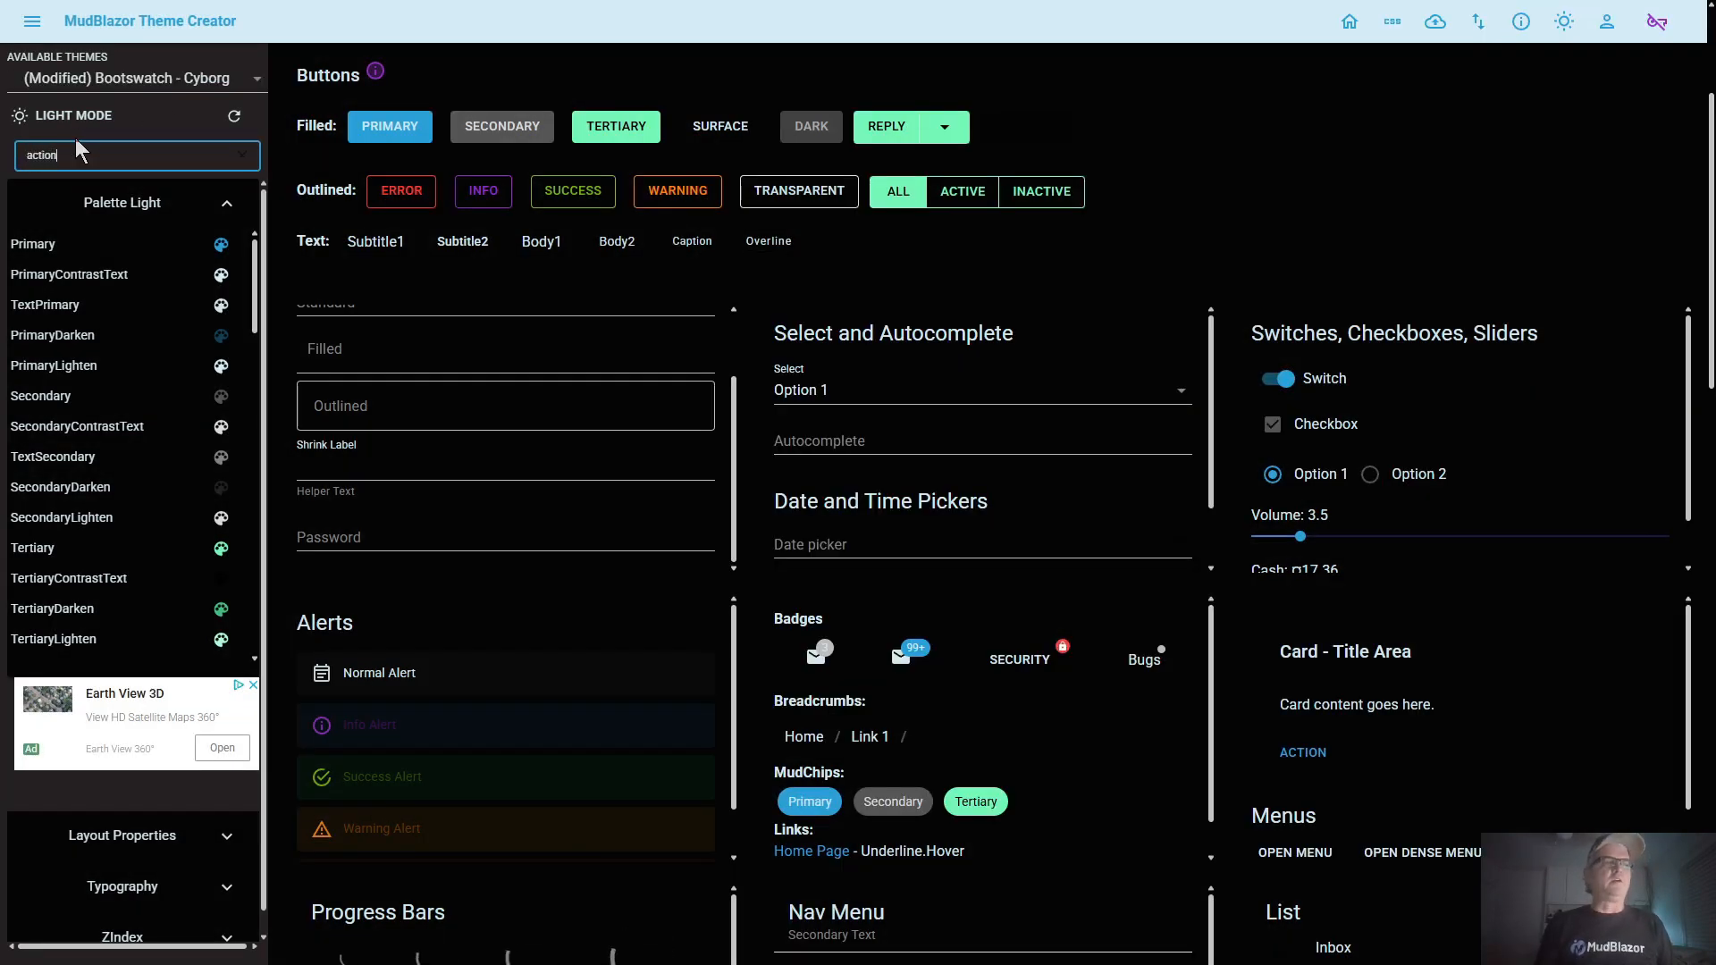
{"action": "left_click", "coordinate": [73, 247]}
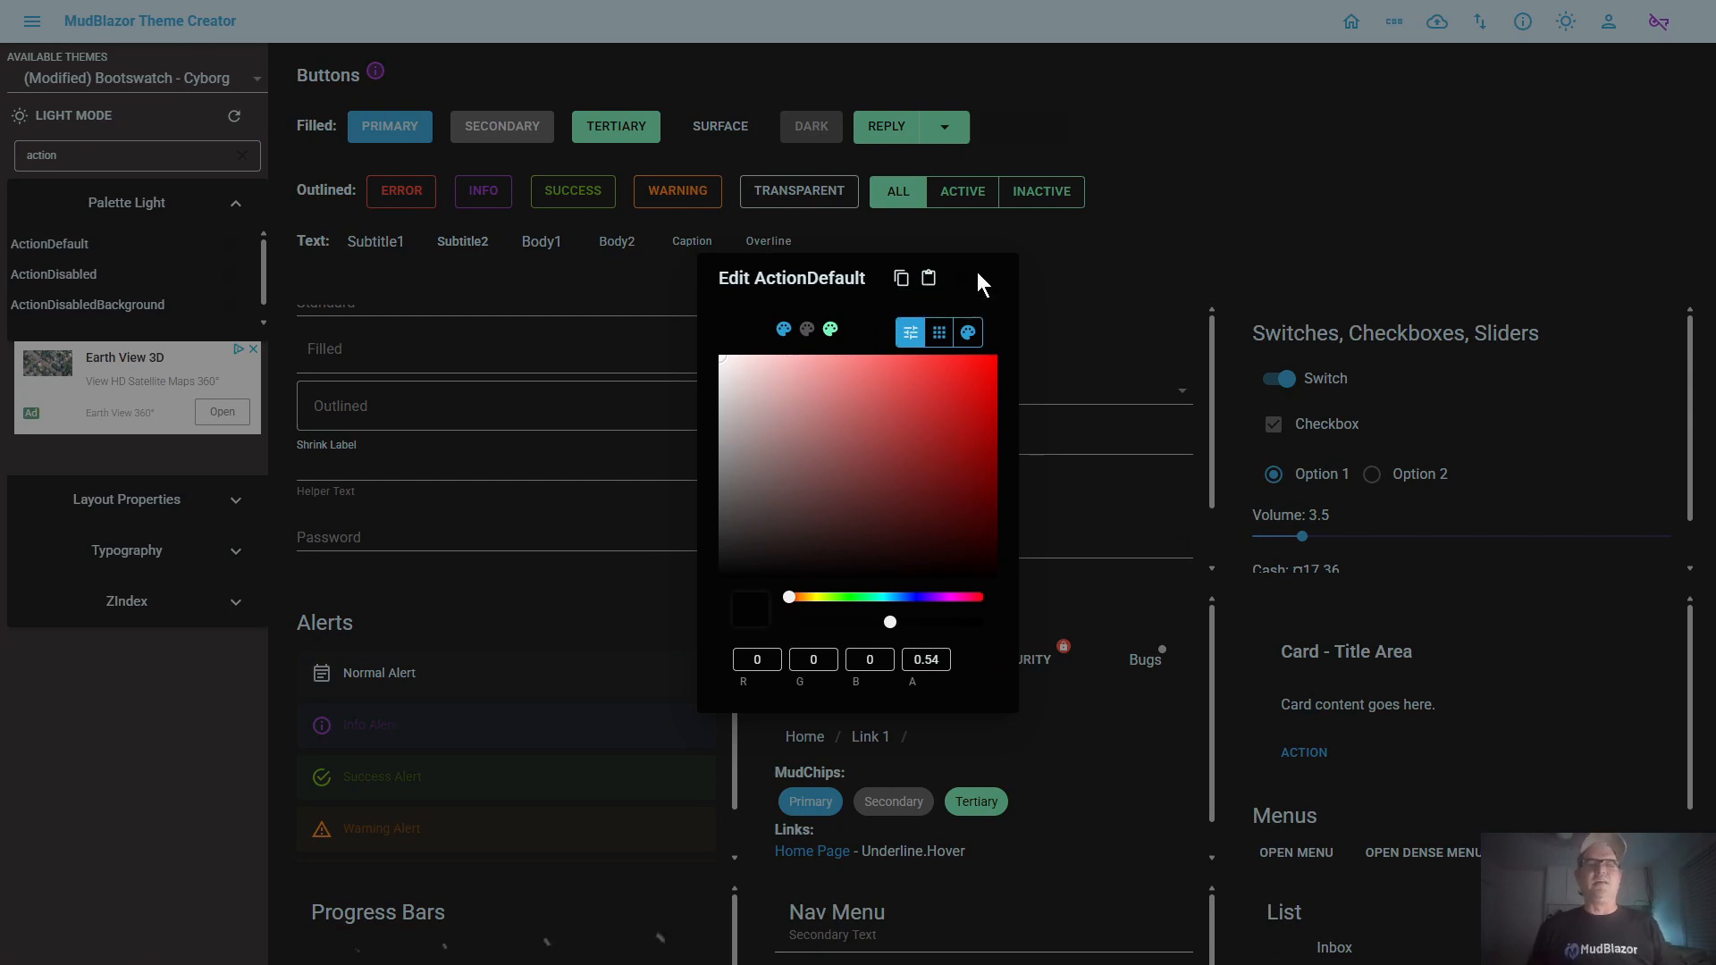
{"action": "left_click", "coordinate": [728, 438]}
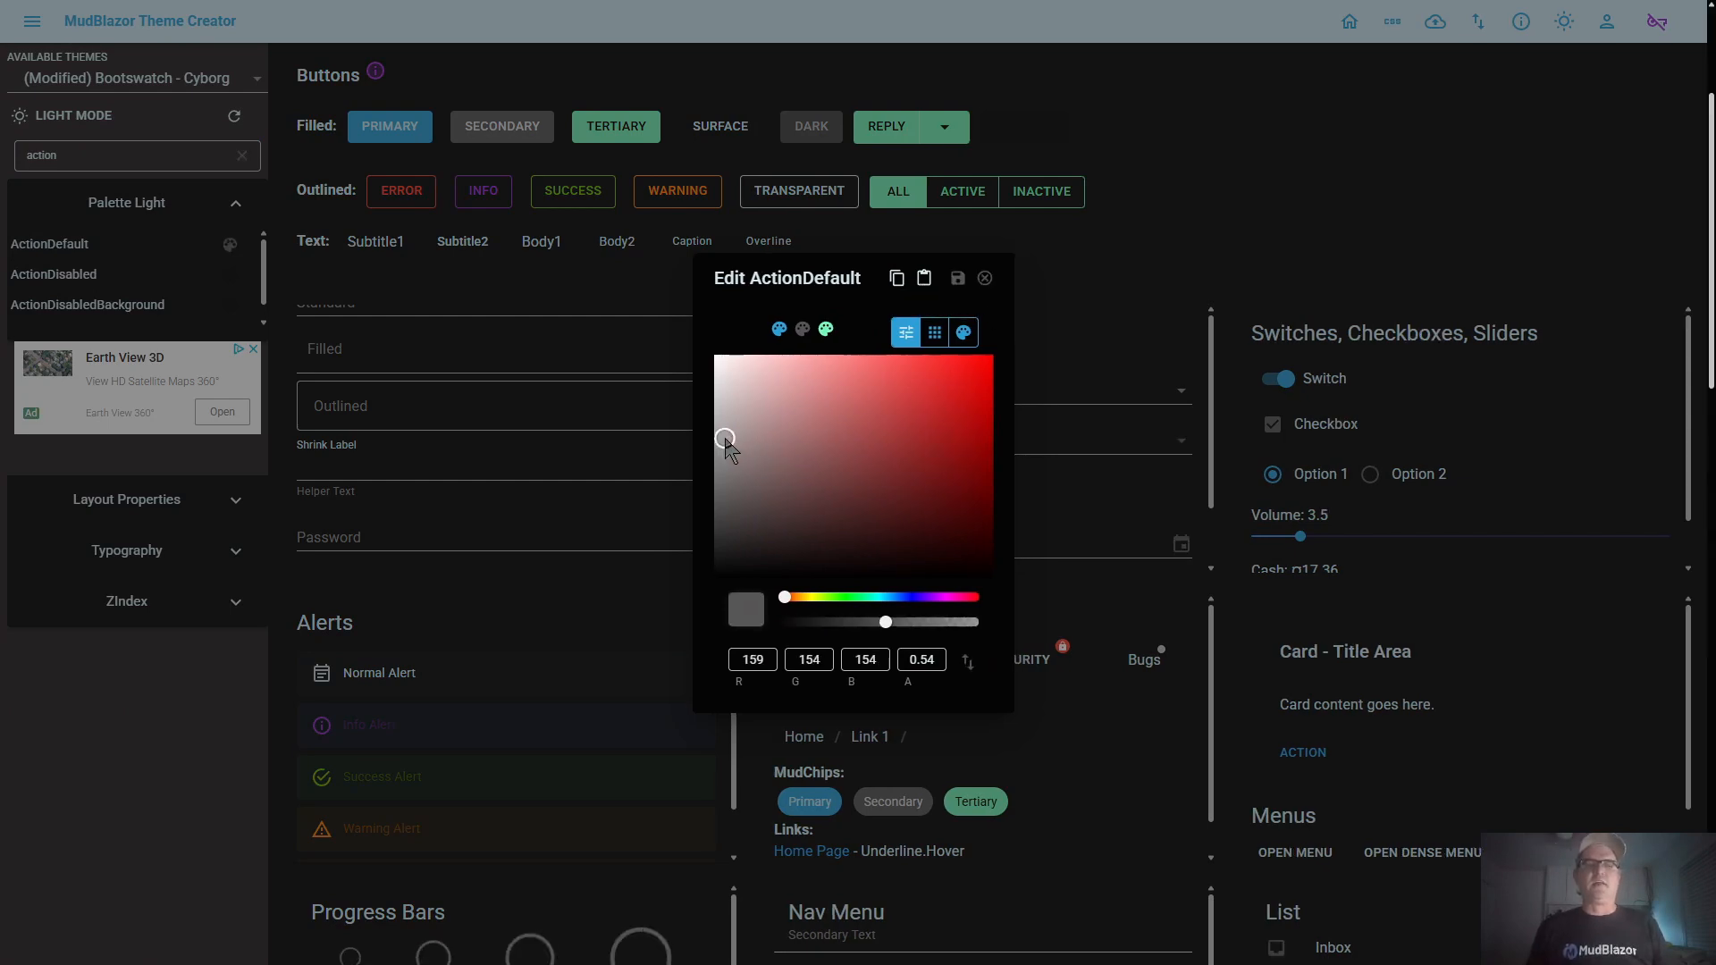
{"action": "left_click", "coordinate": [718, 367]}
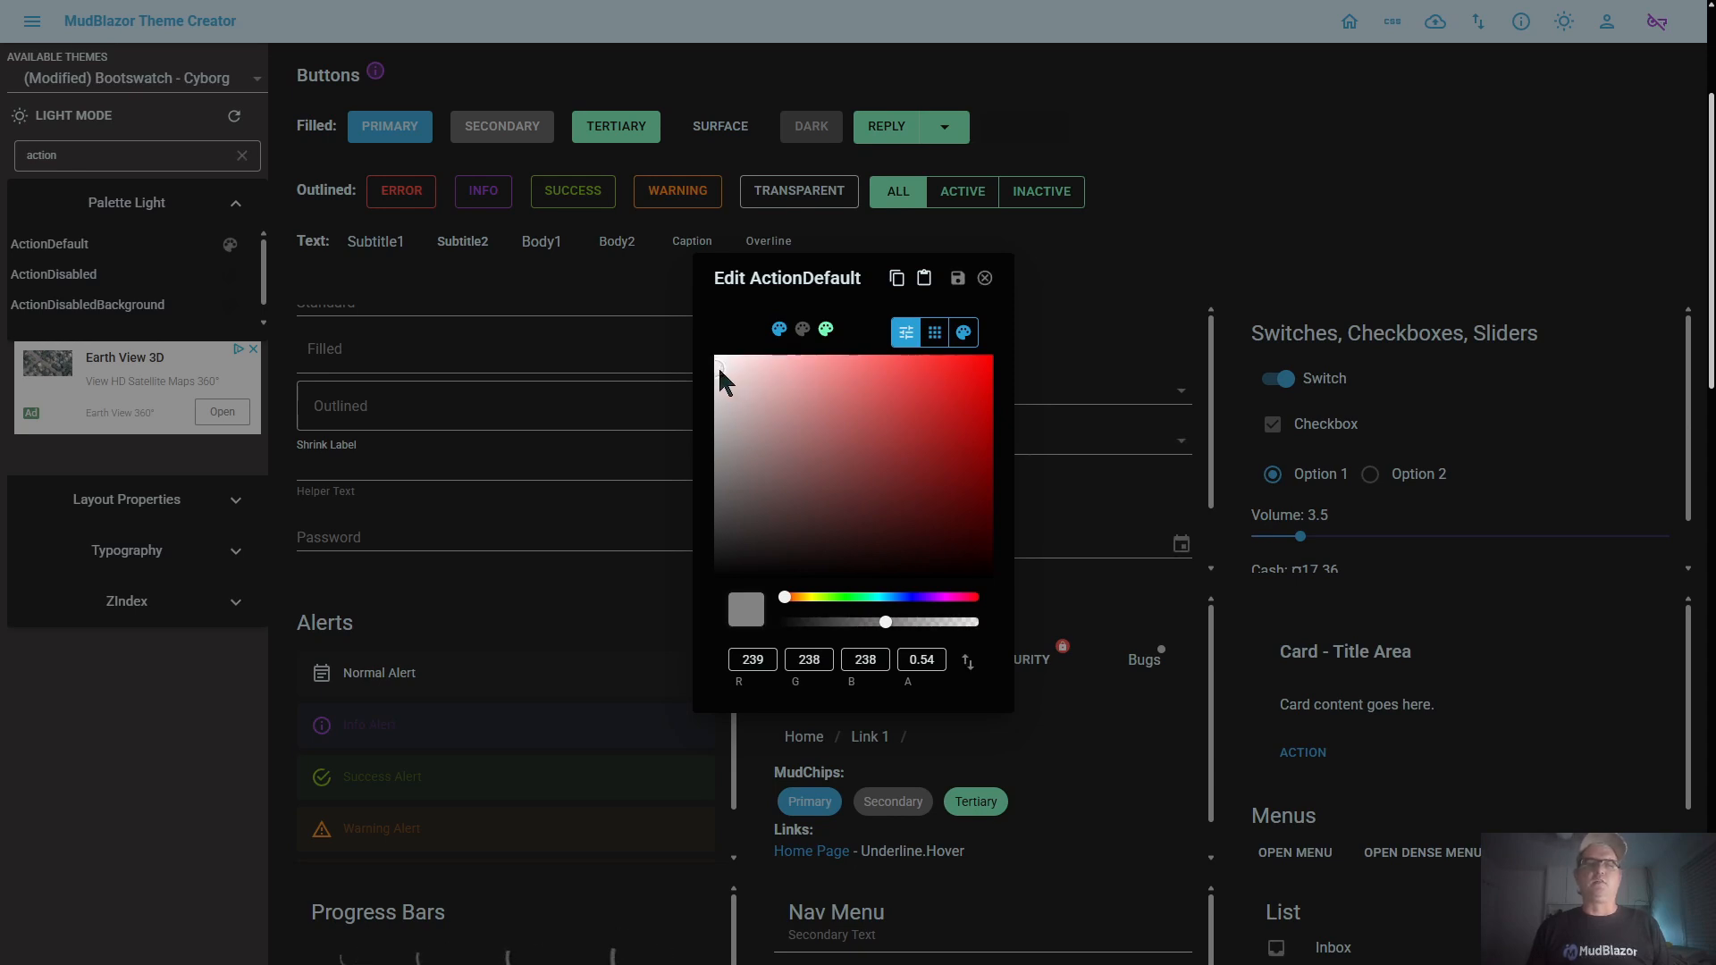
{"action": "mouse_move", "coordinate": [720, 370]}
{"action": "left_mouse_down"}
{"action": "mouse_move", "coordinate": [766, 412]}
{"action": "mouse_move", "coordinate": [755, 442]}
{"action": "mouse_move", "coordinate": [731, 395]}
{"action": "left_mouse_up"}
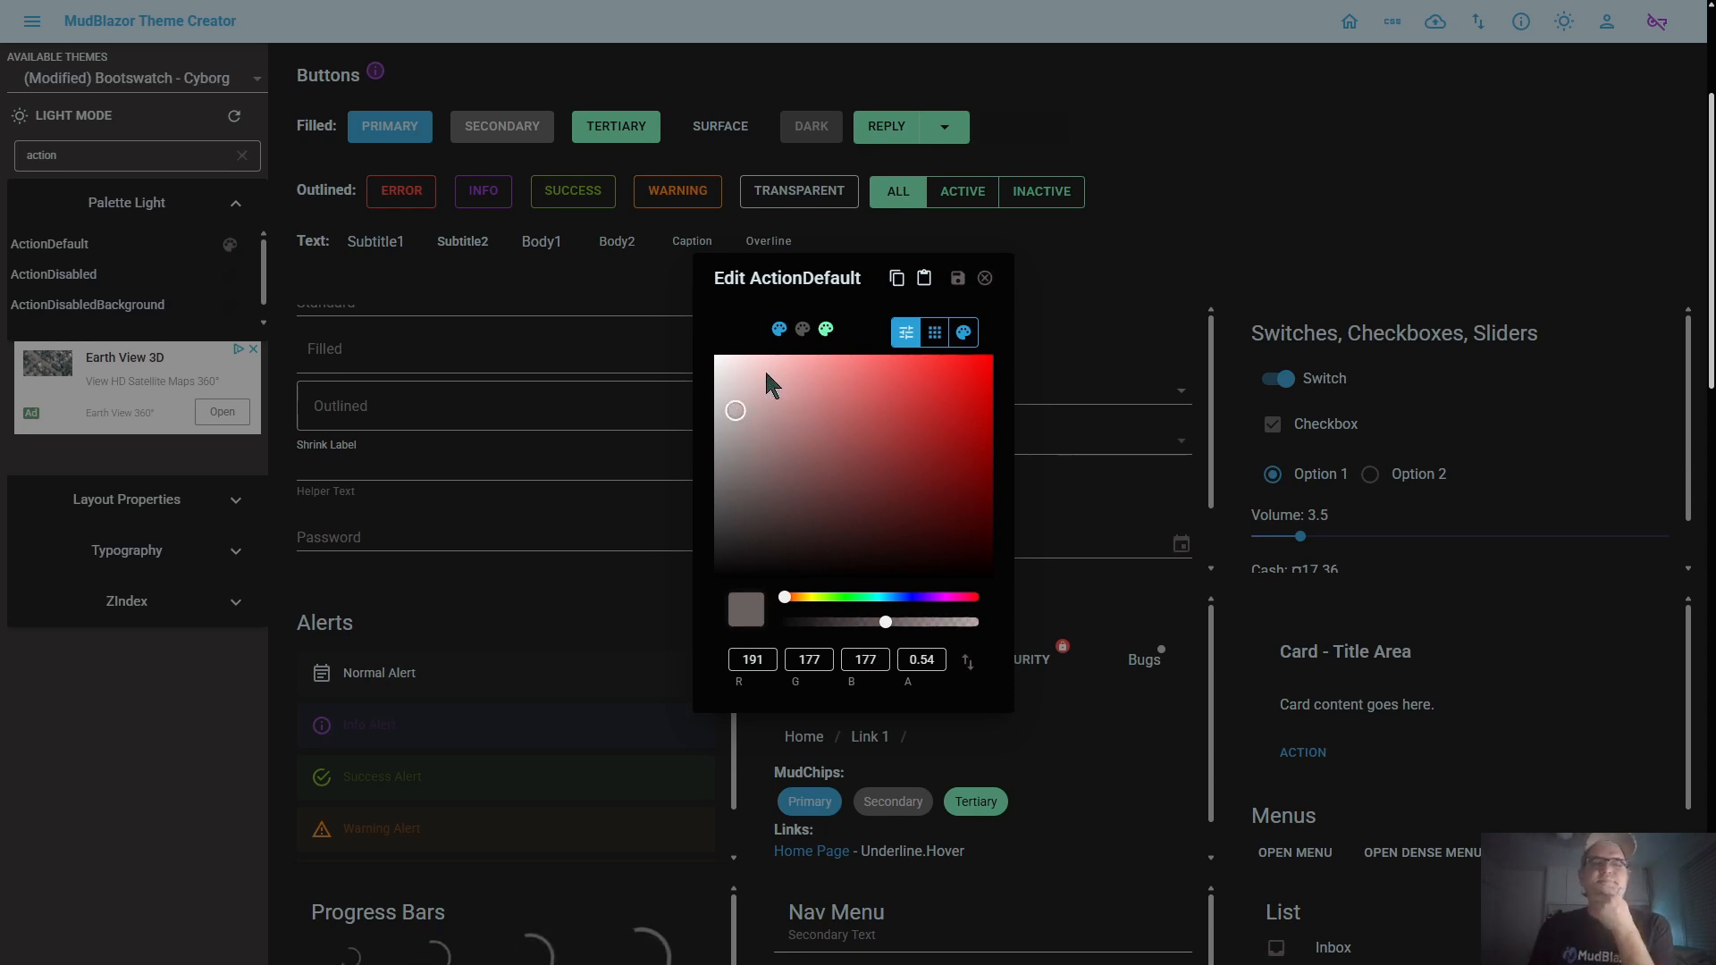
Inspect the paste icon of the ActionDefault editor in the browser's developer tools
{"action": "right_click", "coordinate": [922, 280]}
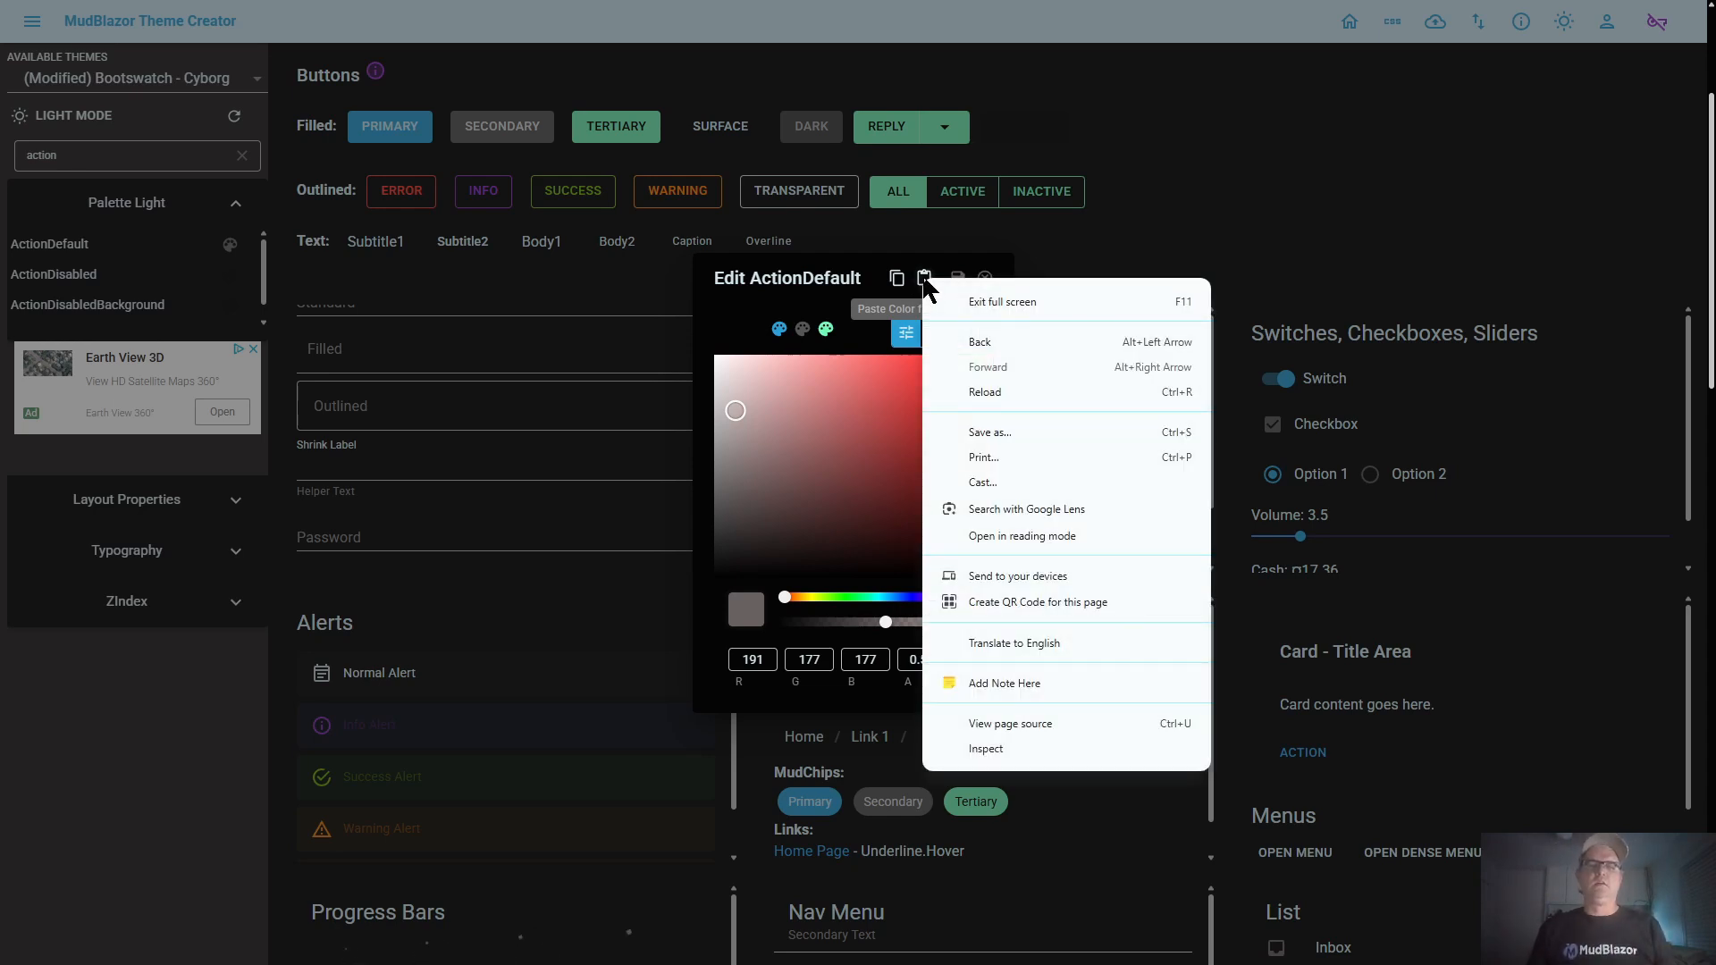
{"action": "left_click", "coordinate": [990, 751]}
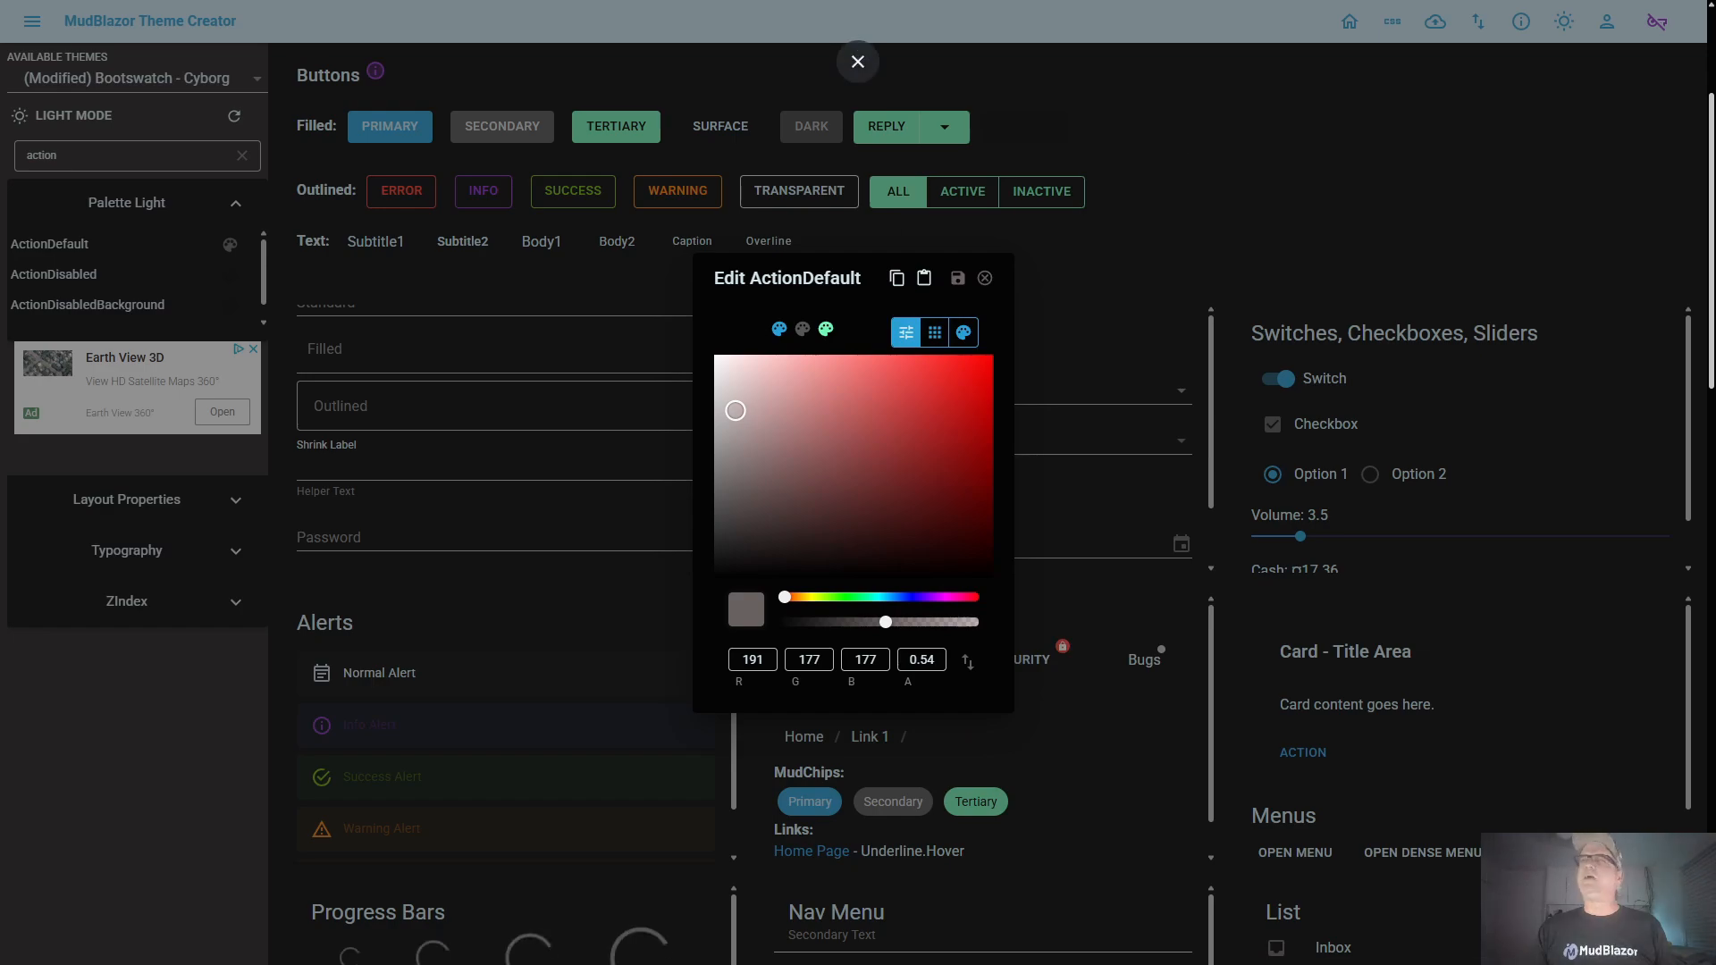
{"action": "left_click_drag", "start_coordinate": [1715, 281], "coordinate": [764, 1]}
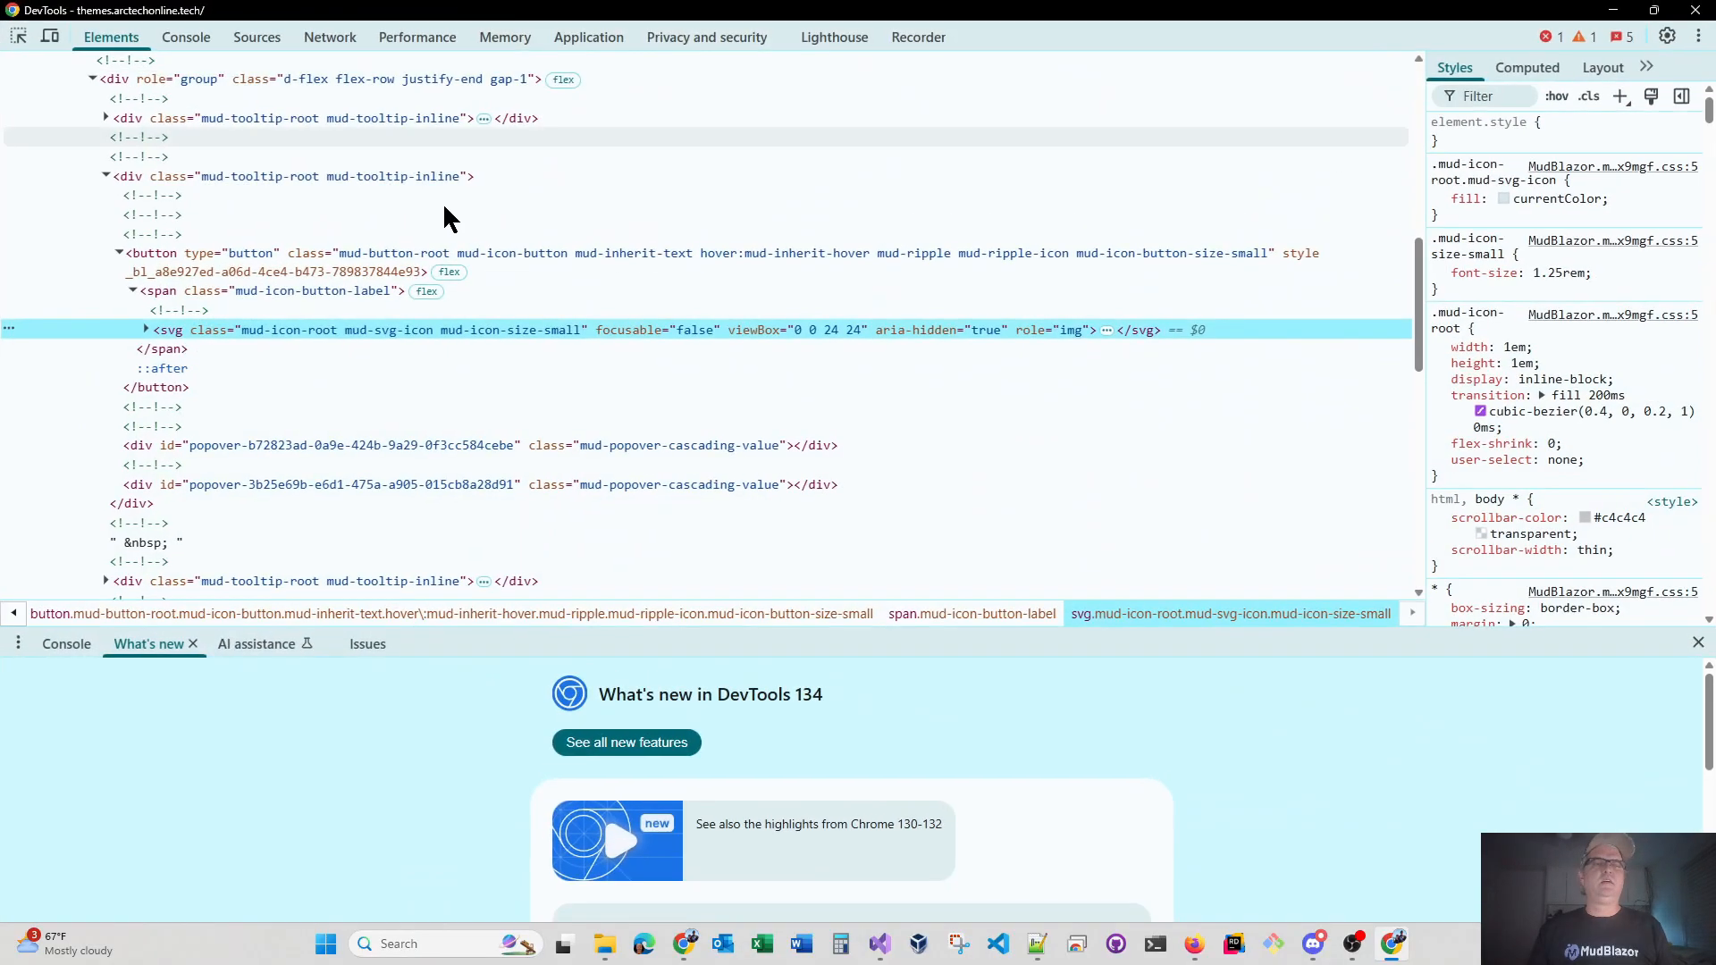
Examine the color styles of the paste button and its parent group, filtering the styles by "color", and close the developer tools
{"action": "left_click", "coordinate": [341, 266]}
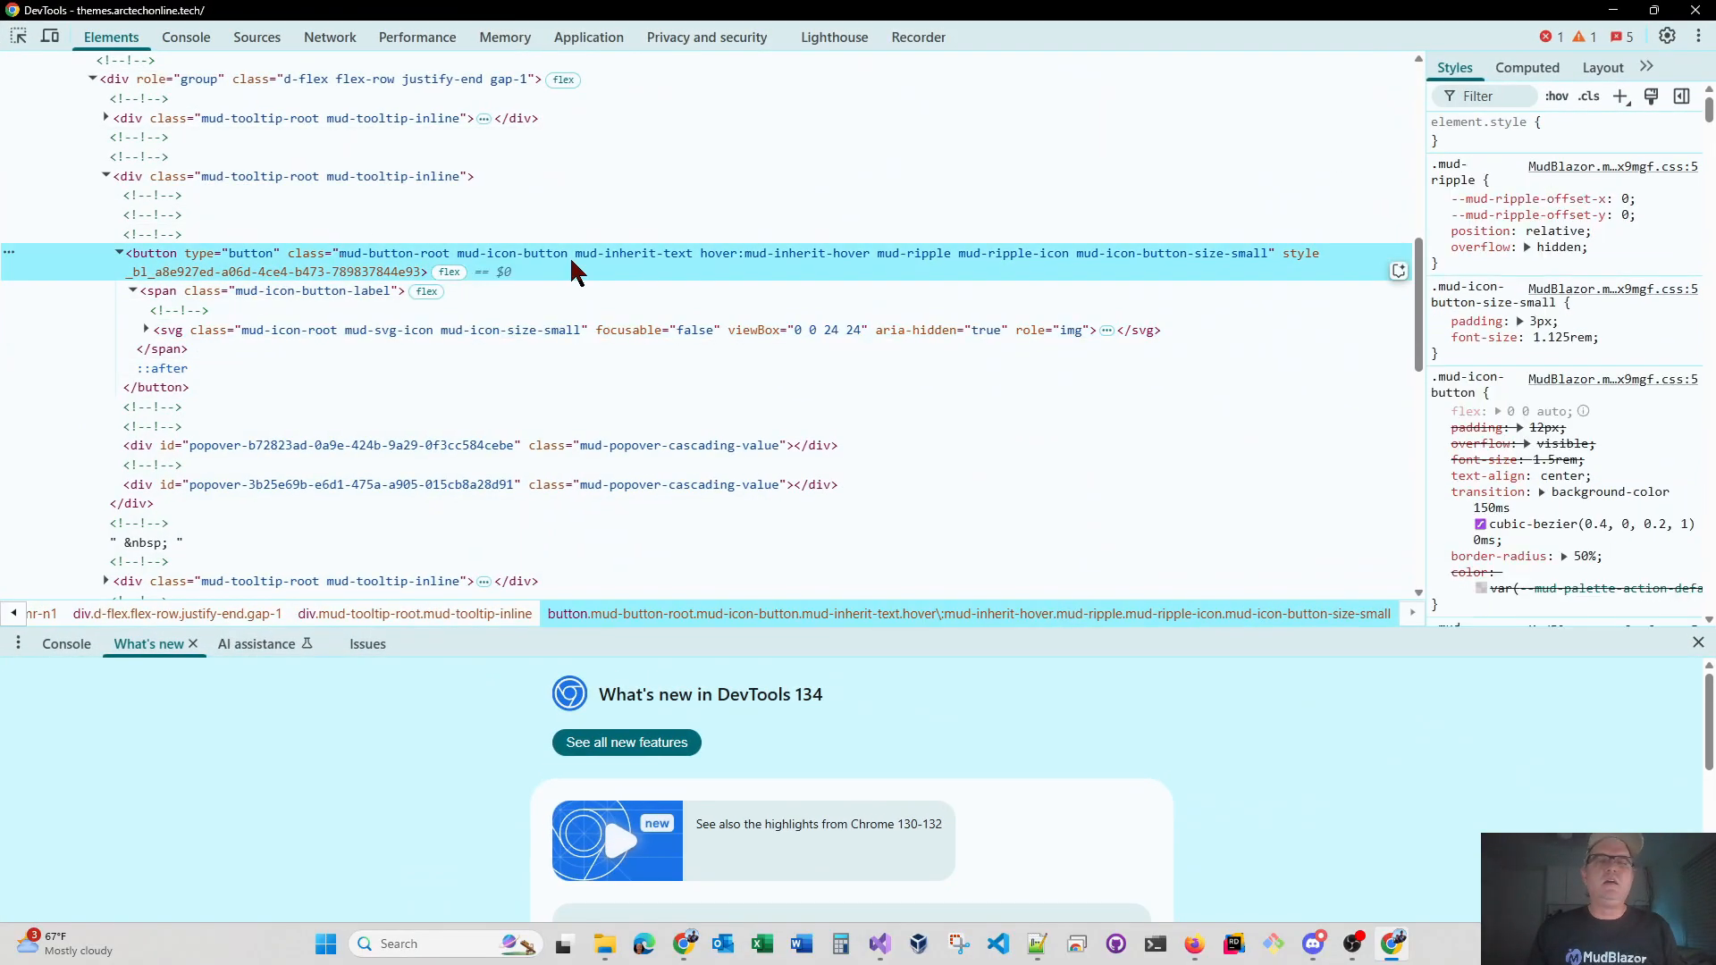
{"action": "scroll", "coordinate": [315, 284], "scroll_direction": "up", "scroll_amount": 1}
{"action": "scroll", "coordinate": [312, 273], "scroll_direction": "up", "scroll_amount": 3}
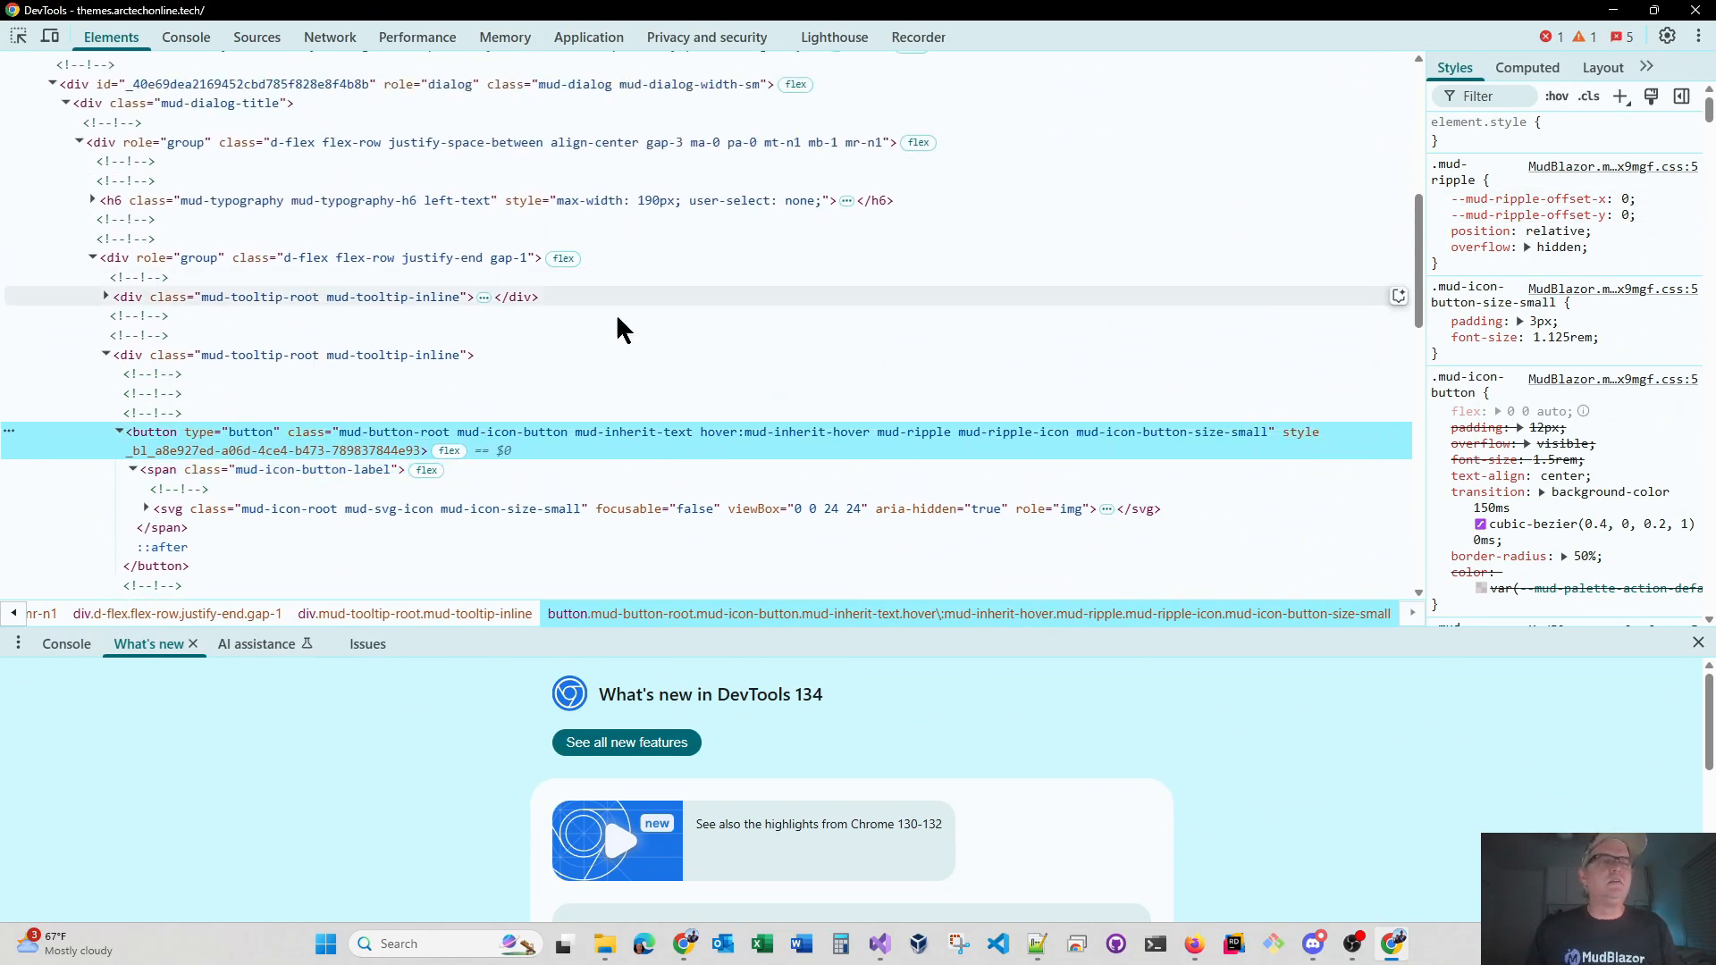
{"action": "left_click", "coordinate": [1487, 99]}
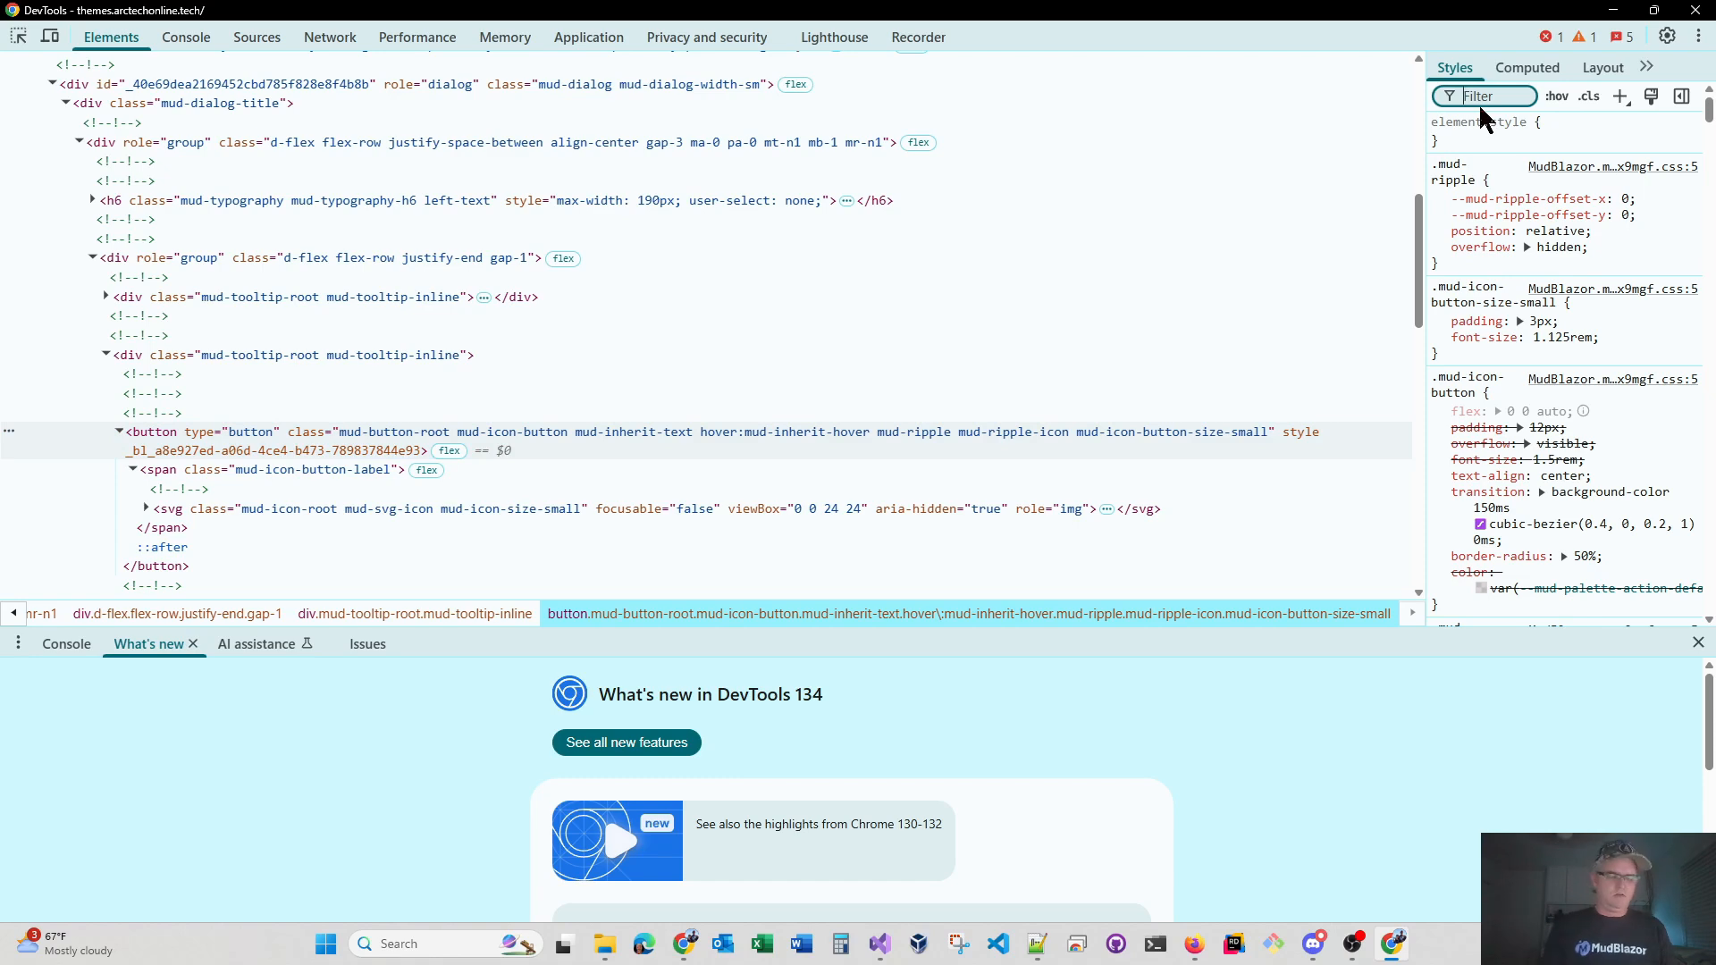
{"action": "type", "text": "color"}
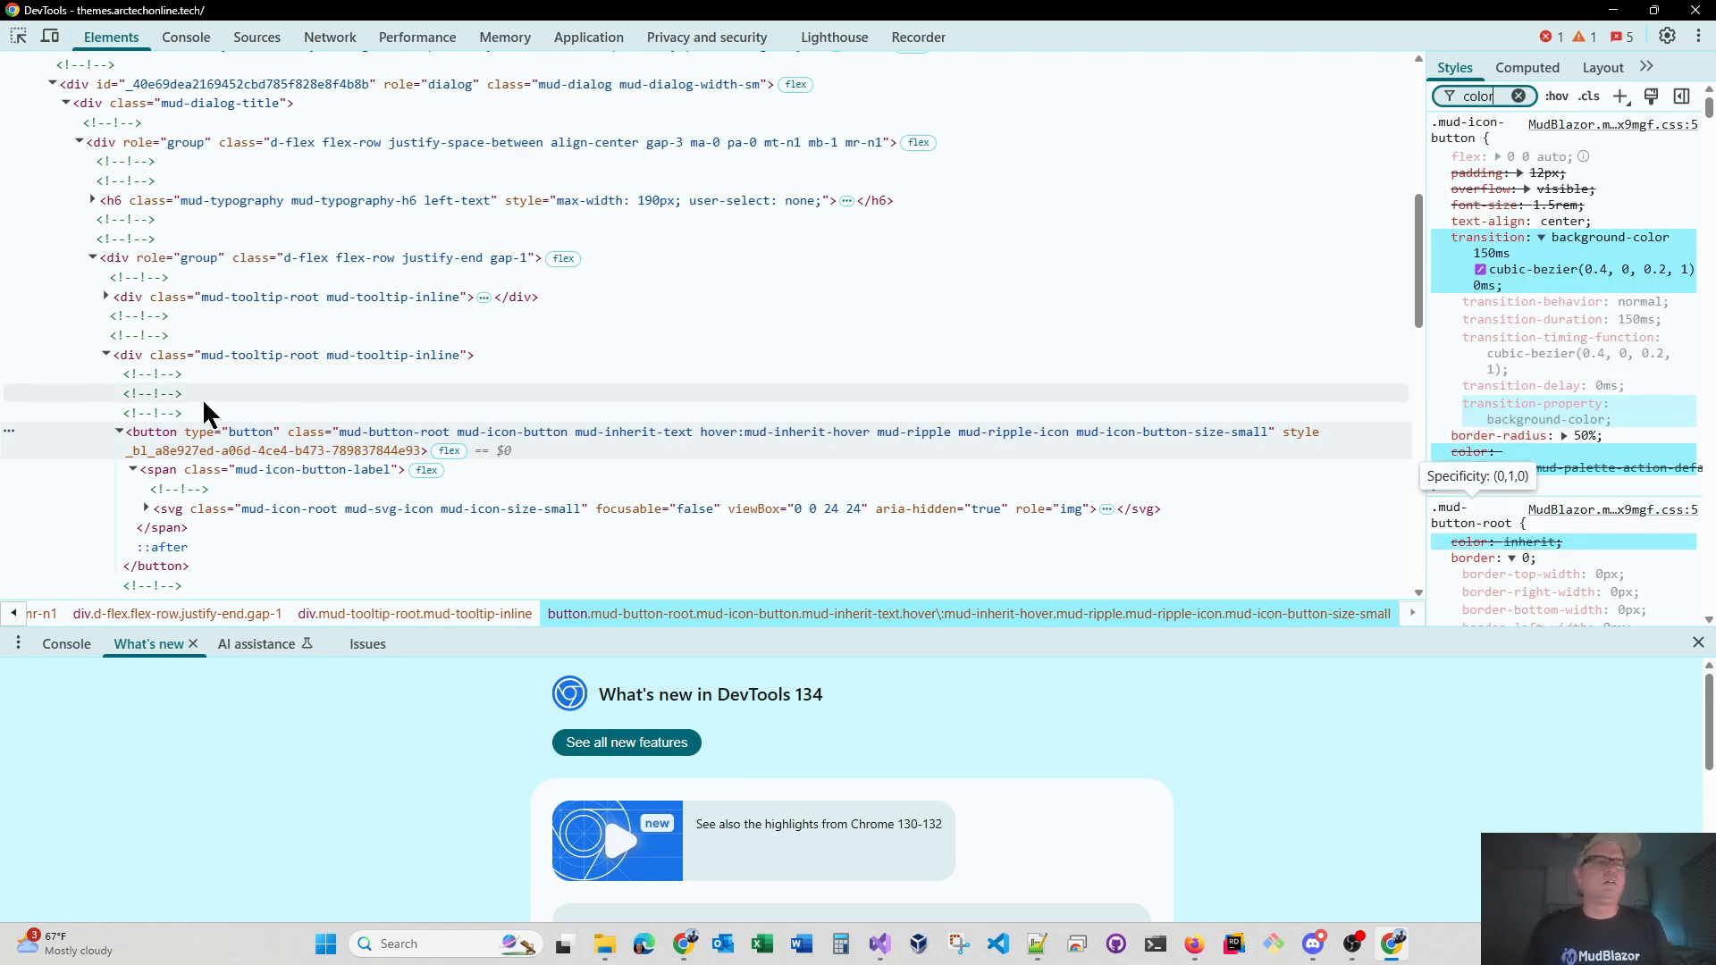
{"action": "left_click", "coordinate": [224, 256]}
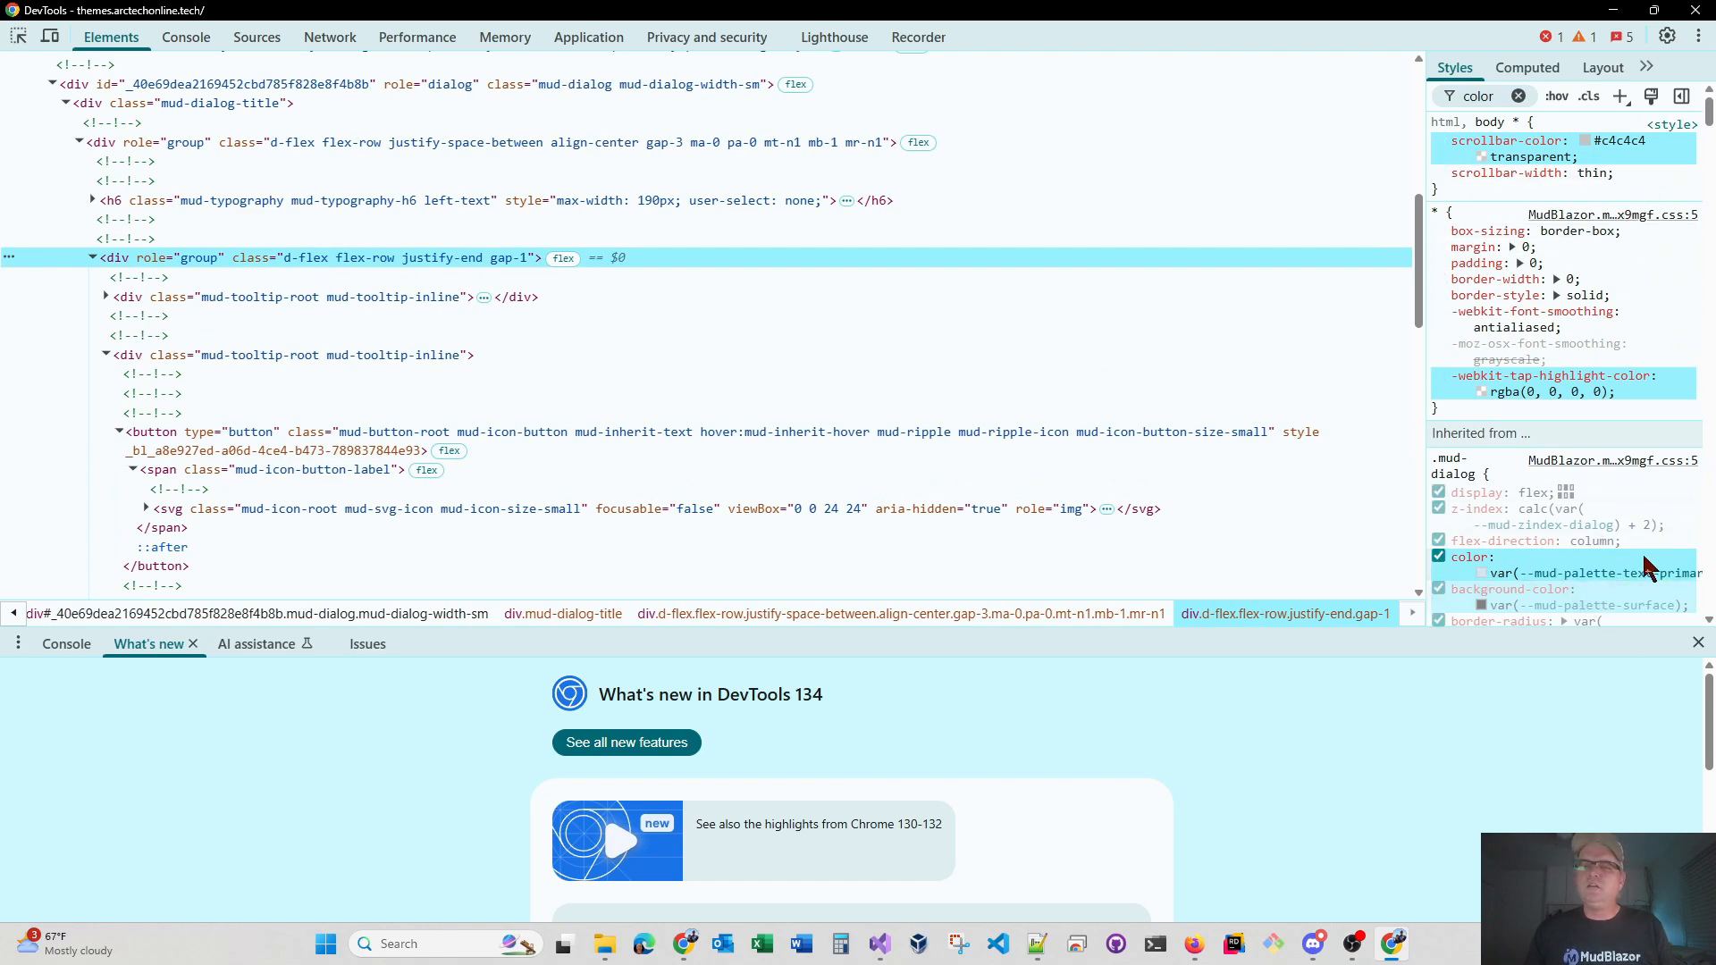
{"action": "mouse_move", "coordinate": [1632, 589]}
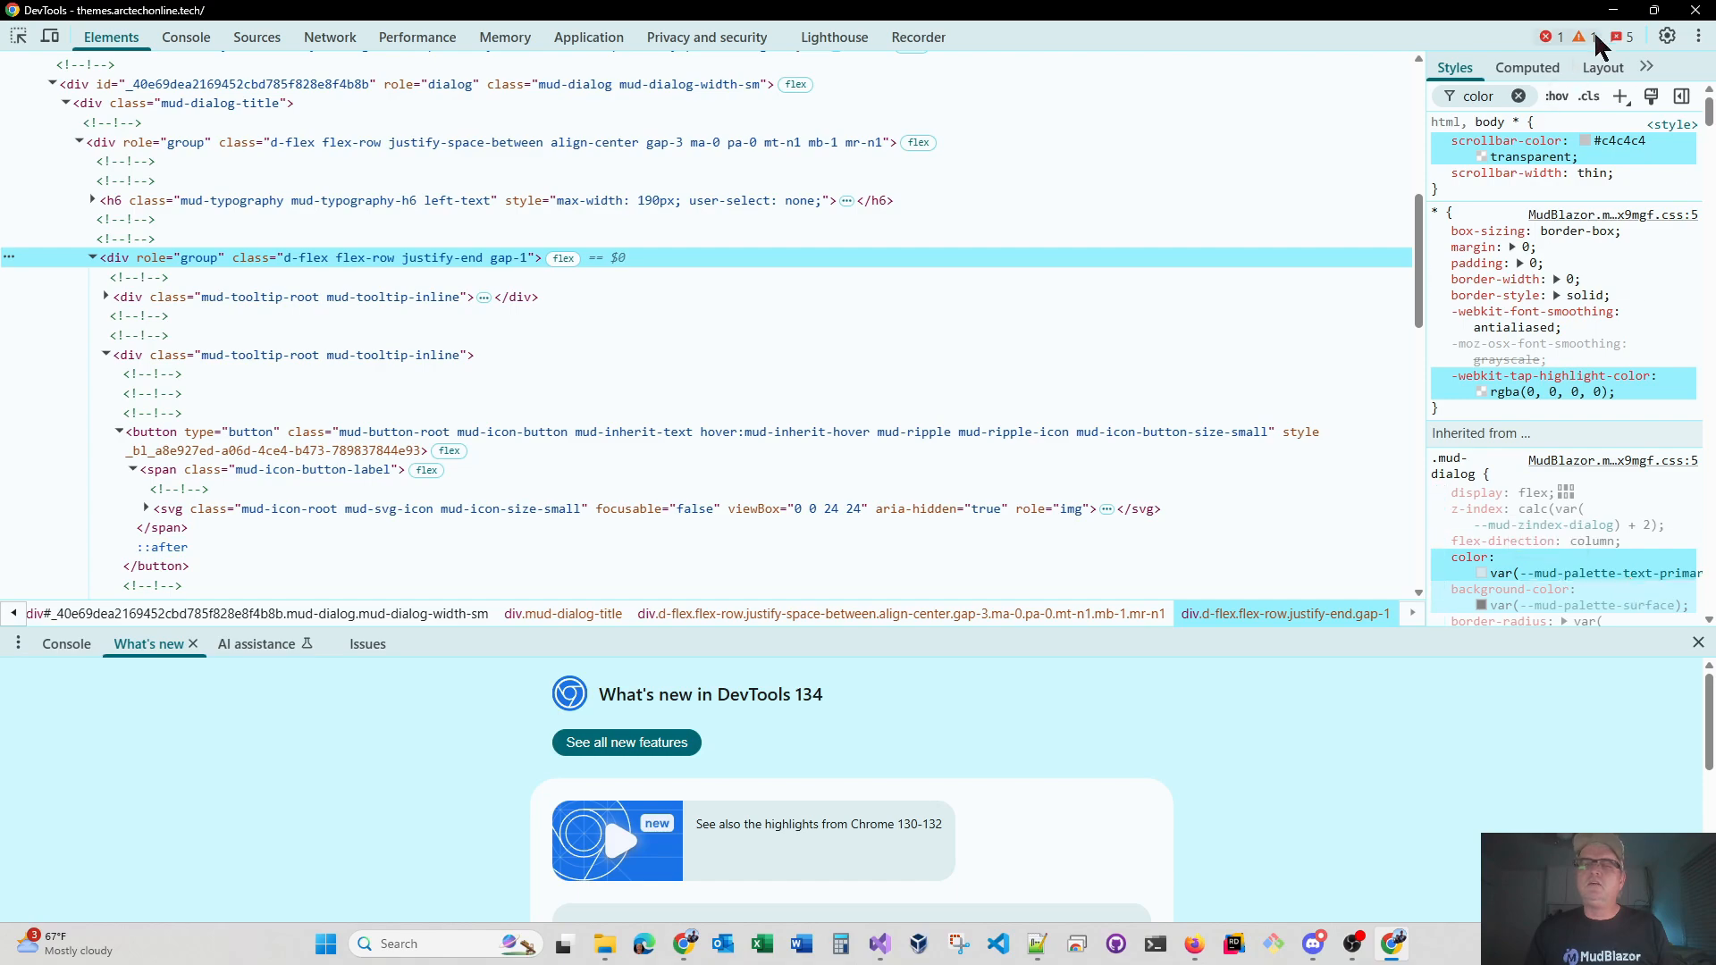
{"action": "left_click", "coordinate": [1696, 10]}
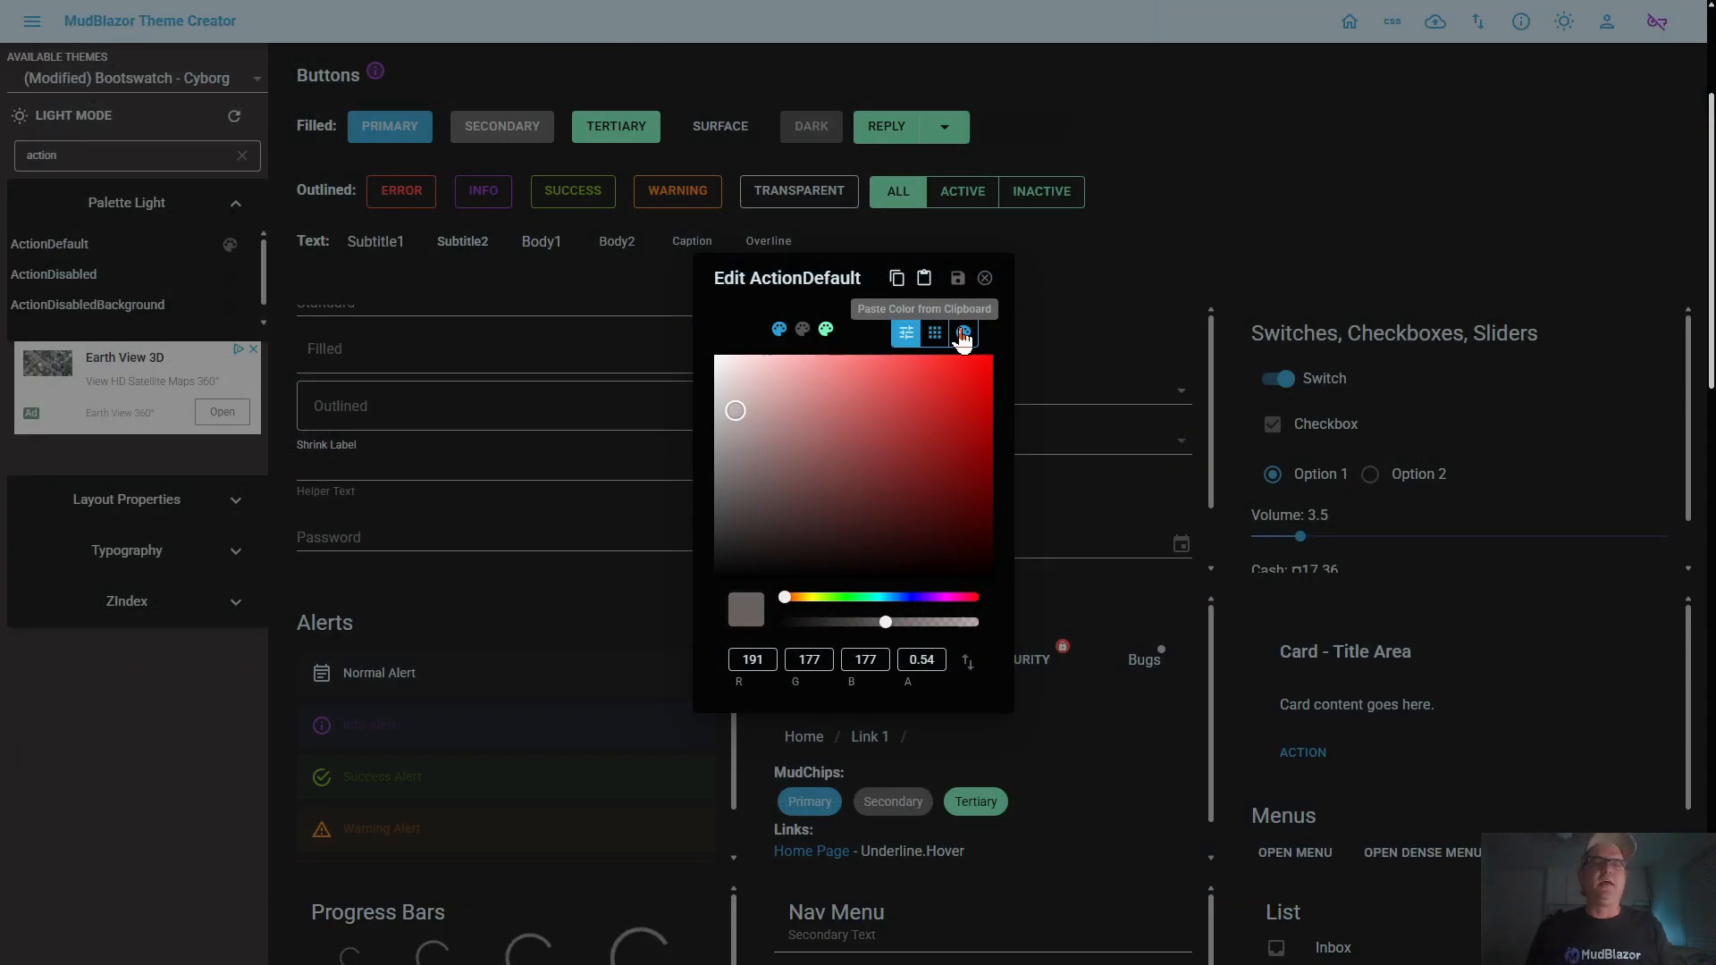
Discard the pending ActionDefault edit, filter the palette by Primary and copy the TextPrimary color
{"action": "left_click", "coordinate": [984, 278]}
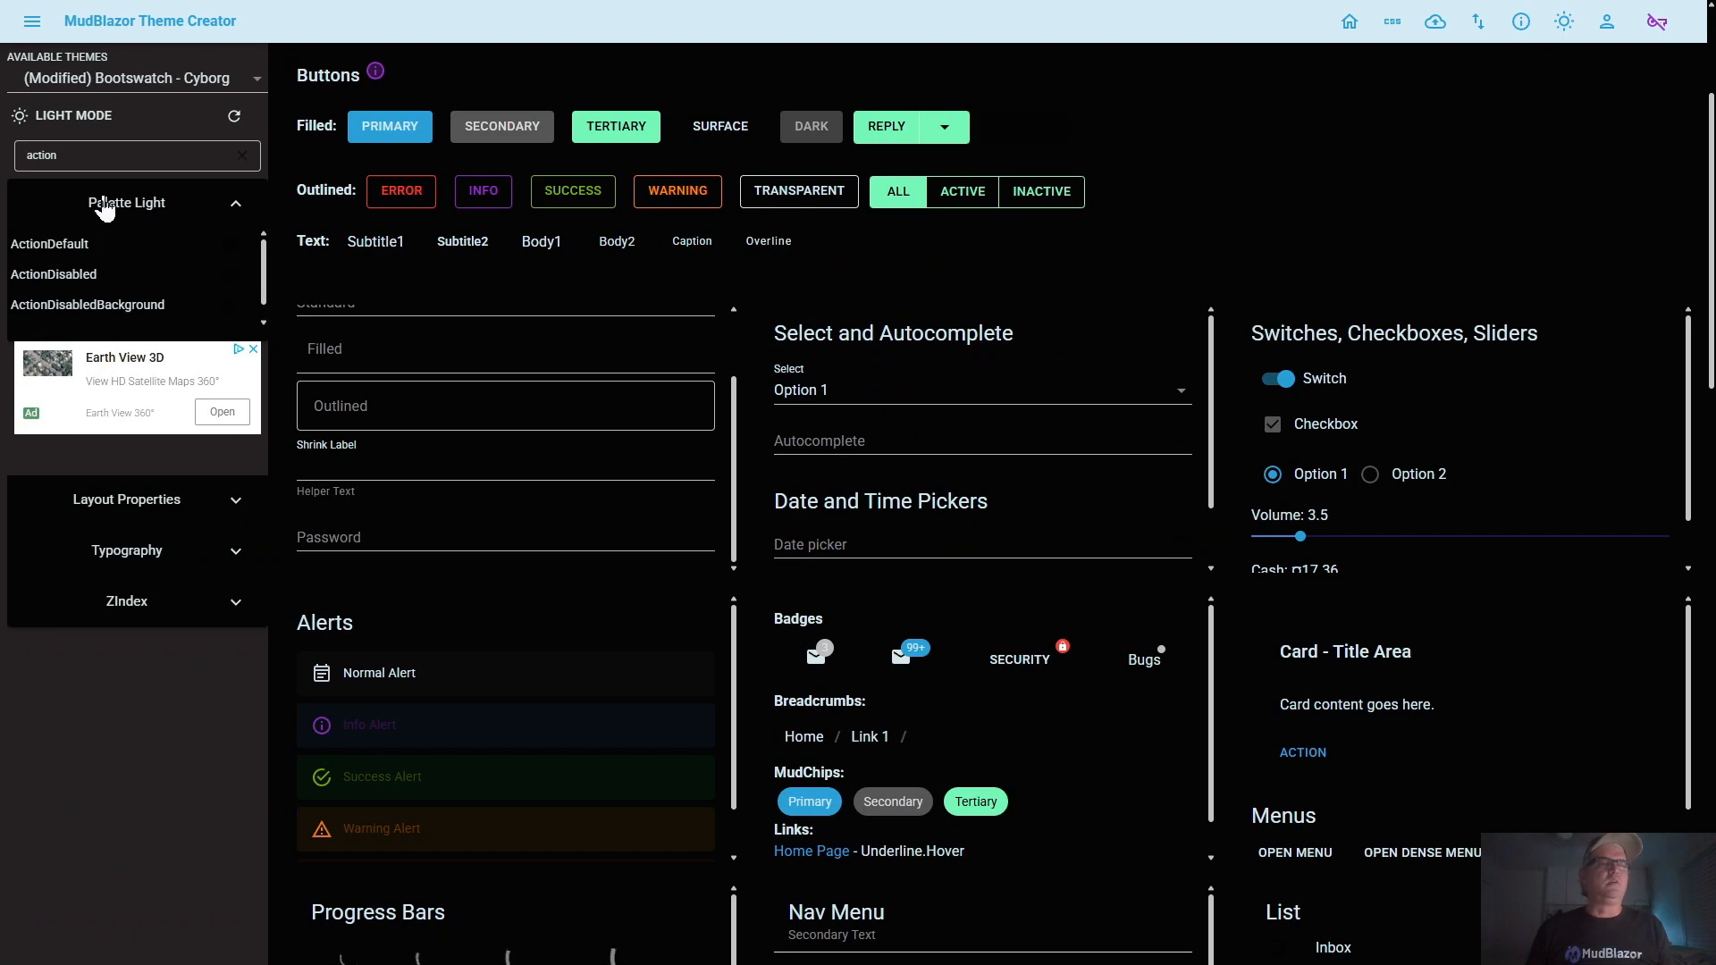
{"action": "left_click", "coordinate": [116, 154]}
{"action": "left_click", "coordinate": [379, 130]}
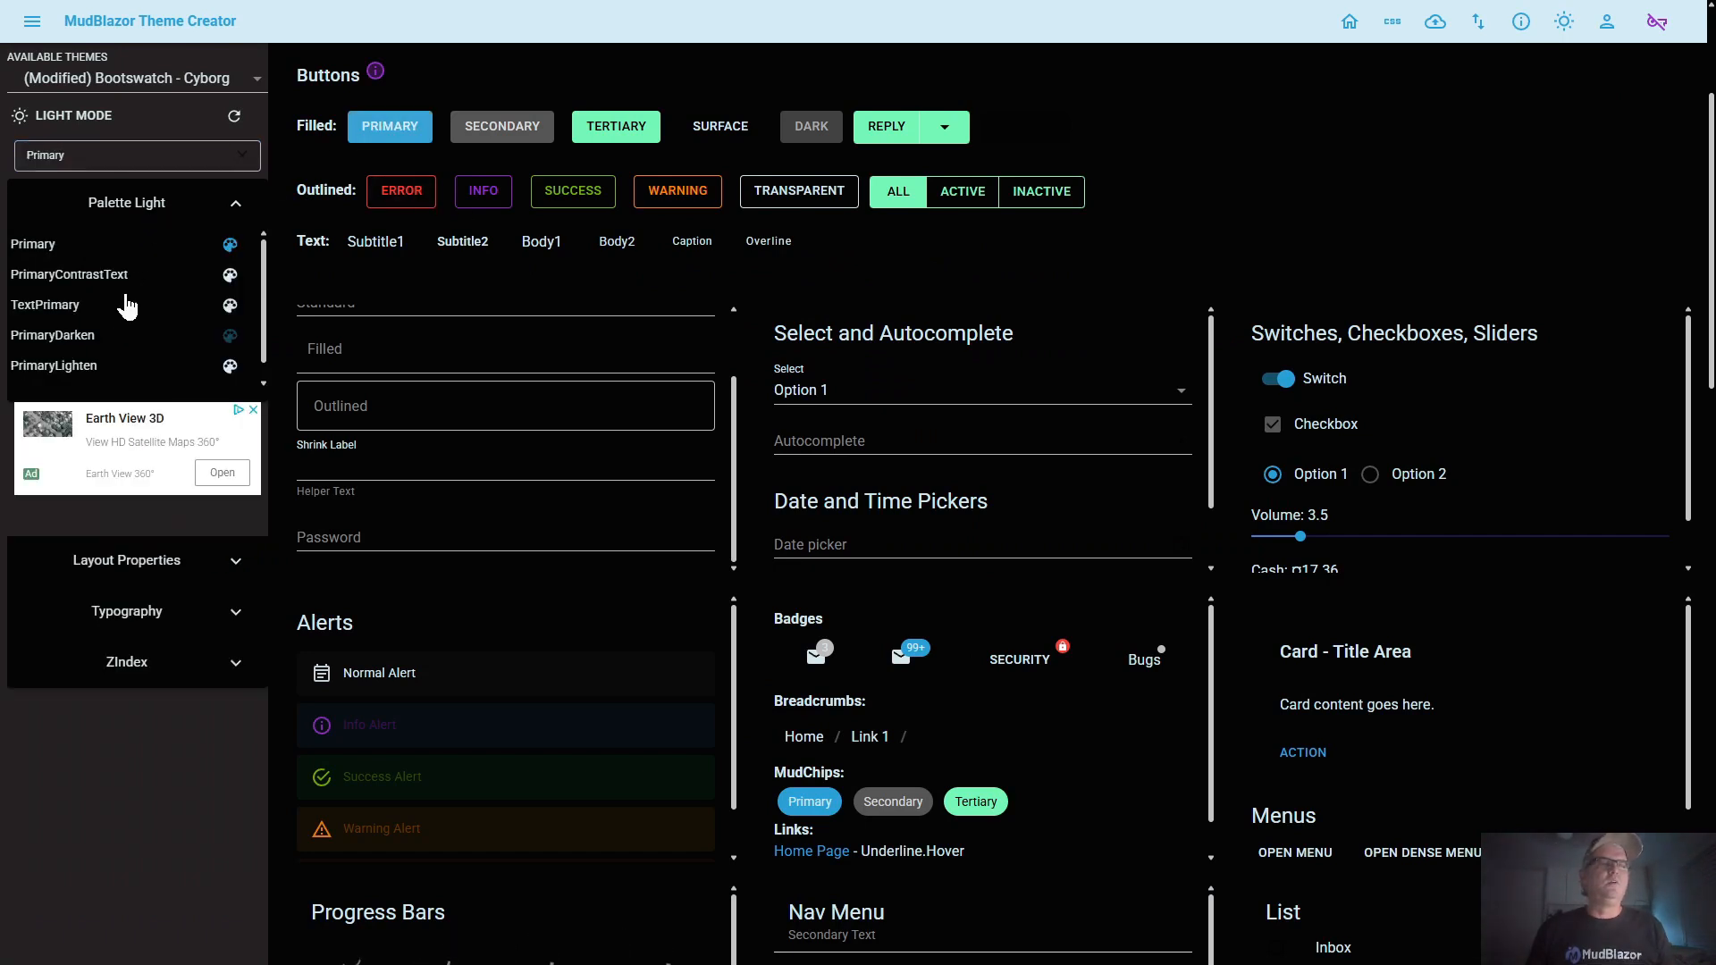
{"action": "left_click", "coordinate": [69, 309]}
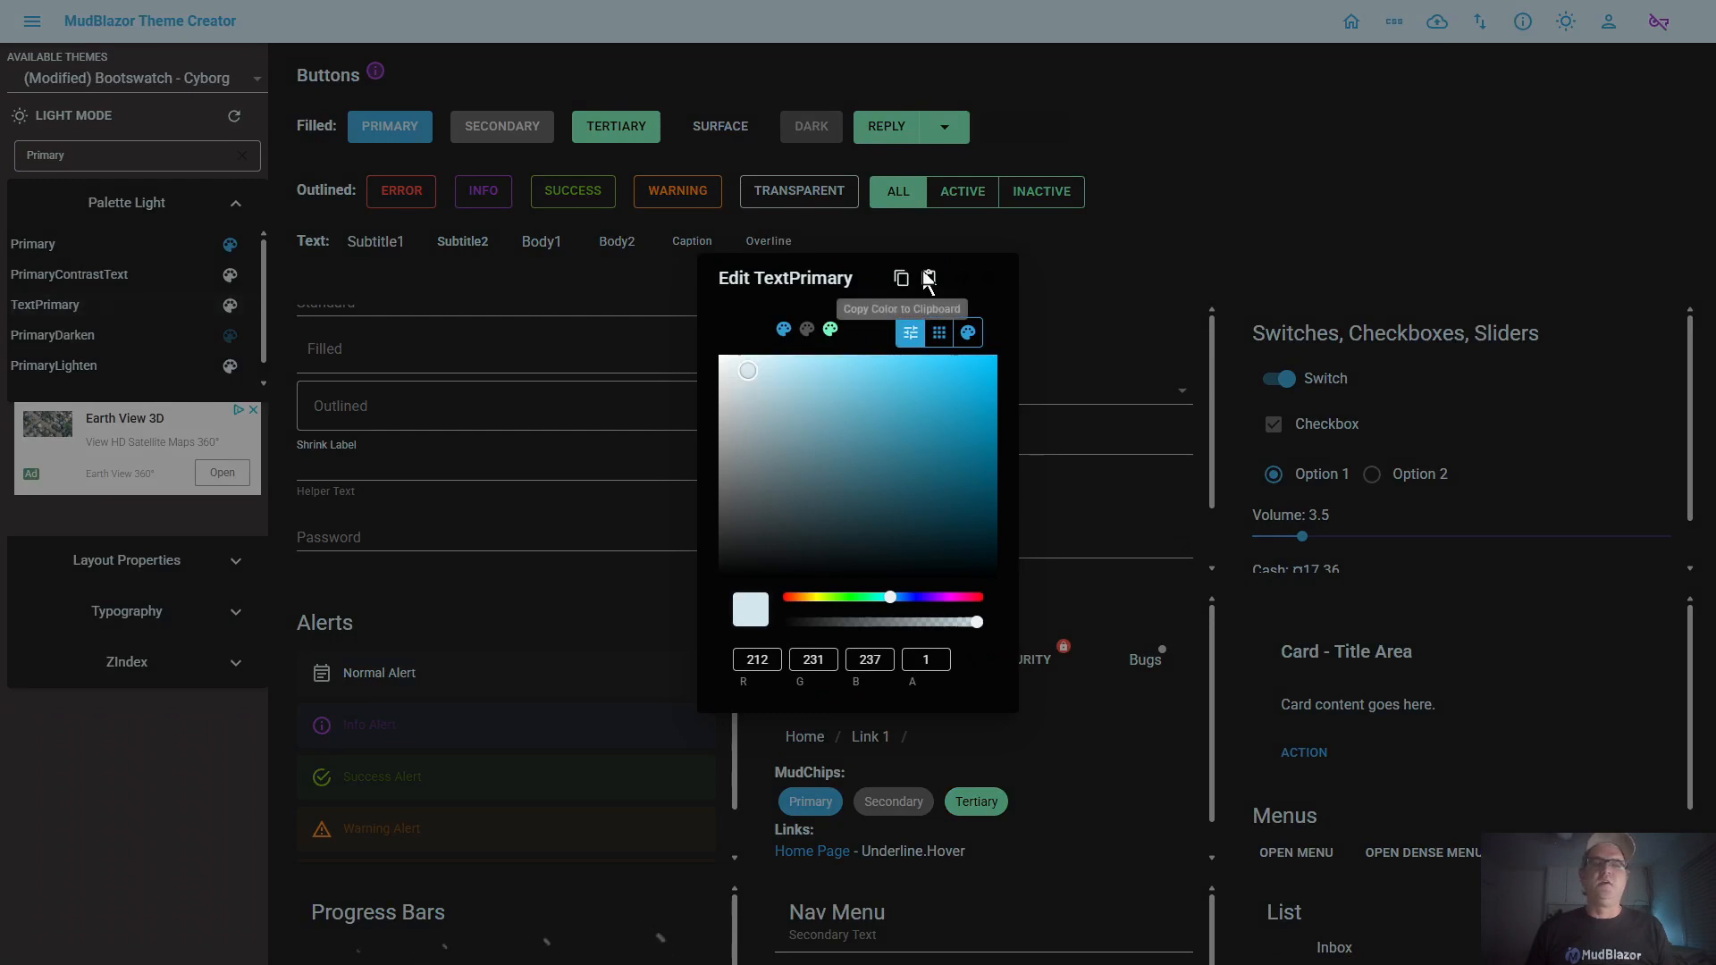
{"action": "left_click", "coordinate": [990, 278]}
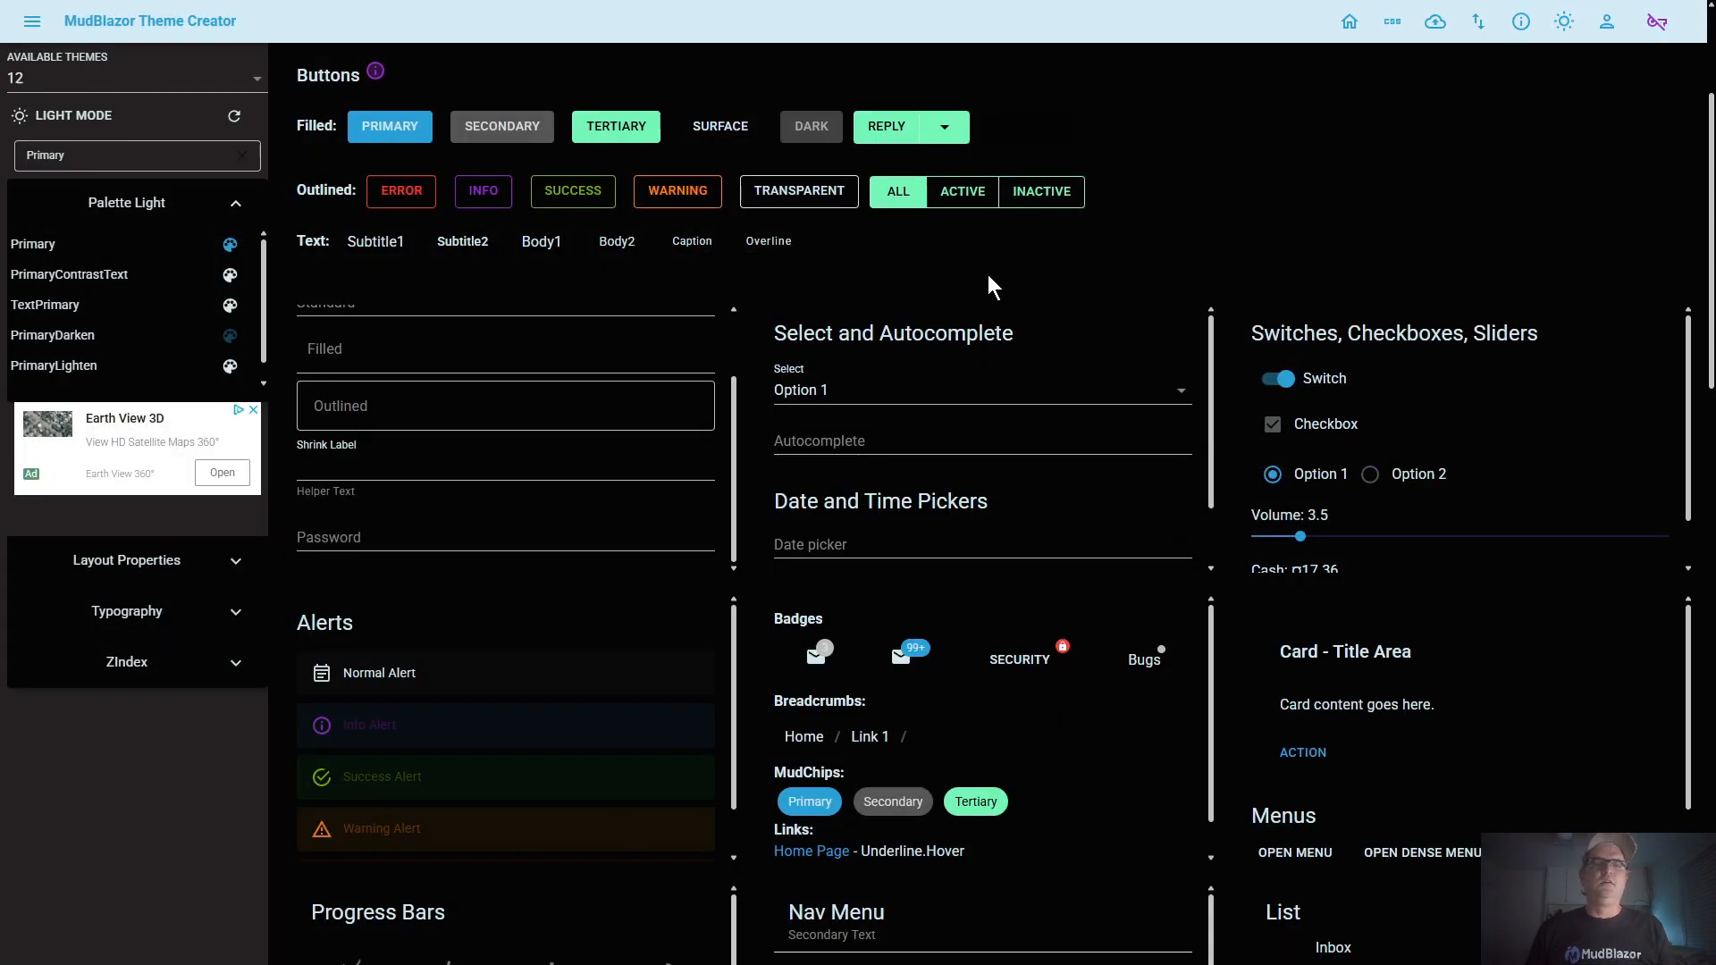
Filter the palette by "action", paste the copied TextPrimary color (RGB 212, 231, 237) into ActionDefault and save it
{"action": "left_click", "coordinate": [188, 156]}
{"action": "key", "text": "ctrl+a"}
{"action": "type", "text": "action"}
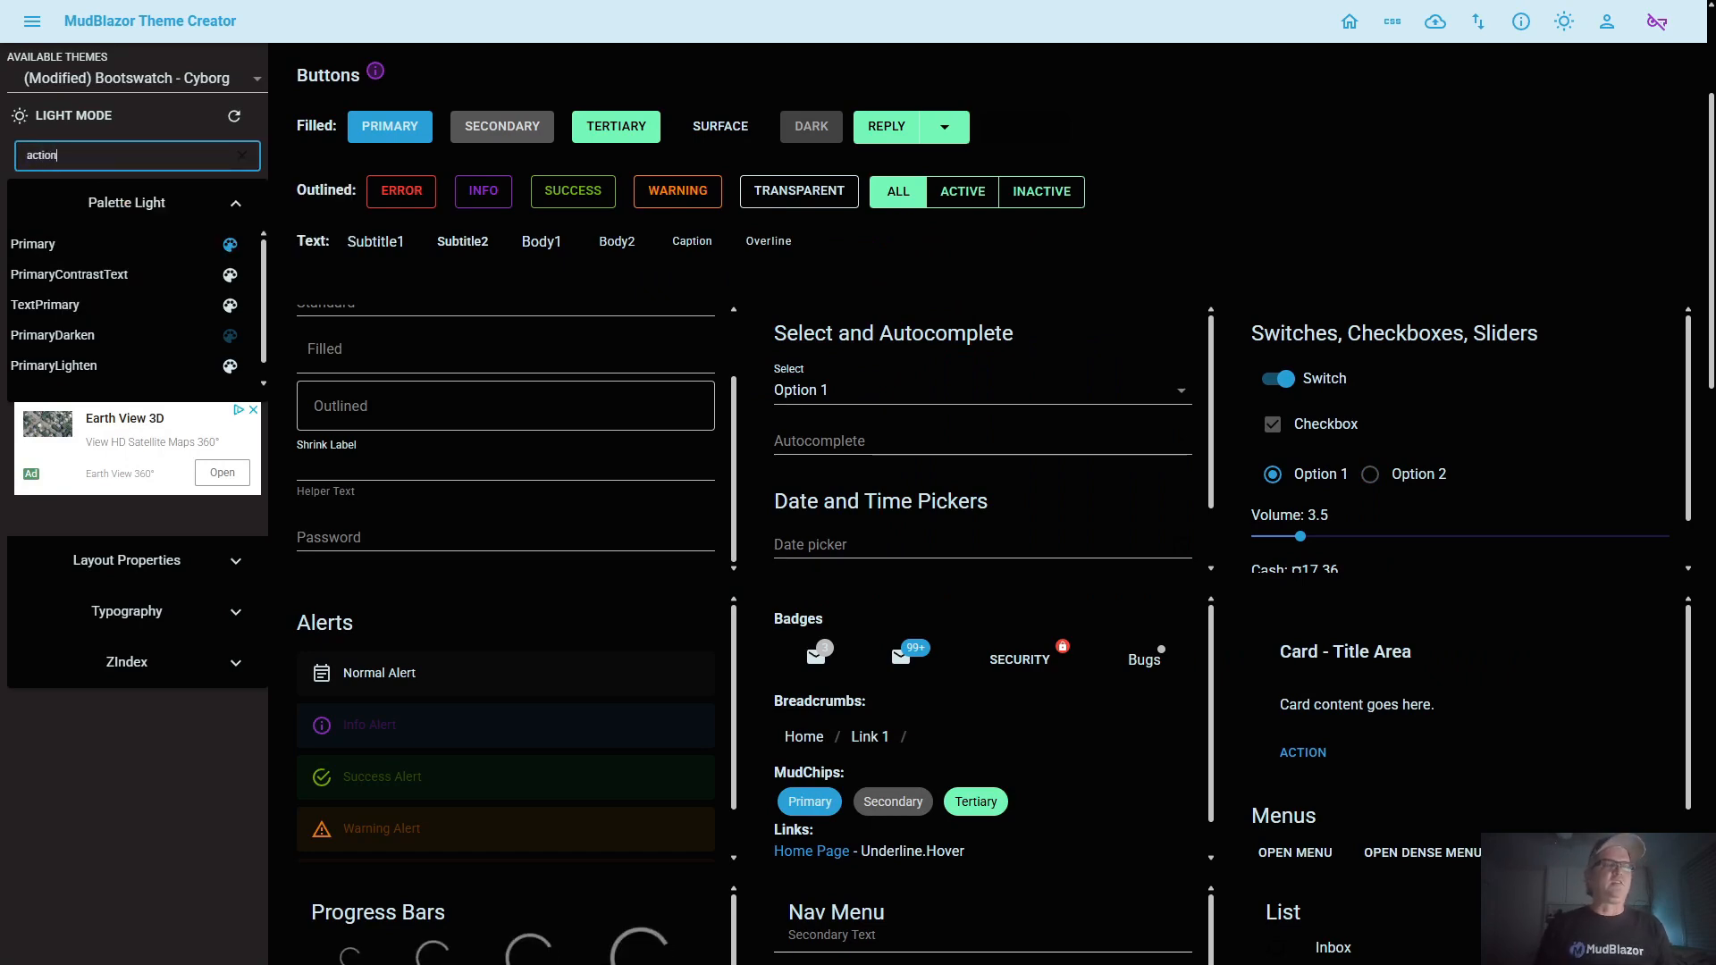
{"action": "left_click", "coordinate": [78, 241]}
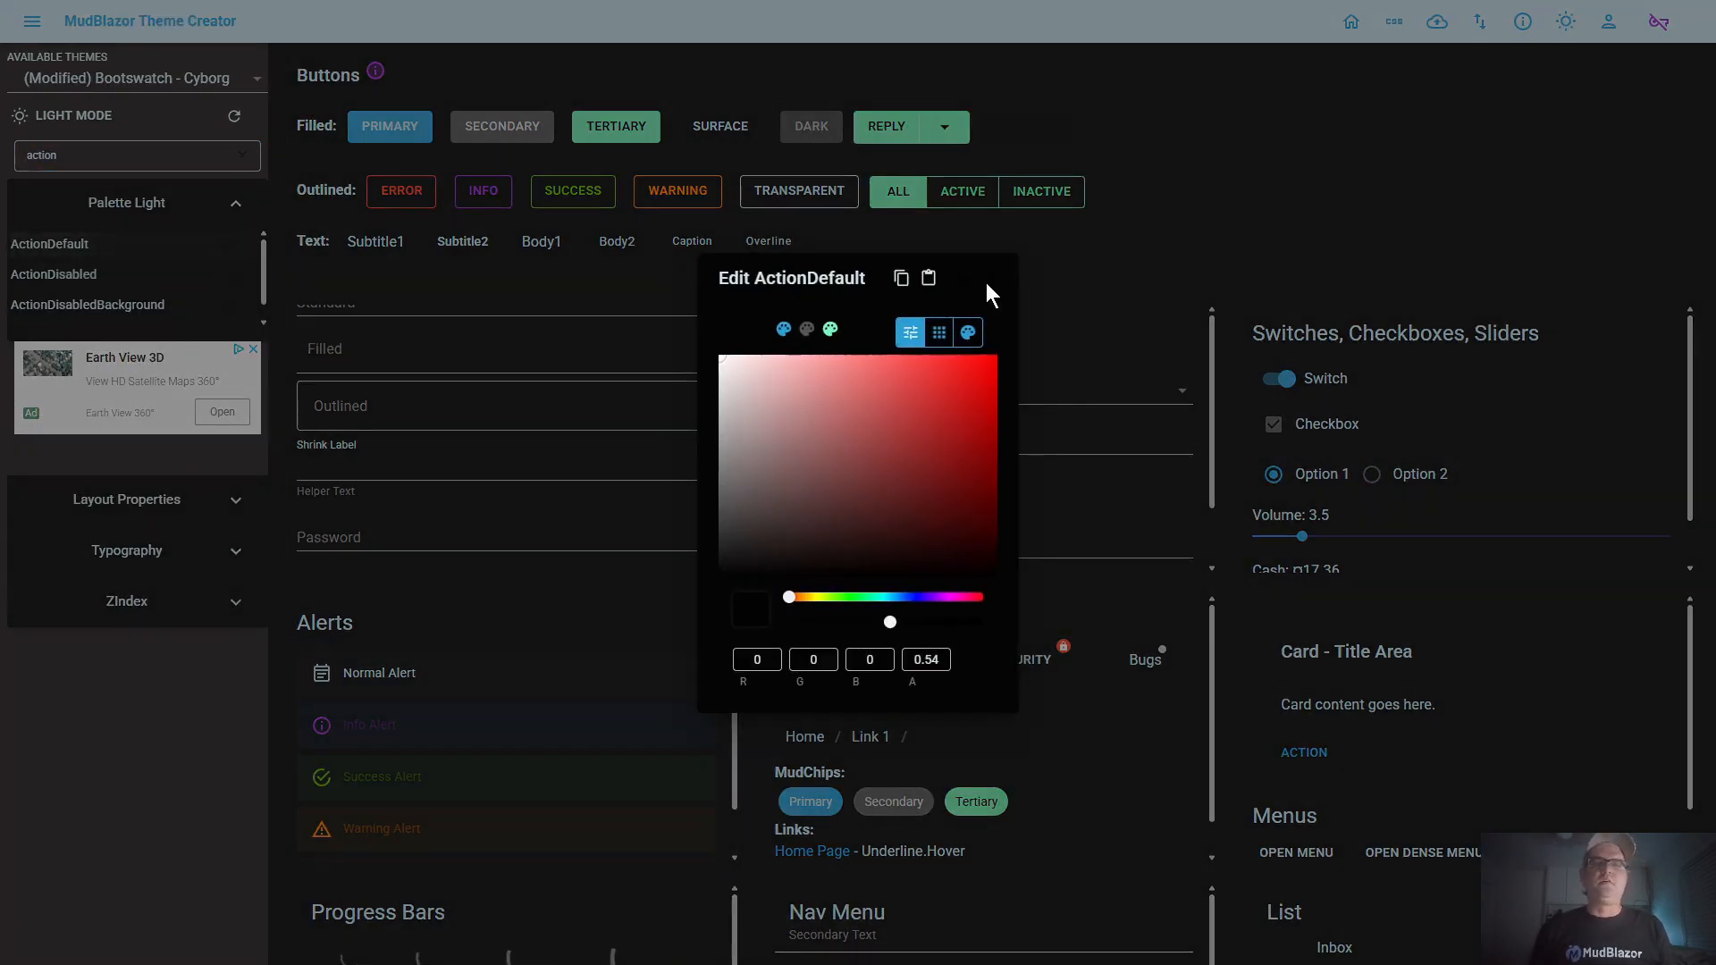
{"action": "left_click", "coordinate": [926, 280]}
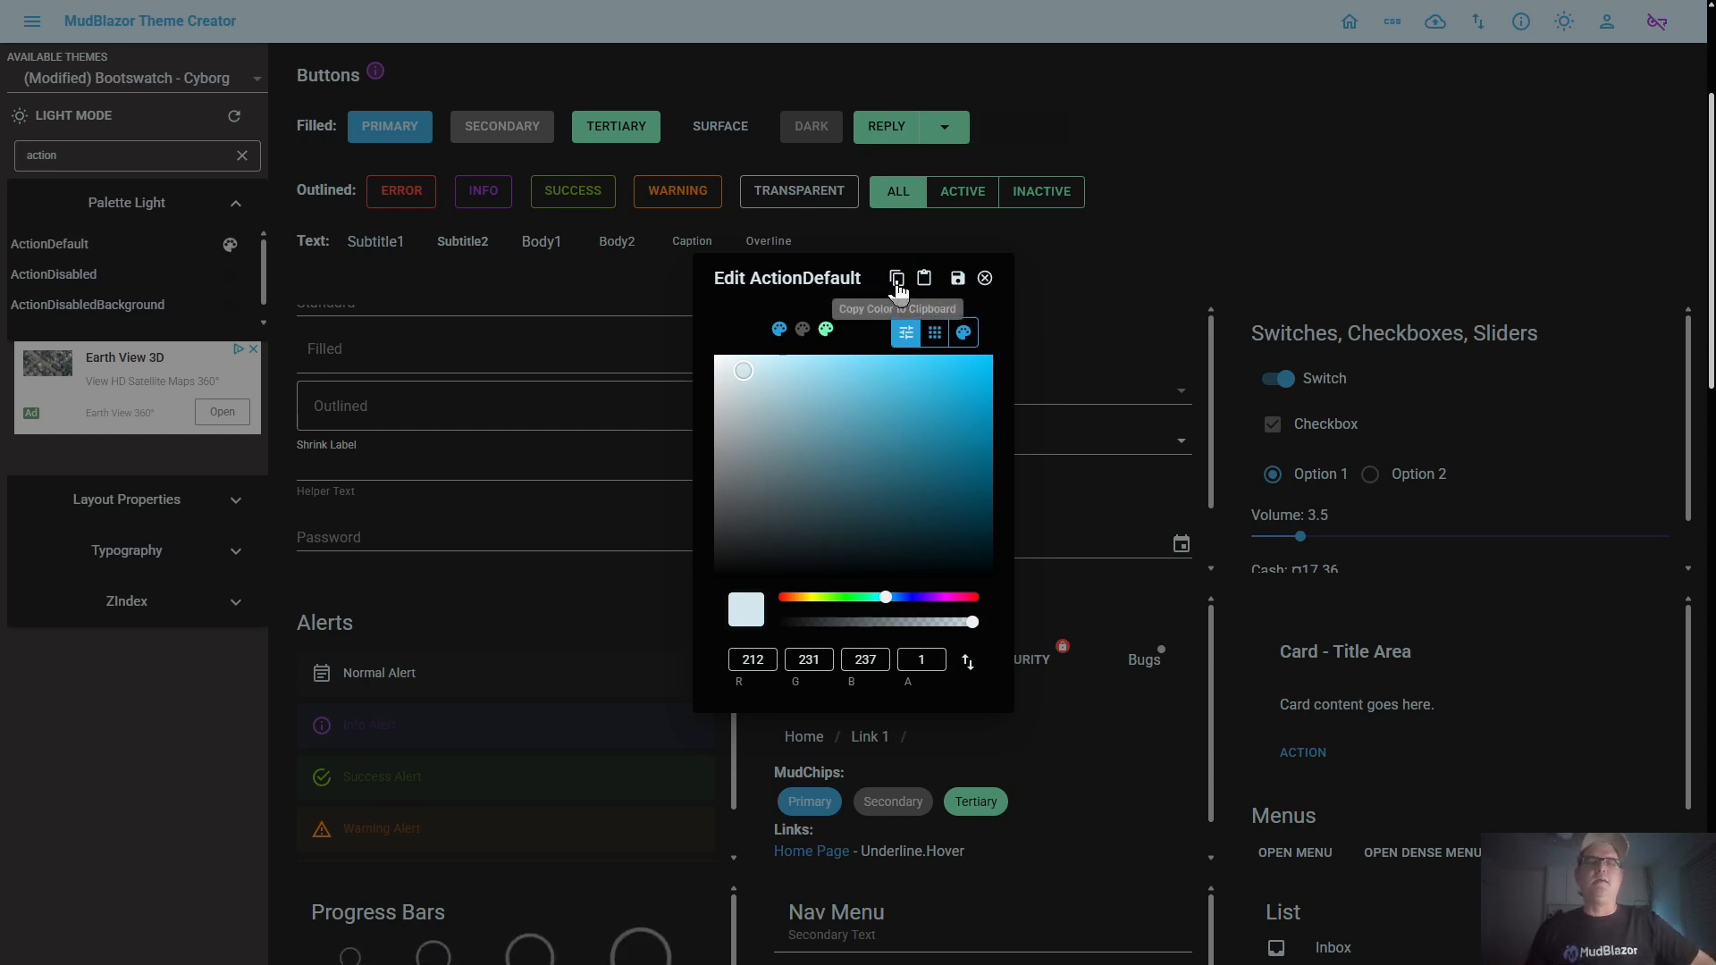
{"action": "left_click", "coordinate": [959, 282]}
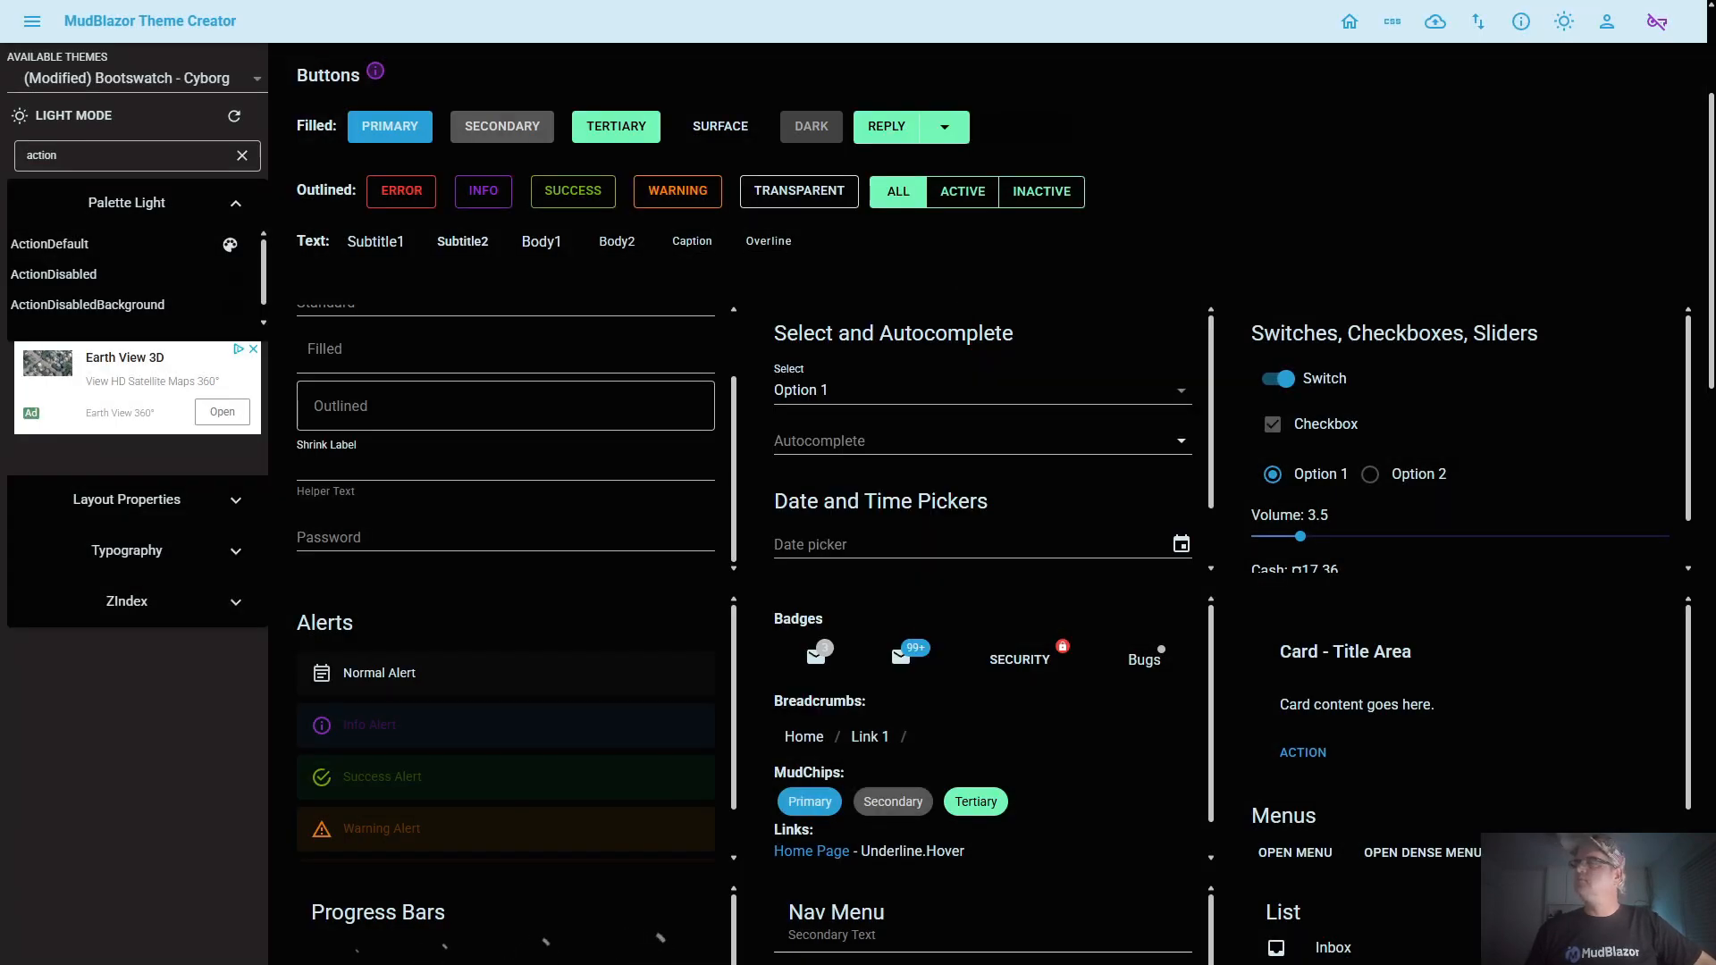
Filter the palette by "appbar", try RGB 33, 134, 181 as the AppbarBackground color and revert to the original color
{"action": "left_click", "coordinate": [241, 155]}
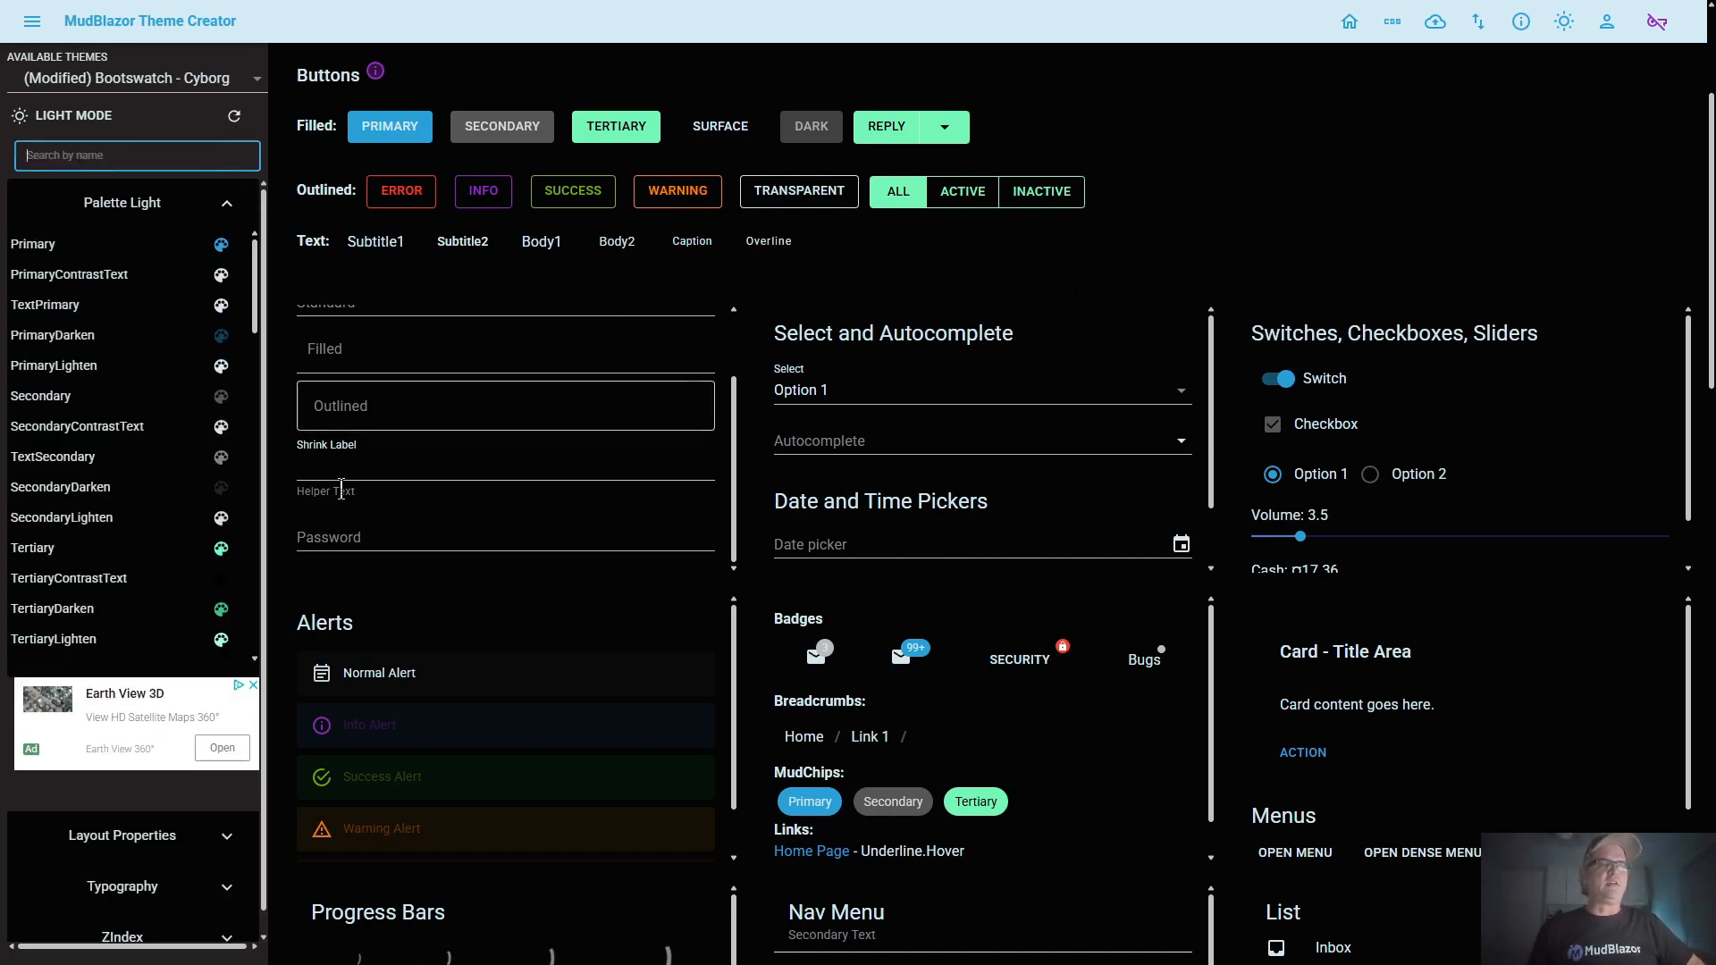
{"action": "type", "text": "appbar"}
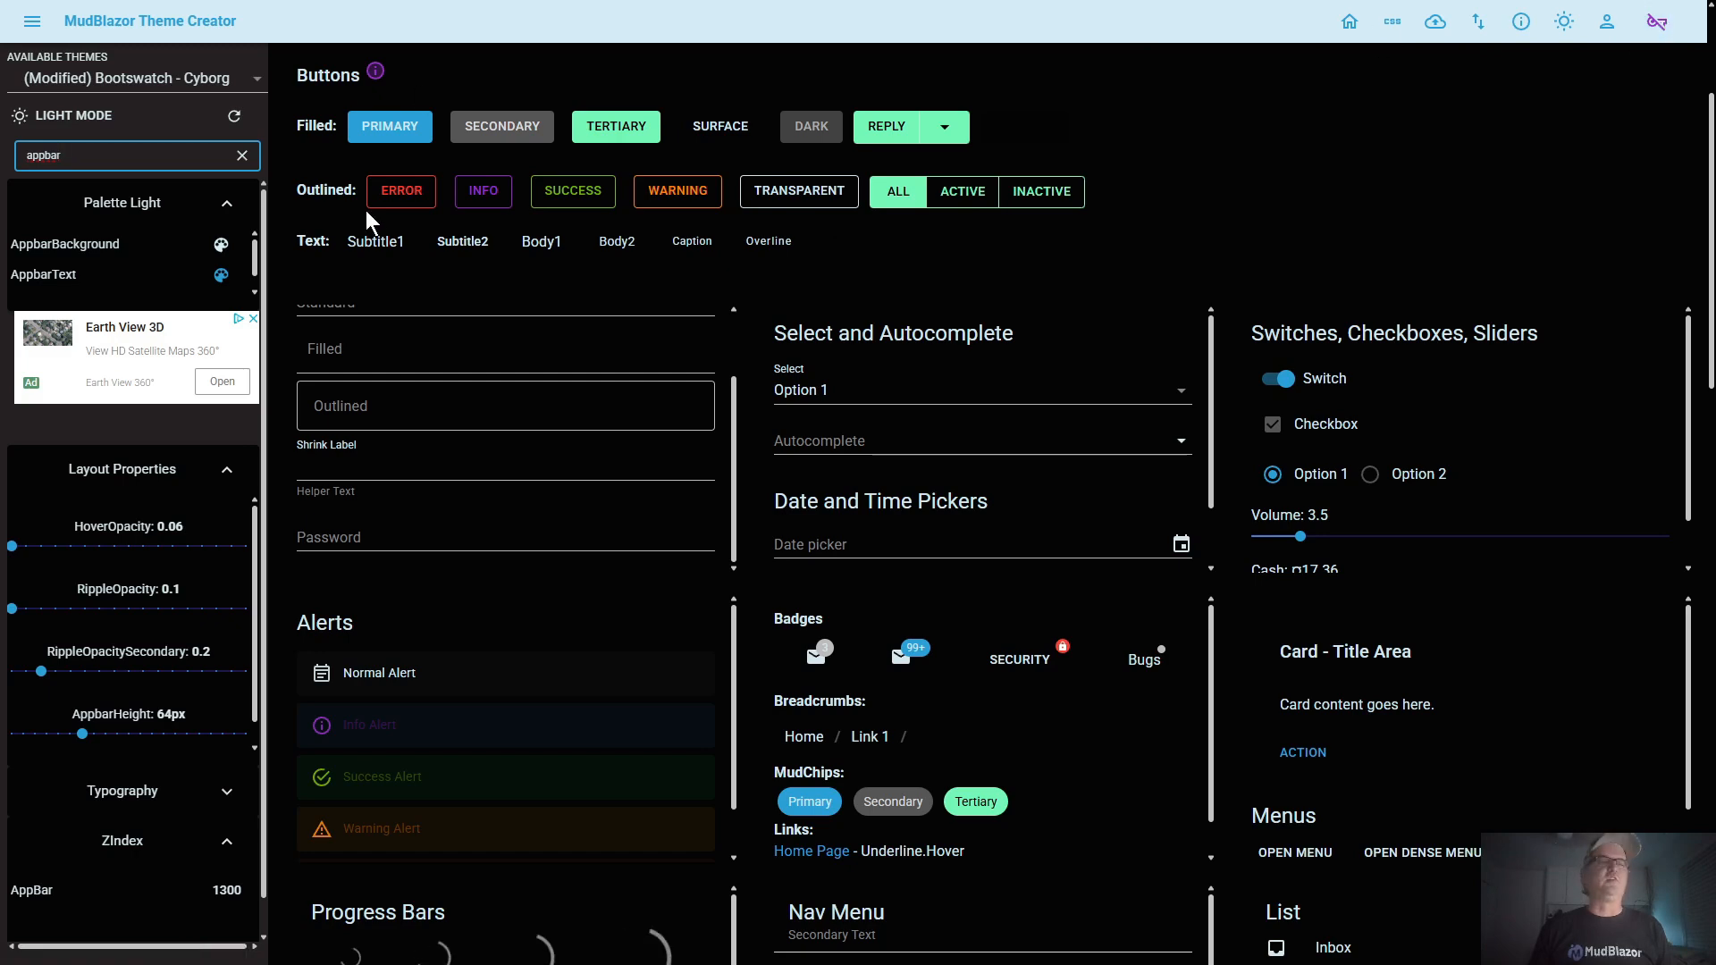
{"action": "left_click", "coordinate": [221, 244]}
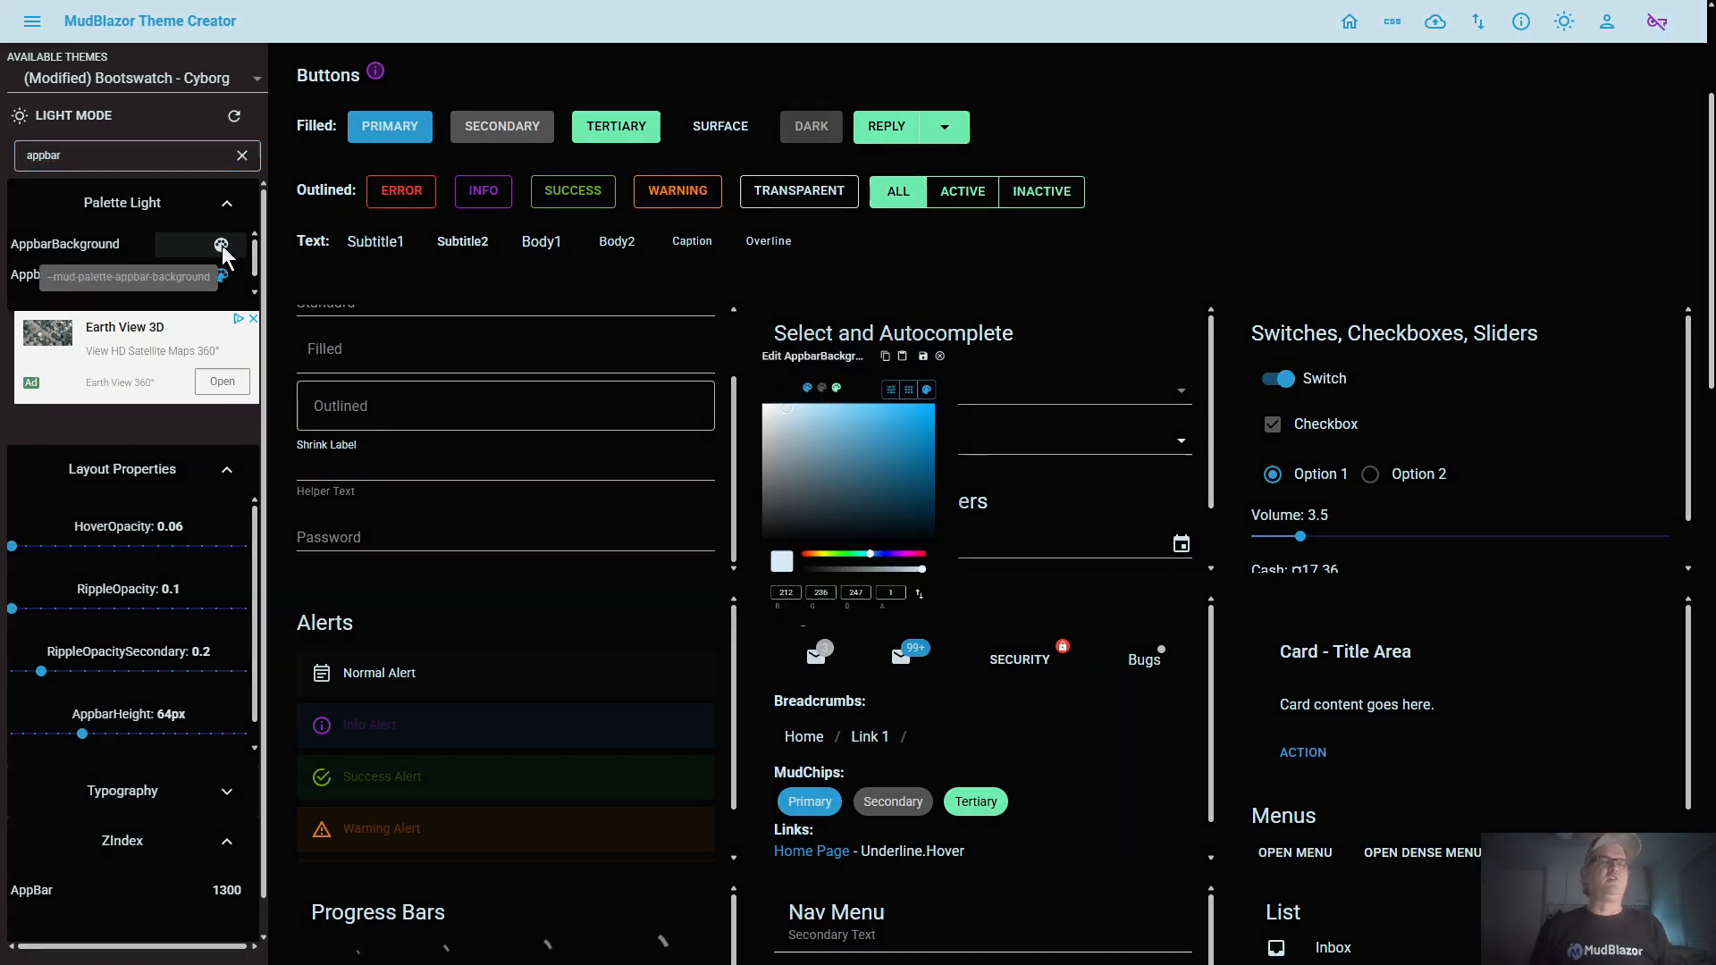
{"action": "left_click", "coordinate": [934, 419]}
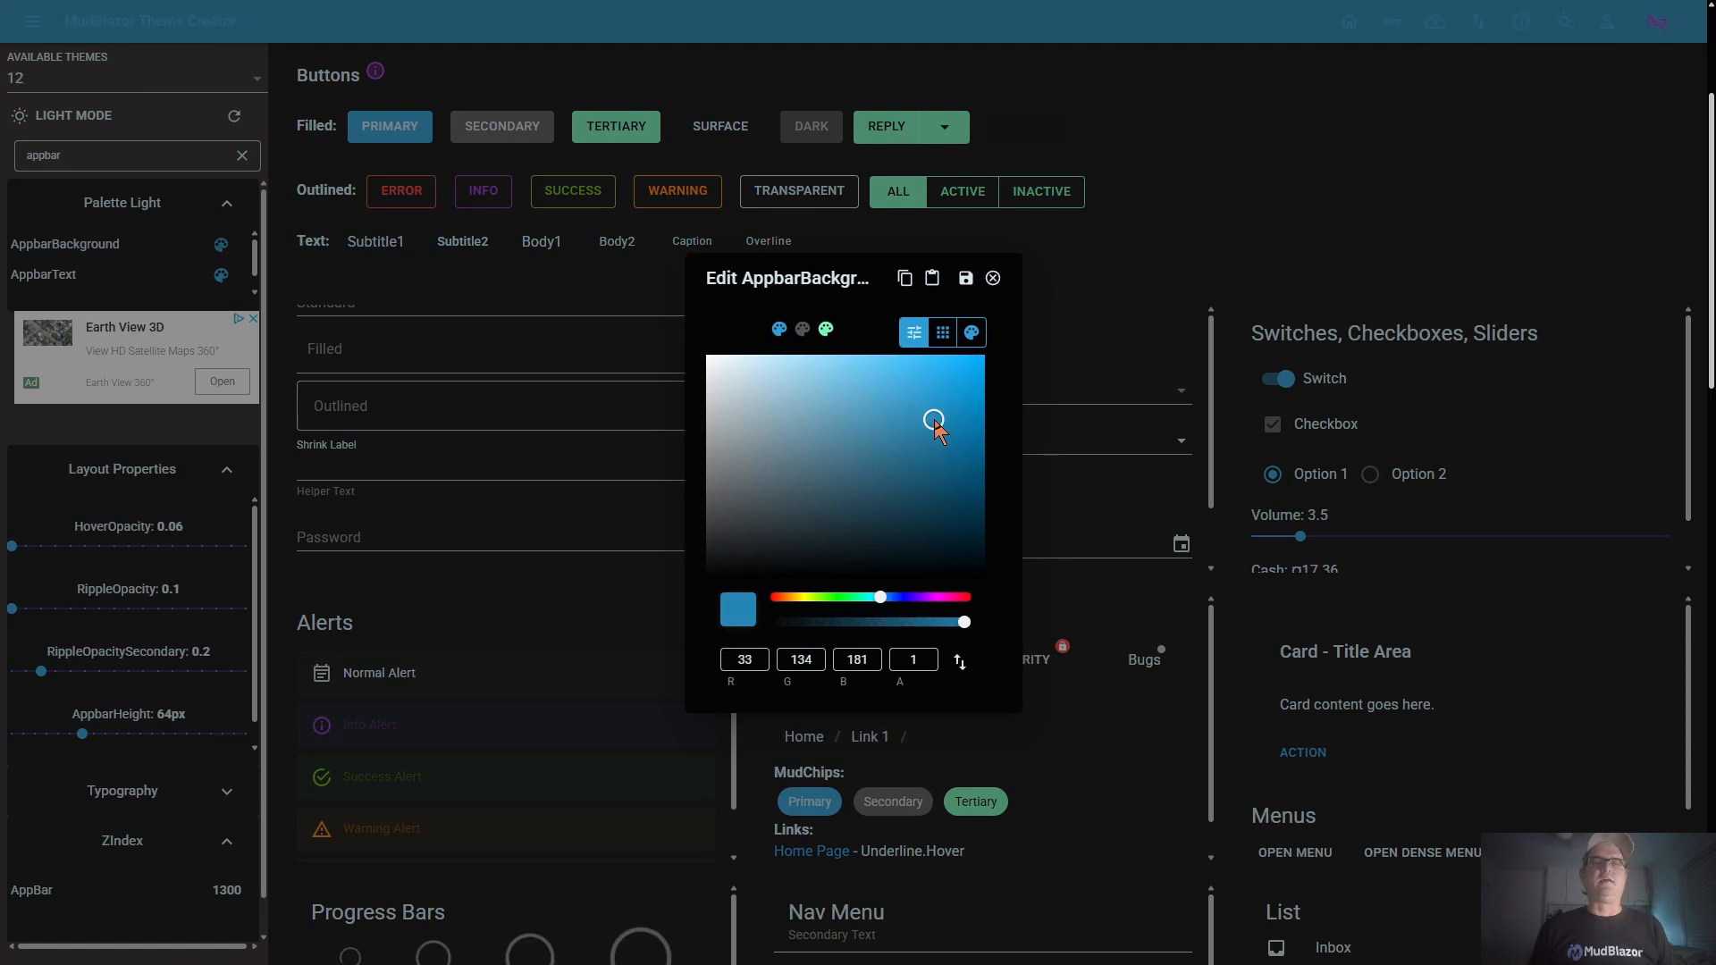
{"action": "left_click", "coordinate": [993, 279]}
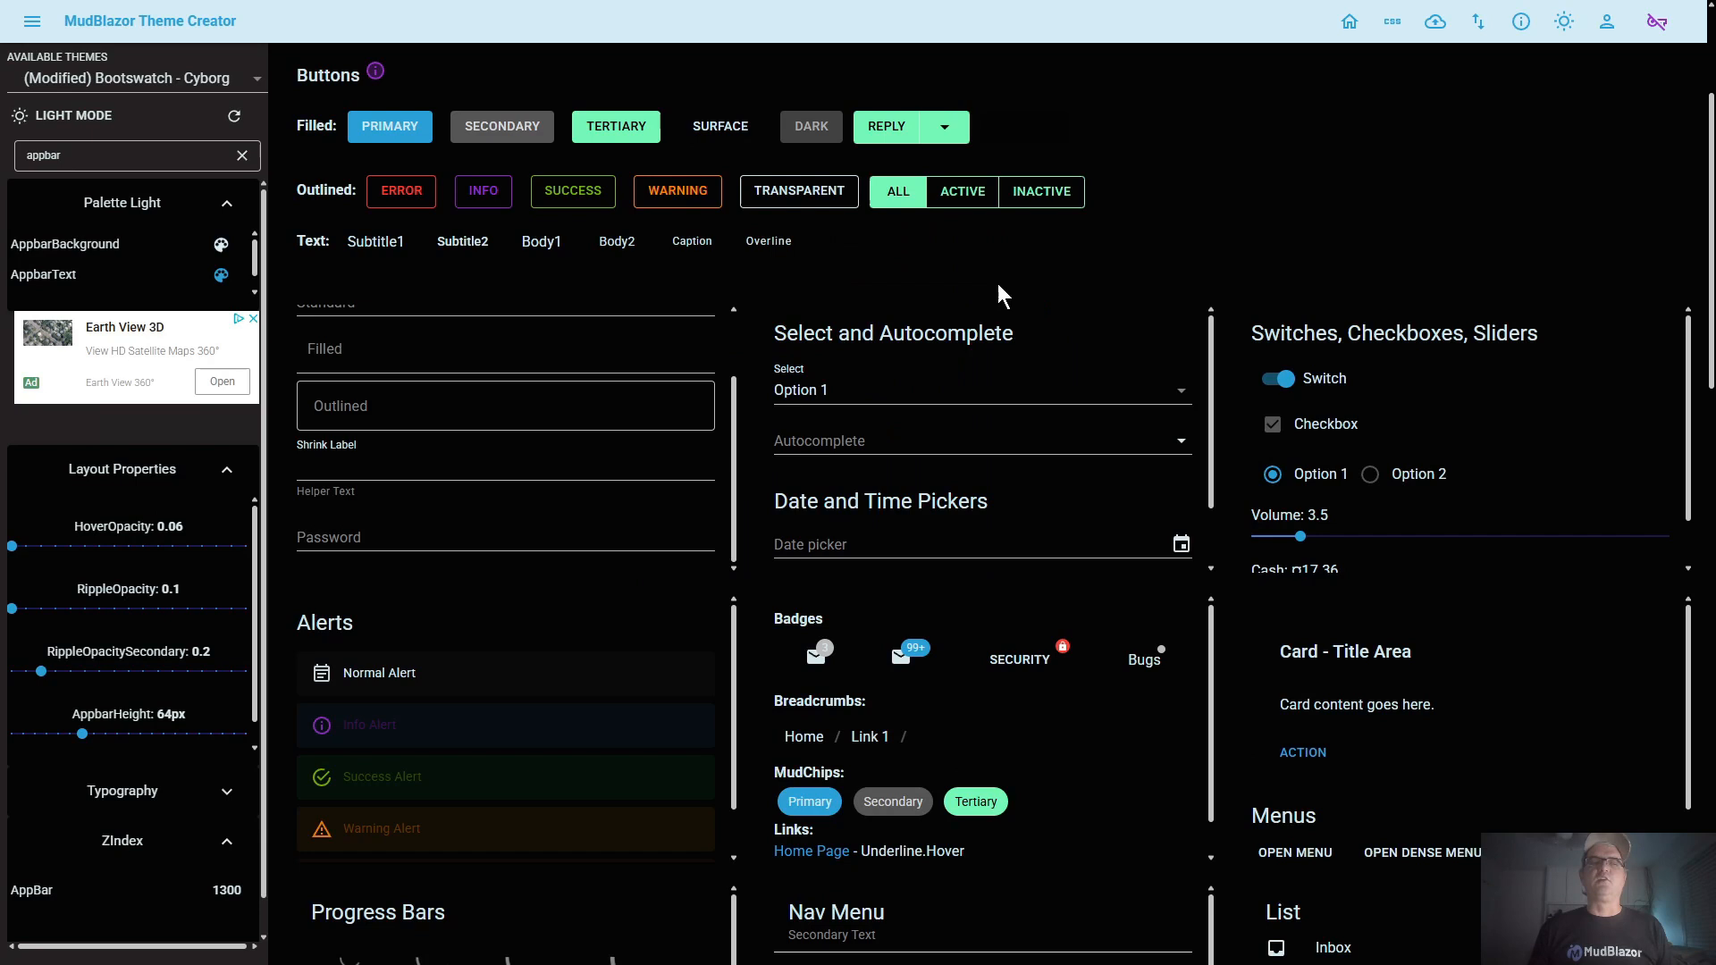
Filter the theme settings by "drawer" to view the drawer colors and layout properties, and clear the filter
{"action": "double_click", "coordinate": [90, 156]}
{"action": "type", "text": "drawer"}
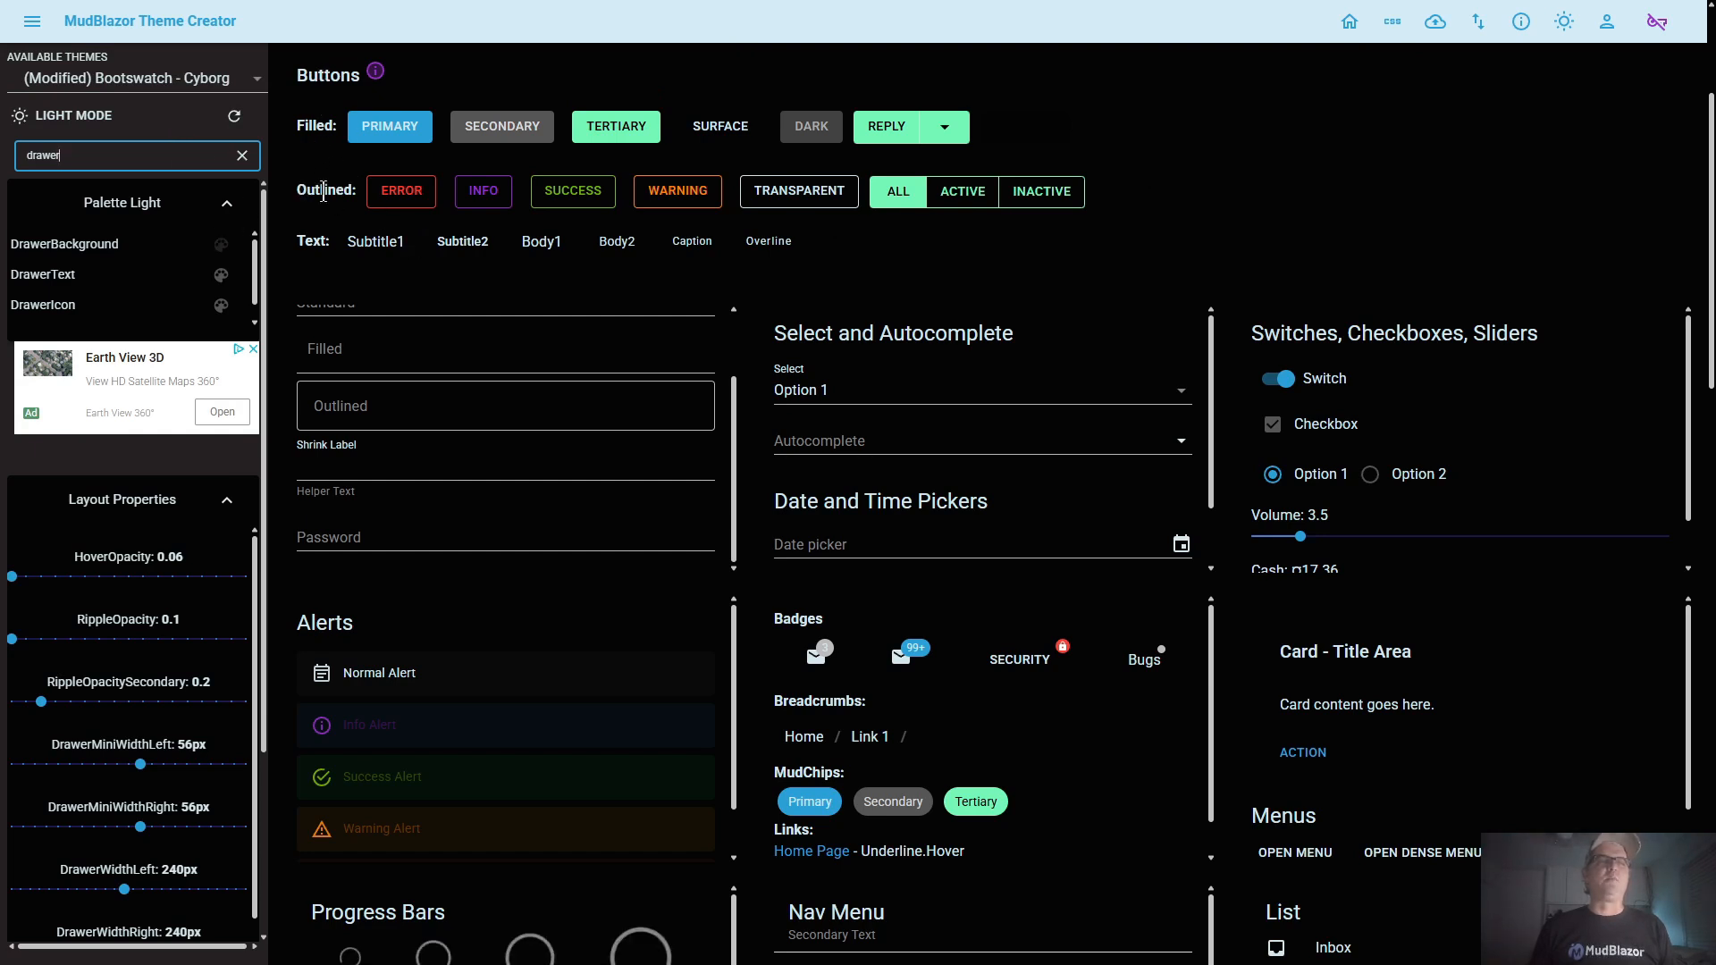
{"action": "left_click", "coordinate": [242, 155]}
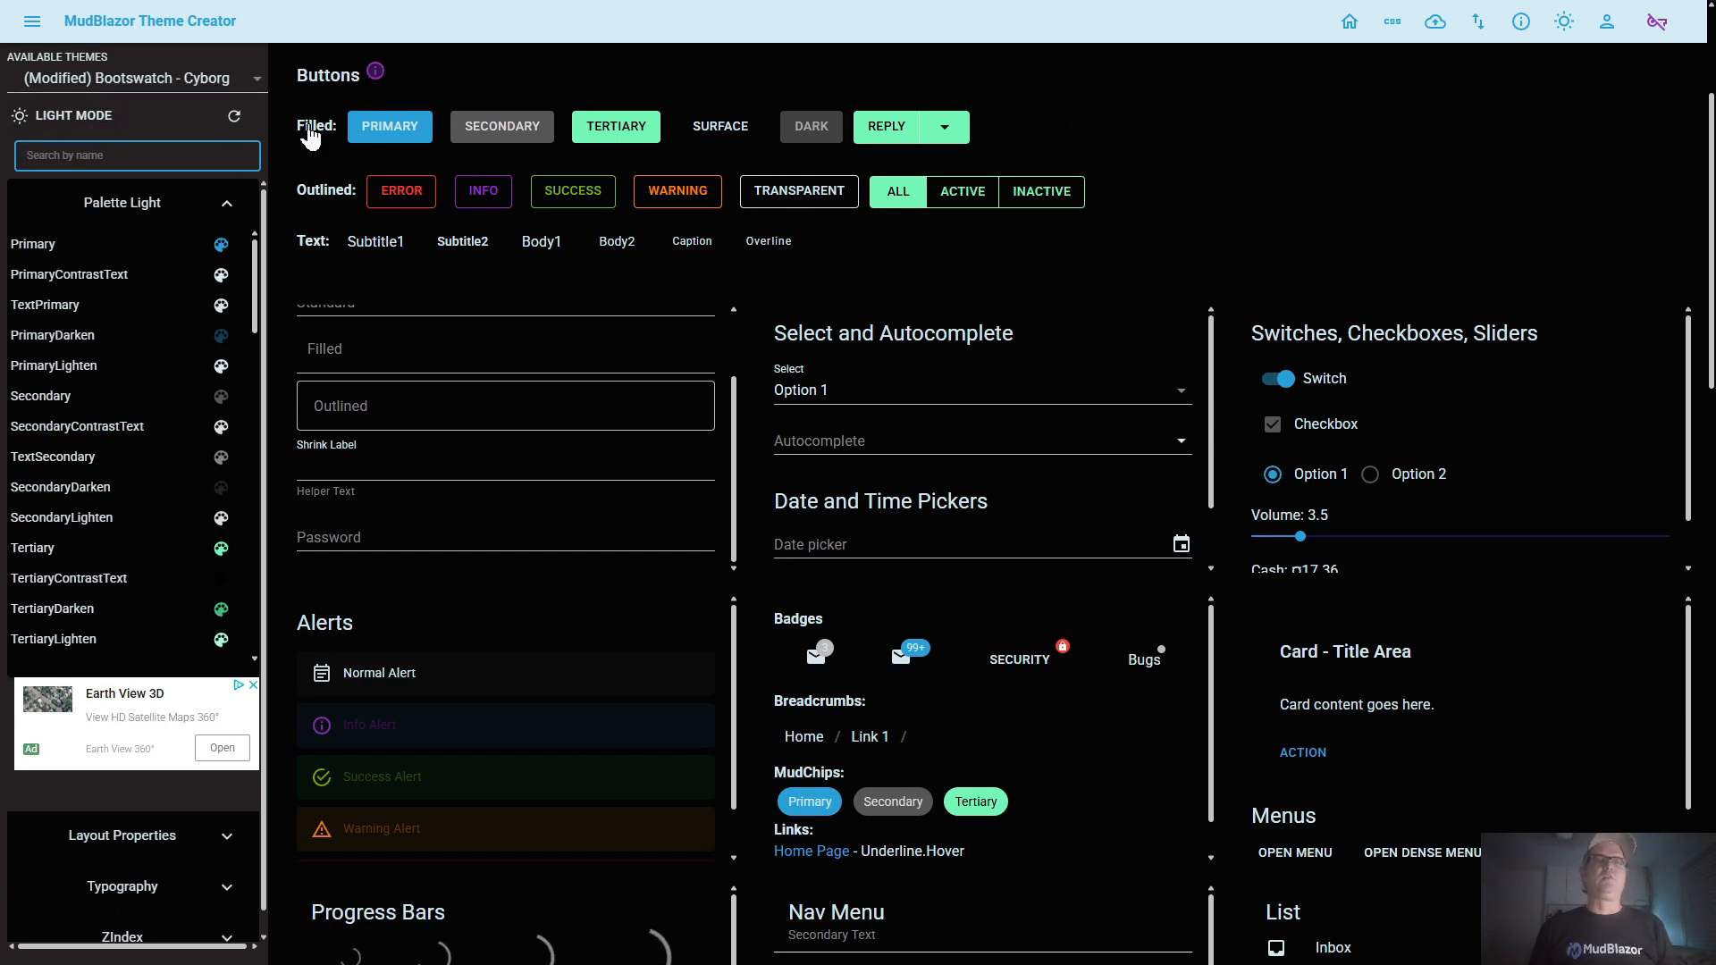
{"action": "scroll", "coordinate": [569, 295], "scroll_direction": "up", "scroll_amount": 3}
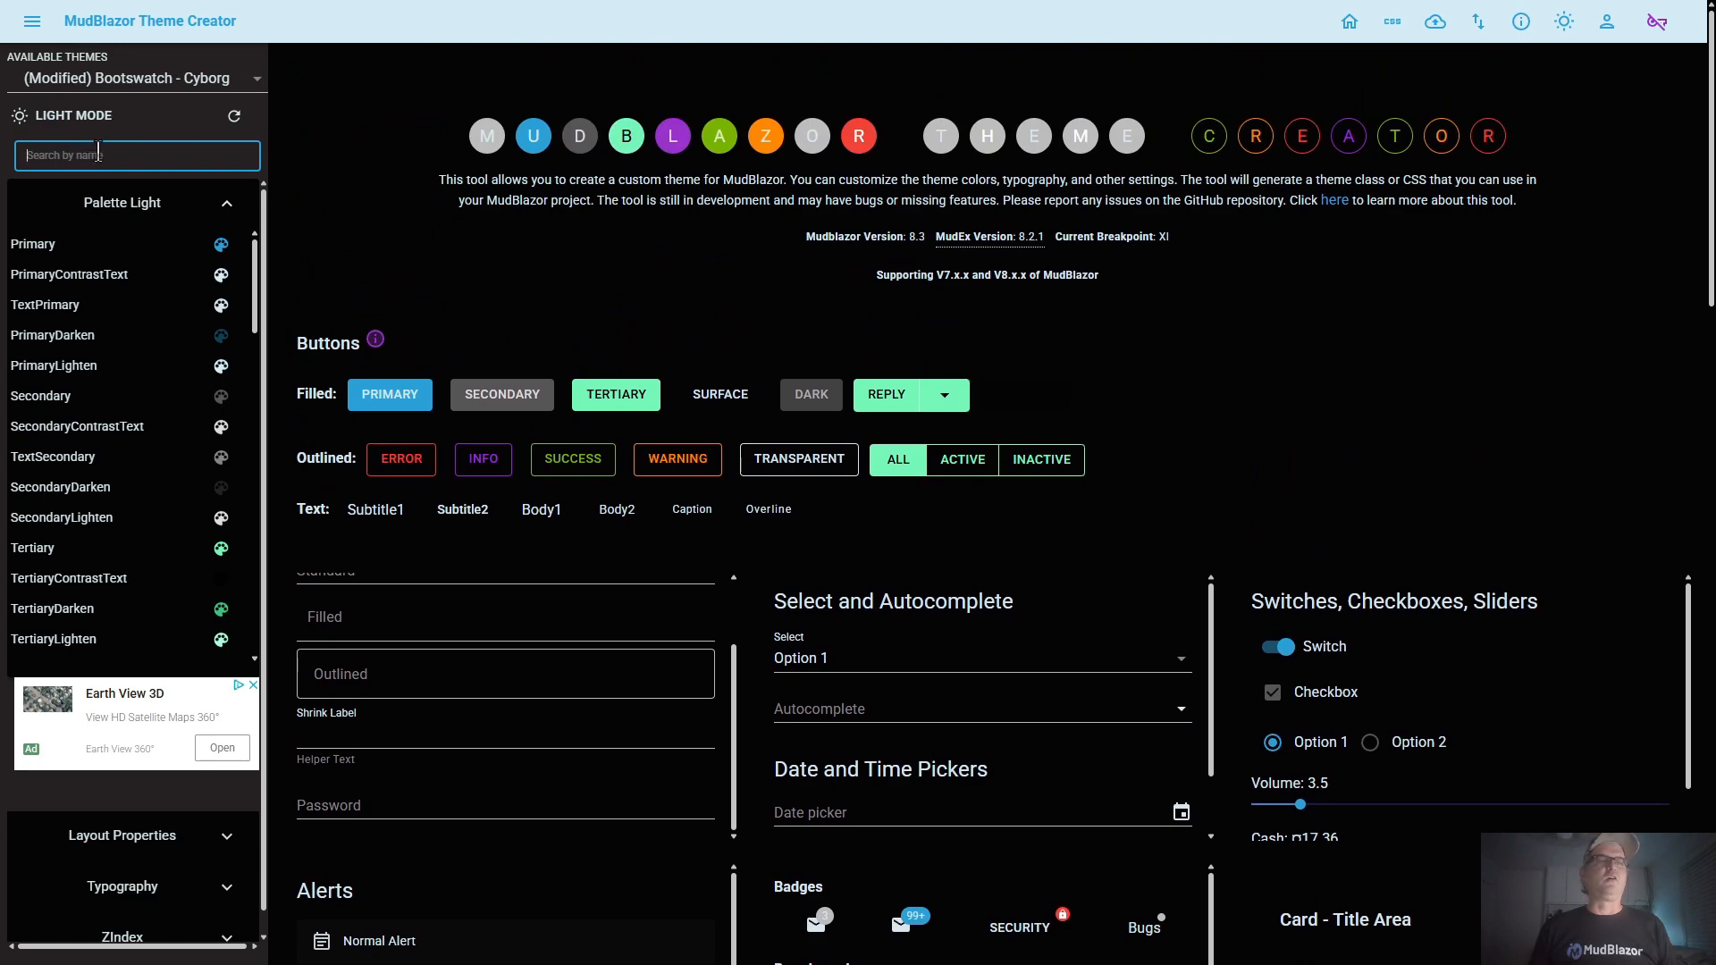
Filter the palette by Tertiary and compare the theme preview in dark and light modes
{"action": "left_click", "coordinate": [89, 117]}
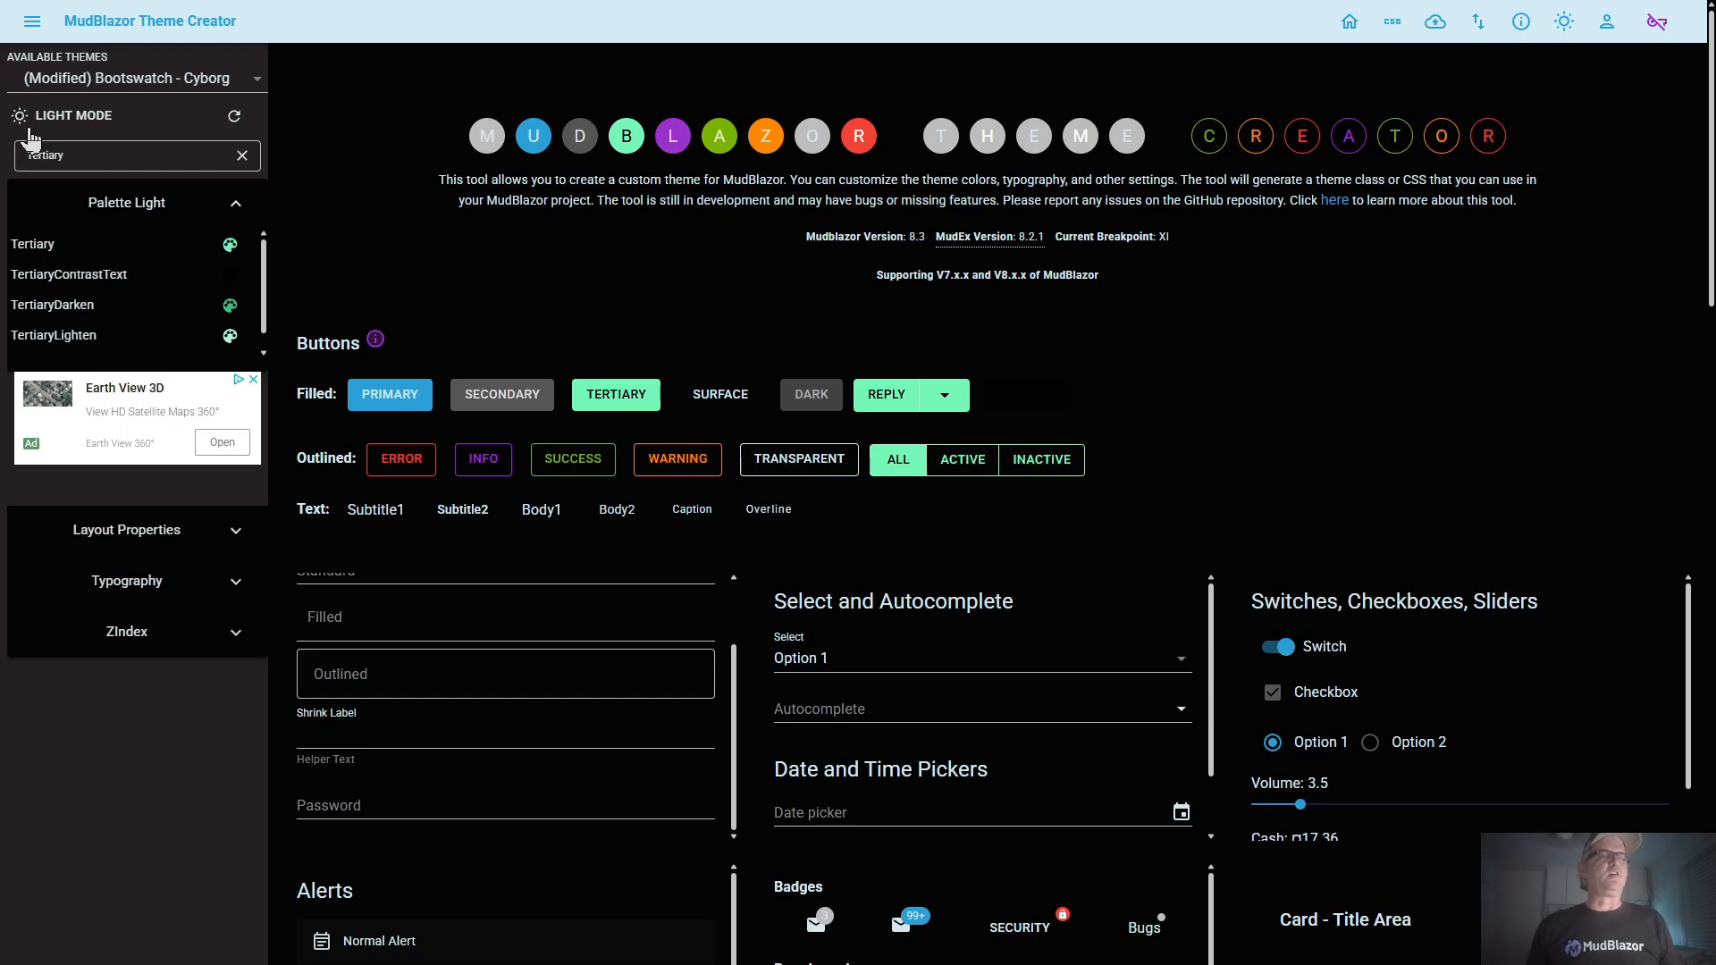
{"action": "left_click", "coordinate": [77, 122]}
{"action": "left_click", "coordinate": [70, 125]}
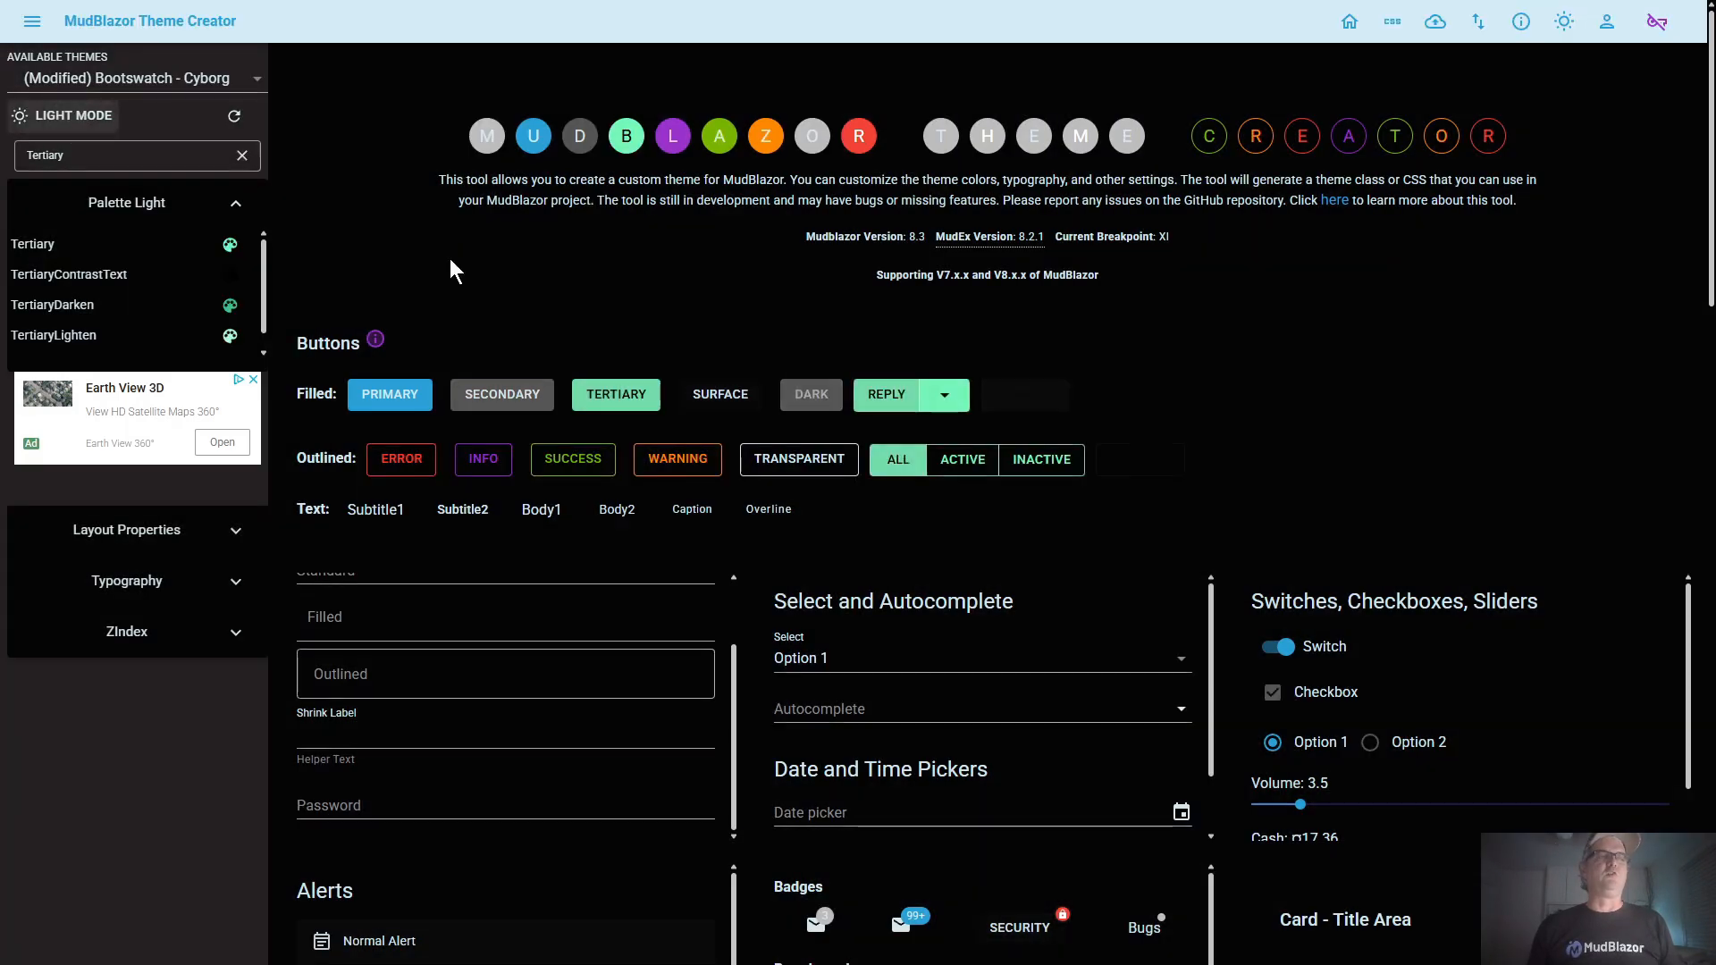
Copy the light palette's Tertiary color (RGB 116, 246, 183), paste it into the dark palette's Tertiary and save it
{"action": "left_click", "coordinate": [159, 246]}
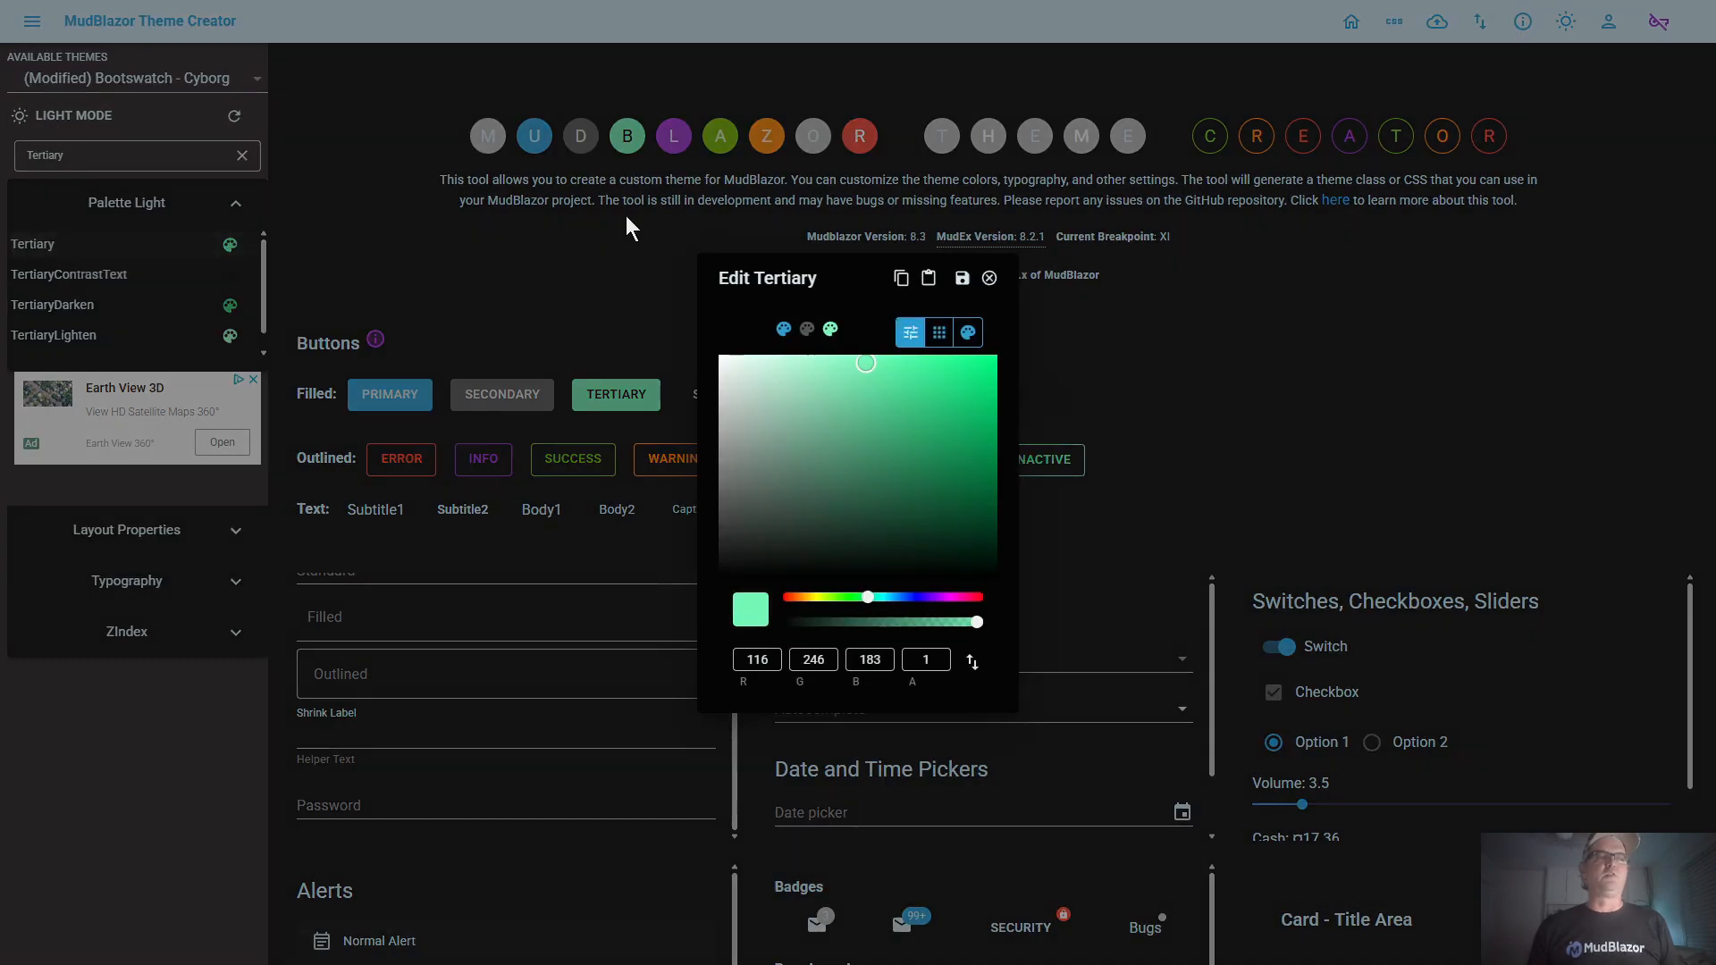
{"action": "left_click", "coordinate": [900, 281]}
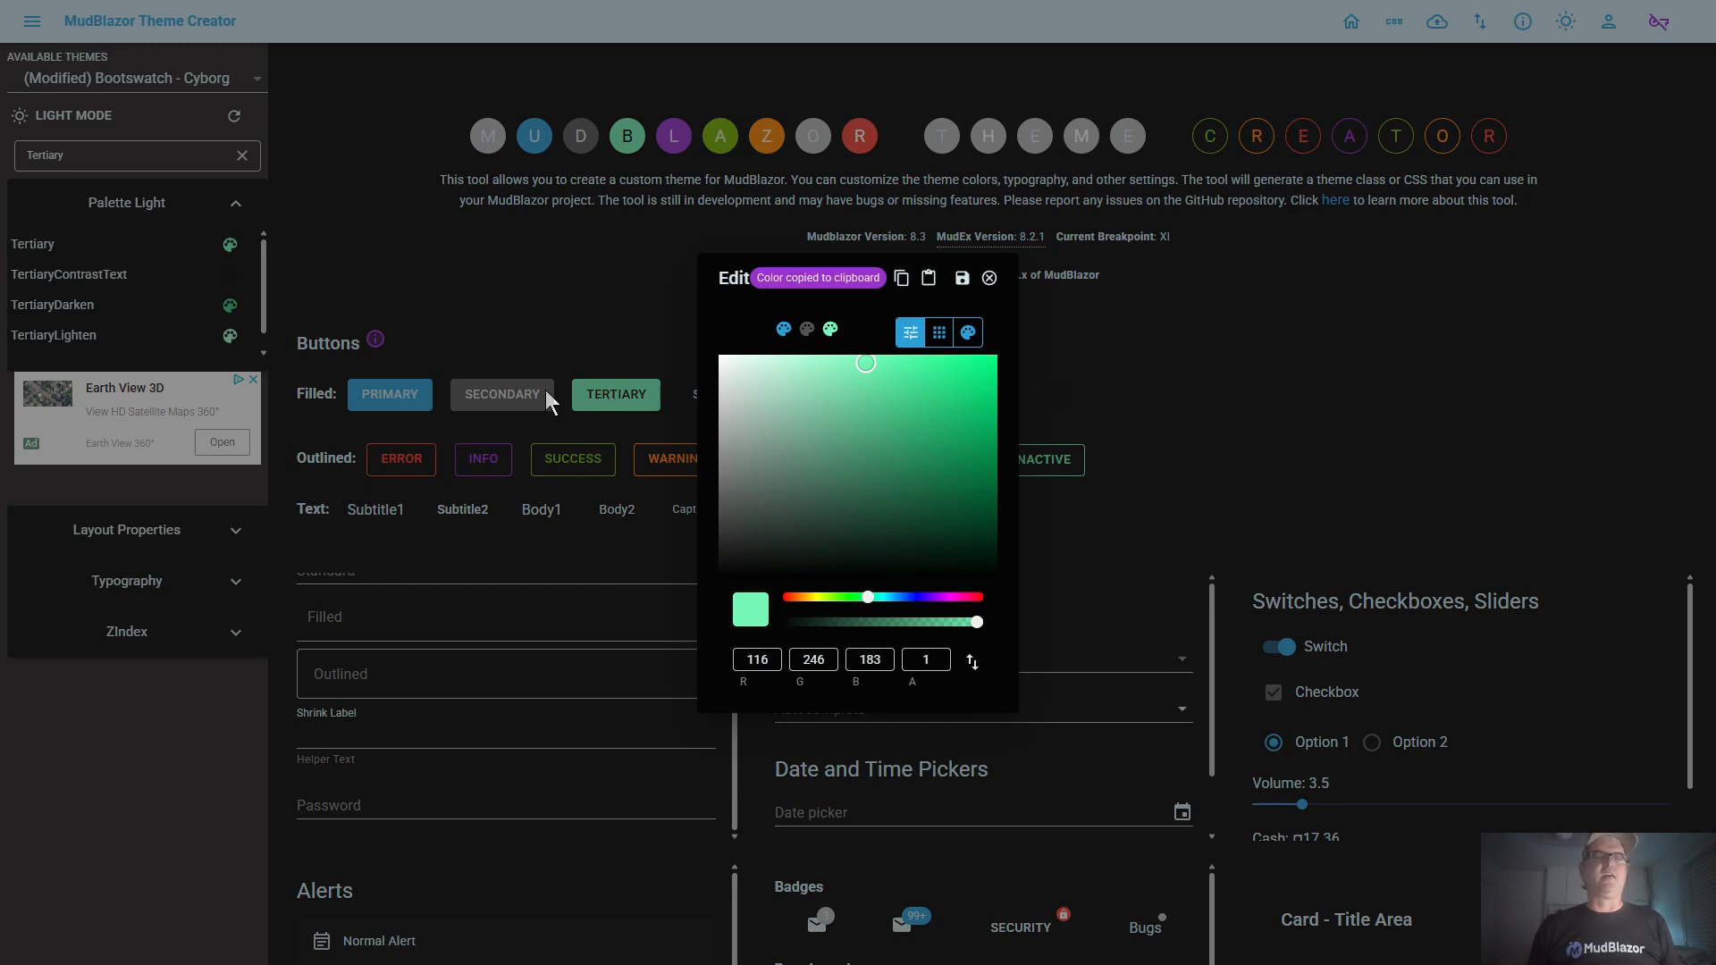
{"action": "left_click", "coordinate": [989, 278]}
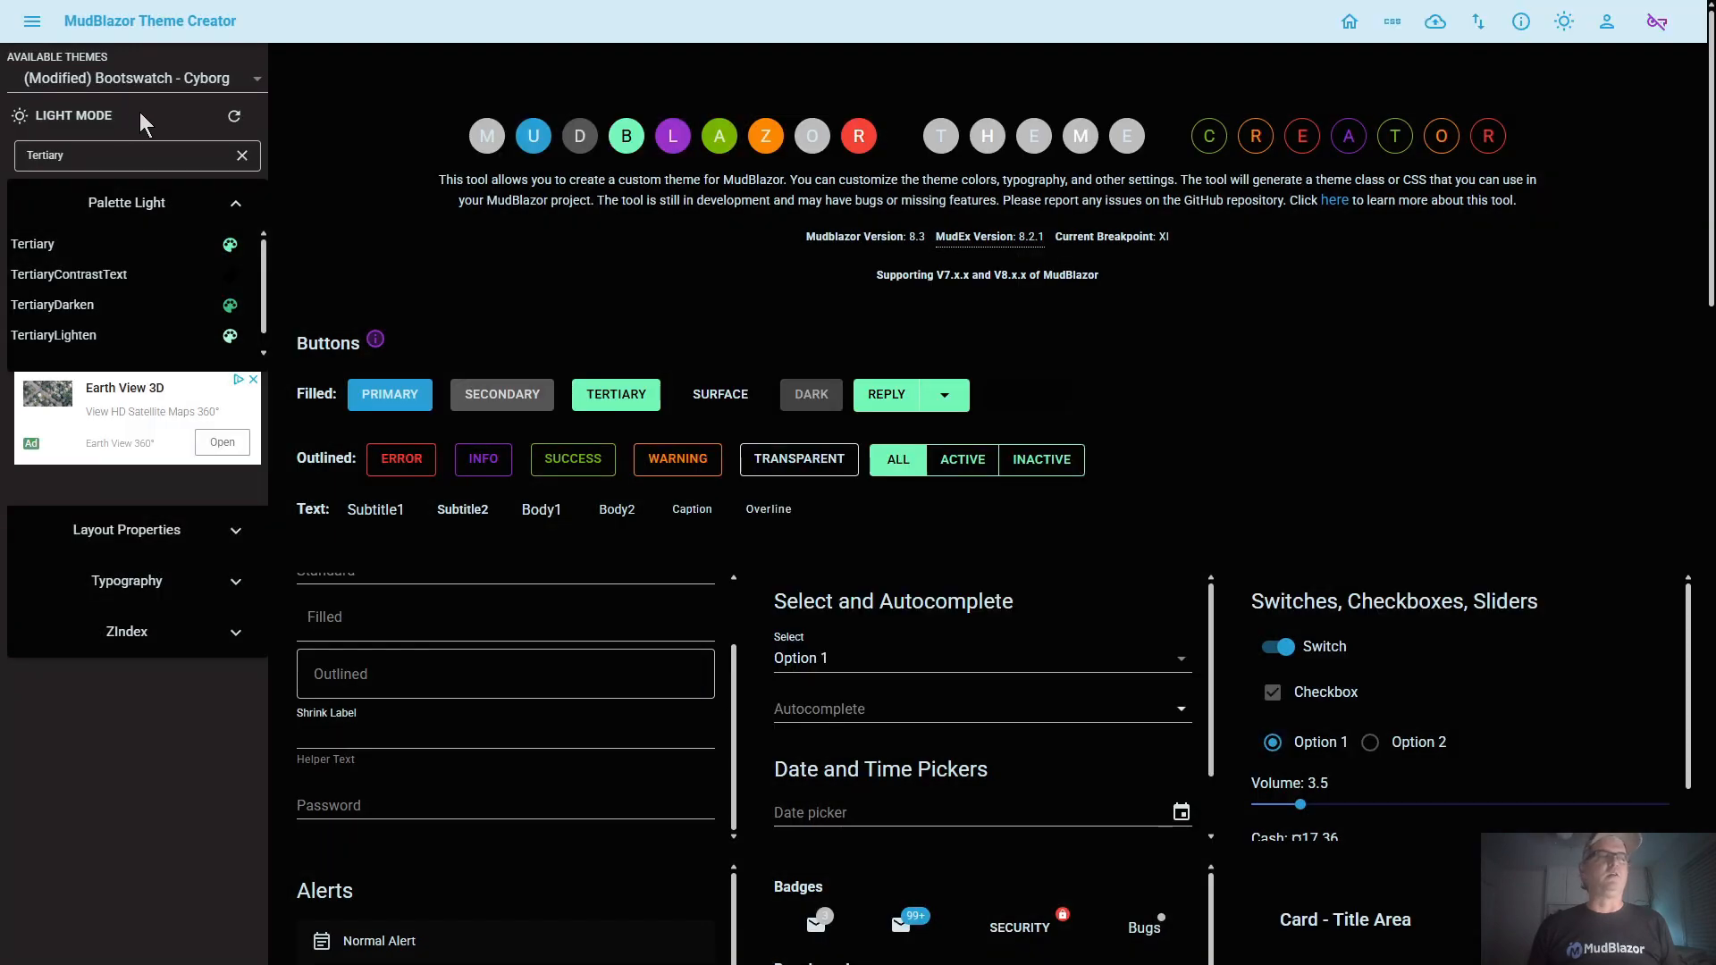
{"action": "left_click", "coordinate": [62, 122]}
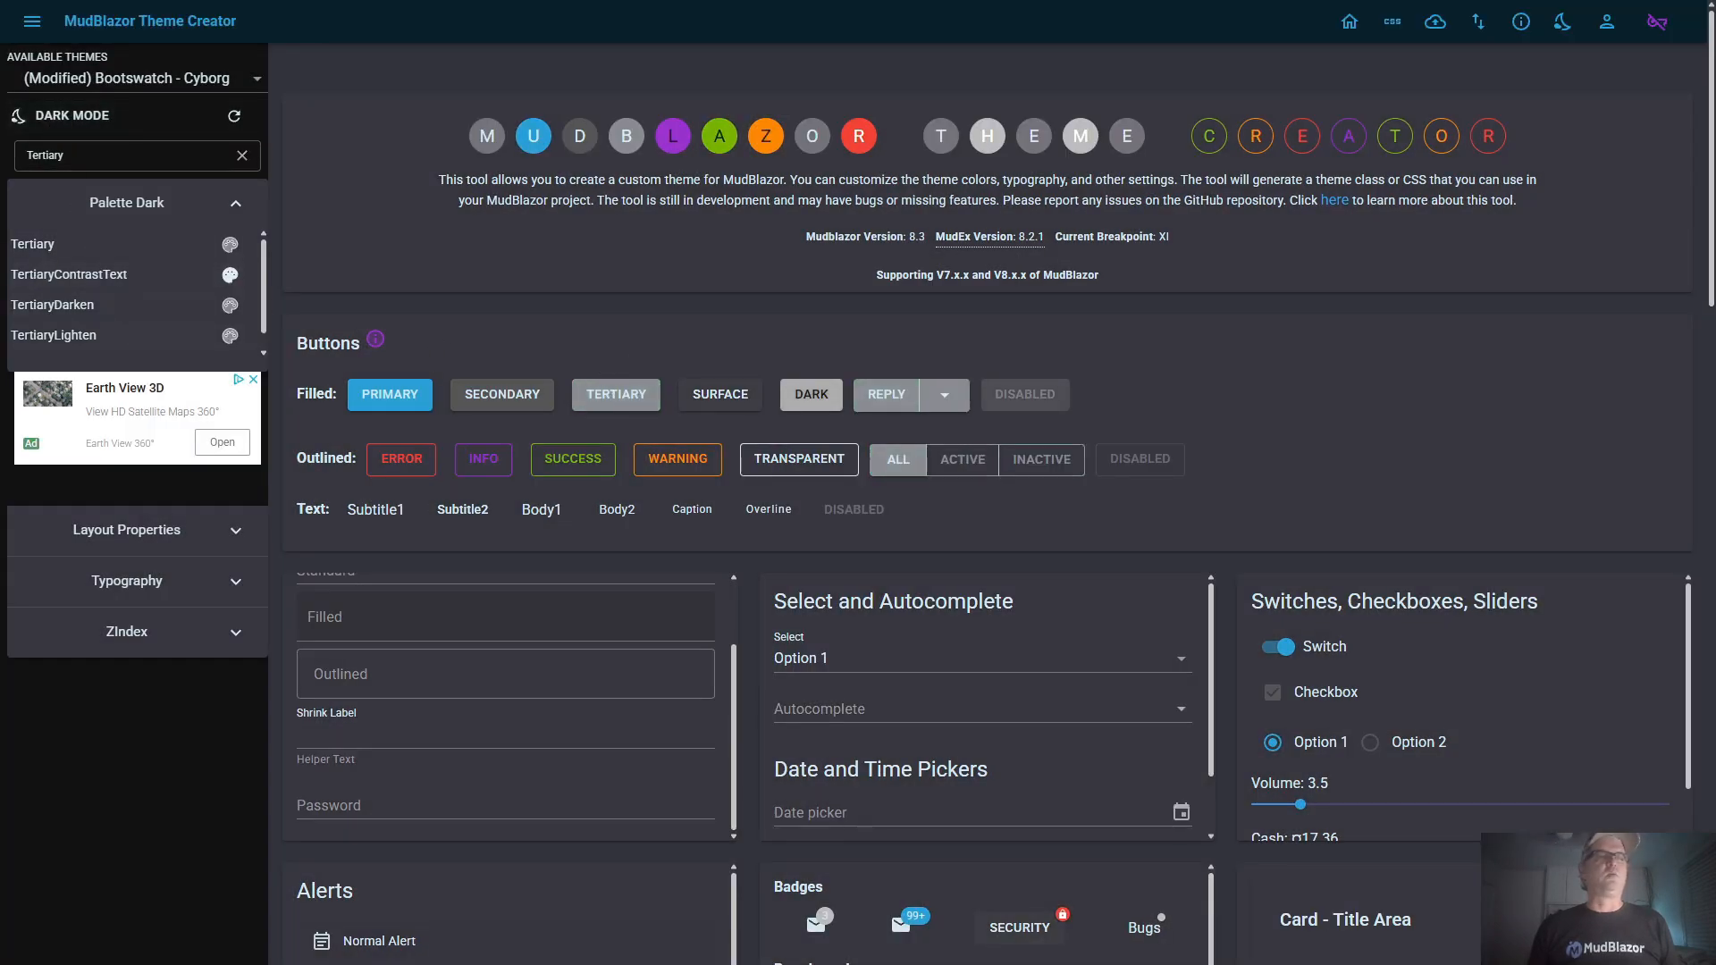
{"action": "left_click", "coordinate": [56, 247]}
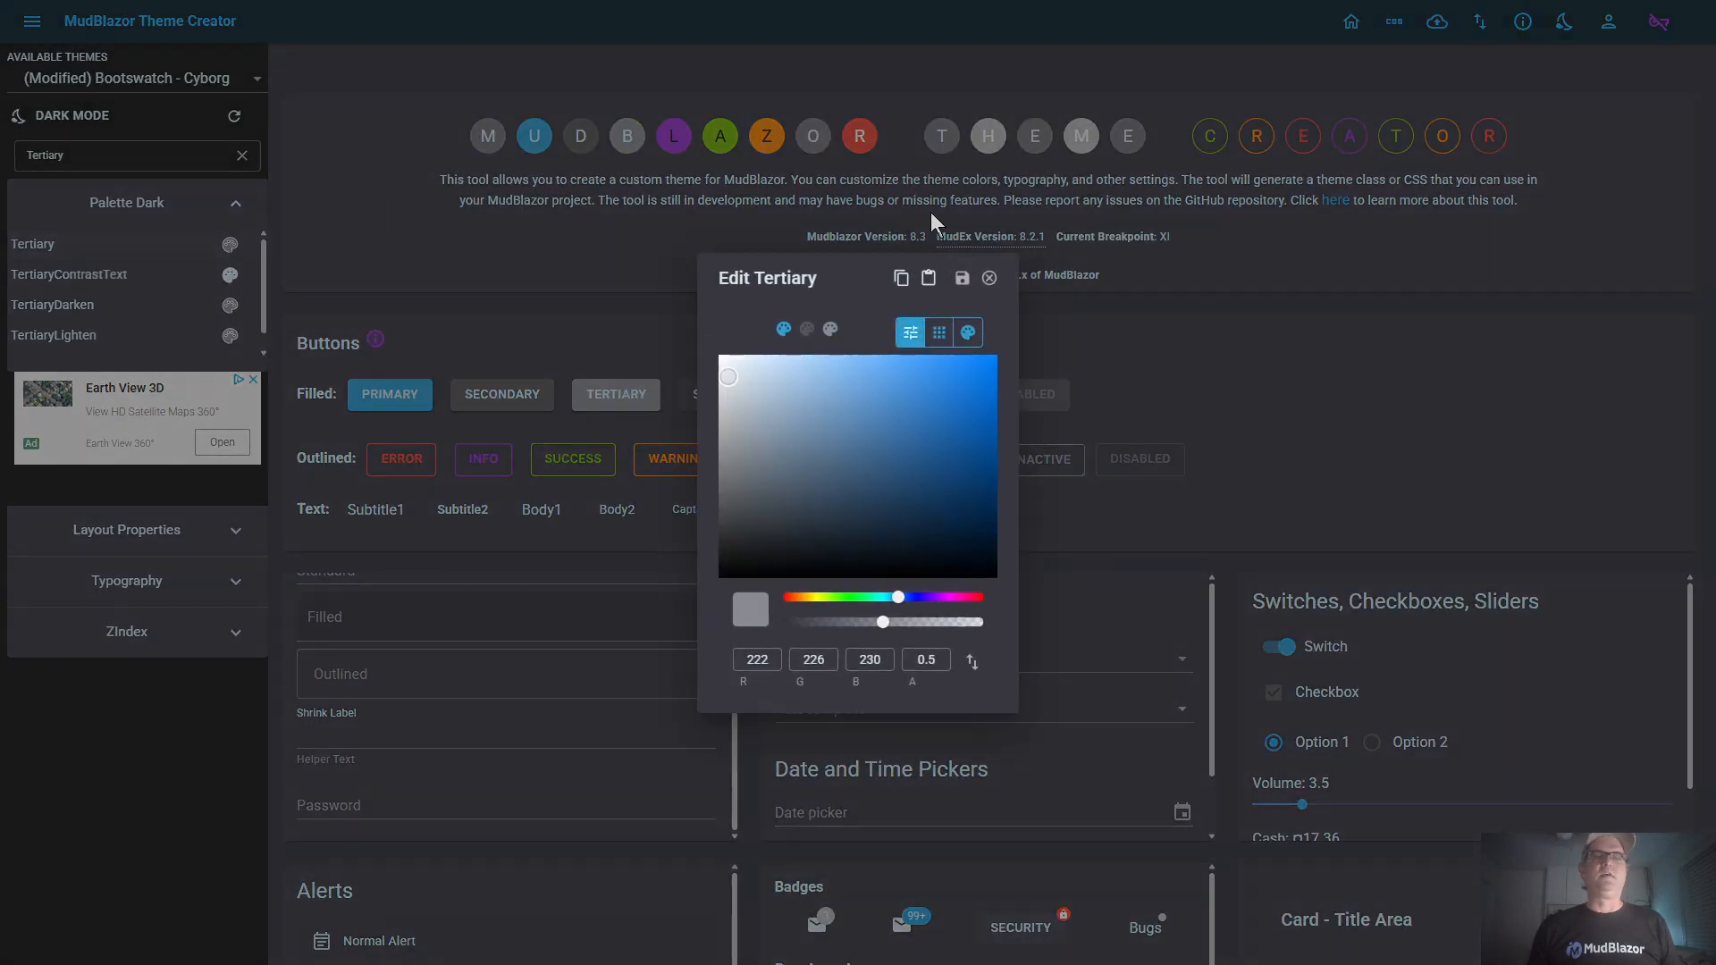
{"action": "left_click", "coordinate": [930, 278]}
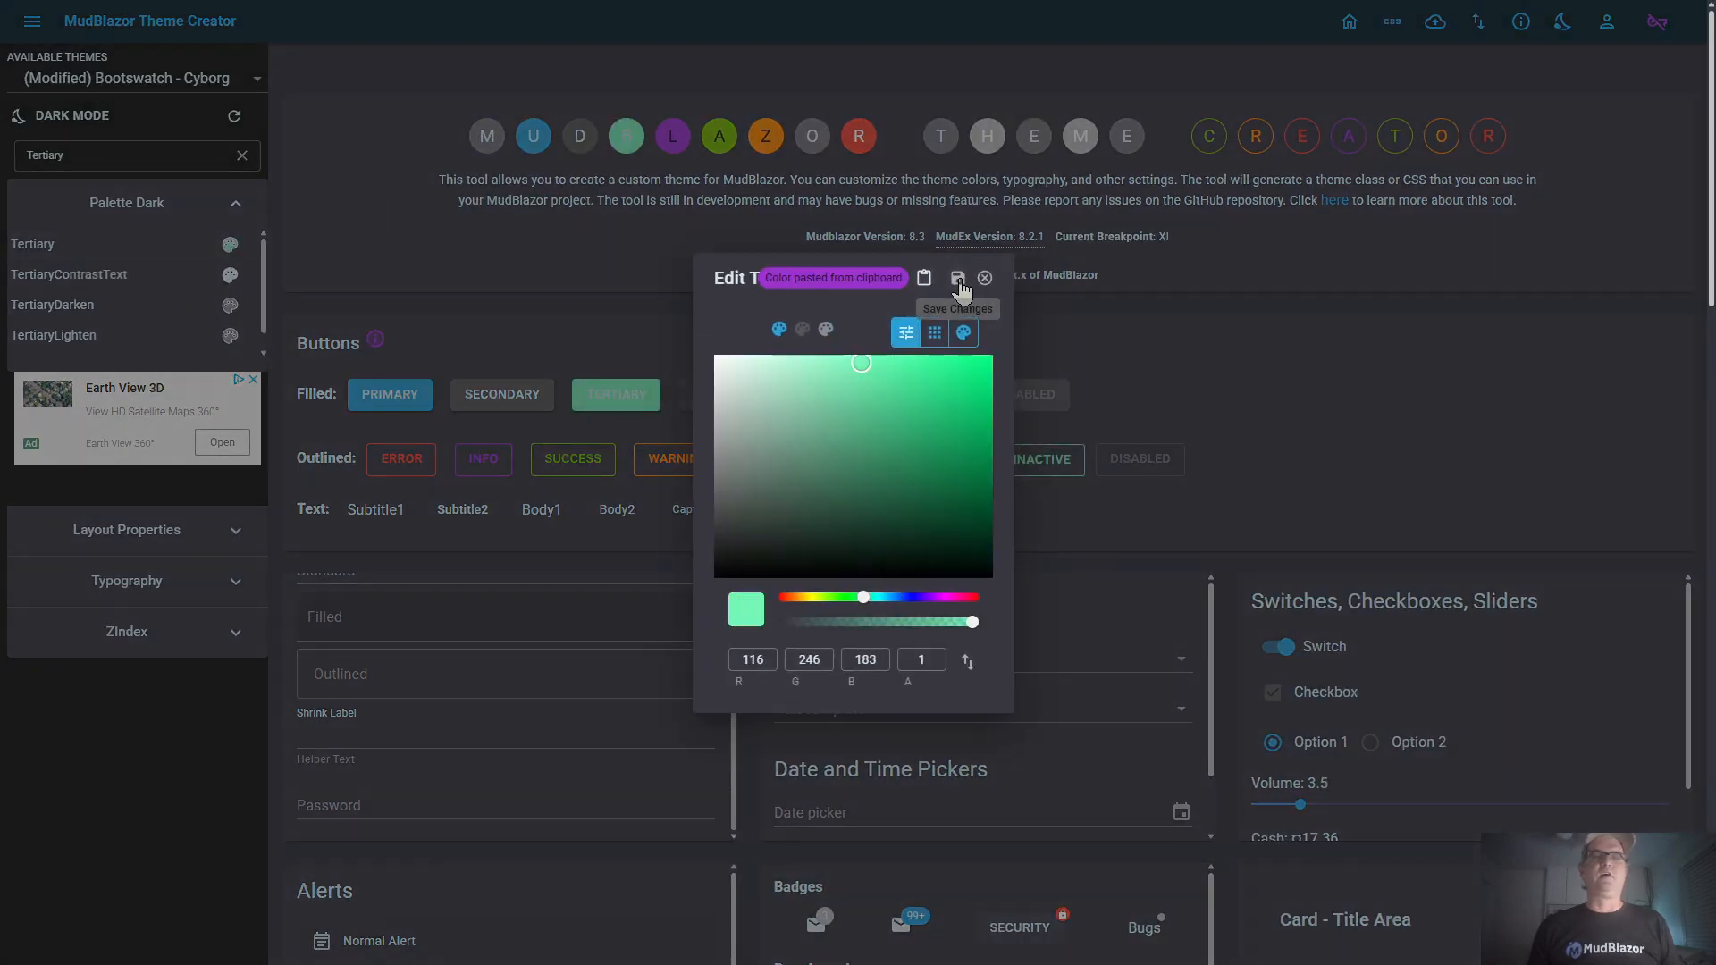
{"action": "left_click", "coordinate": [963, 278]}
Copy the light palette's TertiaryContrastText color (RGB 0, 0, 0), paste it into the dark palette's TertiaryContrastText and save it
{"action": "left_click", "coordinate": [63, 122]}
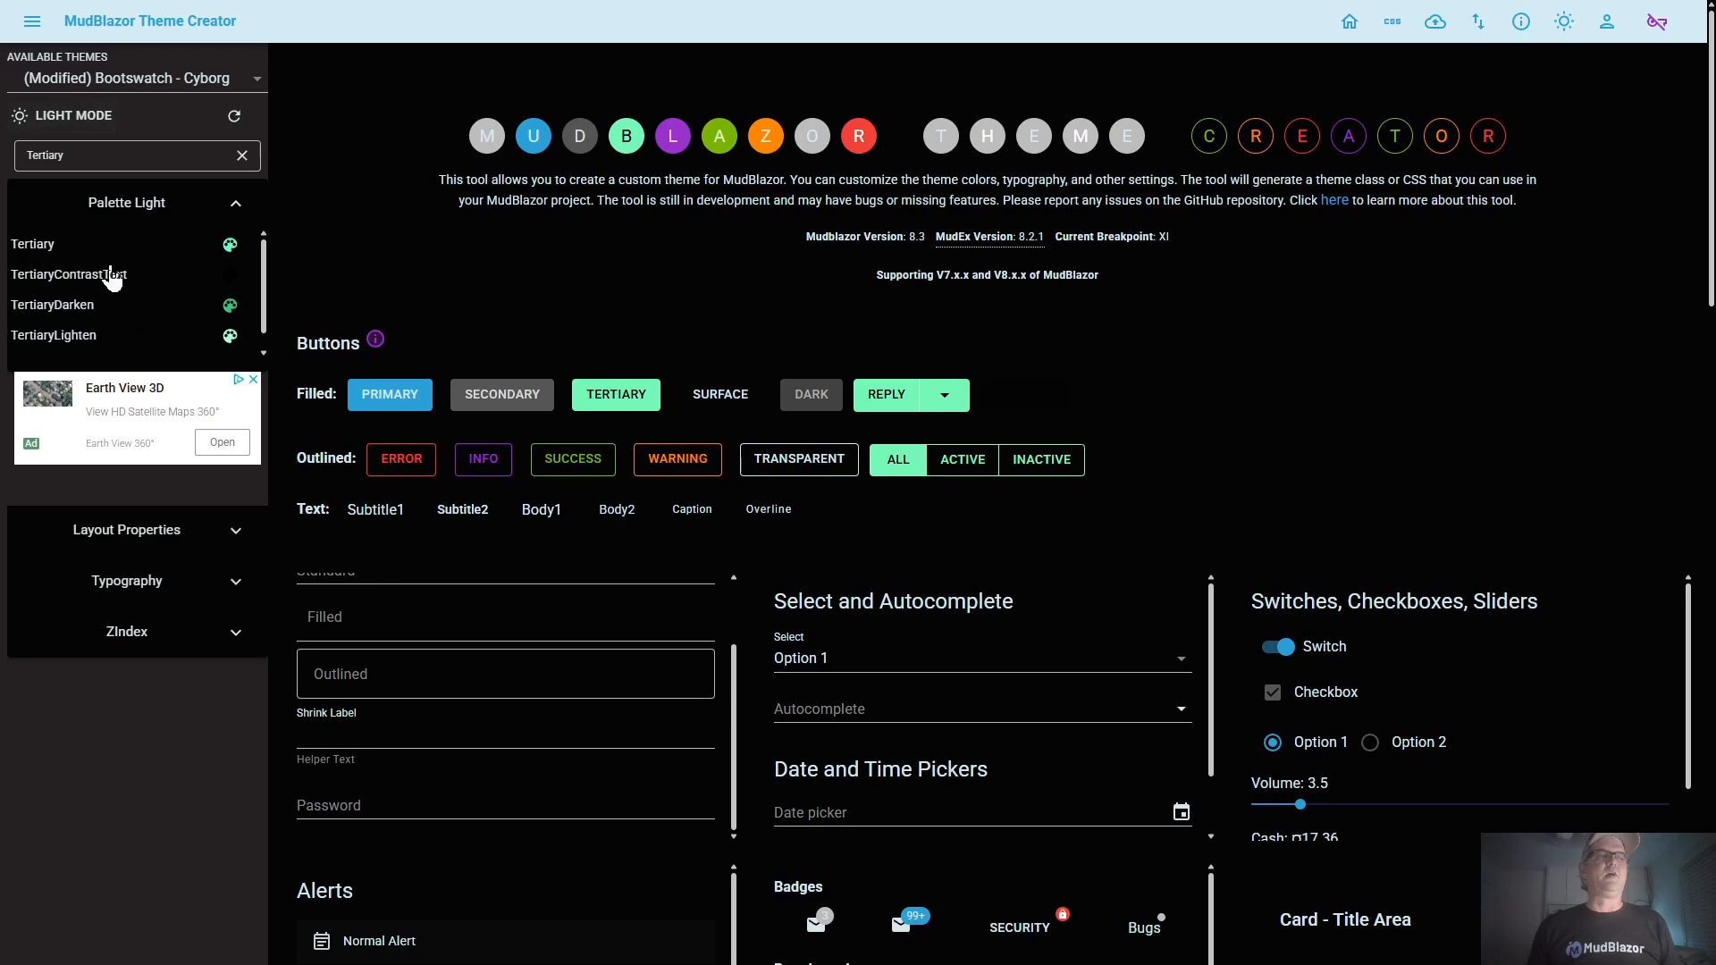
{"action": "left_click", "coordinate": [106, 274]}
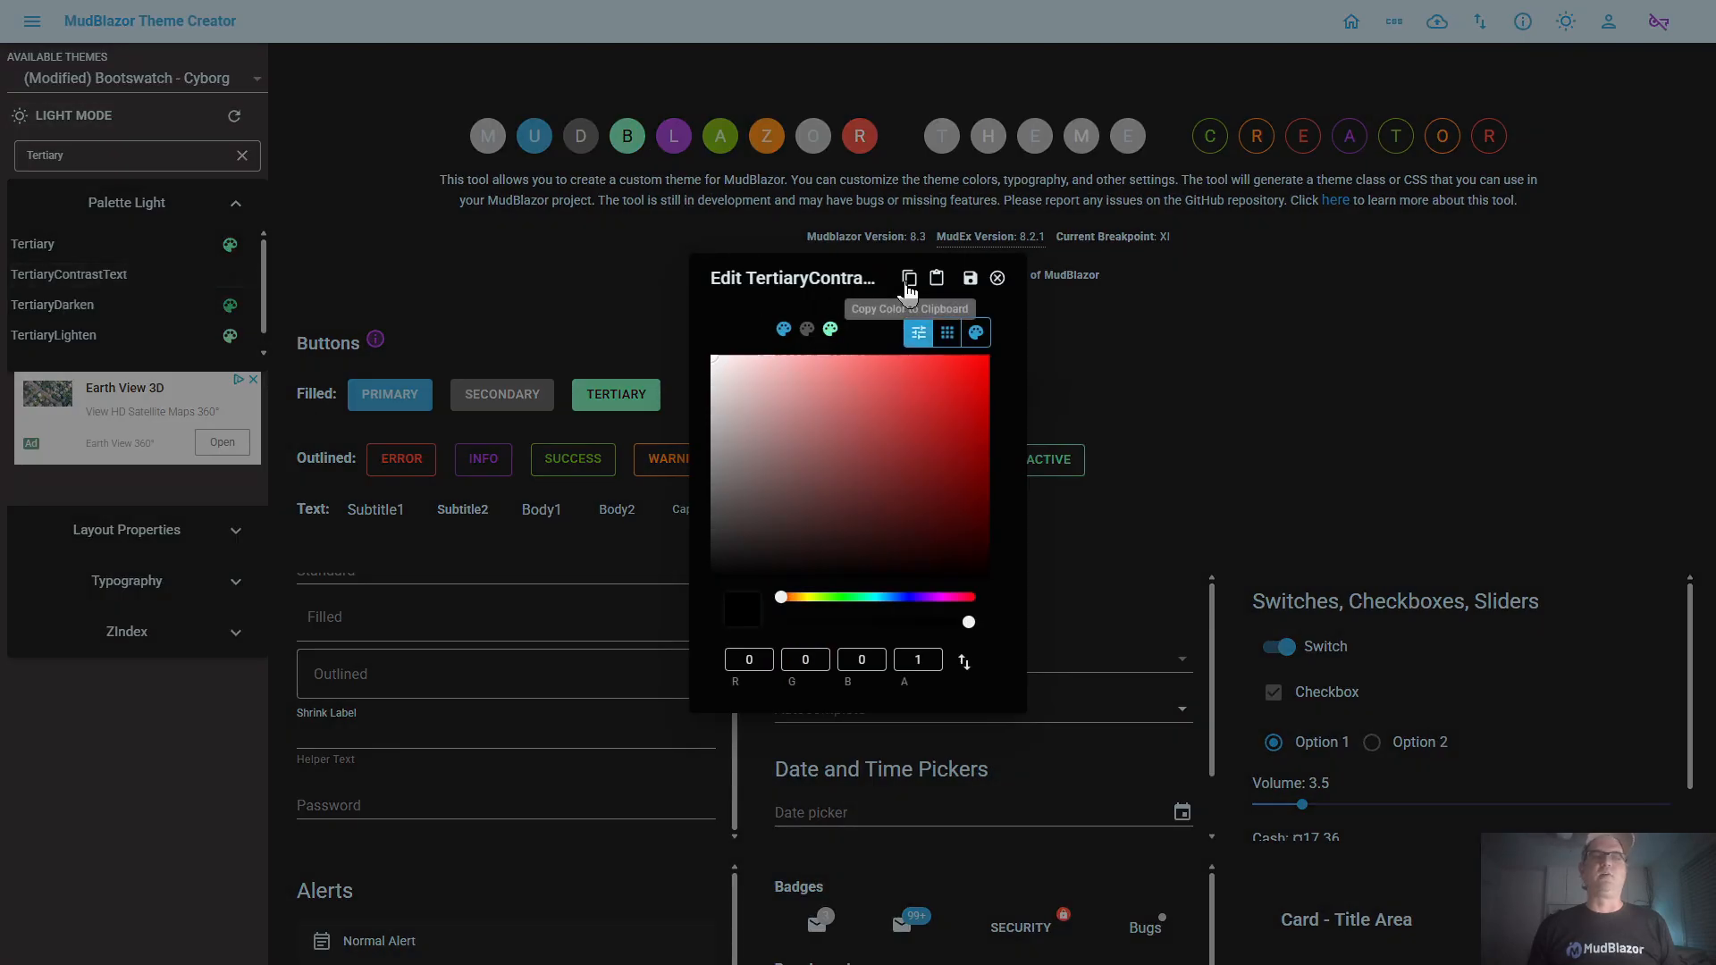
{"action": "left_click", "coordinate": [909, 278]}
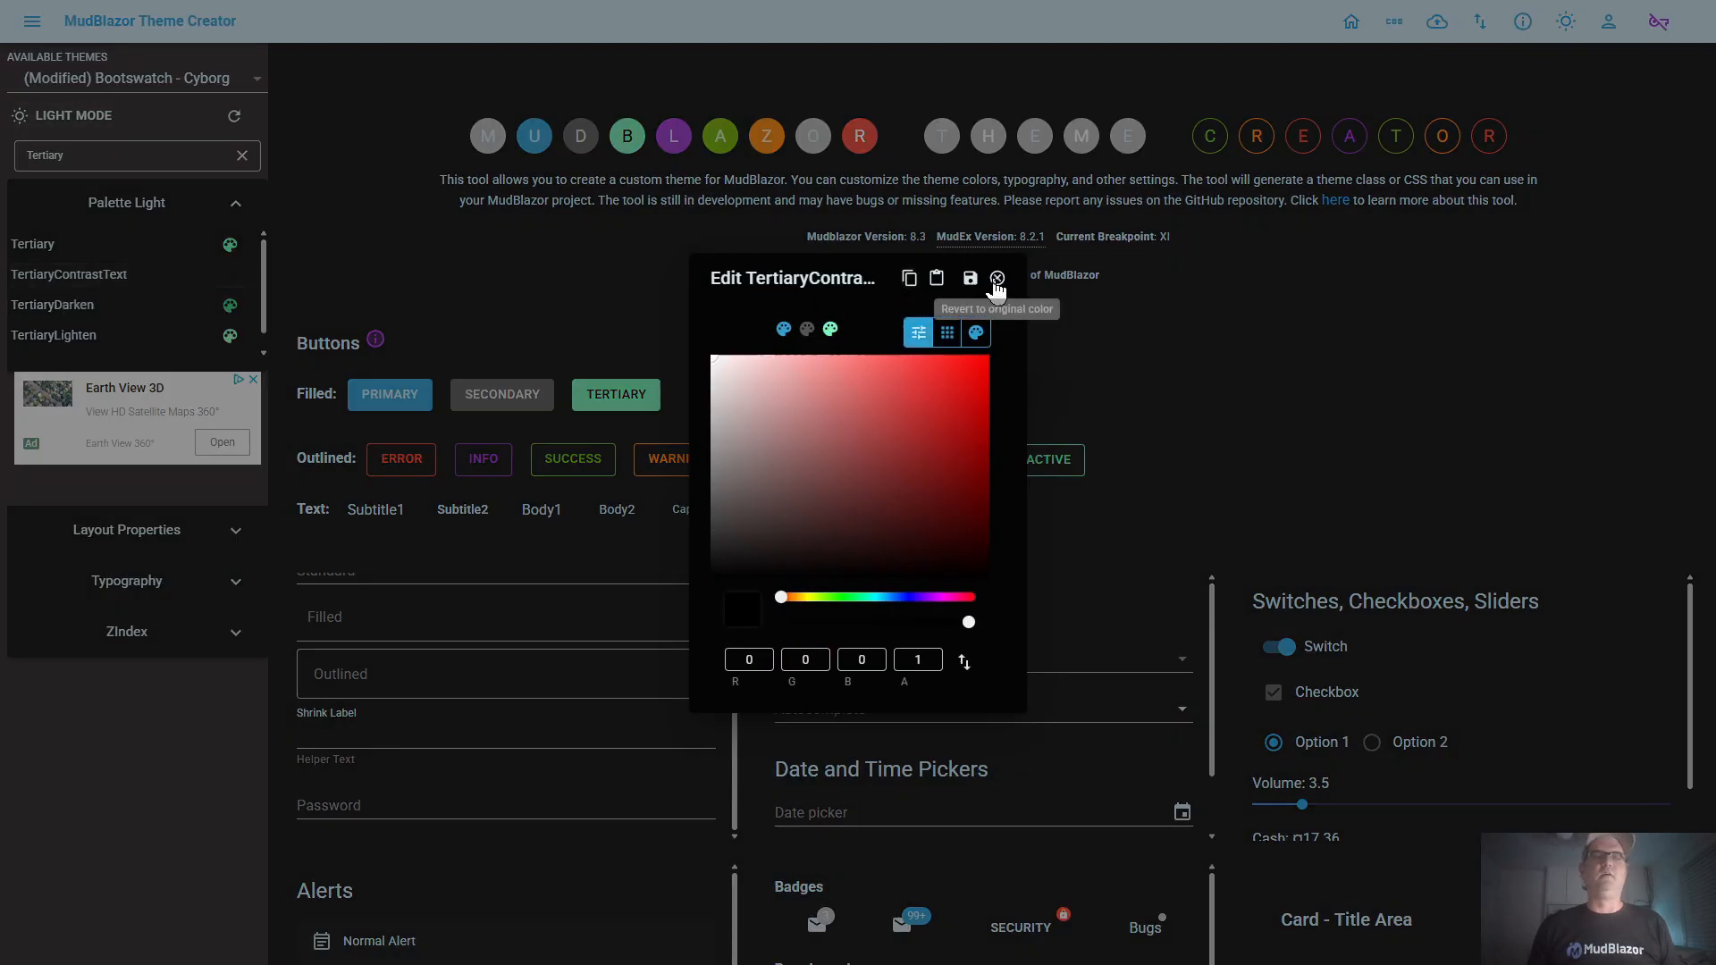
{"action": "left_click", "coordinate": [970, 283]}
{"action": "left_click", "coordinate": [60, 118]}
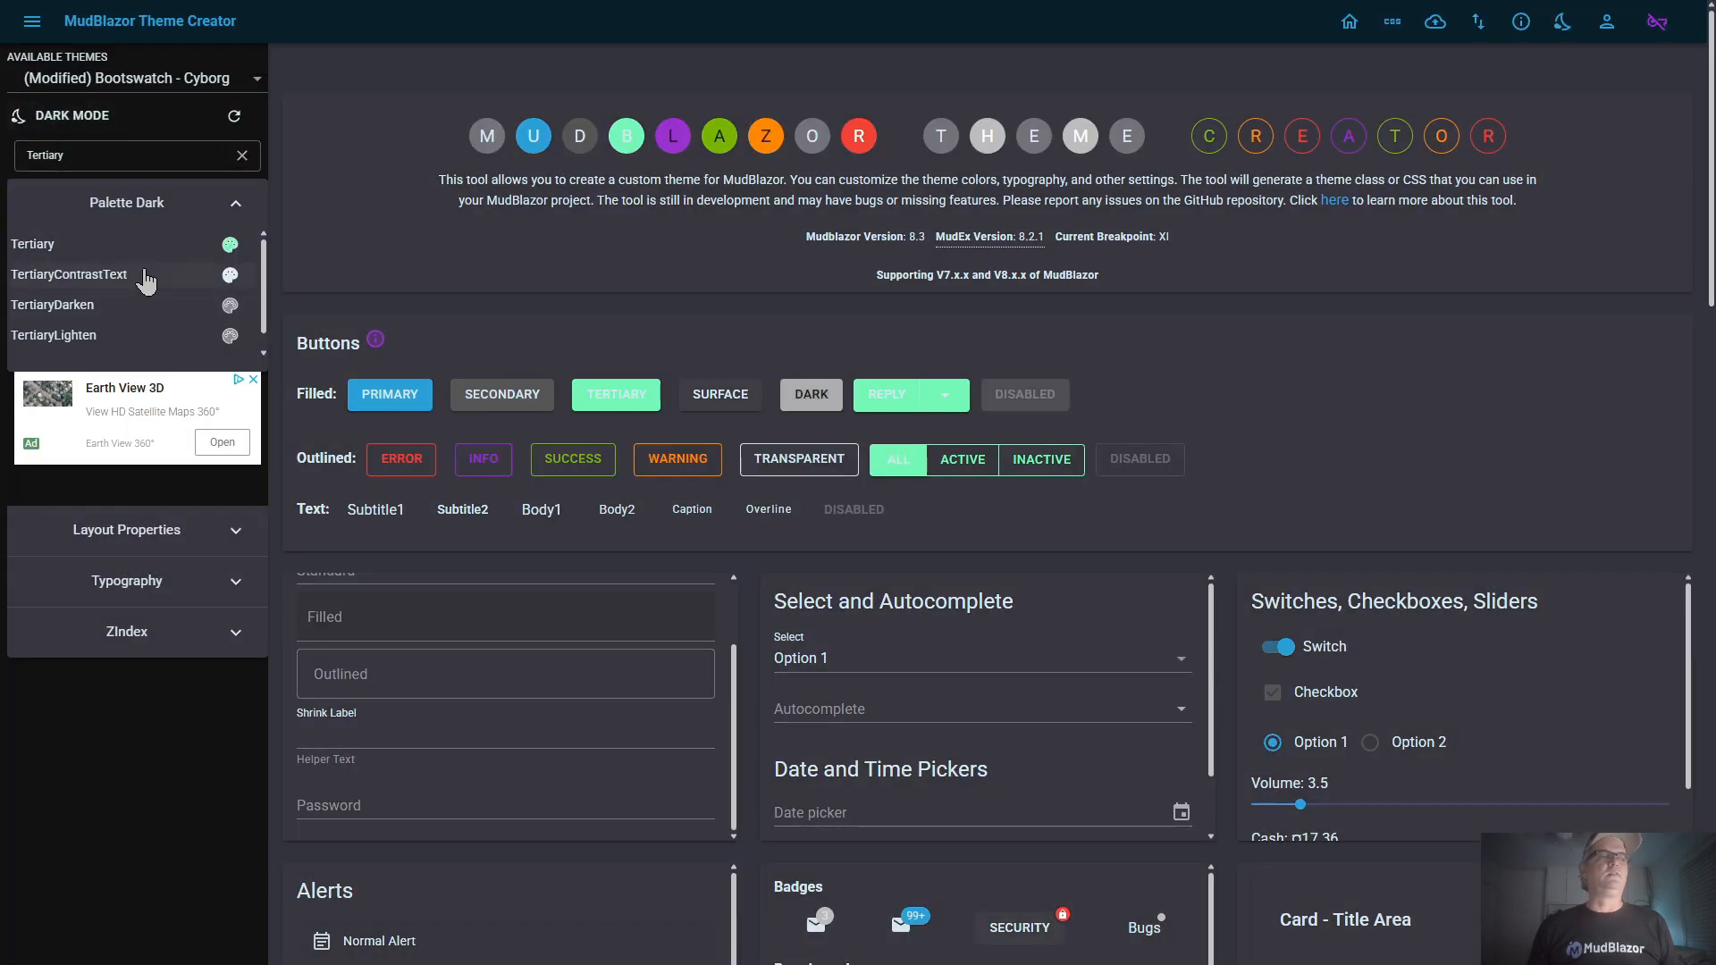
{"action": "left_click", "coordinate": [146, 276]}
{"action": "left_click", "coordinate": [934, 280]}
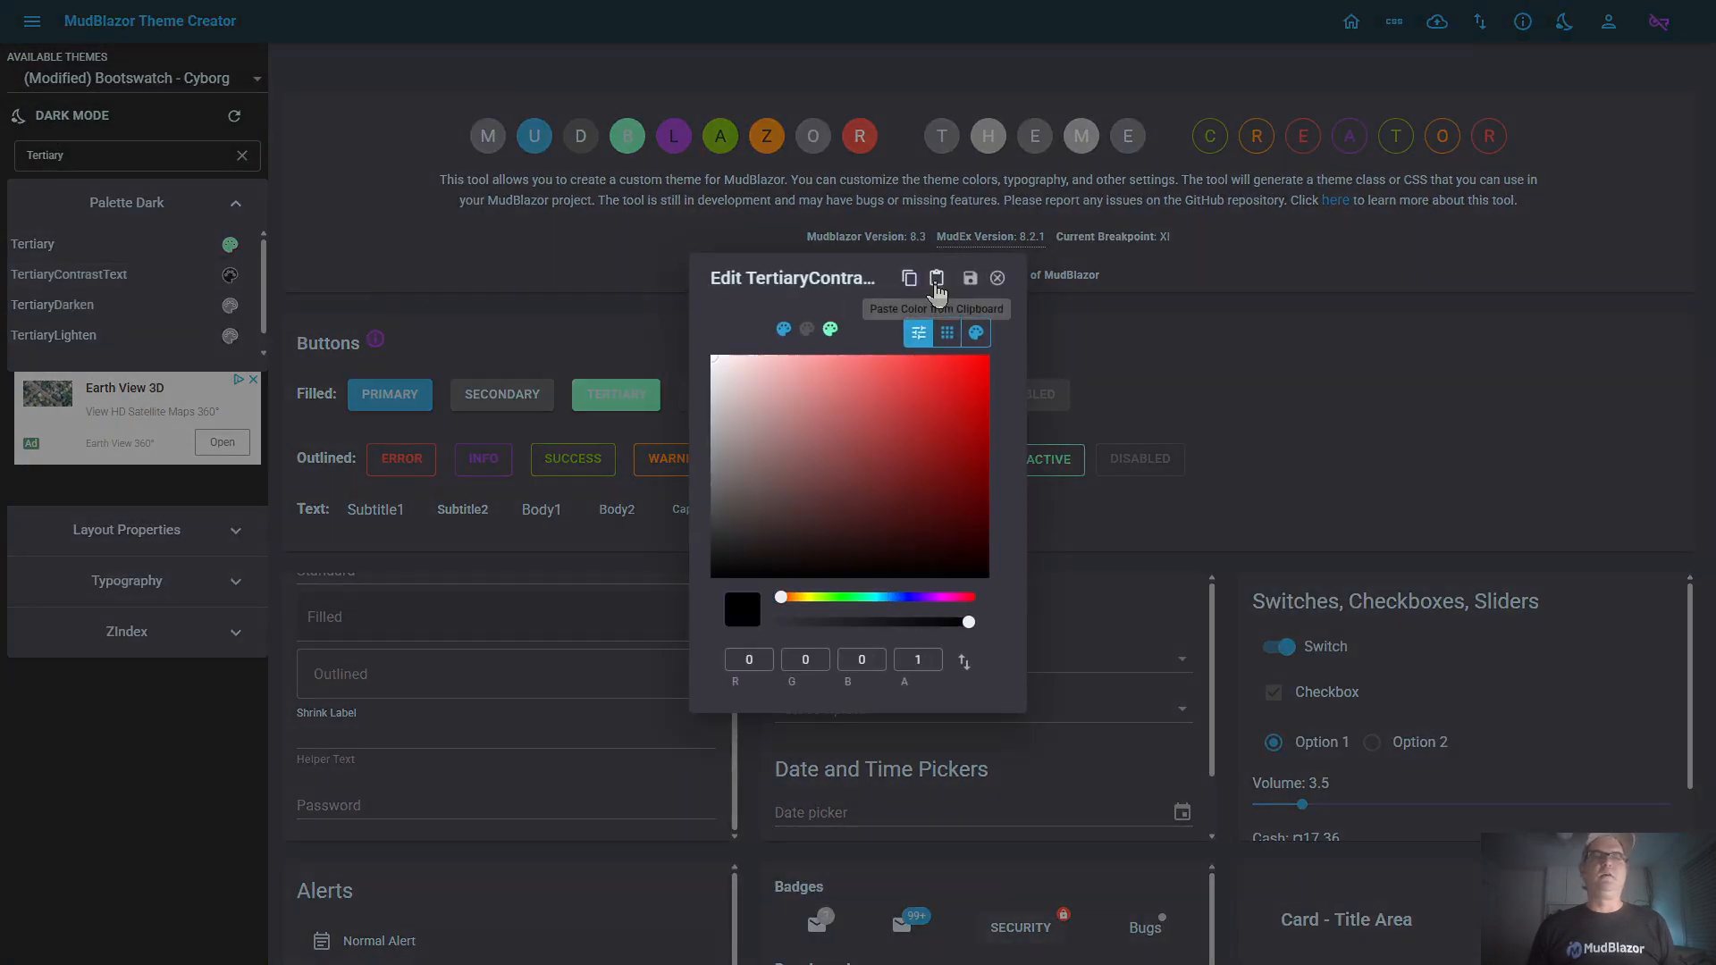
{"action": "left_click", "coordinate": [967, 280]}
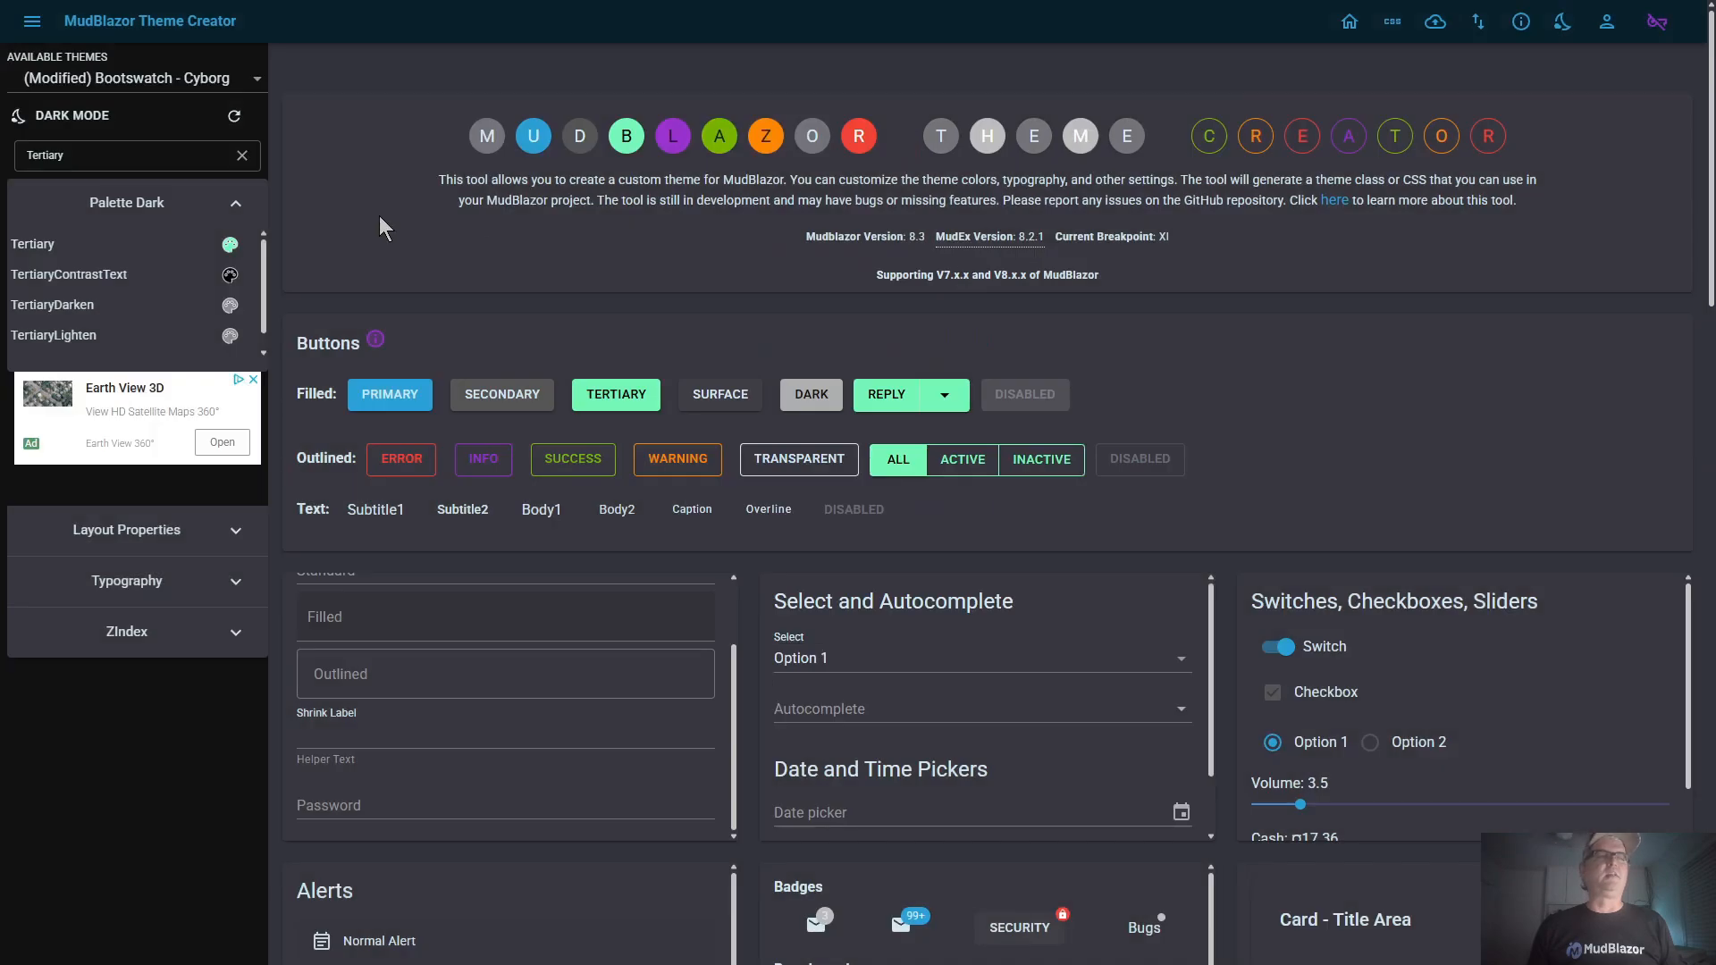
{"action": "left_click", "coordinate": [57, 124]}
{"action": "left_click", "coordinate": [59, 124]}
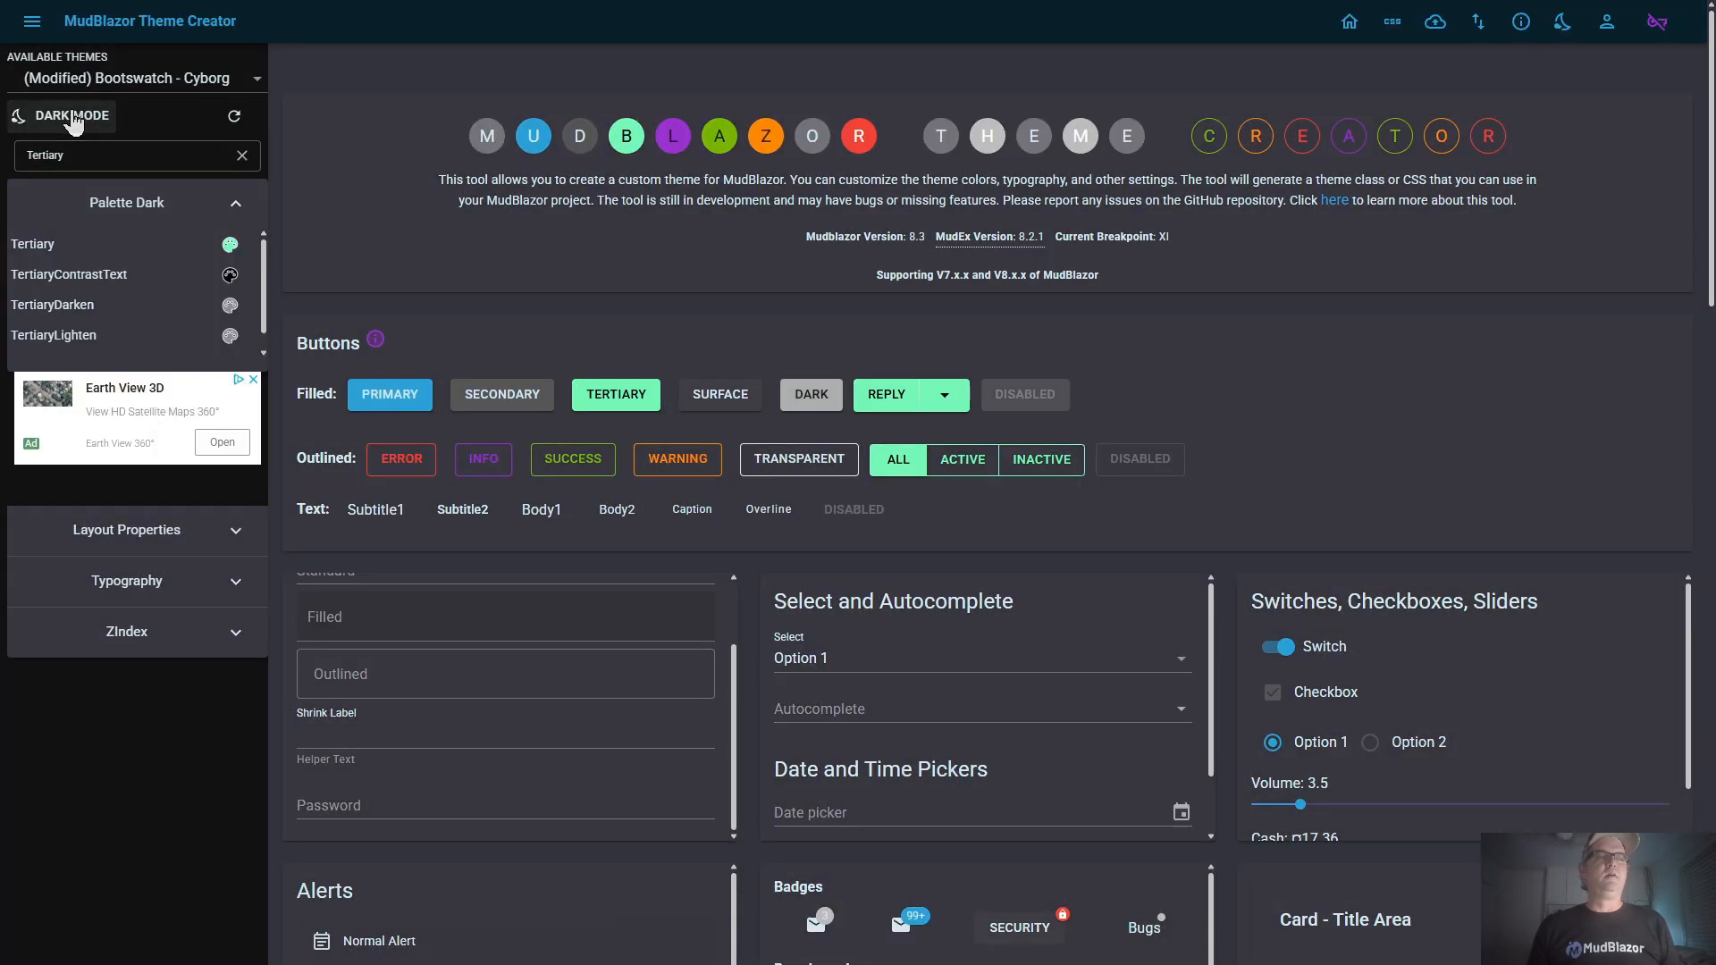
{"action": "left_click", "coordinate": [98, 309]}
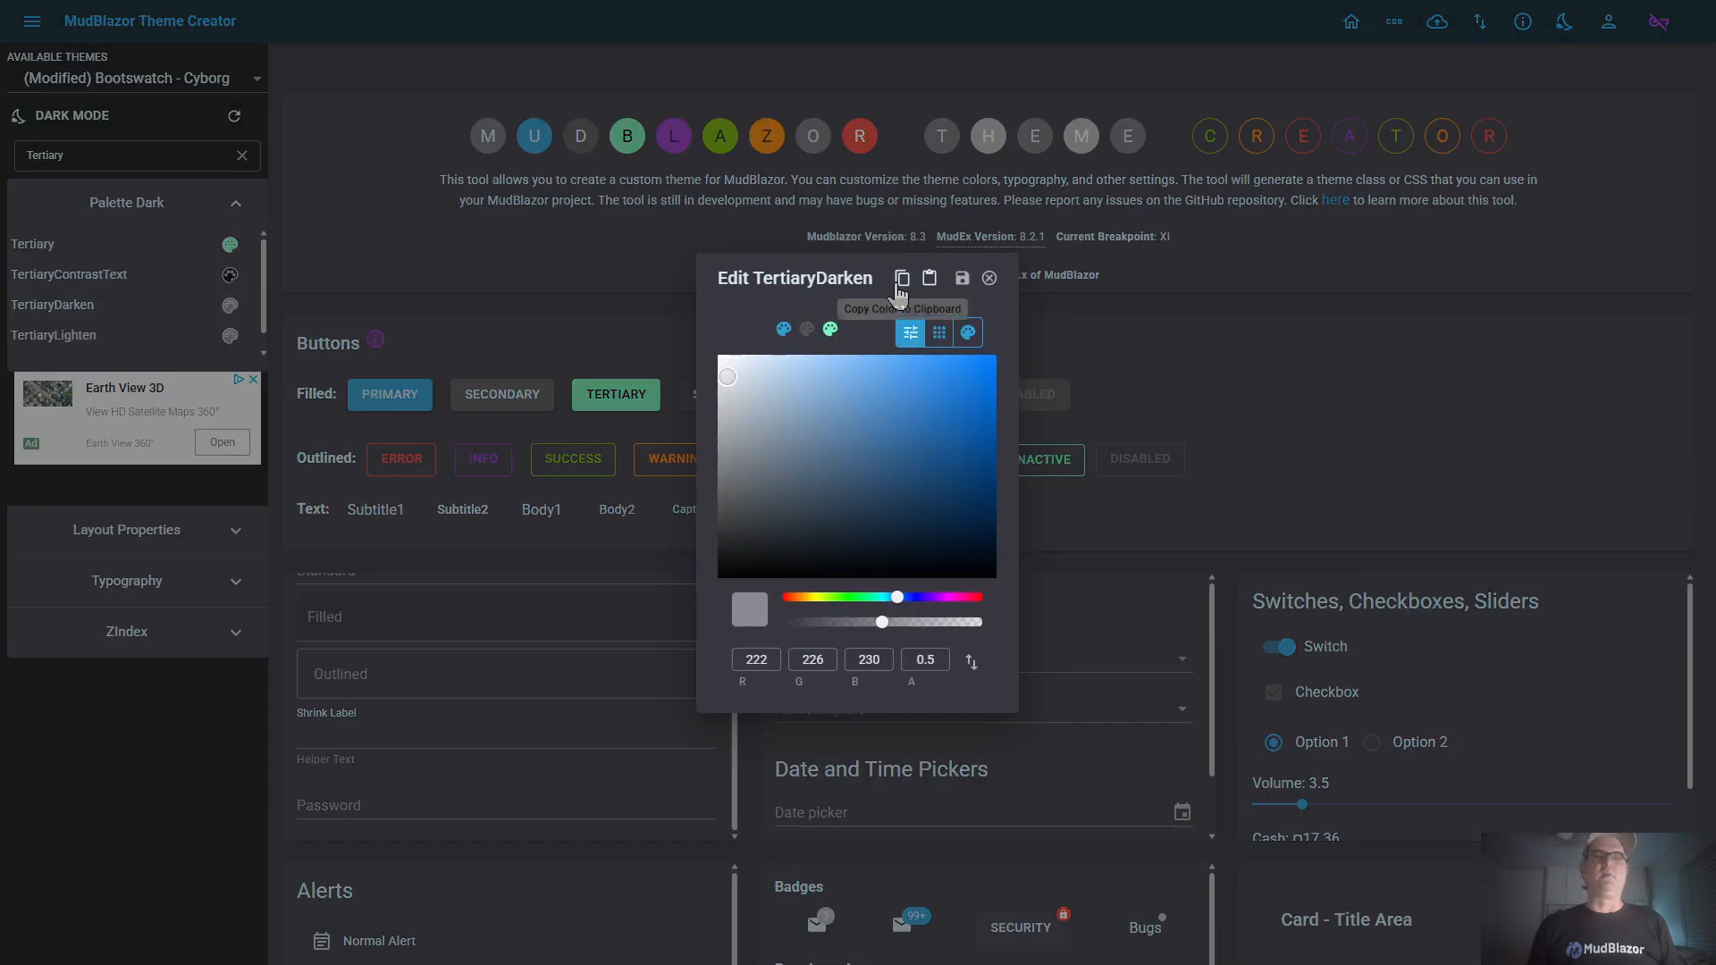
{"action": "left_click", "coordinate": [901, 277]}
{"action": "left_click", "coordinate": [989, 278]}
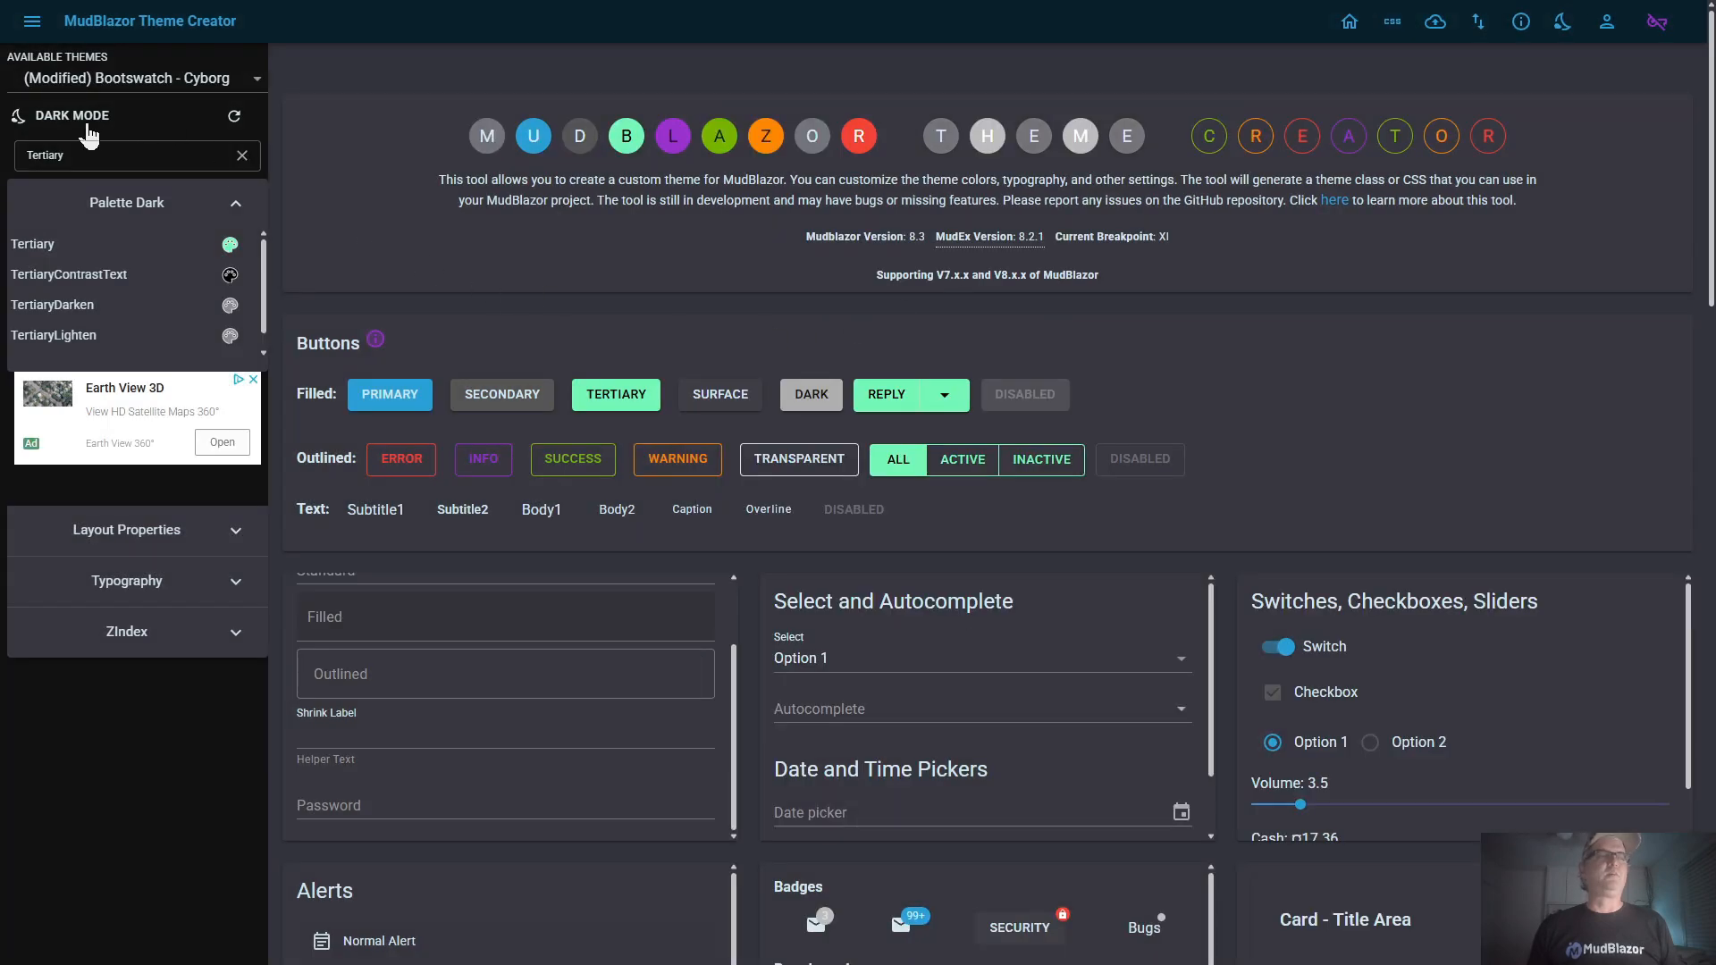
Copy the light palette's TertiaryDarken color (RGB 59, 193, 128), paste it into the dark palette's TertiaryDarken and save it
{"action": "left_click", "coordinate": [57, 123]}
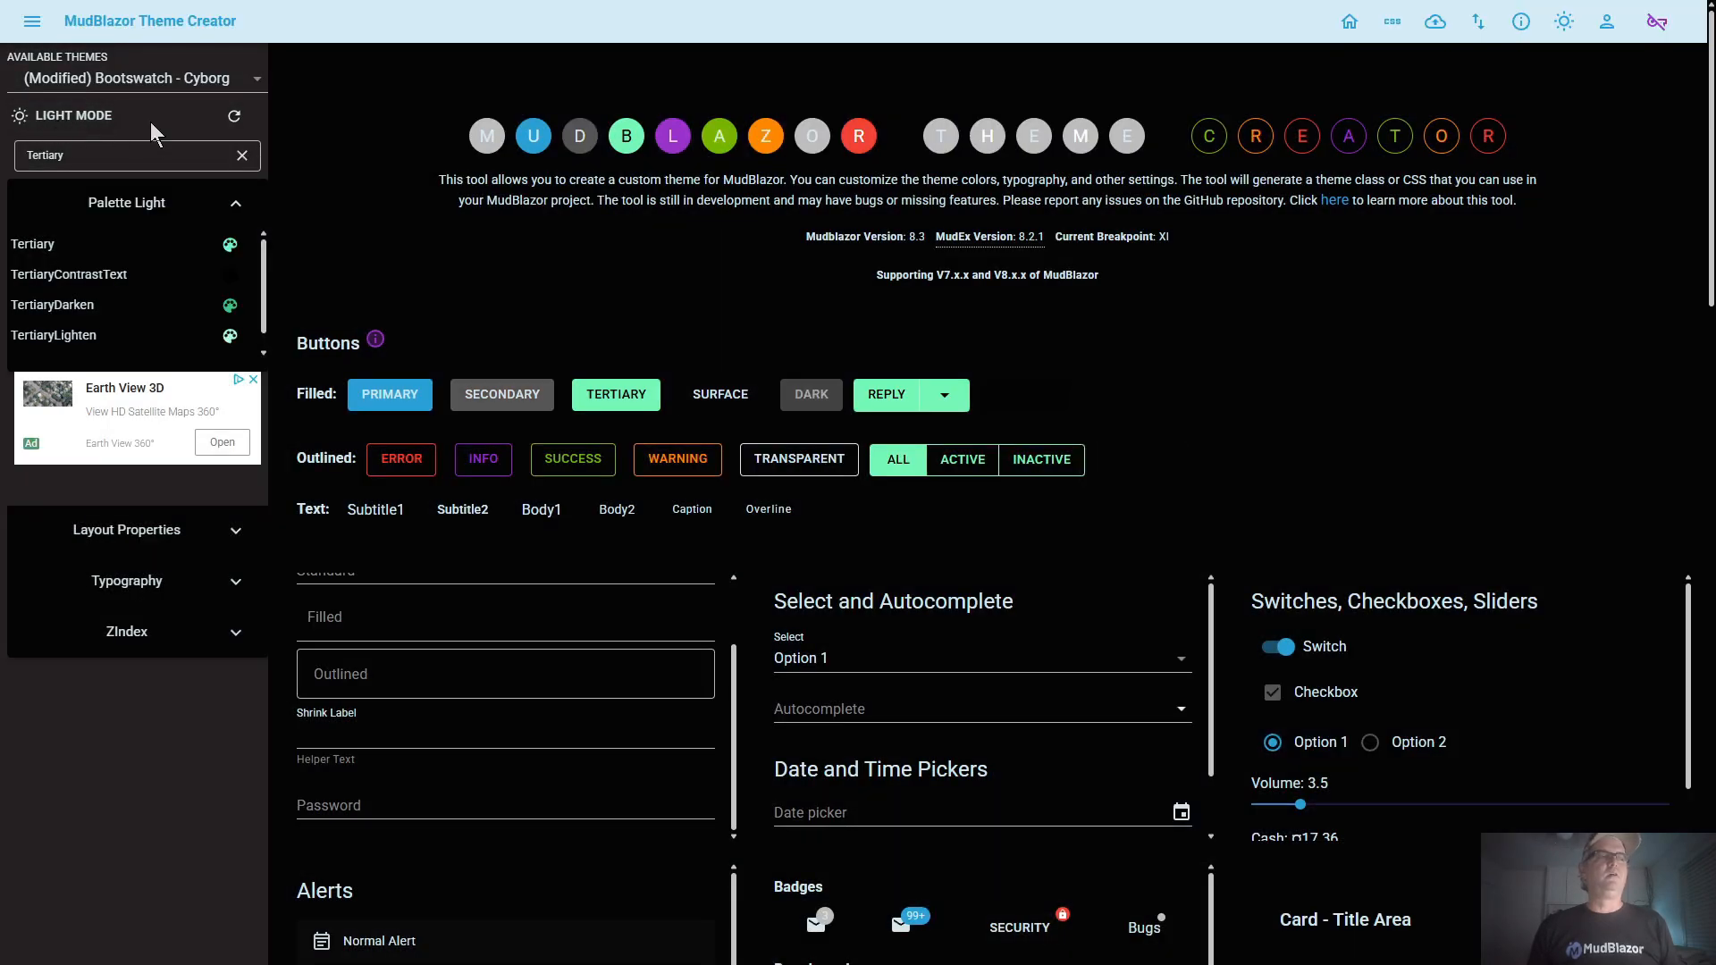
{"action": "left_click", "coordinate": [90, 308]}
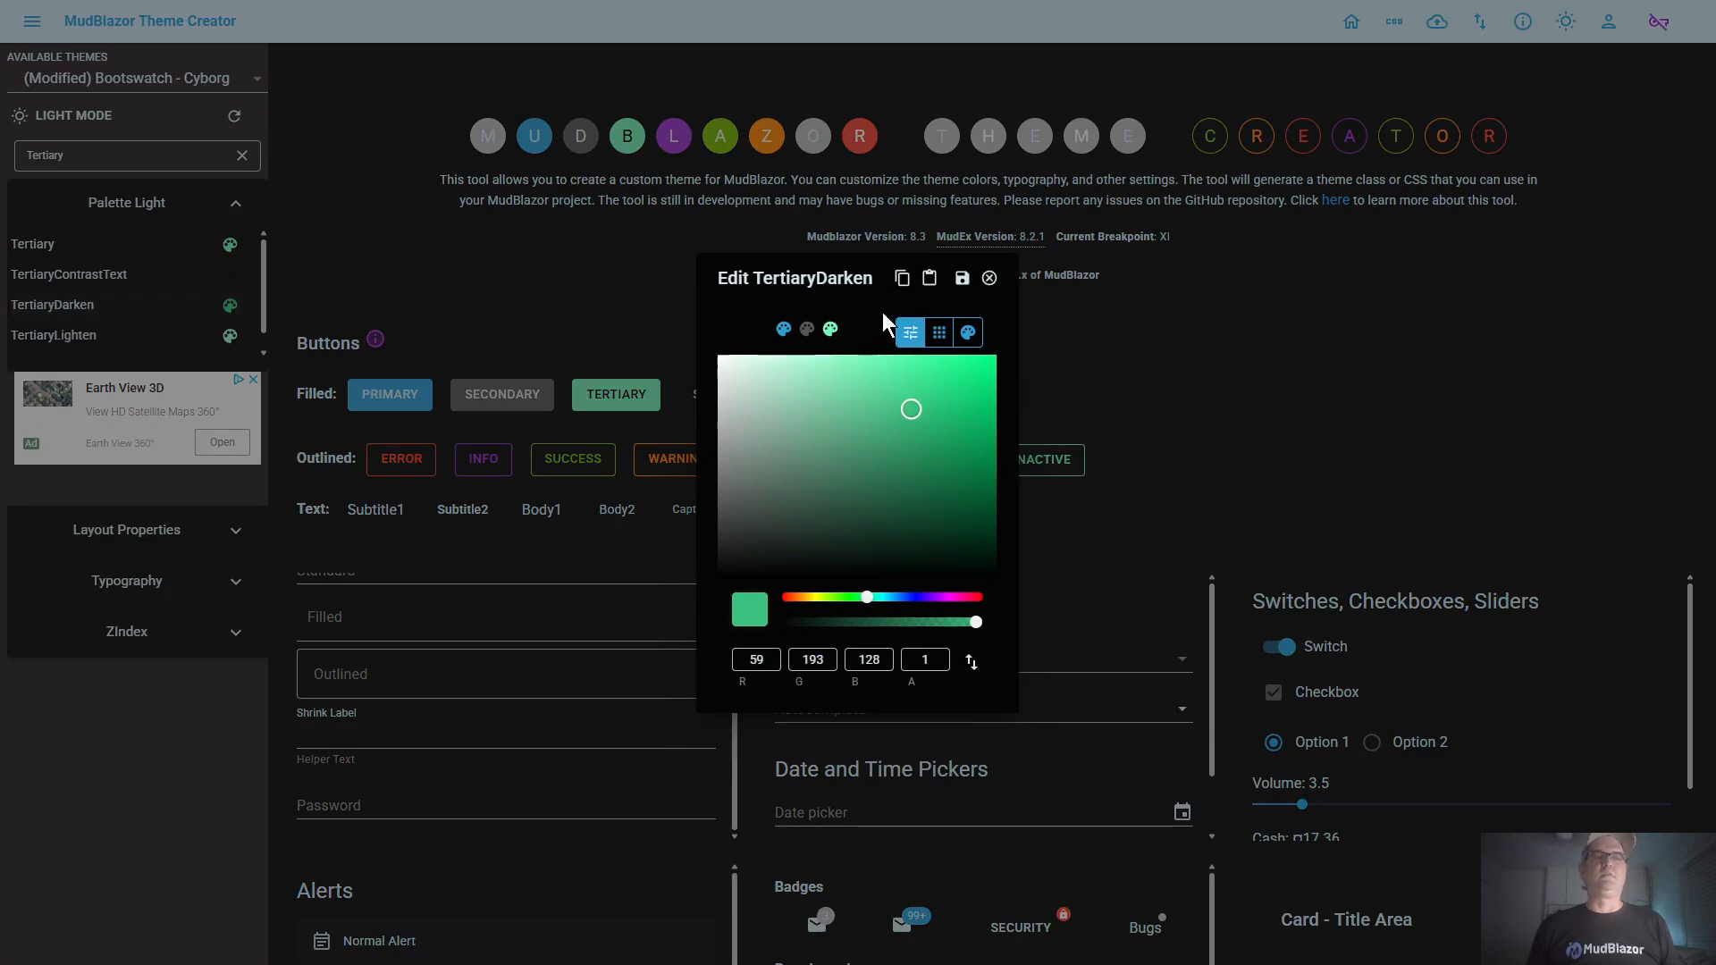
{"action": "left_click", "coordinate": [905, 283]}
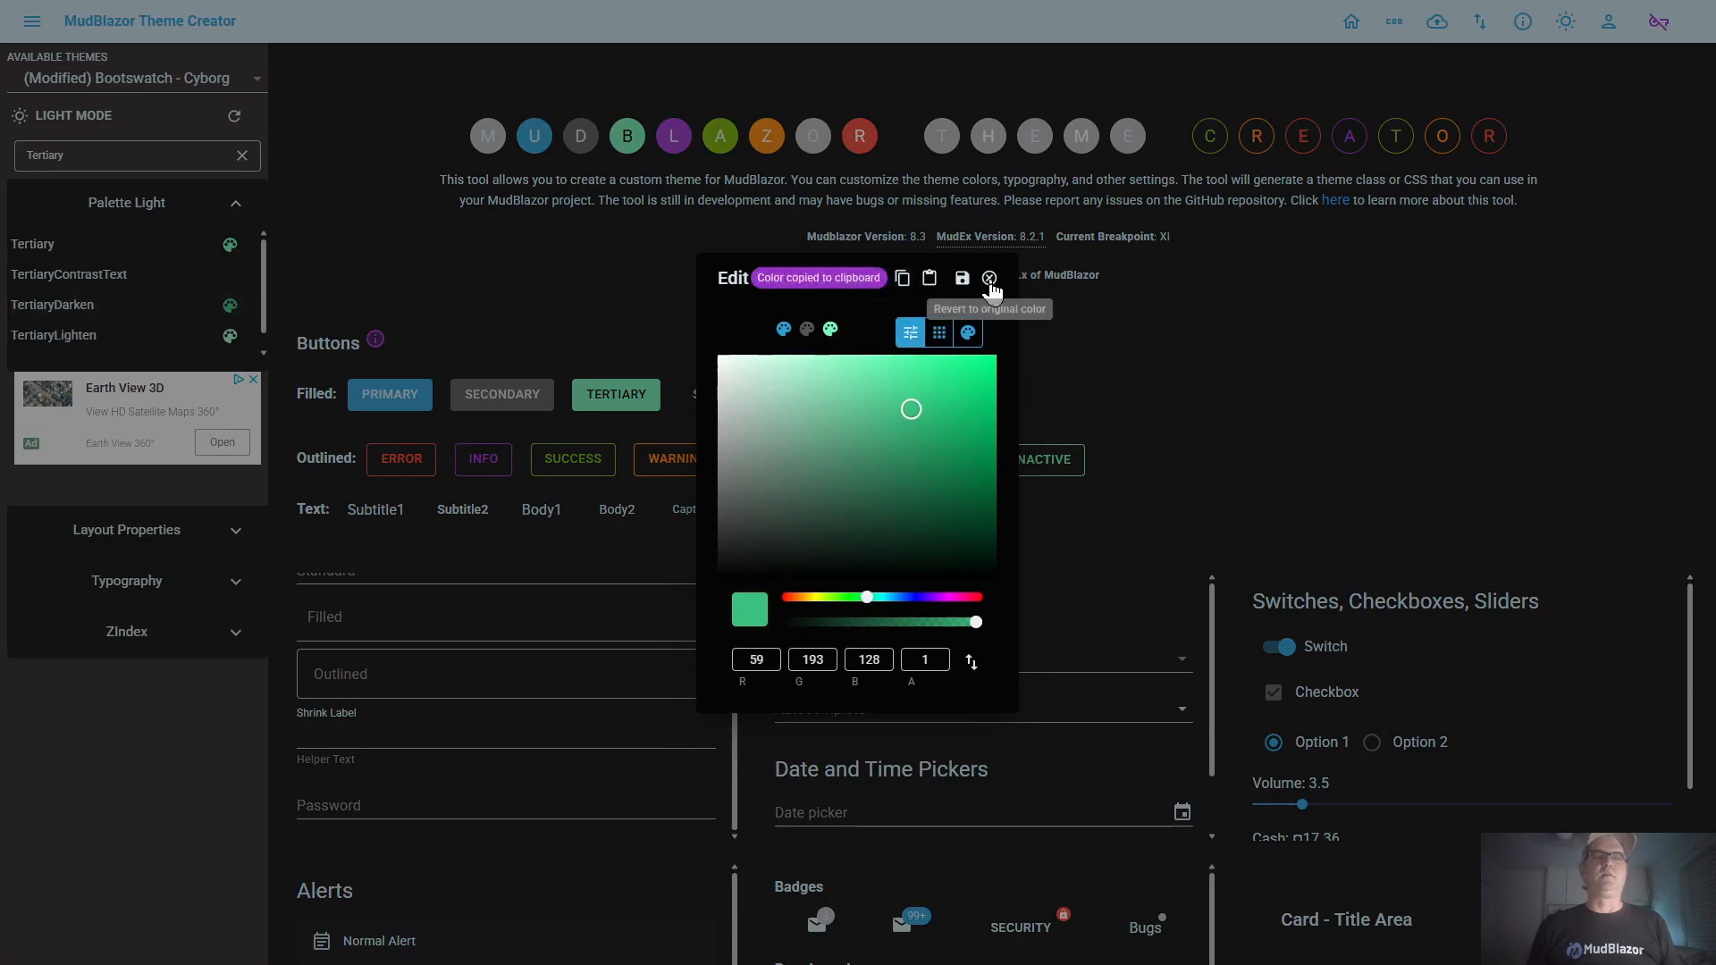
{"action": "left_click", "coordinate": [989, 278]}
{"action": "left_click", "coordinate": [76, 124]}
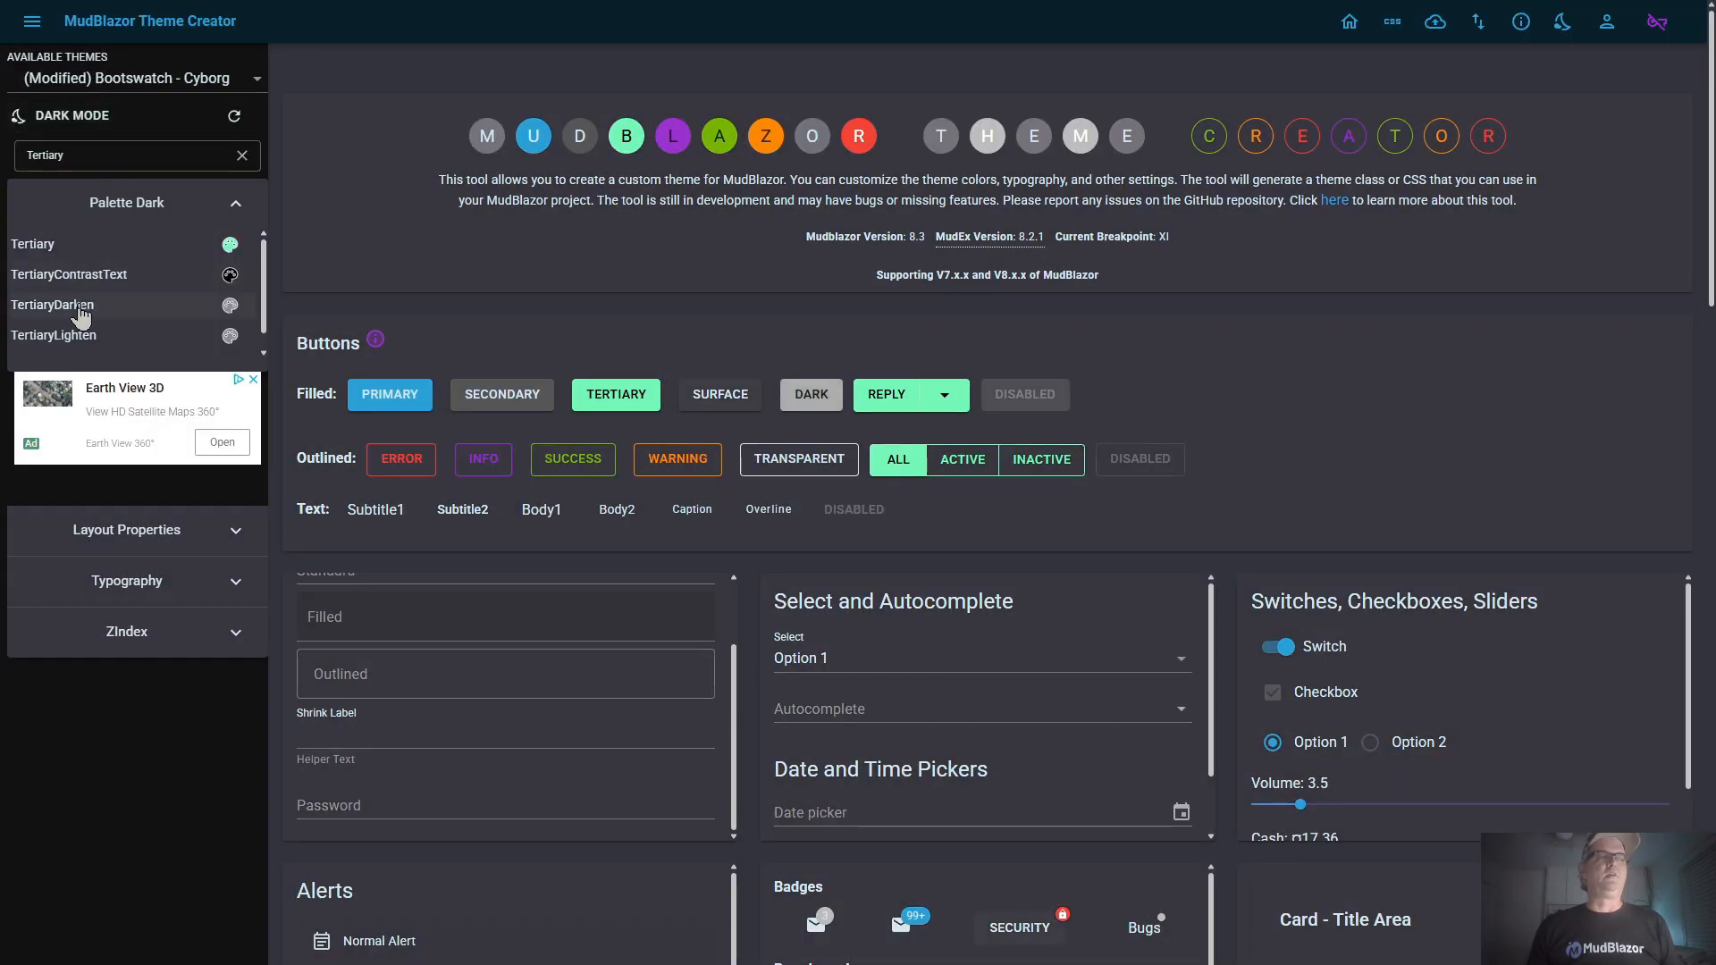
{"action": "left_click", "coordinate": [80, 309]}
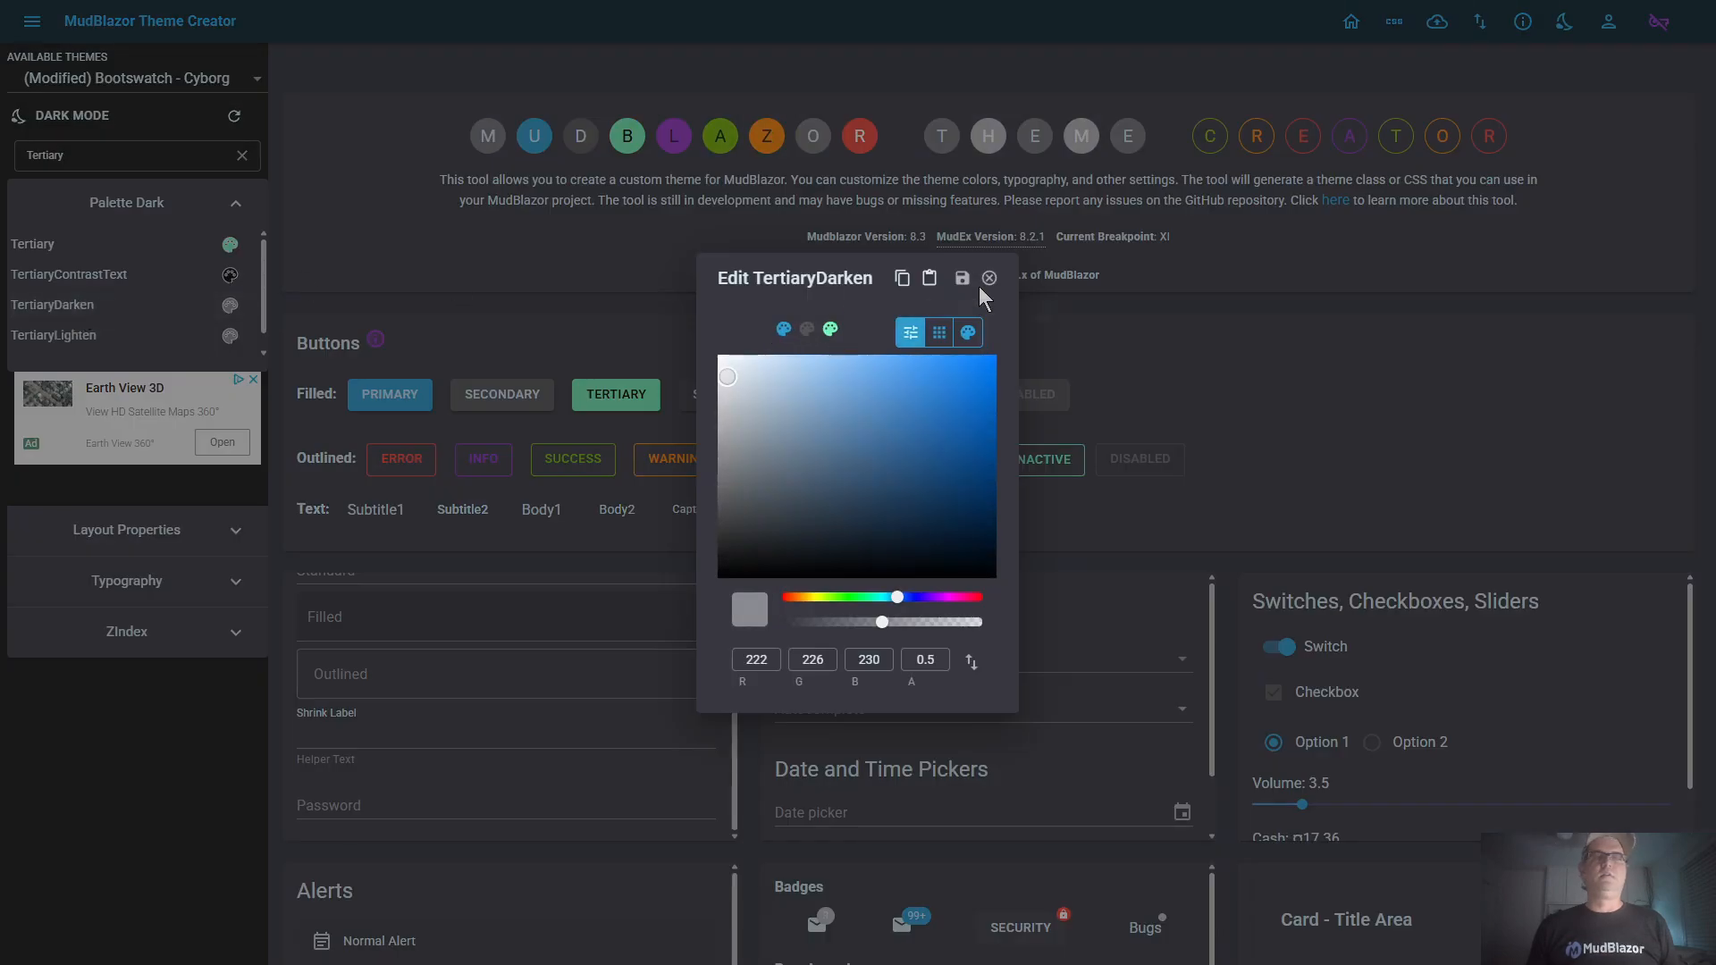
{"action": "left_click", "coordinate": [929, 279]}
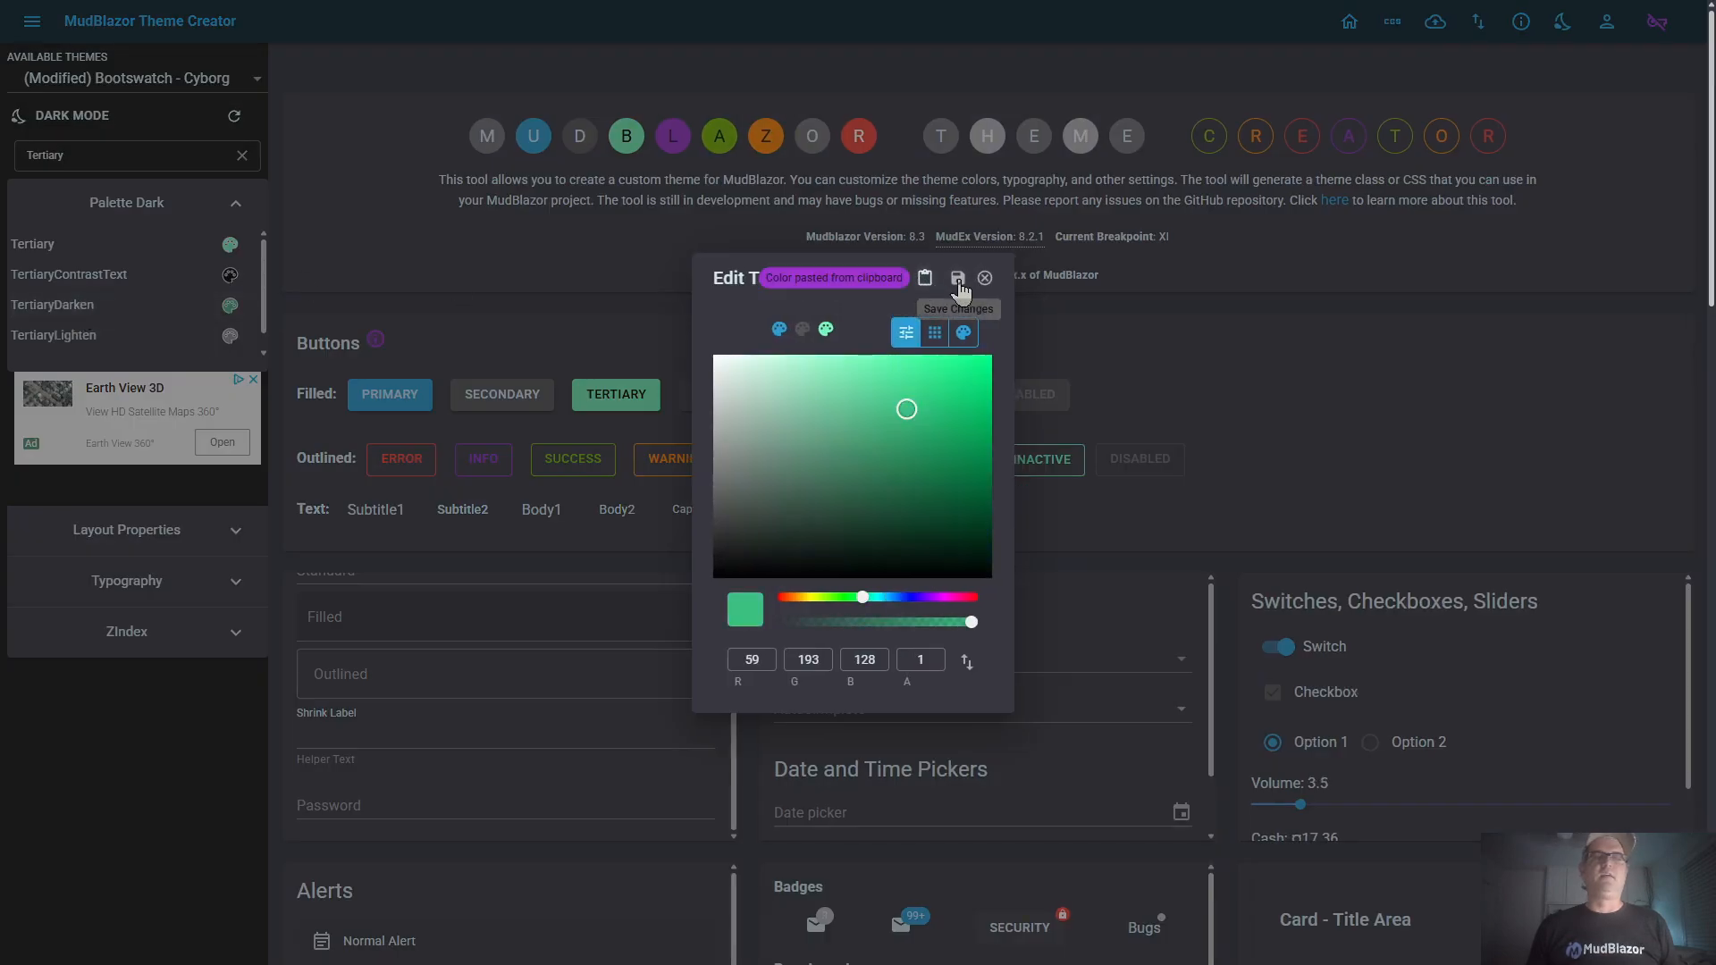
{"action": "left_click", "coordinate": [962, 278]}
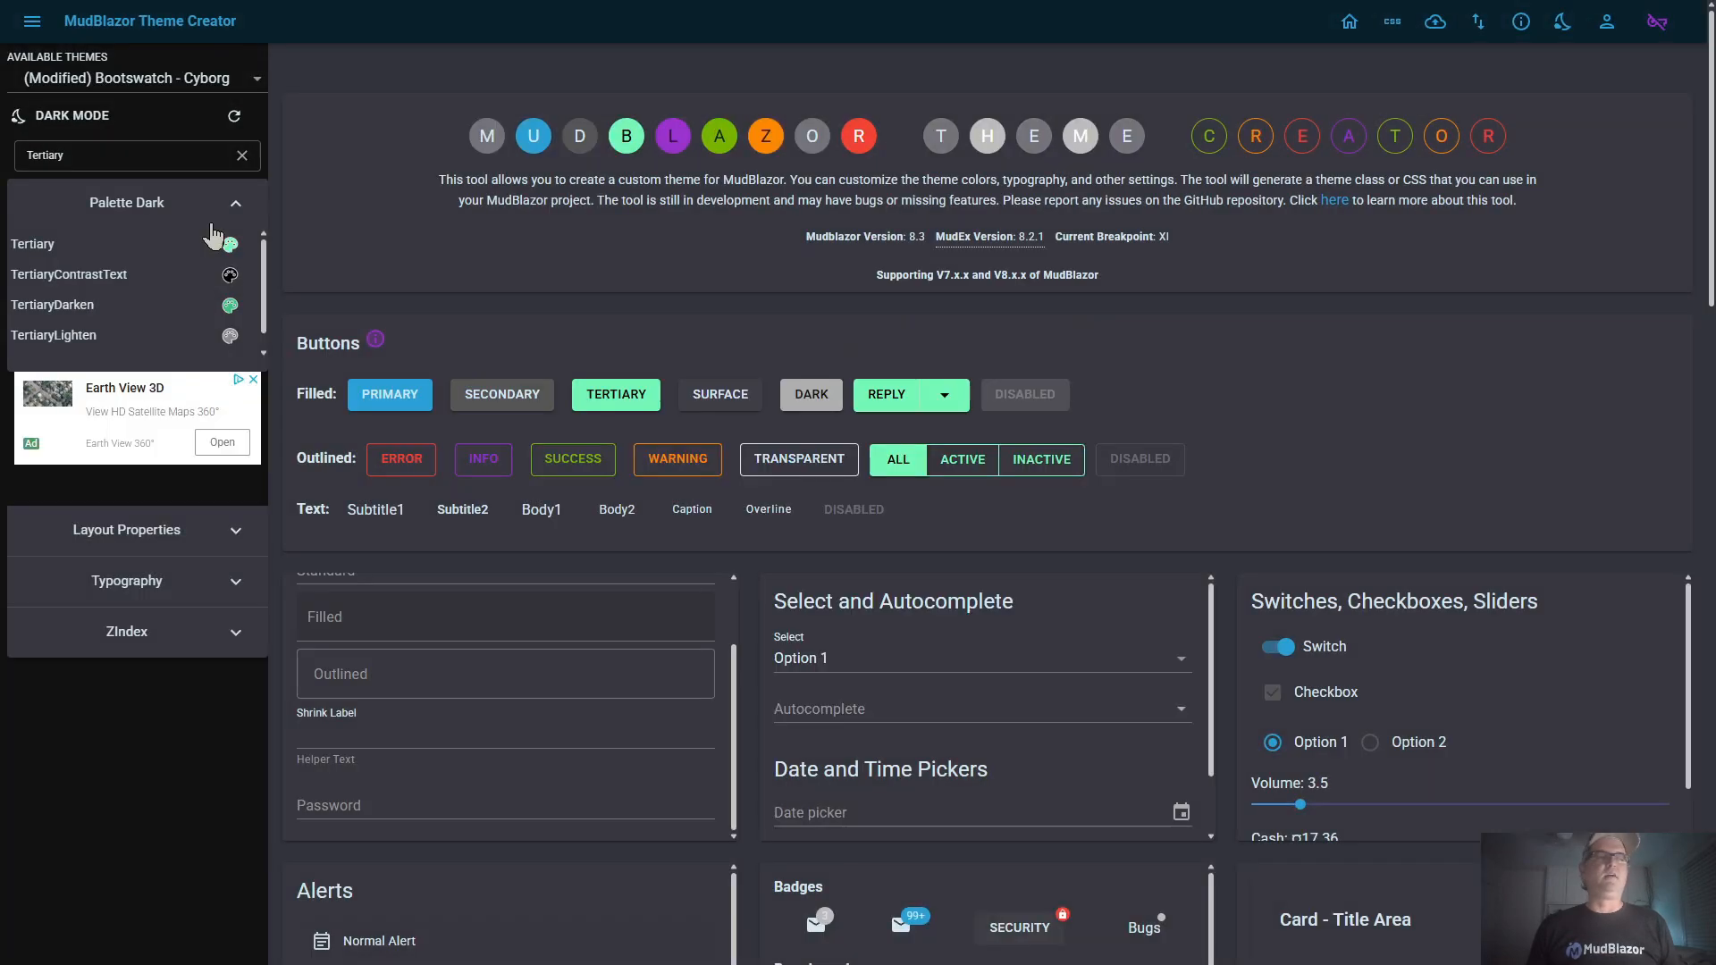
Copy the light palette's TertiaryLighten color (RGB 175, 251, 214), paste it into the dark palette's TertiaryLighten and save it
{"action": "left_click", "coordinate": [86, 118]}
{"action": "left_click", "coordinate": [136, 338]}
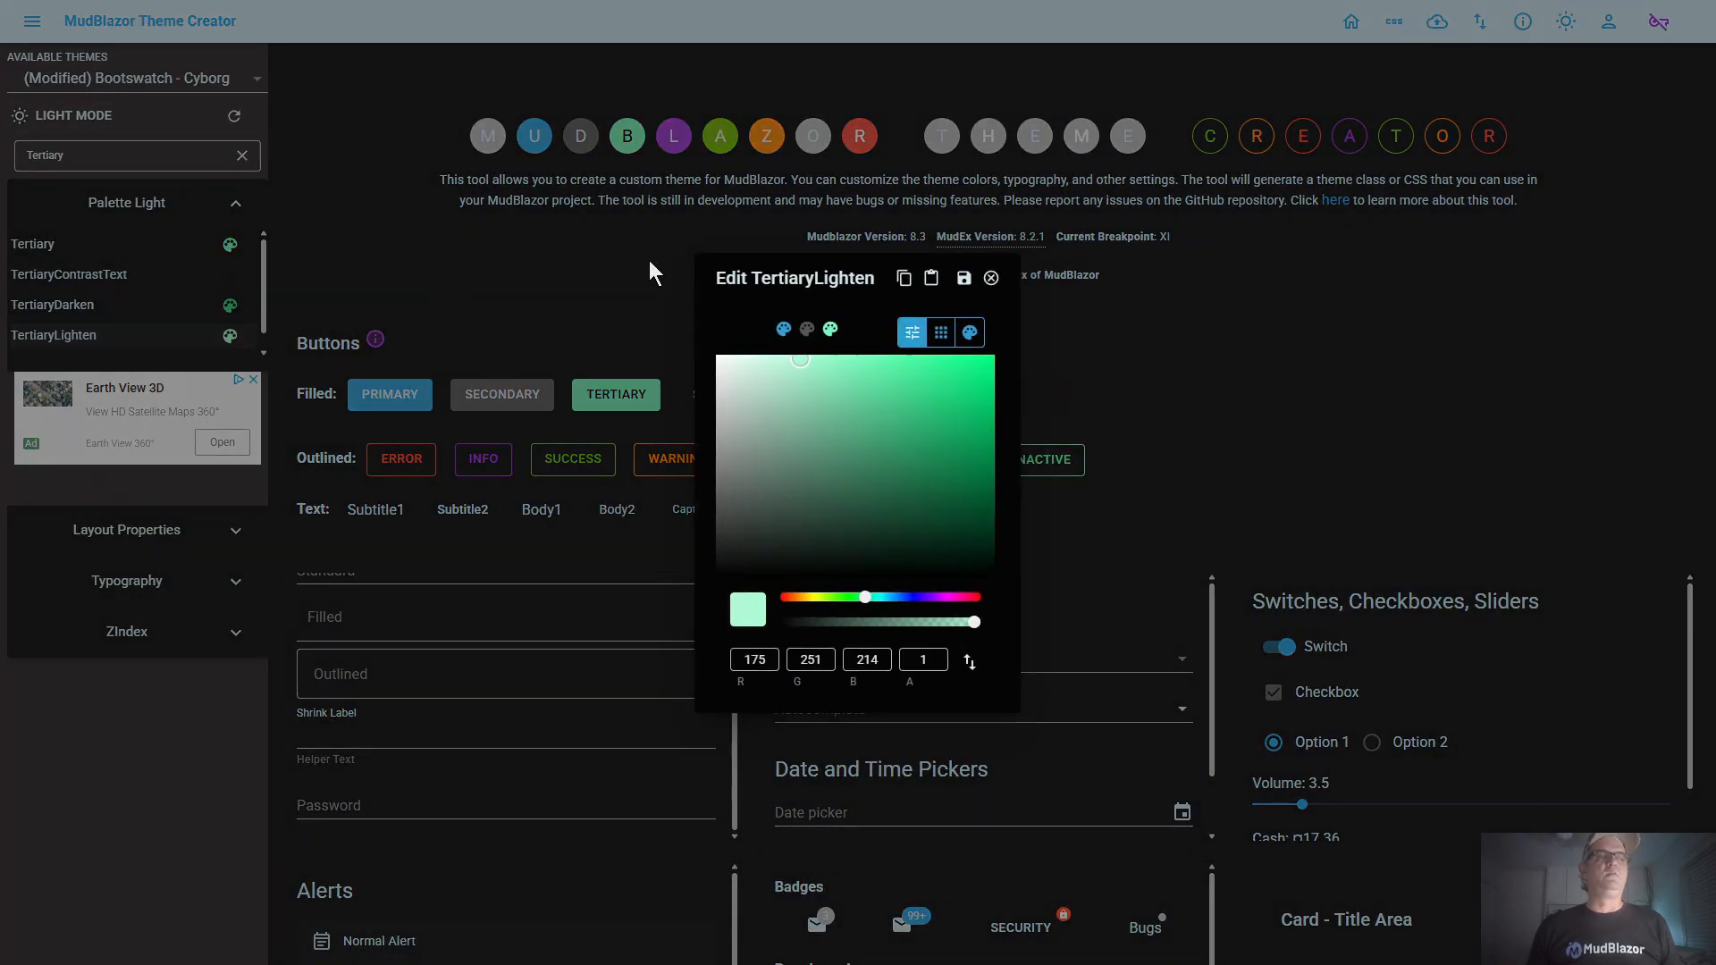
{"action": "left_click", "coordinate": [901, 280]}
{"action": "left_click", "coordinate": [964, 278]}
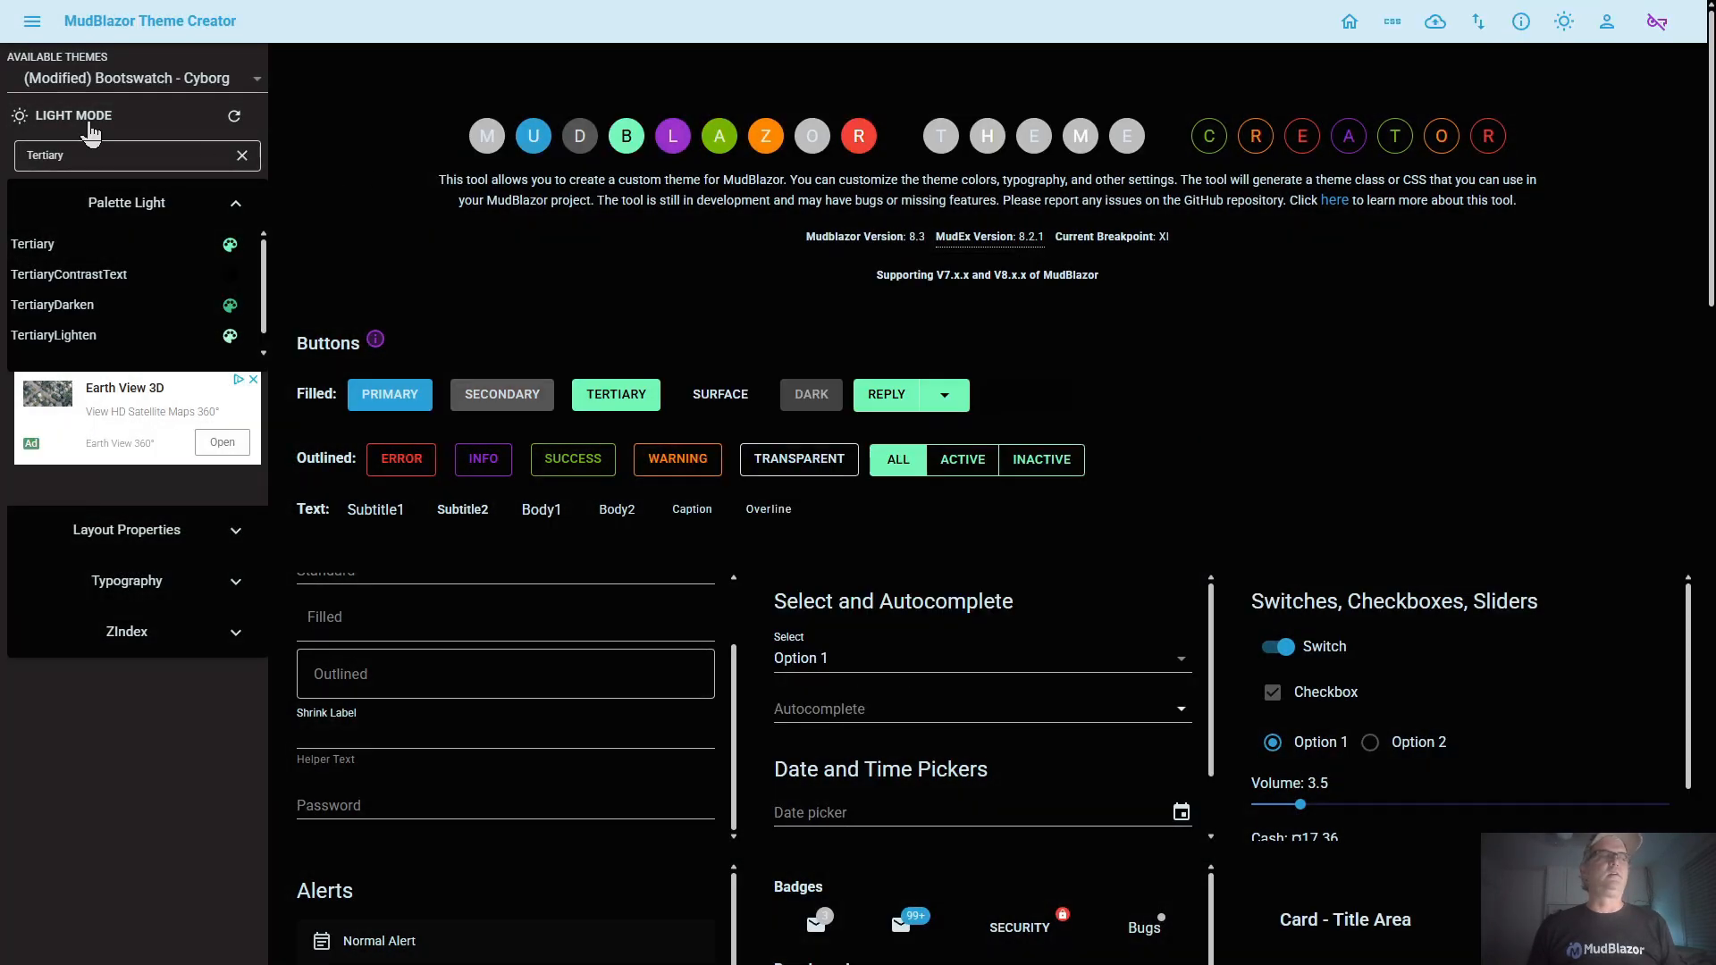
{"action": "left_click", "coordinate": [88, 122]}
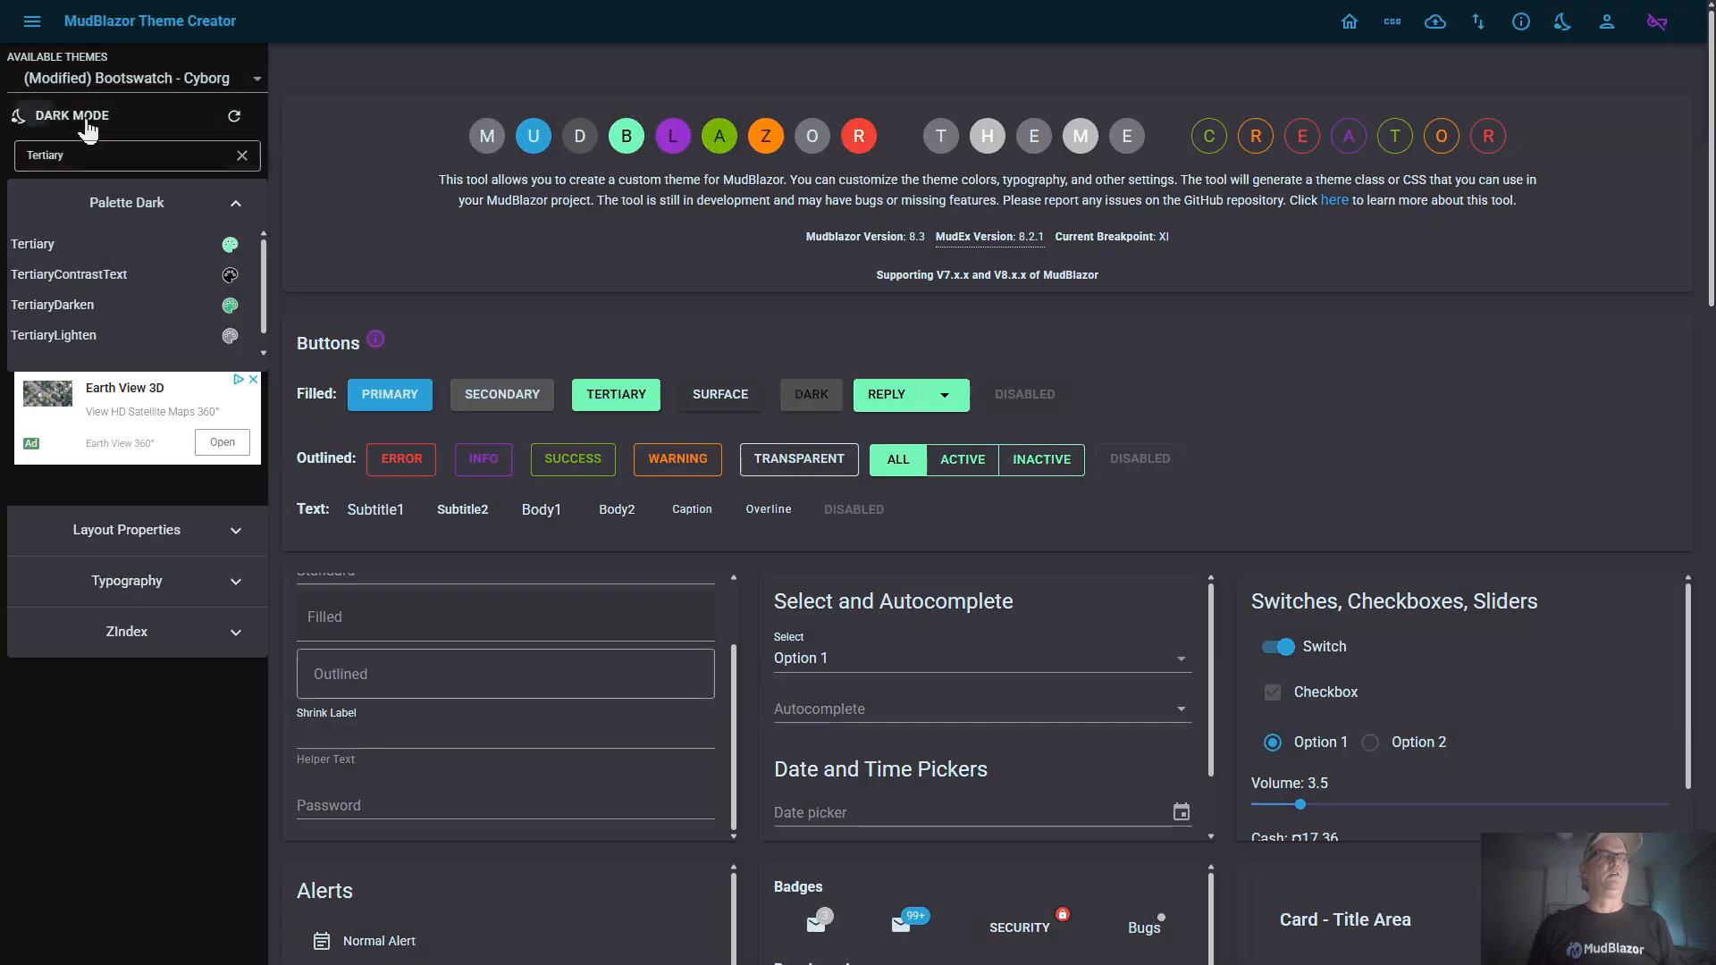
{"action": "left_click", "coordinate": [127, 343]}
{"action": "left_click", "coordinate": [927, 278]}
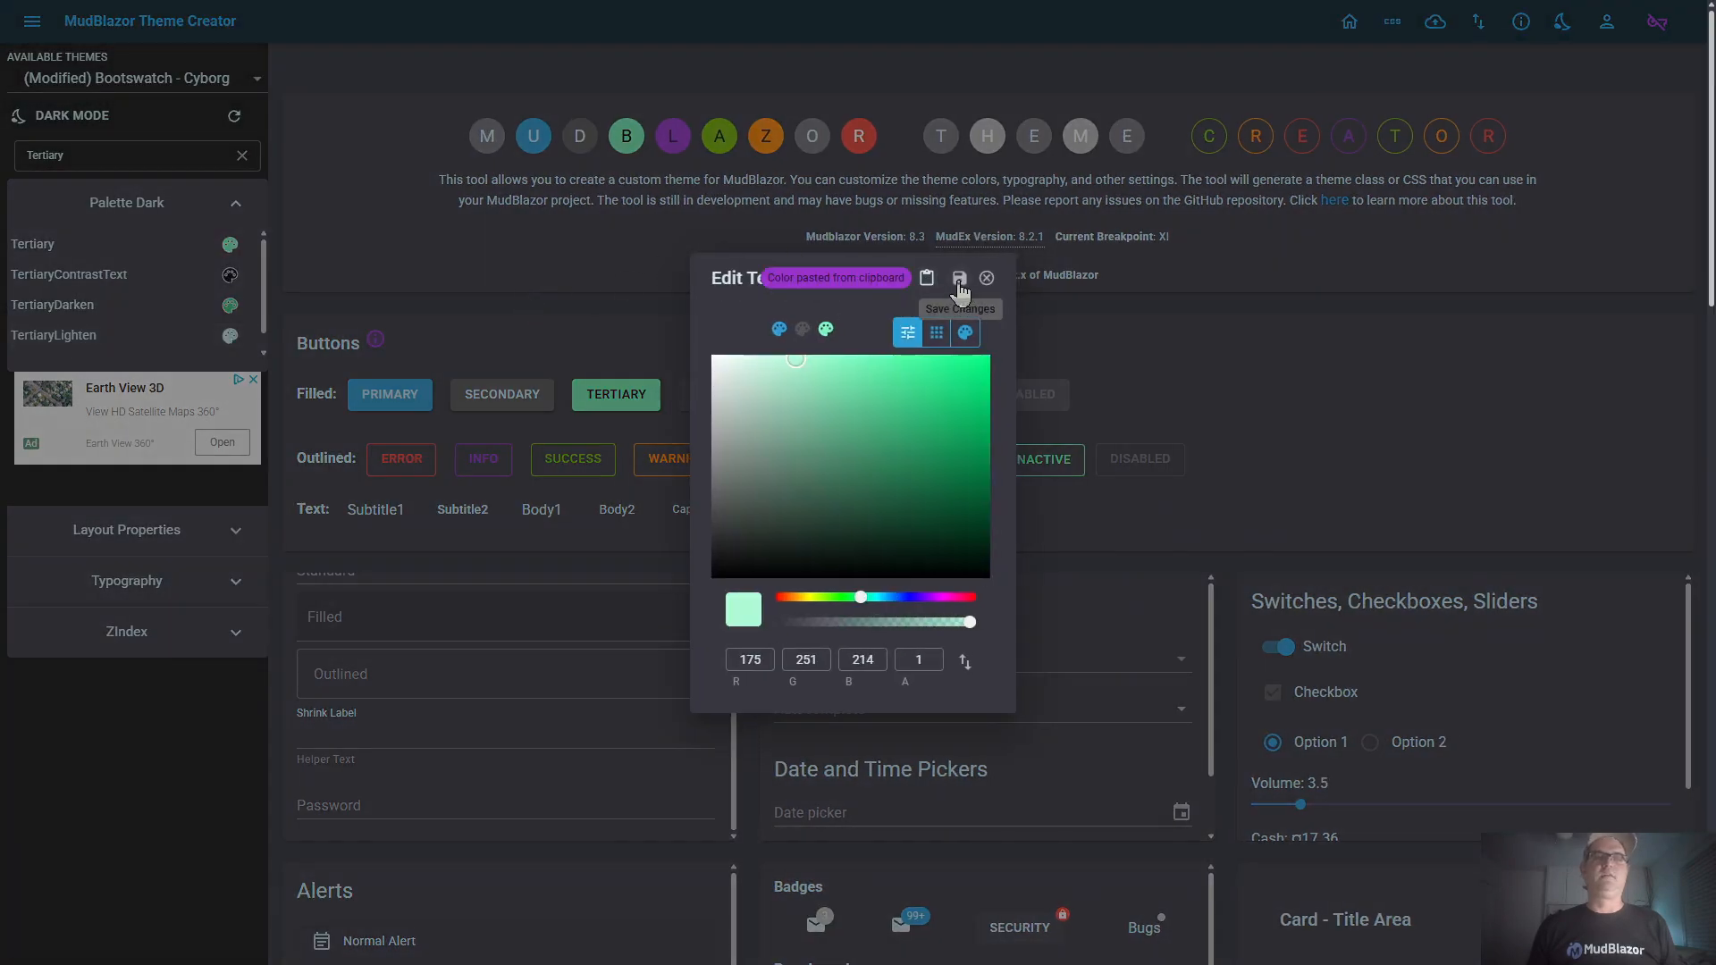
{"action": "left_click", "coordinate": [960, 281]}
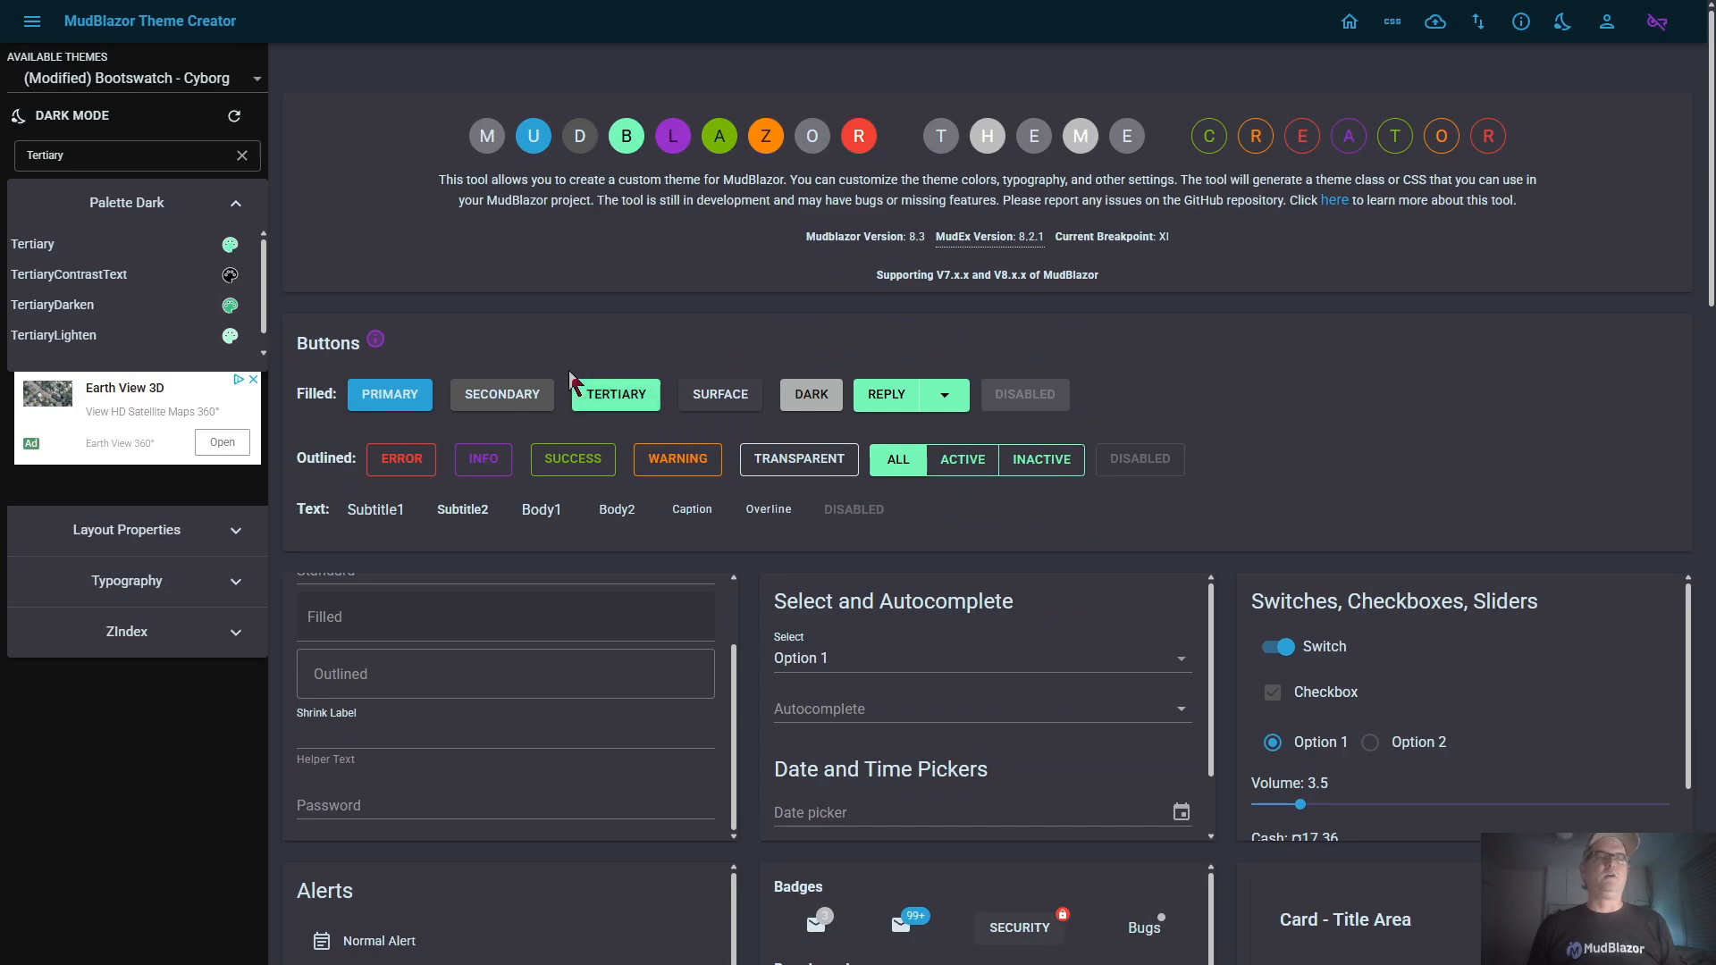
Compare the theme preview in light and dark modes, and filter the palette from the filled Disabled button to its ActionDisabled colors
{"action": "left_click", "coordinate": [82, 118]}
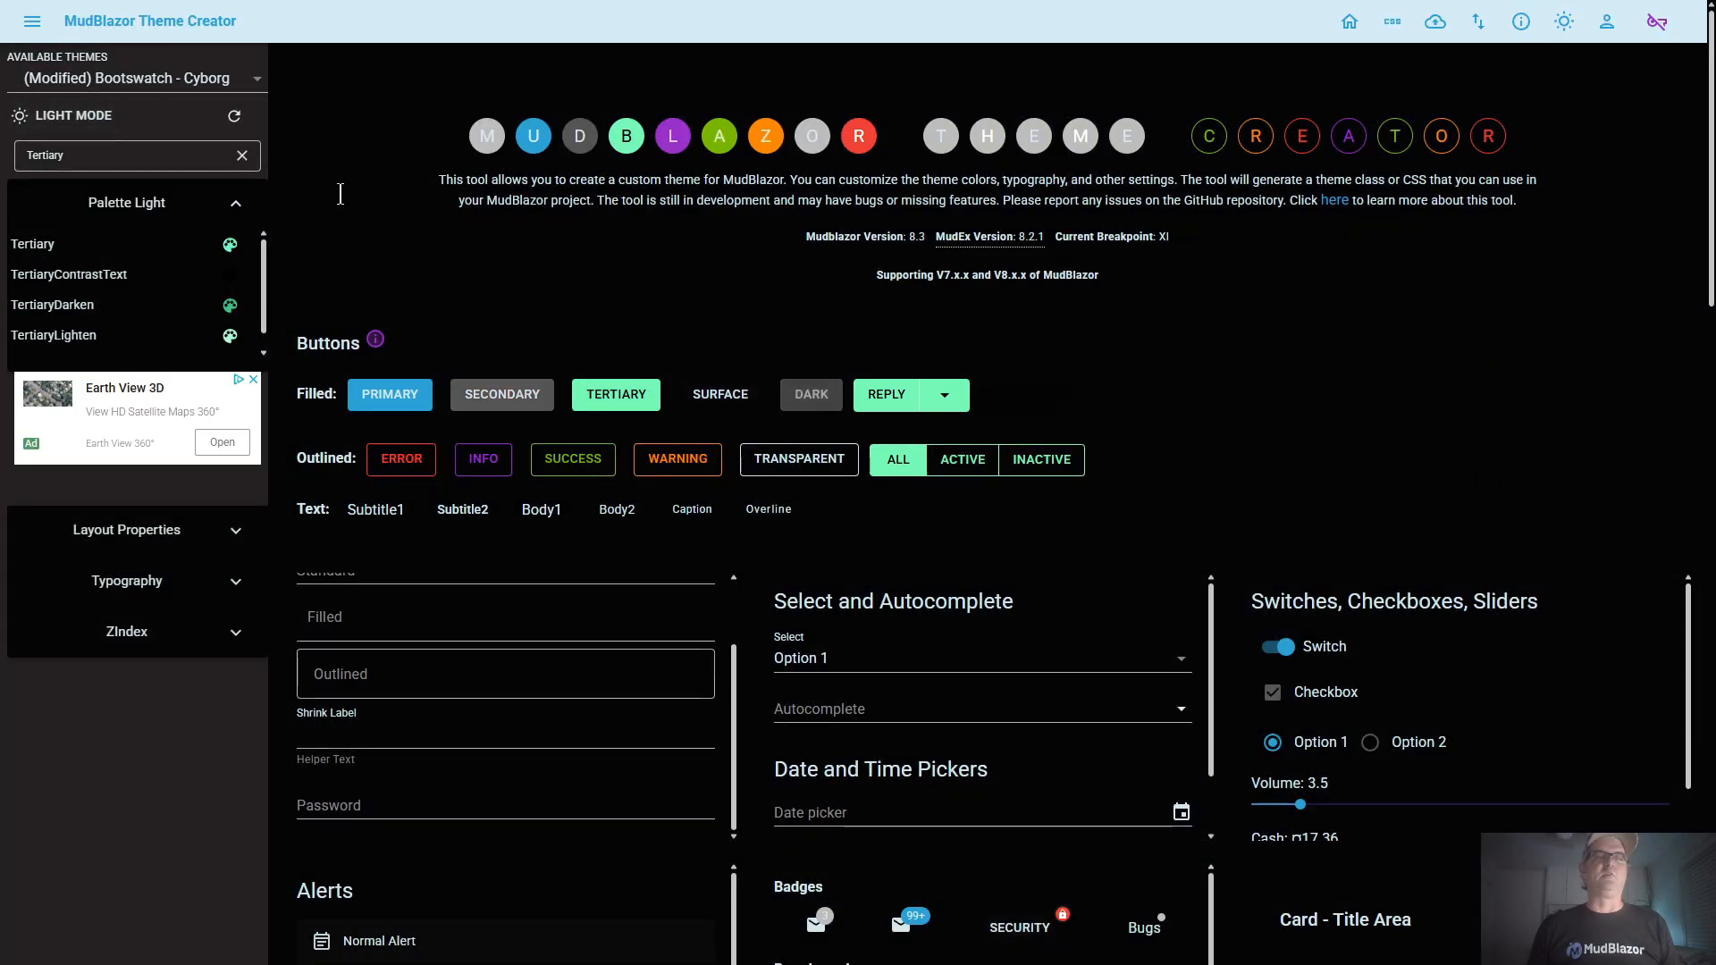
{"action": "left_click", "coordinate": [64, 123]}
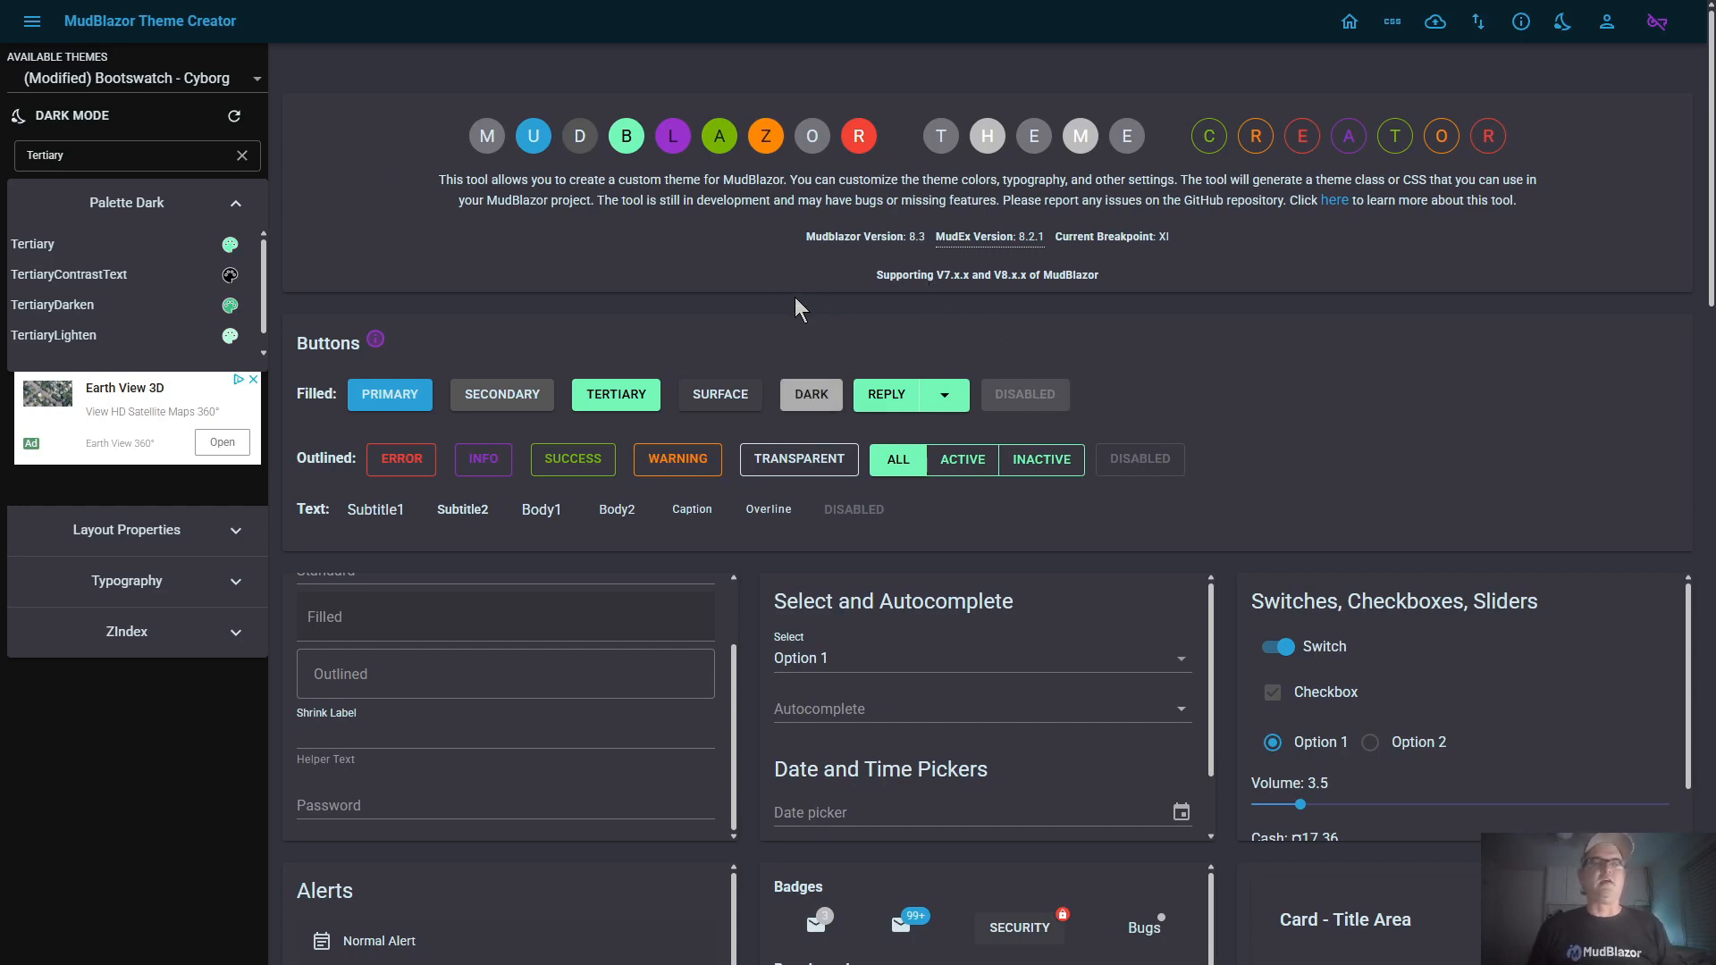
{"action": "left_click", "coordinate": [1019, 399]}
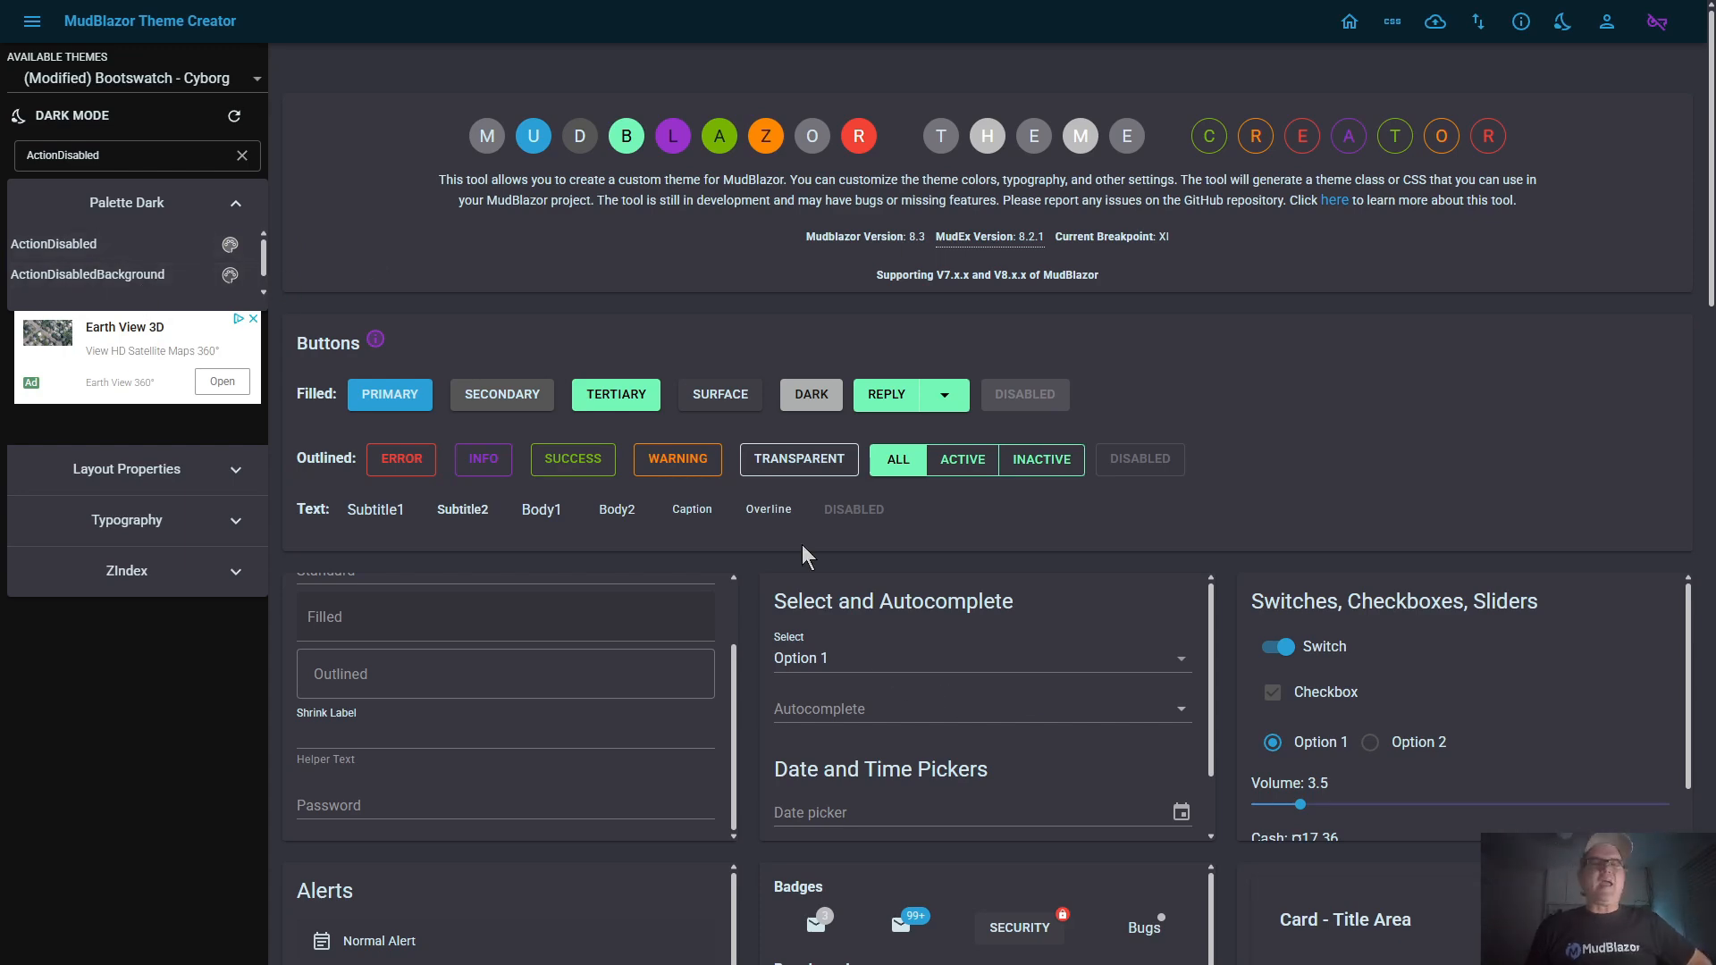
Examine the Table / Datagrid Example's toolbar styling with Toggle Toolbar CSS off and on, and view its CSS snippet
{"action": "scroll", "coordinate": [782, 560], "scroll_direction": "down", "scroll_amount": 5}
{"action": "scroll", "coordinate": [782, 560], "scroll_direction": "down", "scroll_amount": 10}
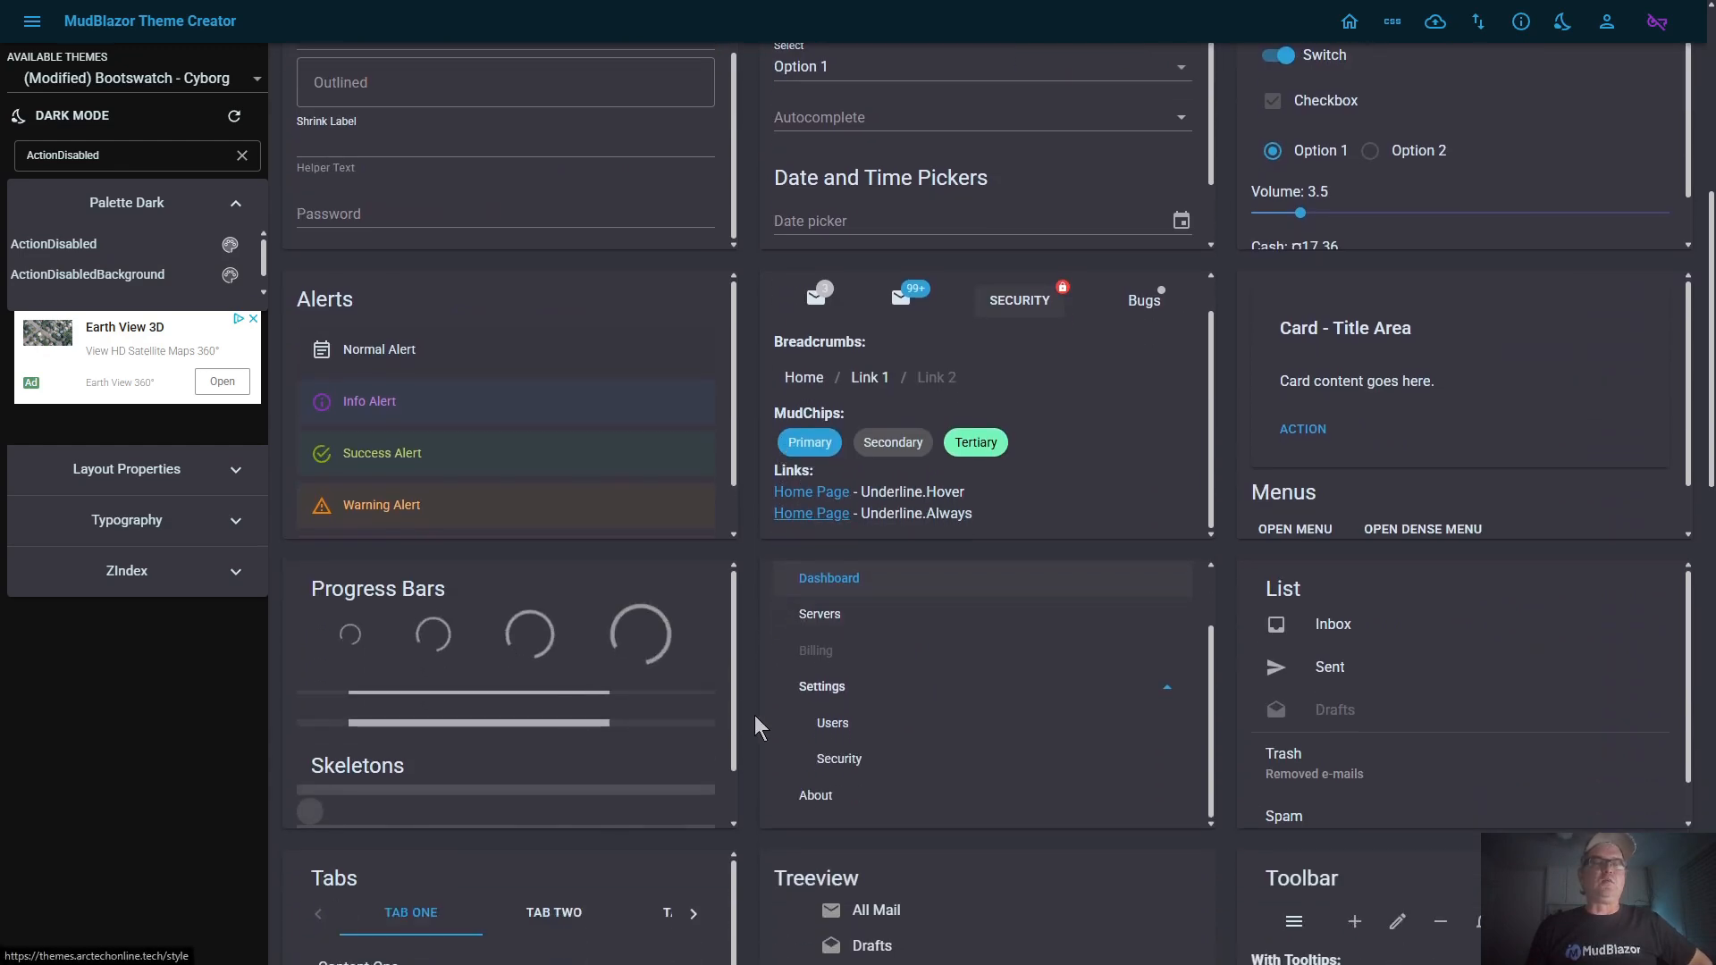
{"action": "scroll", "coordinate": [751, 726], "scroll_direction": "down", "scroll_amount": 9}
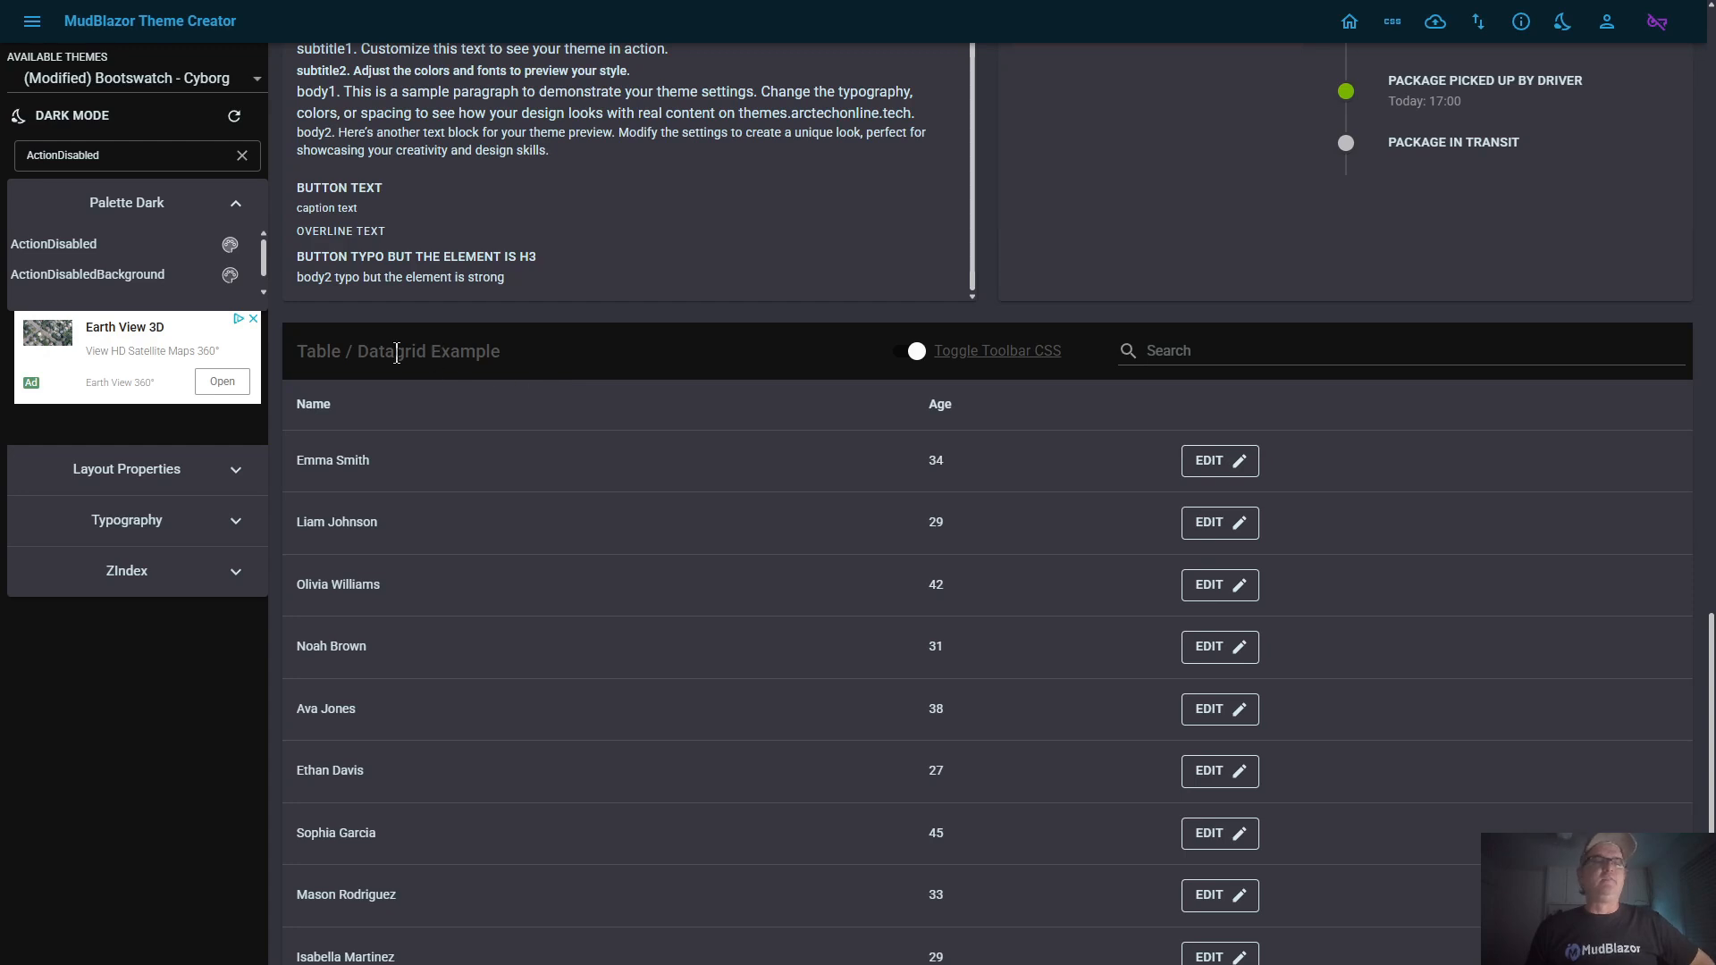
{"action": "left_click", "coordinate": [918, 353]}
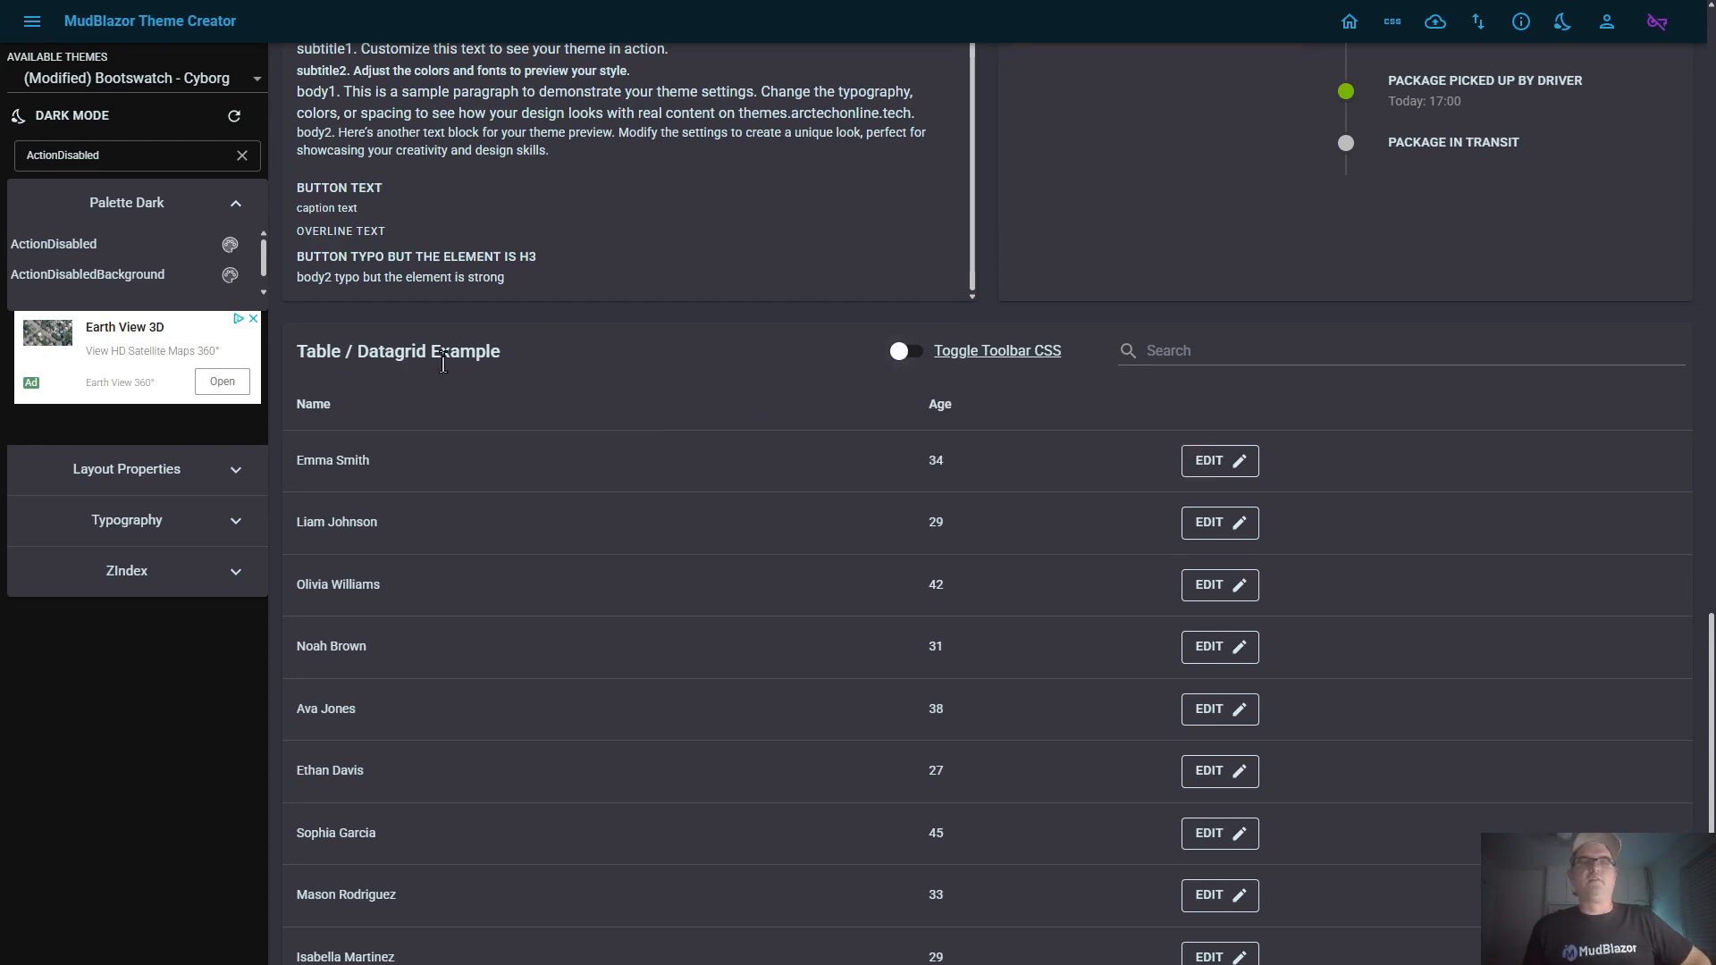
{"action": "mouse_move", "coordinate": [978, 349]}
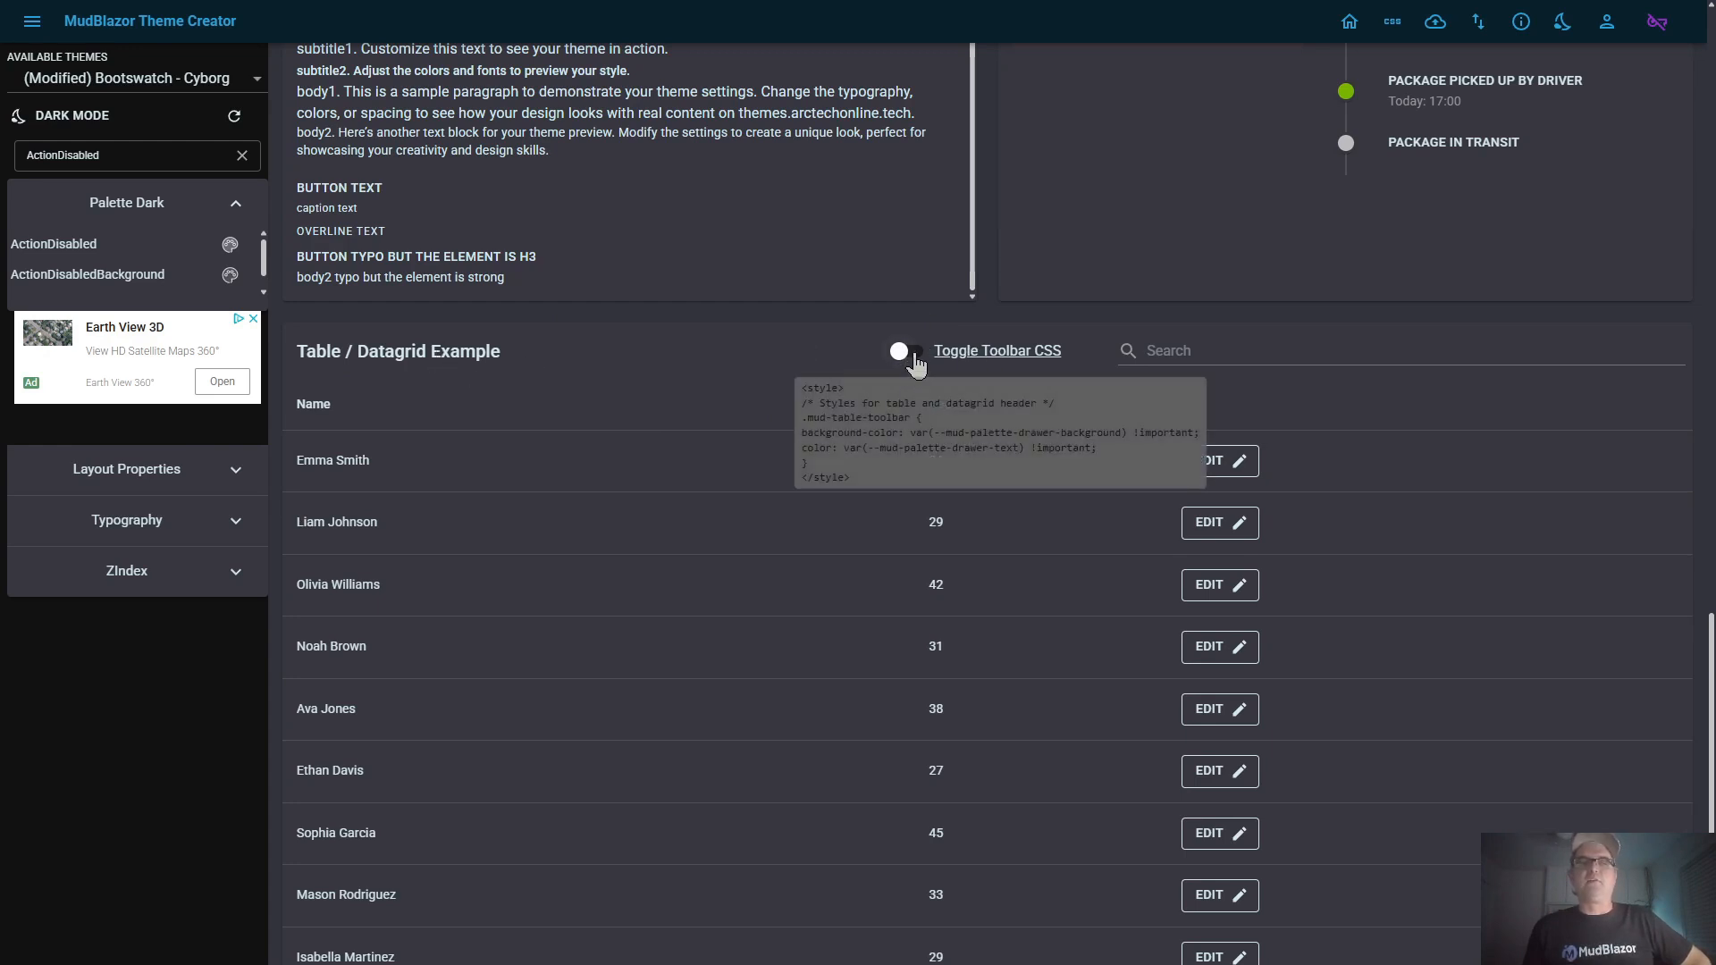
{"action": "left_click", "coordinate": [916, 356]}
{"action": "mouse_move", "coordinate": [939, 356]}
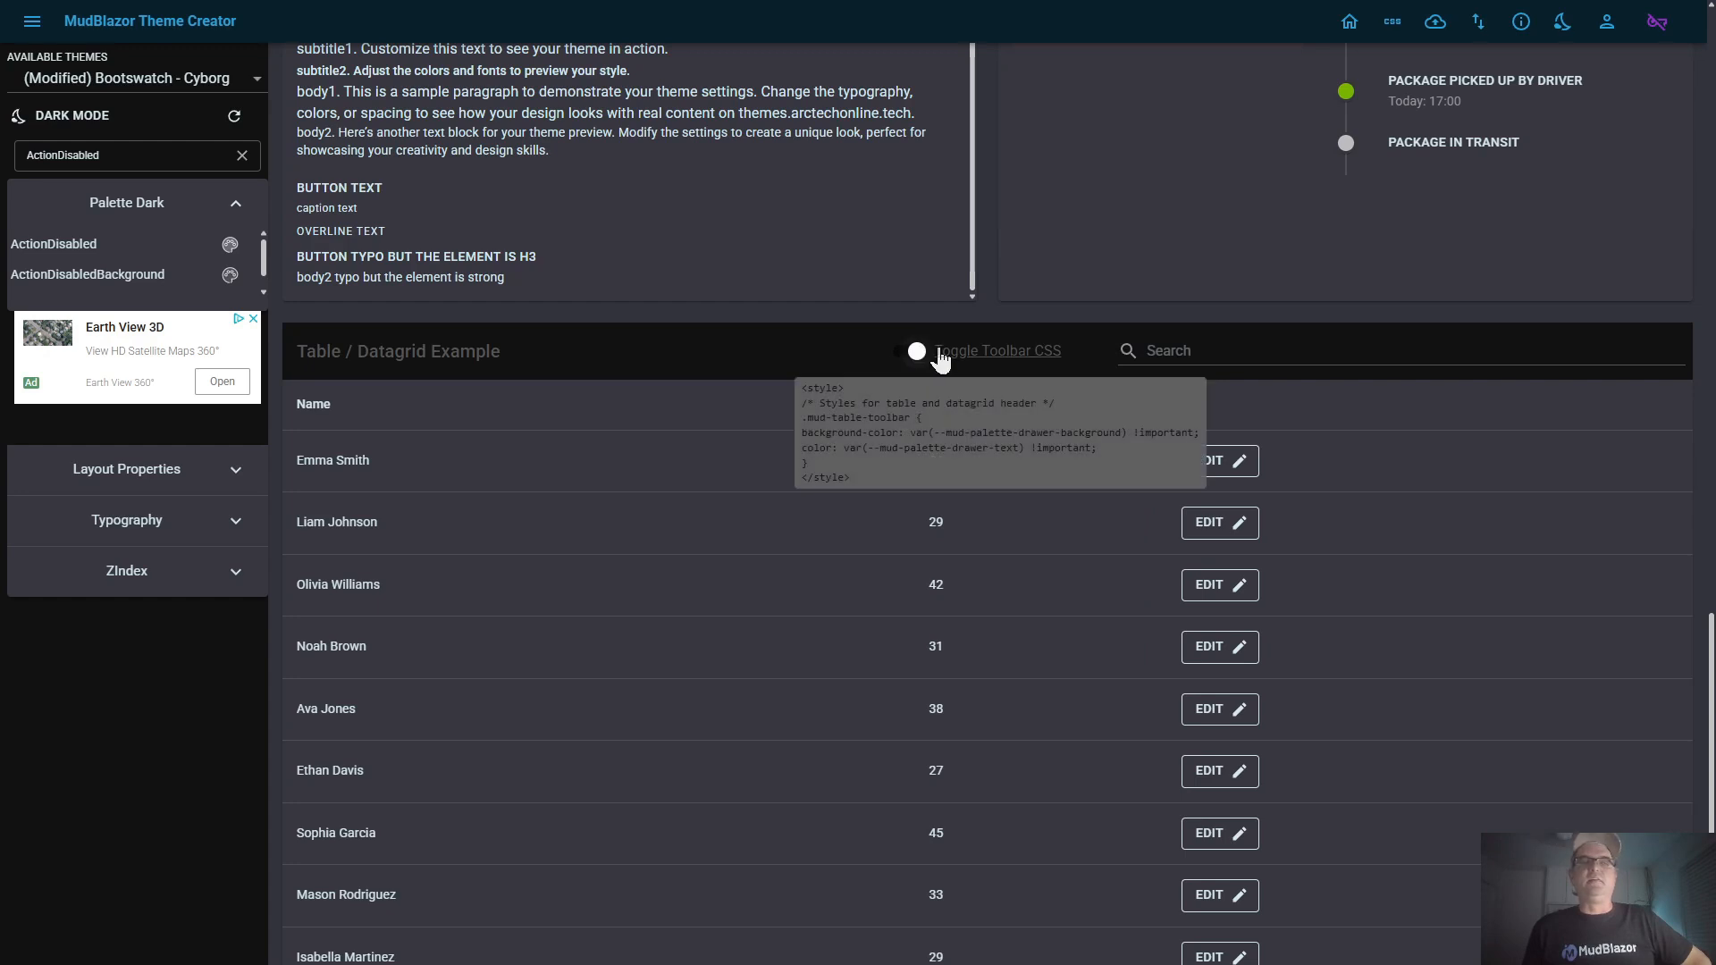
{"action": "left_click", "coordinate": [1016, 361]}
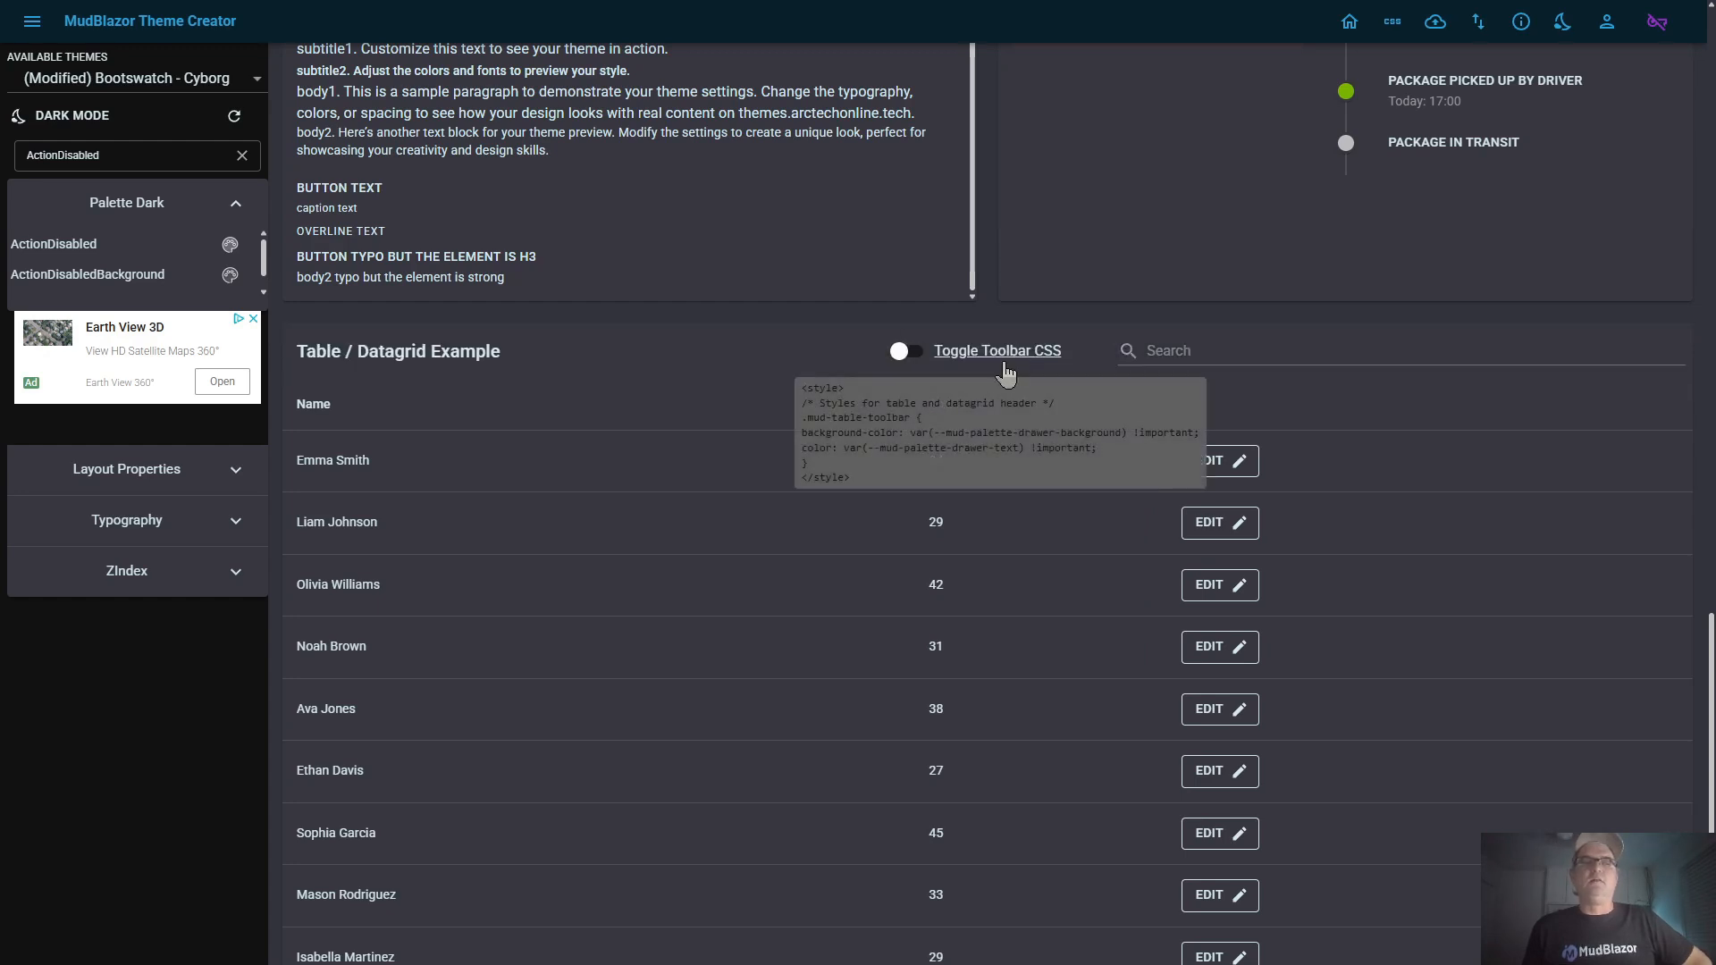
{"action": "left_click", "coordinate": [1039, 358]}
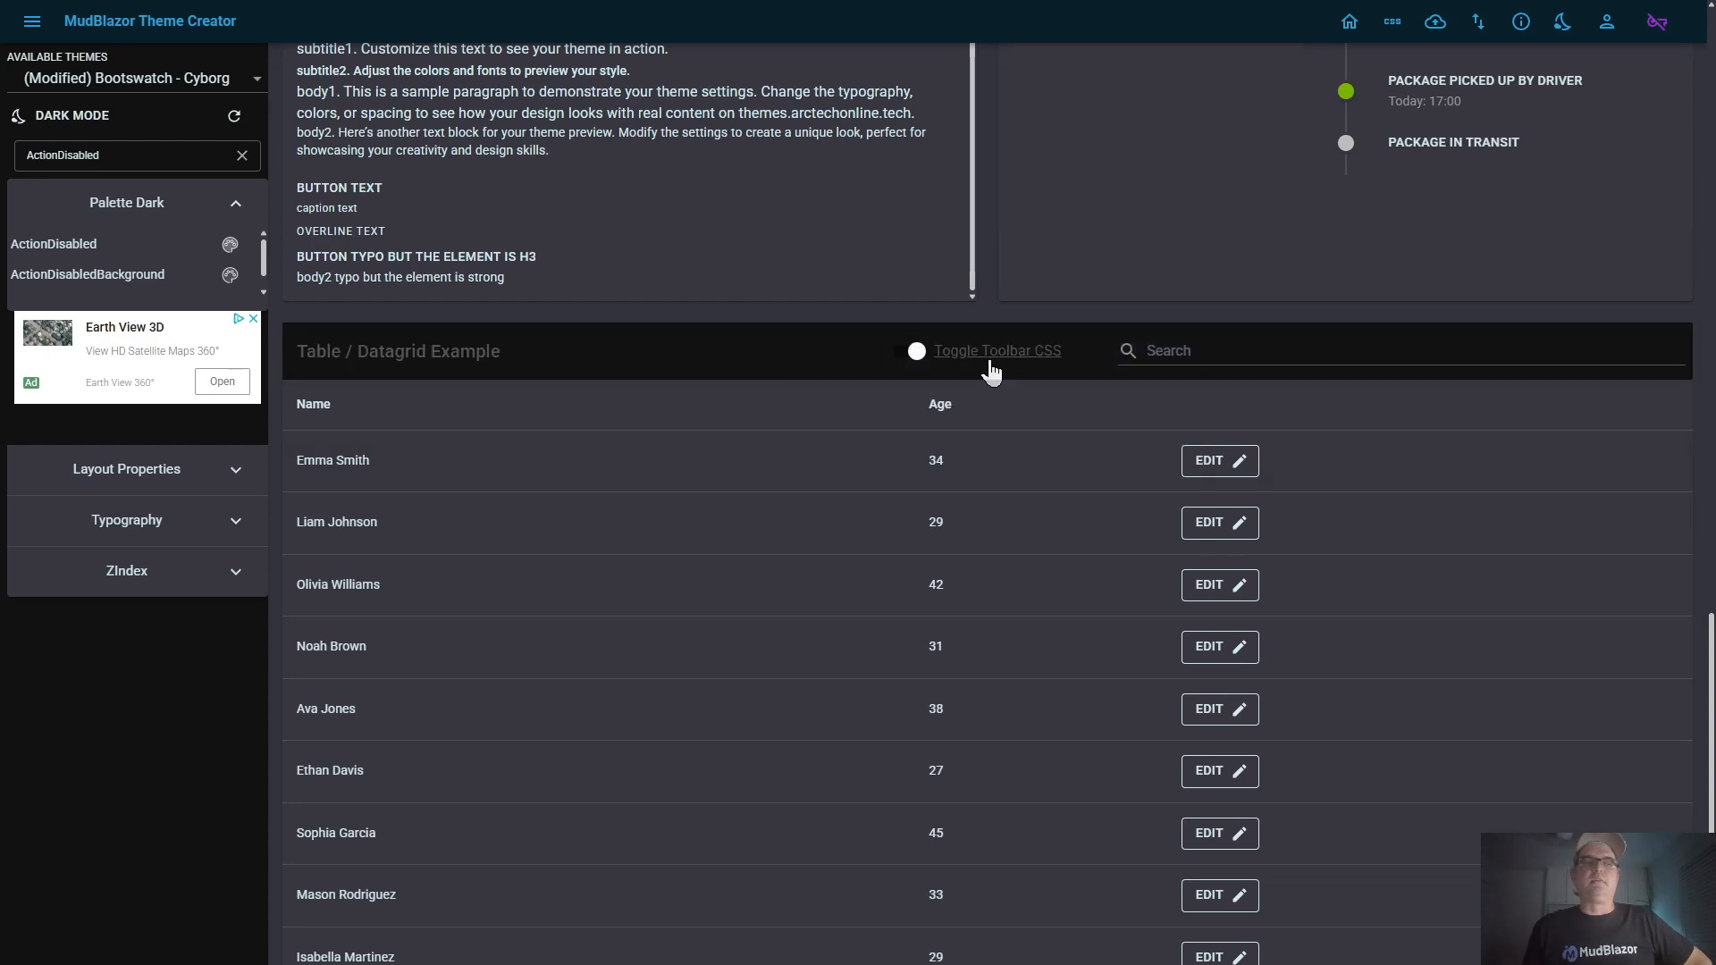
{"action": "left_click", "coordinate": [912, 355]}
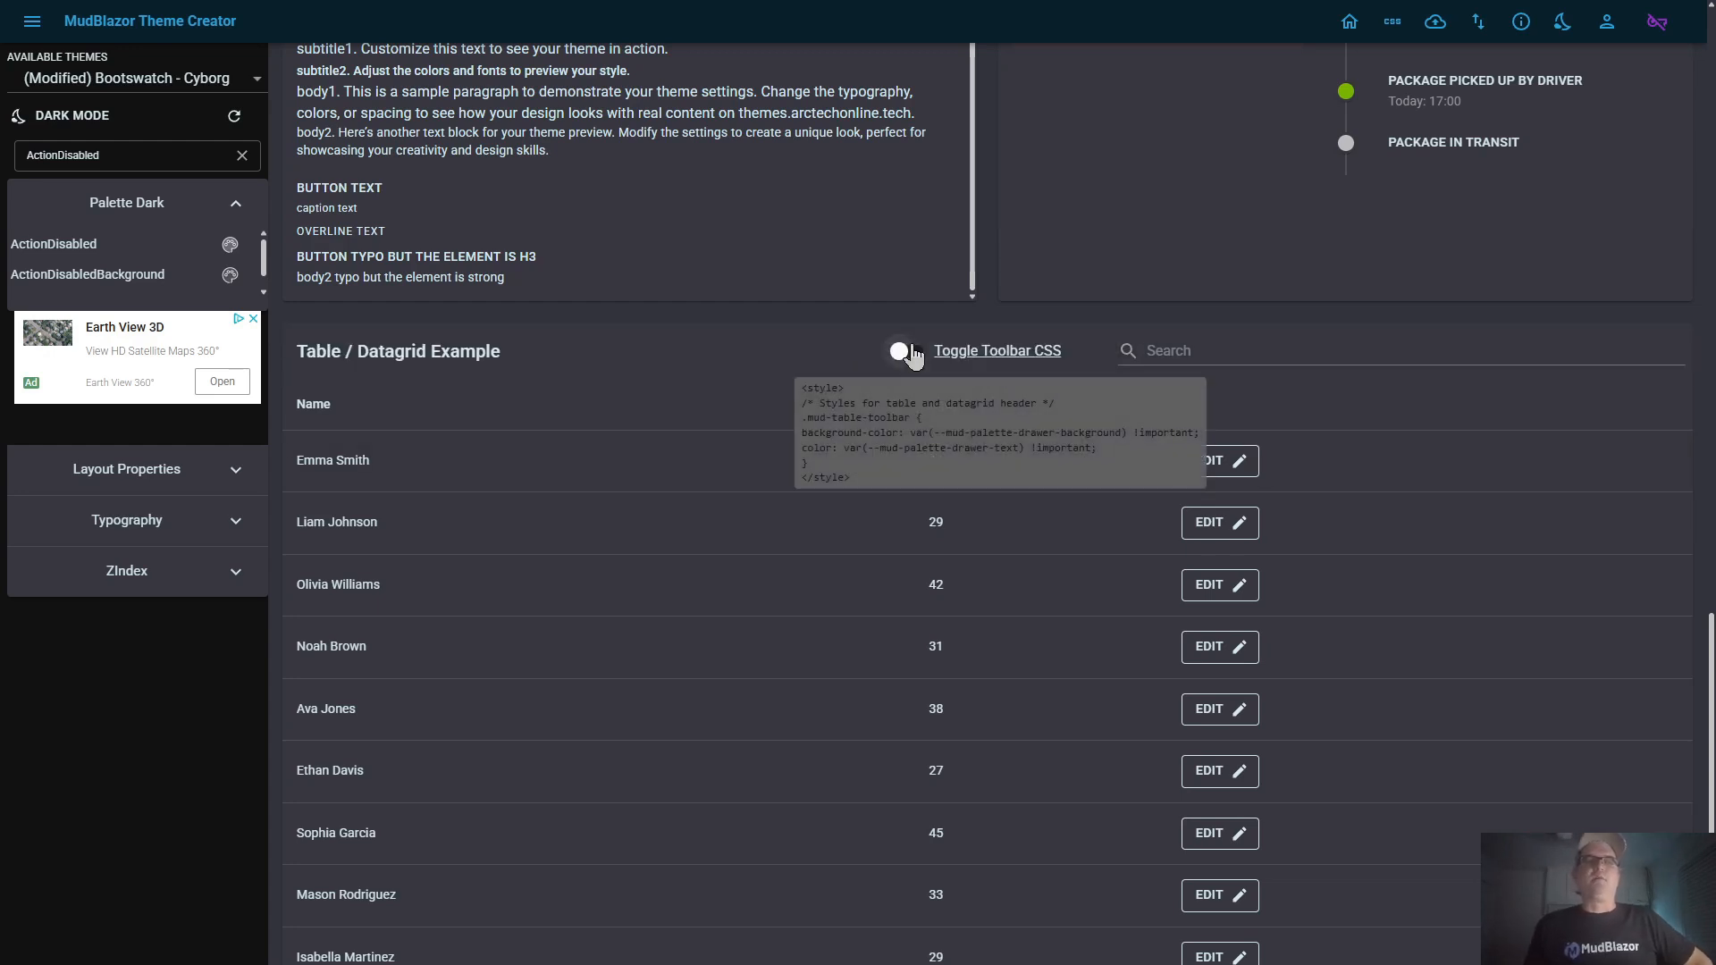
{"action": "left_click", "coordinate": [912, 356]}
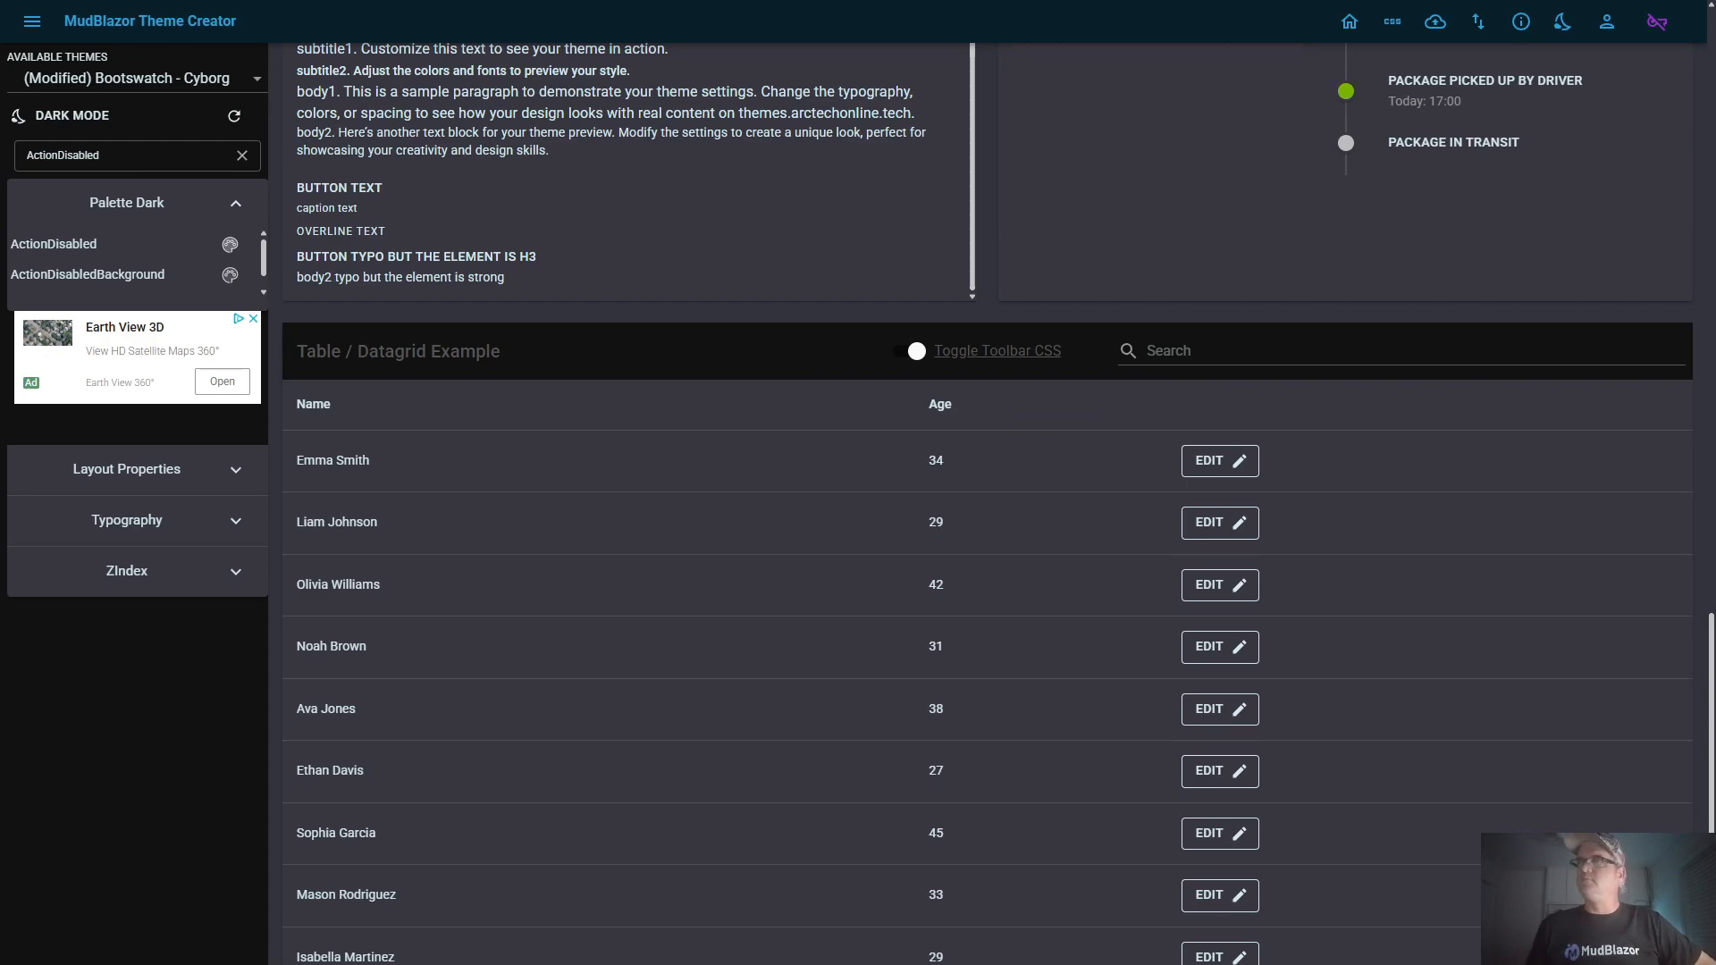
Return to the start of the preview page and clear the ActionDisabled filter to list the full dark palette
{"action": "scroll", "coordinate": [614, 507], "scroll_direction": "up", "scroll_amount": 15}
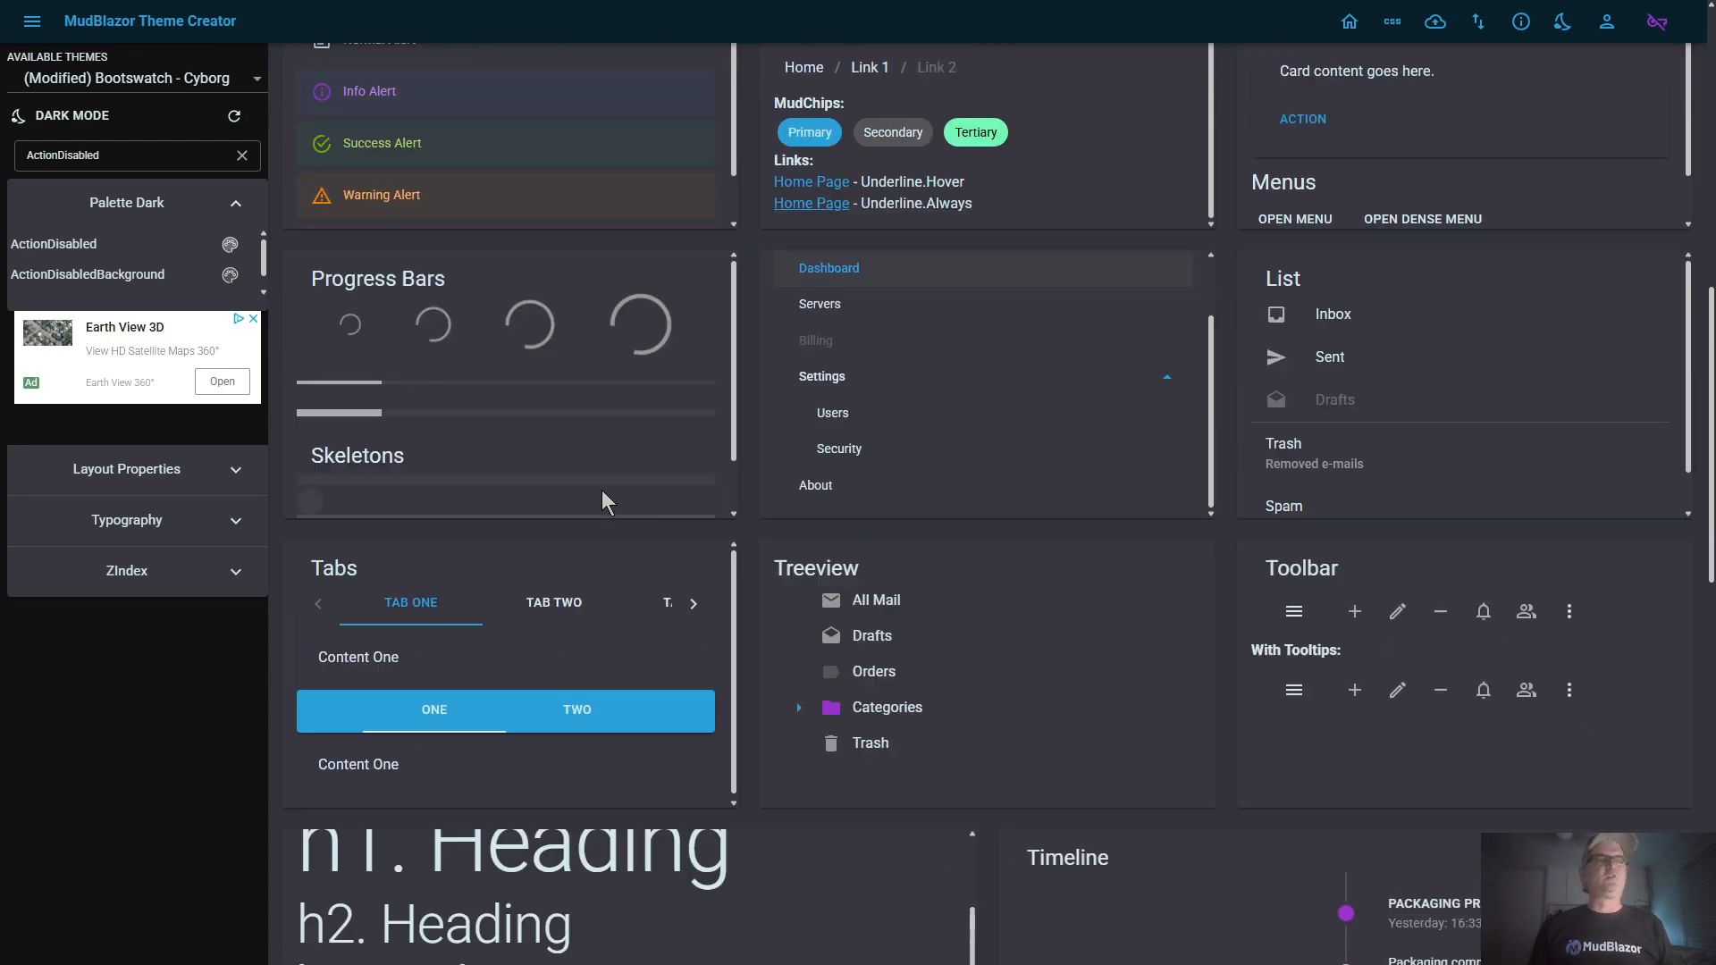
{"action": "left_click", "coordinate": [241, 155]}
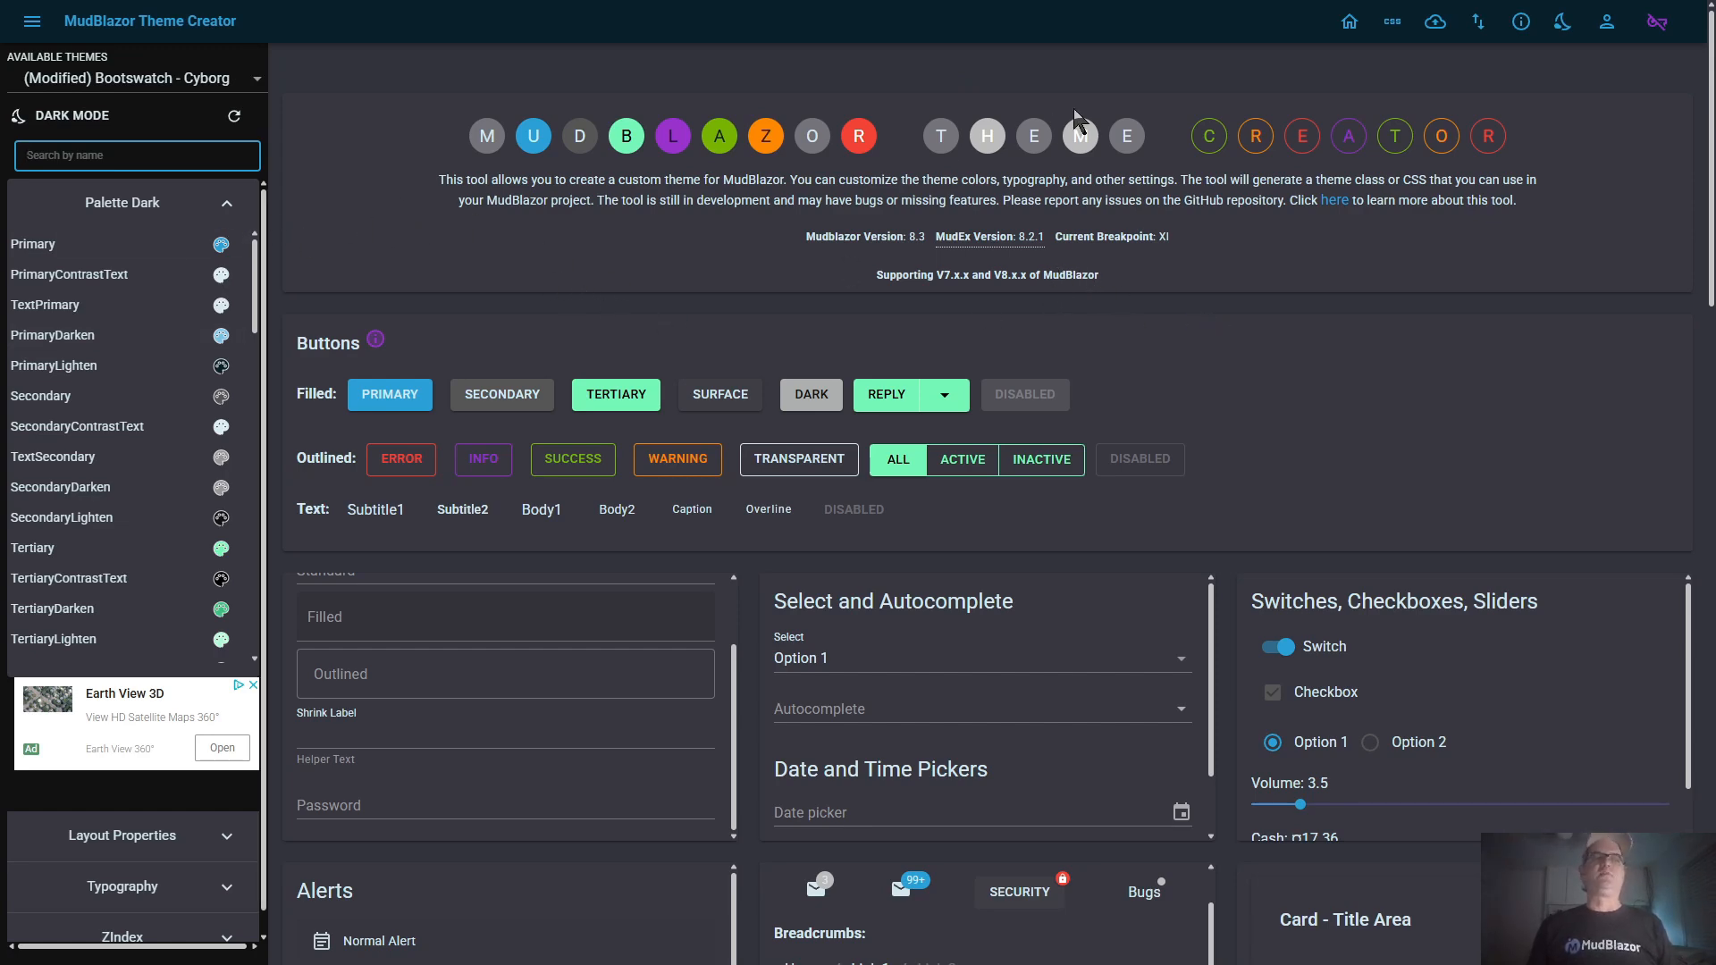
Go to the Export MudBlazor Theme page and view the Static CSS under CSS Classes
{"action": "left_click", "coordinate": [1479, 23]}
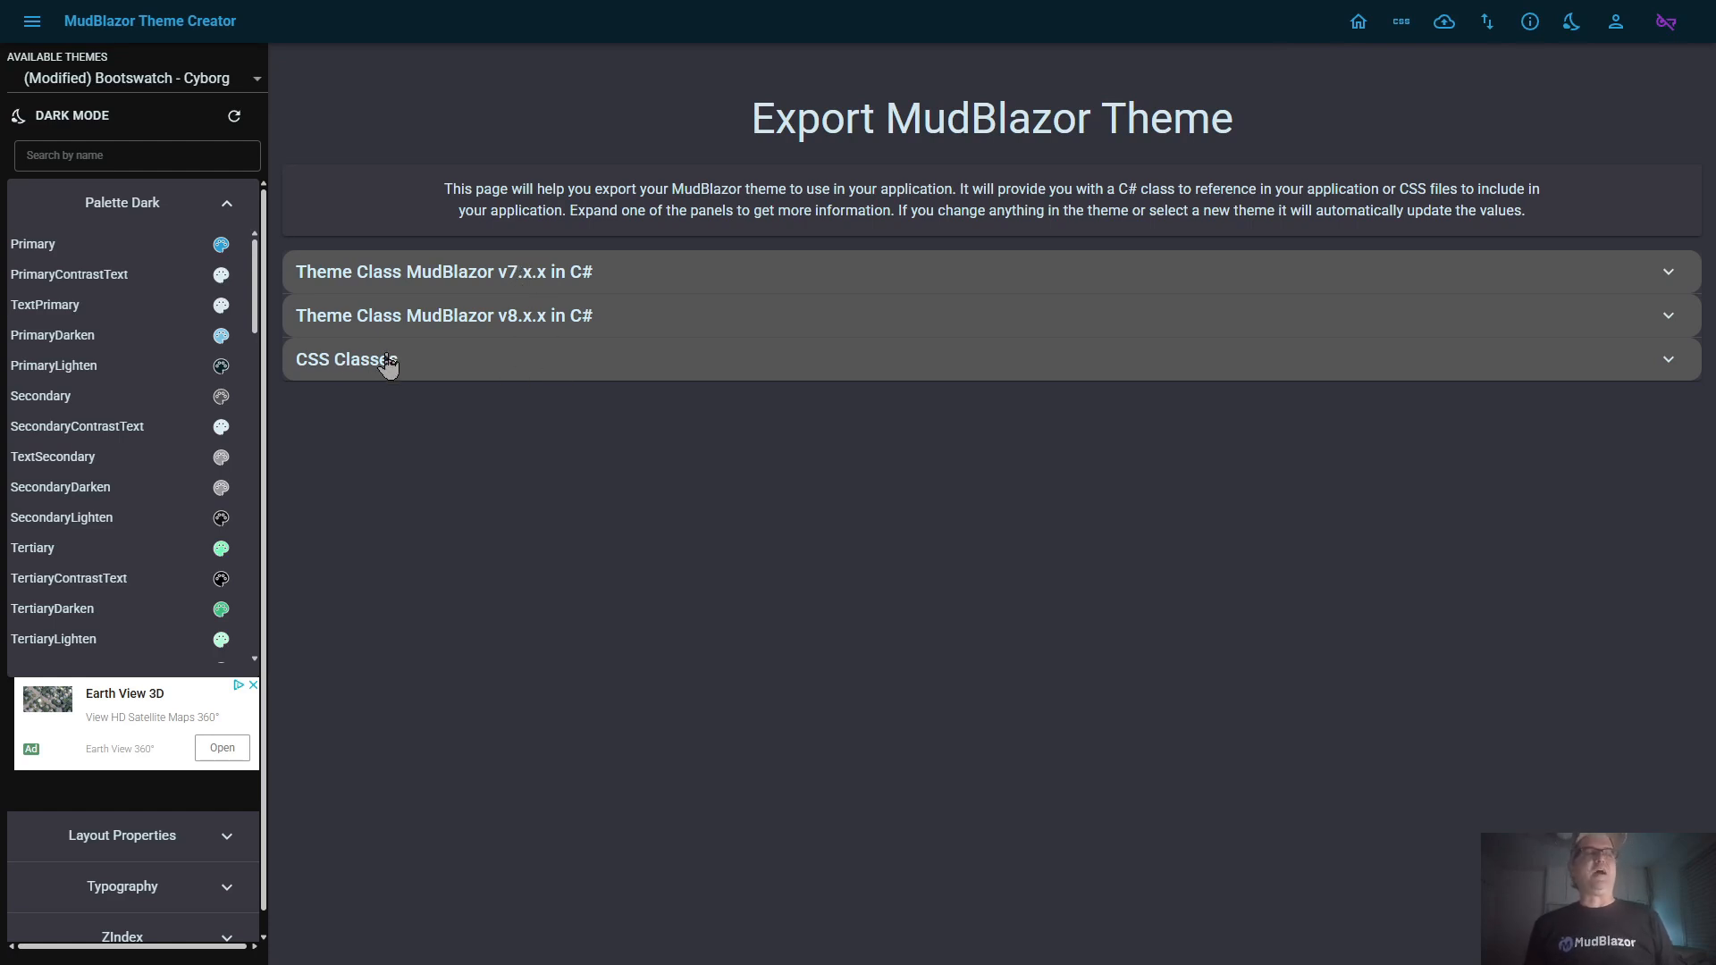
{"action": "left_click", "coordinate": [414, 371]}
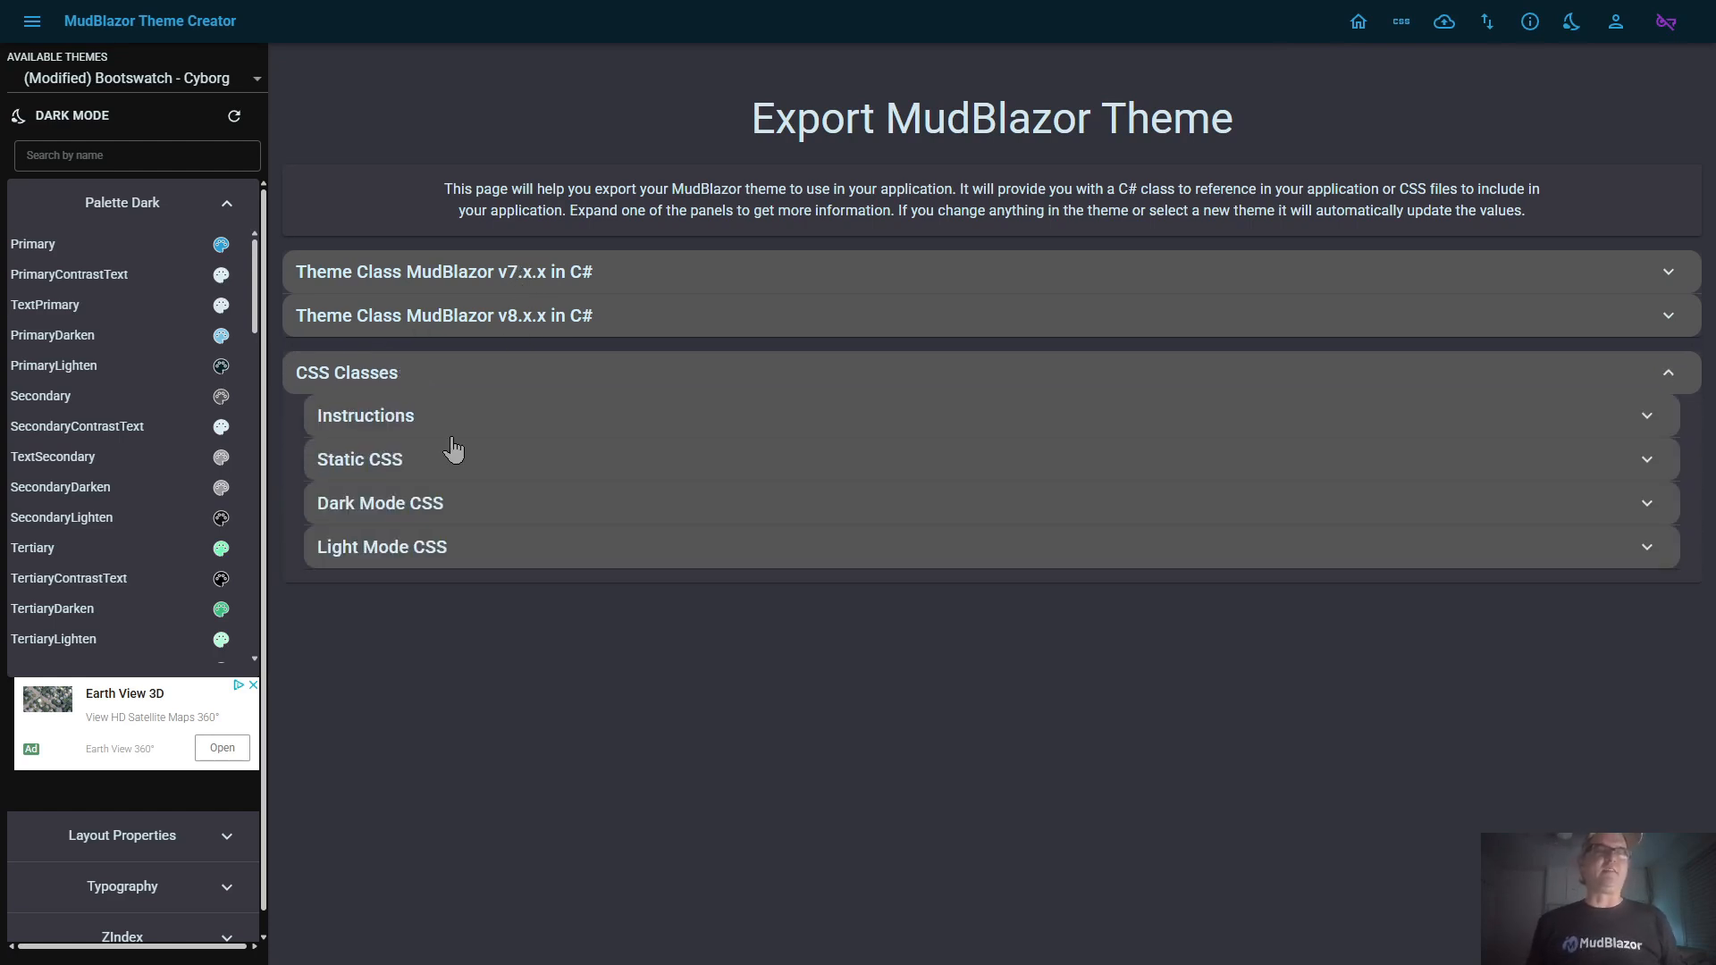
{"action": "left_click", "coordinate": [442, 474]}
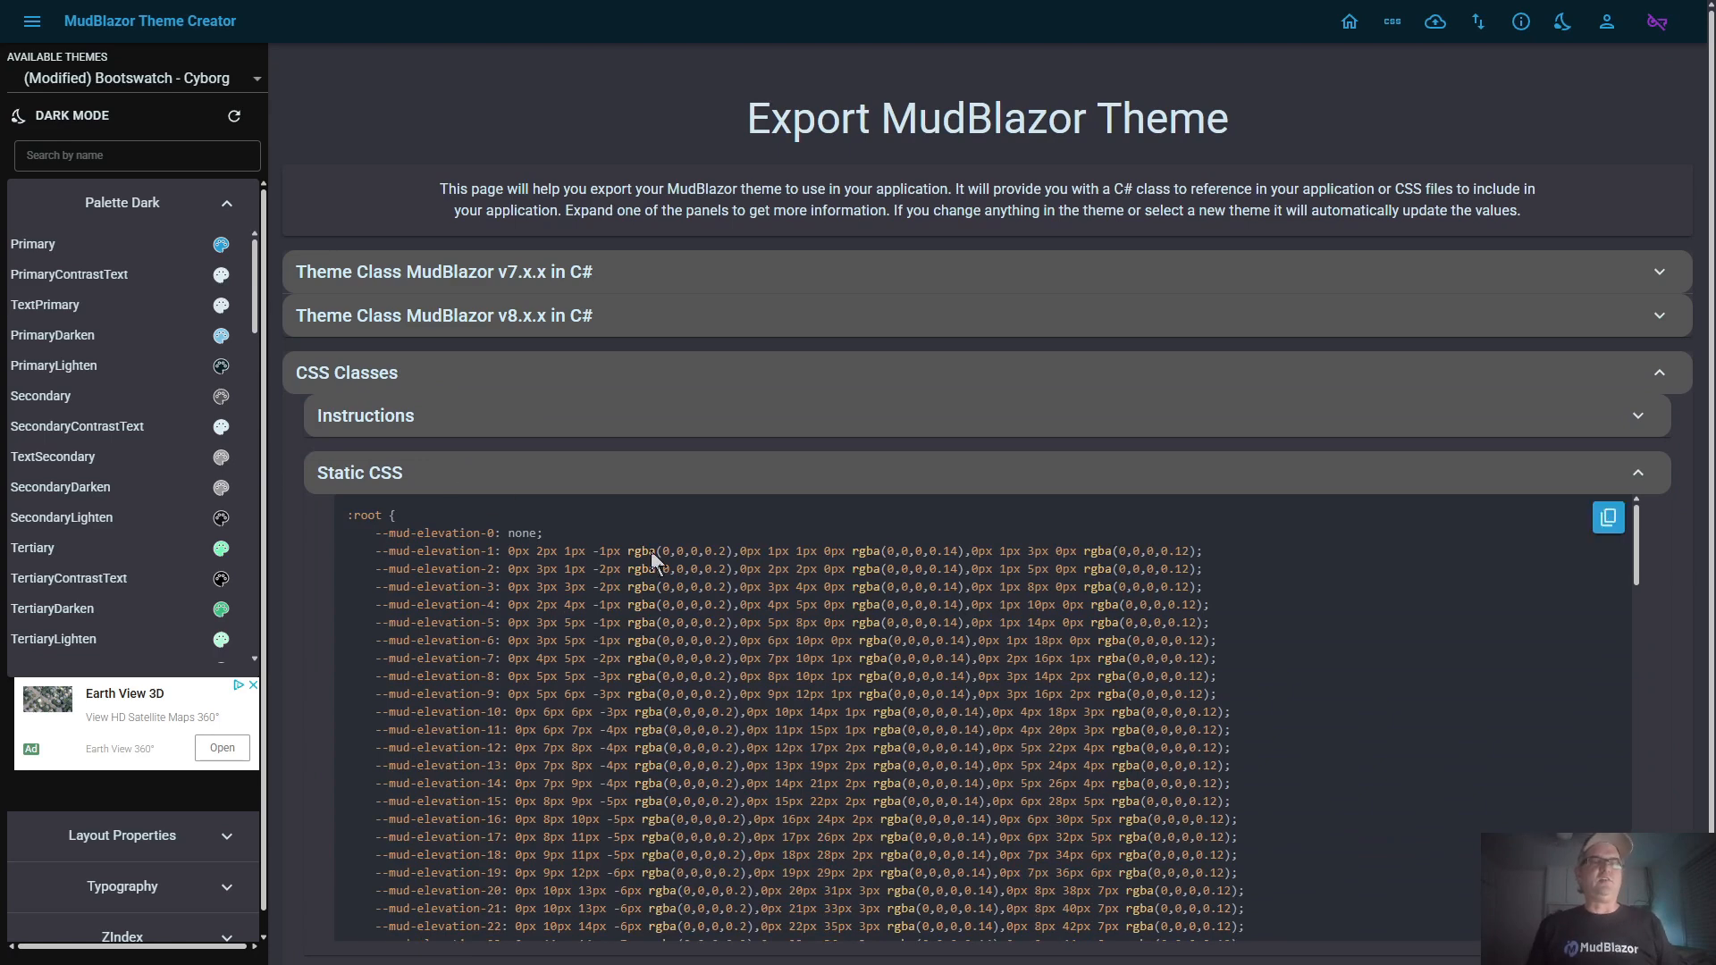
{"action": "scroll", "coordinate": [632, 501], "scroll_direction": "down", "scroll_amount": 1}
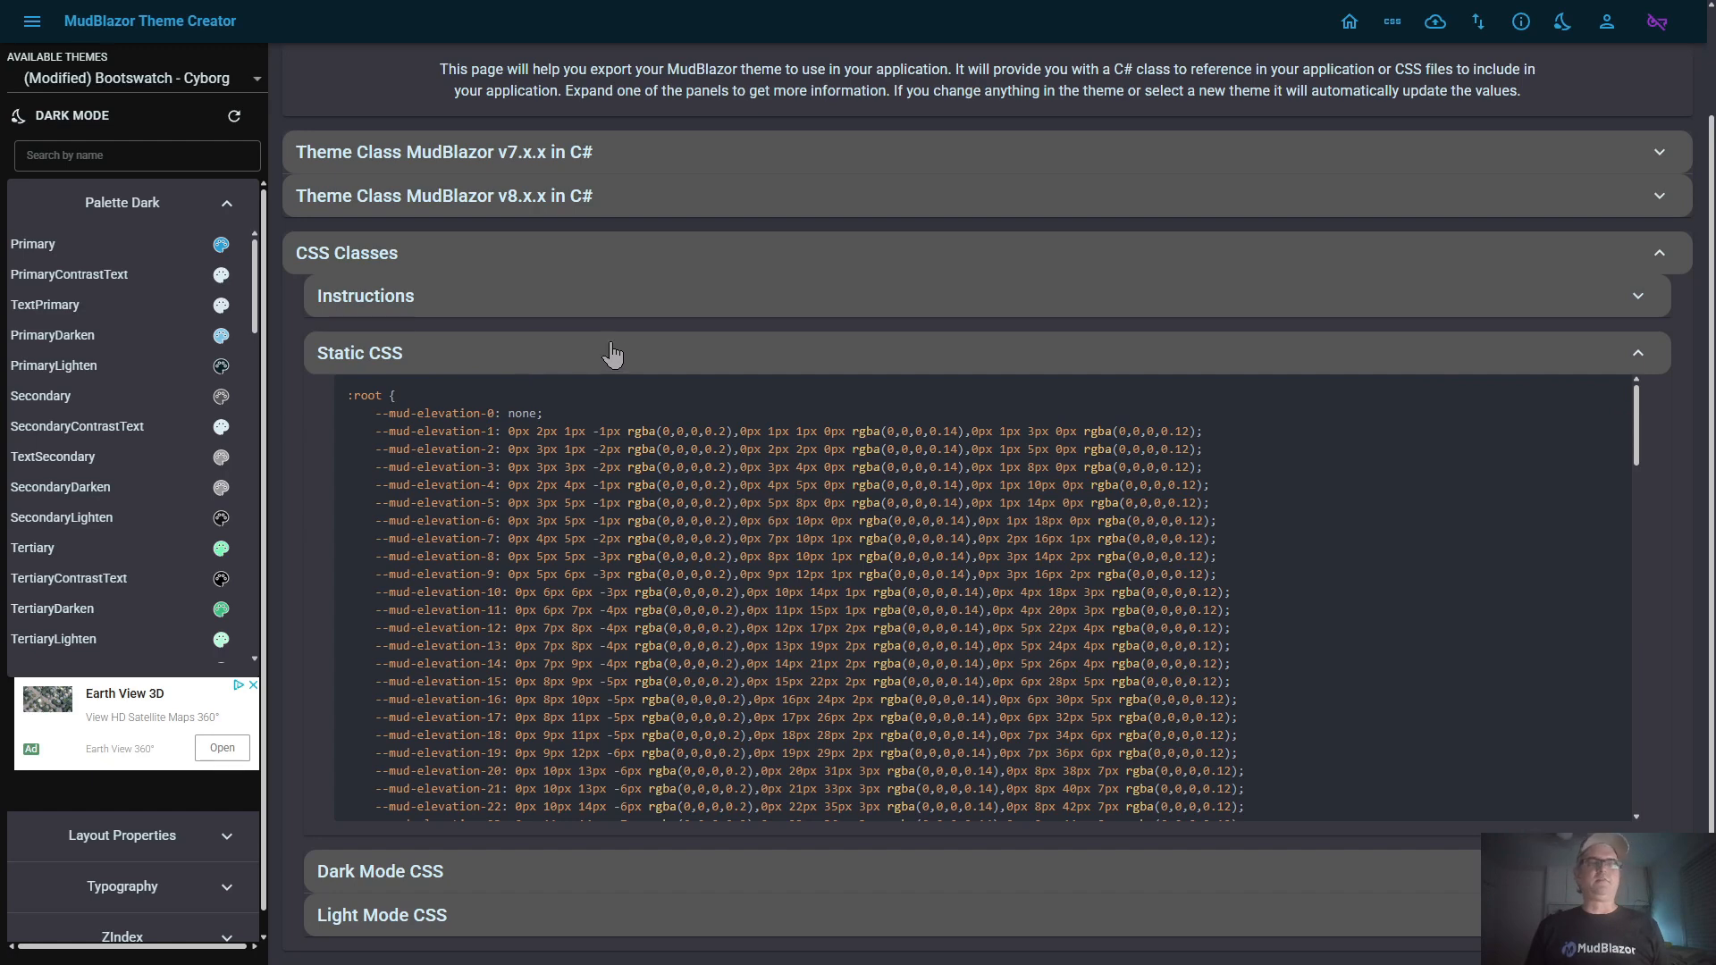
View the Dark Mode CSS export, recheck the Static CSS, and collapse the sections inside CSS Classes
{"action": "left_click", "coordinate": [452, 362]}
{"action": "left_click", "coordinate": [457, 511]}
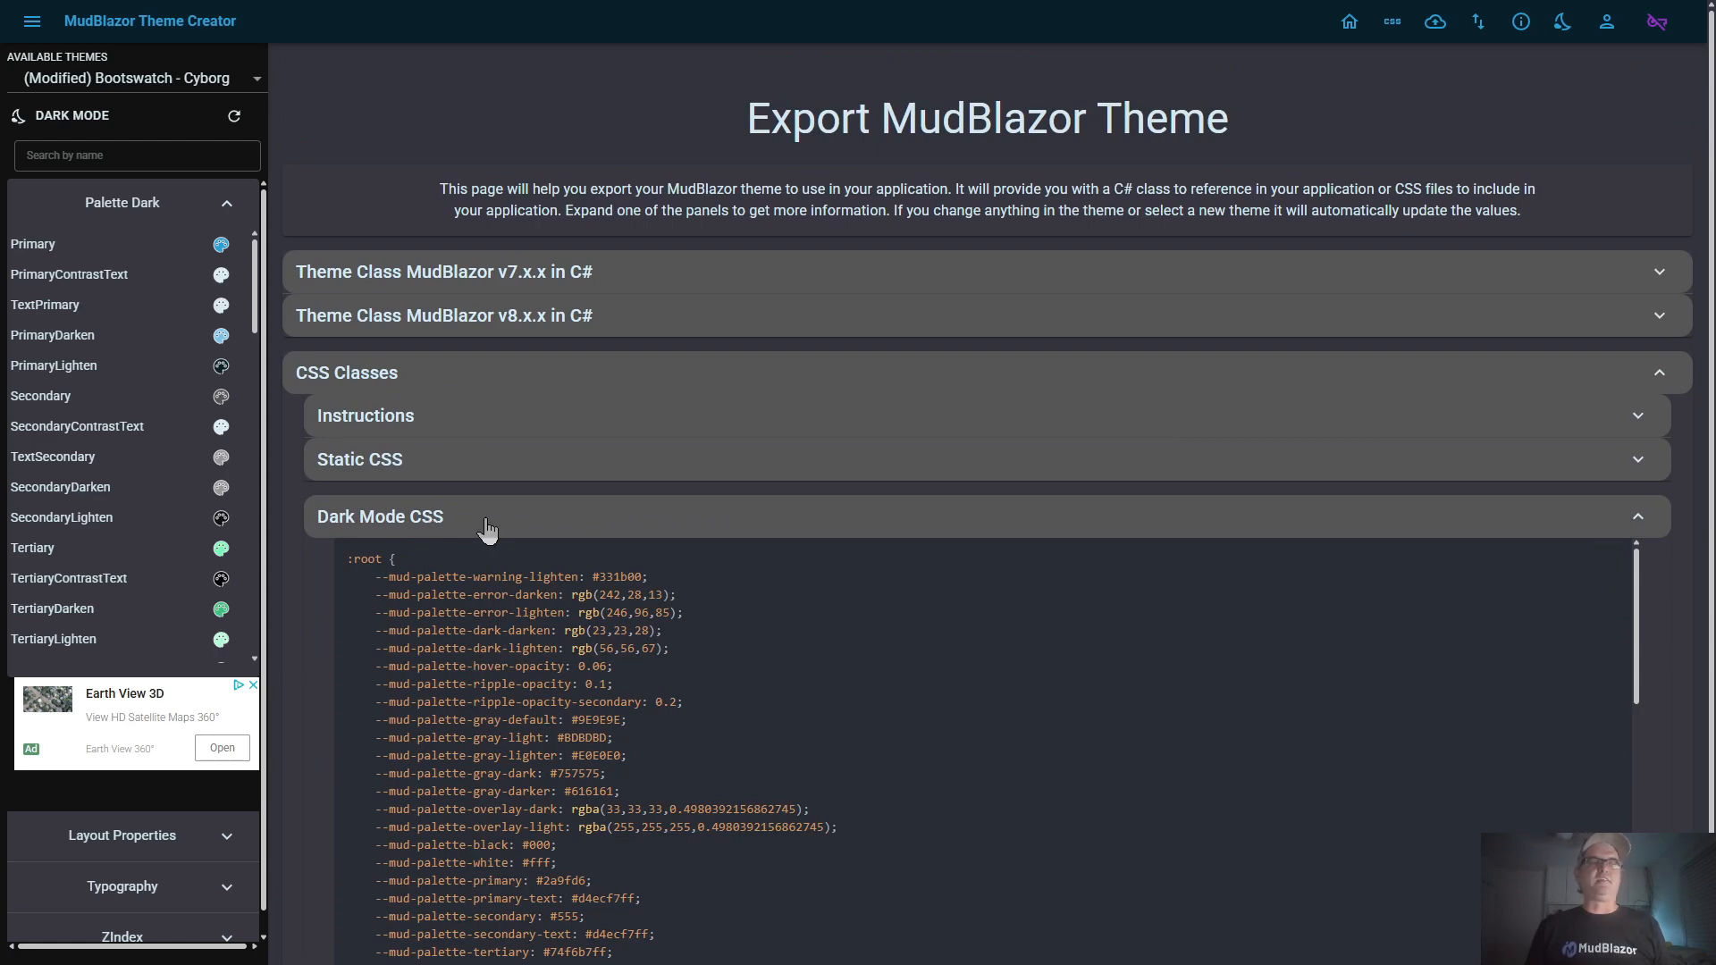
{"action": "left_click", "coordinate": [478, 518]}
{"action": "left_click", "coordinate": [455, 561]}
{"action": "left_click", "coordinate": [456, 561]}
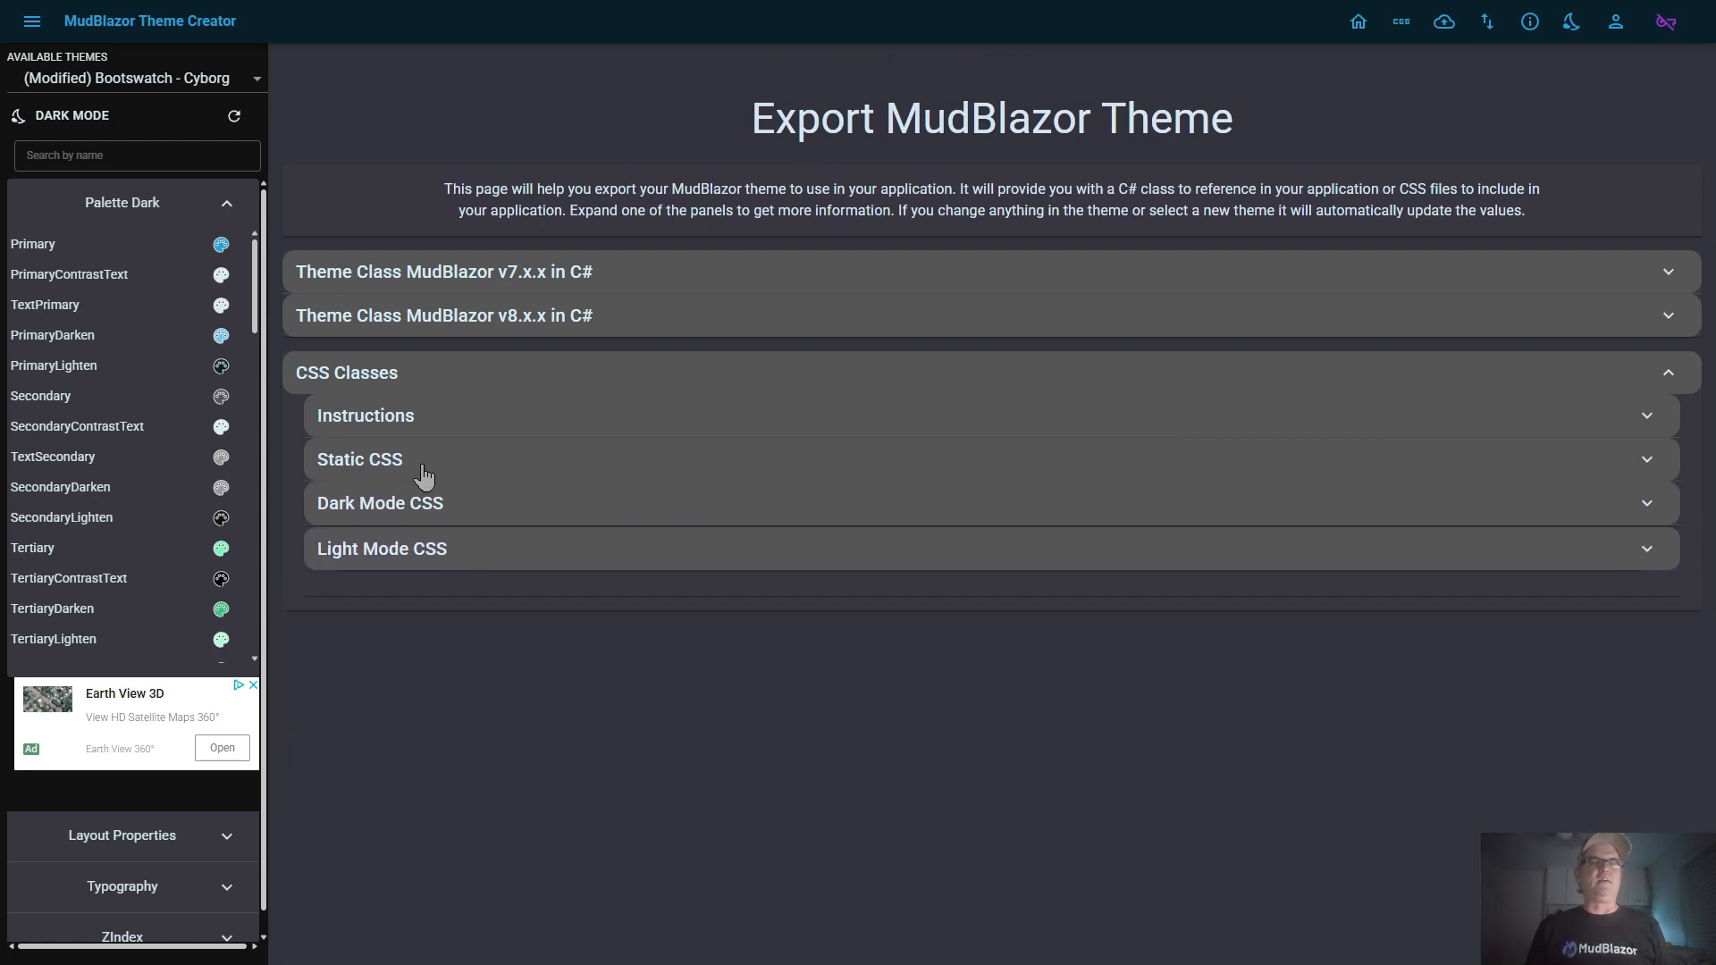
{"action": "left_click", "coordinate": [424, 462]}
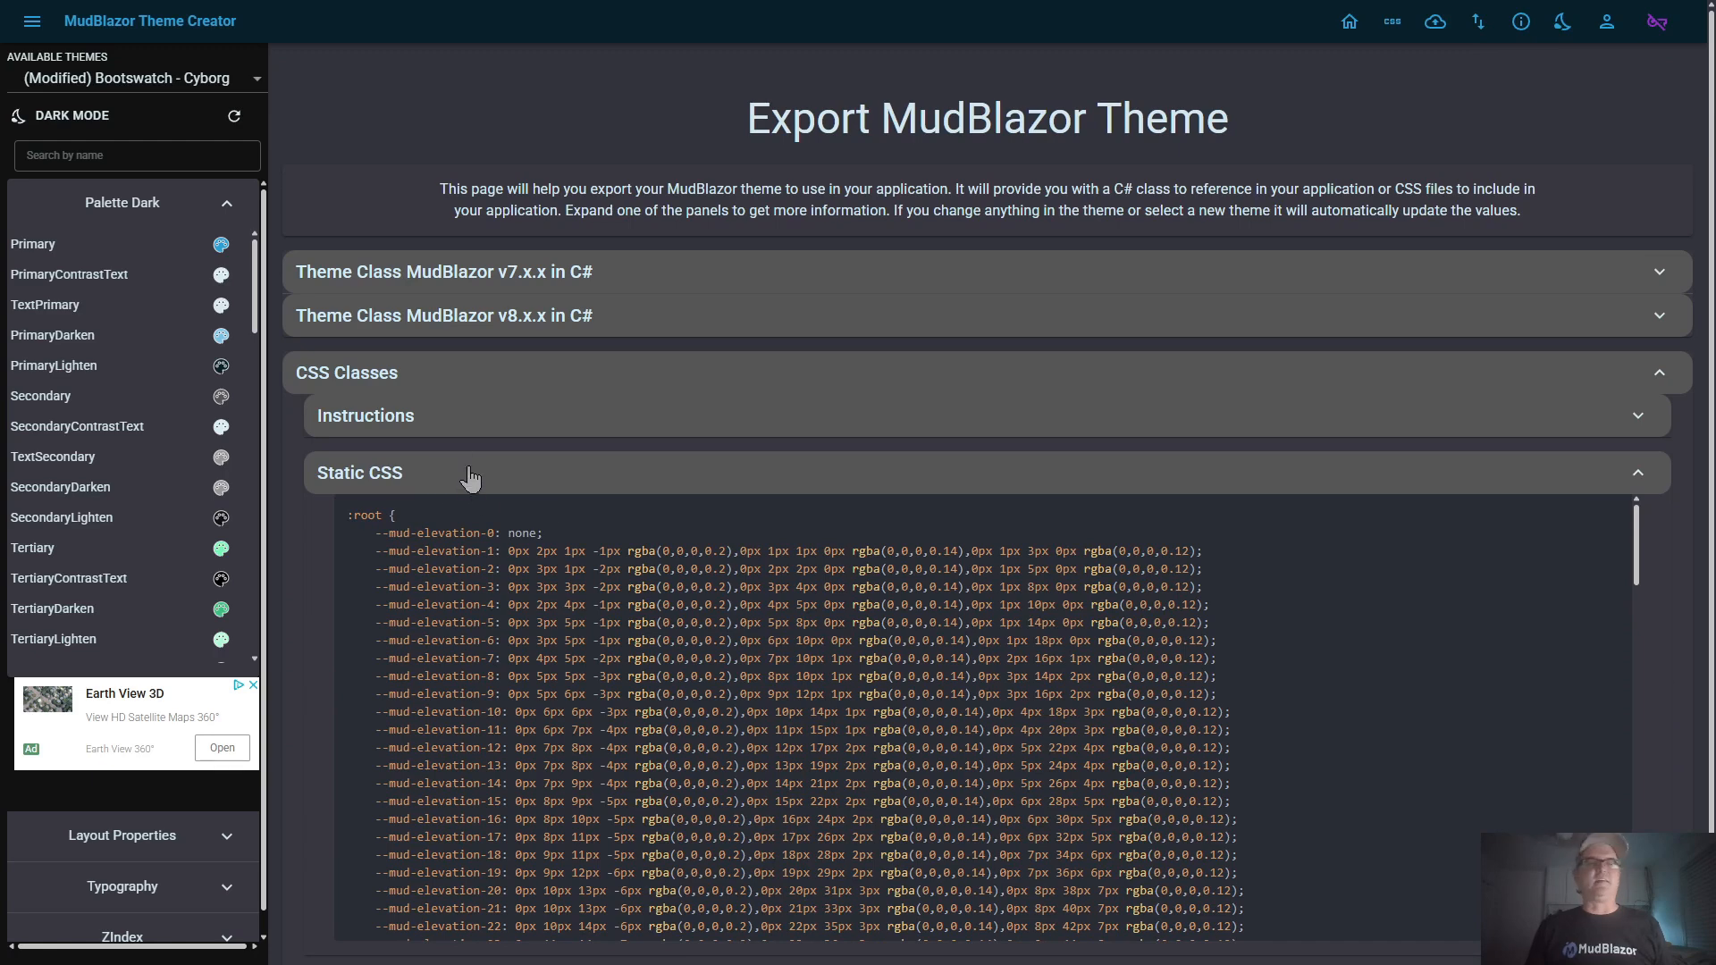
{"action": "left_click", "coordinate": [471, 473]}
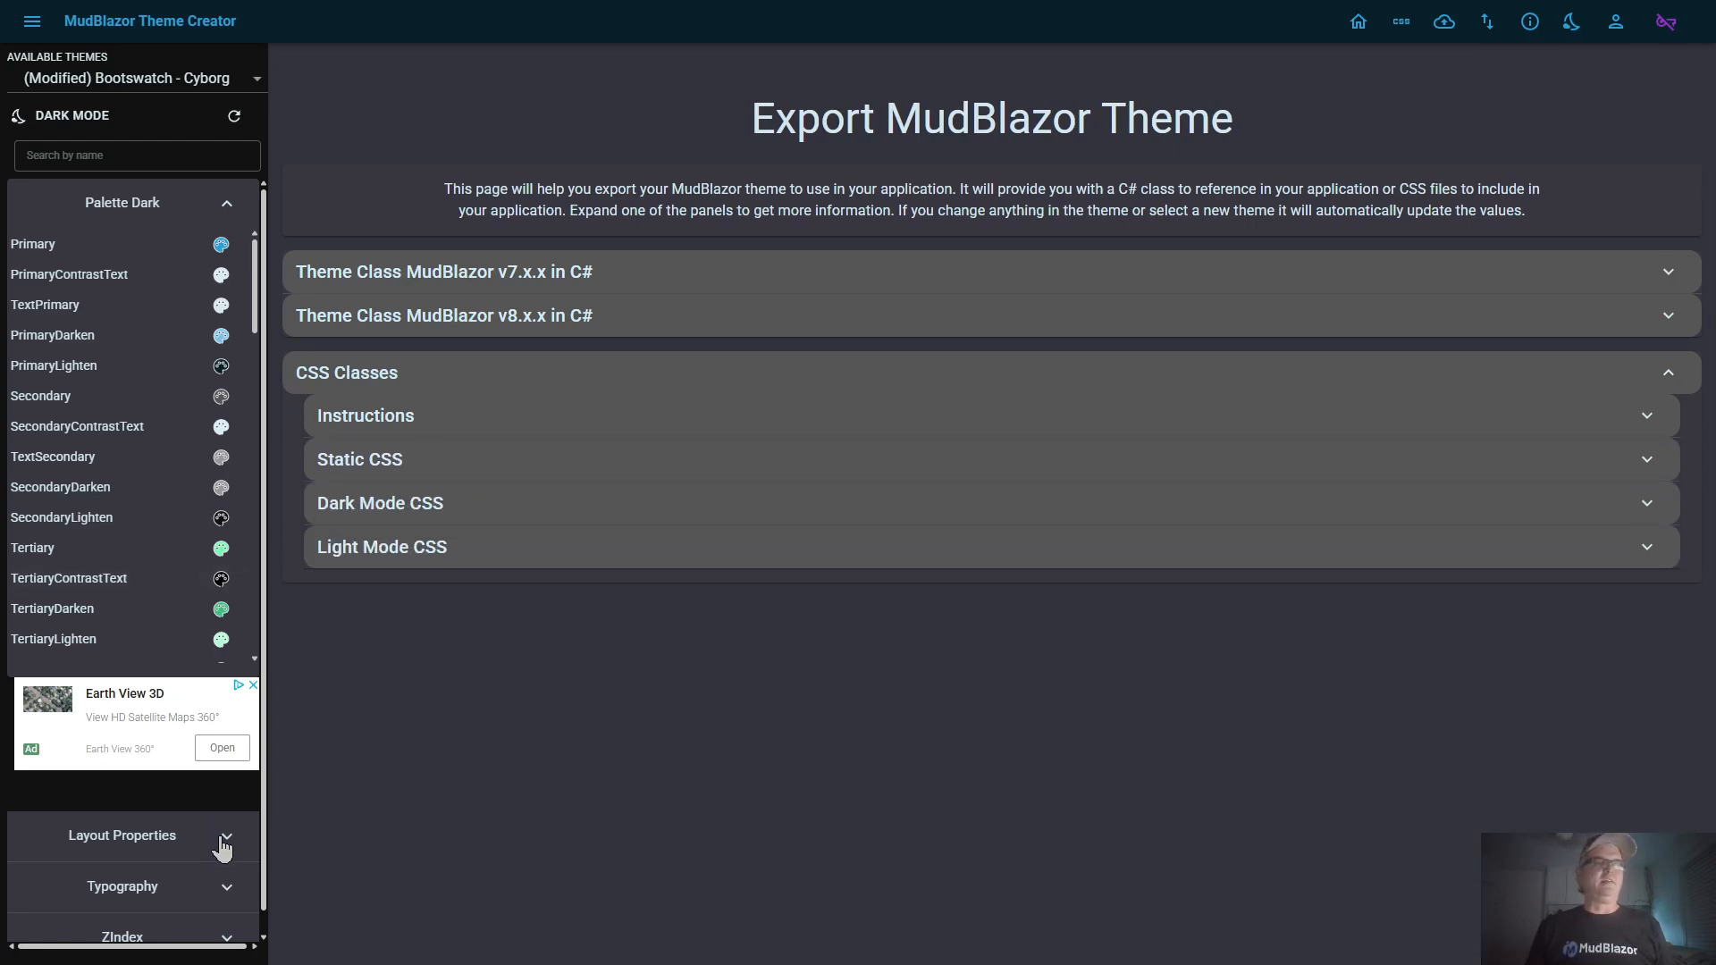
Examine the theme's Layout Properties, ZIndex and Typography settings, leaving only ZIndex expanded
{"action": "left_click", "coordinate": [224, 837]}
{"action": "scroll", "coordinate": [152, 751], "scroll_direction": "down", "scroll_amount": 5}
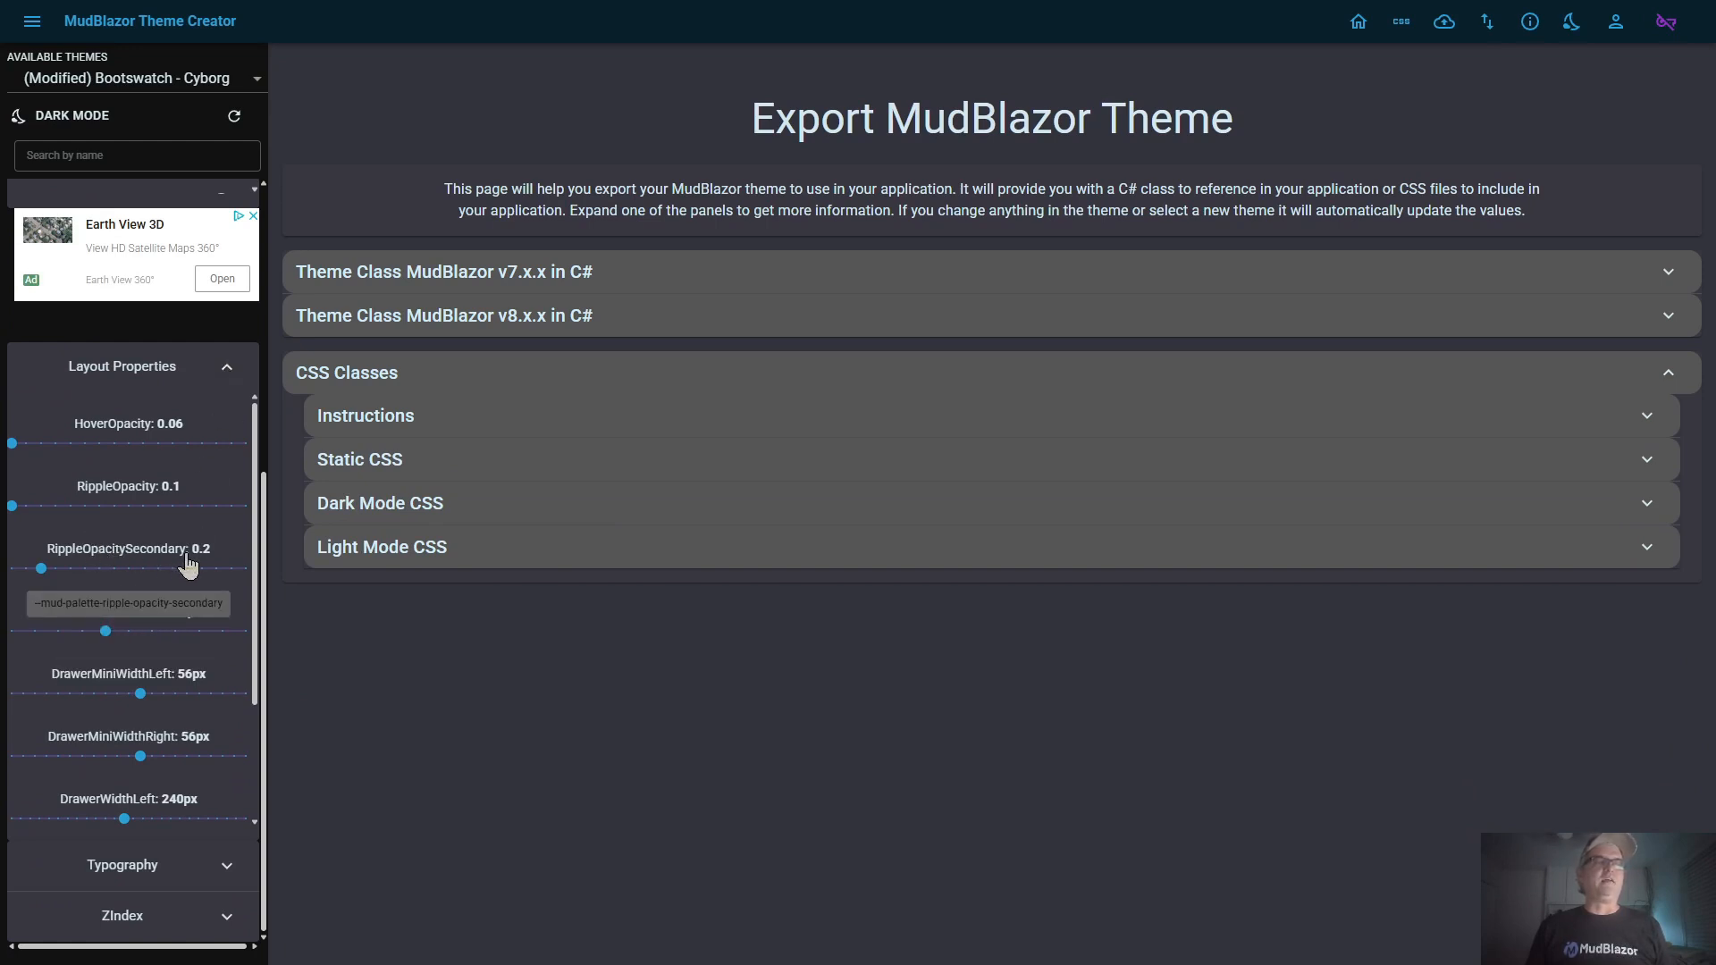
{"action": "left_click", "coordinate": [227, 366]}
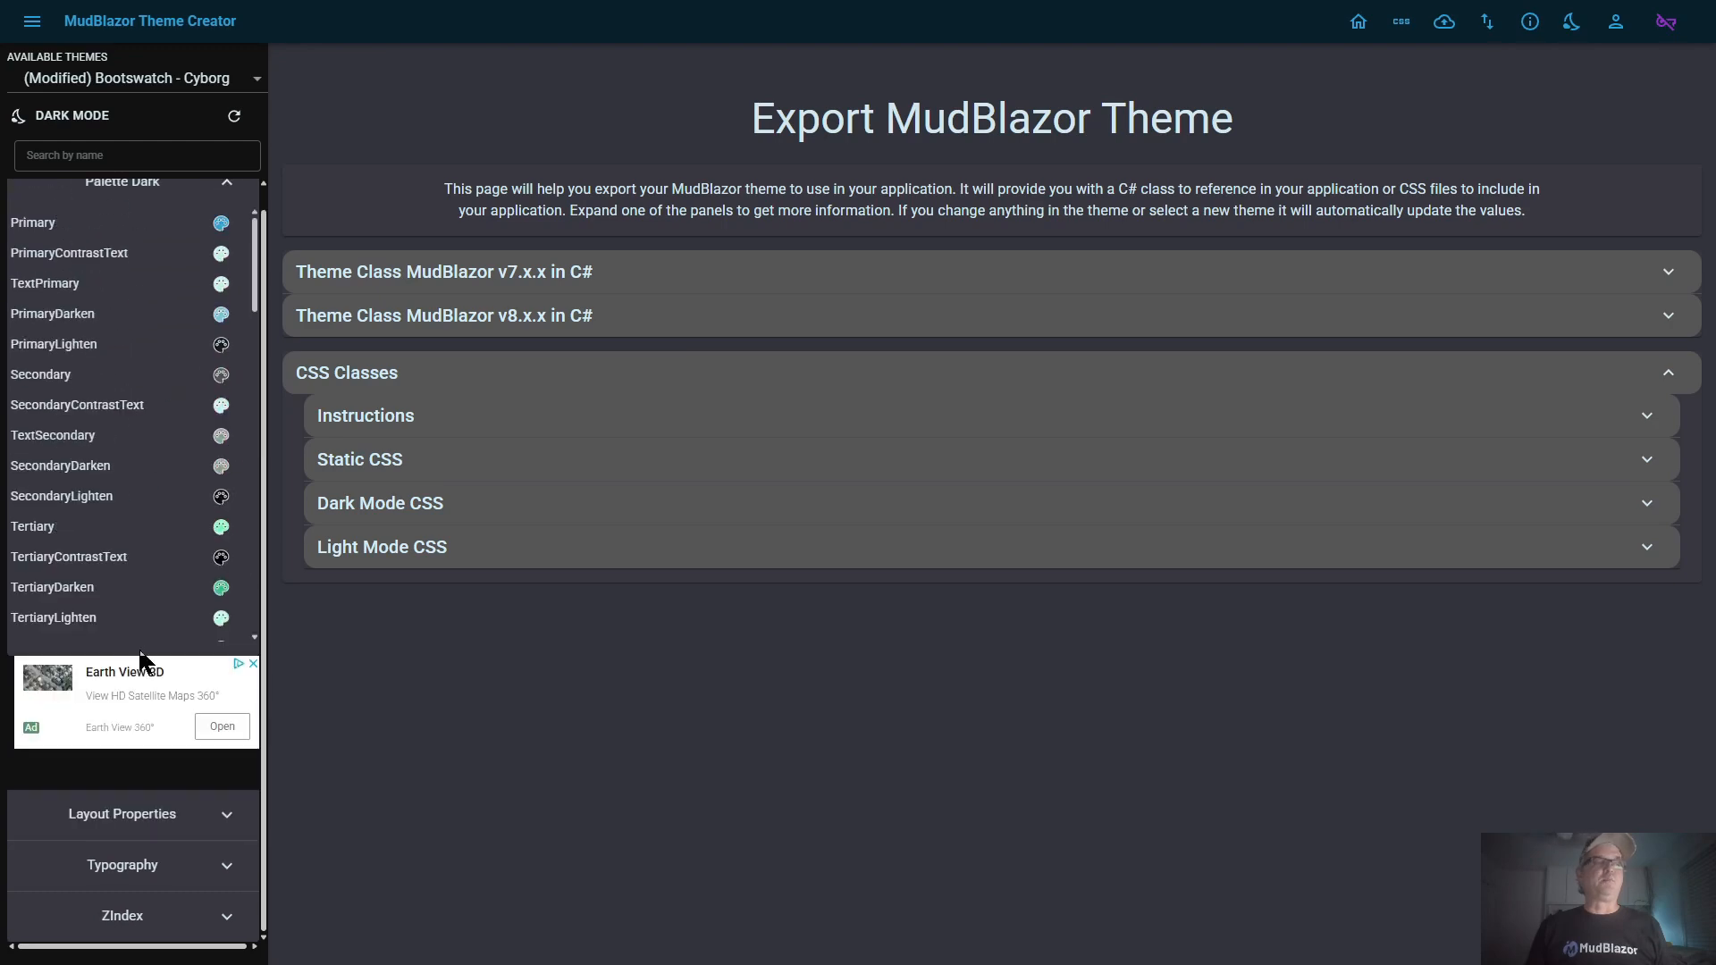
{"action": "left_click", "coordinate": [224, 925]}
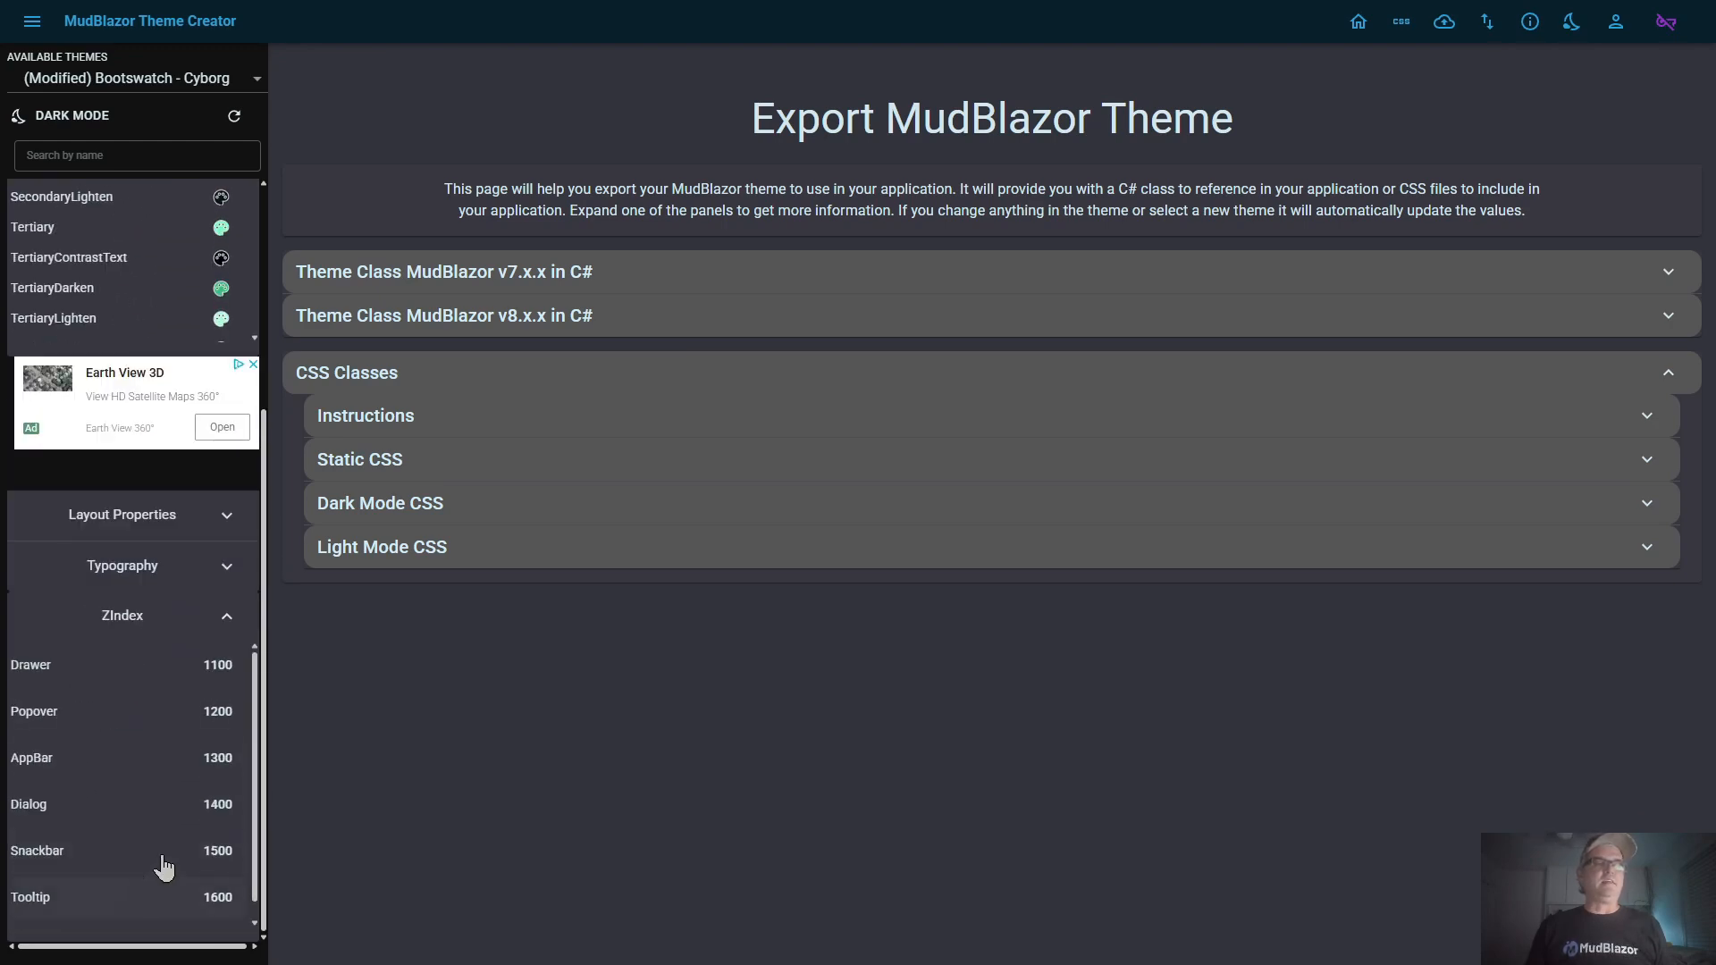
{"action": "left_click", "coordinate": [228, 570]}
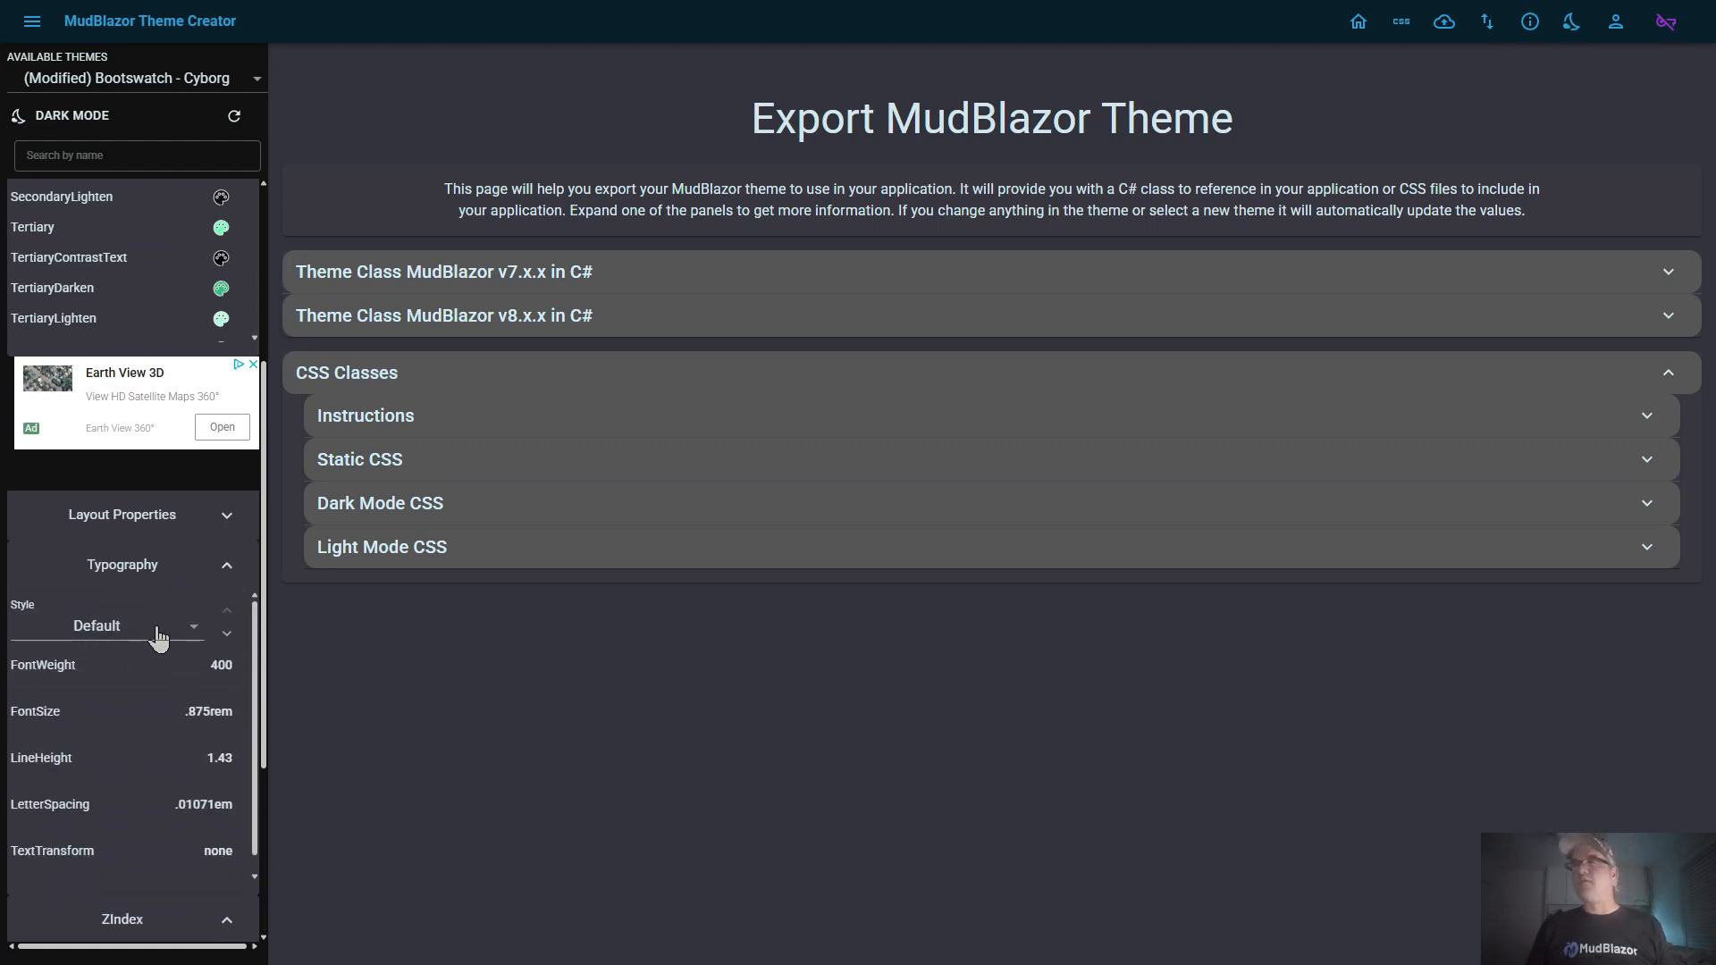
{"action": "left_click", "coordinate": [229, 572]}
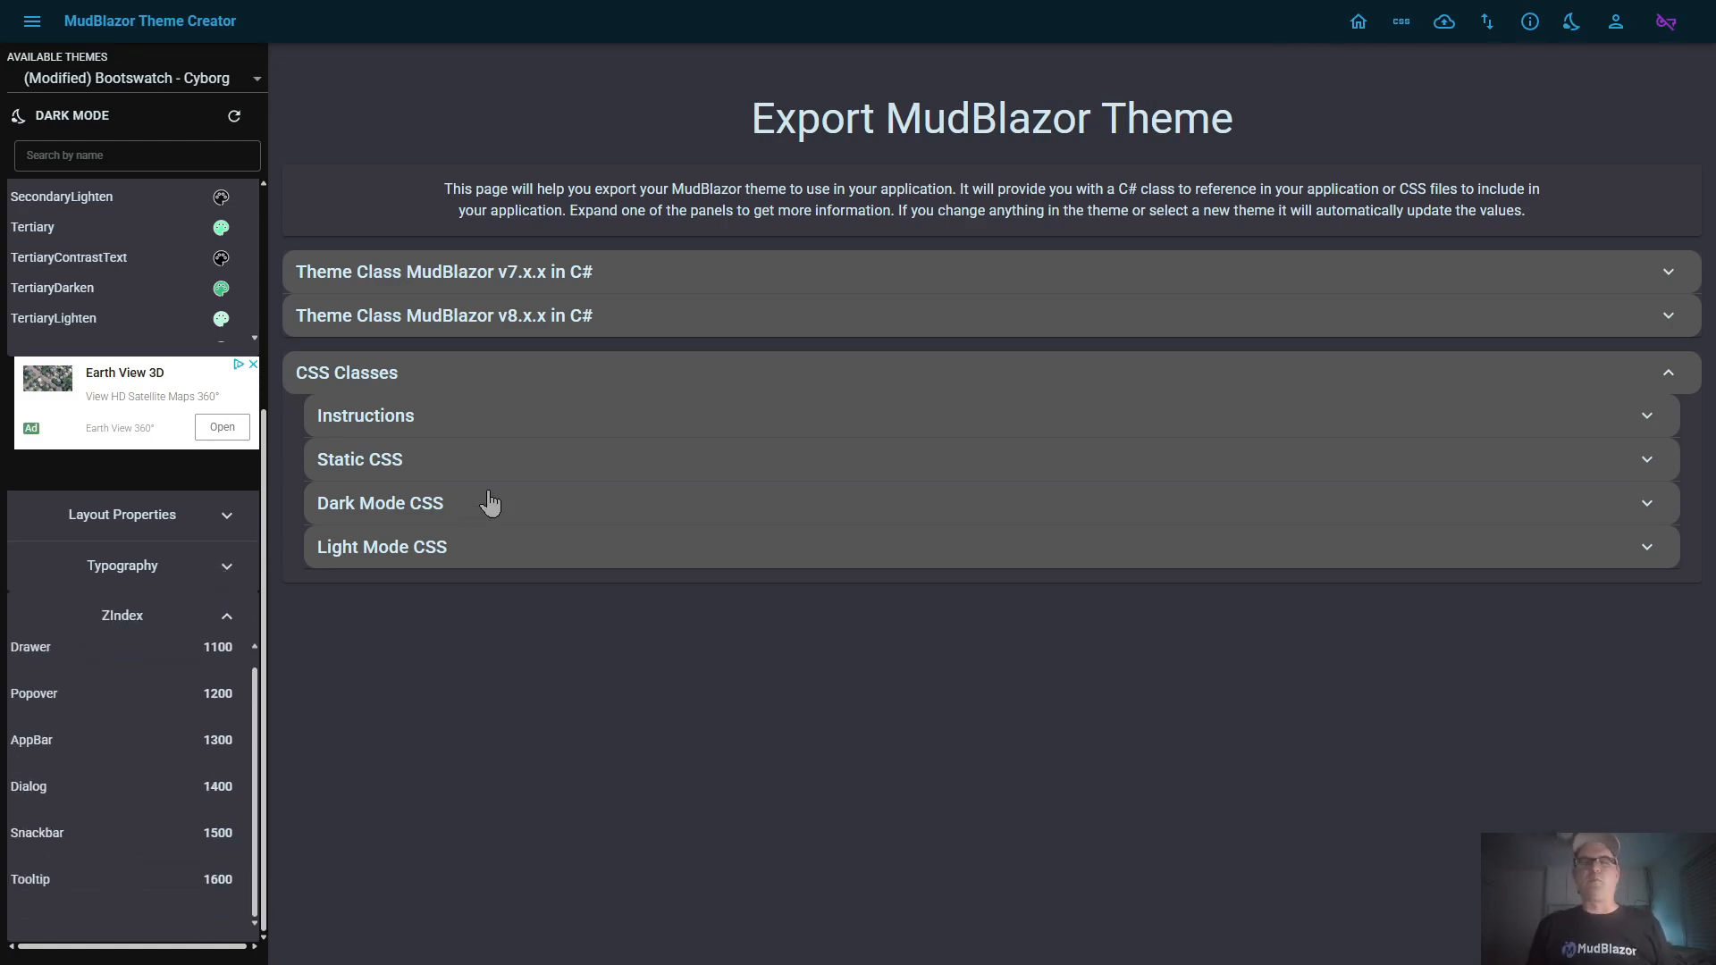
Review the instructions and generated code of the Theme Class MudBlazor v7.x.x in C# export, with CSS Classes collapsed
{"action": "left_click", "coordinate": [622, 379]}
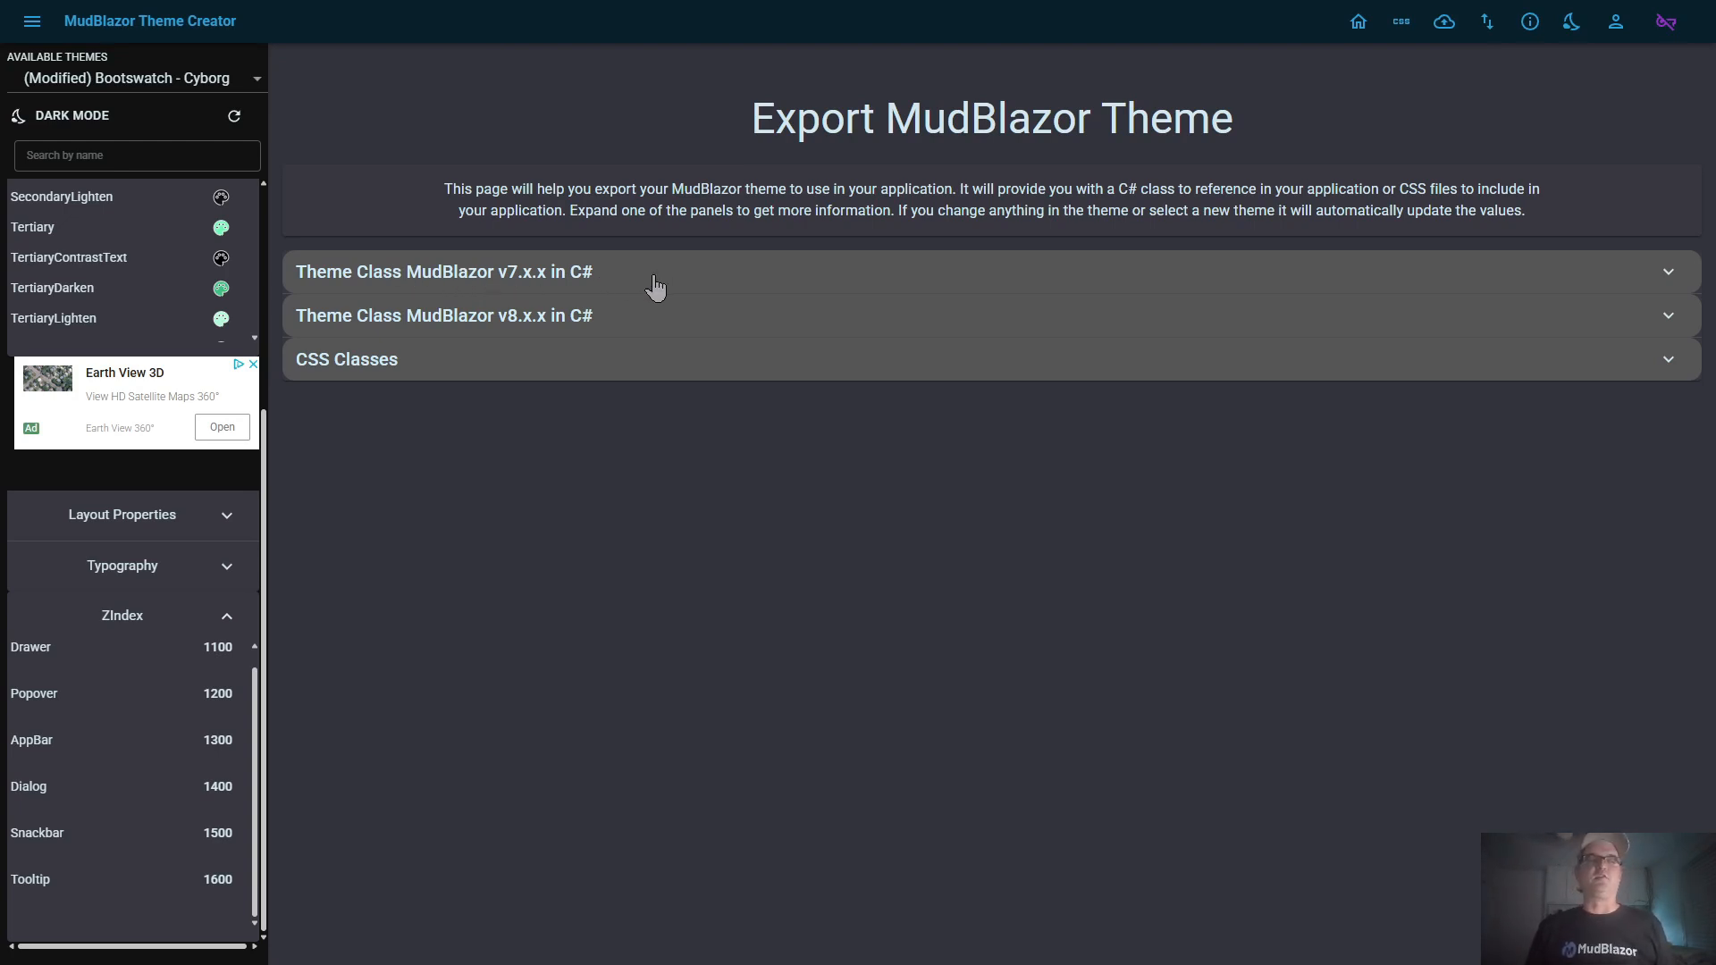
{"action": "left_click", "coordinate": [767, 280]}
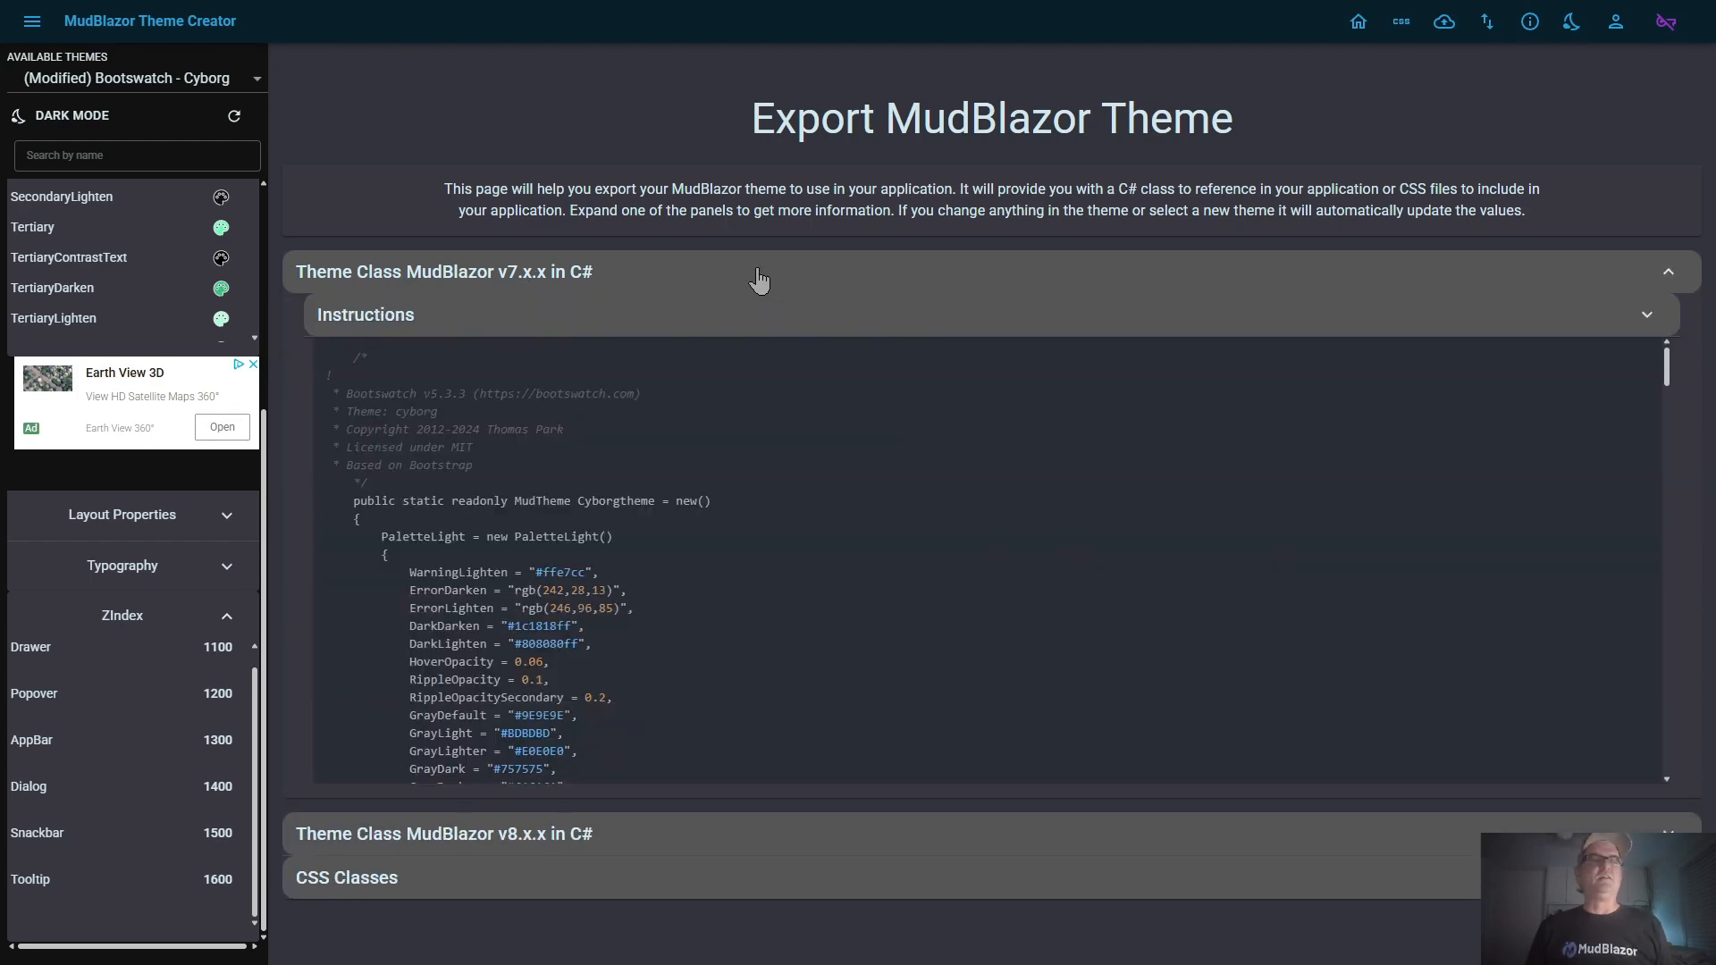
{"action": "left_click", "coordinate": [440, 320]}
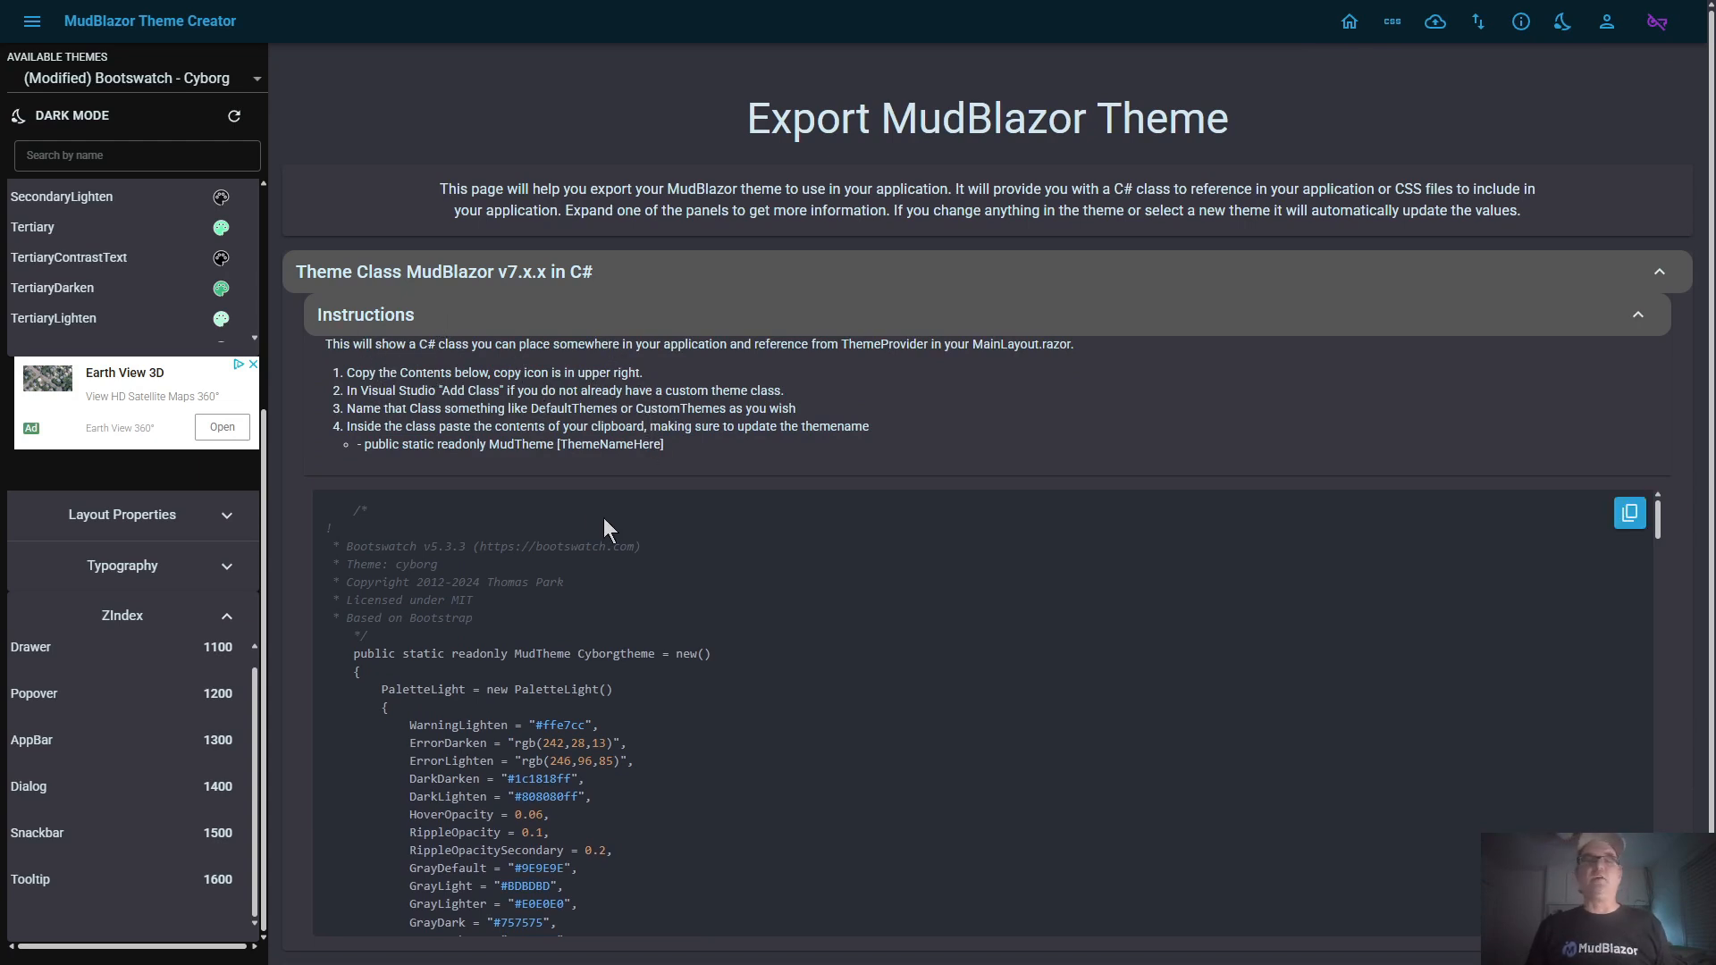
{"action": "mouse_move", "coordinate": [782, 509]}
{"action": "scroll", "coordinate": [553, 726], "scroll_direction": "down", "scroll_amount": 5}
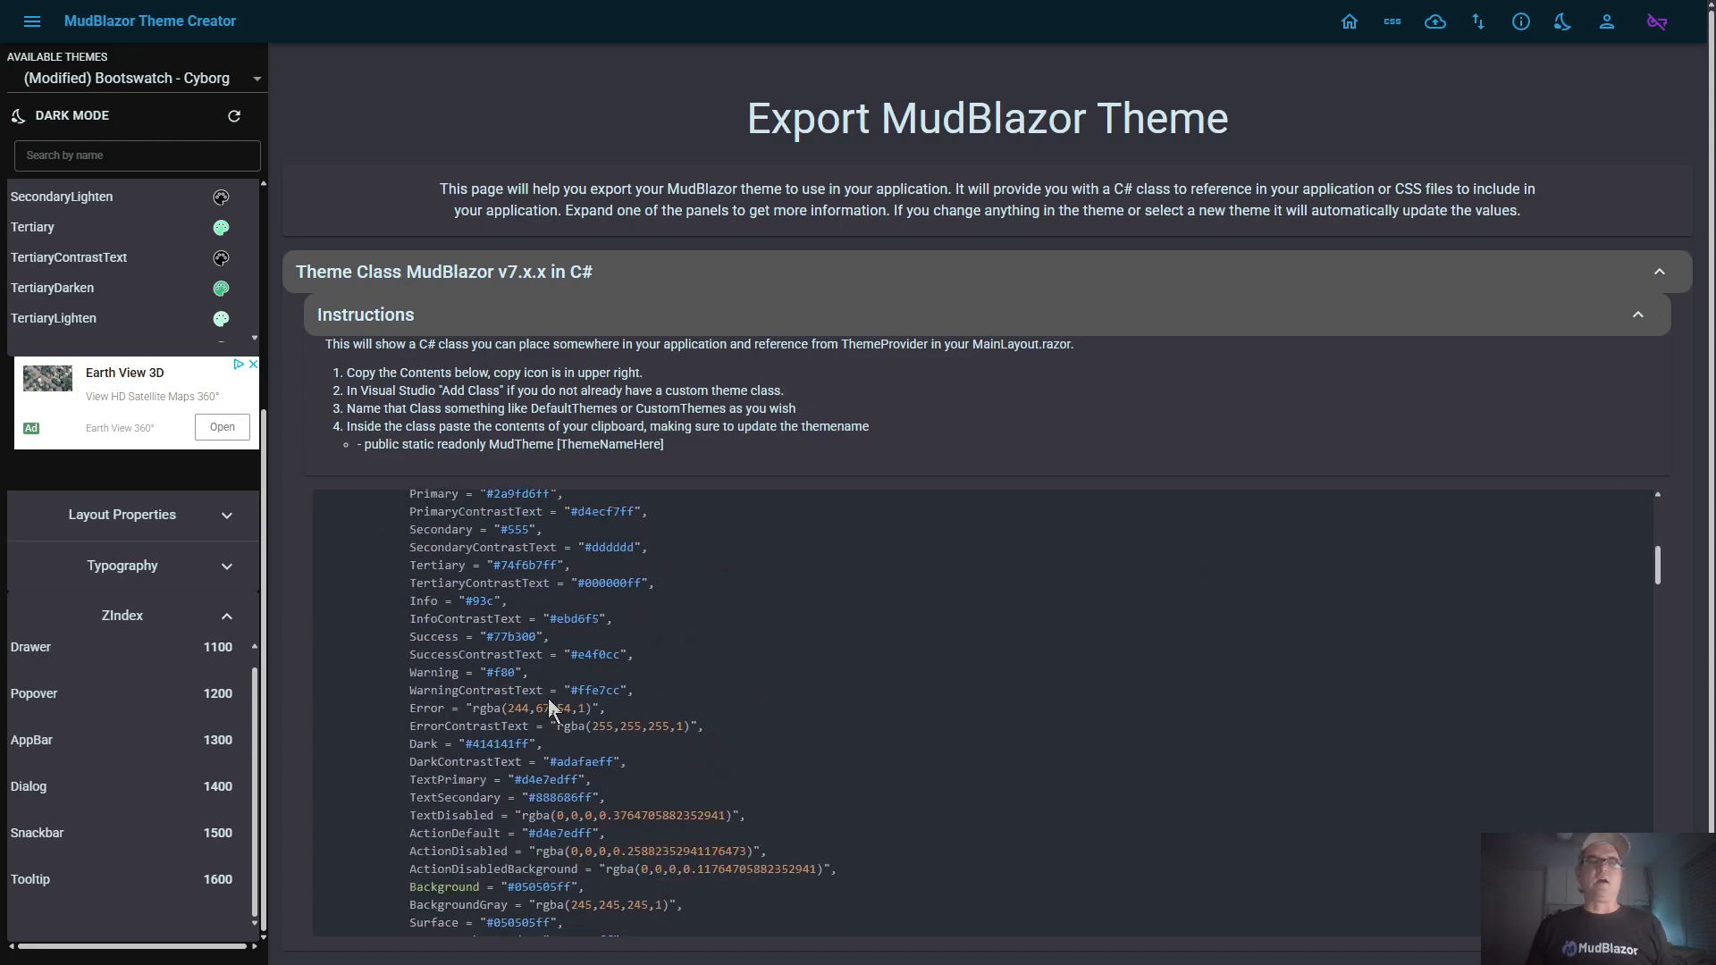
{"action": "scroll", "coordinate": [552, 708], "scroll_direction": "down", "scroll_amount": 4}
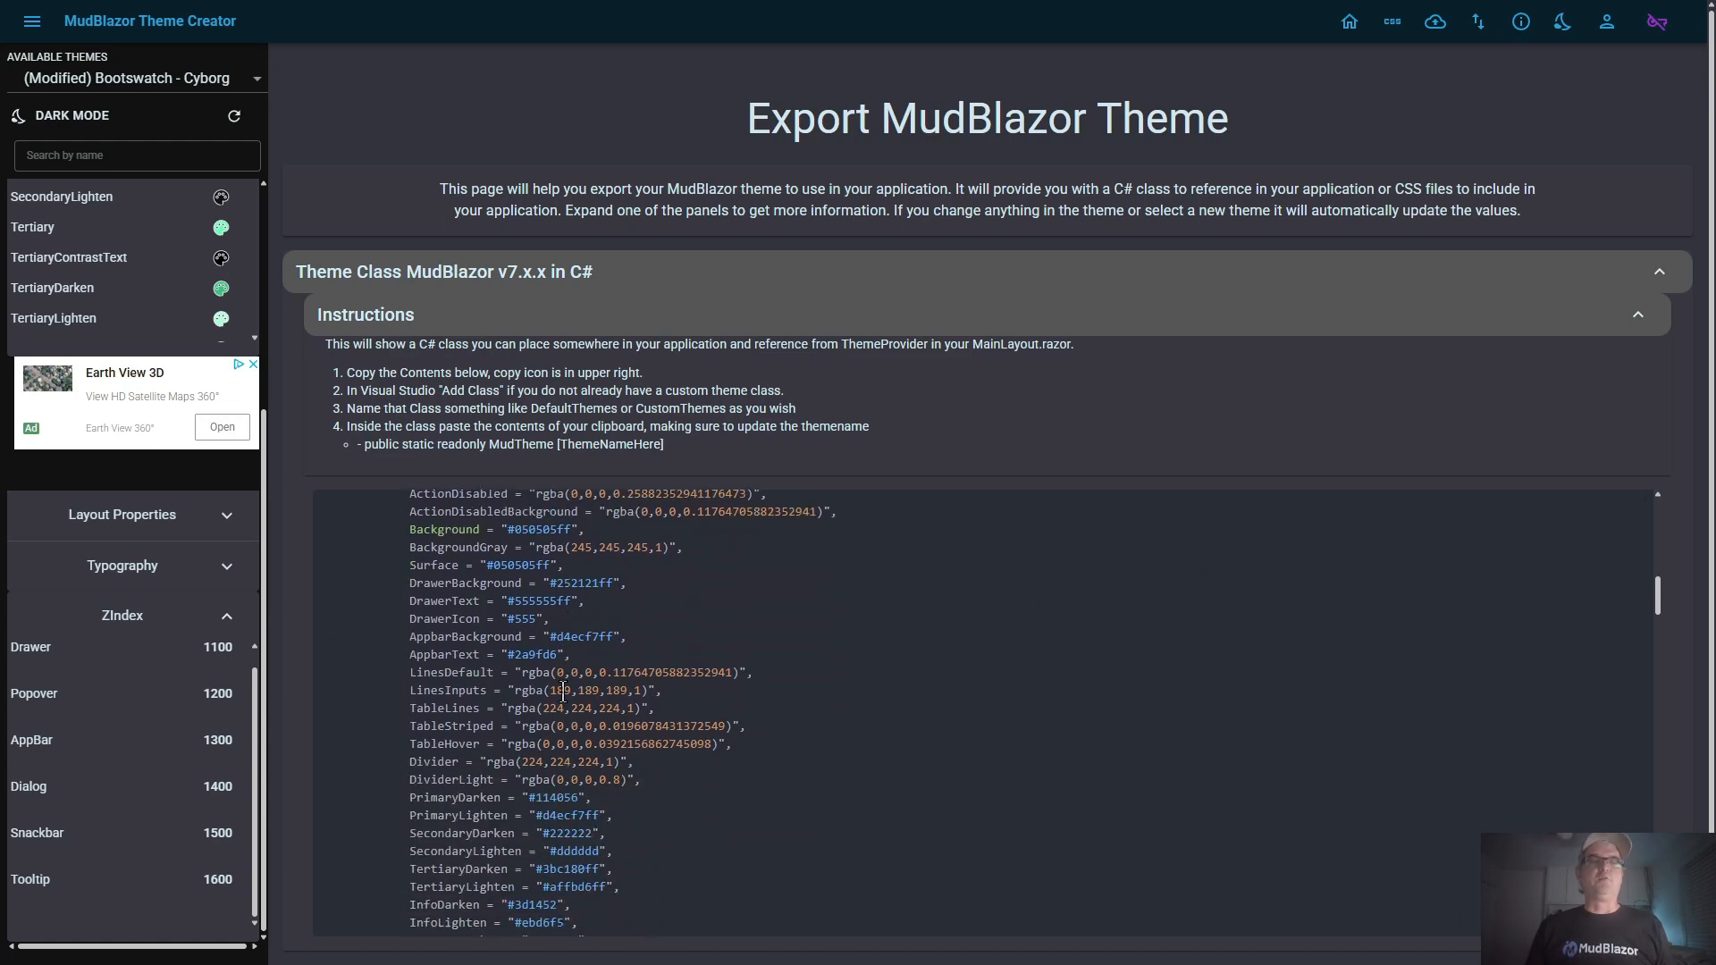
{"action": "scroll", "coordinate": [563, 690], "scroll_direction": "up", "scroll_amount": 1}
{"action": "scroll", "coordinate": [546, 654], "scroll_direction": "up", "scroll_amount": 2}
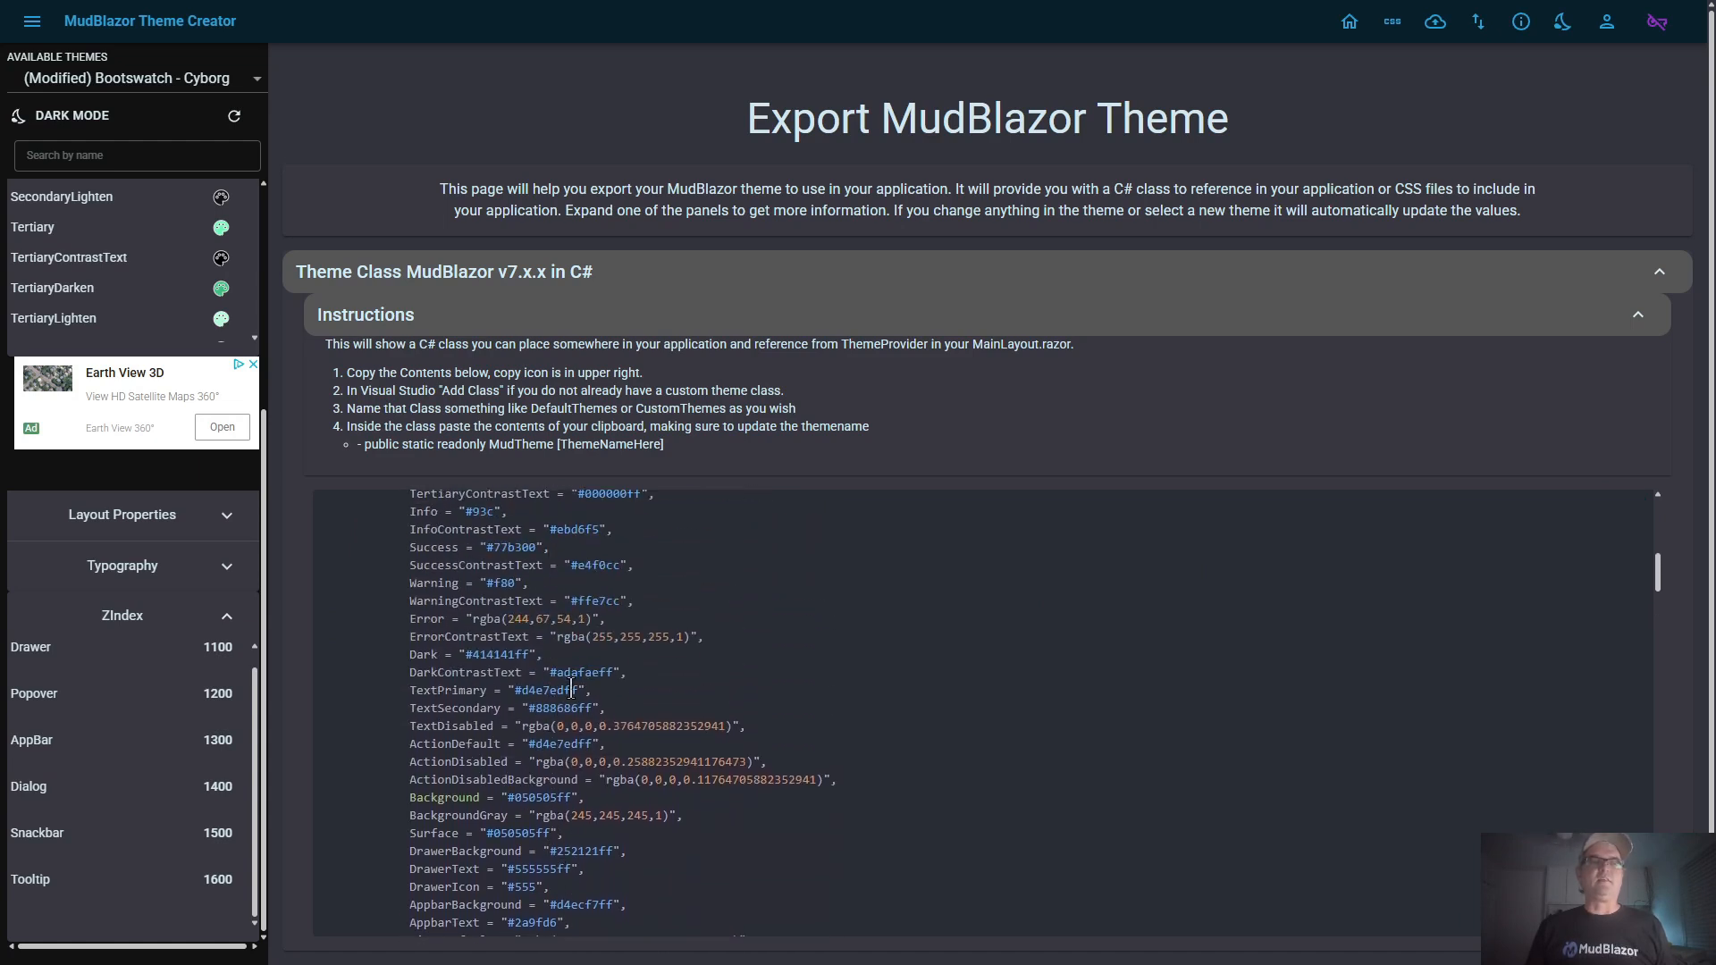
{"action": "scroll", "coordinate": [555, 706], "scroll_direction": "up", "scroll_amount": 6}
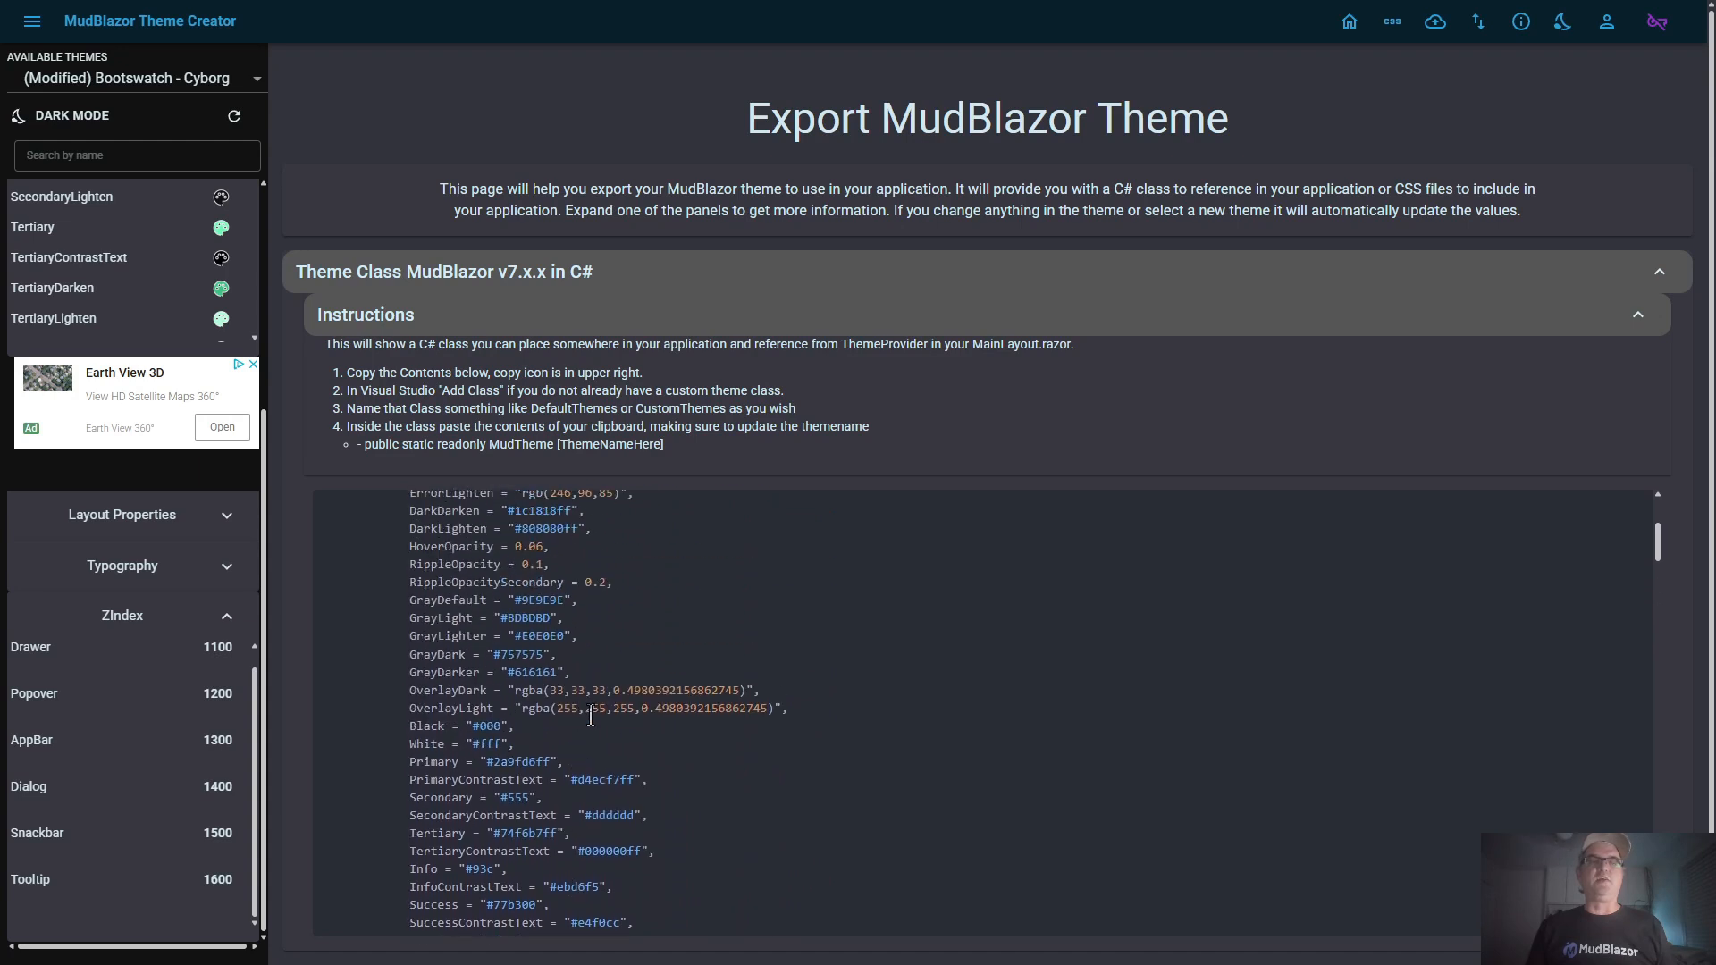
{"action": "scroll", "coordinate": [569, 678], "scroll_direction": "up", "scroll_amount": 1}
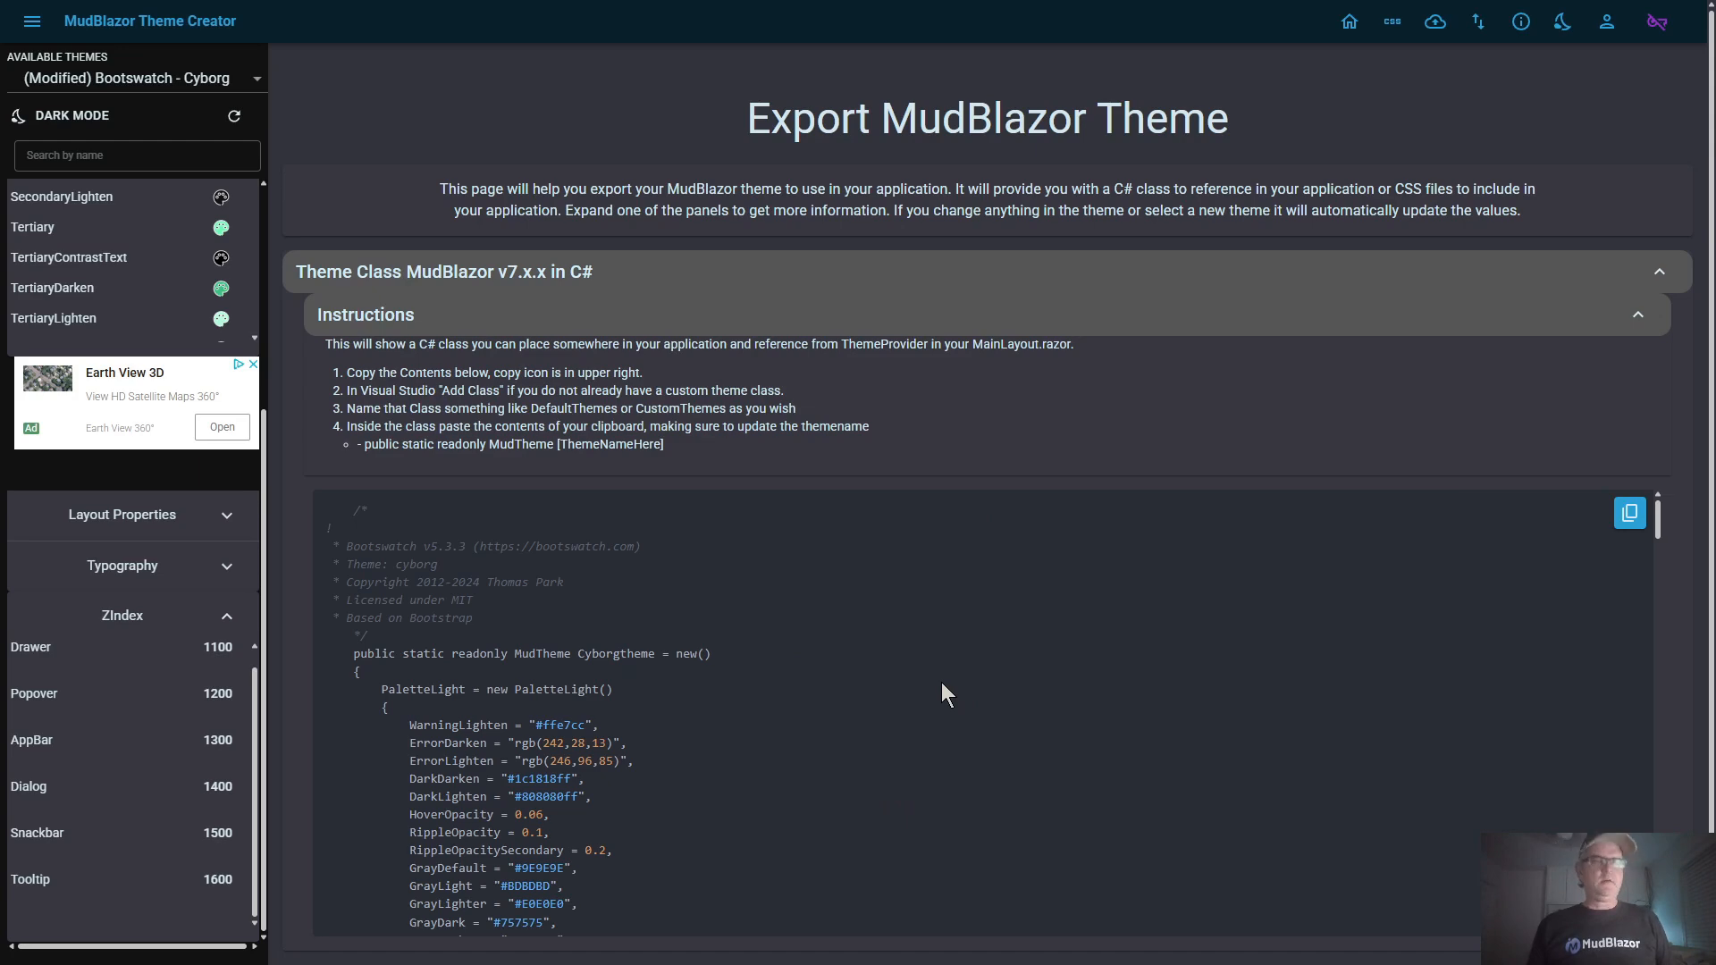
Switch to Visual Studio and collapse the SilverTheme definition in CustomTheme.cs, placing the insertion point after it
{"action": "key", "text": "alt+Tab"}
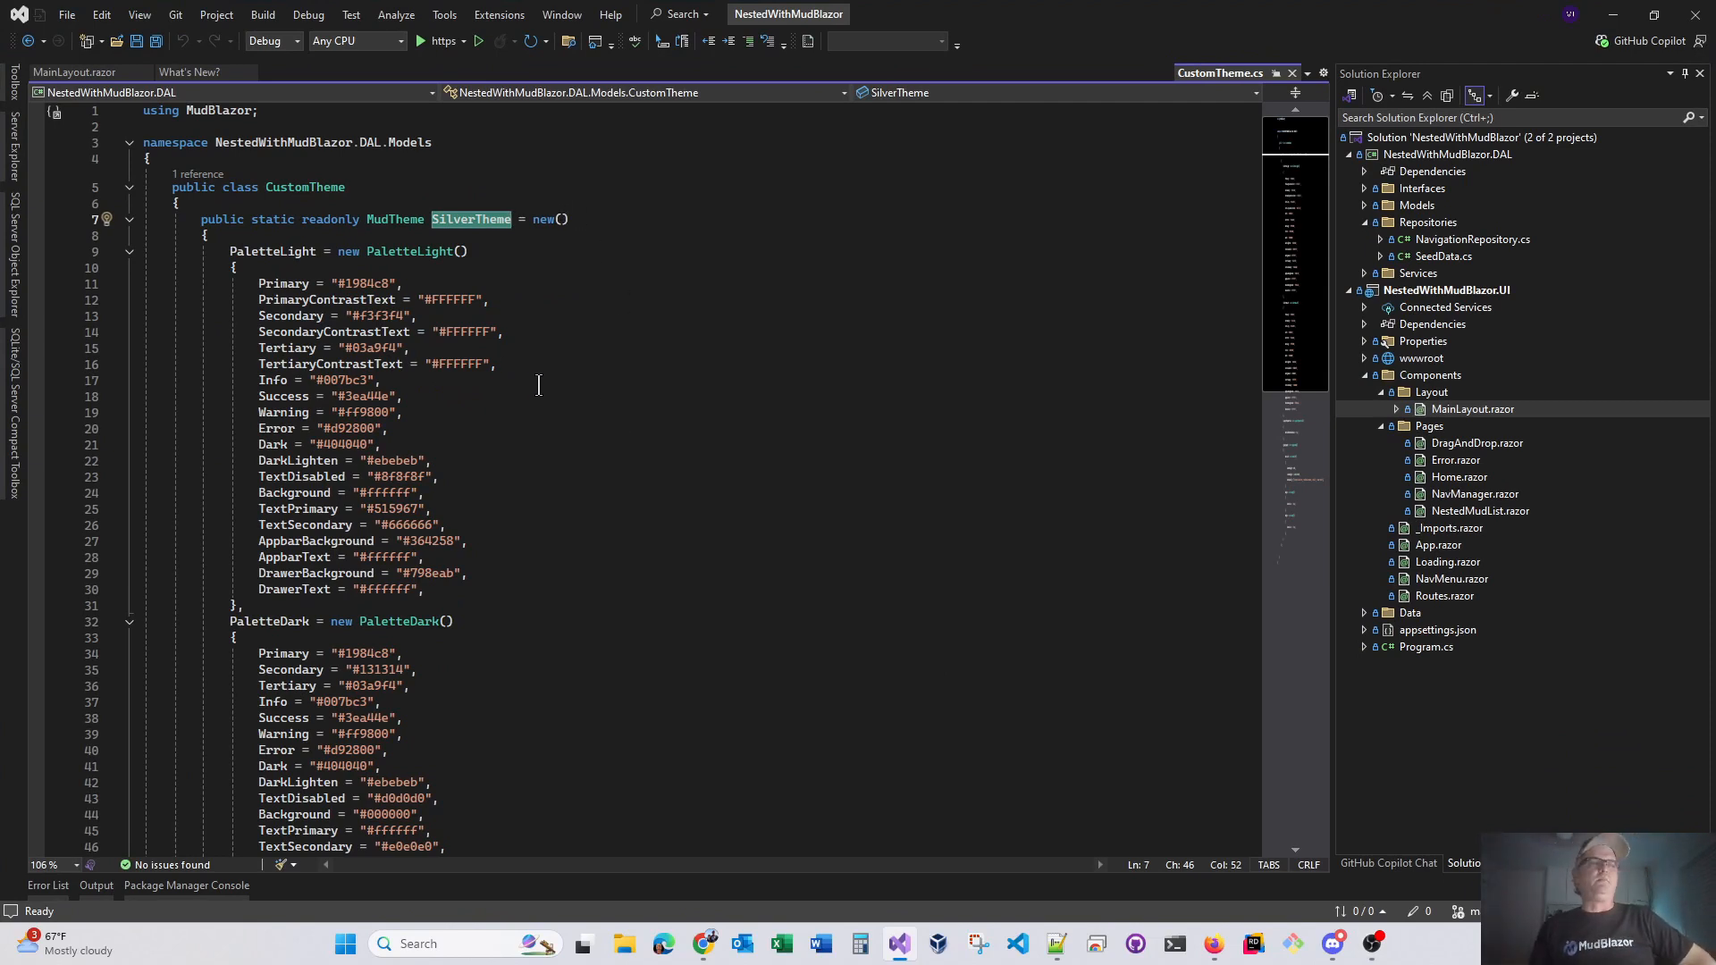
{"action": "left_click", "coordinate": [512, 257]}
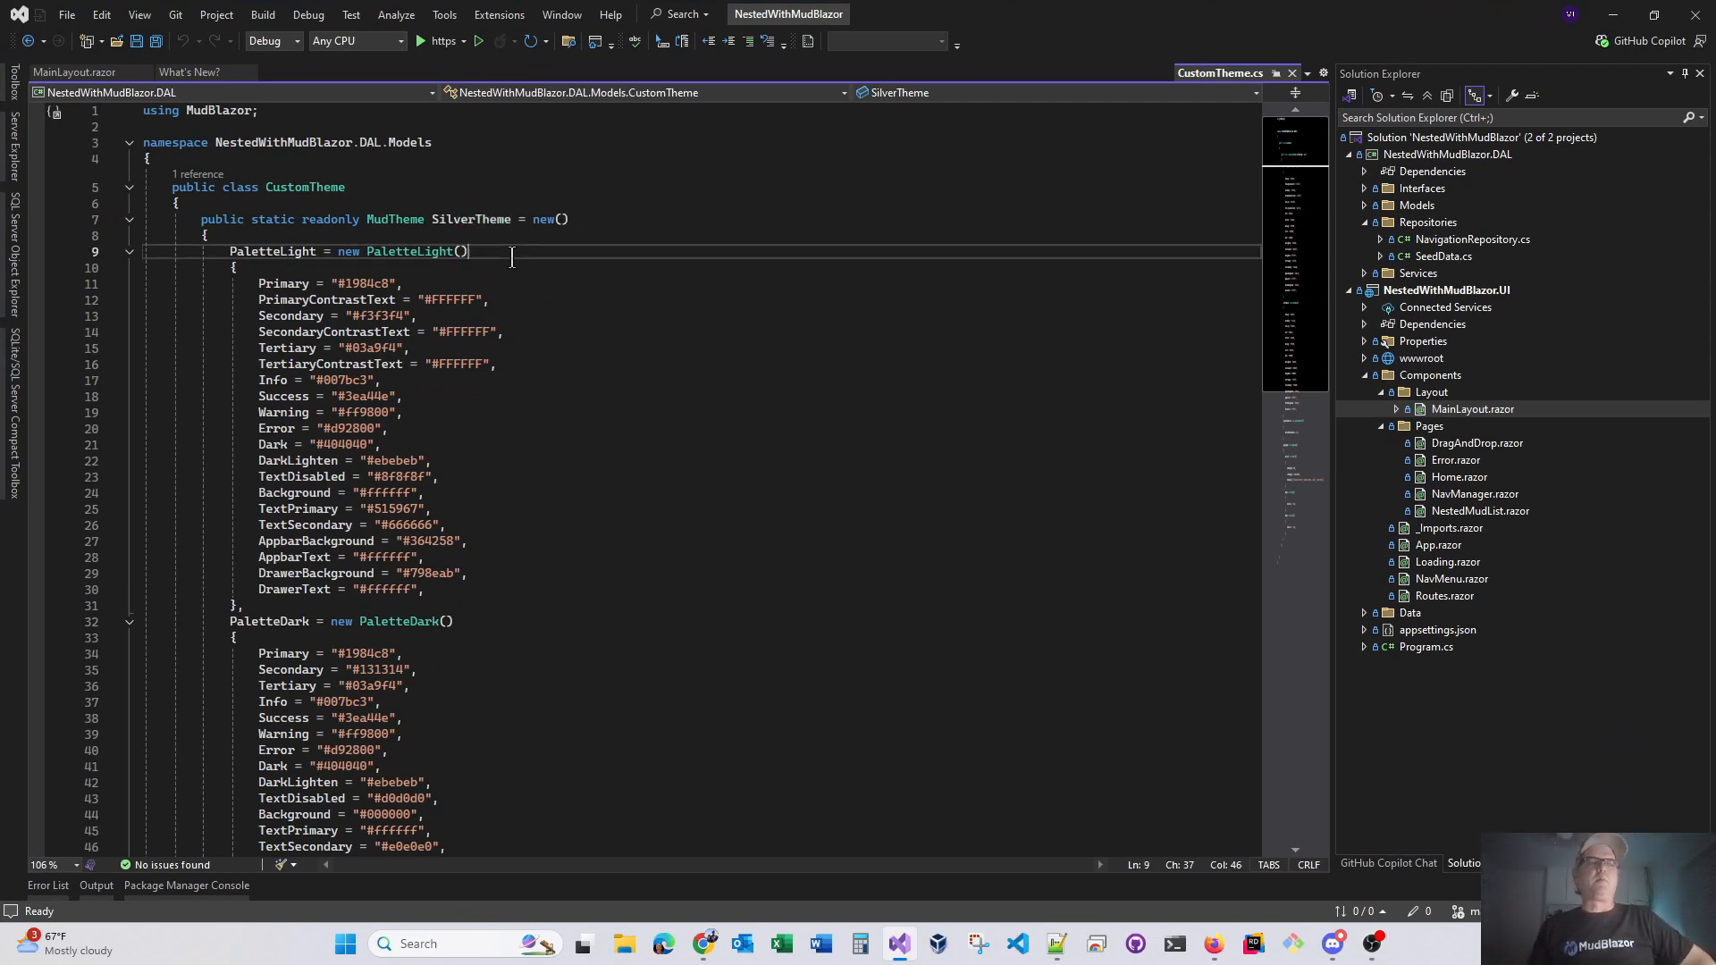
{"action": "left_click", "coordinate": [386, 192]}
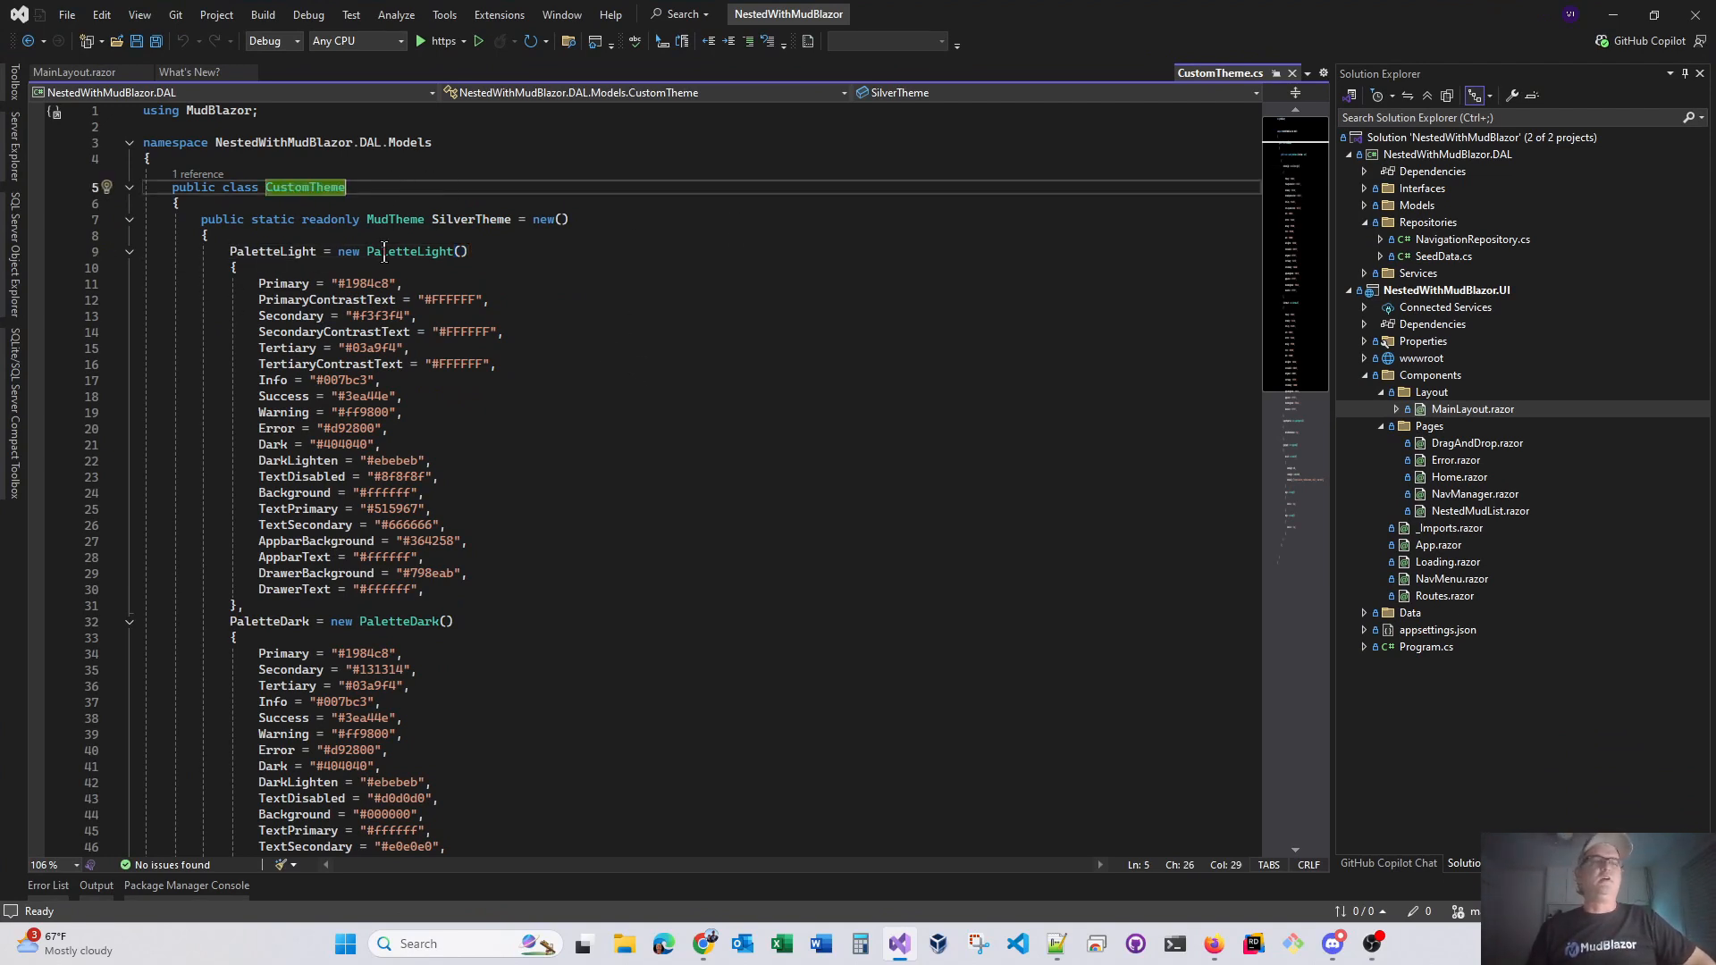
{"action": "left_click", "coordinate": [127, 234]}
{"action": "left_click", "coordinate": [655, 223]}
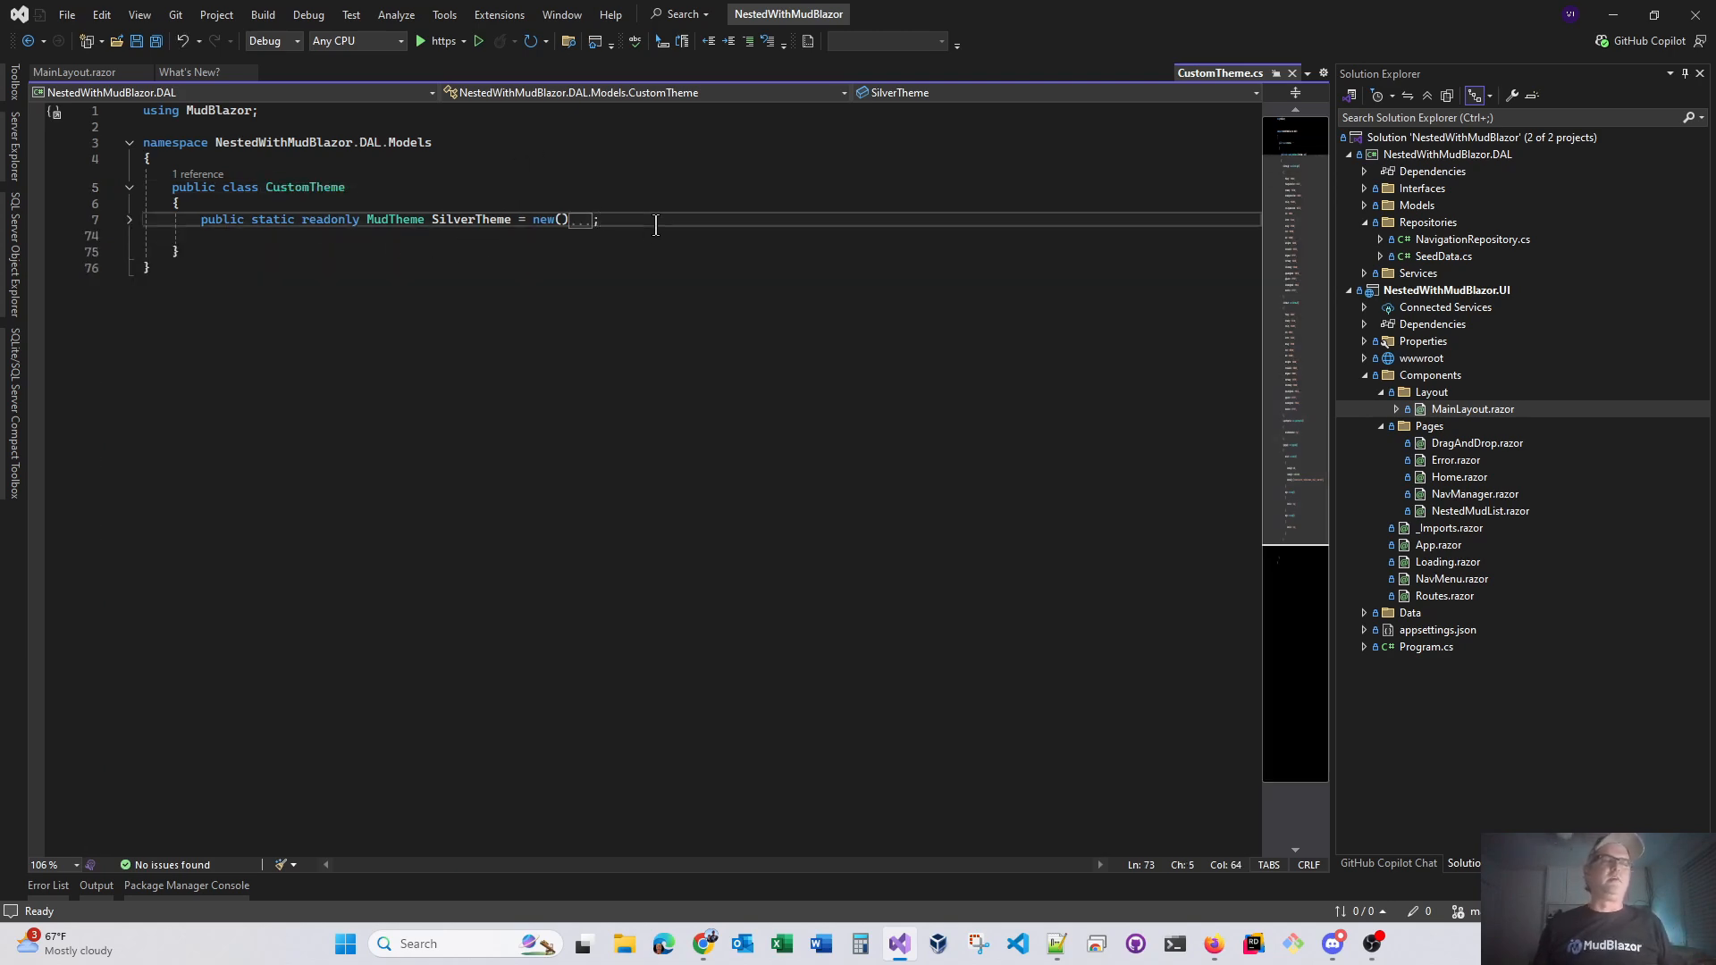
Paste the exported Cyborgtheme definition below SilverTheme in the CustomTheme class and save all files
{"action": "key", "text": "Return"}
{"action": "key", "text": "Return"}
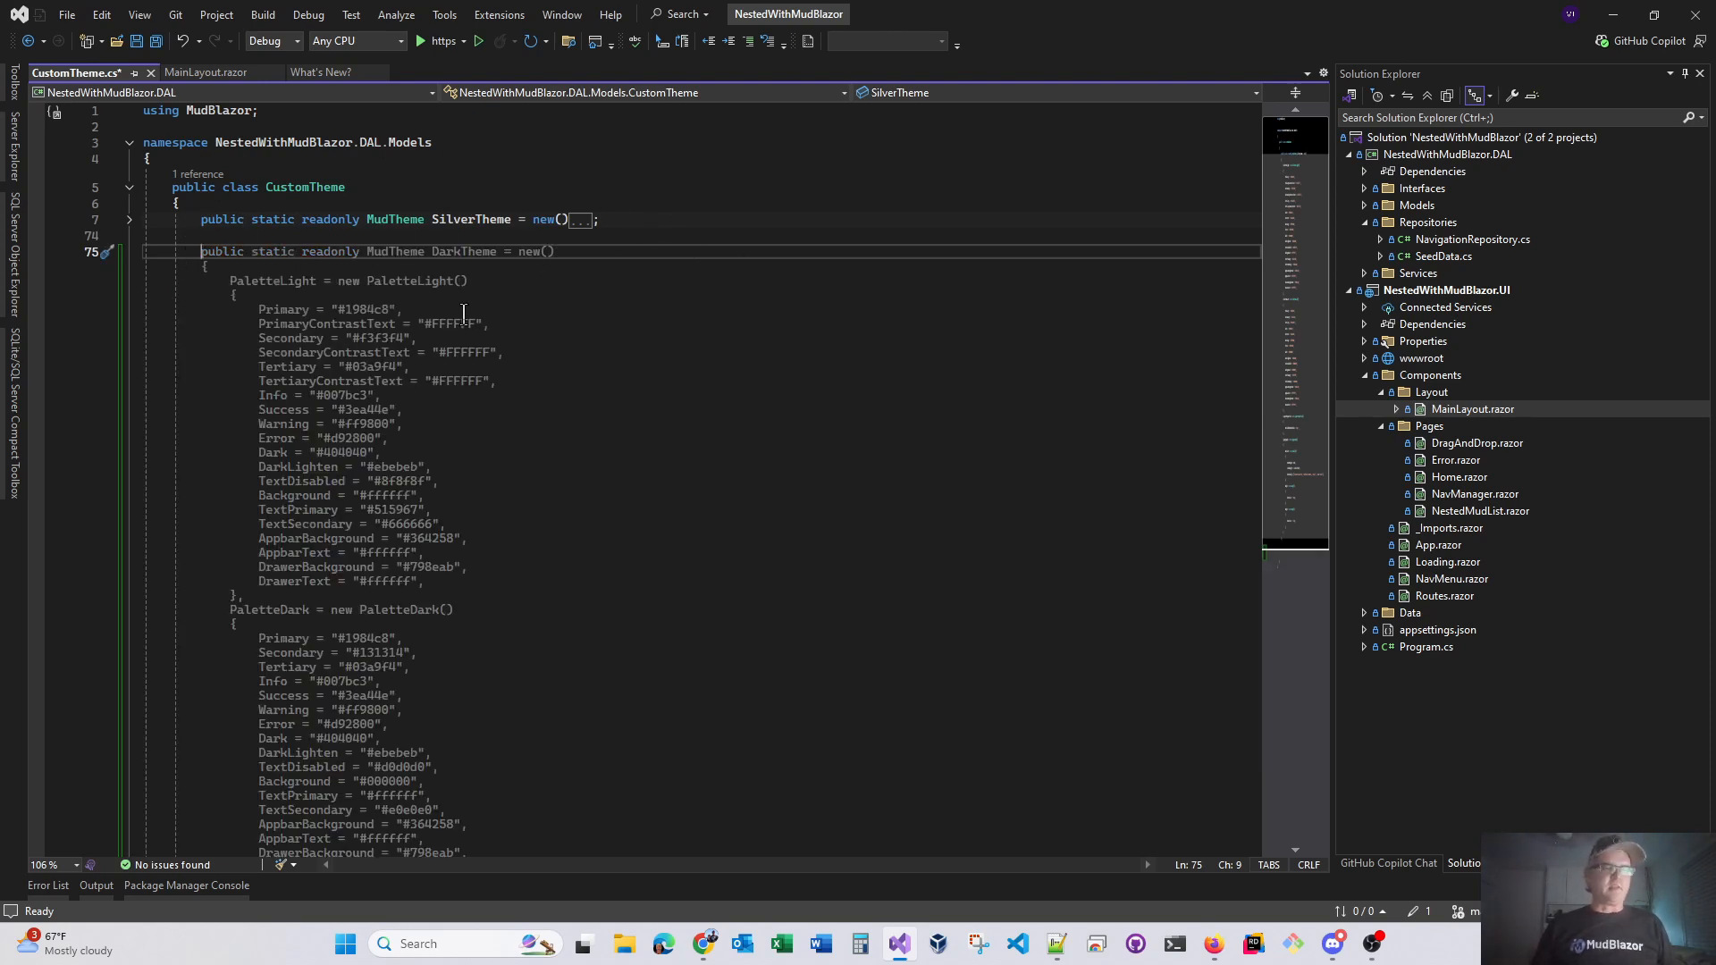
{"action": "key", "text": "Tab"}
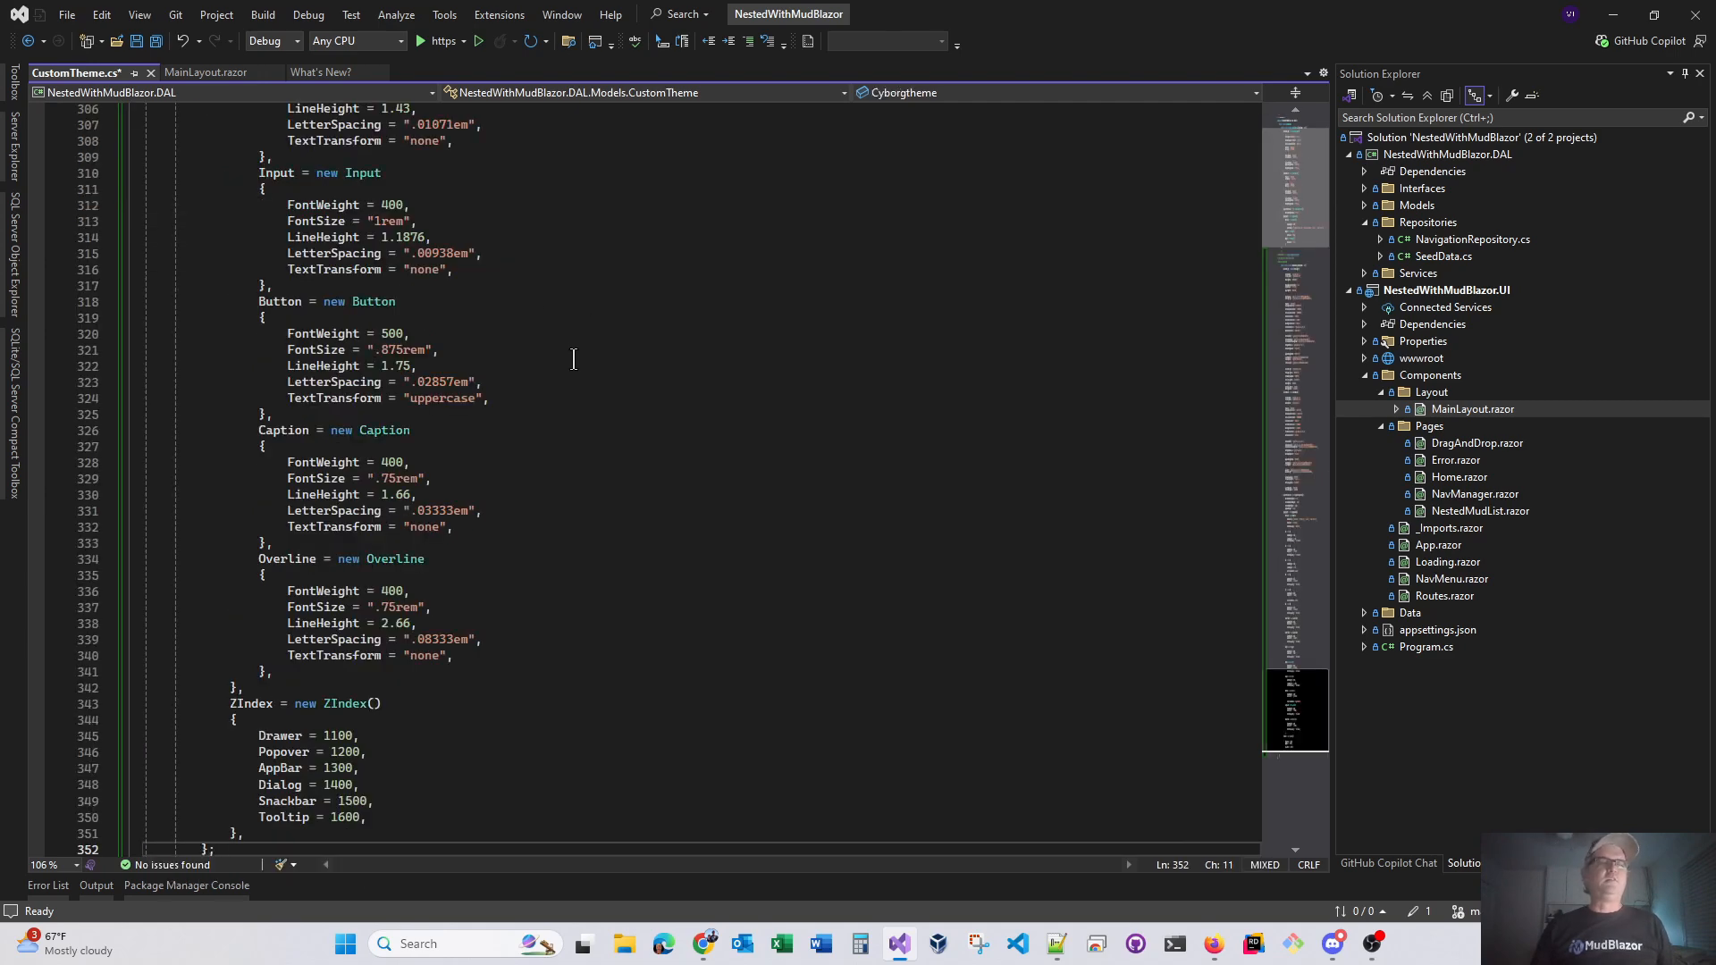
{"action": "scroll", "coordinate": [464, 581], "scroll_direction": "down", "scroll_amount": 4}
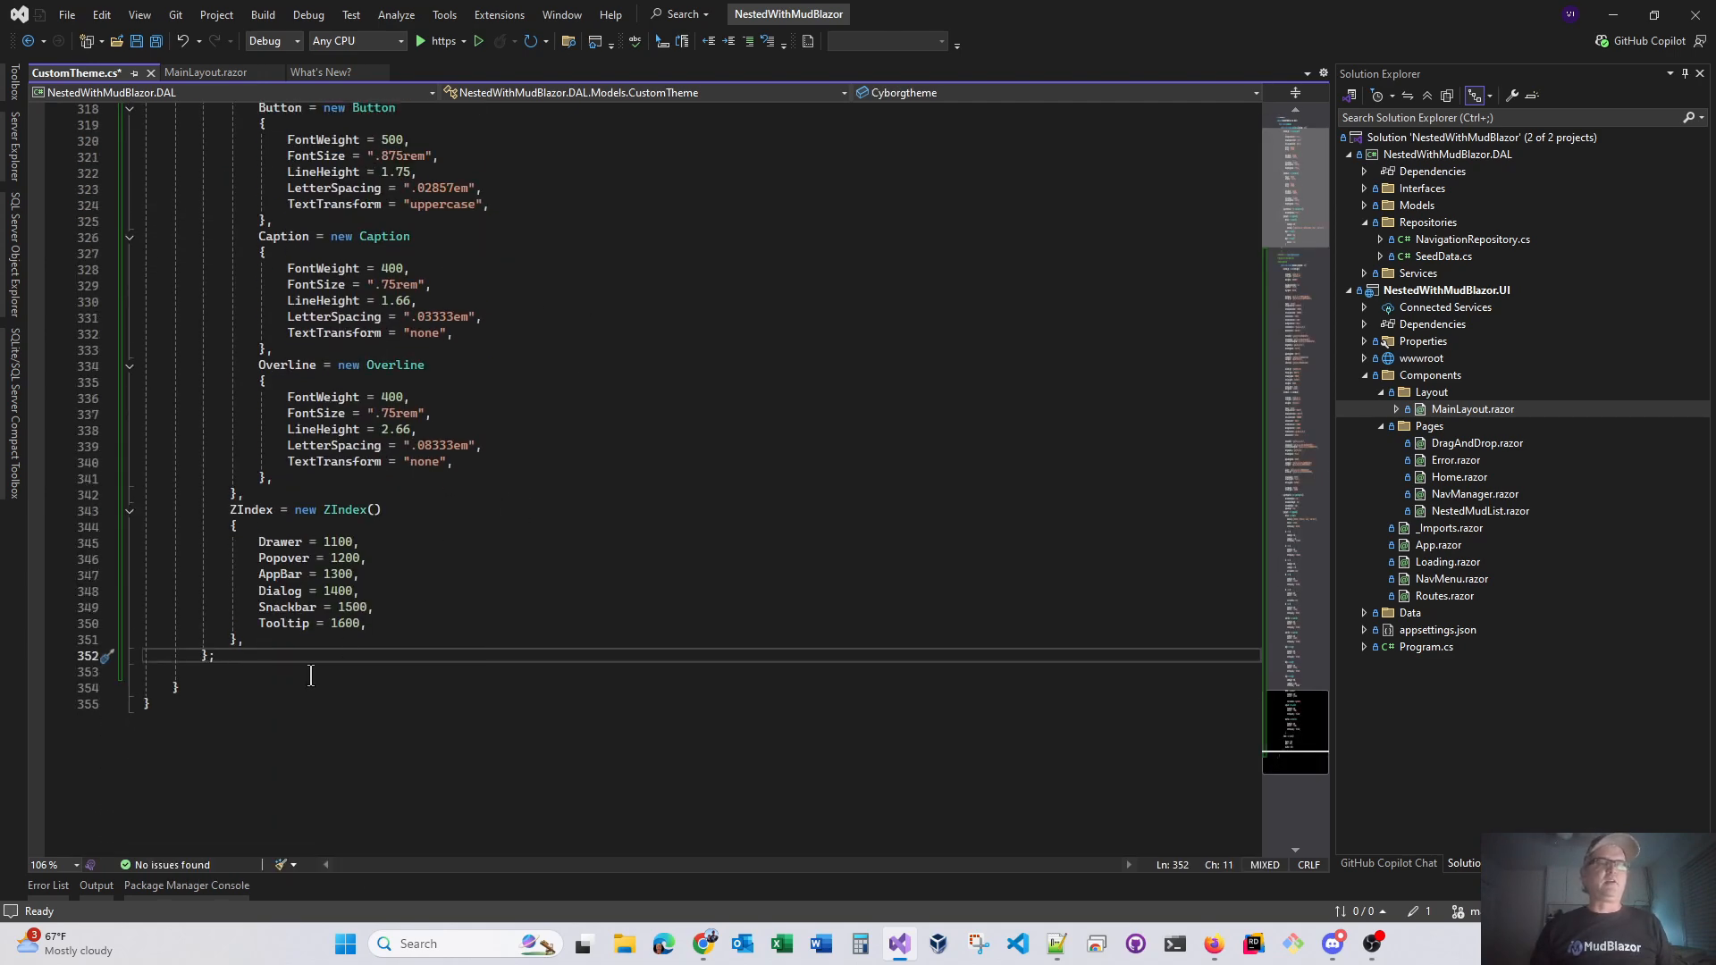
{"action": "scroll", "coordinate": [311, 675], "scroll_direction": "up", "scroll_amount": 20}
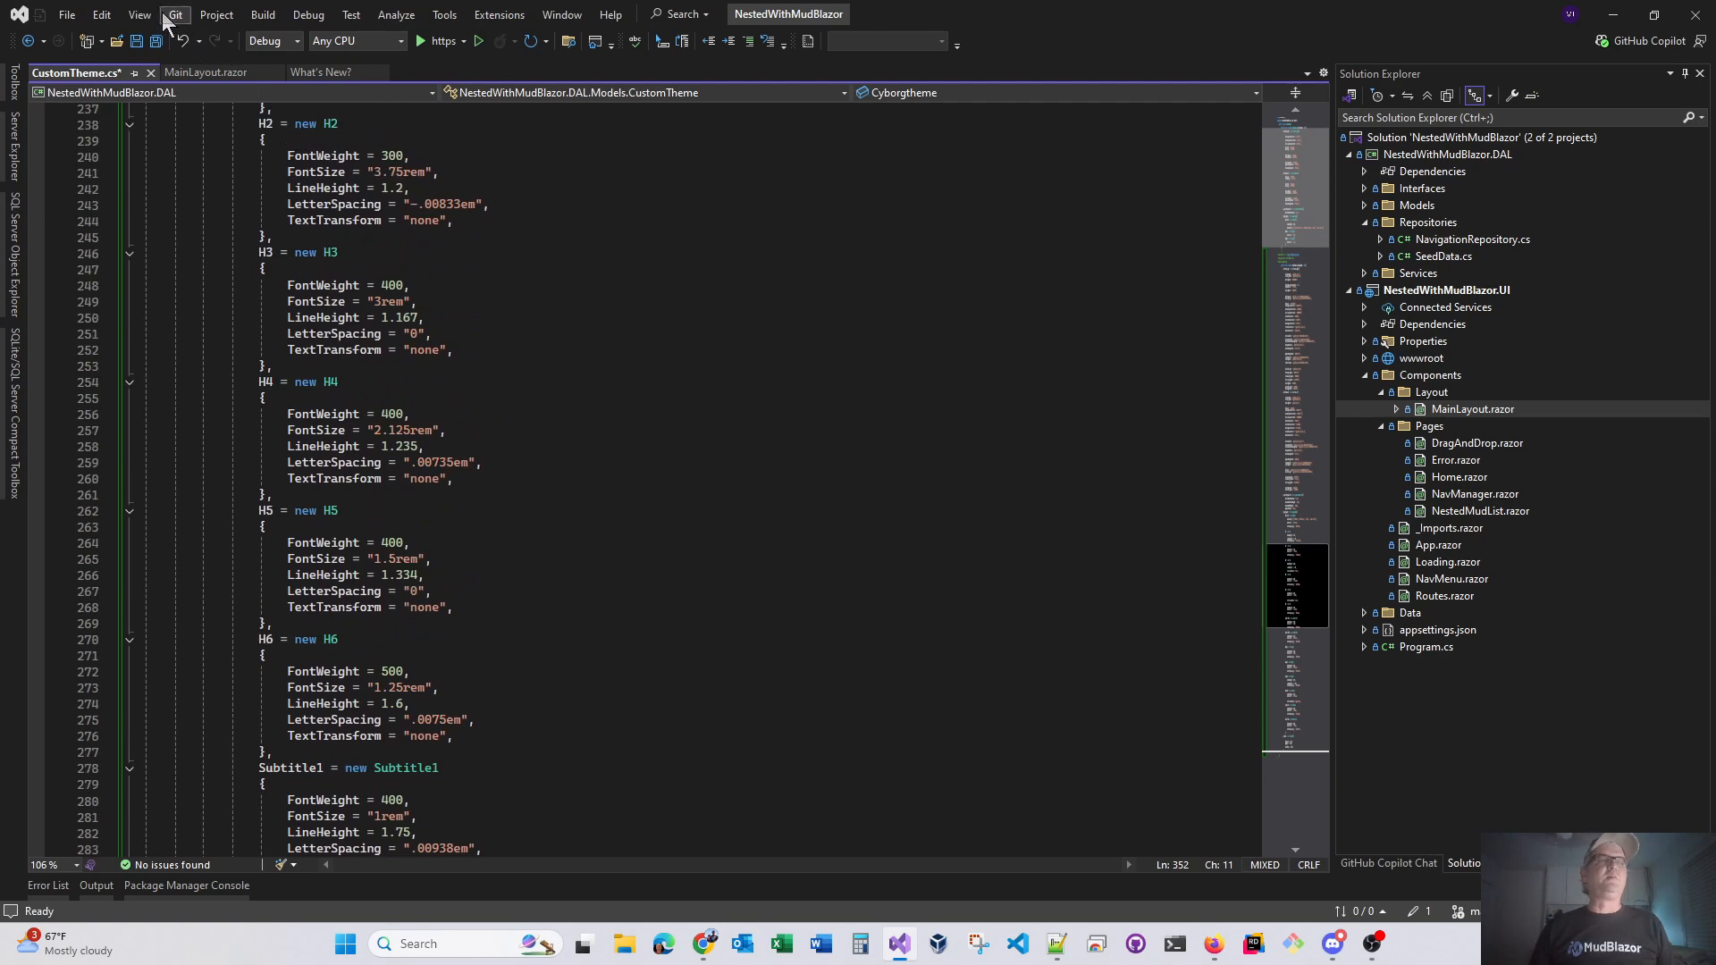
{"action": "left_click", "coordinate": [155, 39]}
Look over the pasted Cyborgtheme palettes and check the Error List for the entire solution
{"action": "scroll", "coordinate": [483, 522], "scroll_direction": "up", "scroll_amount": 20}
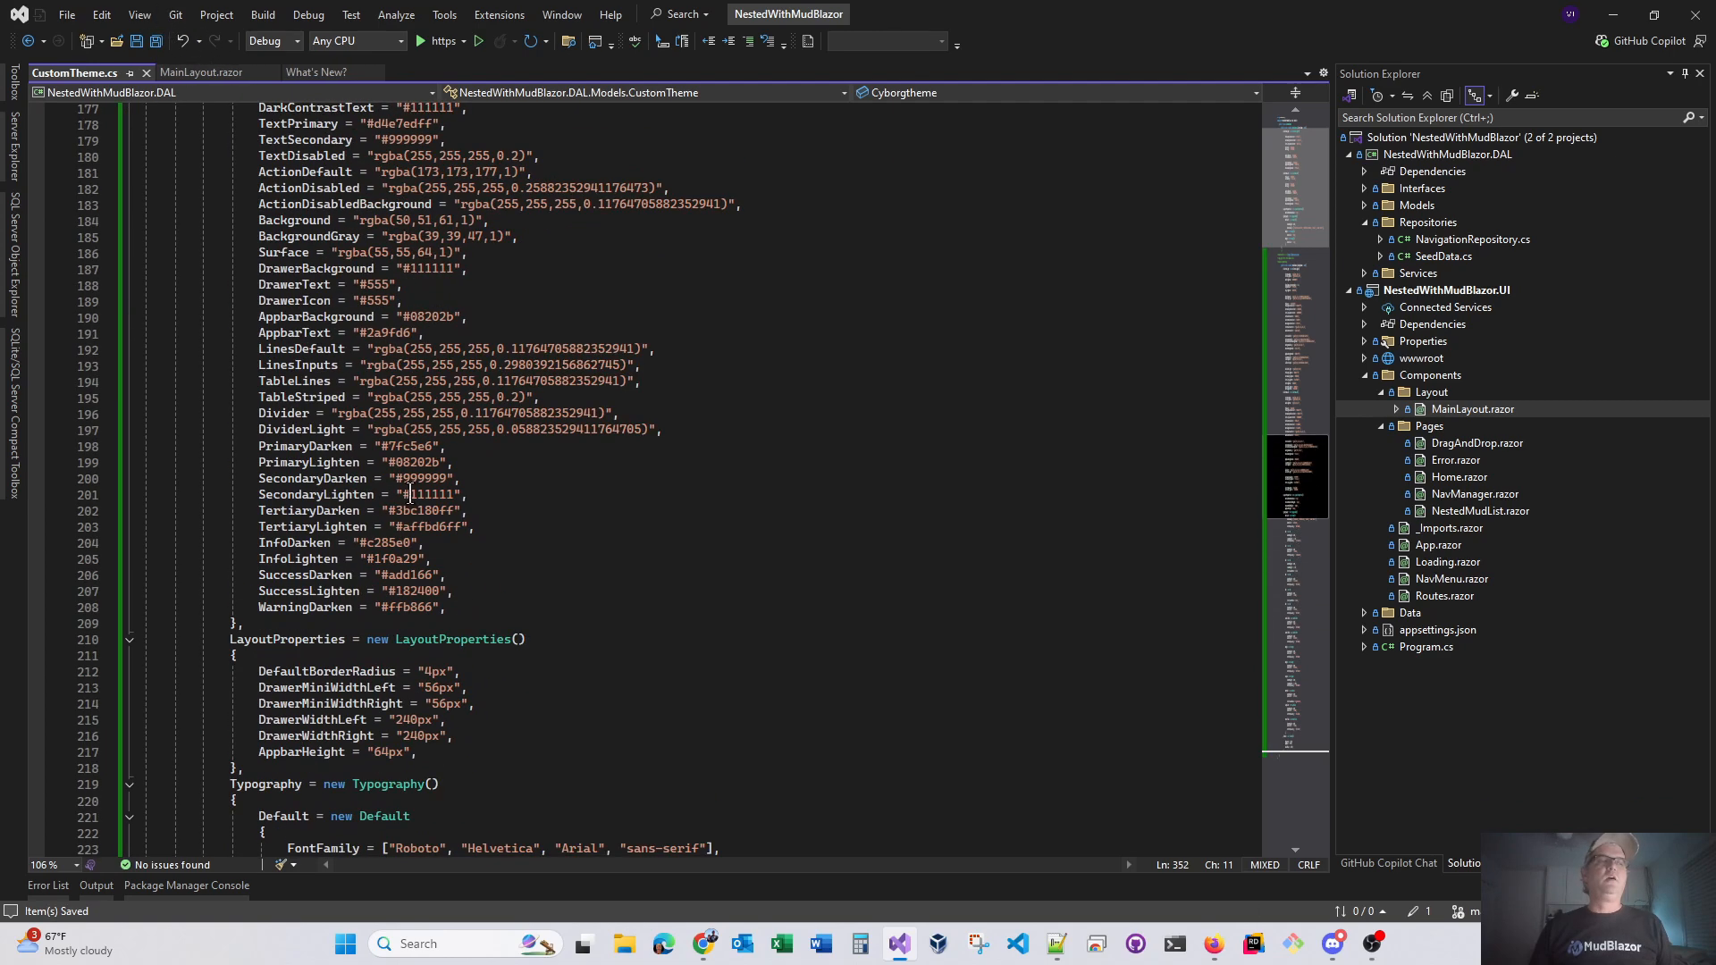
{"action": "scroll", "coordinate": [484, 522], "scroll_direction": "up", "scroll_amount": 9}
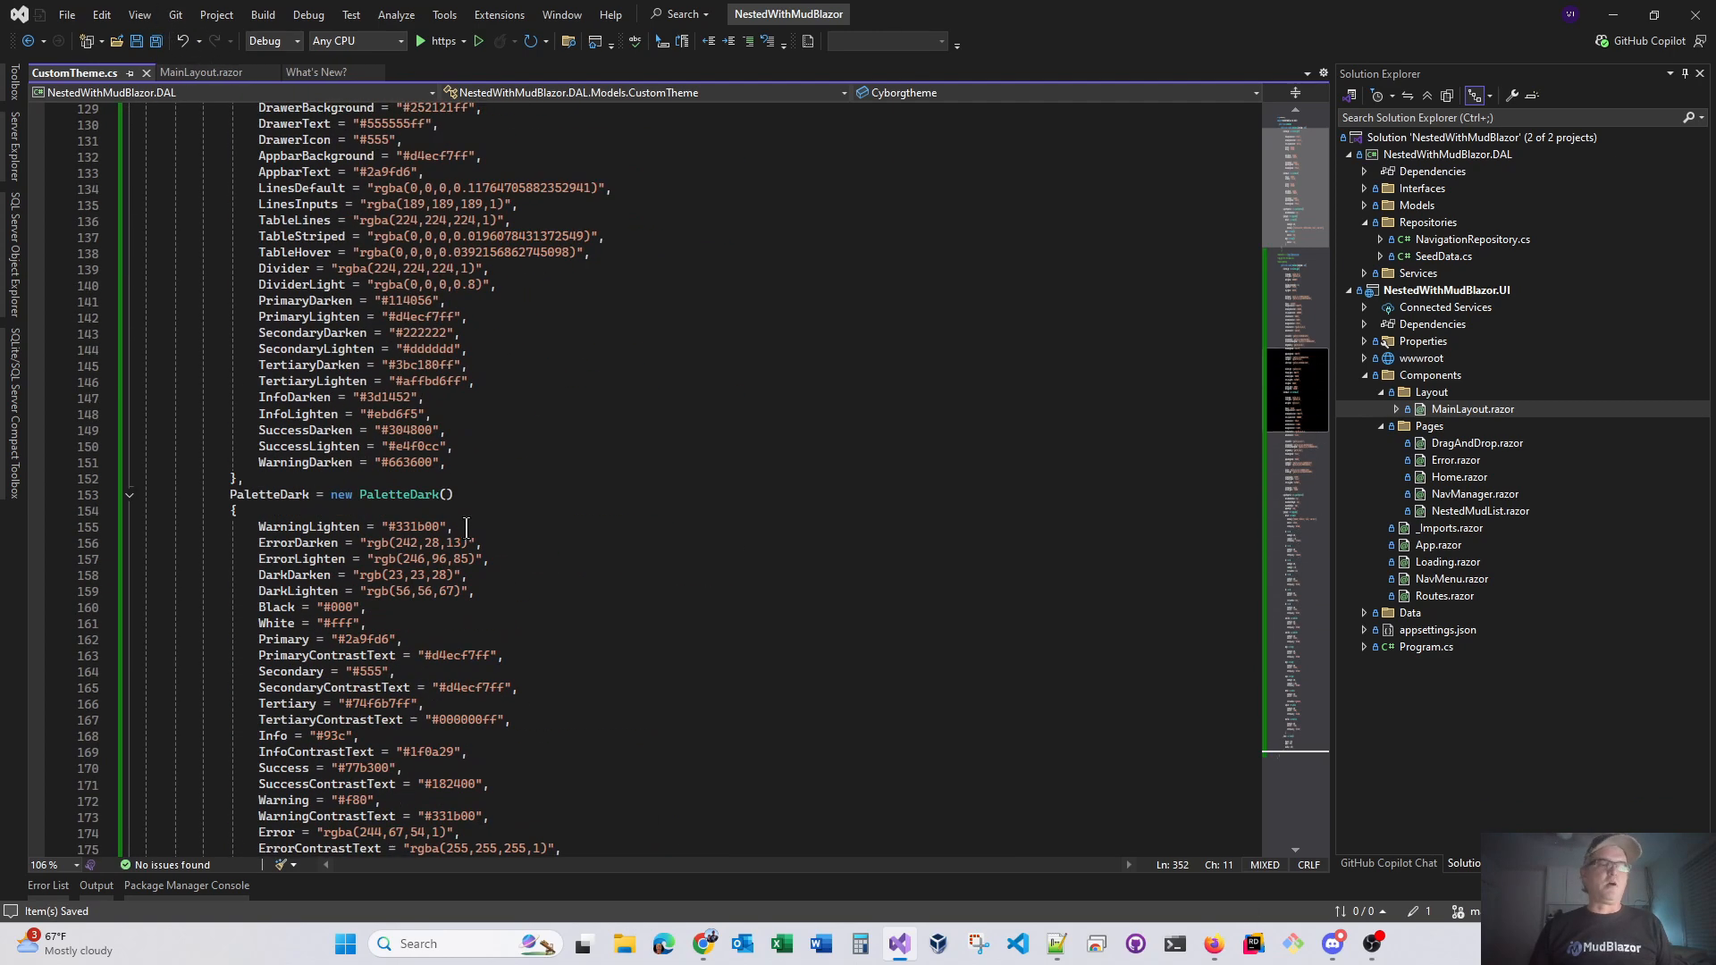
{"action": "left_click", "coordinate": [47, 886]}
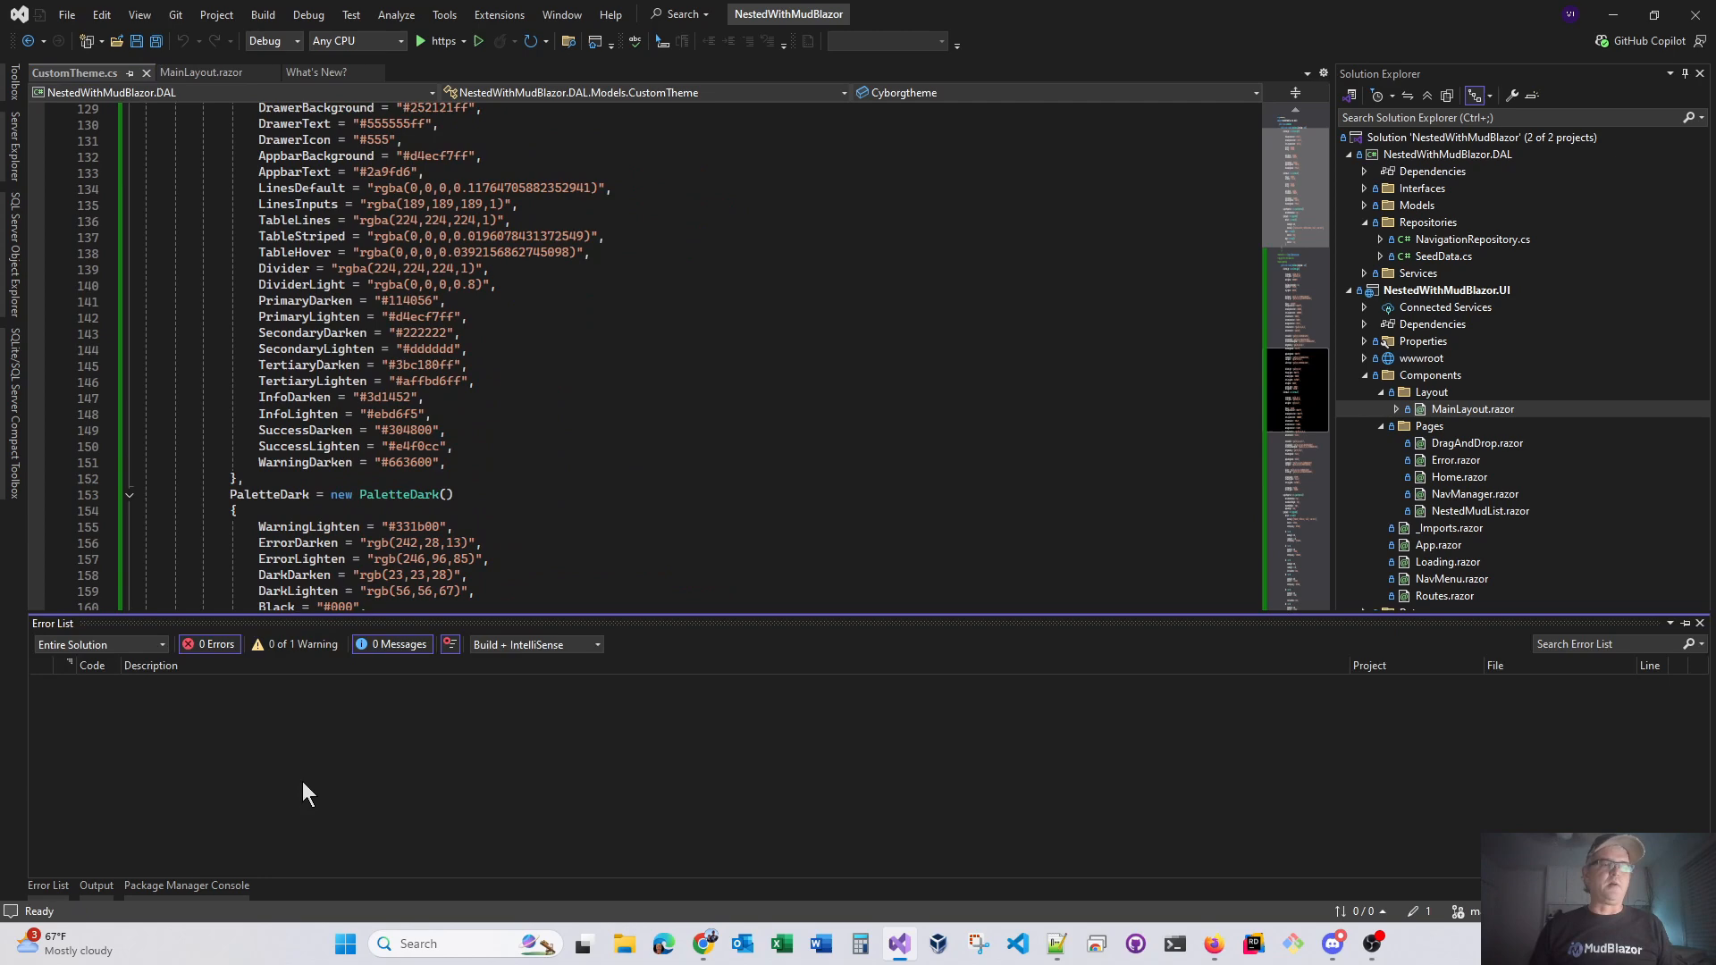
{"action": "left_click", "coordinate": [683, 282]}
{"action": "left_click", "coordinate": [222, 76]}
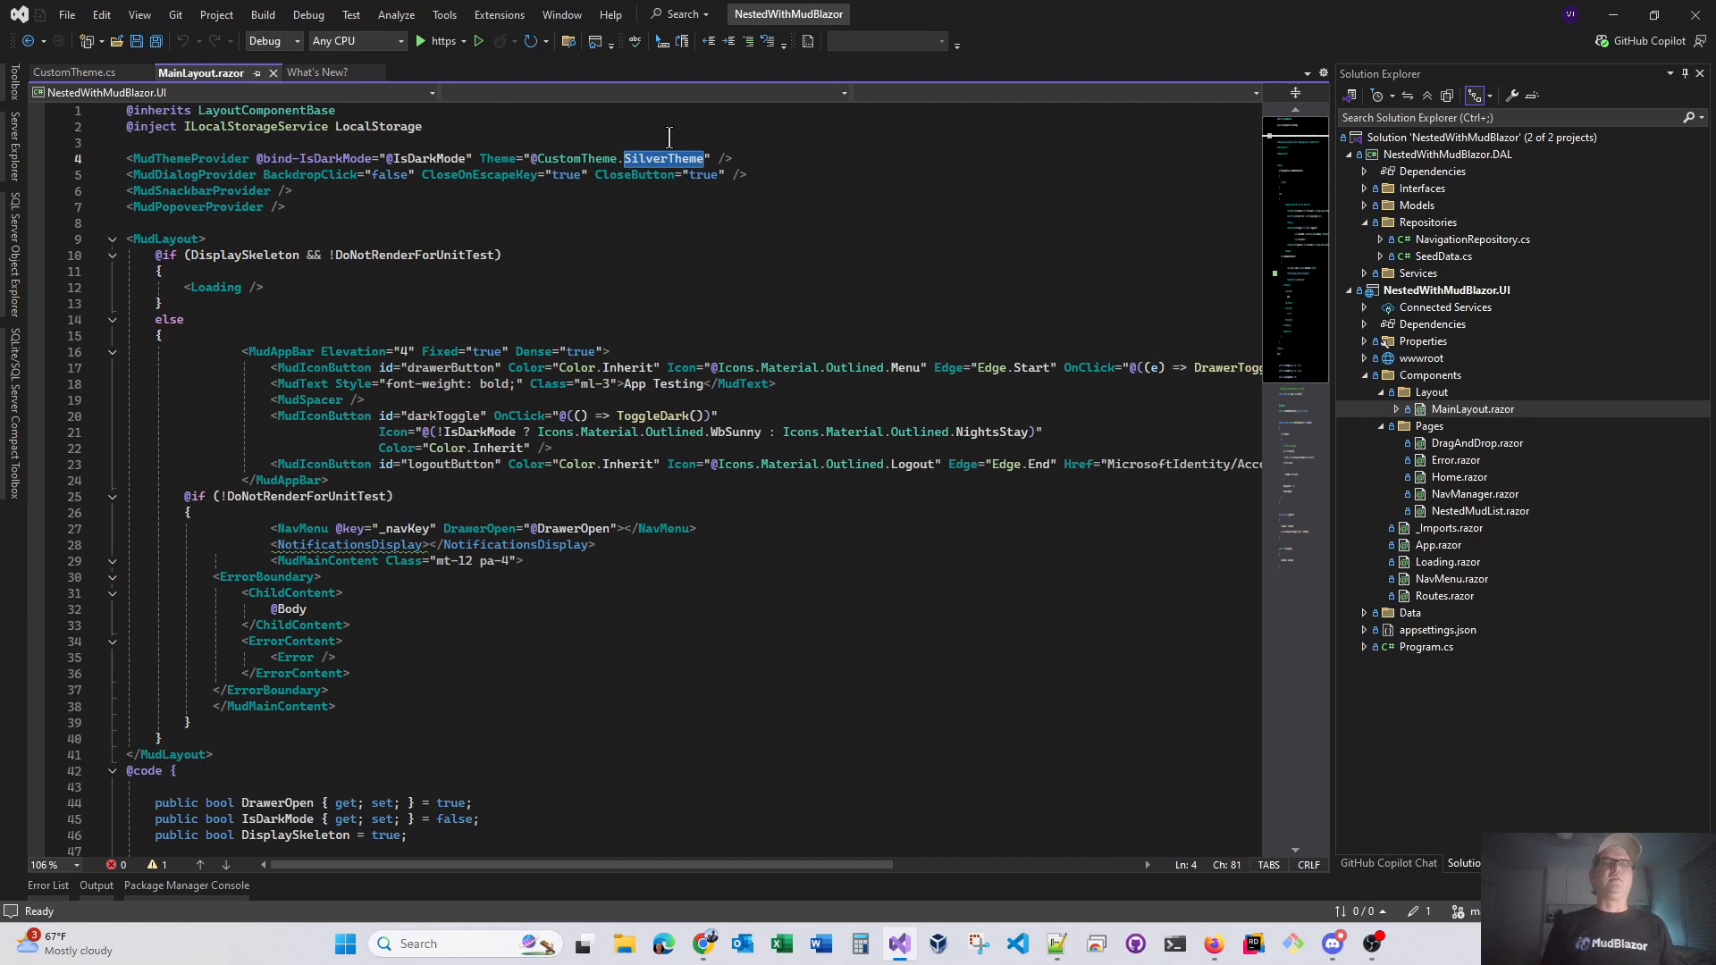
{"action": "key", "text": "BackSpace"}
{"action": "key", "text": "BackSpace"}
{"action": "type", "text": "."}
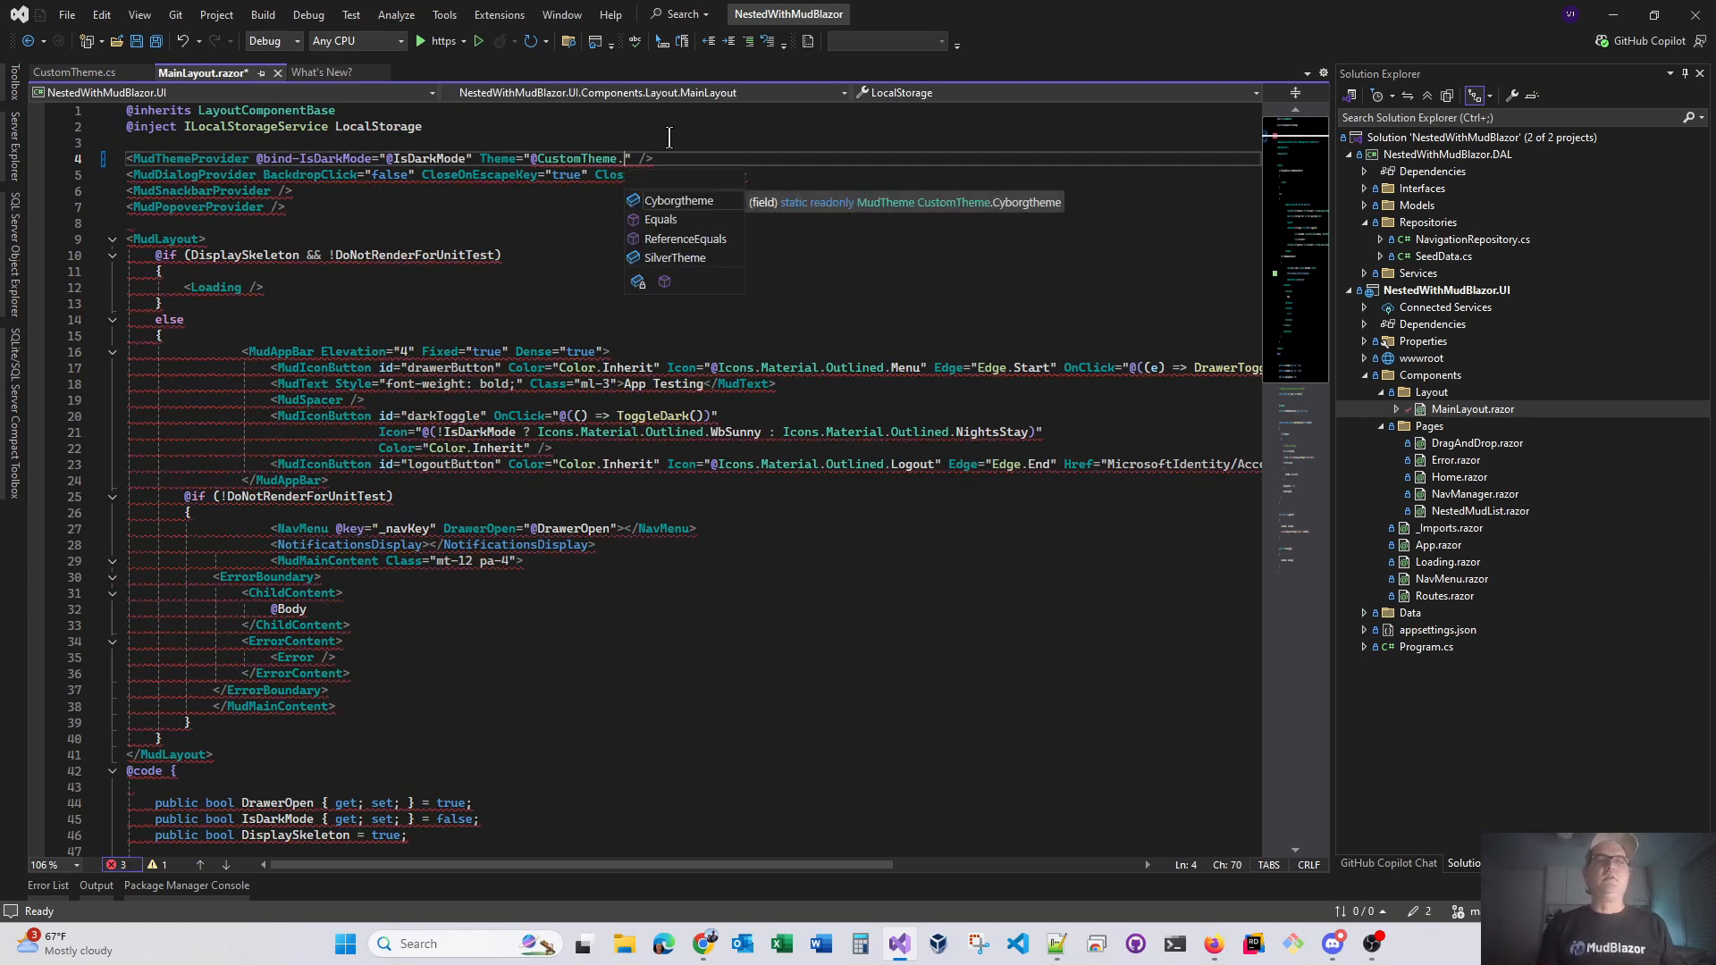
{"action": "type", "text": "c"}
{"action": "key", "text": "Tab"}
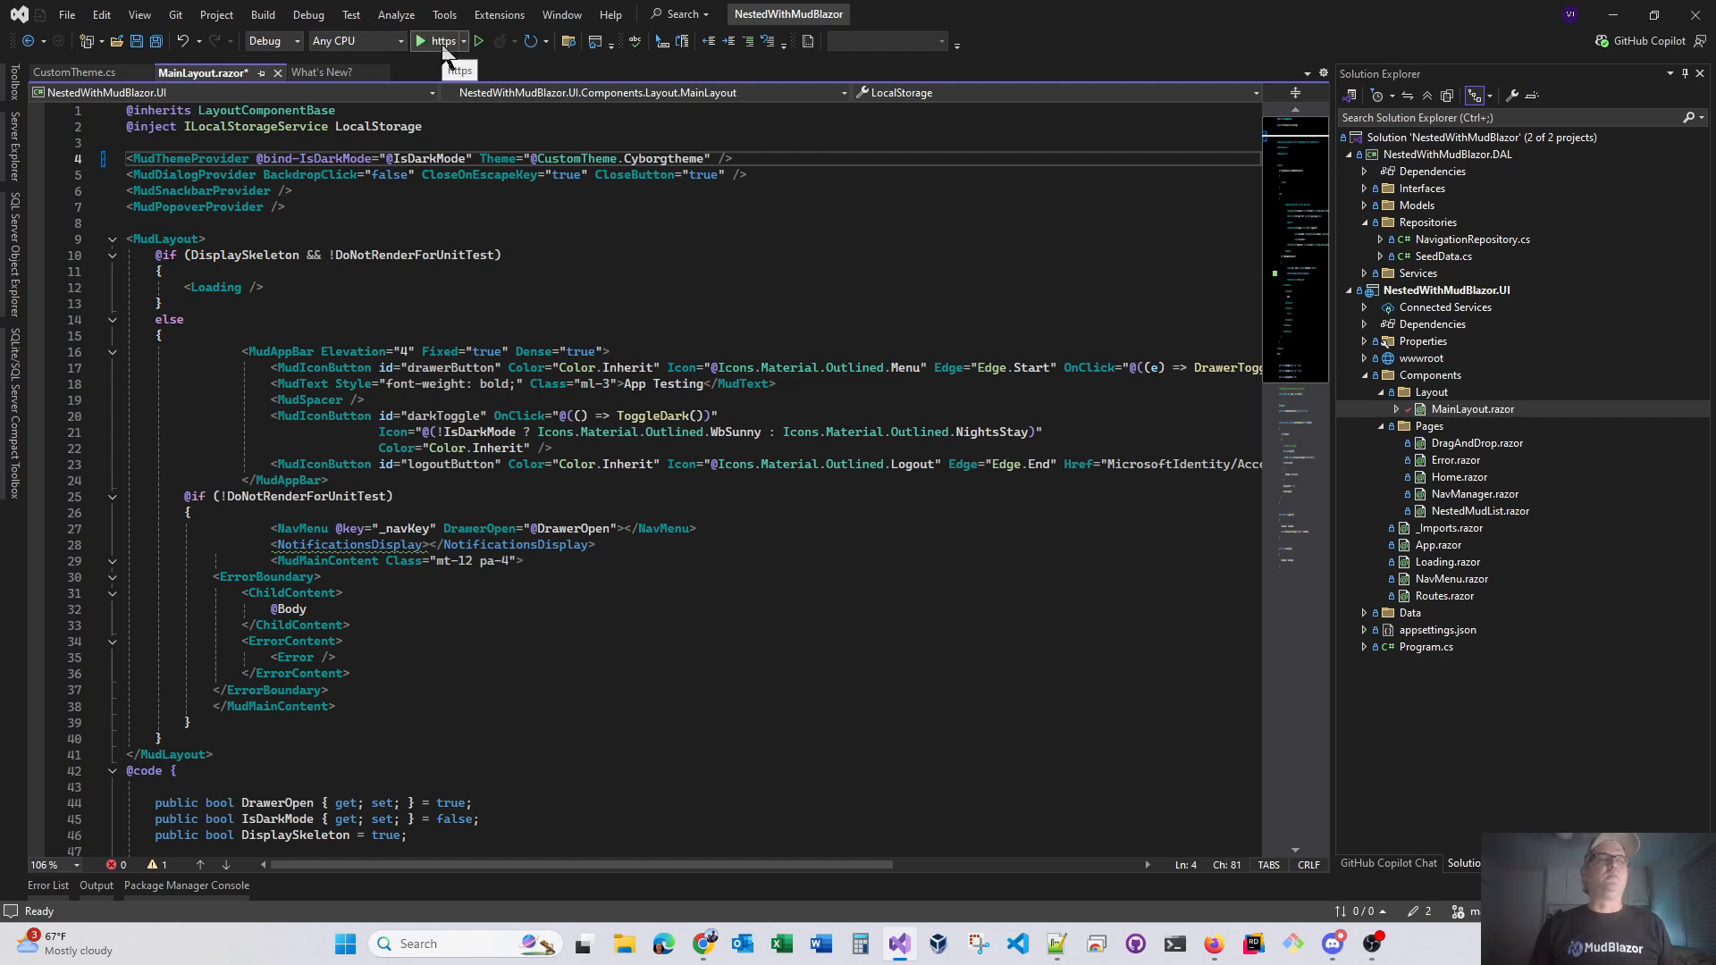
Run the project with the https profile and toggle the launched app between its light and dark palettes
{"action": "left_click", "coordinate": [440, 42]}
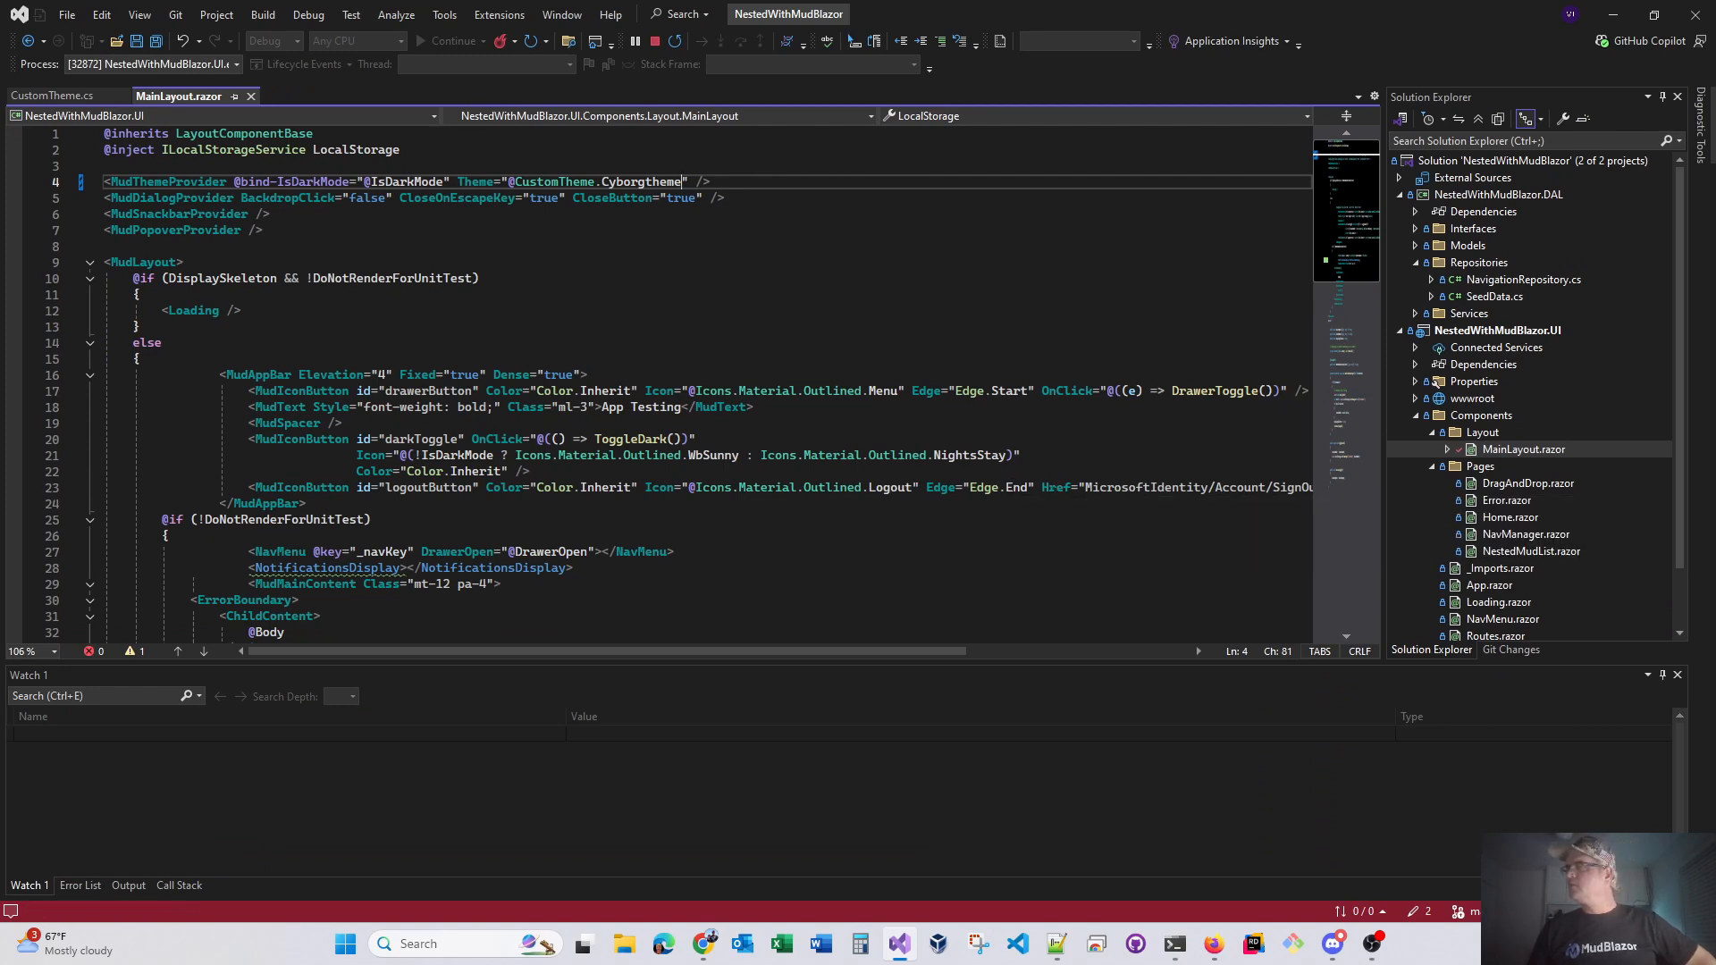
{"action": "left_click_drag", "start_coordinate": [1715, 34], "coordinate": [590, 3]}
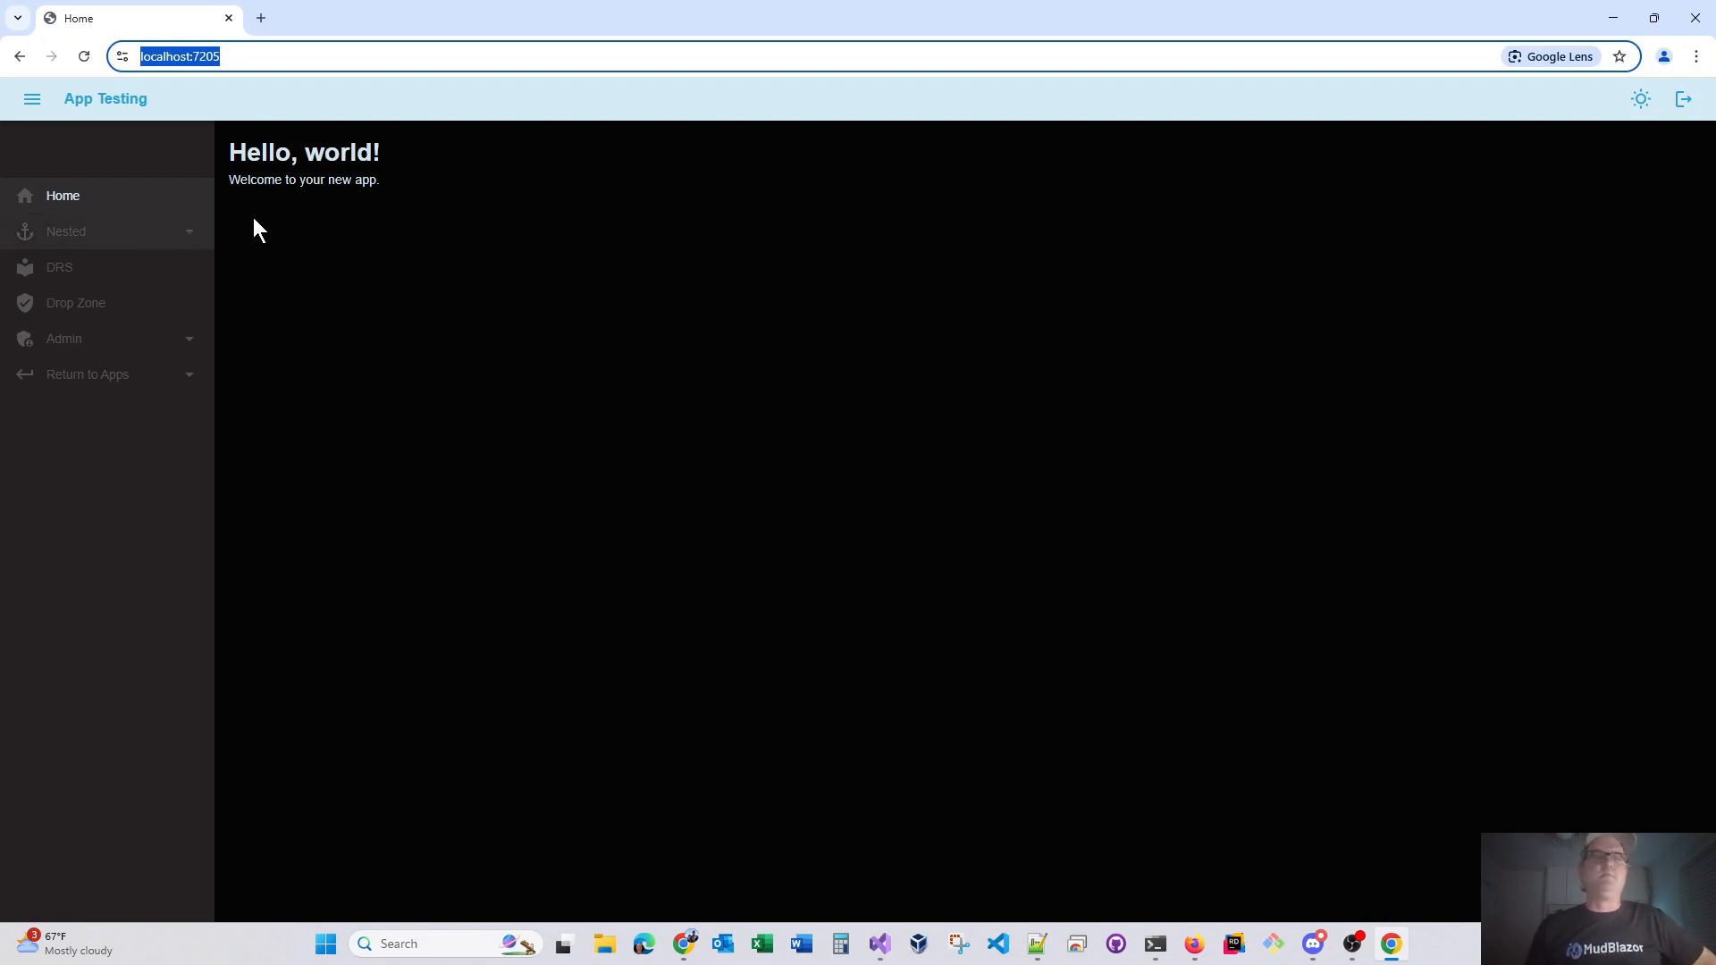
{"action": "left_click", "coordinate": [1639, 100]}
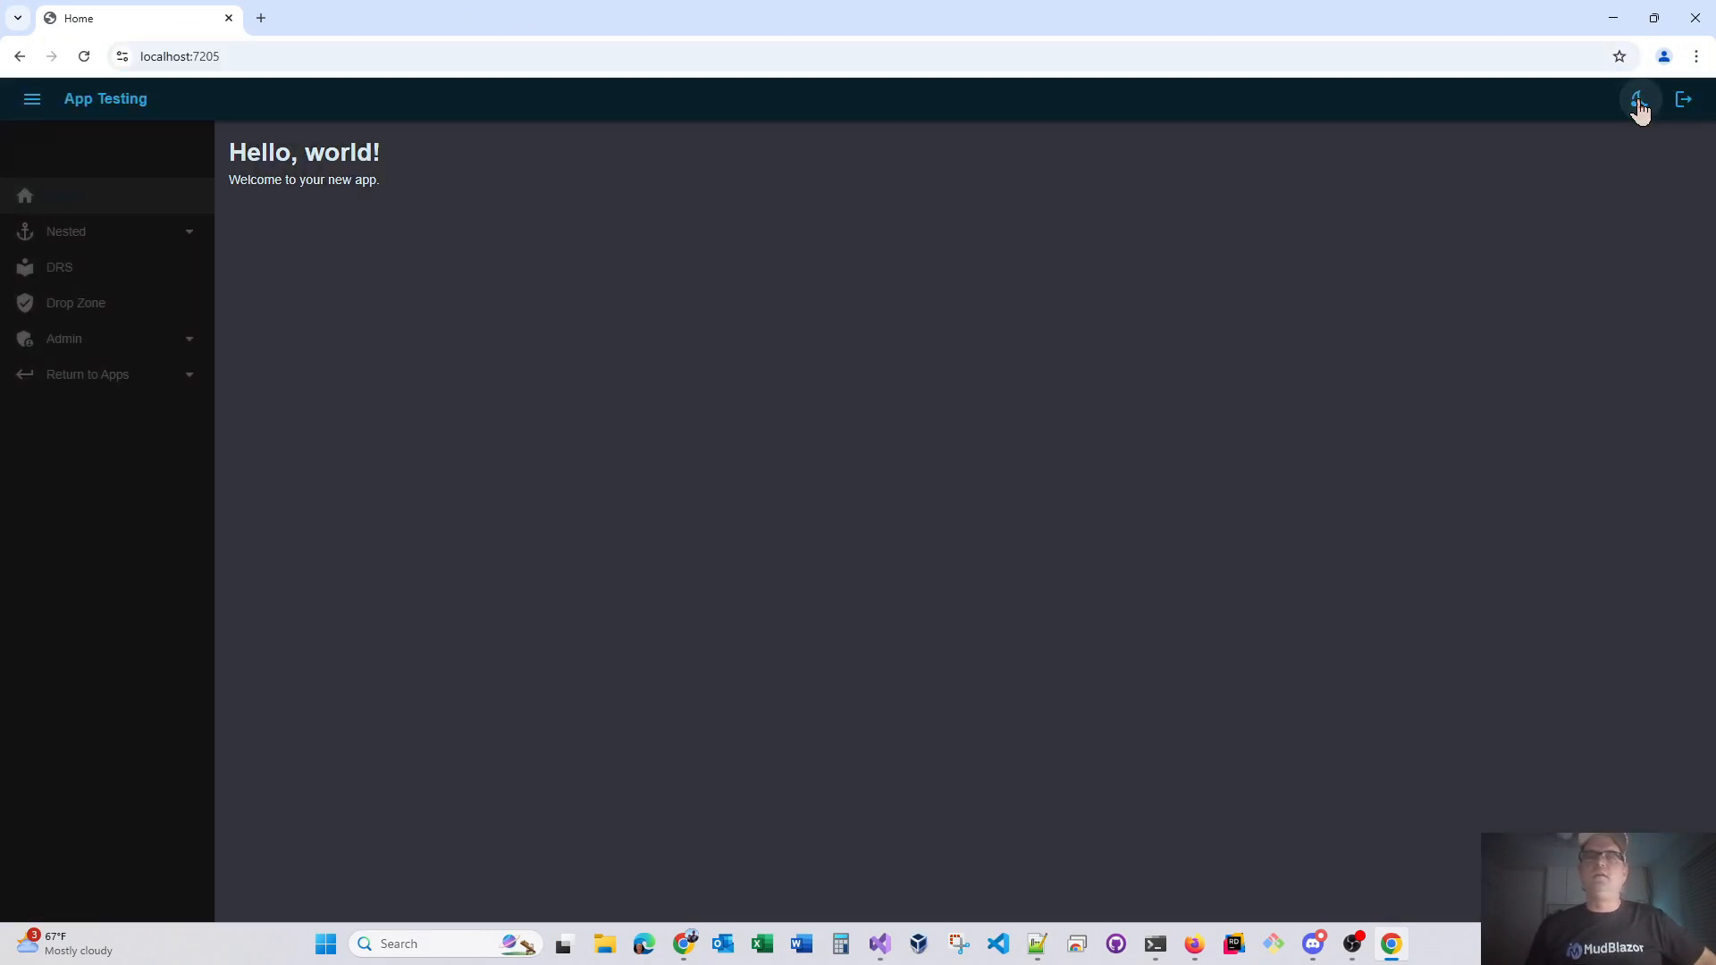
{"action": "left_click", "coordinate": [1639, 101]}
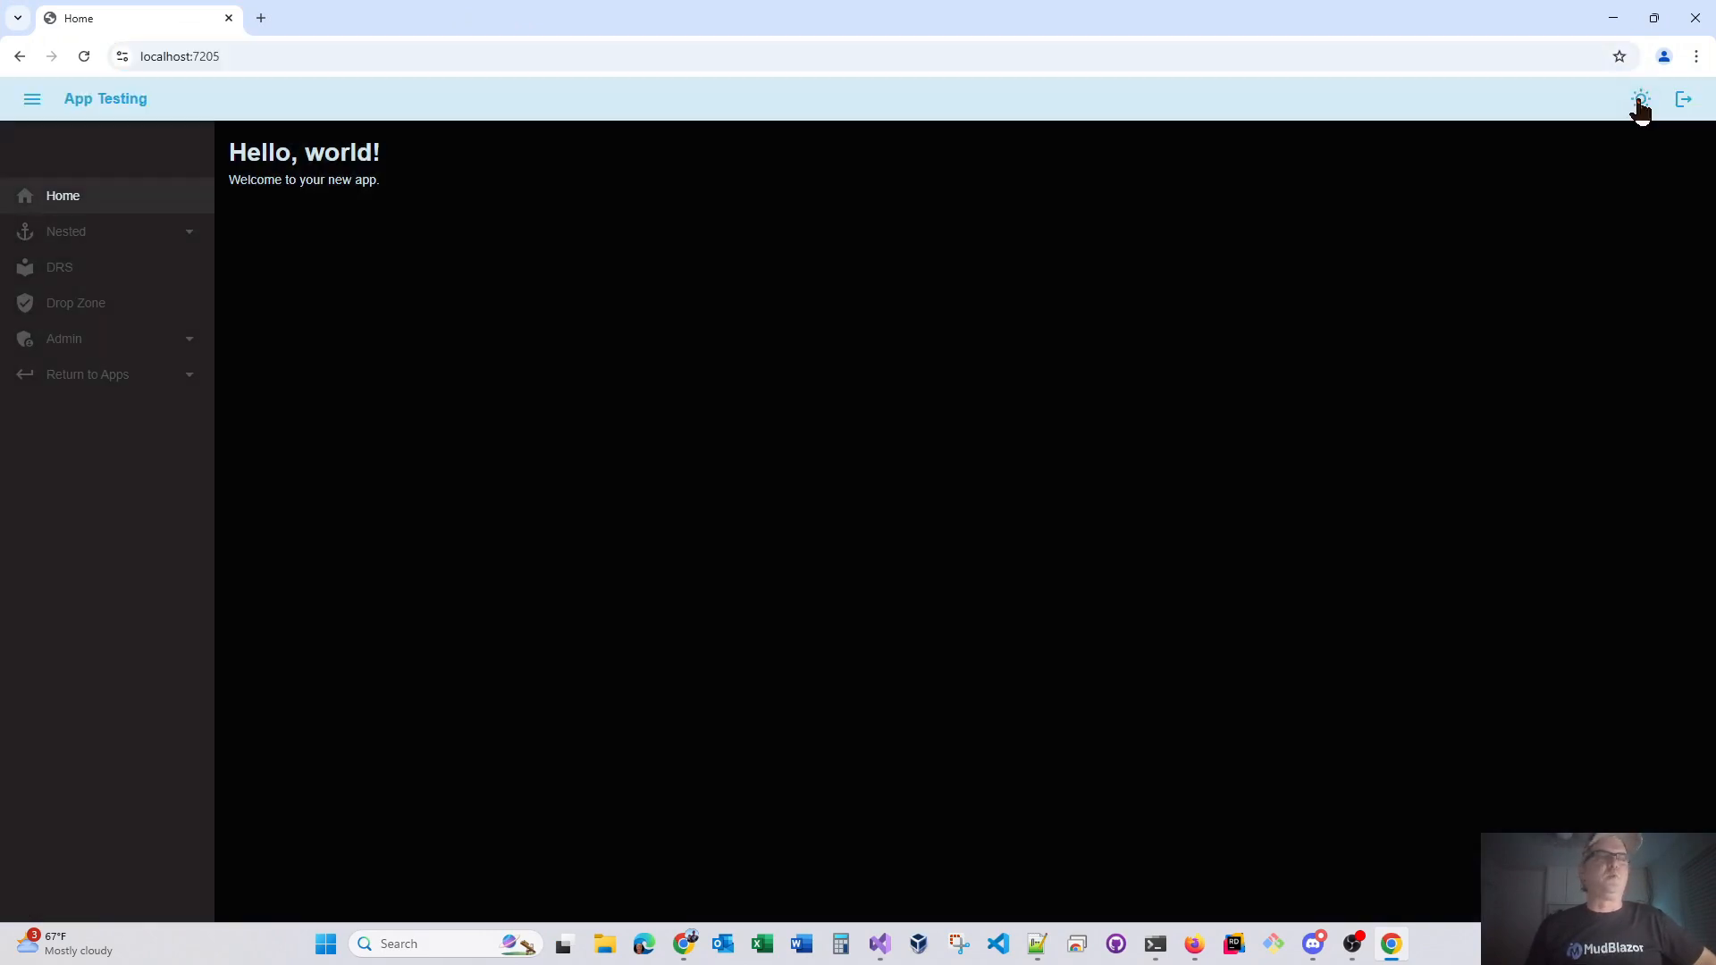
In the running app, expand the Nested group, view the MudList page, and open the Manage Navigation page
{"action": "left_click", "coordinate": [190, 238]}
{"action": "left_click", "coordinate": [78, 270]}
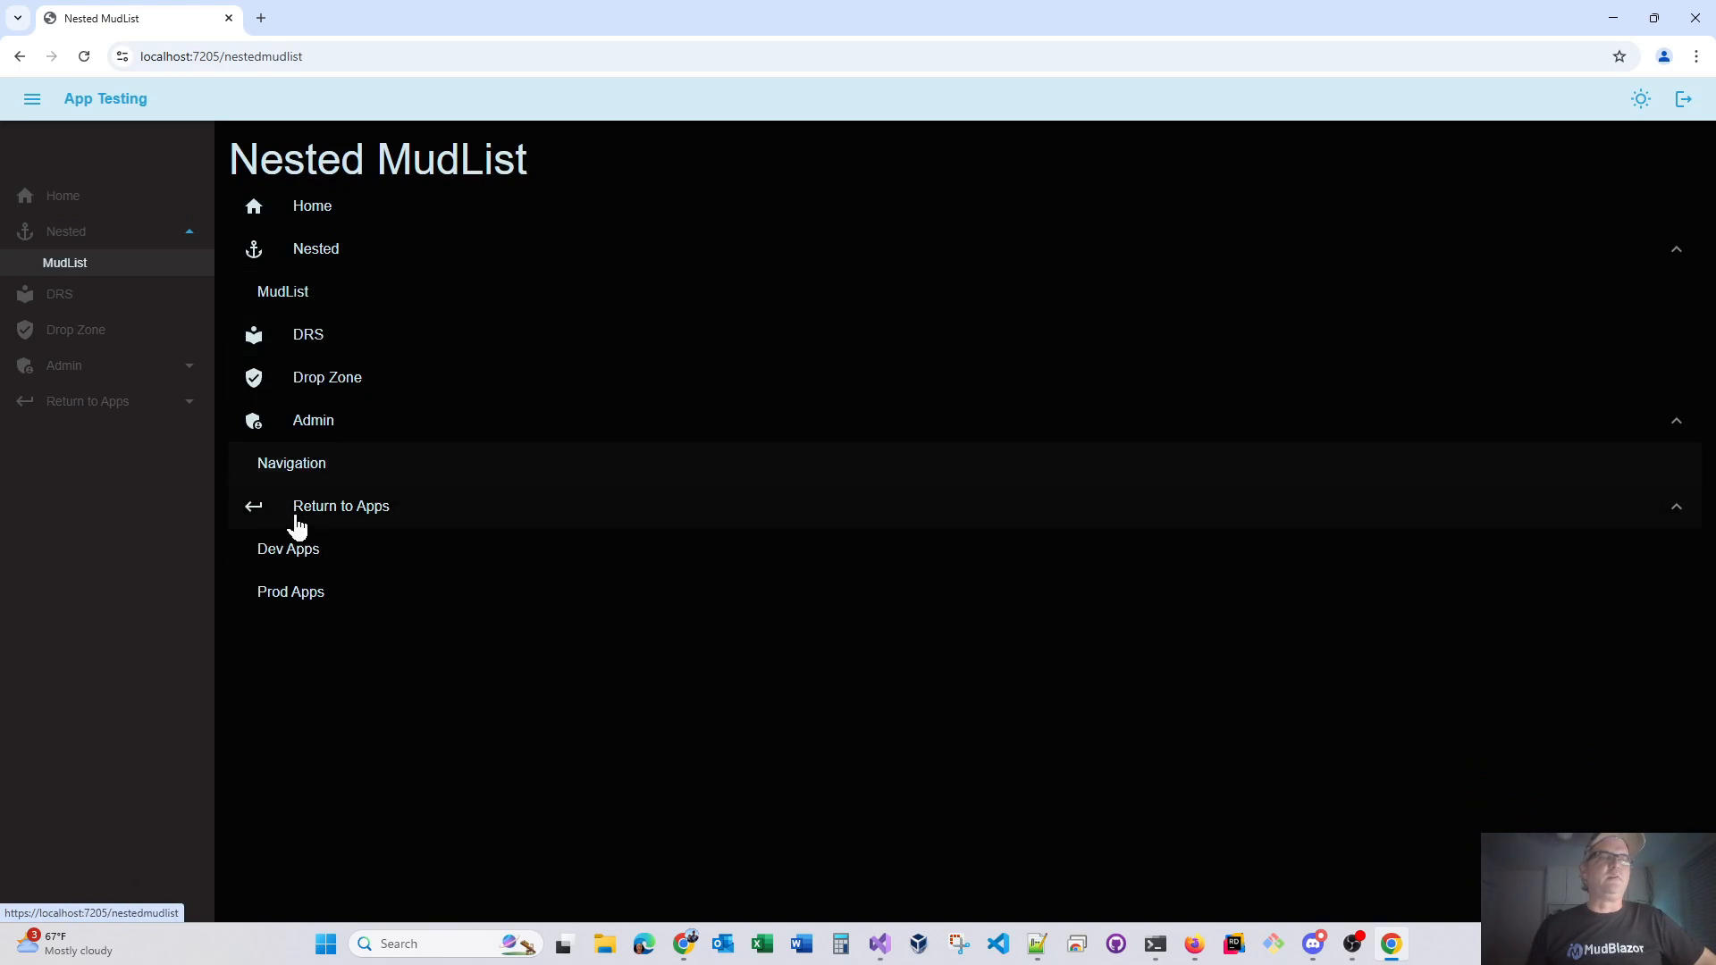
{"action": "left_click", "coordinate": [329, 516]}
{"action": "left_click", "coordinate": [311, 460]}
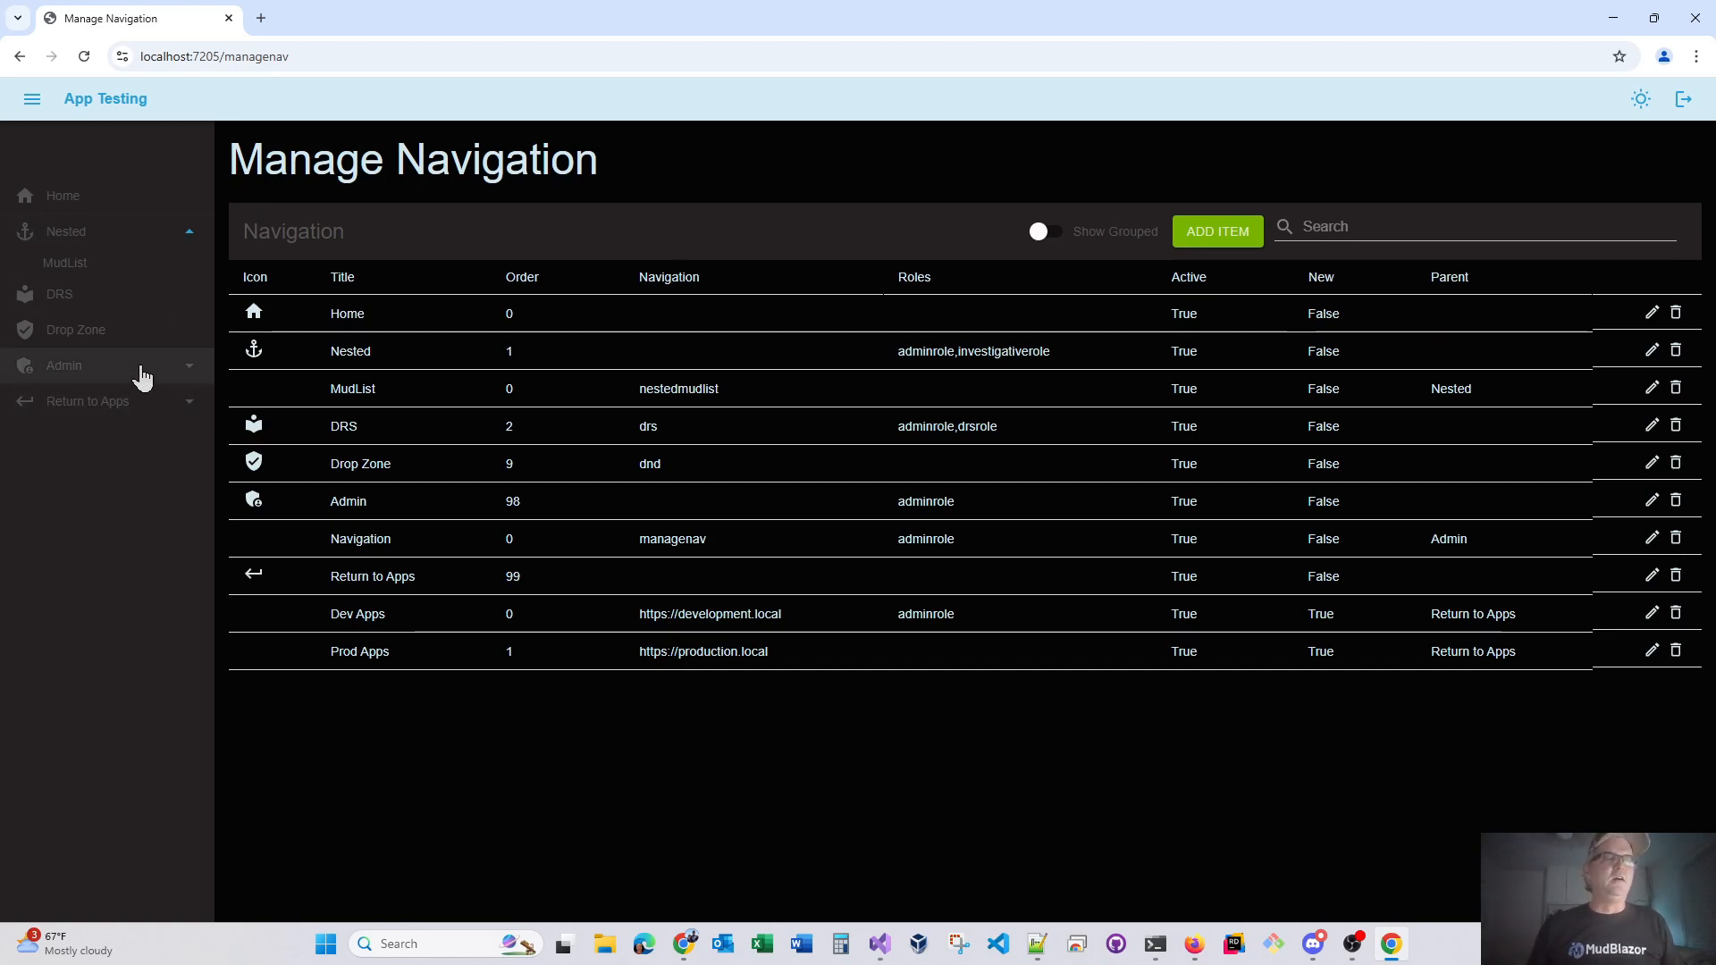
Expand the Admin and Return to Apps navigation groups, collapse Nested, and close the running app
{"action": "left_click", "coordinate": [188, 368]}
{"action": "left_click", "coordinate": [186, 438]}
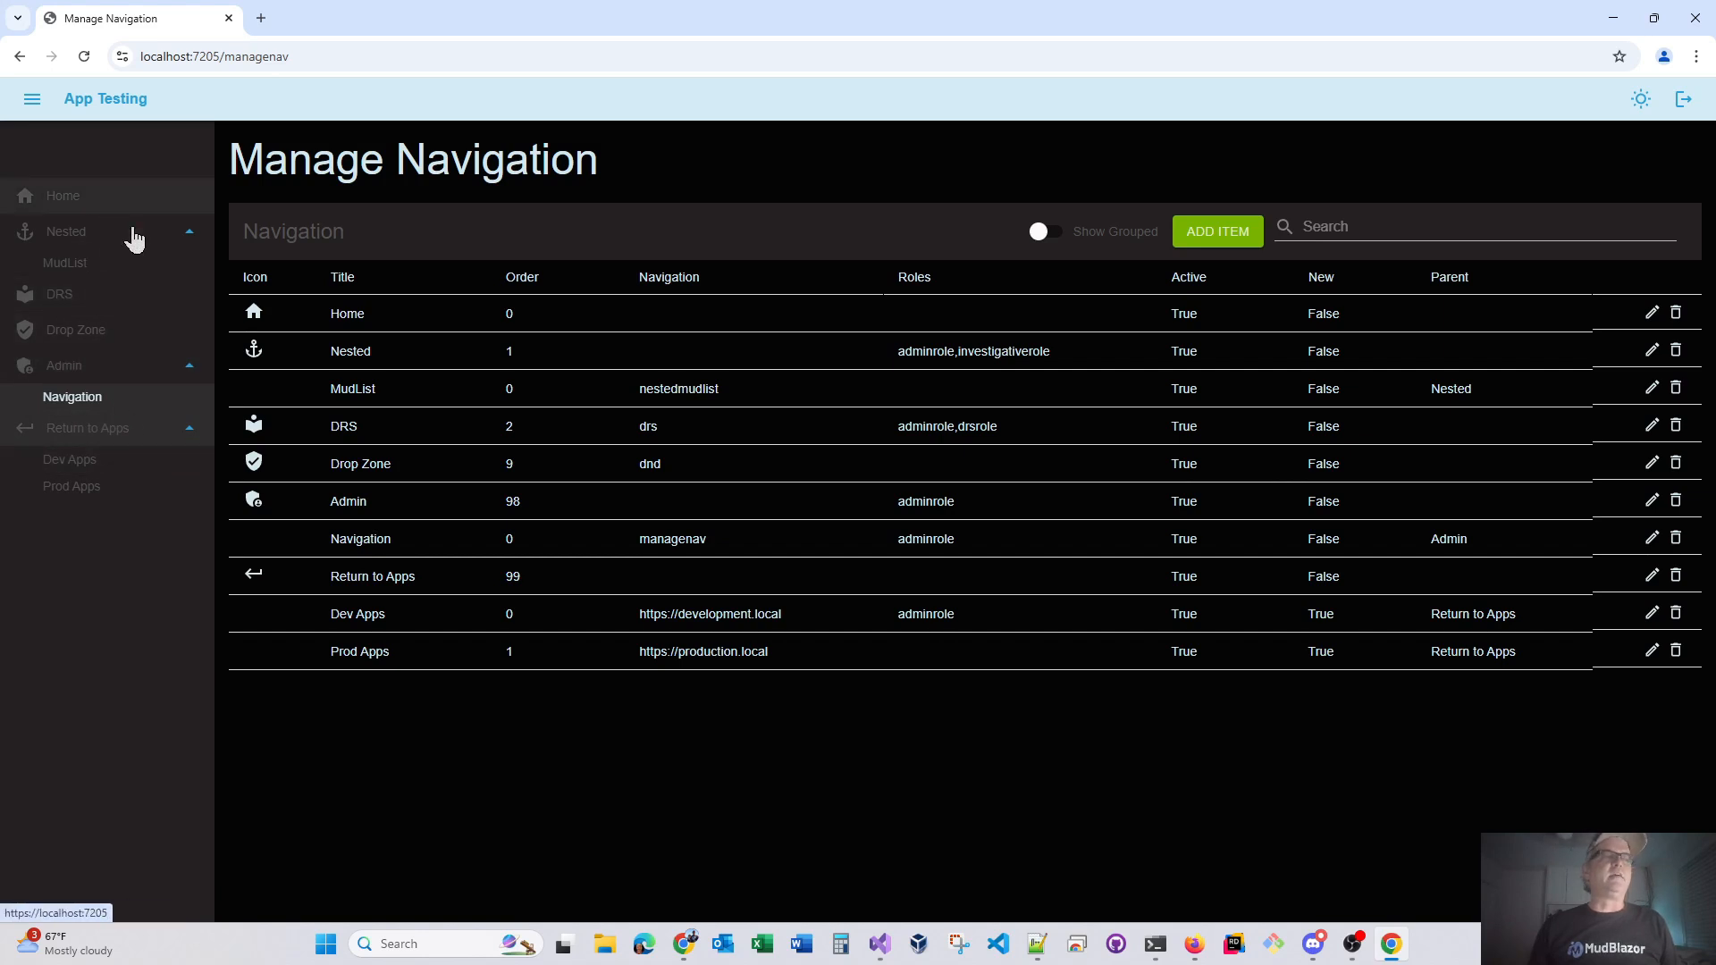
{"action": "left_click", "coordinate": [95, 247]}
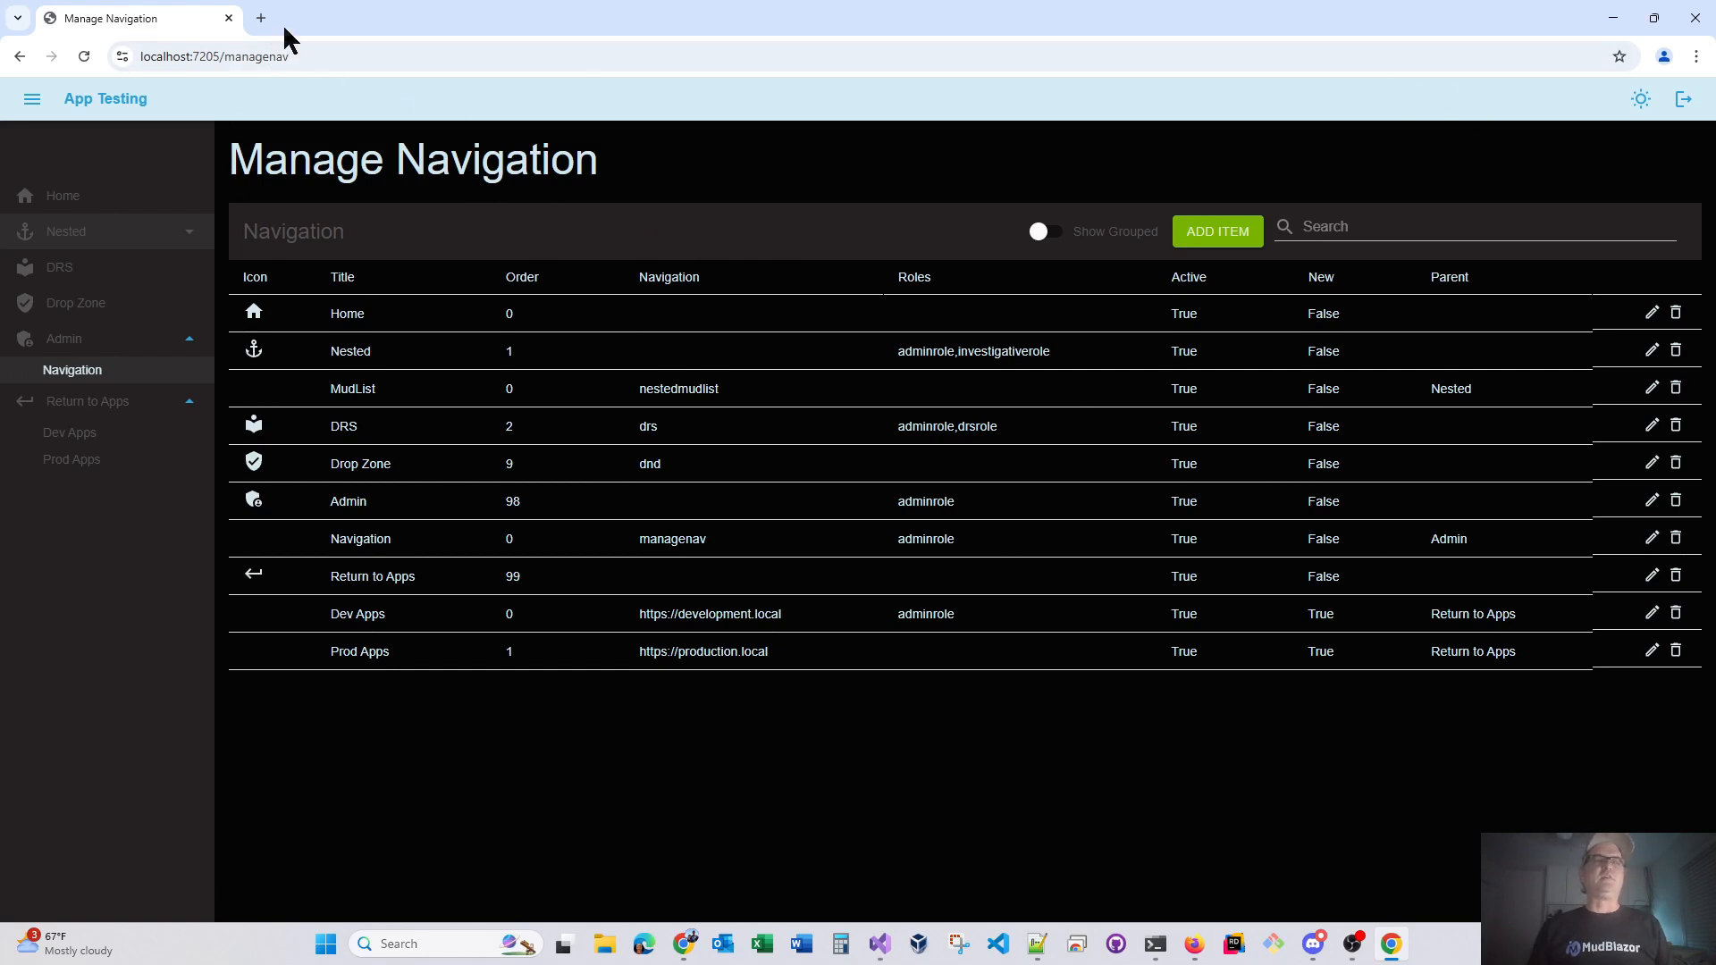
{"action": "left_click", "coordinate": [229, 18]}
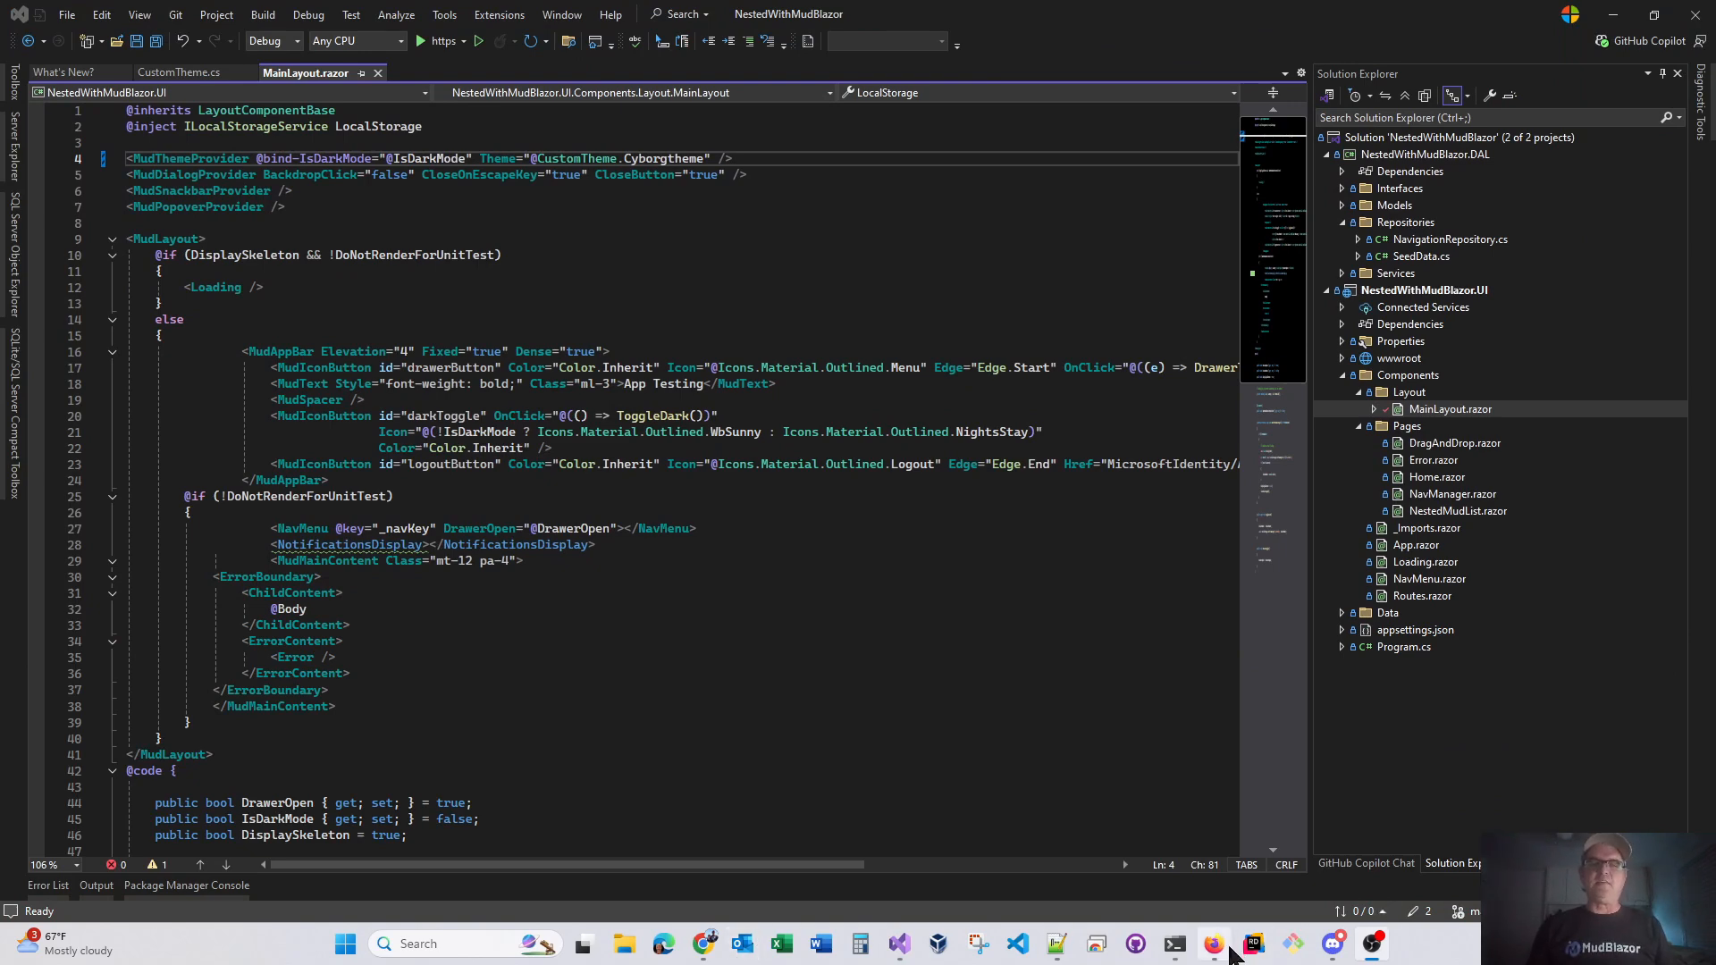
Switch from Visual Studio to MudBlazor Theme Creator and open the Save or Upload Theme page
{"action": "left_click", "coordinate": [1620, 22]}
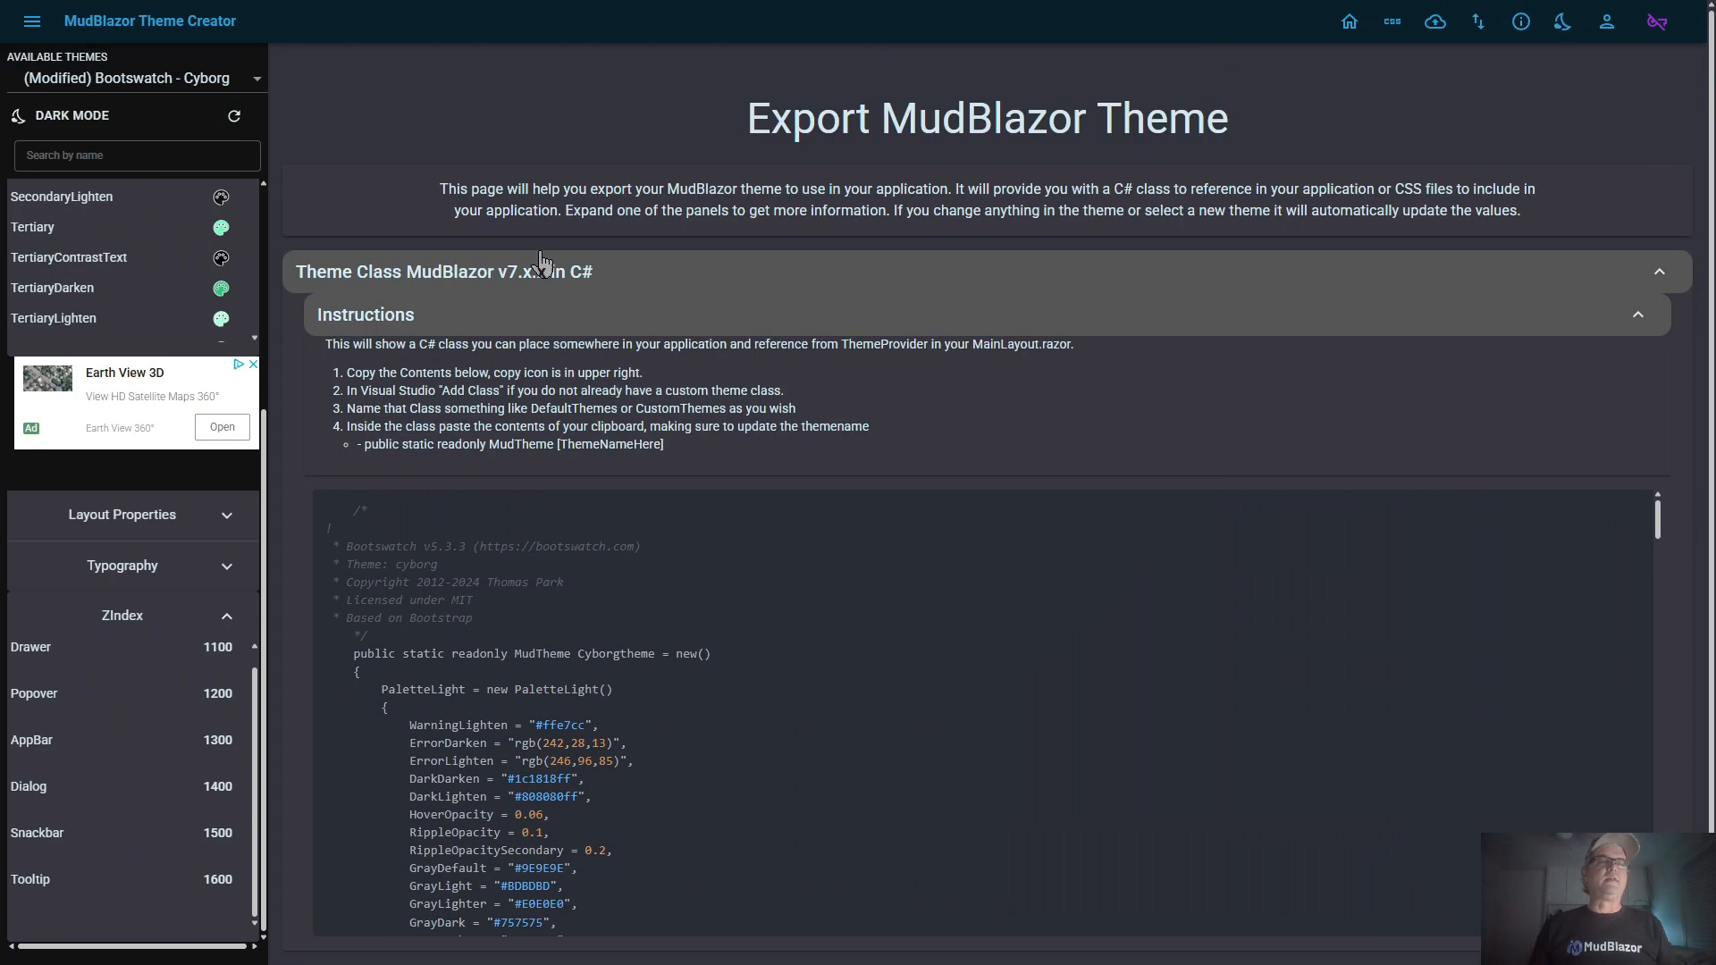
{"action": "left_click_drag", "start_coordinate": [497, 185], "coordinate": [500, 134]}
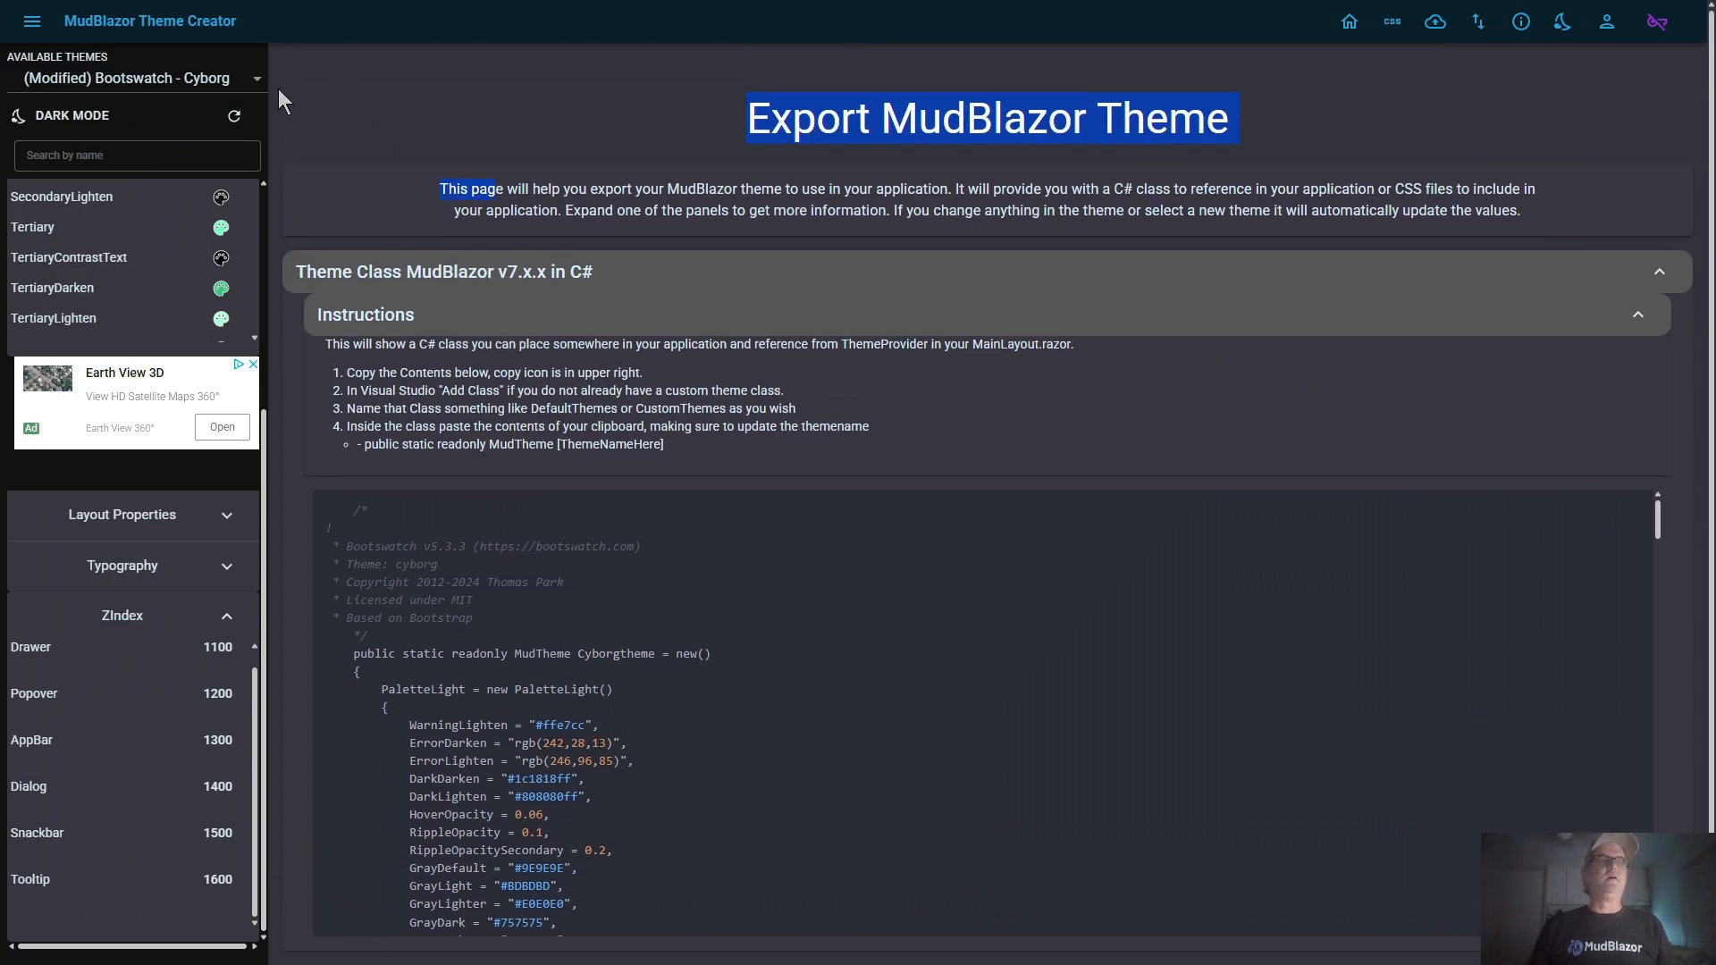
{"action": "left_click", "coordinate": [1437, 36]}
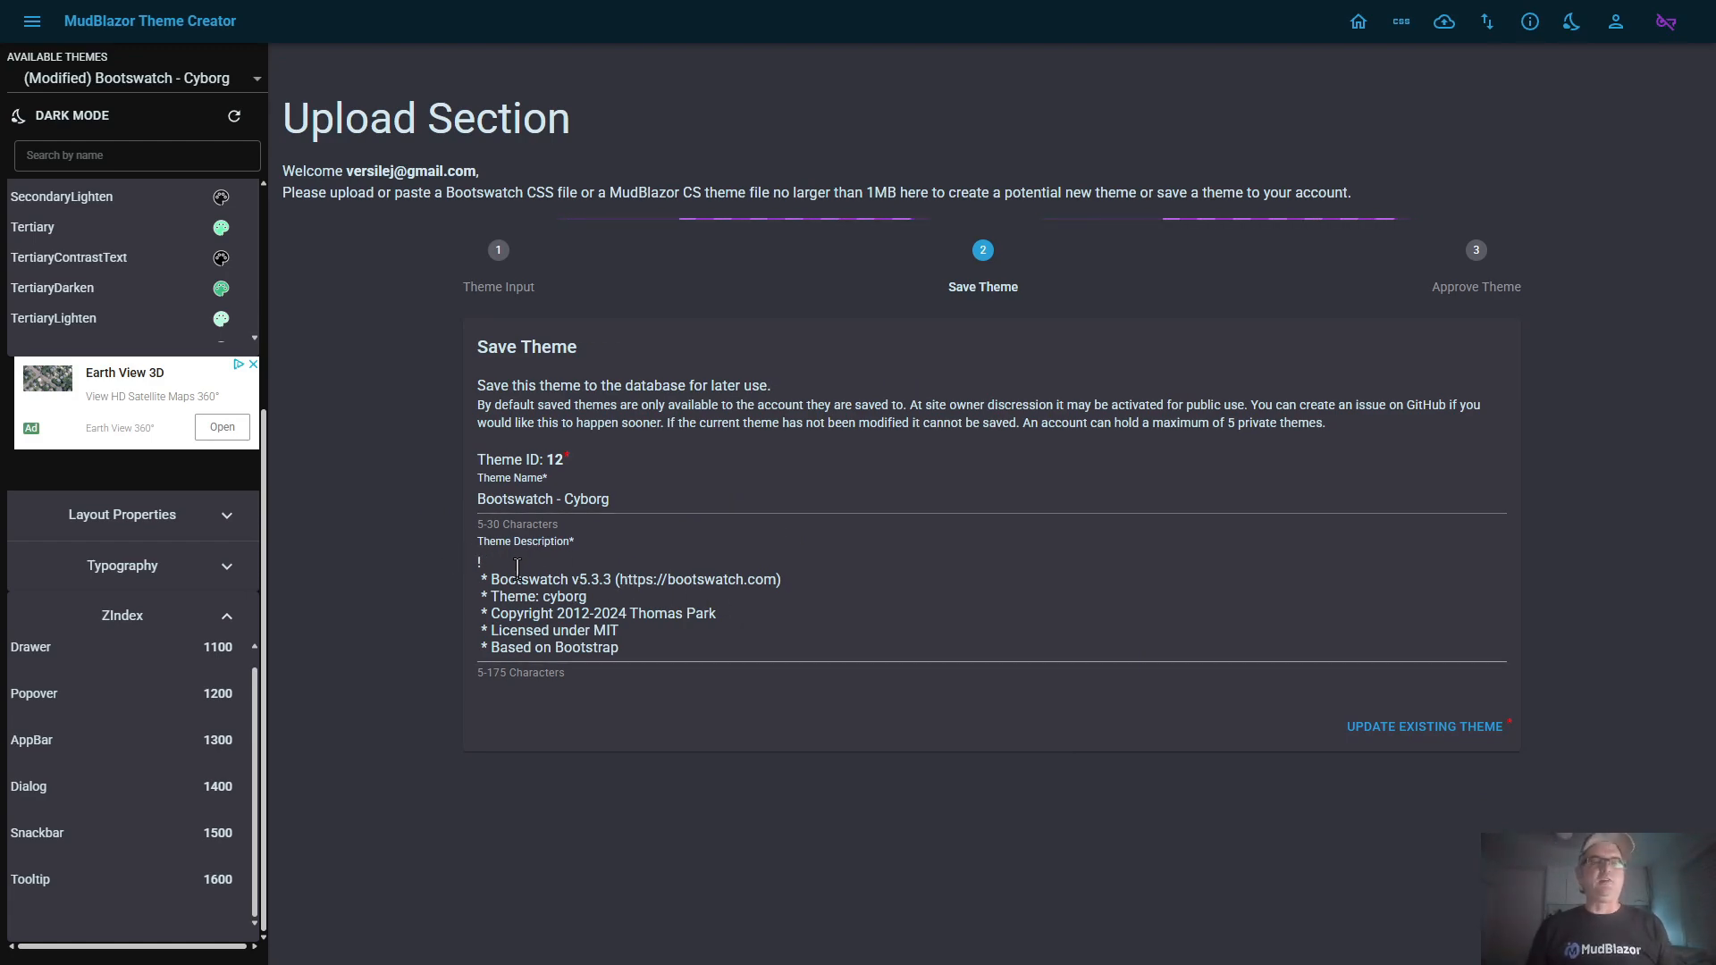
Check the theme name and description, and save the modified Bootswatch - Cyborg as an update of the existing theme
{"action": "left_click_drag", "start_coordinate": [491, 580], "coordinate": [743, 647]}
{"action": "left_click", "coordinate": [632, 616]}
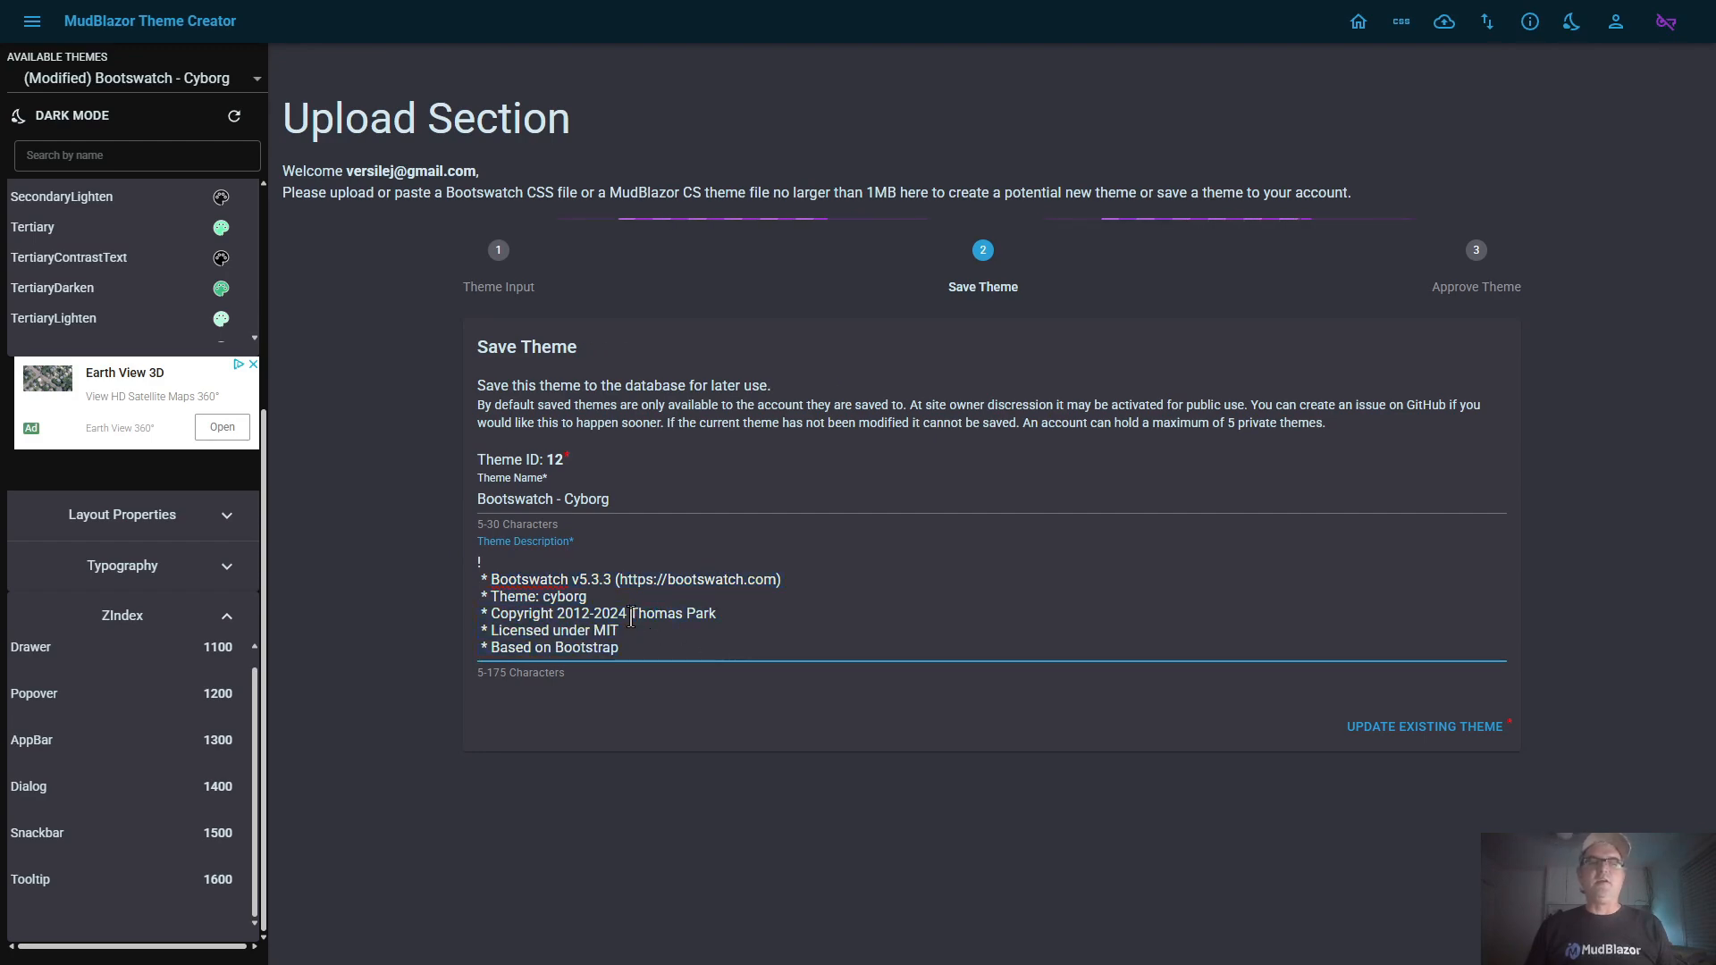
{"action": "left_click_drag", "start_coordinate": [631, 617], "coordinate": [750, 619]}
{"action": "left_click", "coordinate": [780, 615]}
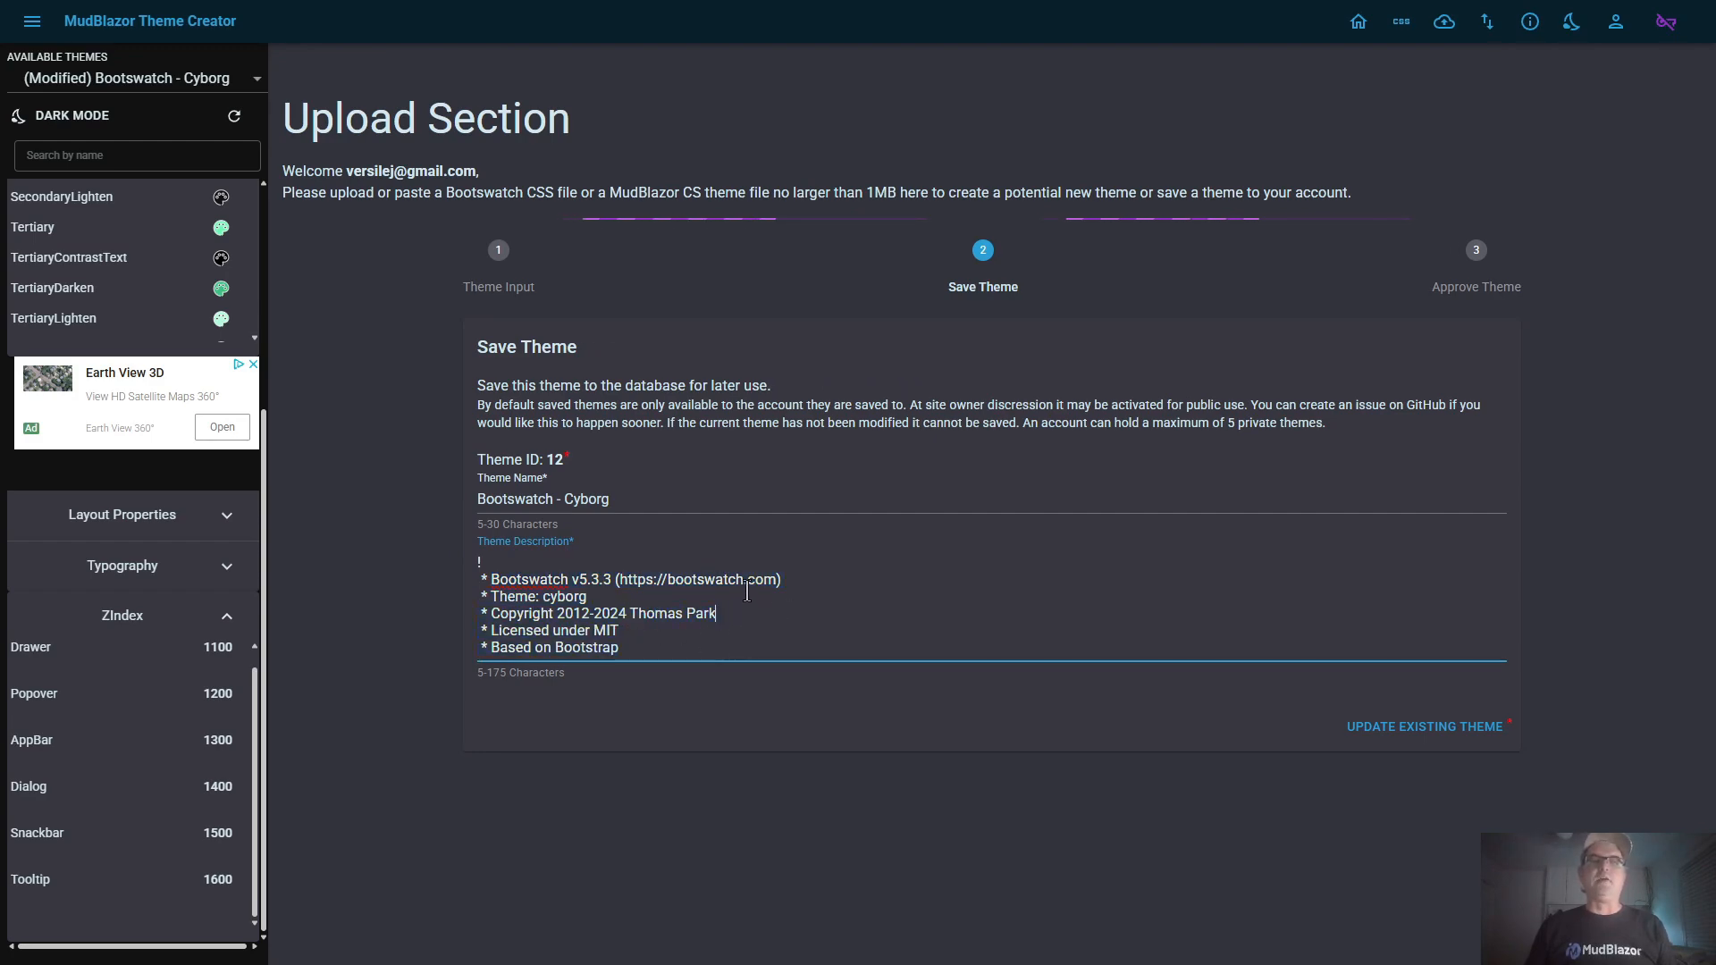
{"action": "left_click", "coordinate": [679, 597]}
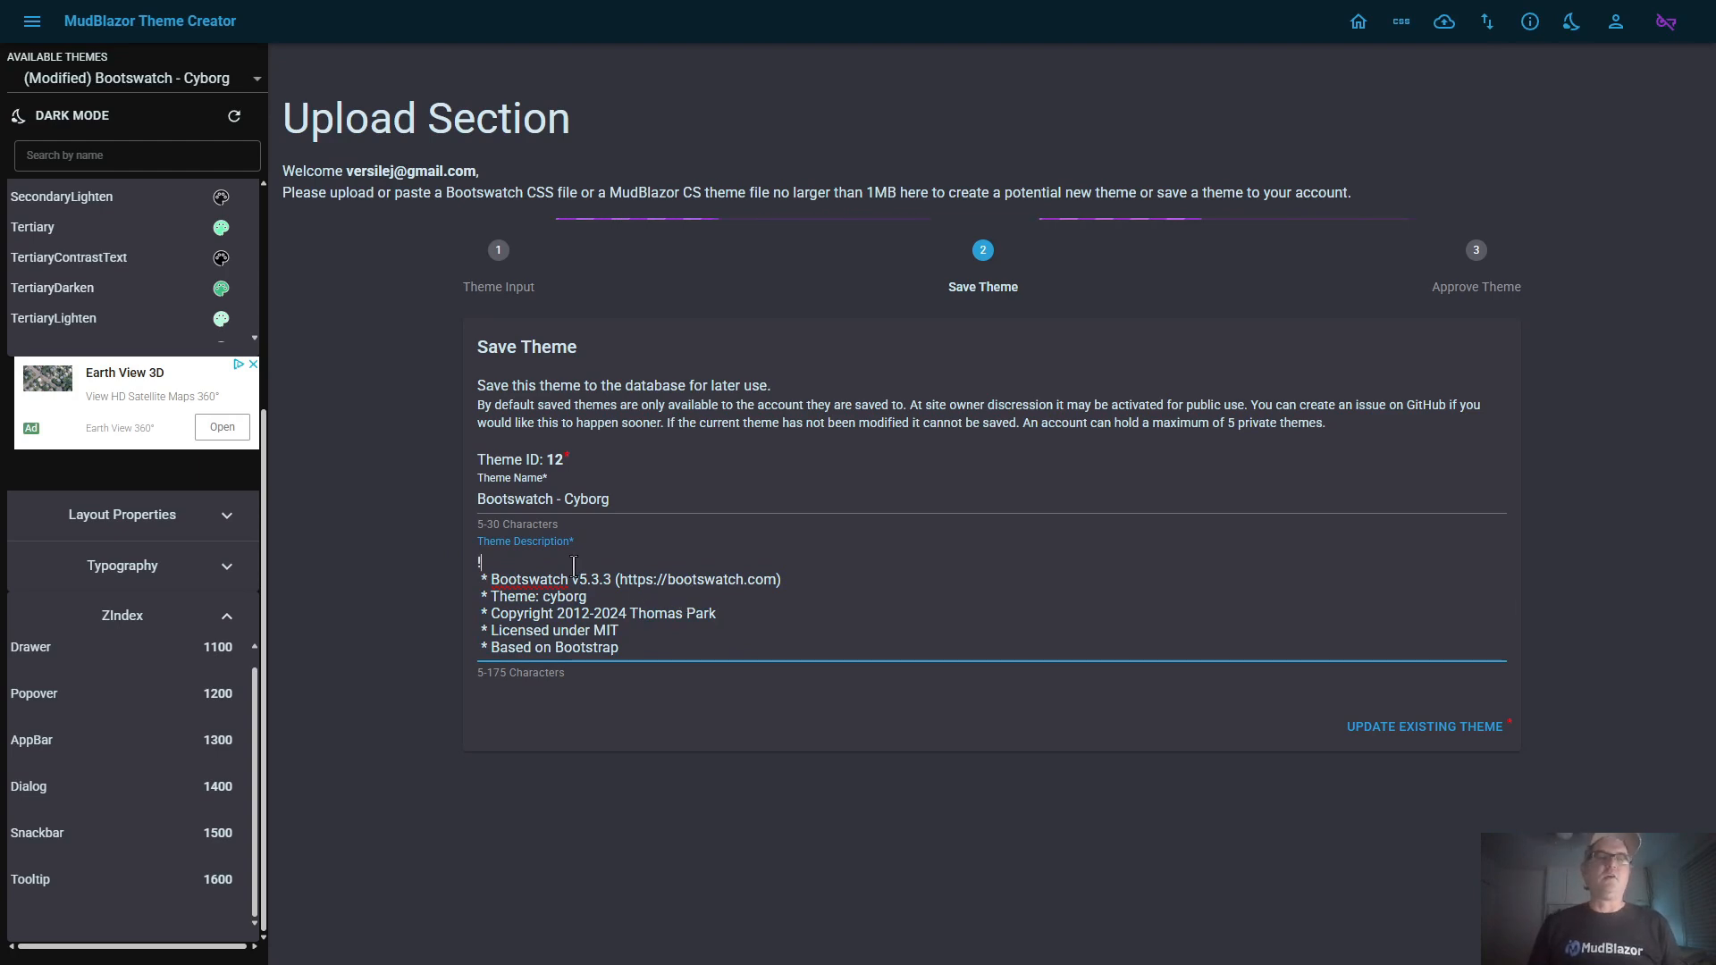
{"action": "left_click", "coordinate": [616, 497]}
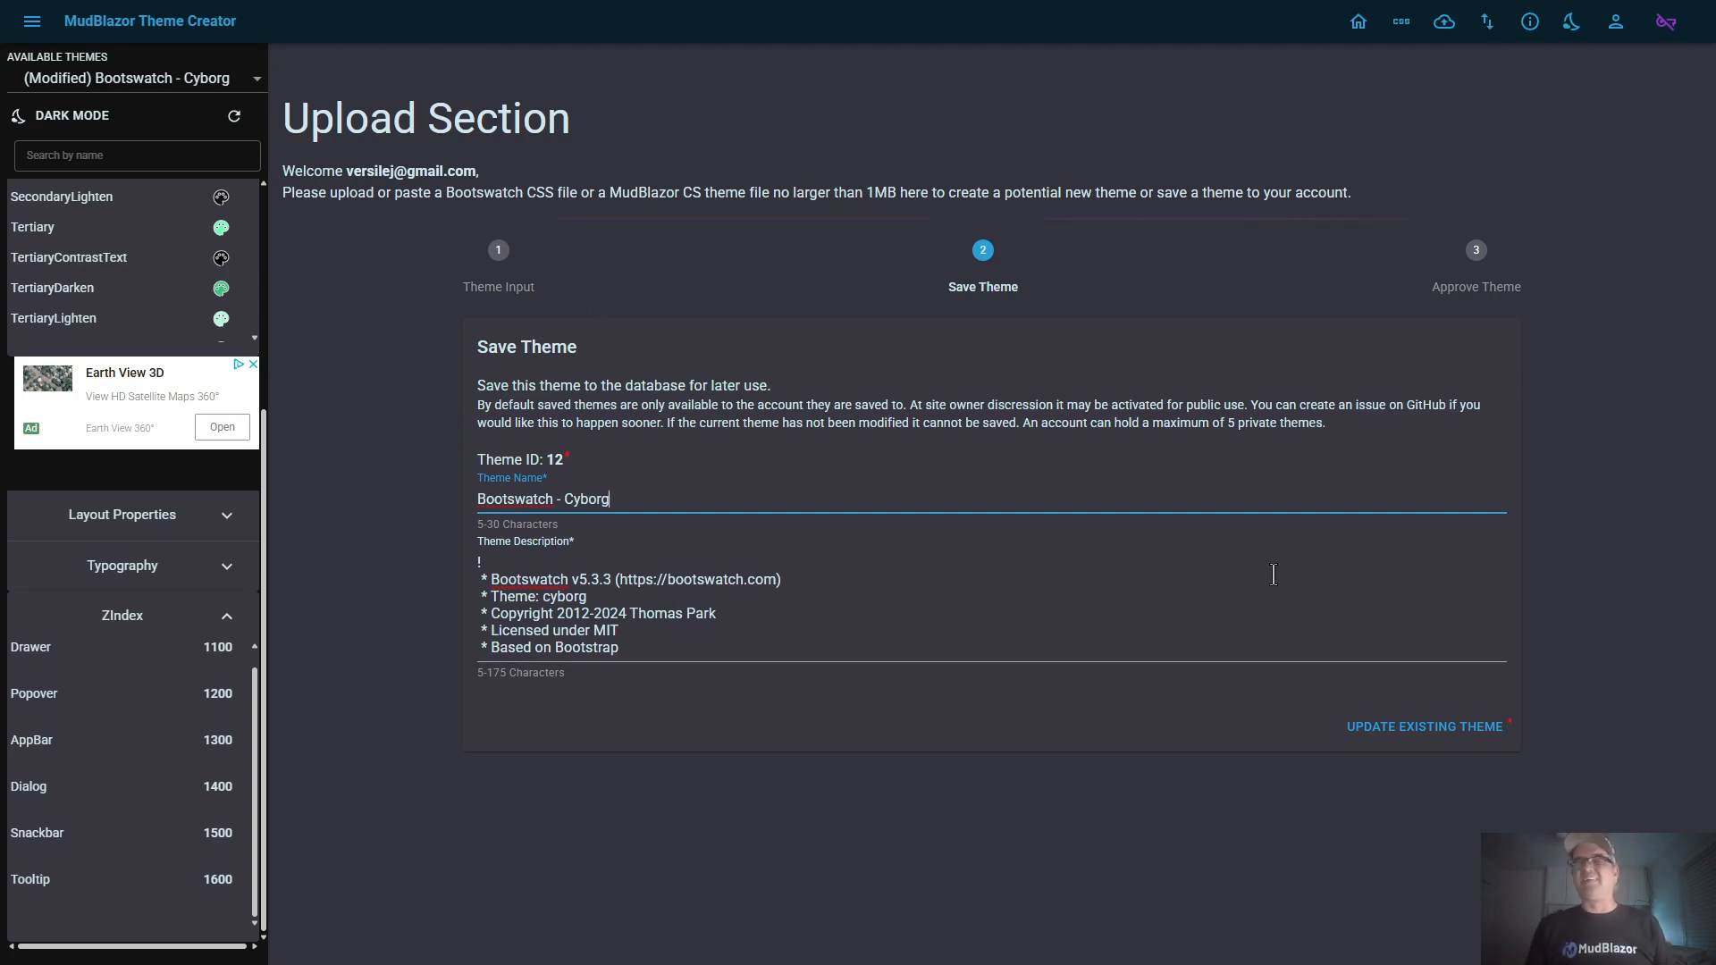
{"action": "left_click", "coordinate": [1419, 728]}
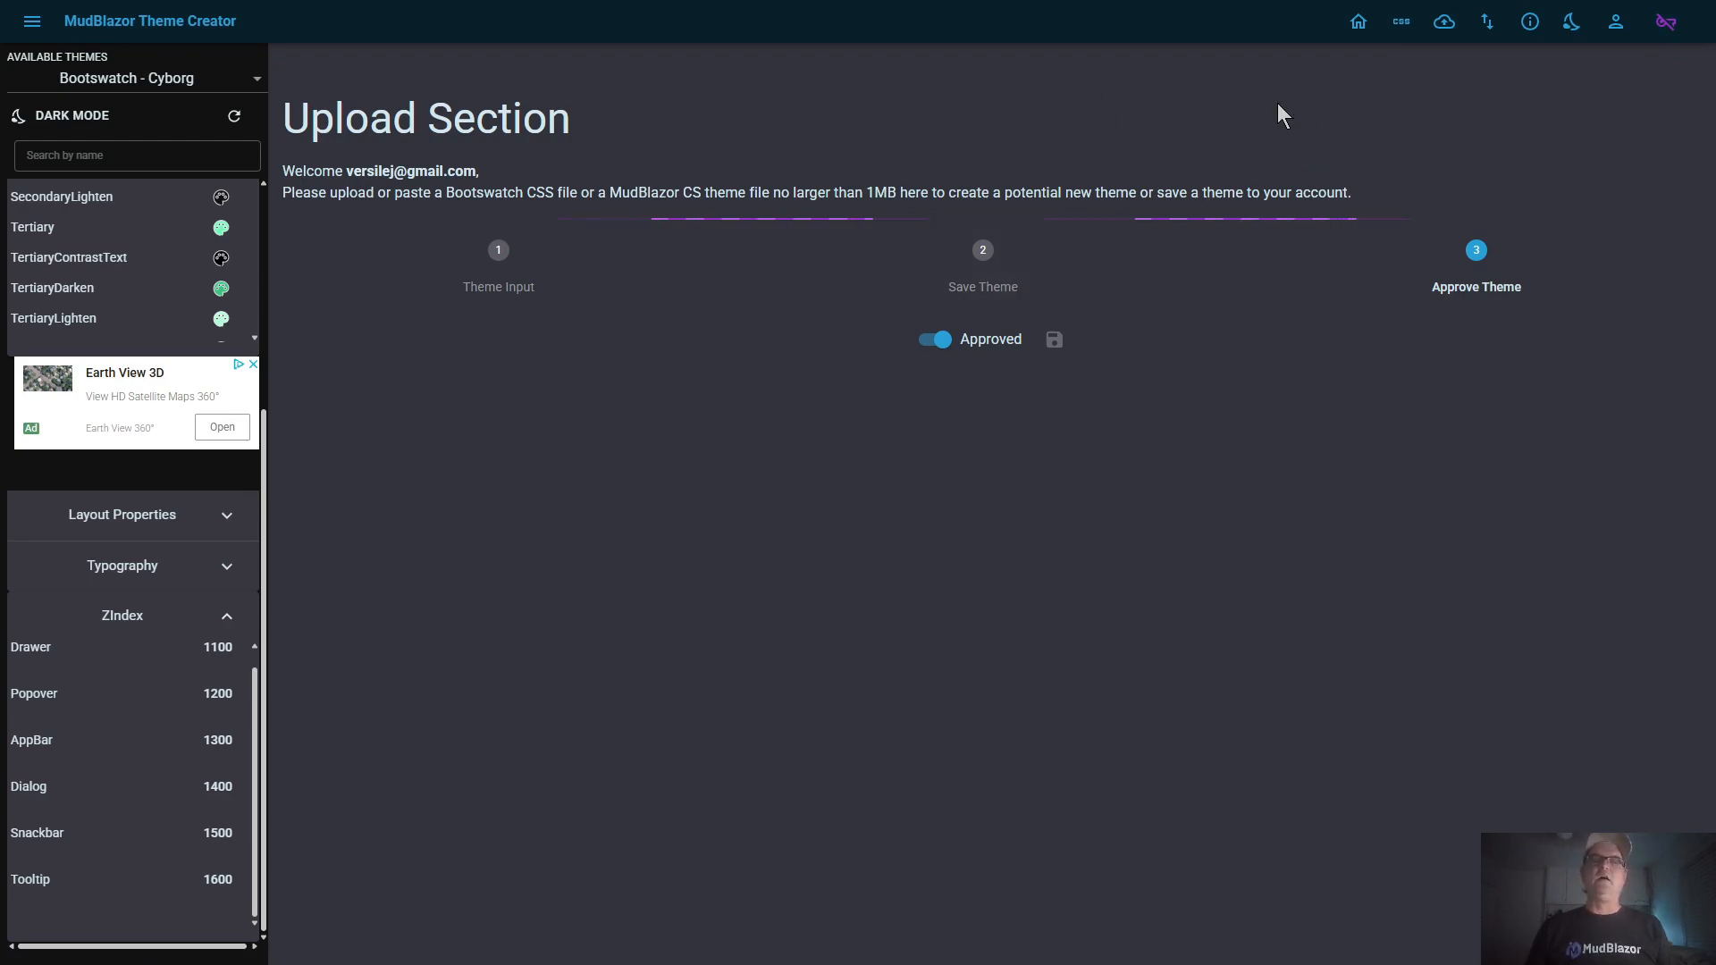
Open the user profile and look through the full list of themes tied to the account
{"action": "left_click", "coordinate": [1618, 25]}
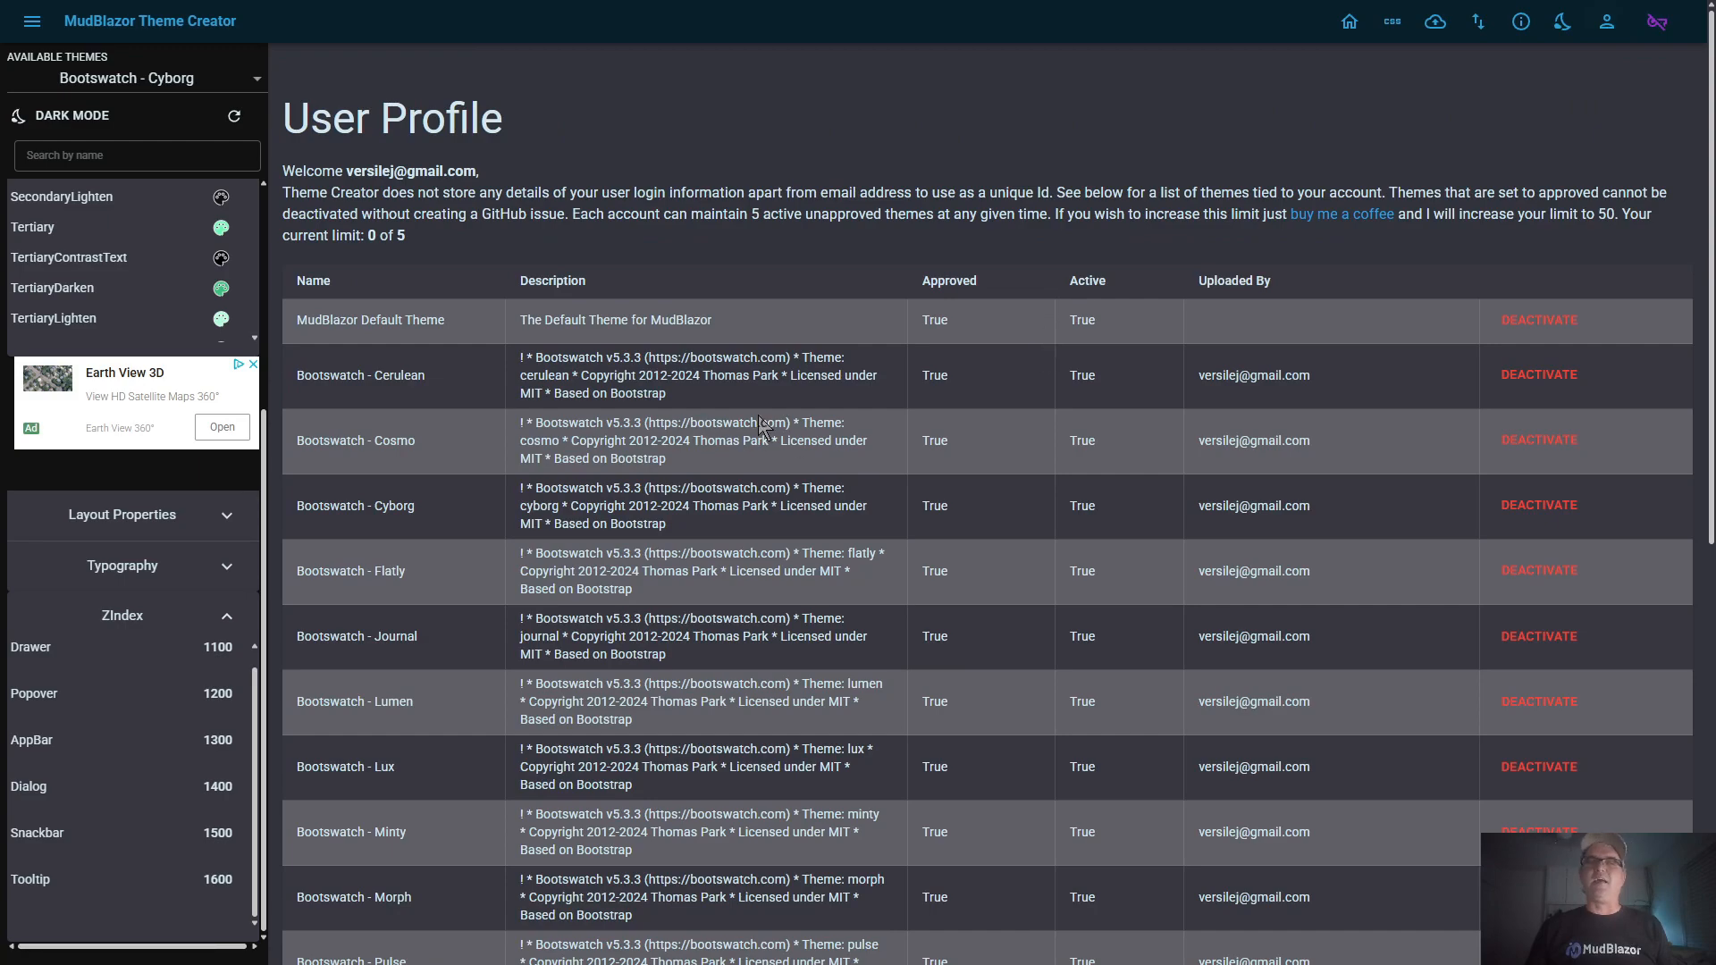
{"action": "scroll", "coordinate": [759, 417], "scroll_direction": "down", "scroll_amount": 8}
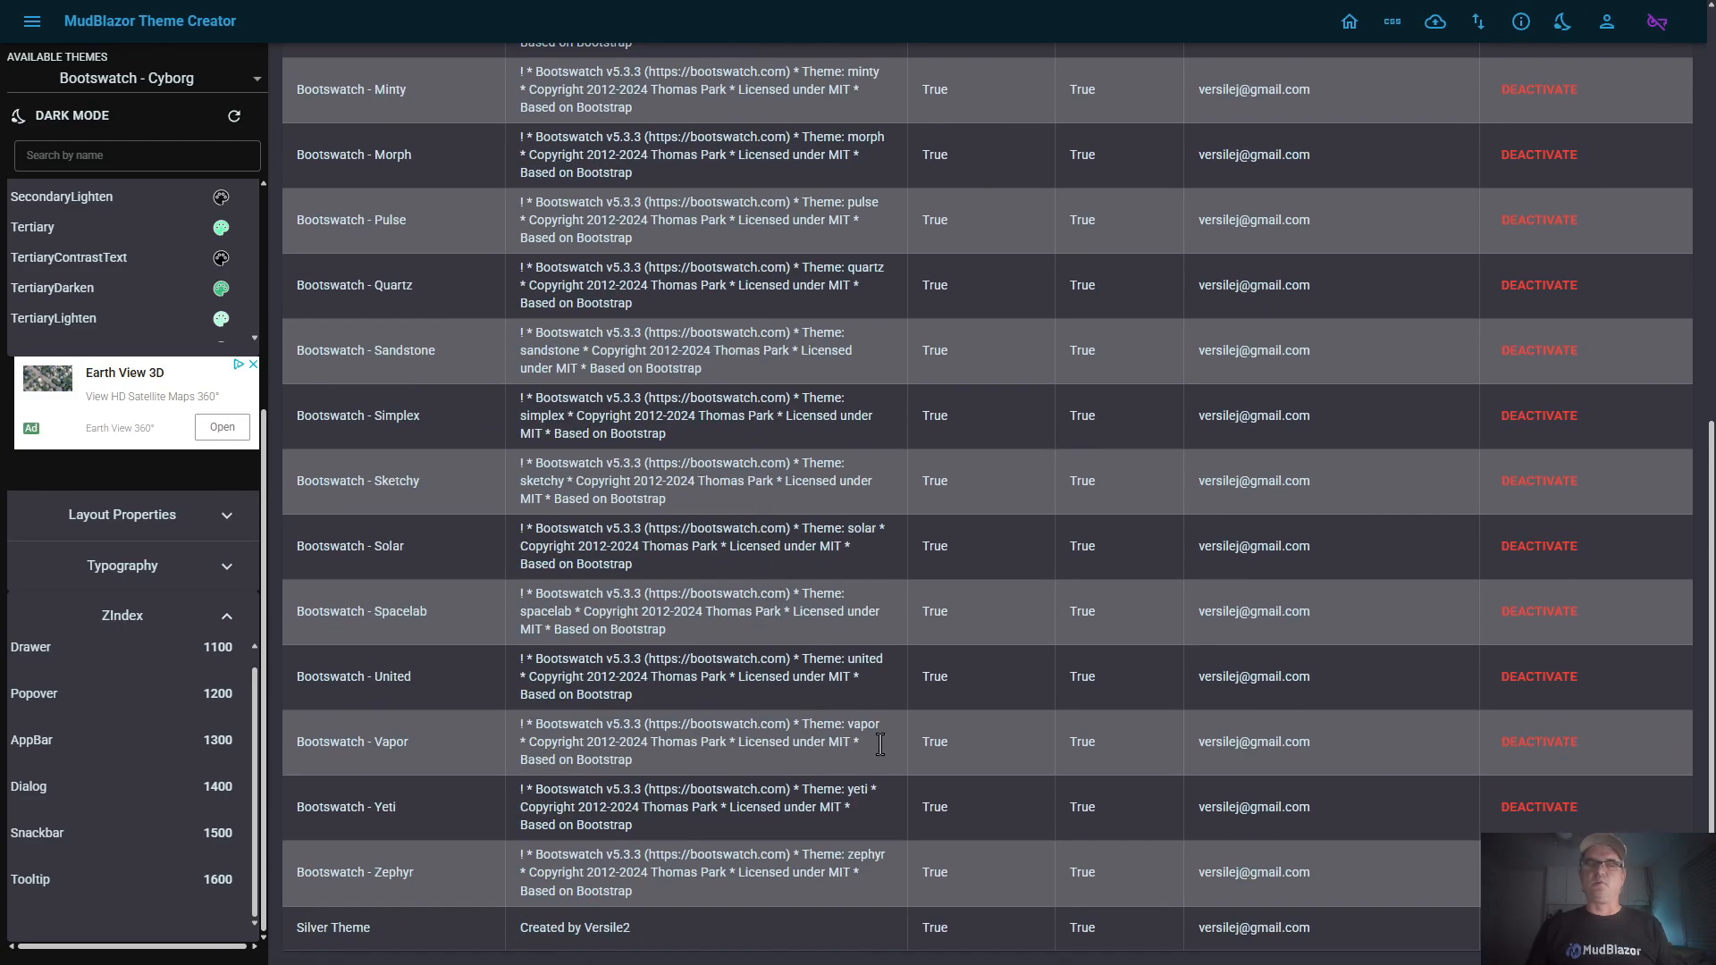
{"action": "scroll", "coordinate": [912, 697], "scroll_direction": "up", "scroll_amount": 8}
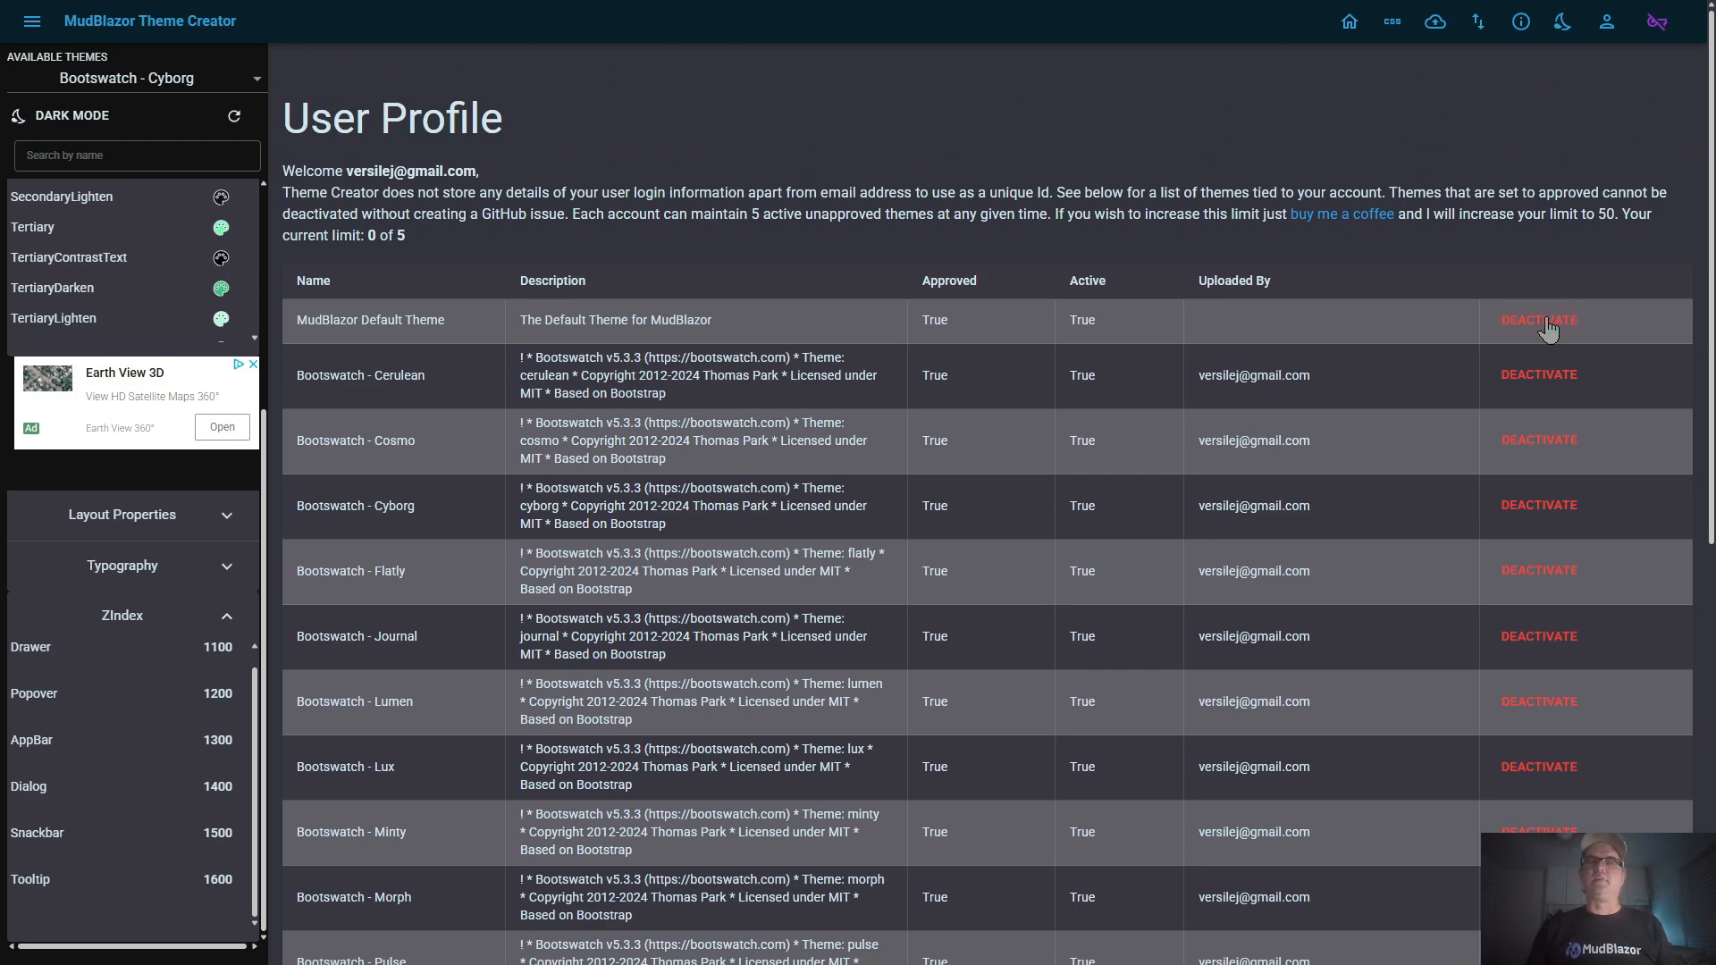
{"action": "scroll", "coordinate": [1542, 554], "scroll_direction": "down", "scroll_amount": 8}
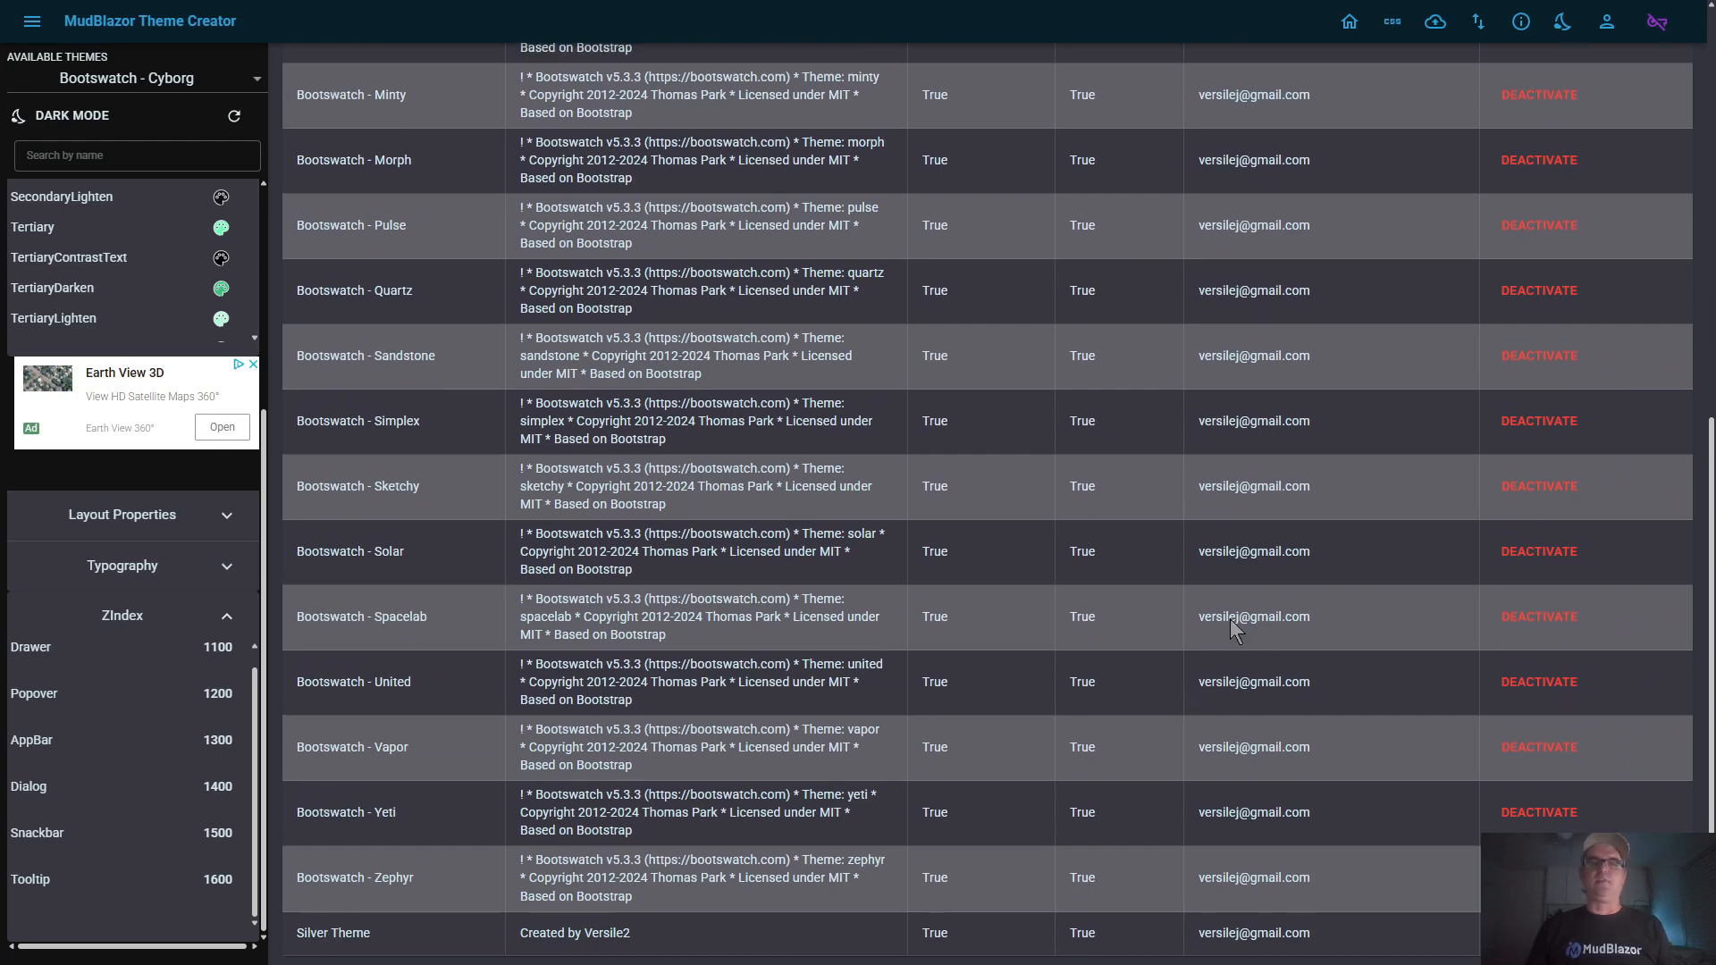
{"action": "scroll", "coordinate": [1230, 618], "scroll_direction": "up", "scroll_amount": 8}
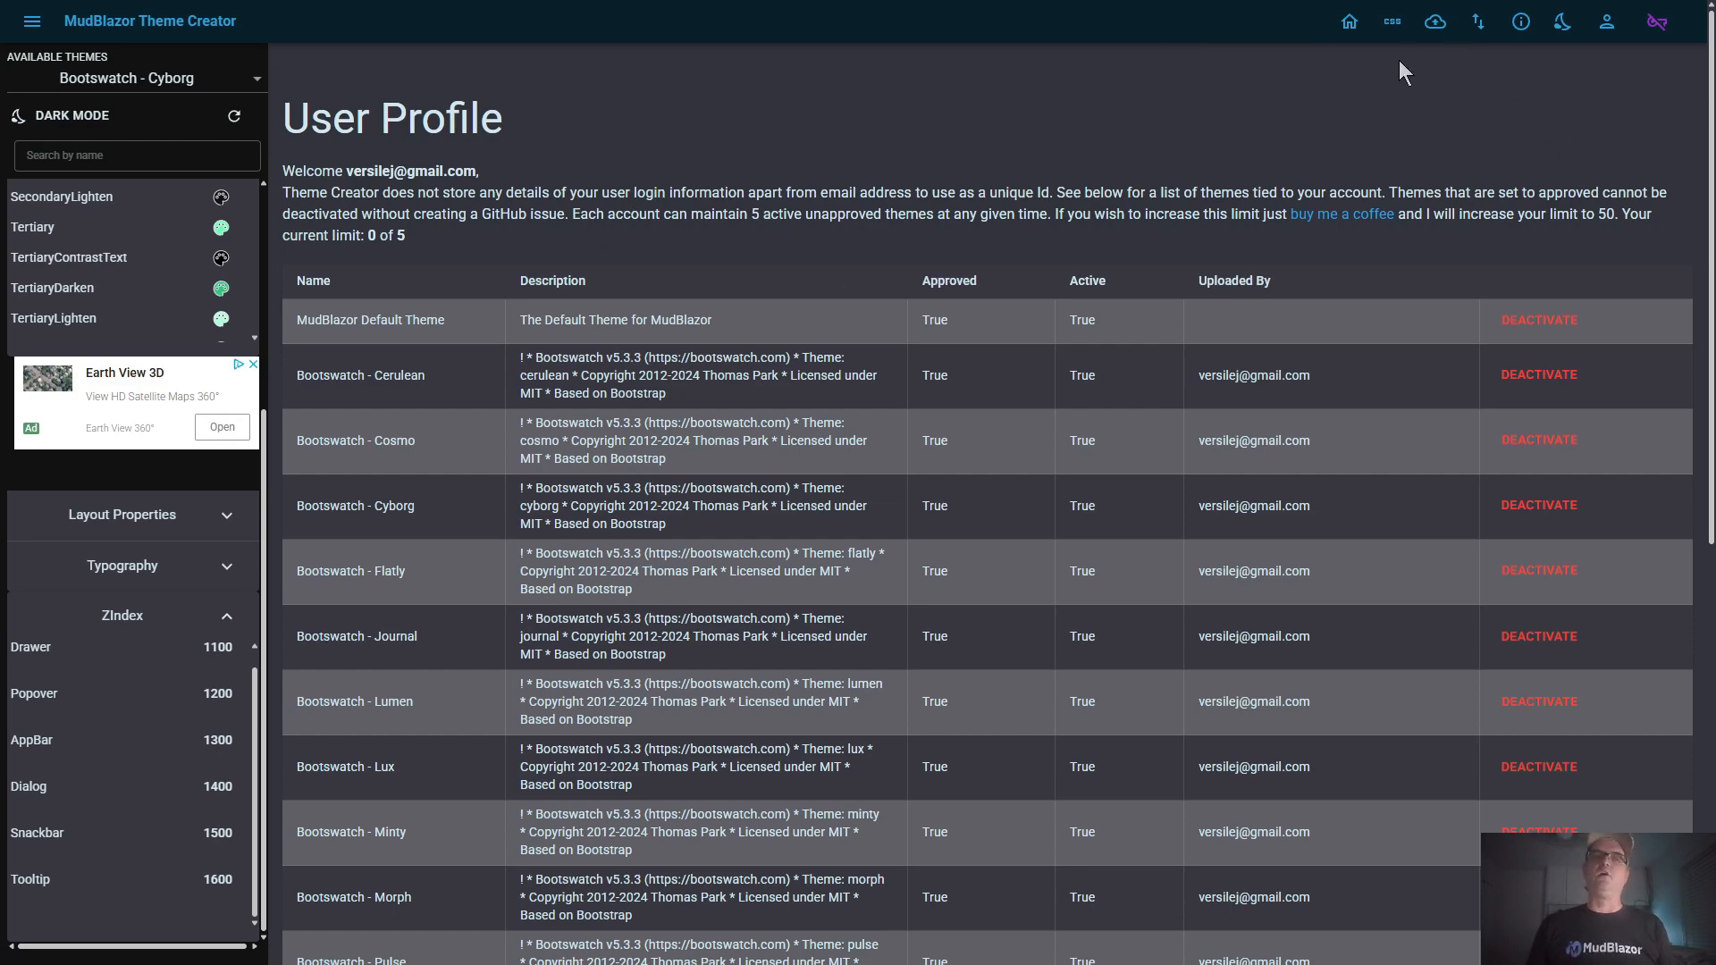
Load Silver Theme from the available themes and return to the home page with the component previews
{"action": "left_click", "coordinate": [163, 73]}
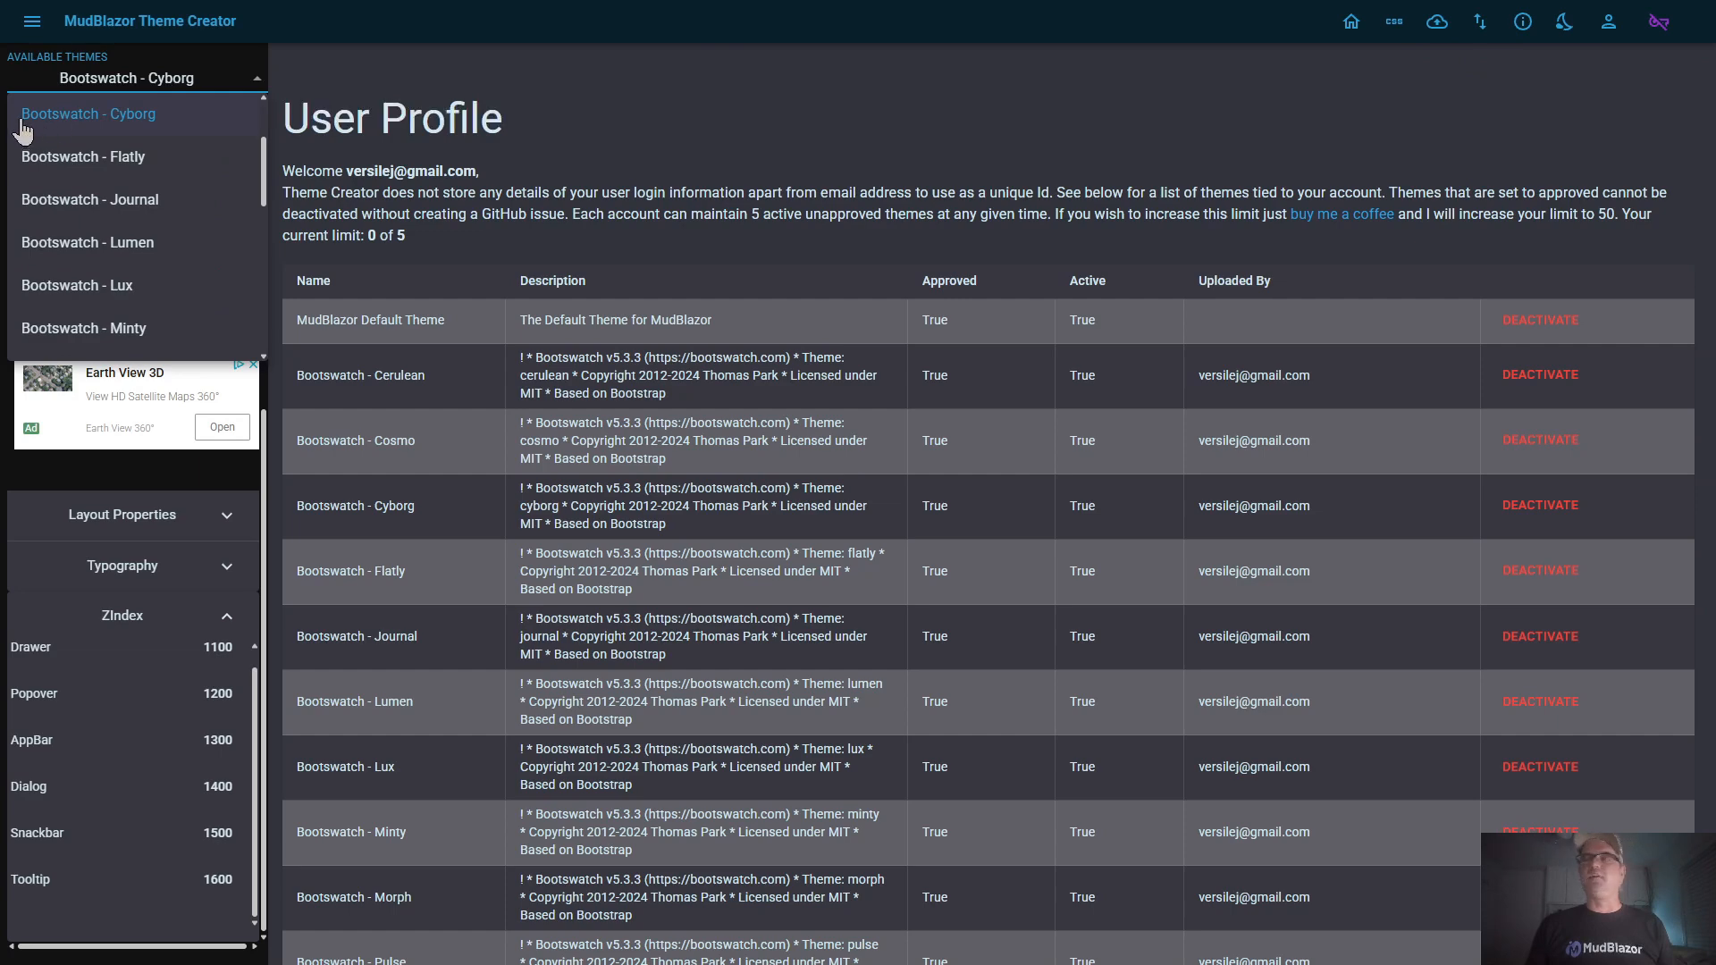
{"action": "scroll", "coordinate": [71, 295], "scroll_direction": "down", "scroll_amount": 5}
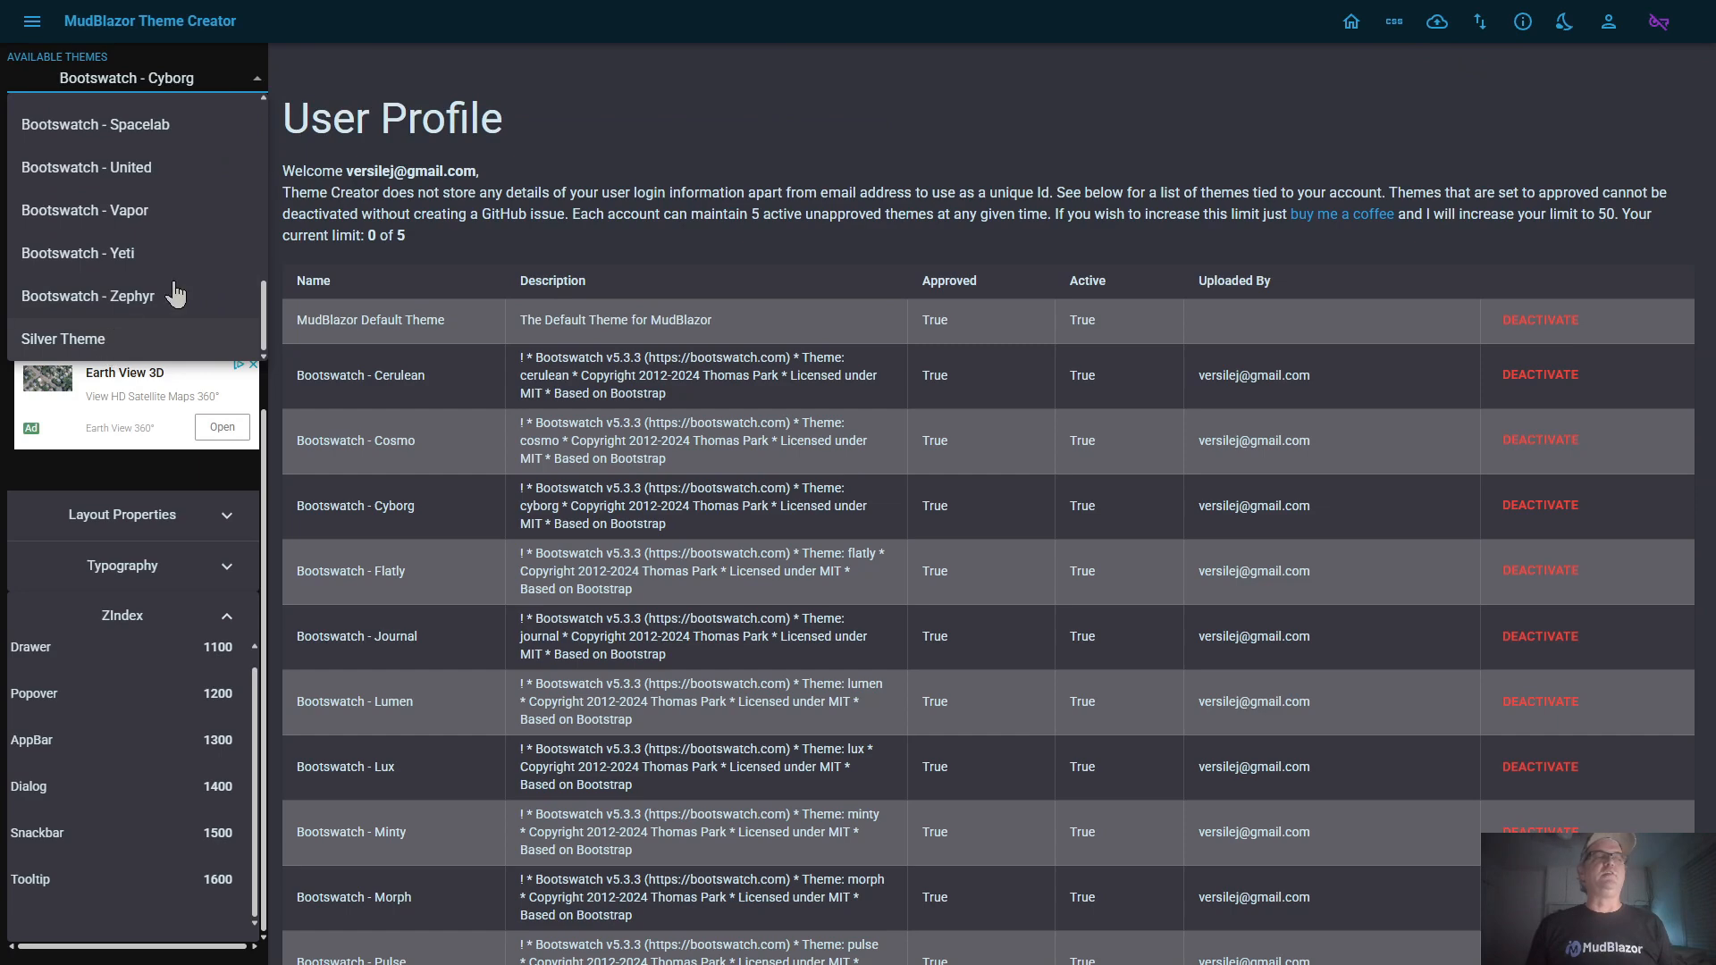
{"action": "left_click", "coordinate": [76, 342]}
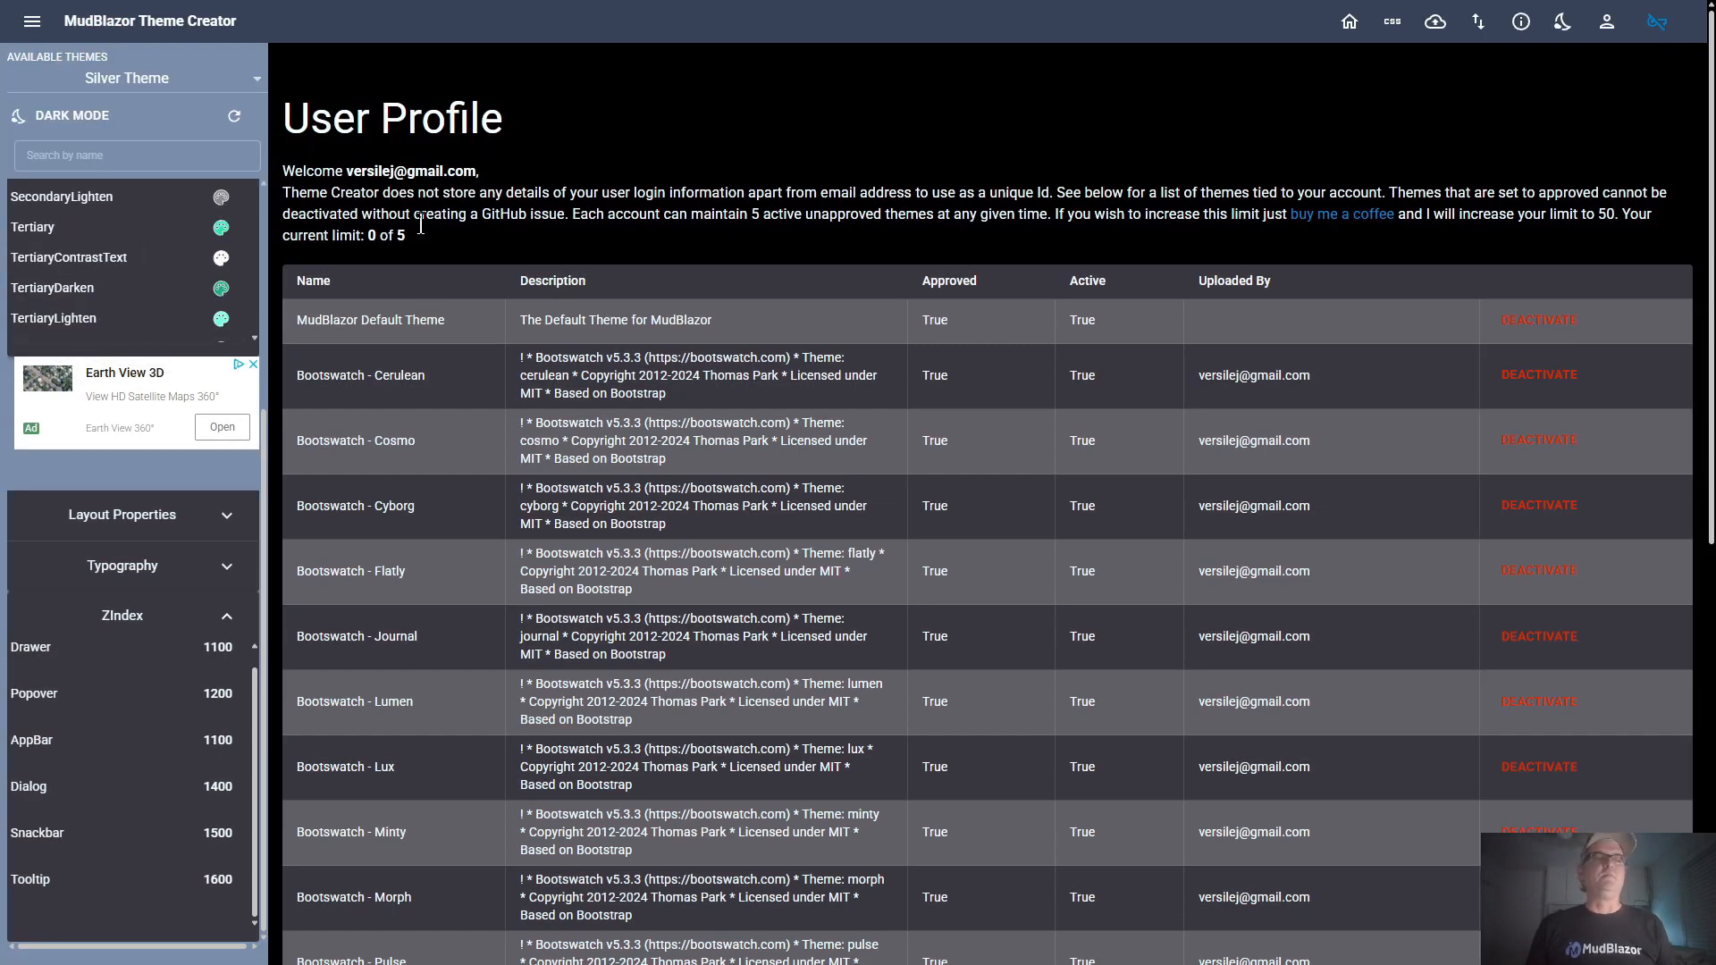
{"action": "left_click", "coordinate": [1349, 22]}
Compare Silver Theme's light and dark modes across the component previews, leaving the preview in light mode
{"action": "left_click", "coordinate": [87, 115]}
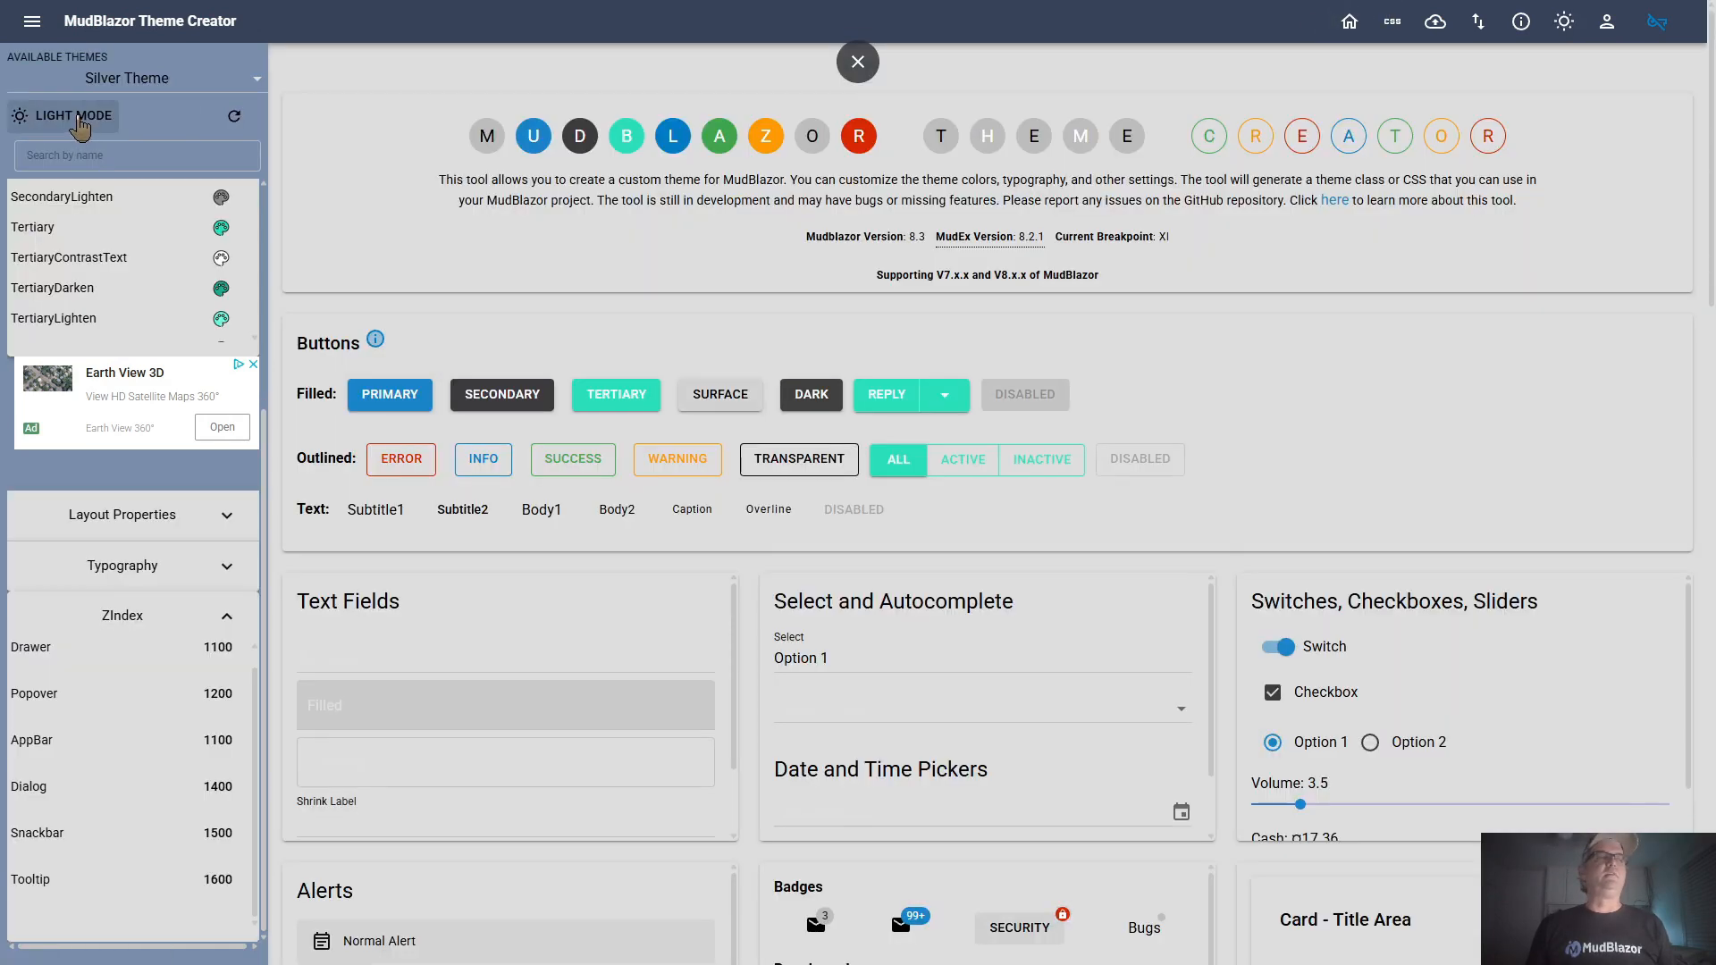
{"action": "scroll", "coordinate": [625, 366], "scroll_direction": "down", "scroll_amount": 7}
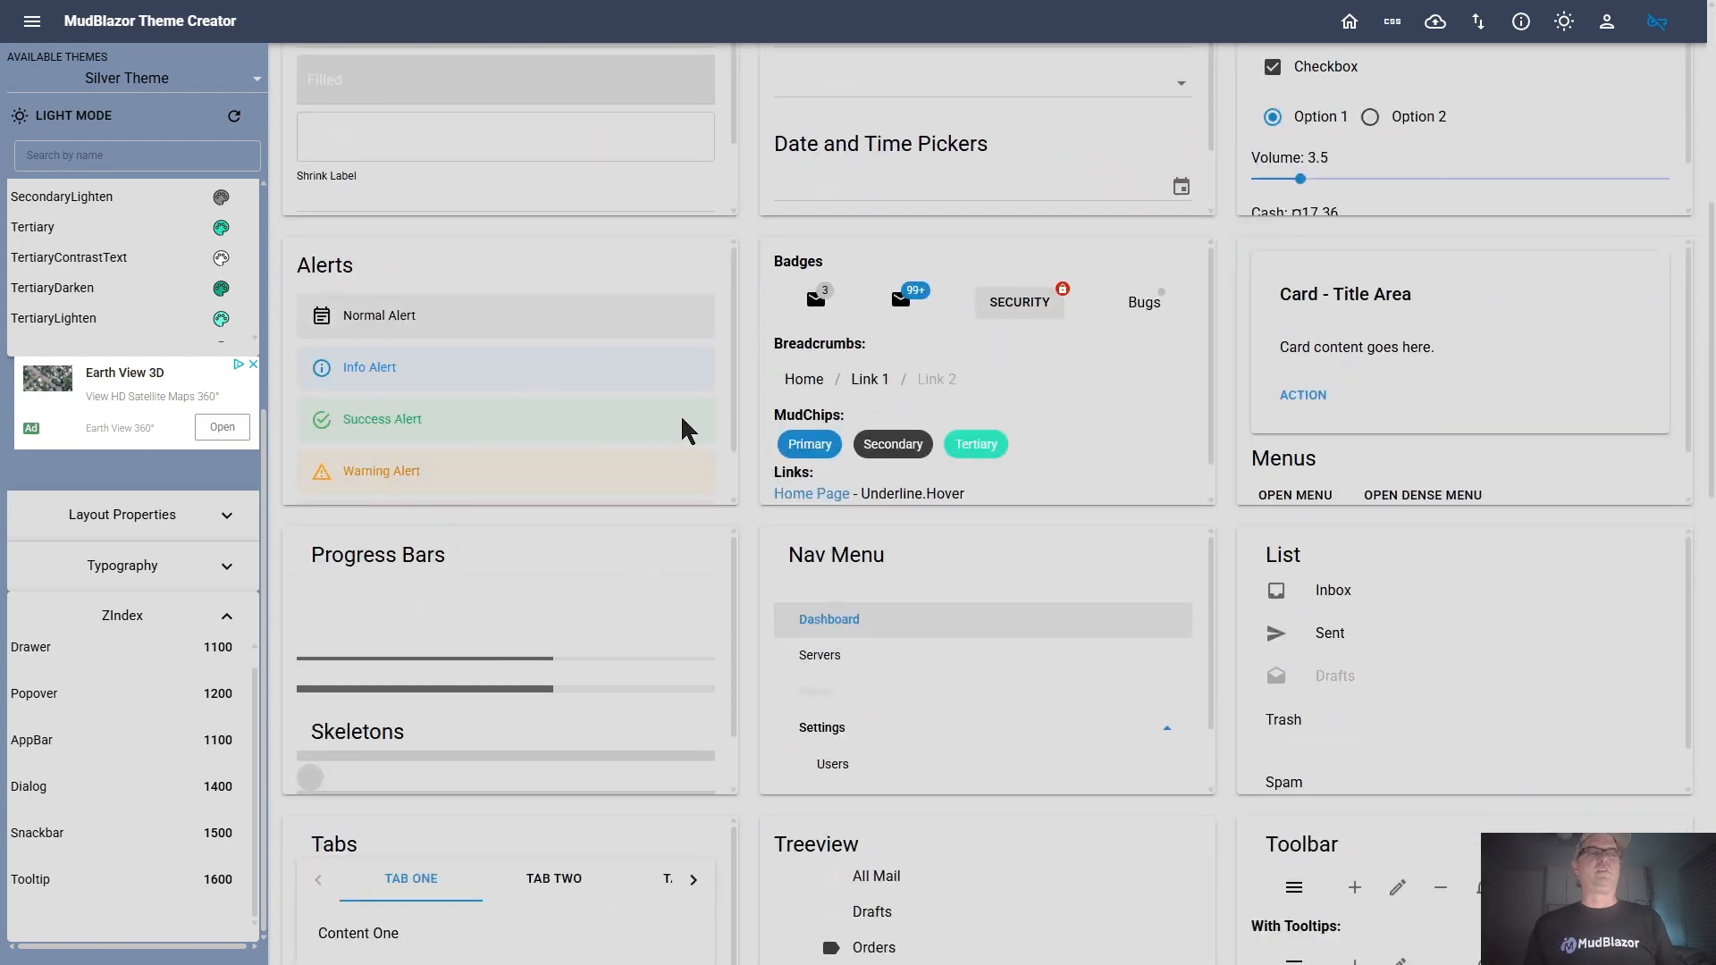
{"action": "scroll", "coordinate": [1153, 416], "scroll_direction": "up", "scroll_amount": 7}
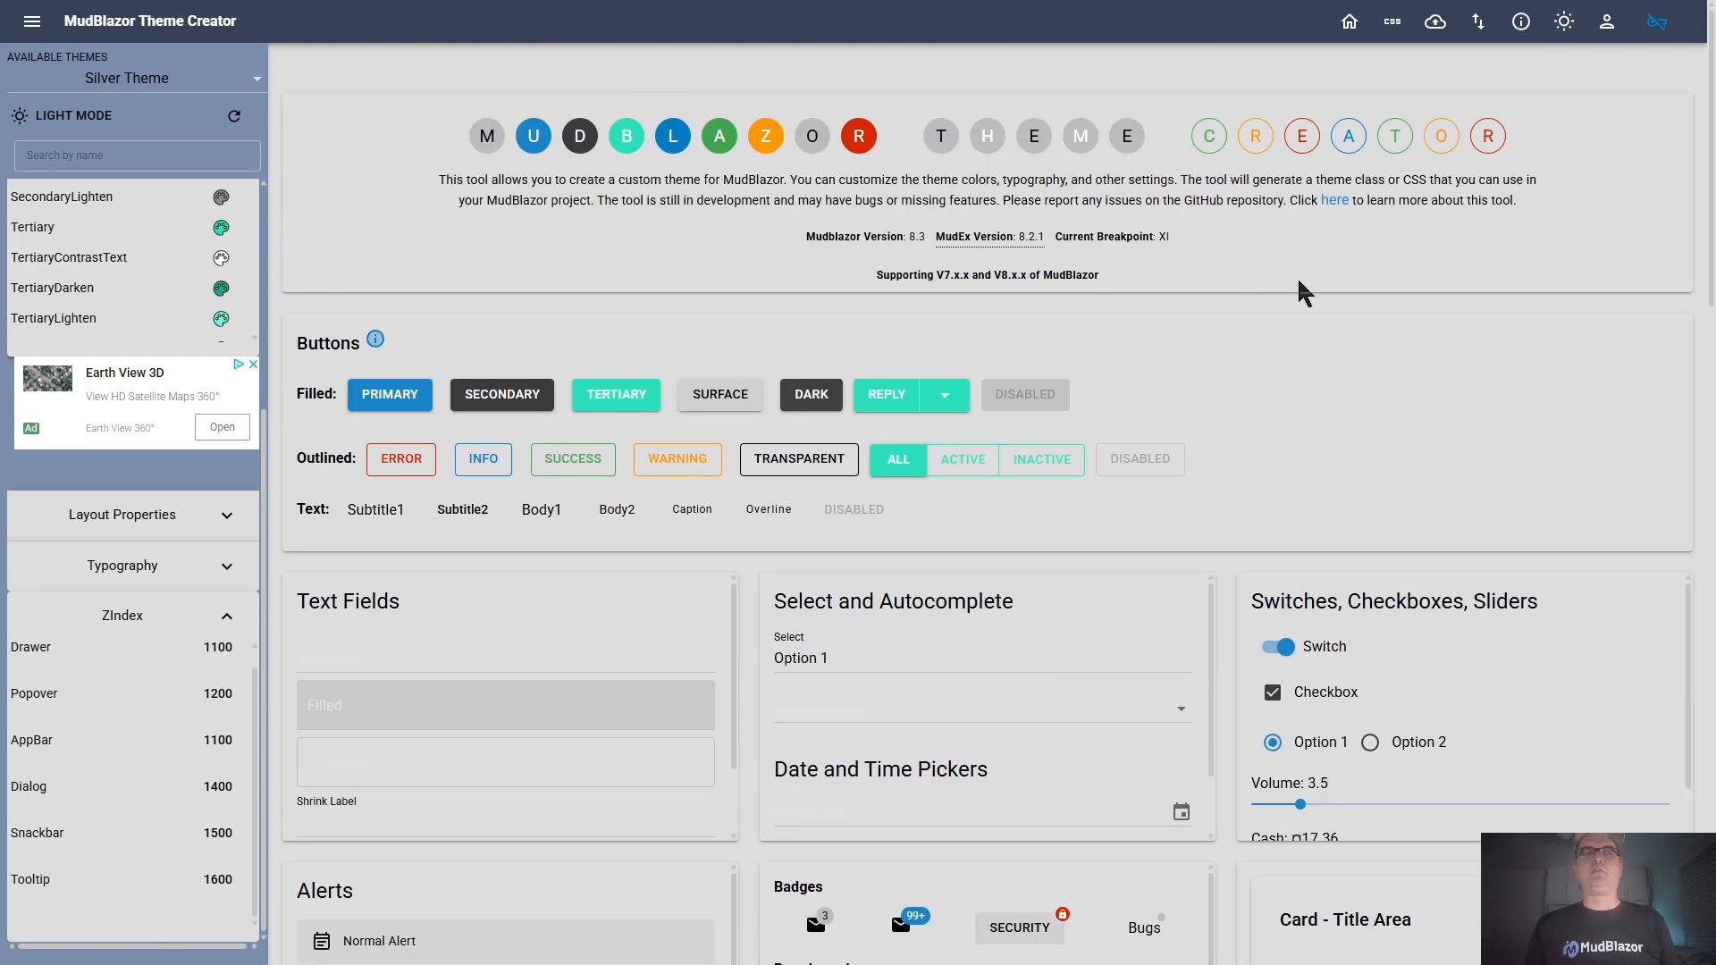
{"action": "left_click", "coordinate": [59, 117]}
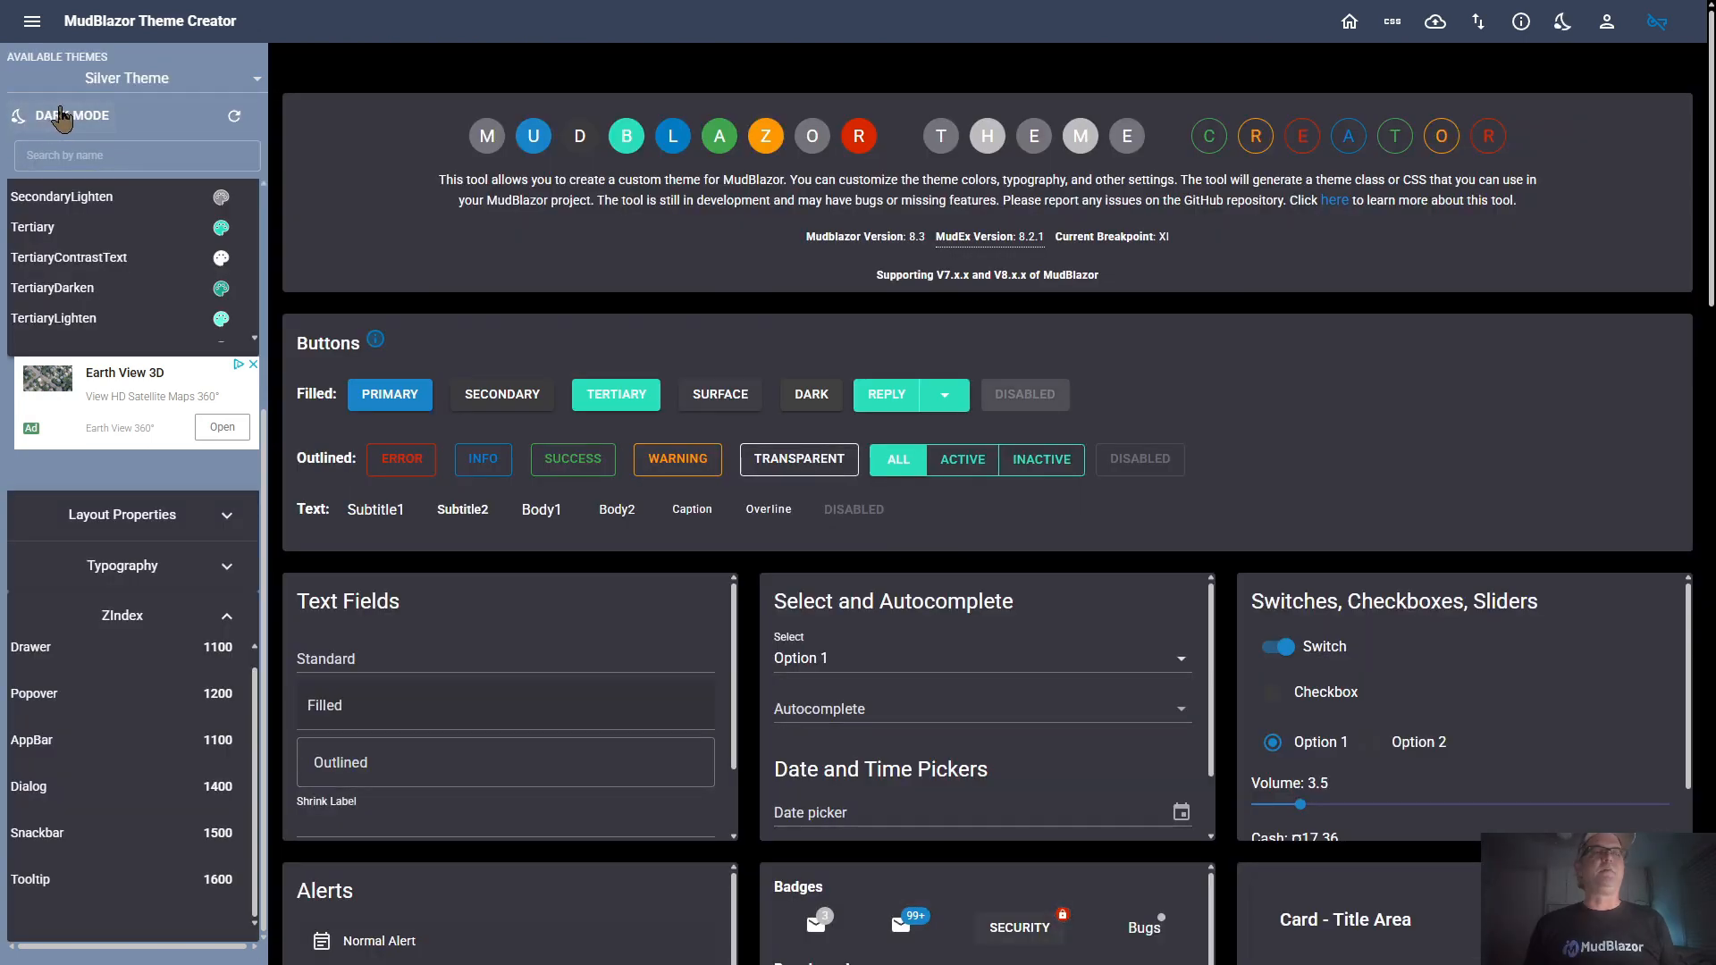
{"action": "left_click", "coordinate": [59, 117]}
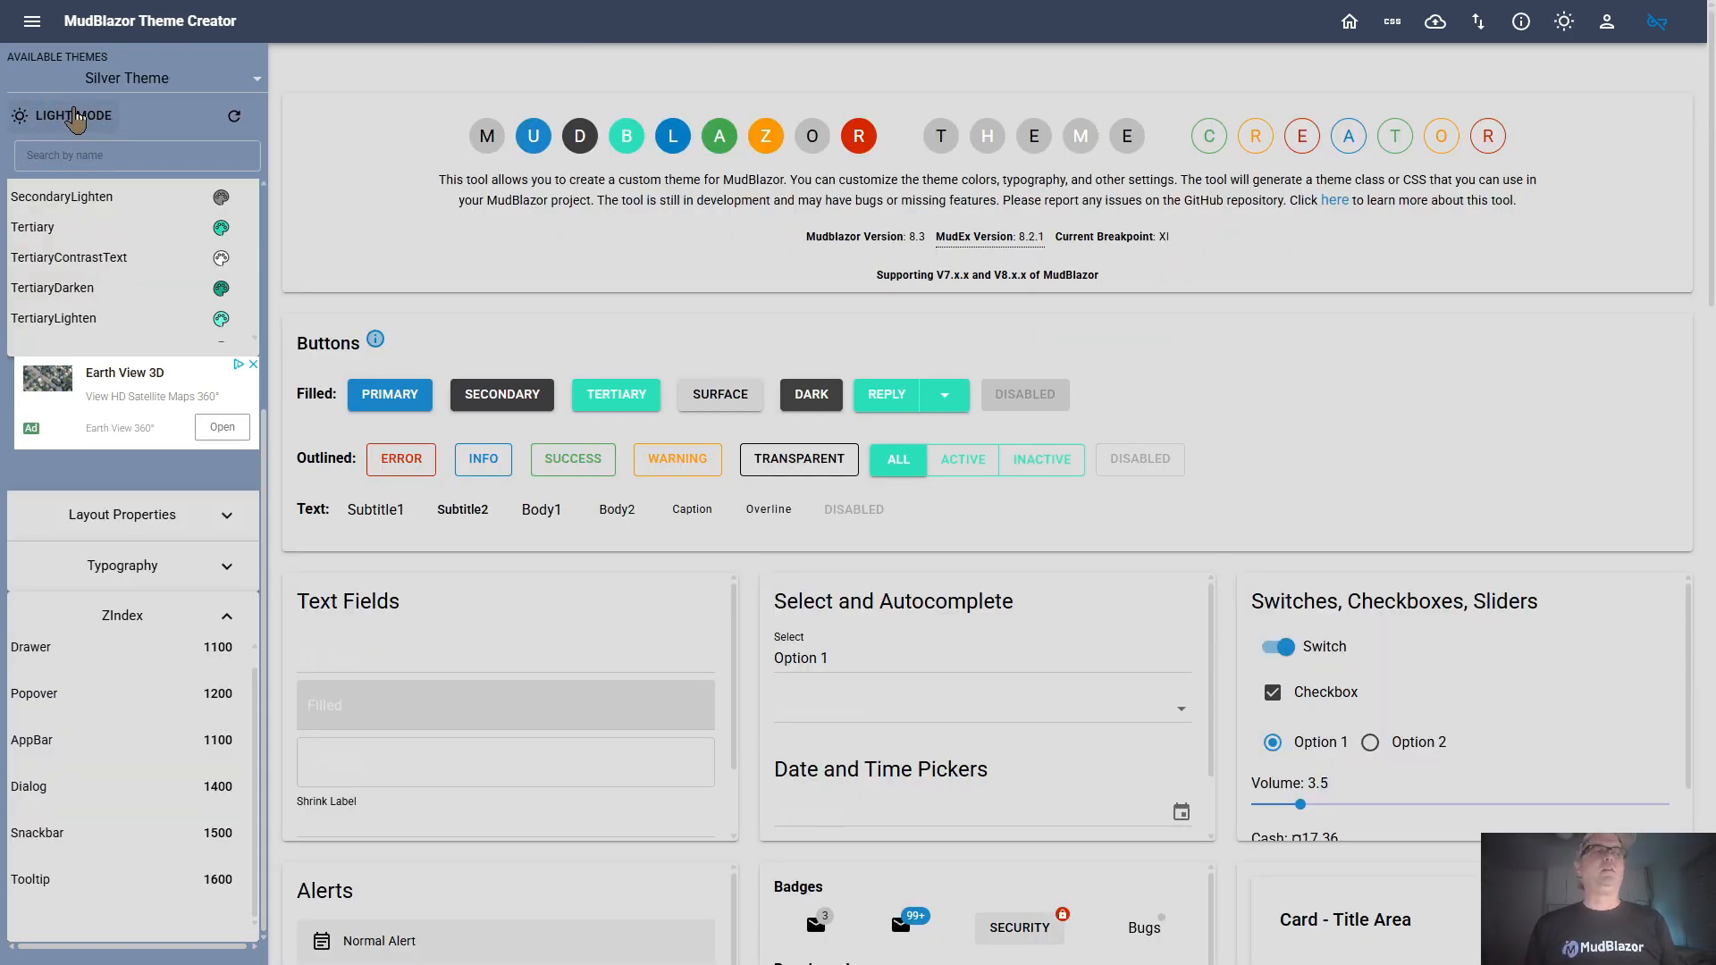
{"action": "left_click", "coordinate": [75, 118]}
{"action": "left_click", "coordinate": [73, 118]}
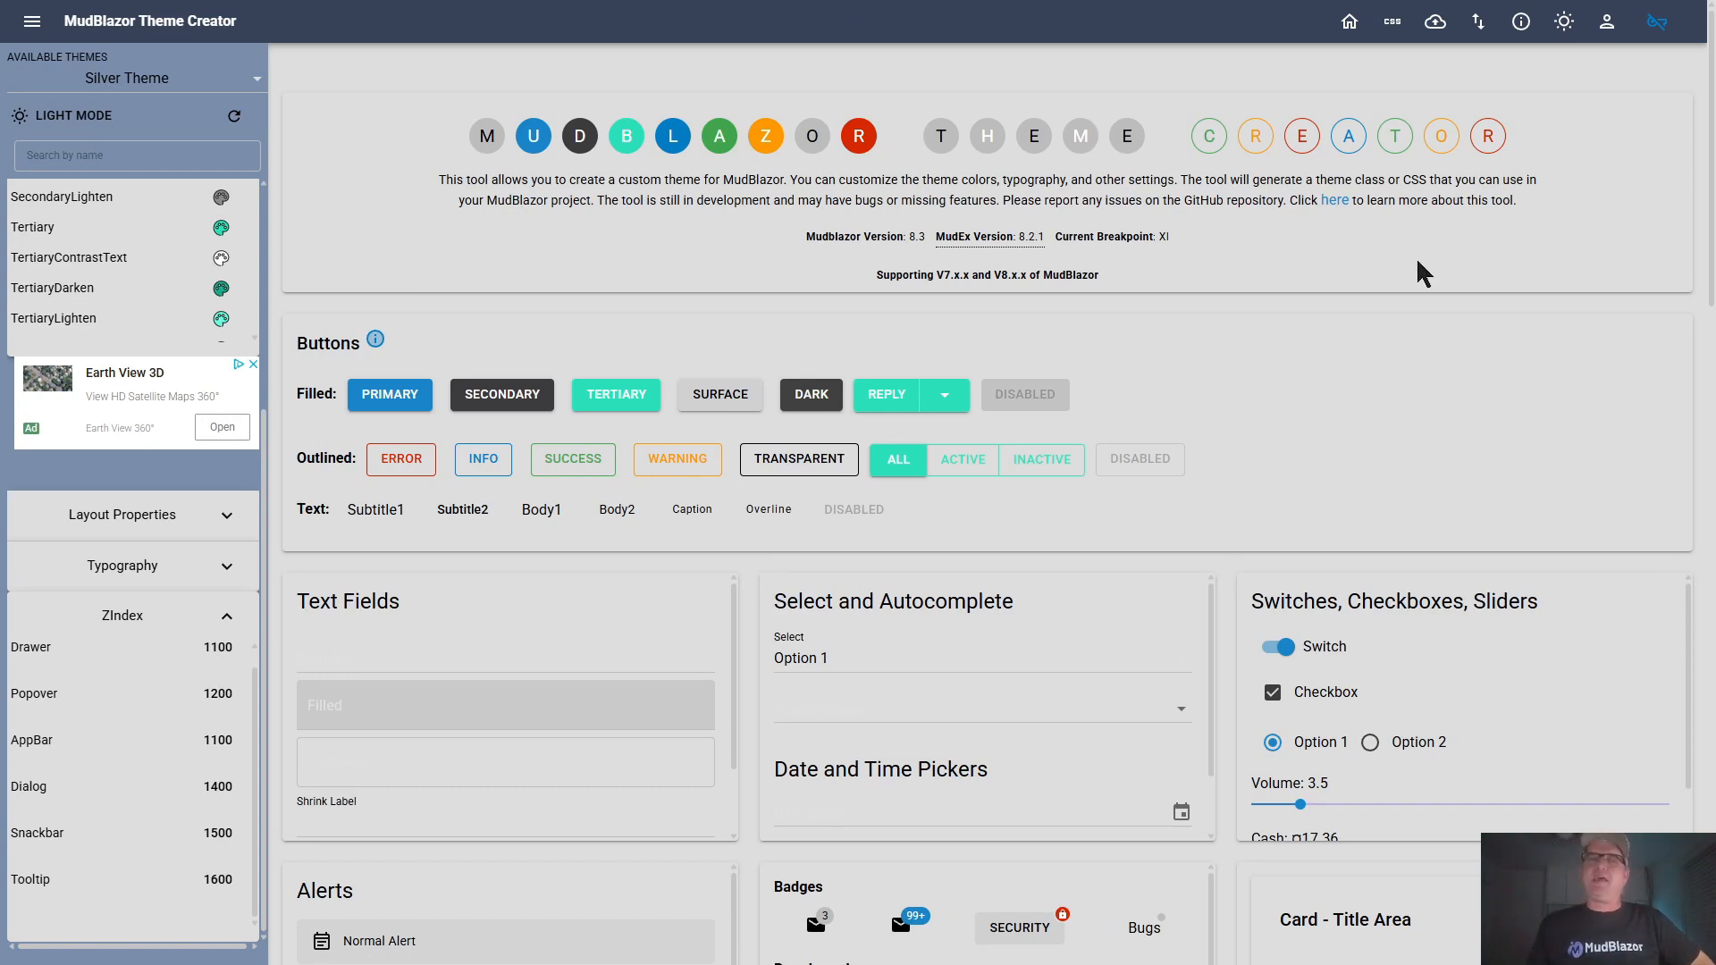
Open the Theme Input stage of the Save or Upload Theme page and examine the CSS or CS file upload and paste options
{"action": "left_click", "coordinate": [1435, 34]}
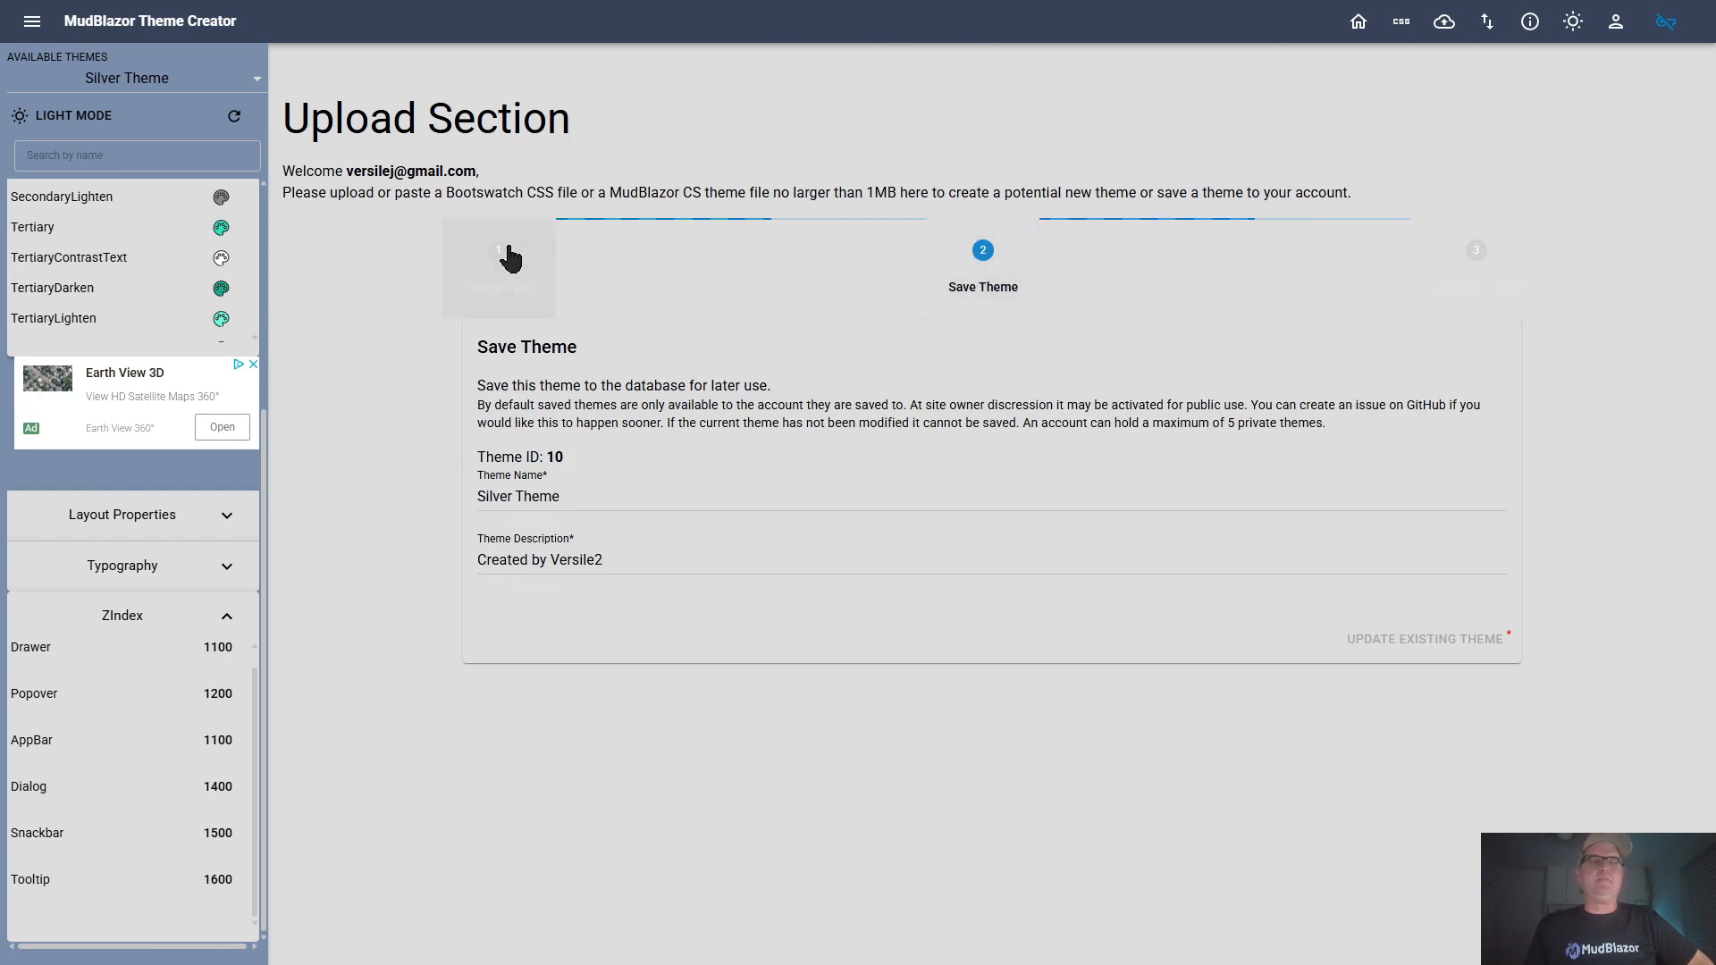
{"action": "left_click", "coordinate": [497, 259]}
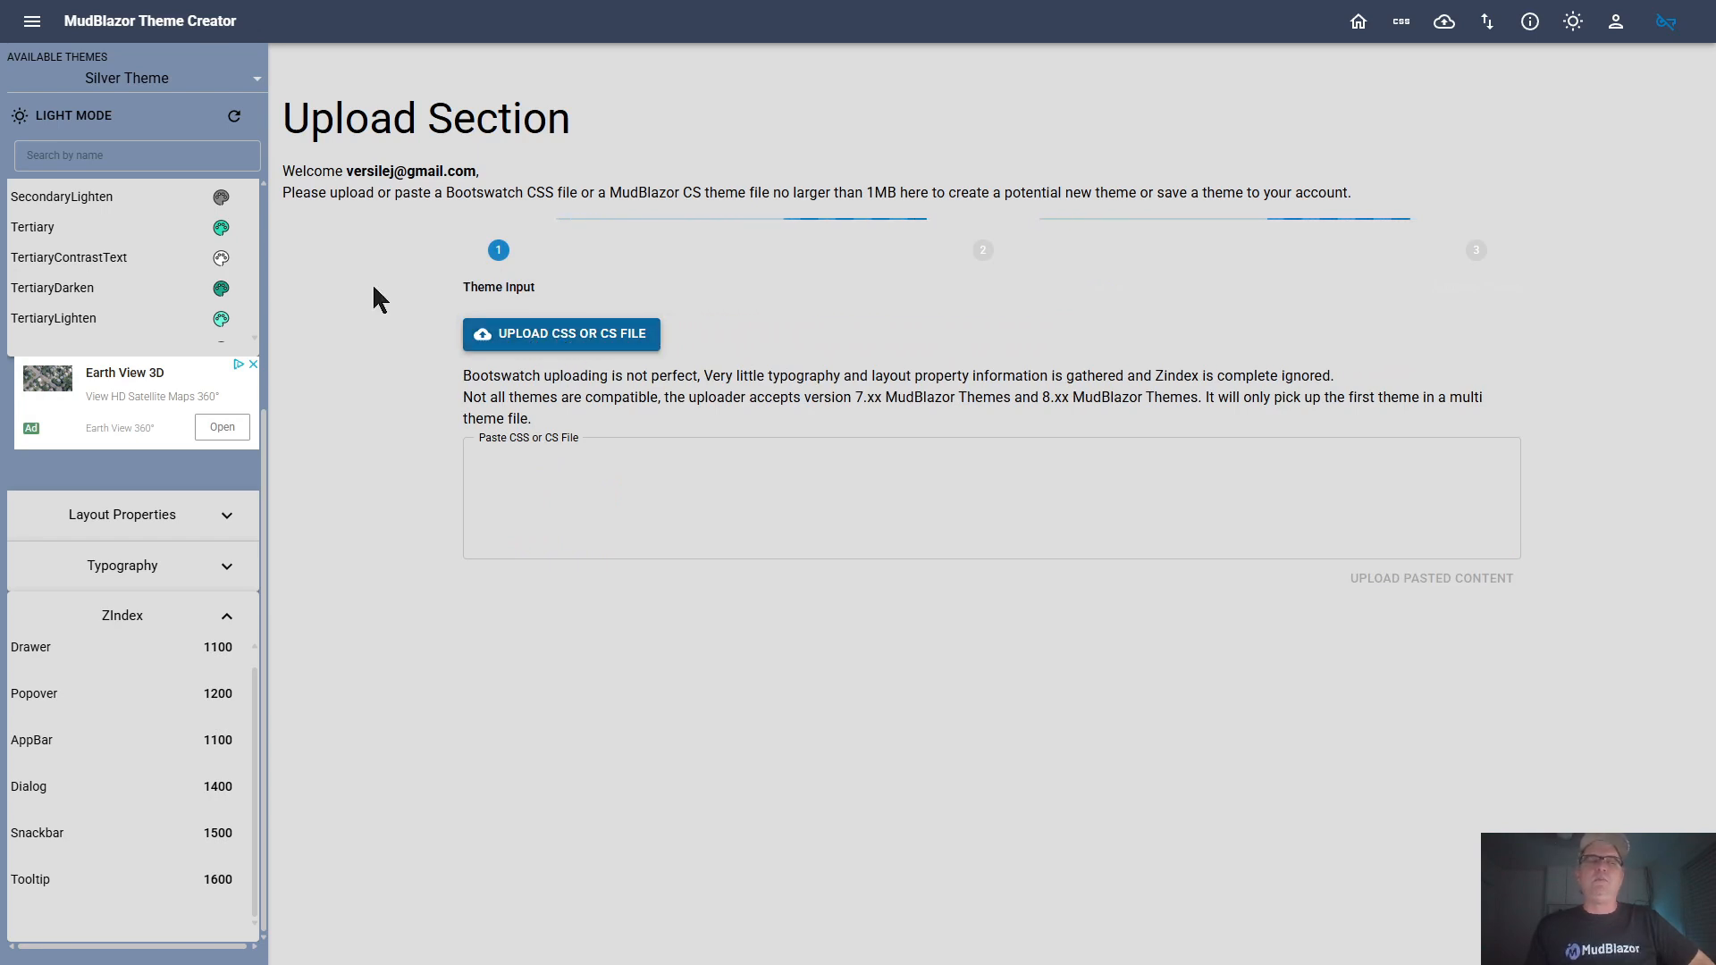
{"action": "left_click", "coordinate": [548, 483]}
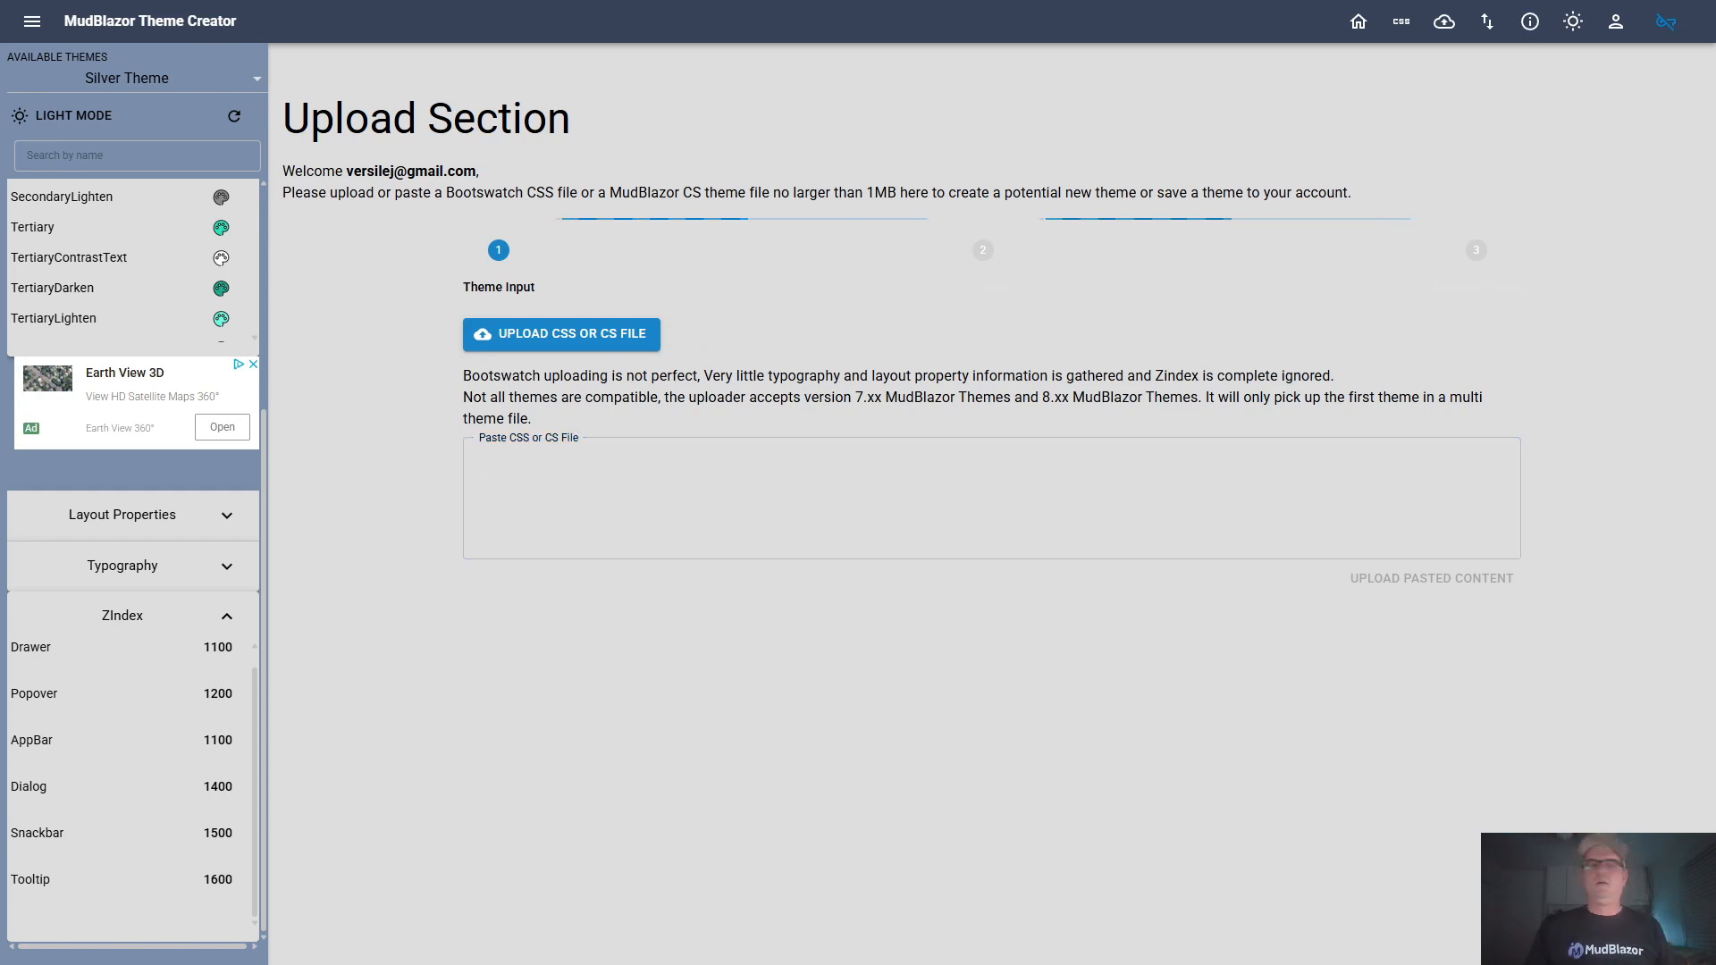
{"action": "left_click", "coordinate": [573, 351]}
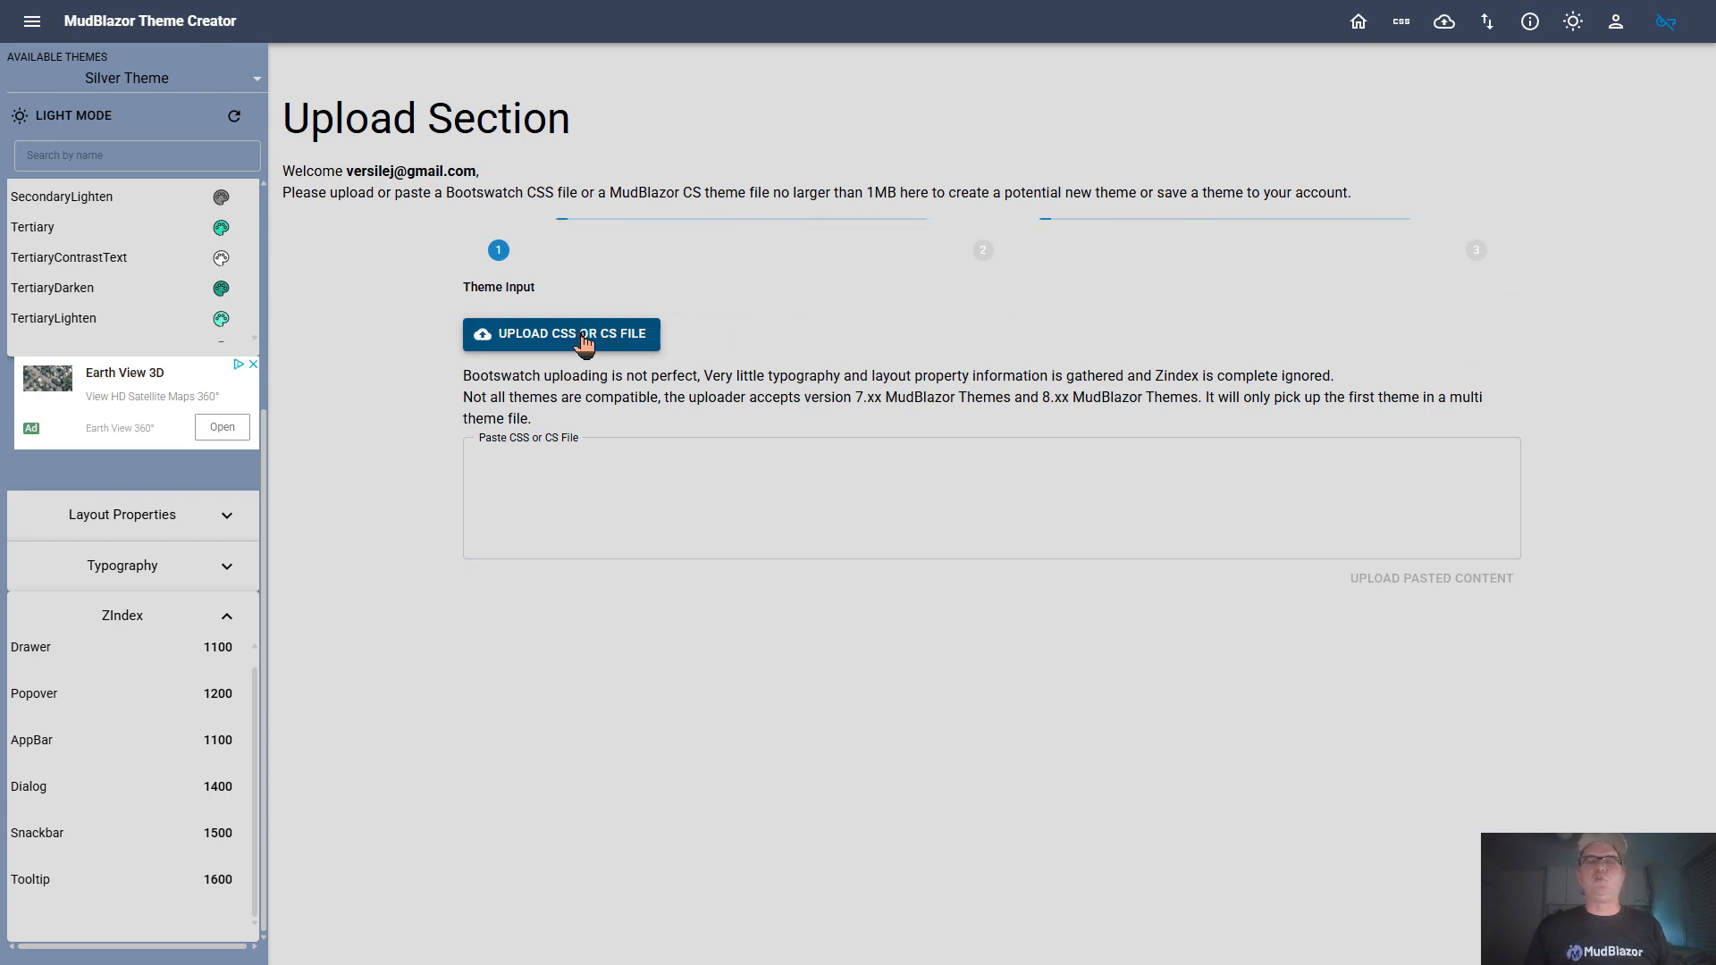
Upload the Quartz CSS file from the Themes folder in Downloads as the theme input
{"action": "left_click", "coordinate": [587, 343]}
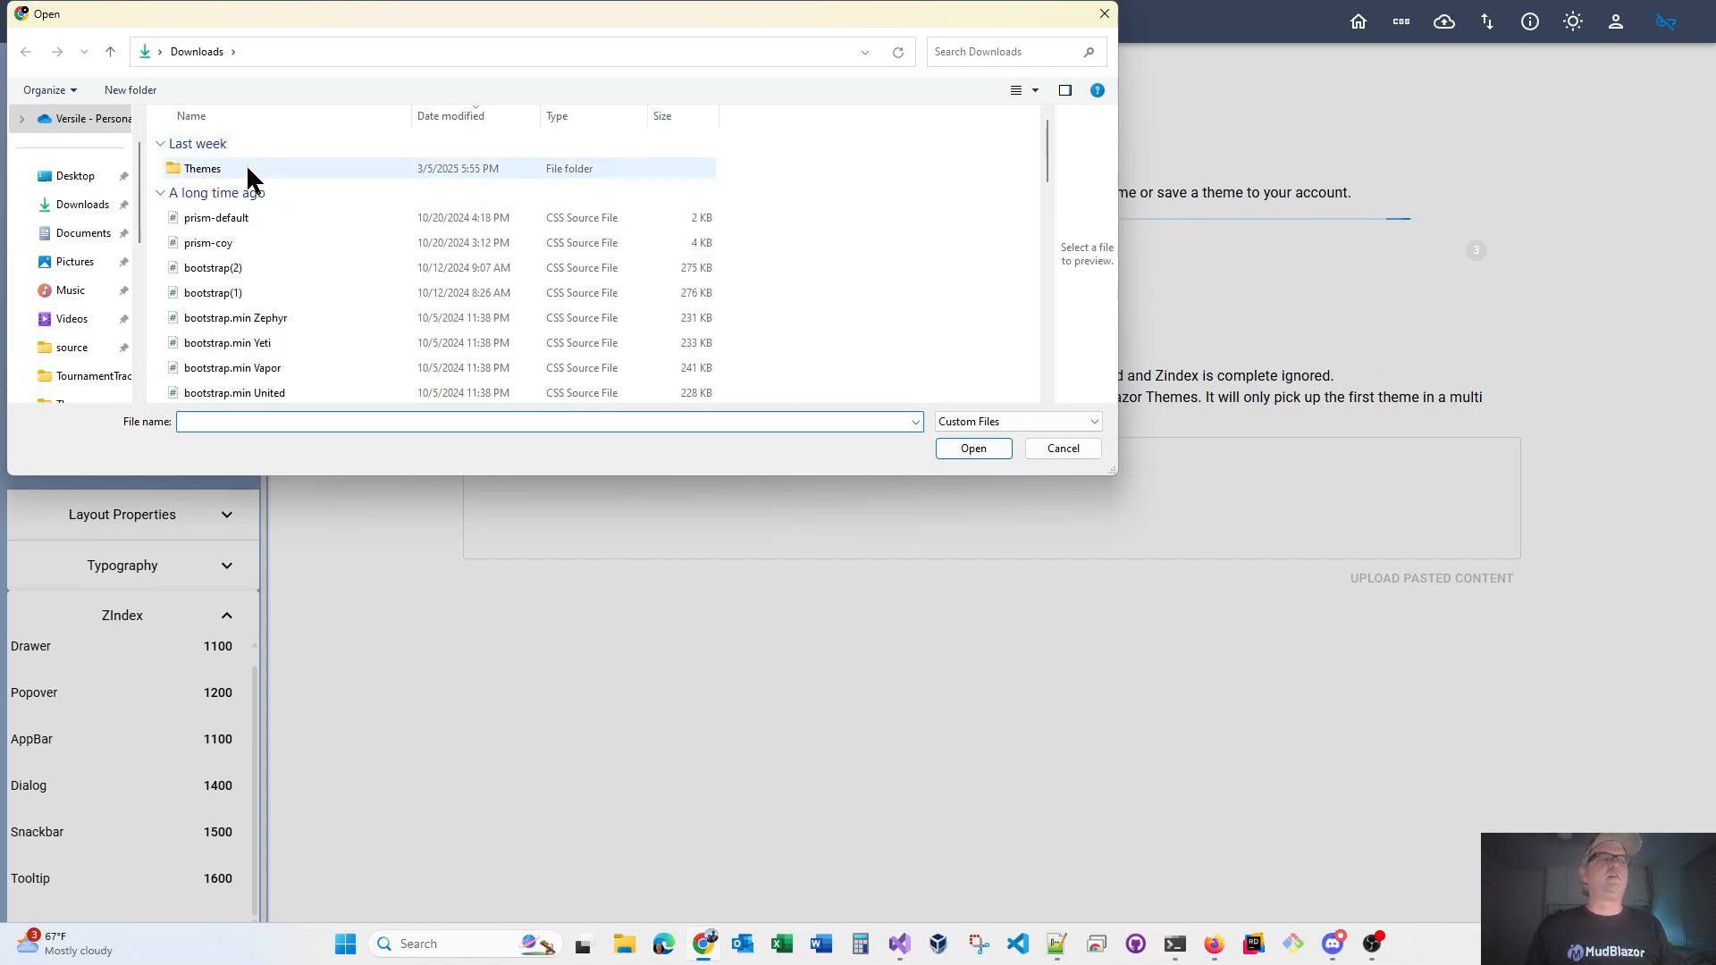
{"action": "double_click", "coordinate": [266, 168]}
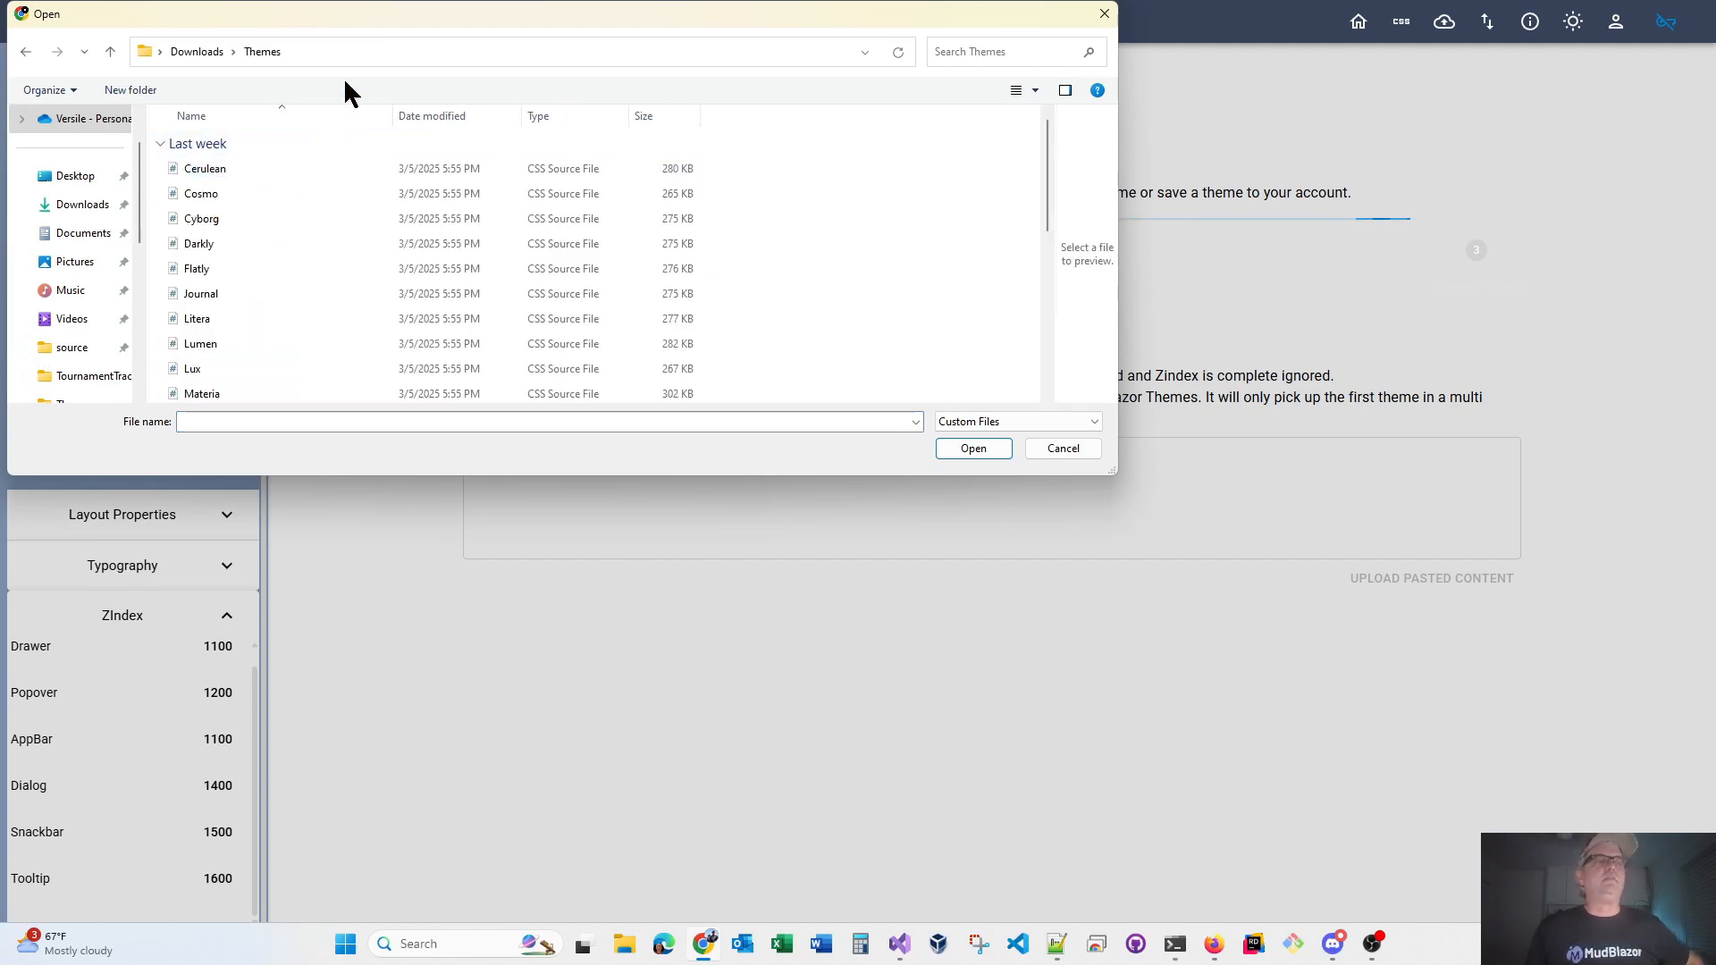
{"action": "left_click_drag", "start_coordinate": [446, 18], "coordinate": [707, 148]}
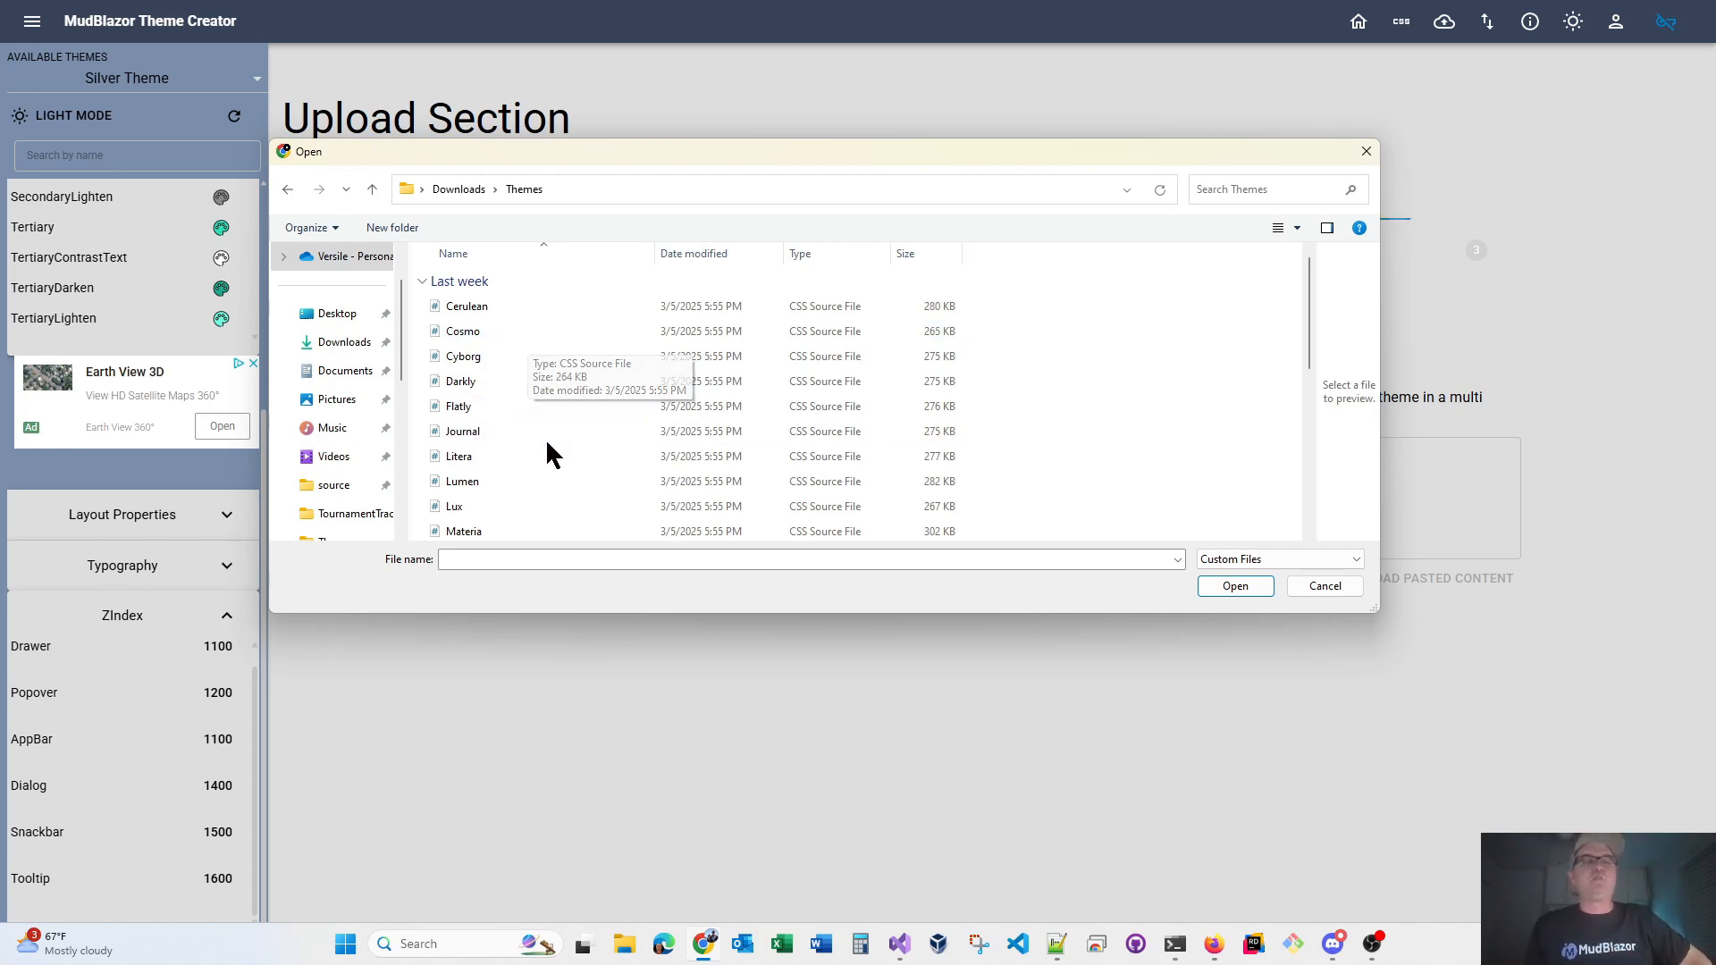
{"action": "scroll", "coordinate": [547, 474], "scroll_direction": "down", "scroll_amount": 5}
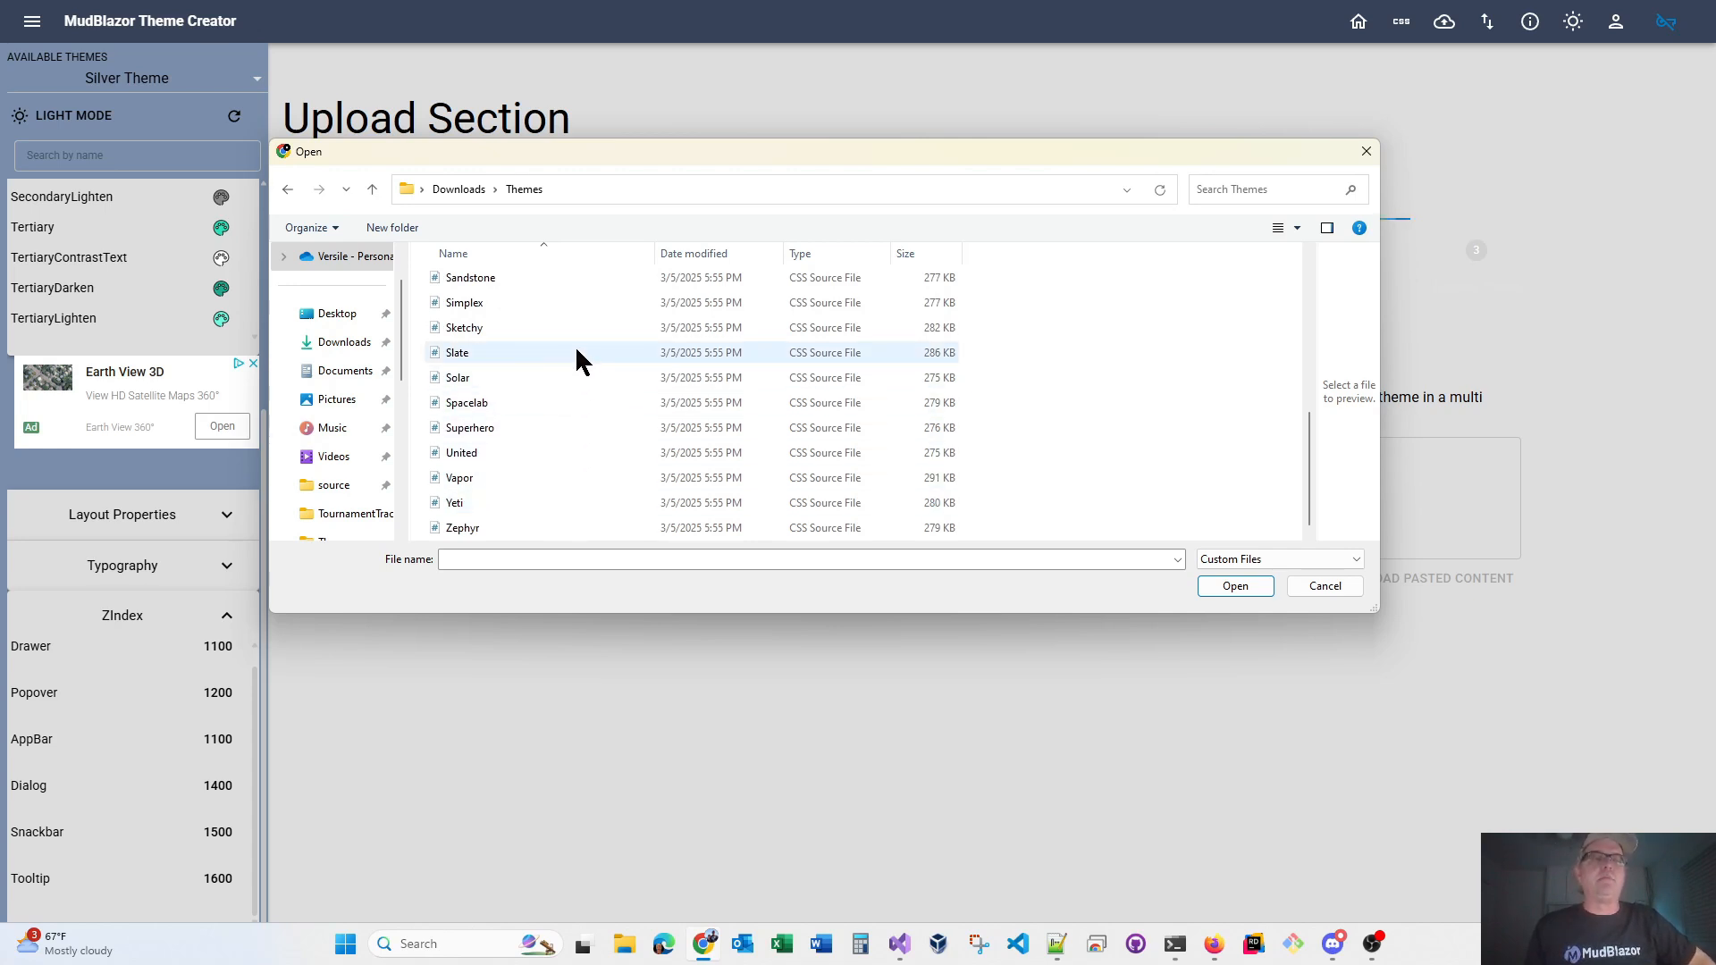
{"action": "scroll", "coordinate": [570, 344], "scroll_direction": "up", "scroll_amount": 2}
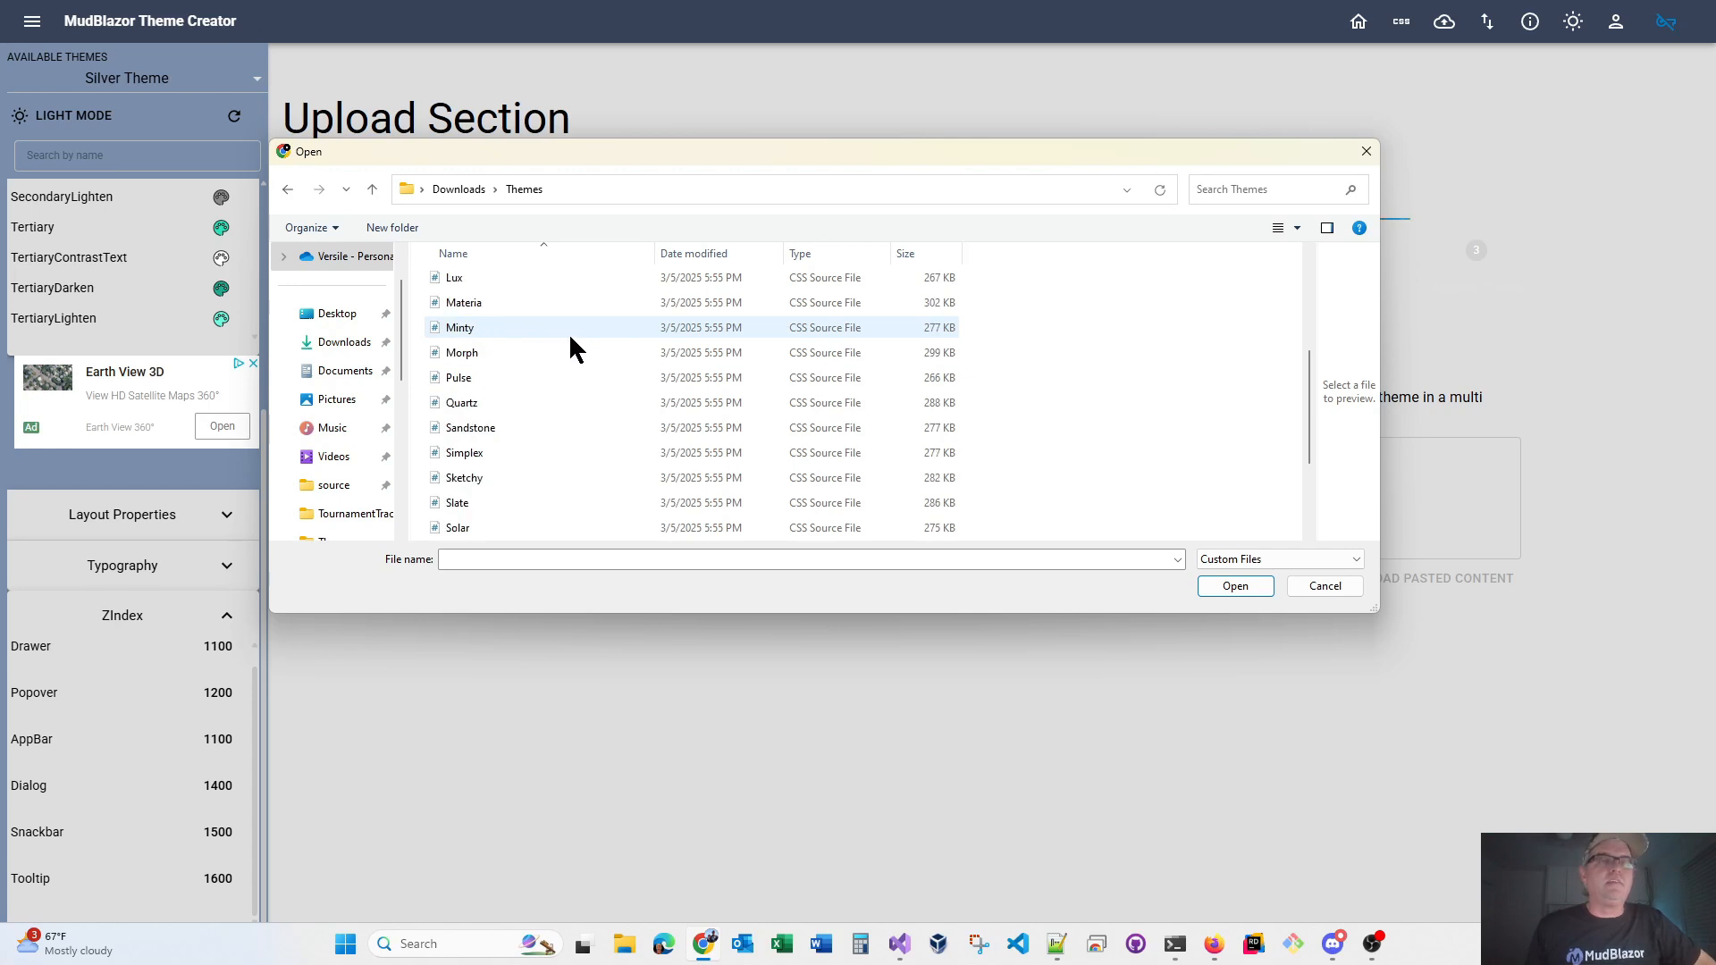
{"action": "left_click", "coordinate": [550, 402]}
{"action": "left_click", "coordinate": [550, 402]}
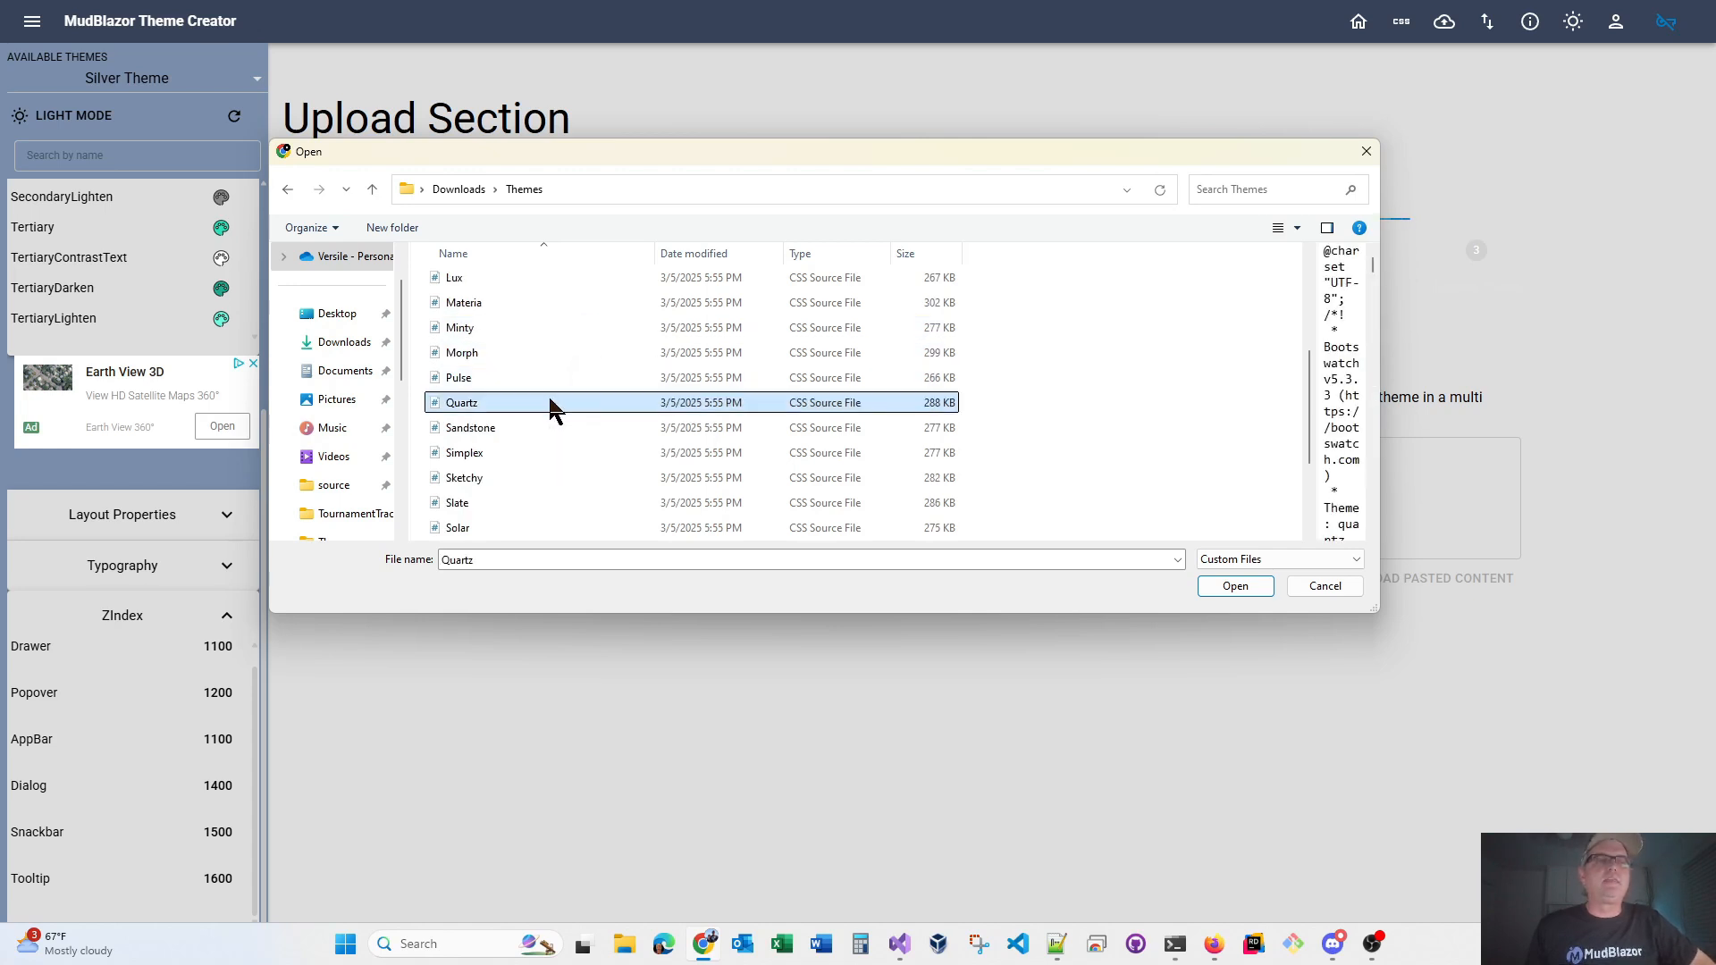
{"action": "left_click", "coordinate": [1245, 586]}
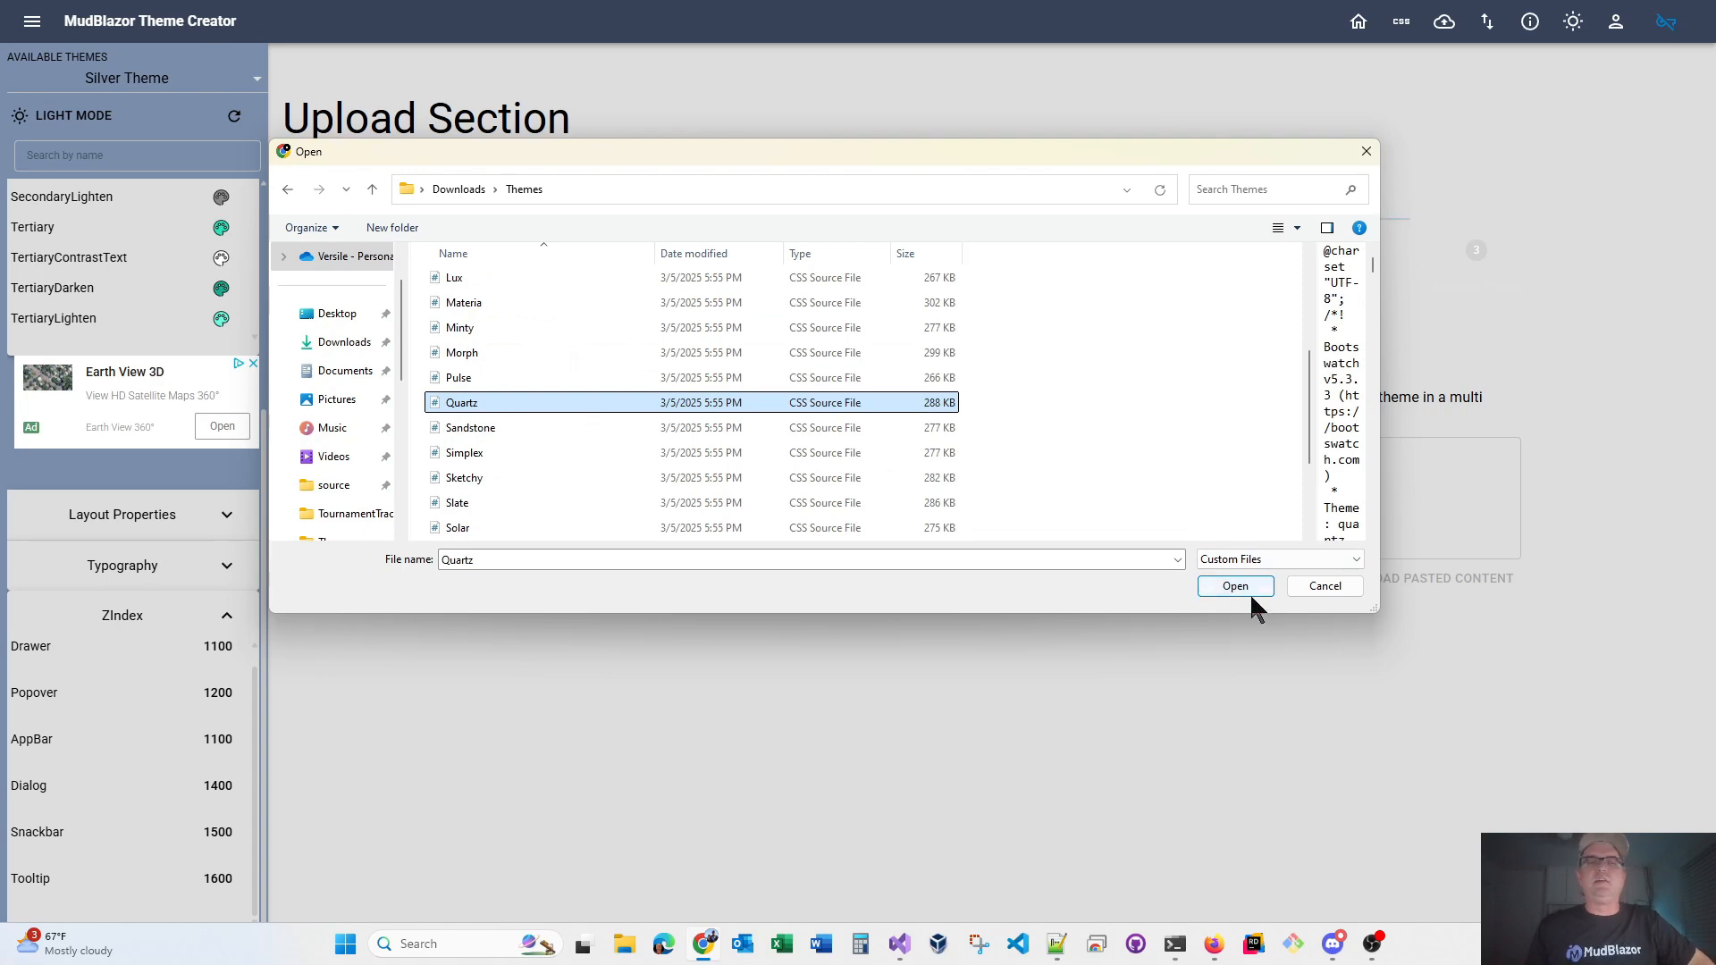
{"action": "left_click", "coordinate": [1229, 592]}
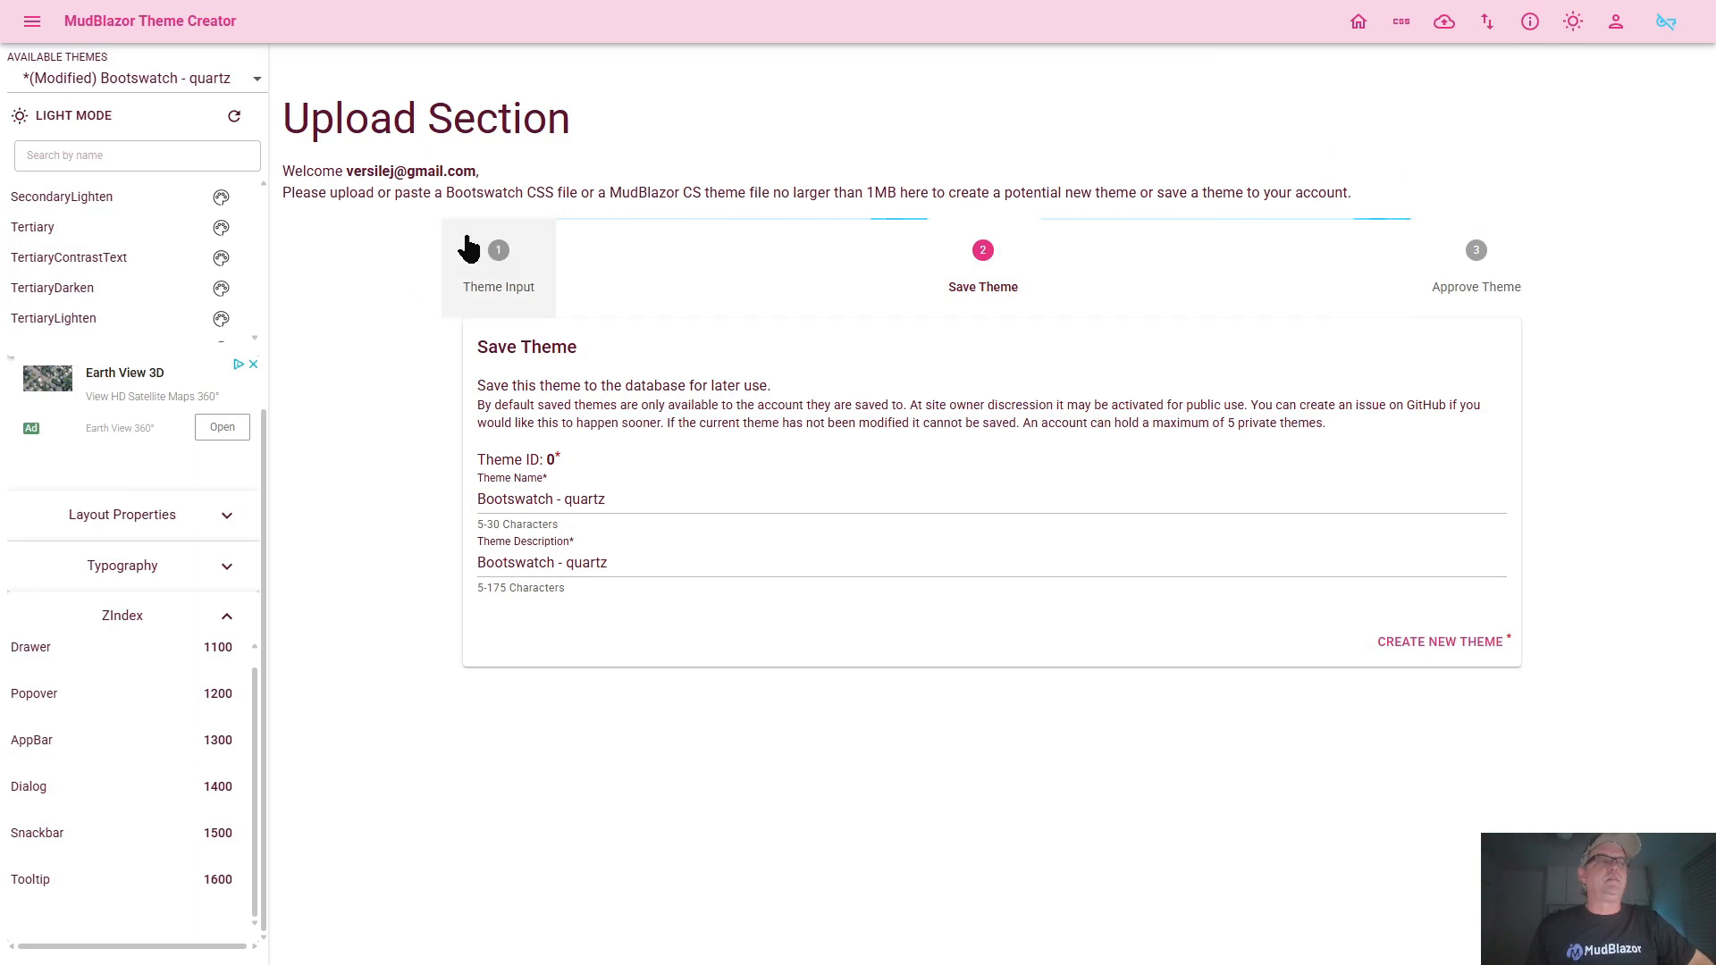
Return to the home page with the component previews and load Bootswatch - Quartz from the available themes
{"action": "left_click", "coordinate": [1358, 27]}
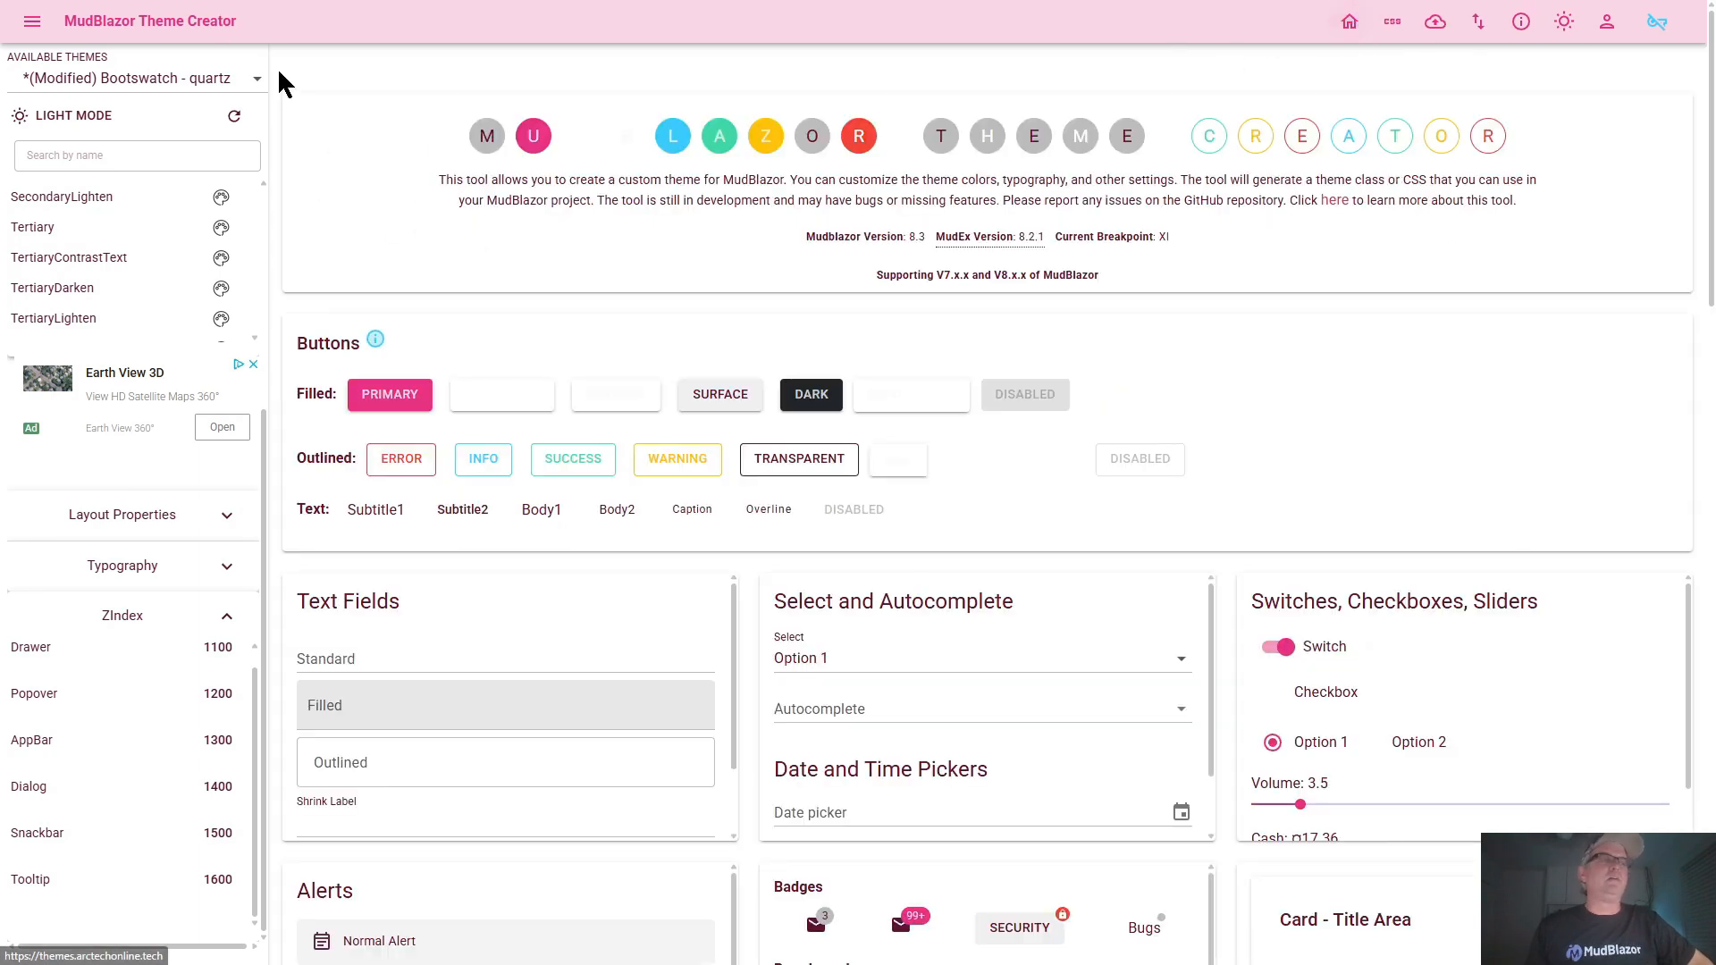
{"action": "left_click", "coordinate": [256, 80]}
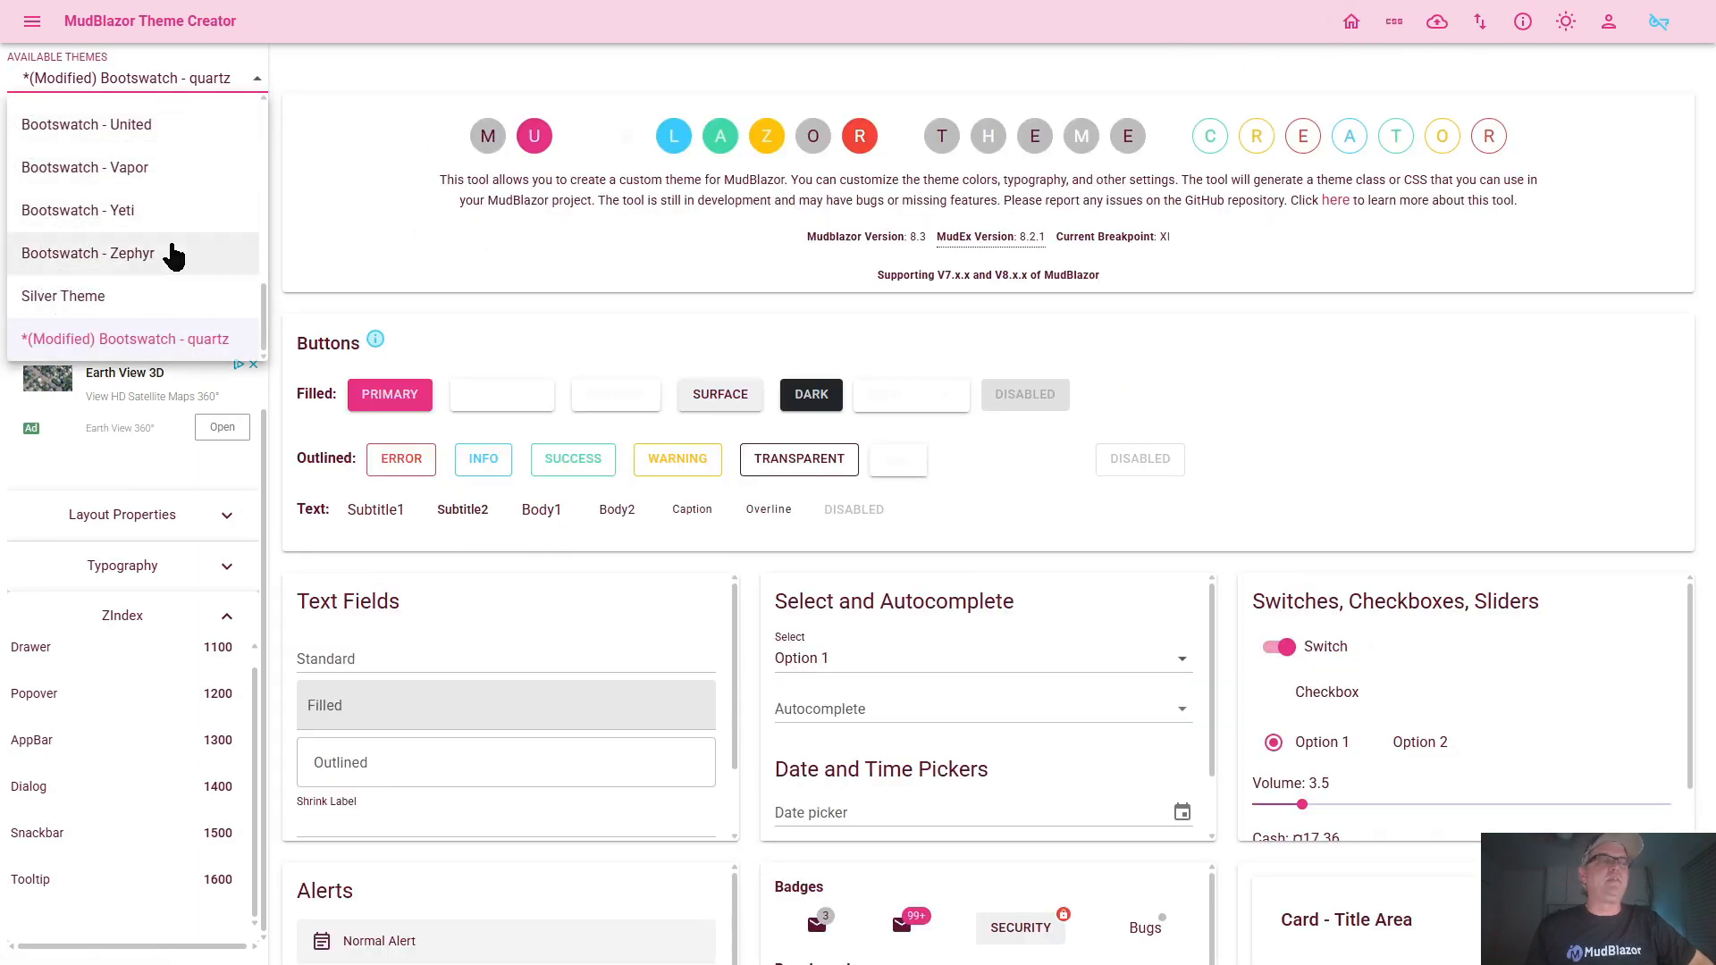
{"action": "scroll", "coordinate": [170, 250], "scroll_direction": "up", "scroll_amount": 5}
{"action": "scroll", "coordinate": [172, 243], "scroll_direction": "up", "scroll_amount": 2}
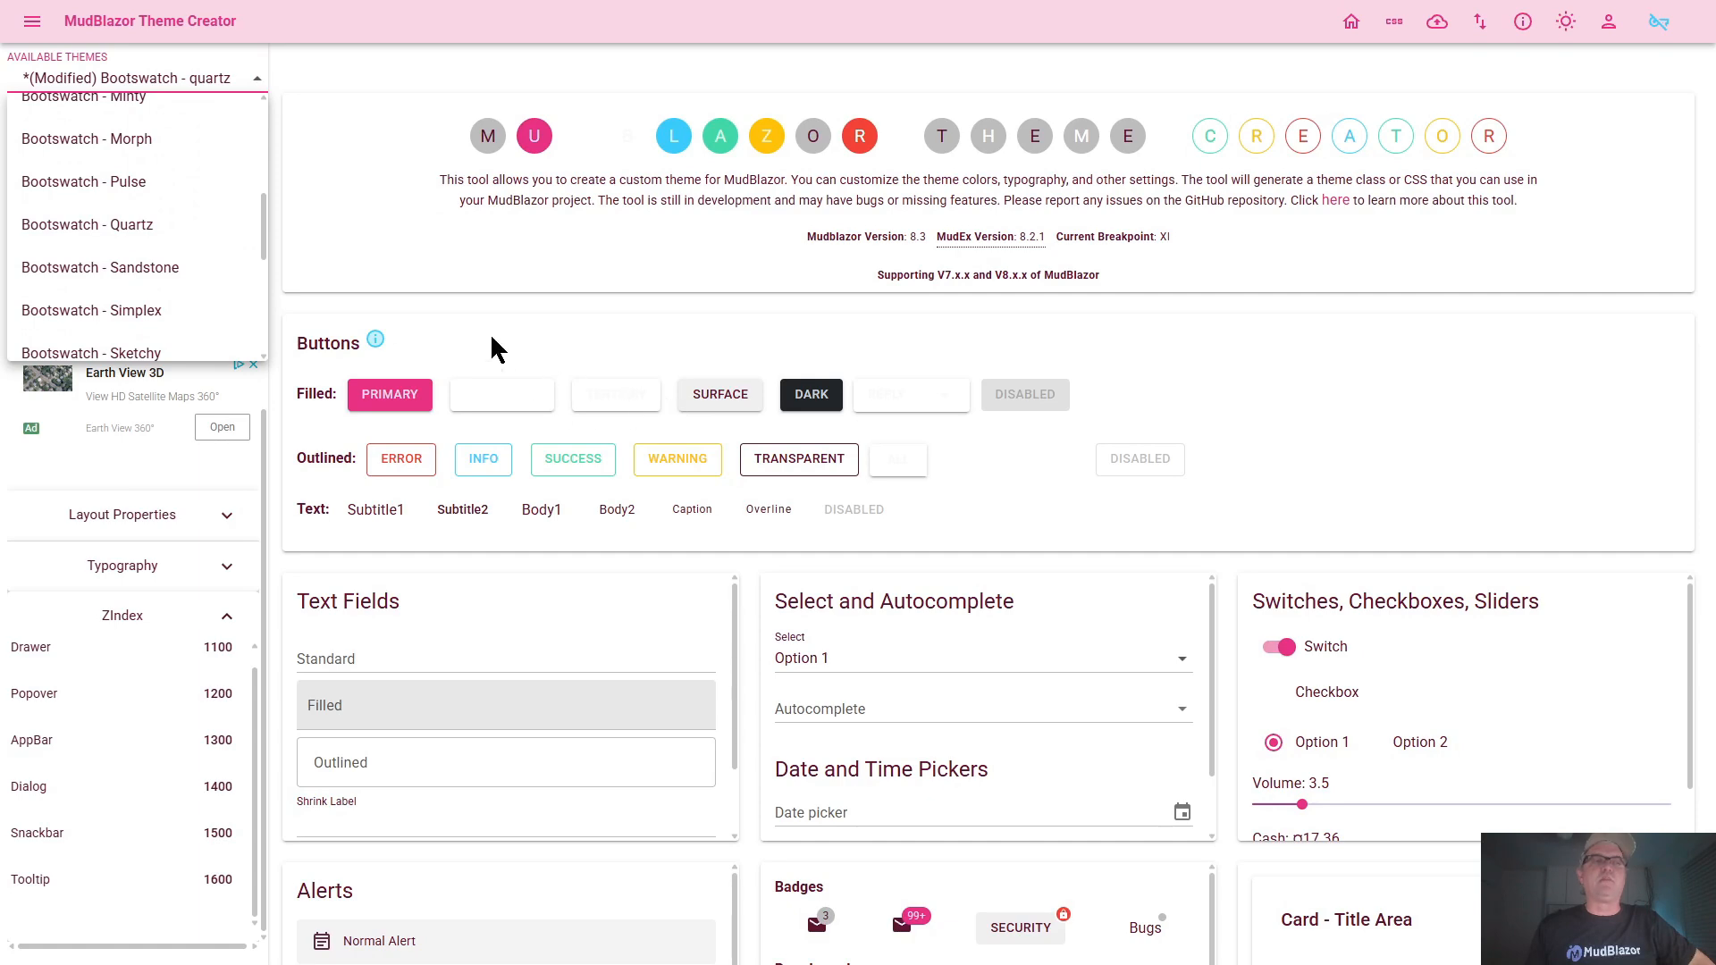
{"action": "left_click", "coordinate": [153, 236]}
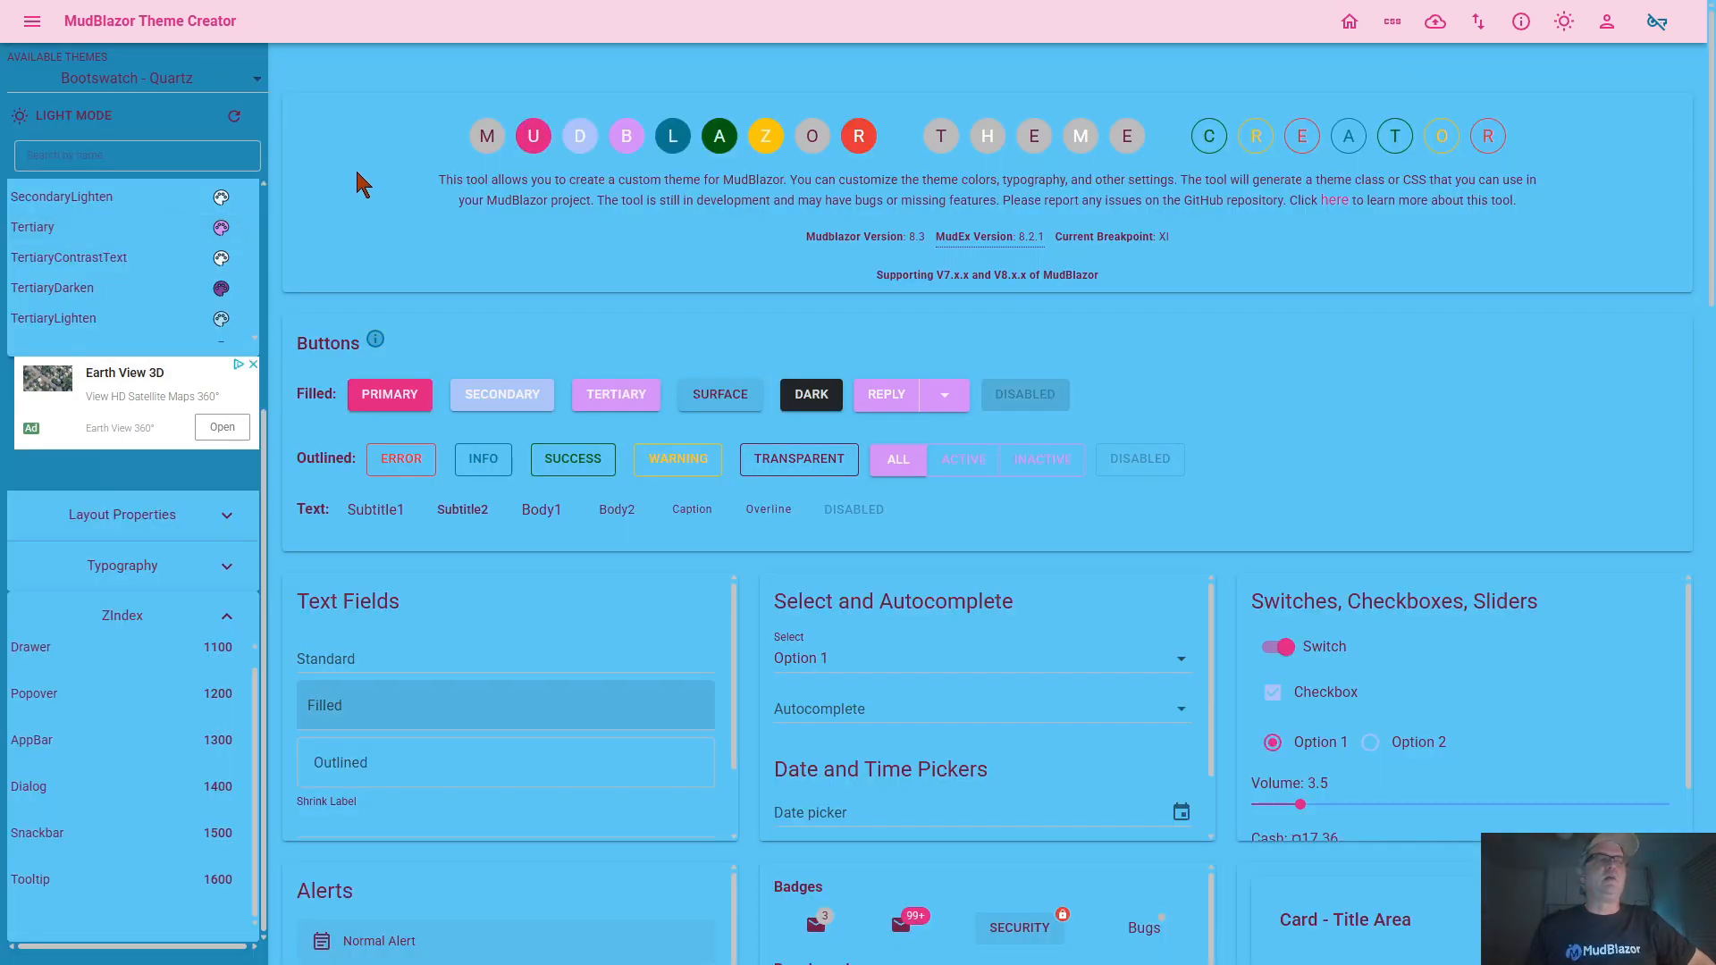
Compare Bootswatch - Quartz in dark and light mode, leaving light mode active, and try the Reply split button's options
{"action": "left_click", "coordinate": [81, 119]}
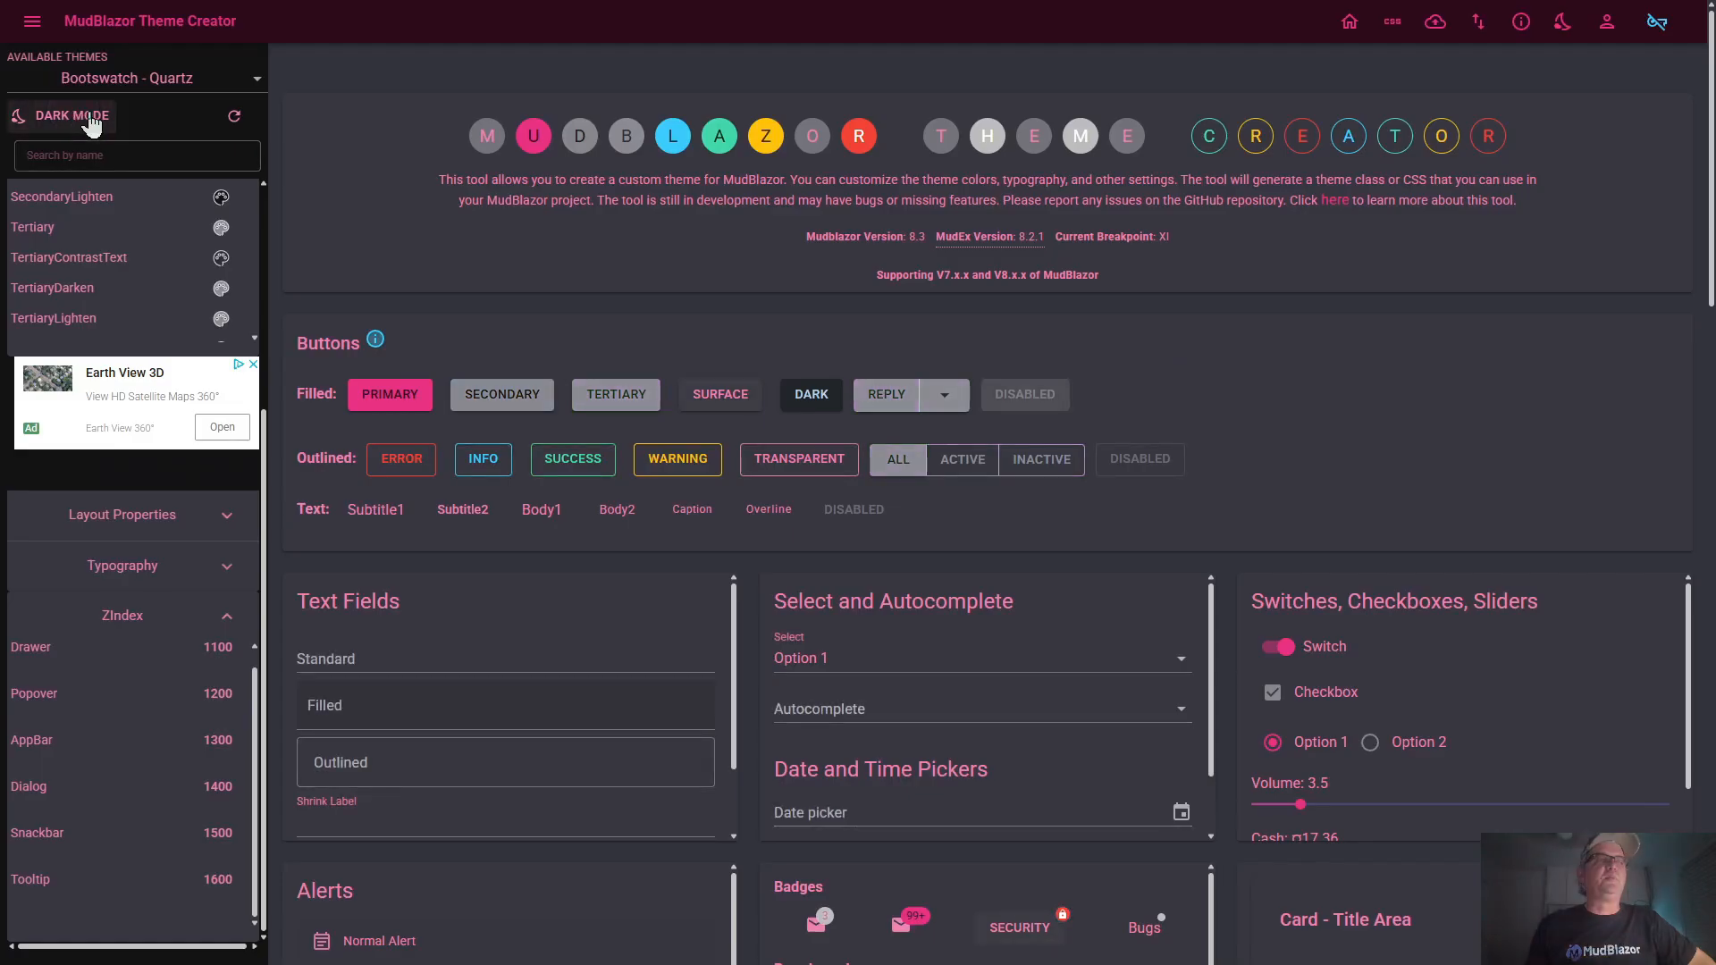
{"action": "left_click", "coordinate": [92, 123]}
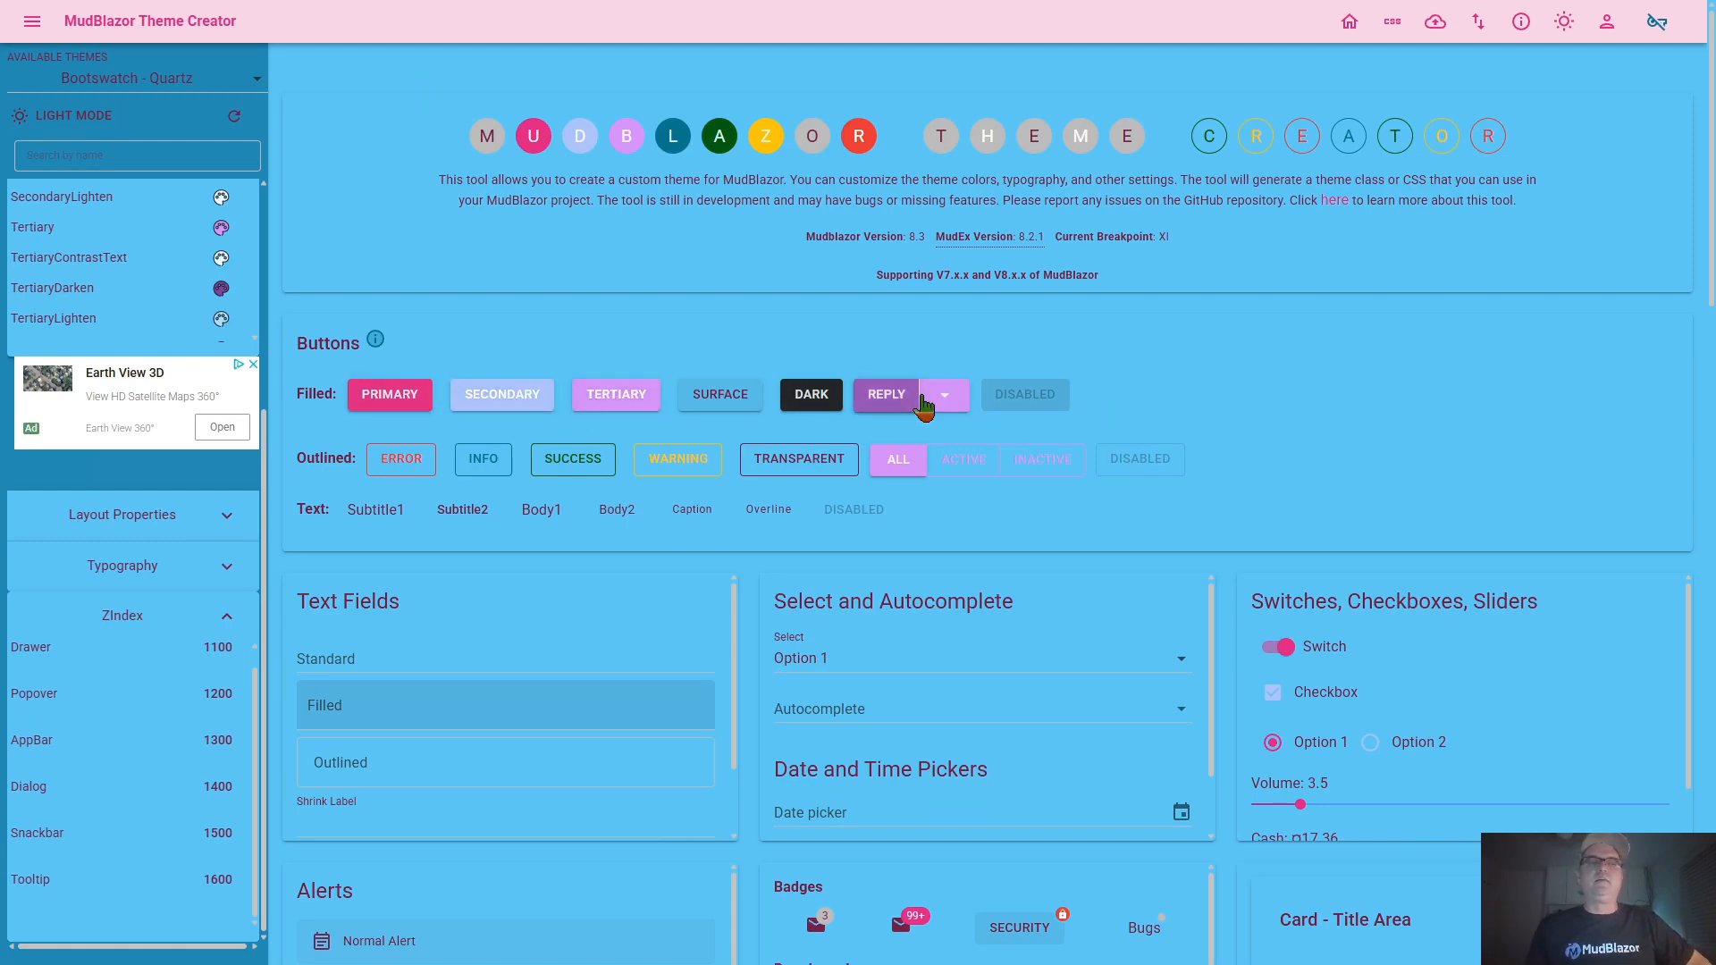
{"action": "left_click", "coordinate": [950, 400]}
{"action": "left_click", "coordinate": [951, 401]}
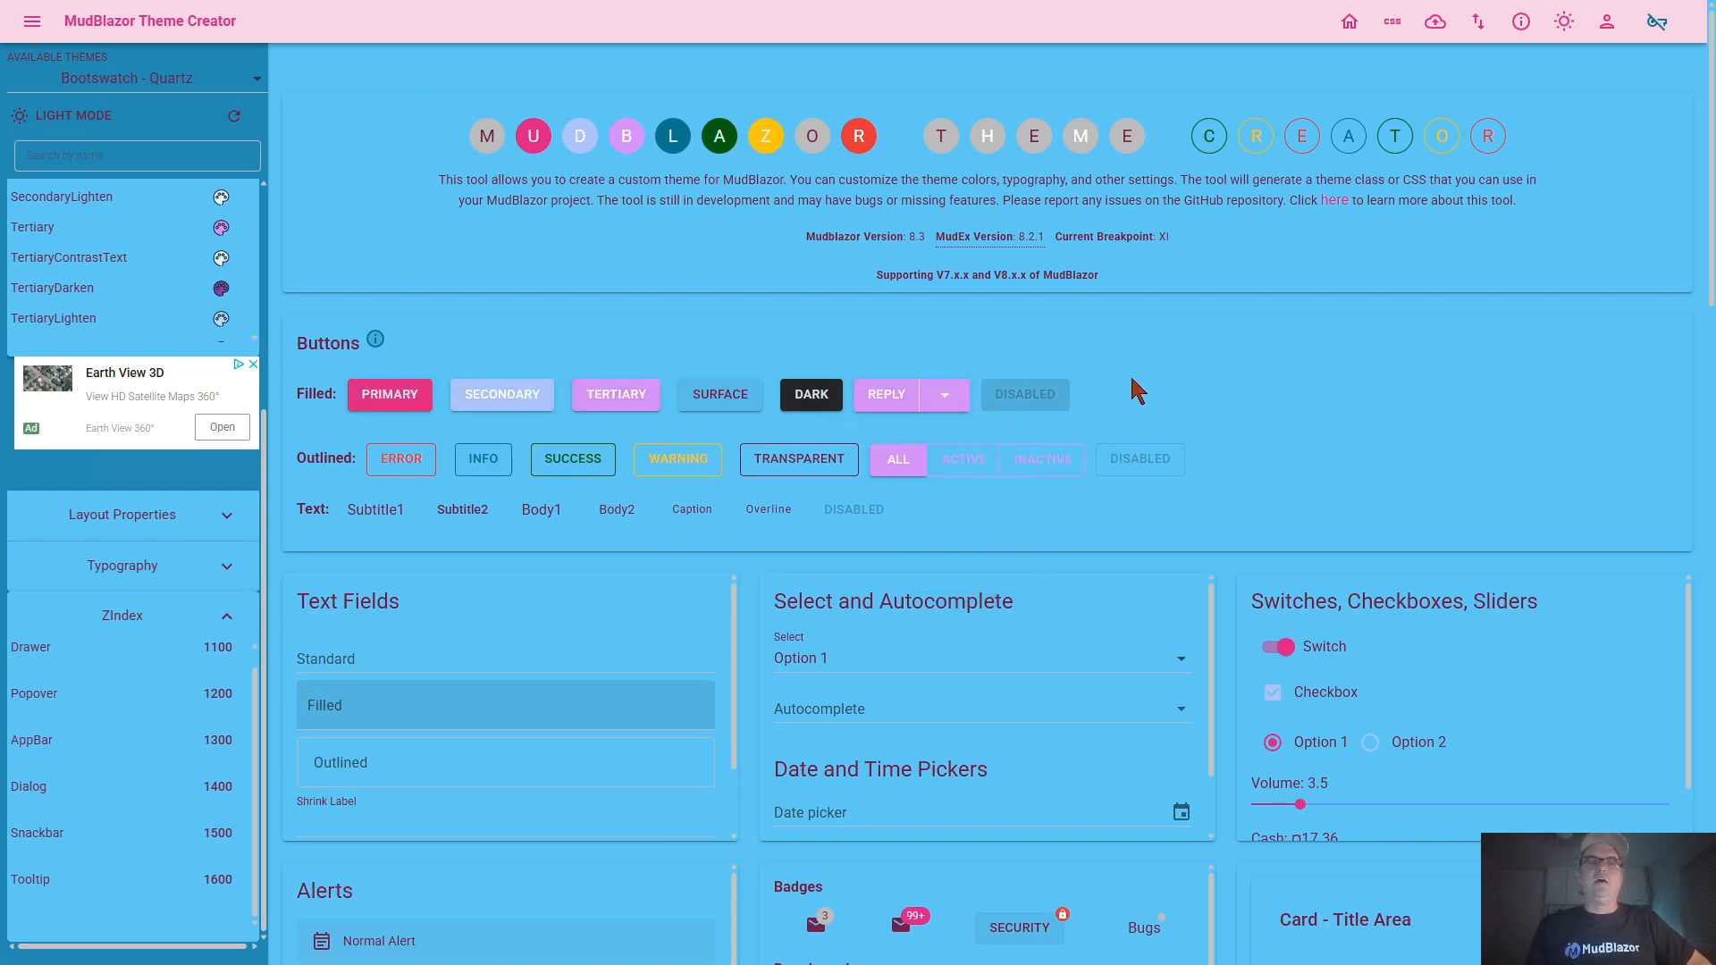
Examine how Bootswatch - Quartz renders across the component previews, from buttons to the datagrid, switching the sample tabs to Two and back to One
{"action": "scroll", "coordinate": [998, 474], "scroll_direction": "down", "scroll_amount": 4}
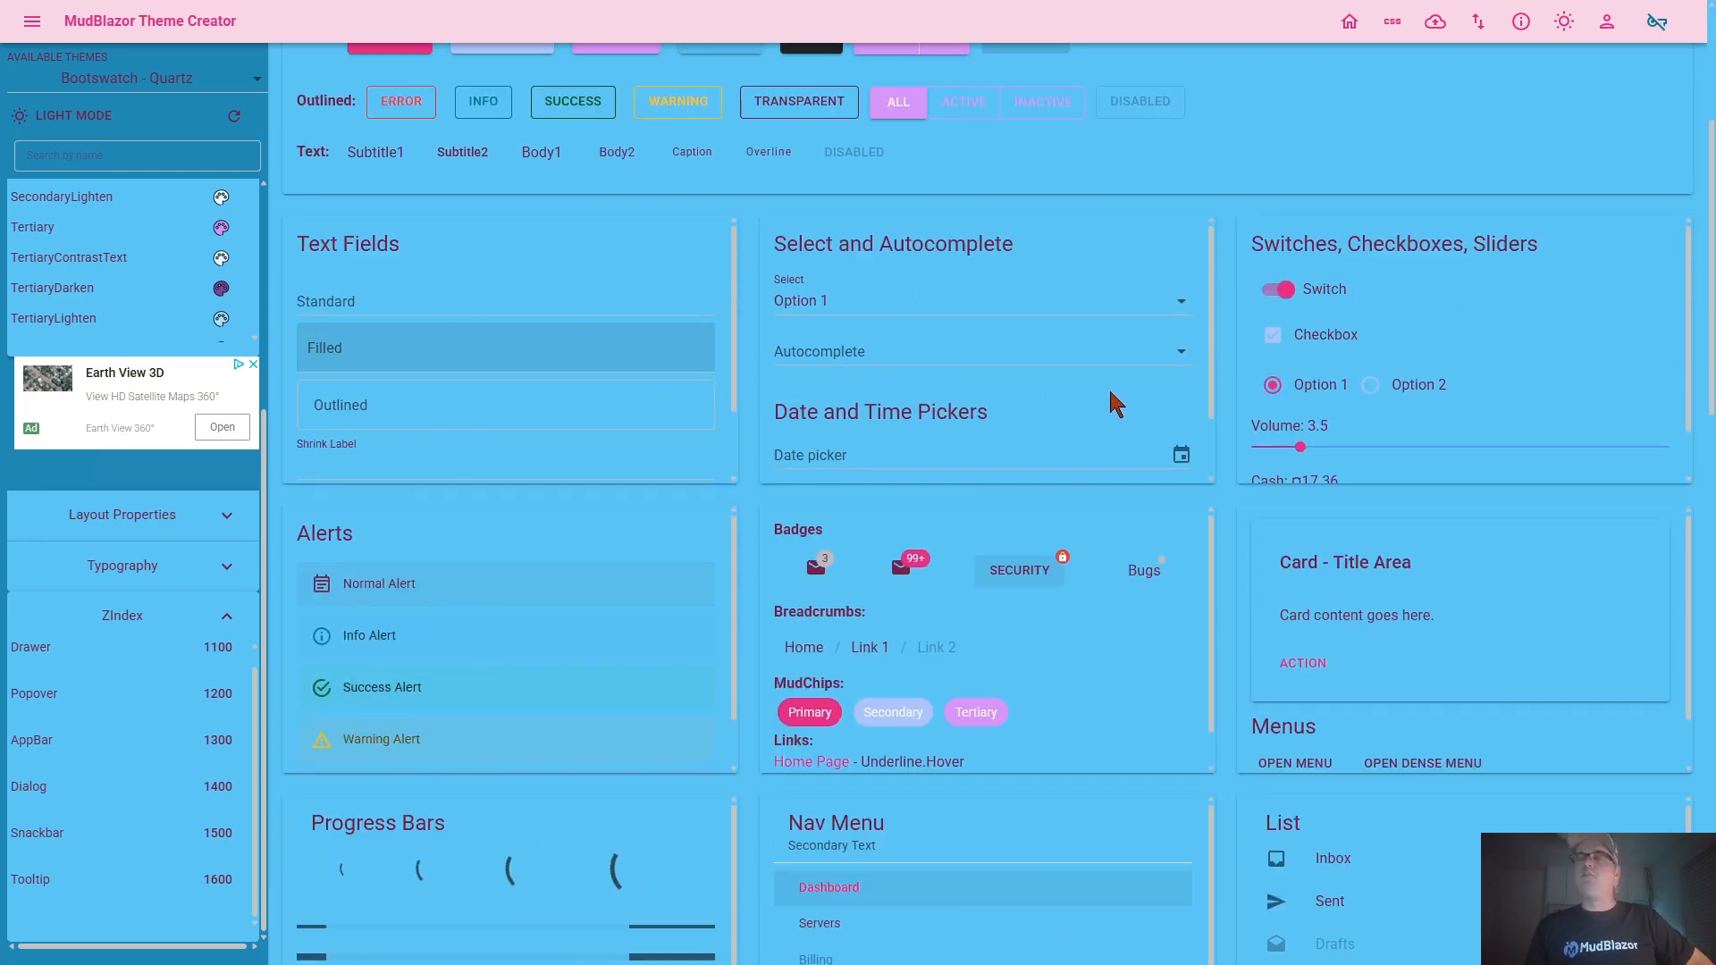
{"action": "scroll", "coordinate": [578, 444], "scroll_direction": "up", "scroll_amount": 1}
{"action": "scroll", "coordinate": [1026, 503], "scroll_direction": "down", "scroll_amount": 1}
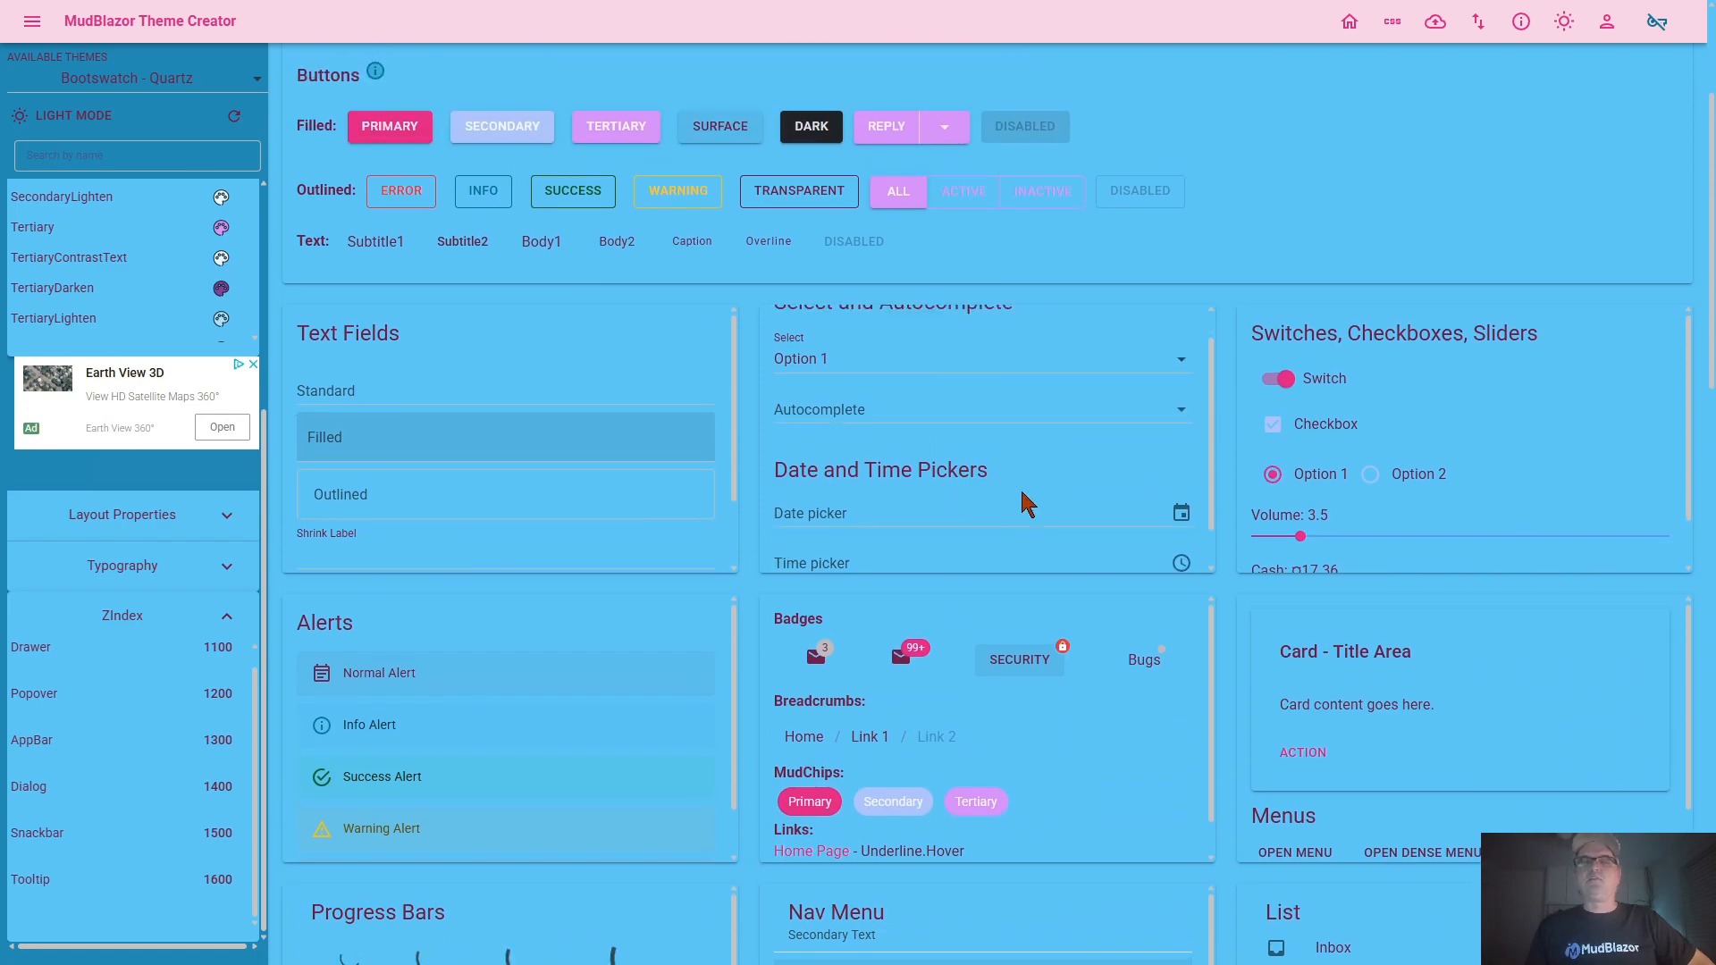
{"action": "scroll", "coordinate": [1390, 386], "scroll_direction": "up", "scroll_amount": 1}
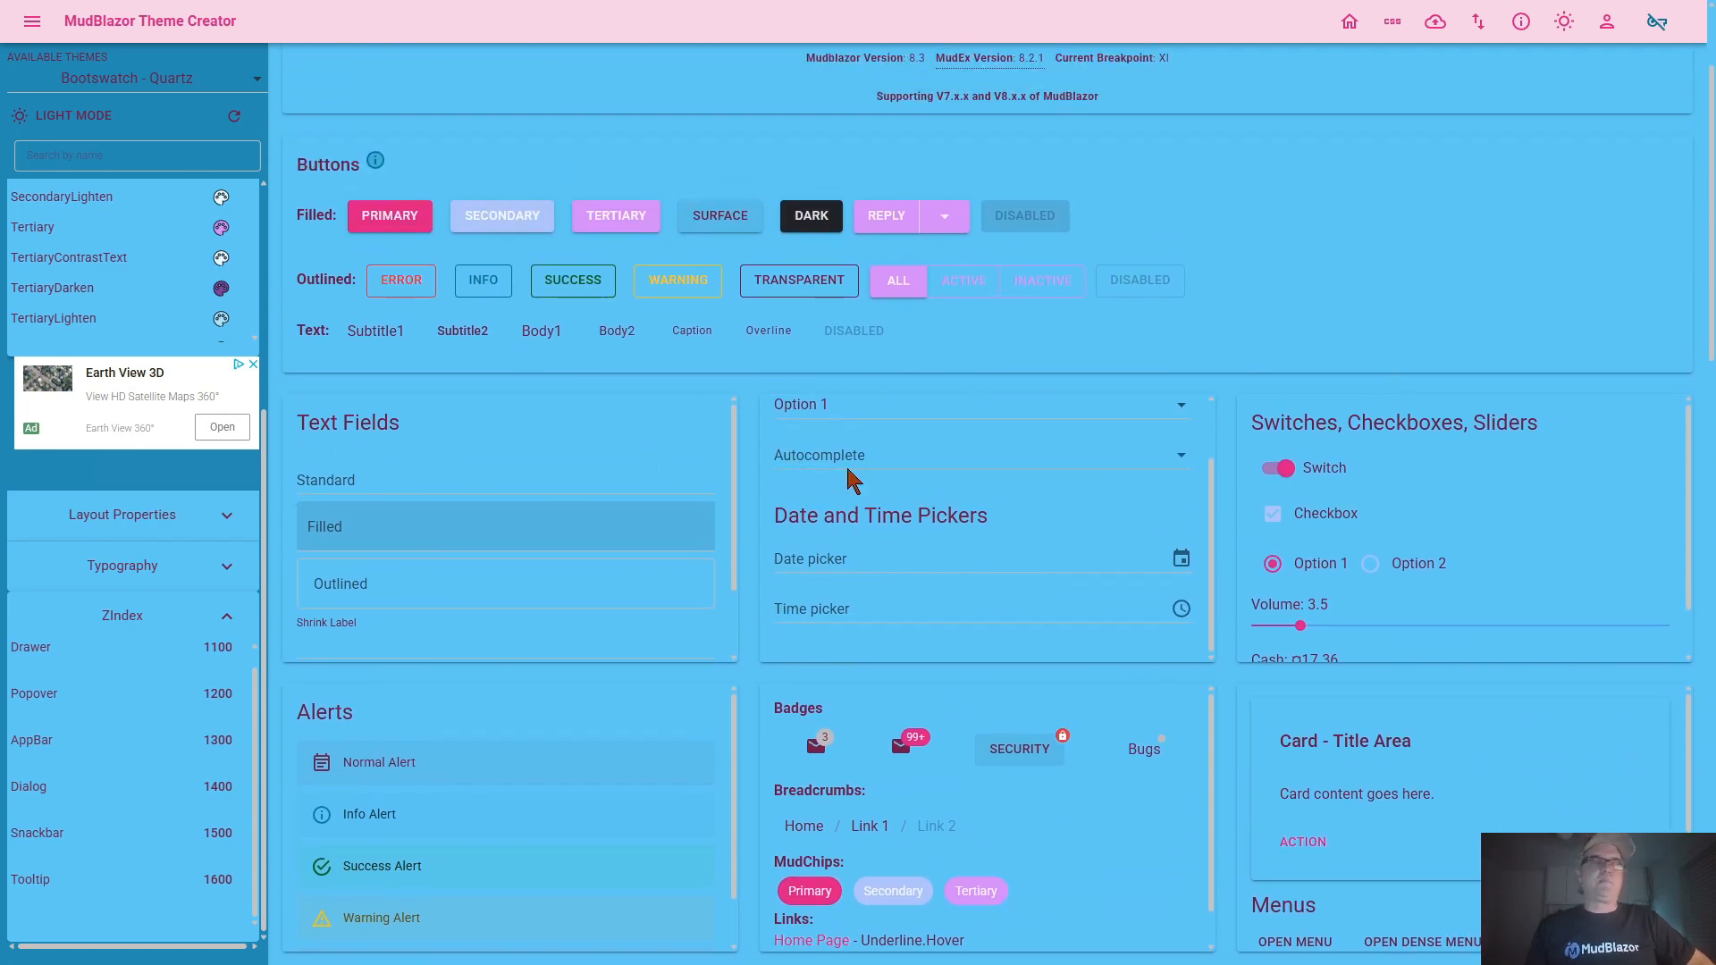
{"action": "scroll", "coordinate": [755, 590], "scroll_direction": "down", "scroll_amount": 14}
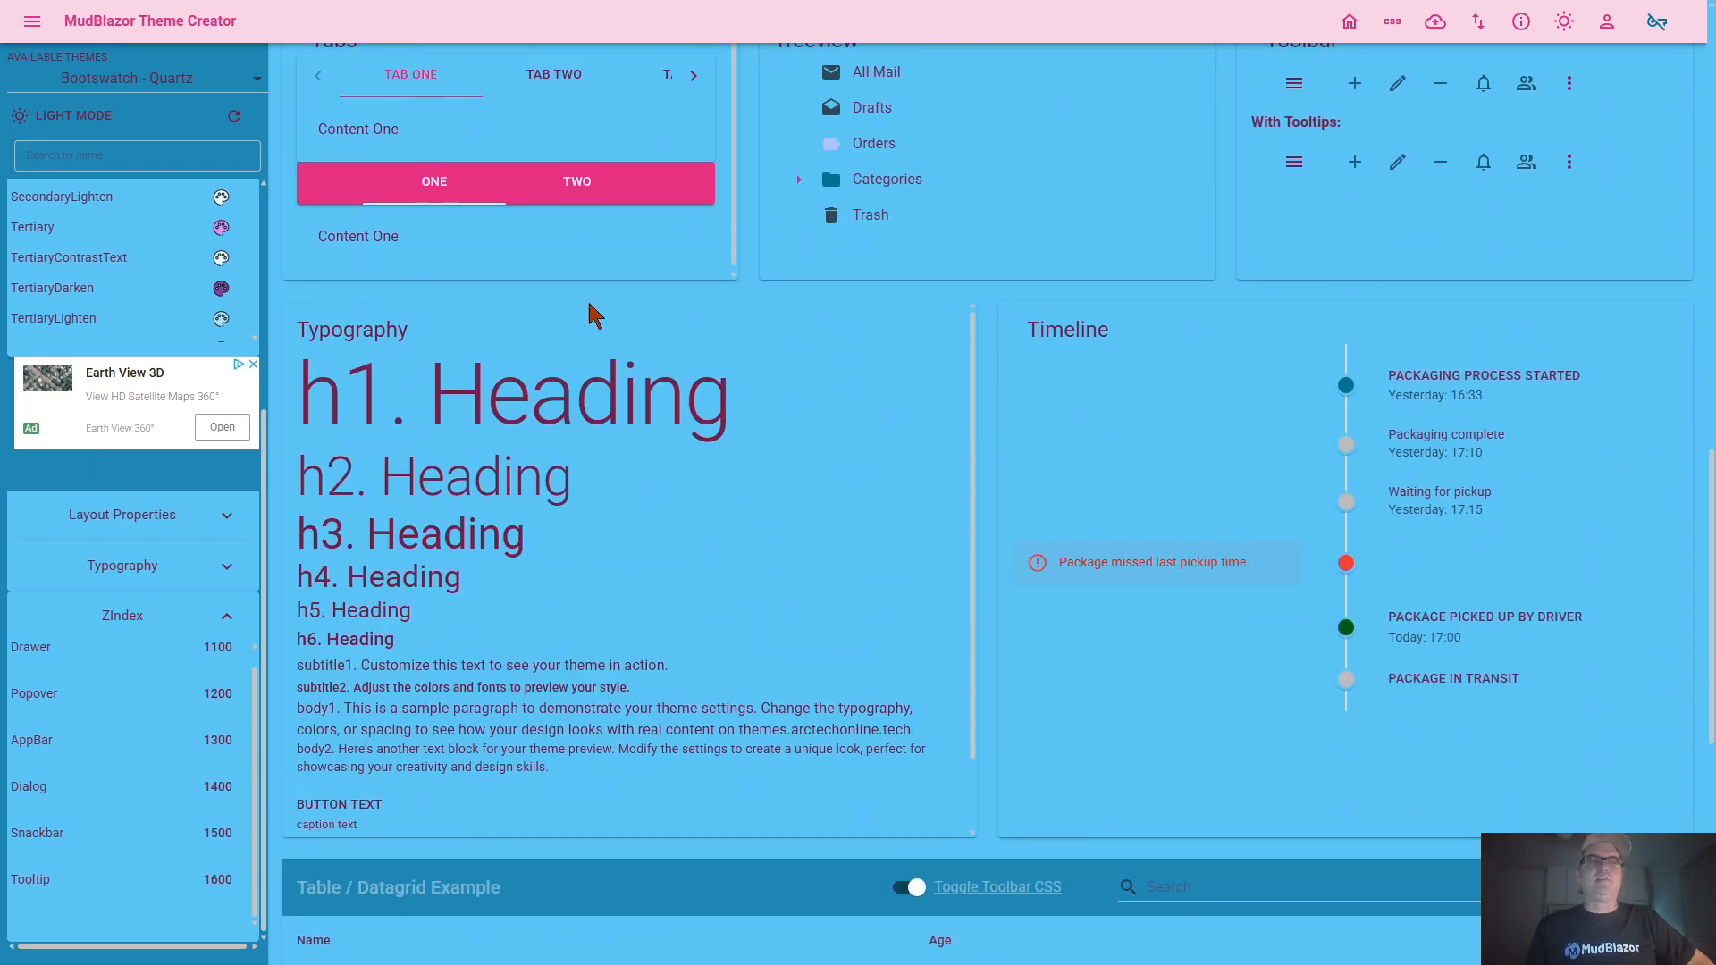
{"action": "left_click", "coordinate": [436, 195]}
{"action": "left_click", "coordinate": [558, 196]}
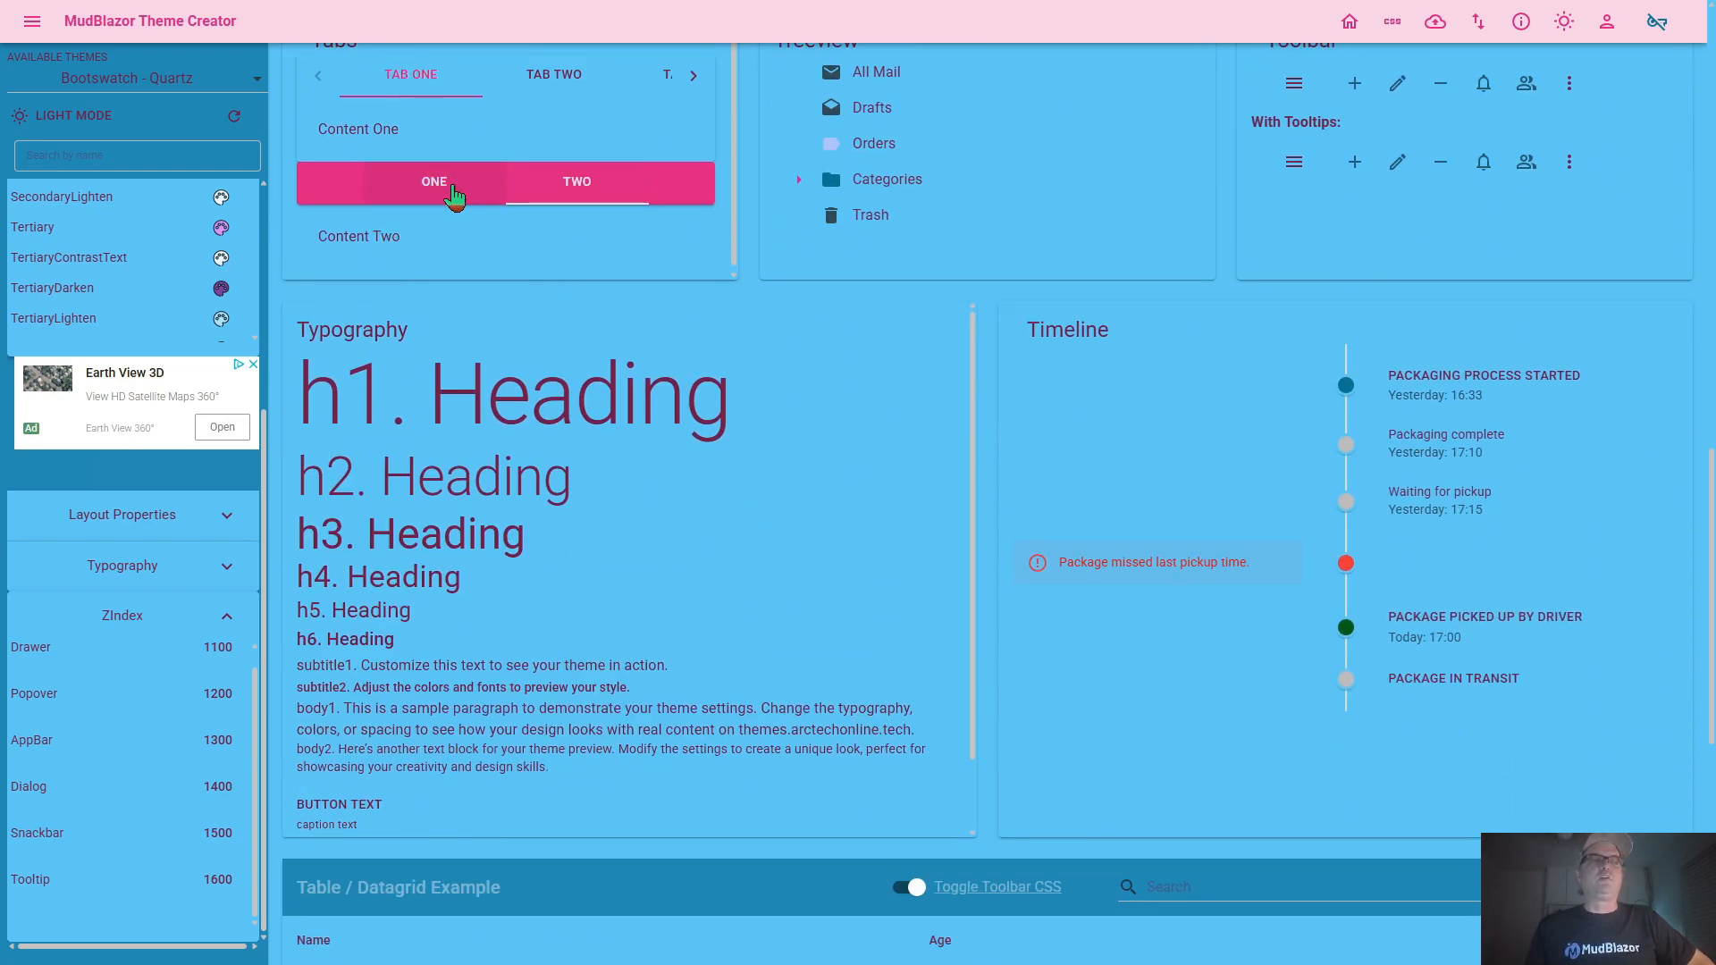
{"action": "left_click", "coordinate": [448, 194]}
{"action": "scroll", "coordinate": [1005, 318], "scroll_direction": "up", "scroll_amount": 3}
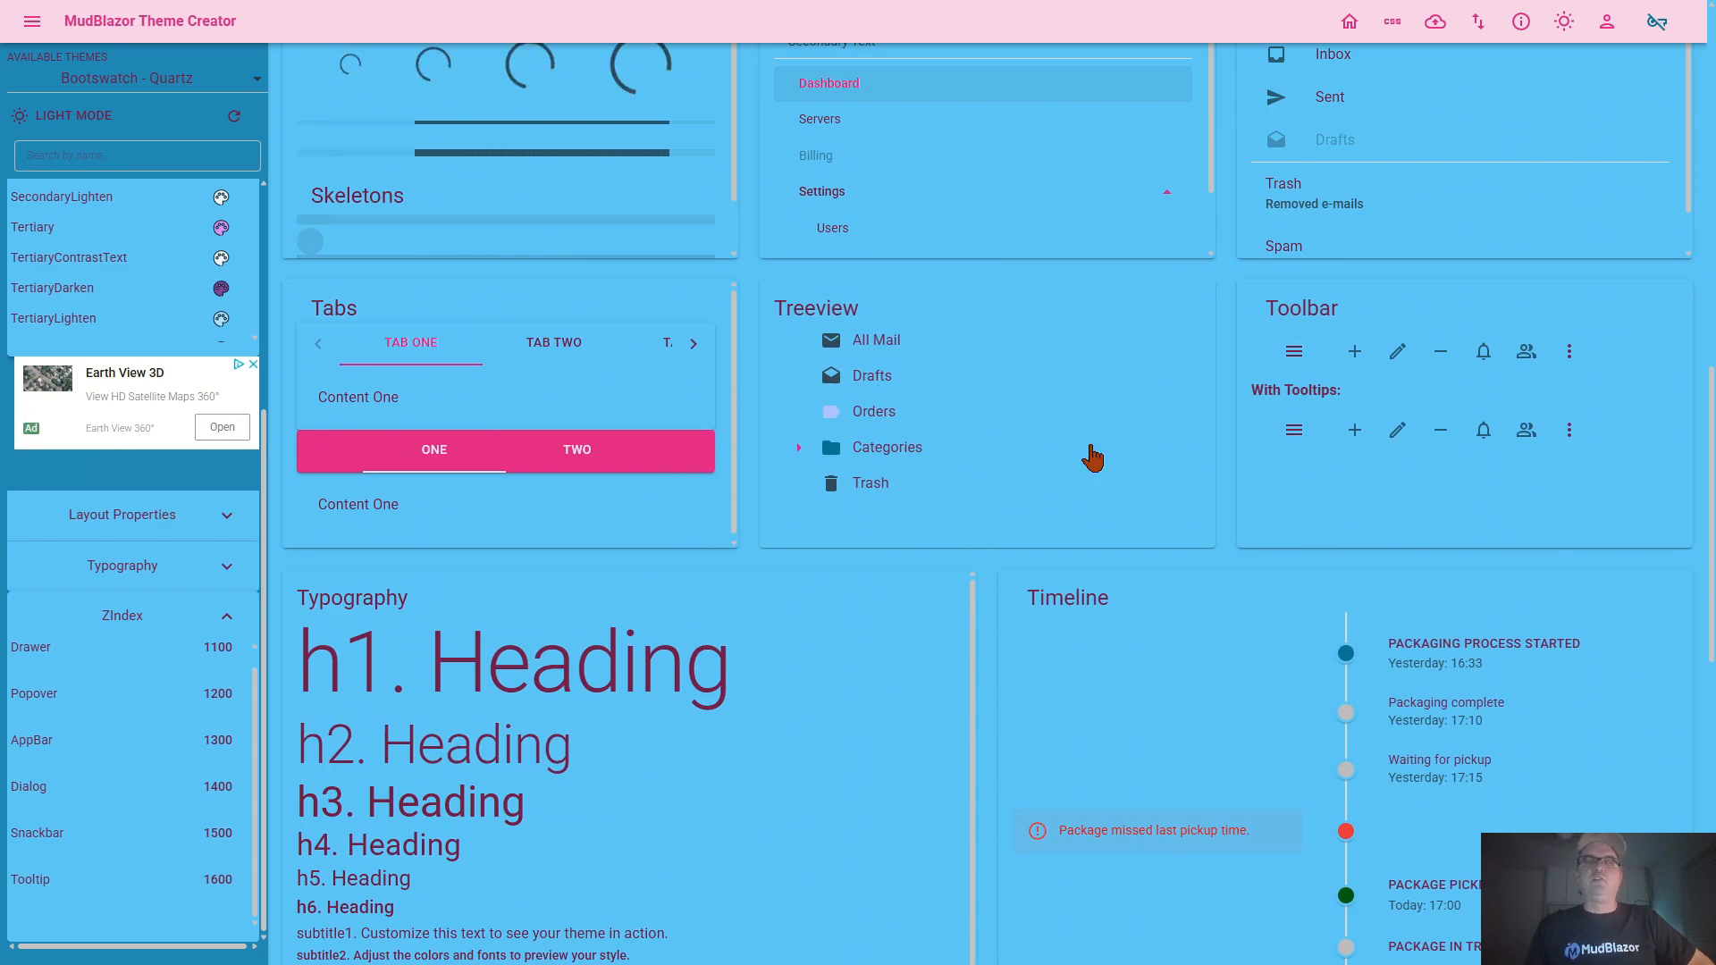
{"action": "scroll", "coordinate": [1296, 662], "scroll_direction": "down", "scroll_amount": 4}
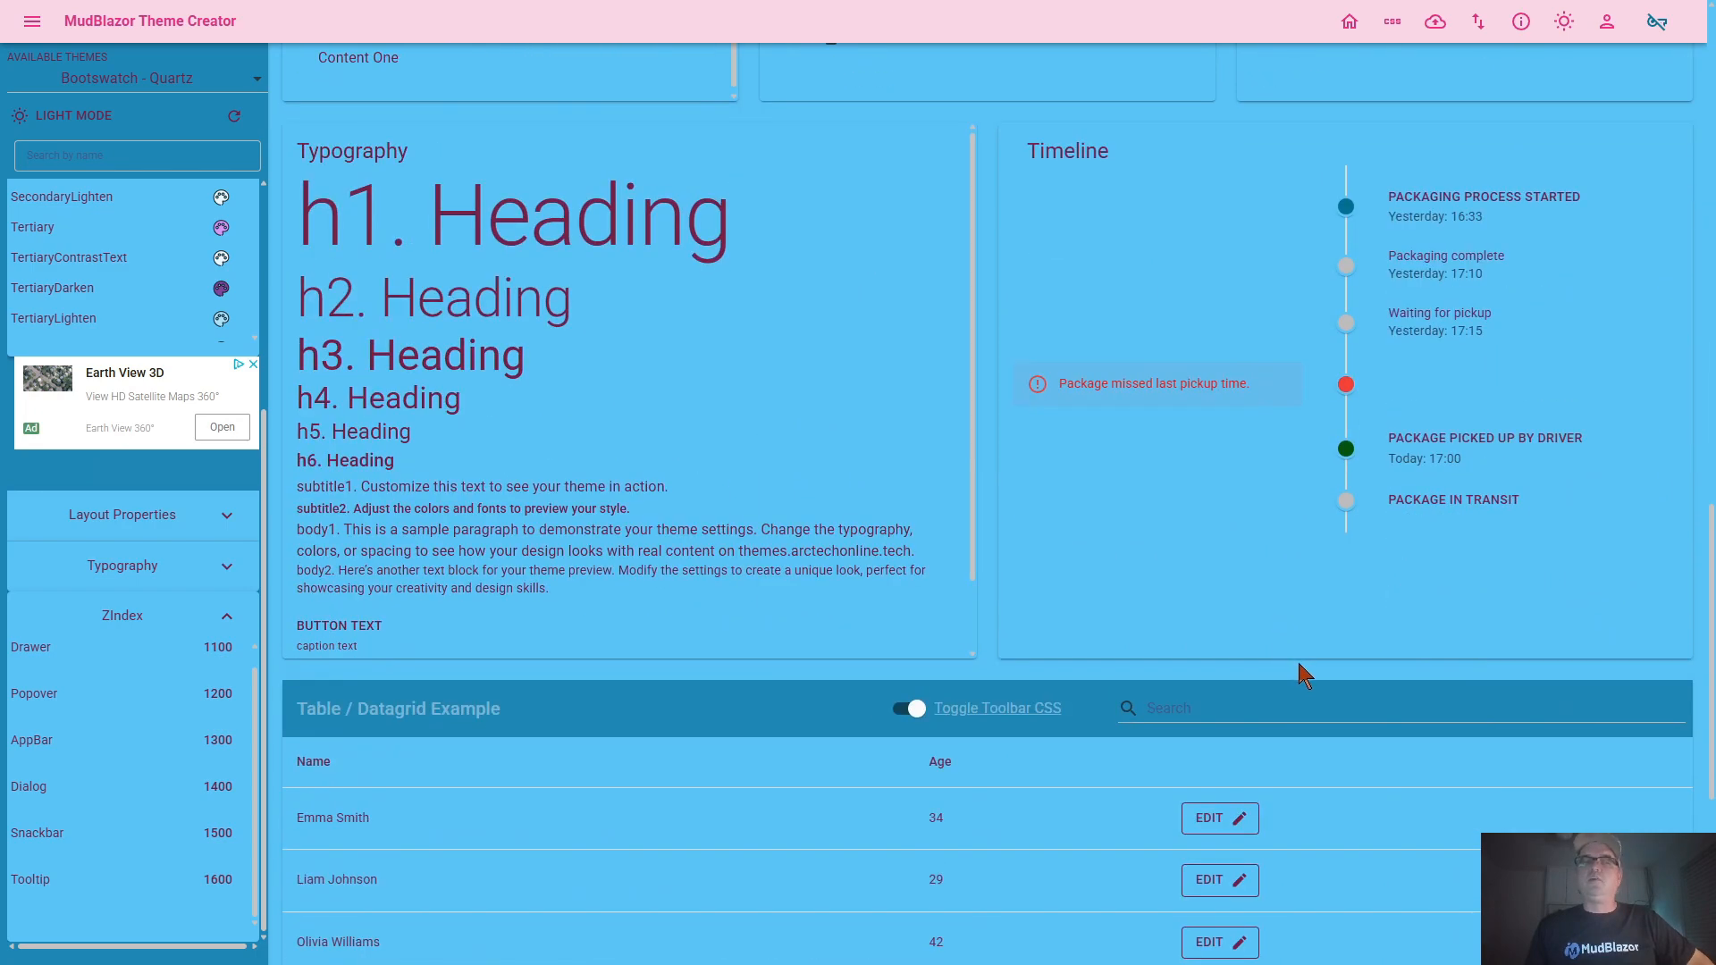
{"action": "scroll", "coordinate": [1252, 626], "scroll_direction": "up", "scroll_amount": 5}
{"action": "scroll", "coordinate": [1173, 560], "scroll_direction": "up", "scroll_amount": 7}
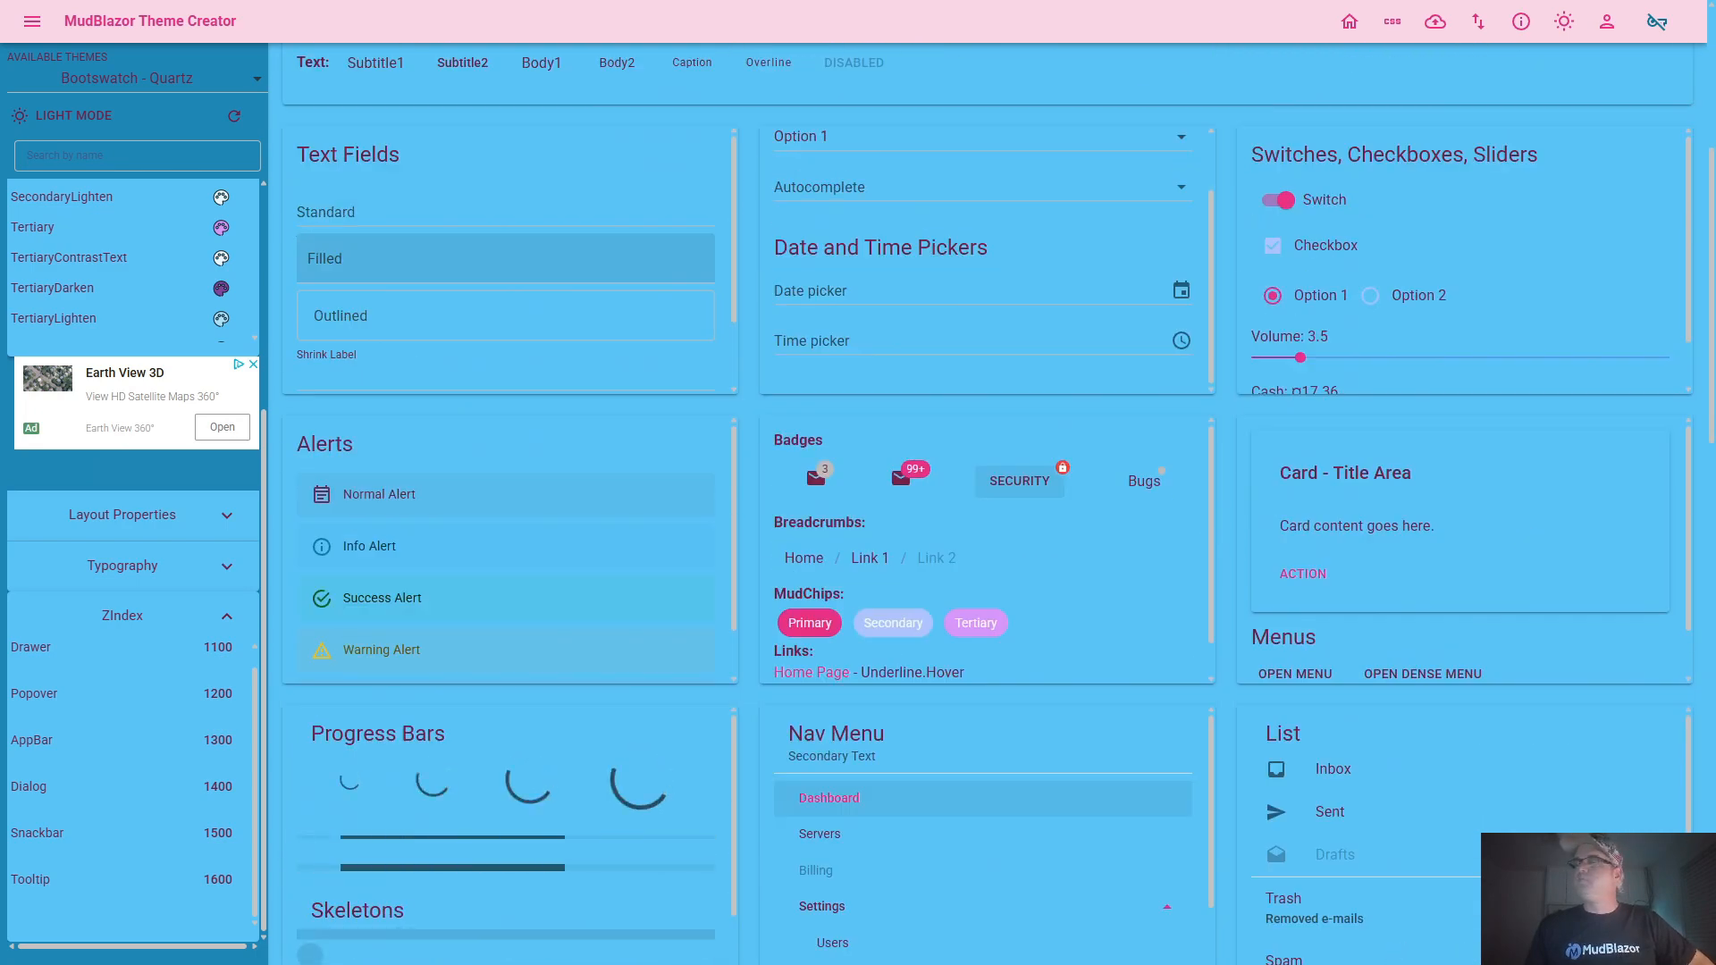
{"action": "scroll", "coordinate": [1174, 560], "scroll_direction": "up", "scroll_amount": 5}
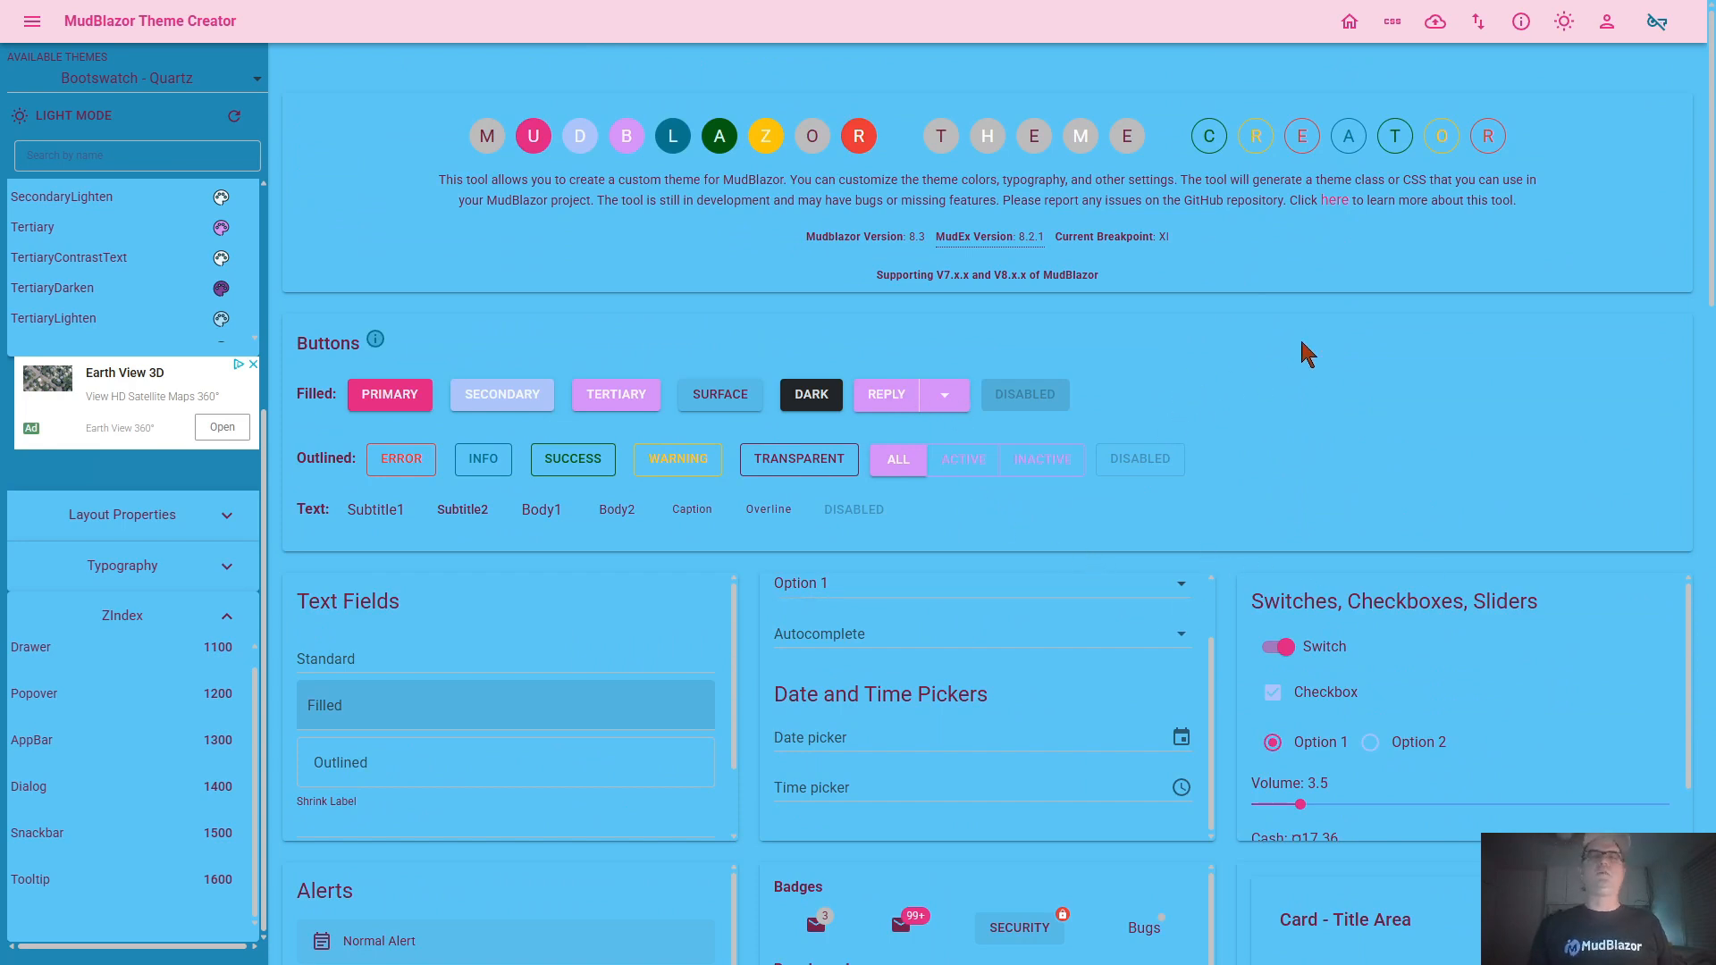
Go to the Save or Upload Theme page and reset all theme values, entering "confirm" as the confirmation word
{"action": "left_click", "coordinate": [1436, 22]}
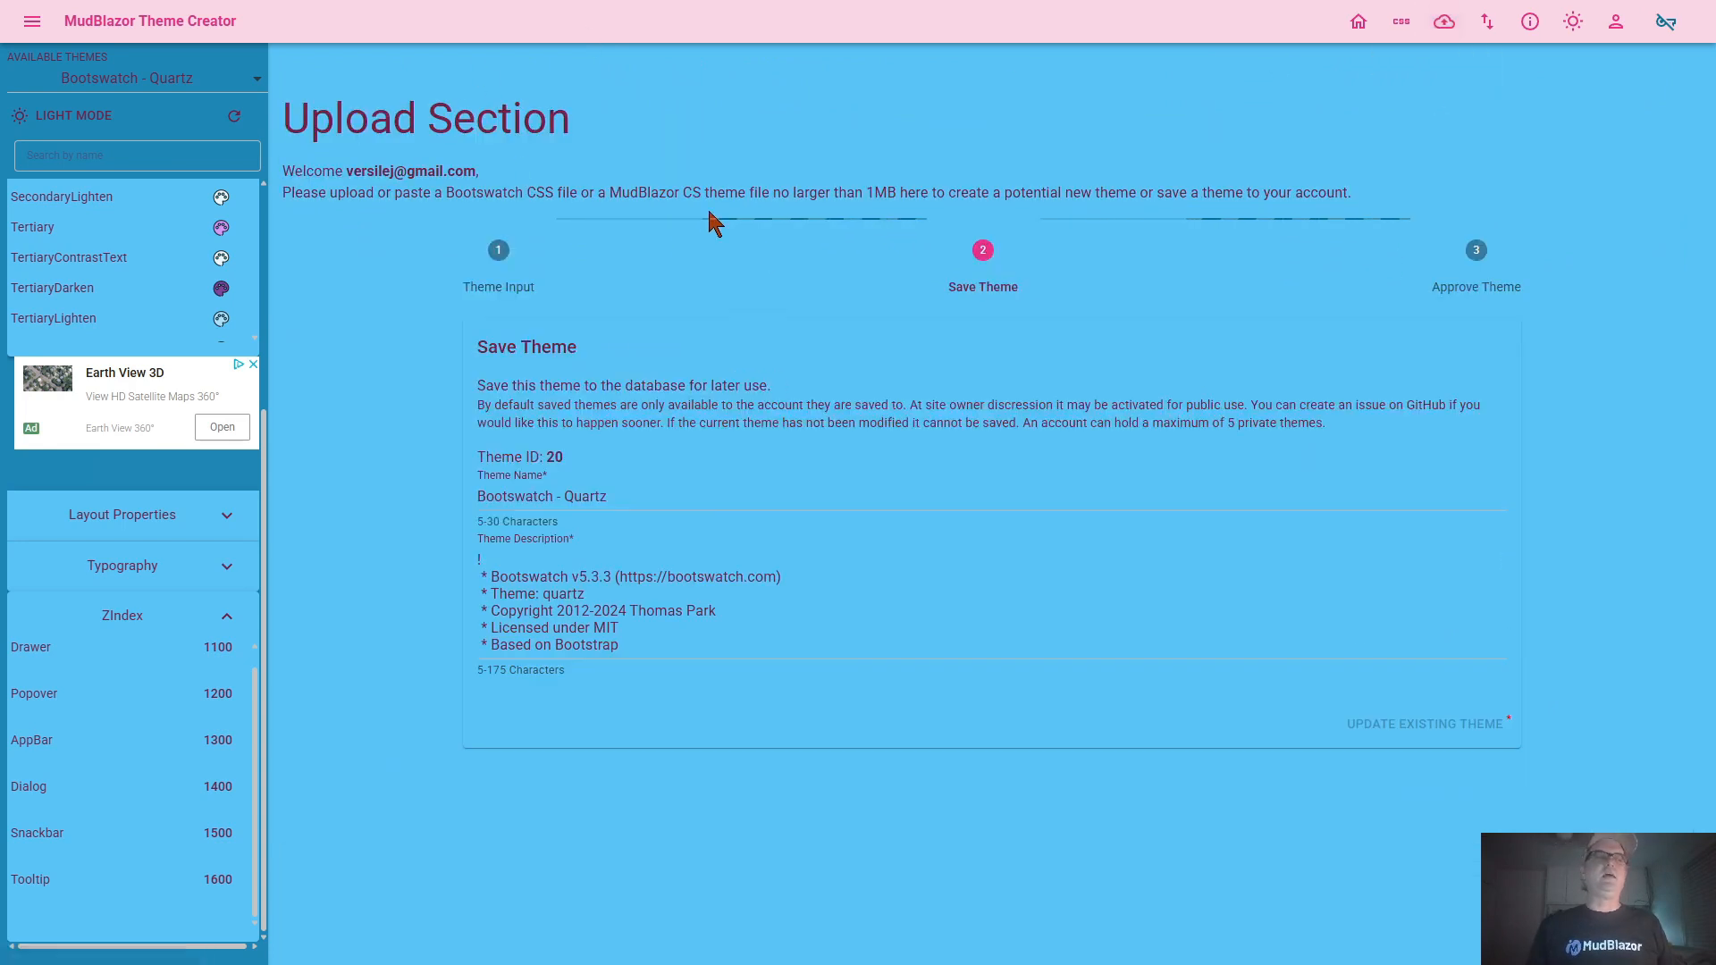
{"action": "left_click", "coordinate": [234, 116]}
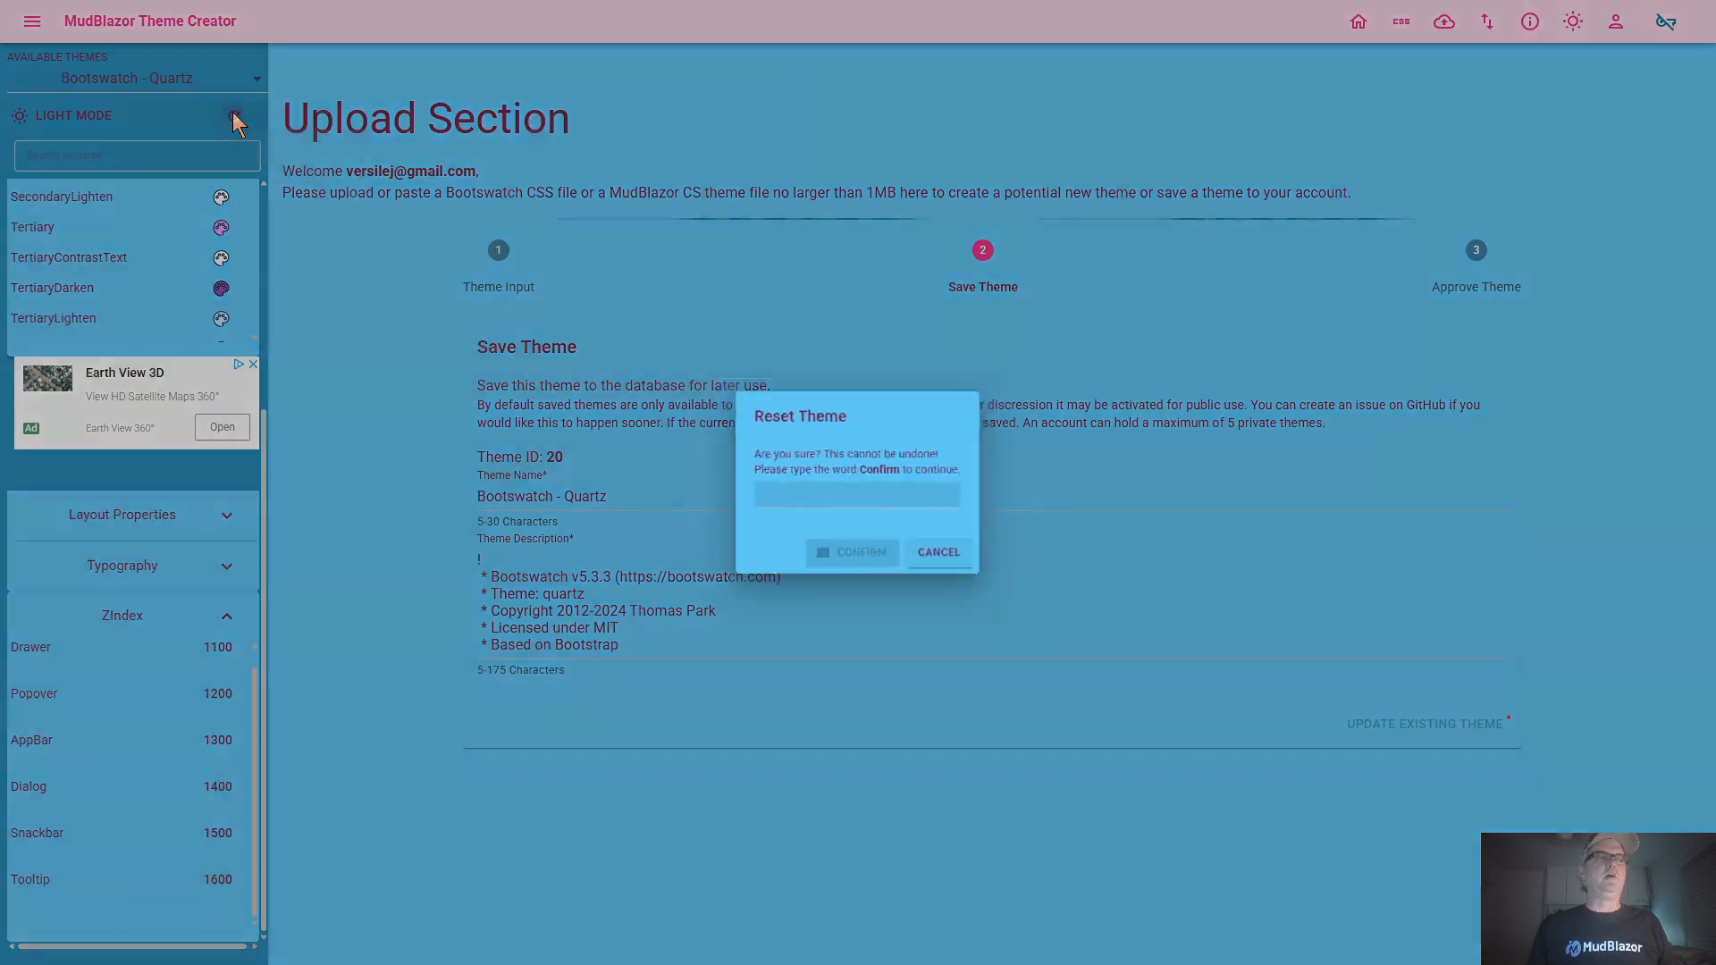
{"action": "type", "text": "Confirm"}
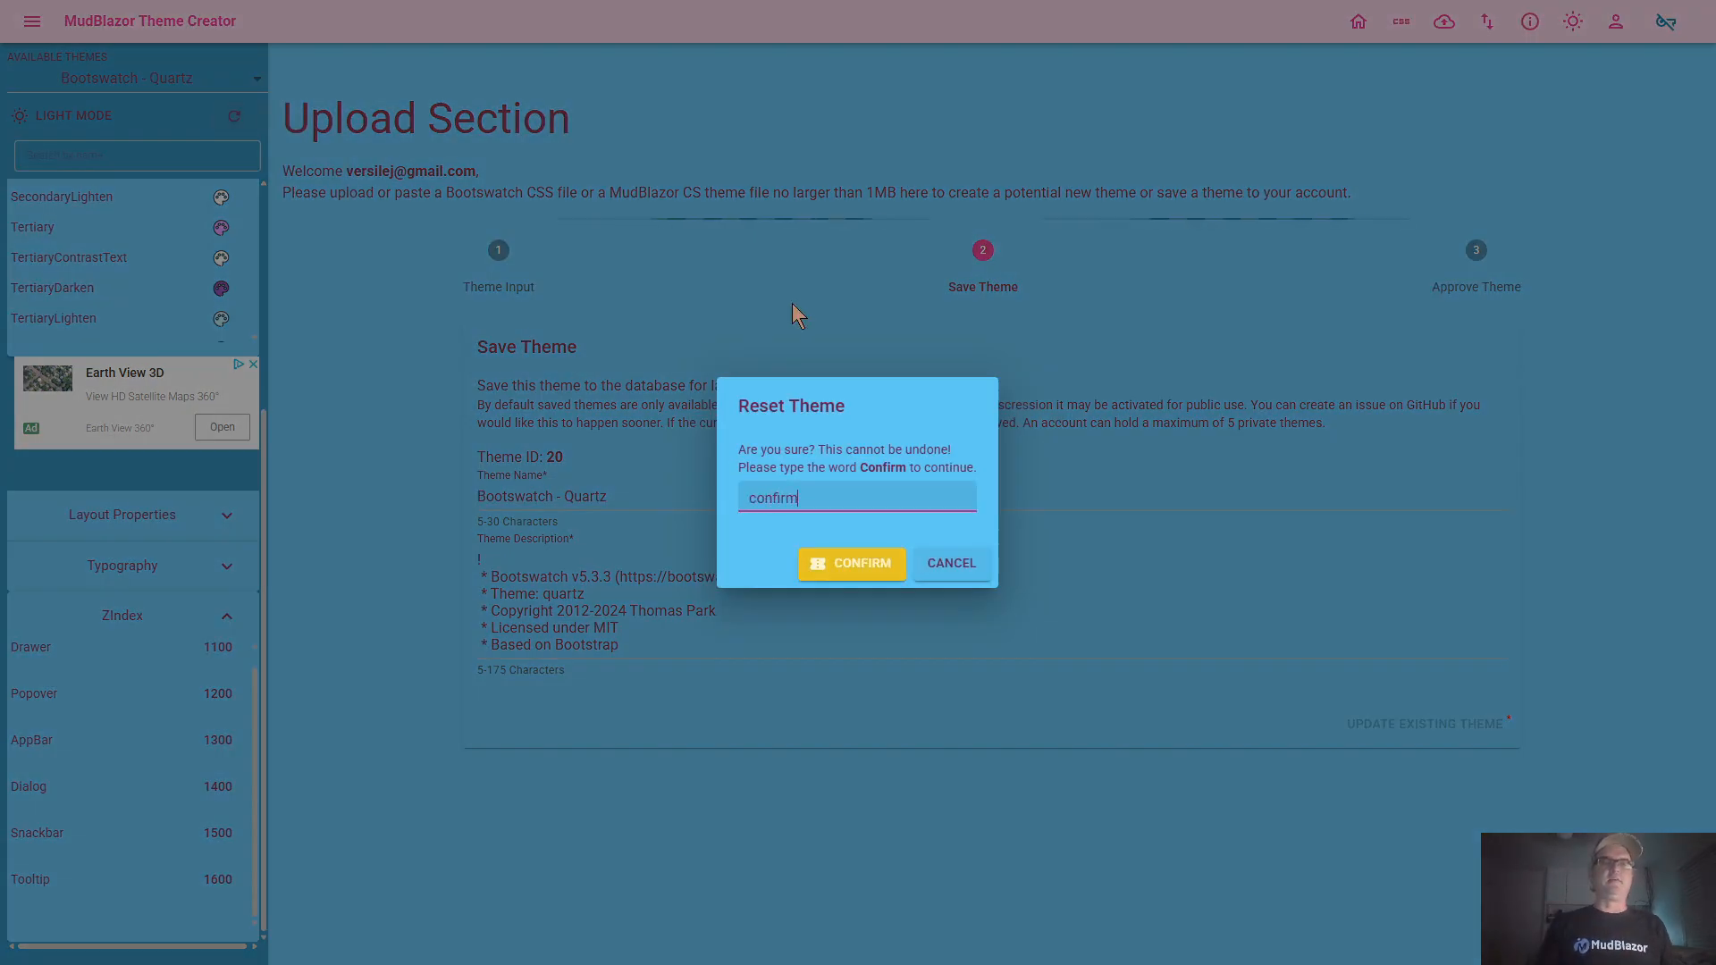
{"action": "key", "text": "Return"}
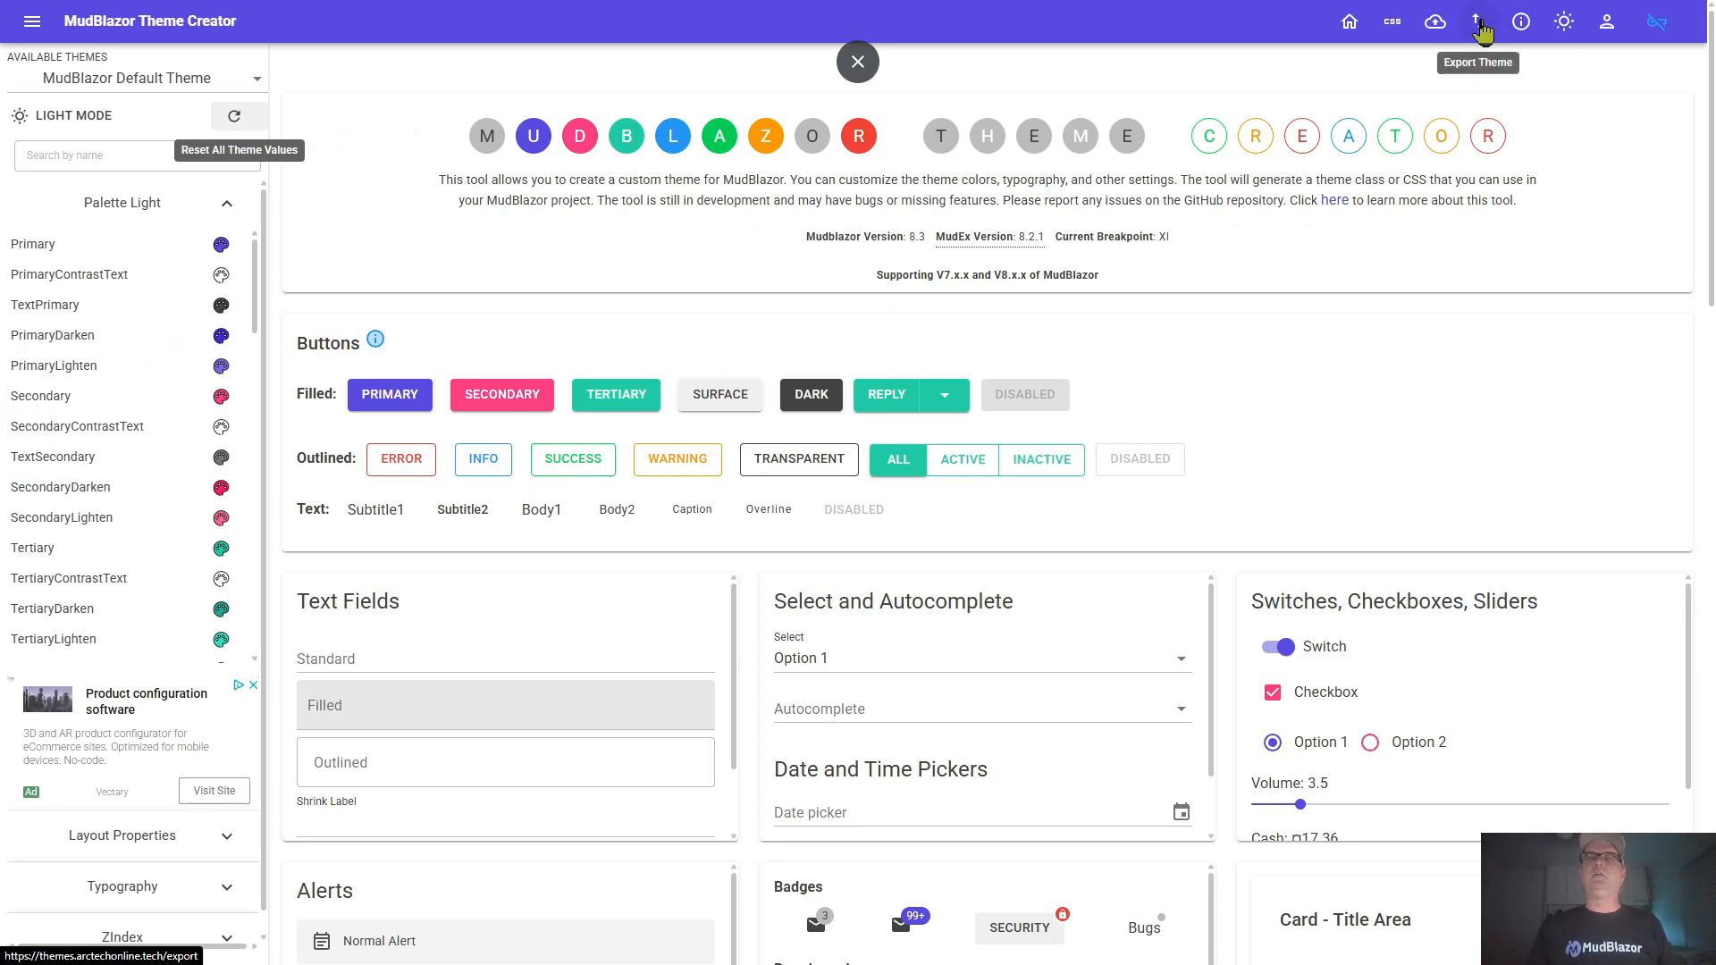
Paste the copied SilverTheme MudTheme C# code into the Theme Input stage and upload the pasted content
{"action": "left_click", "coordinate": [1436, 23]}
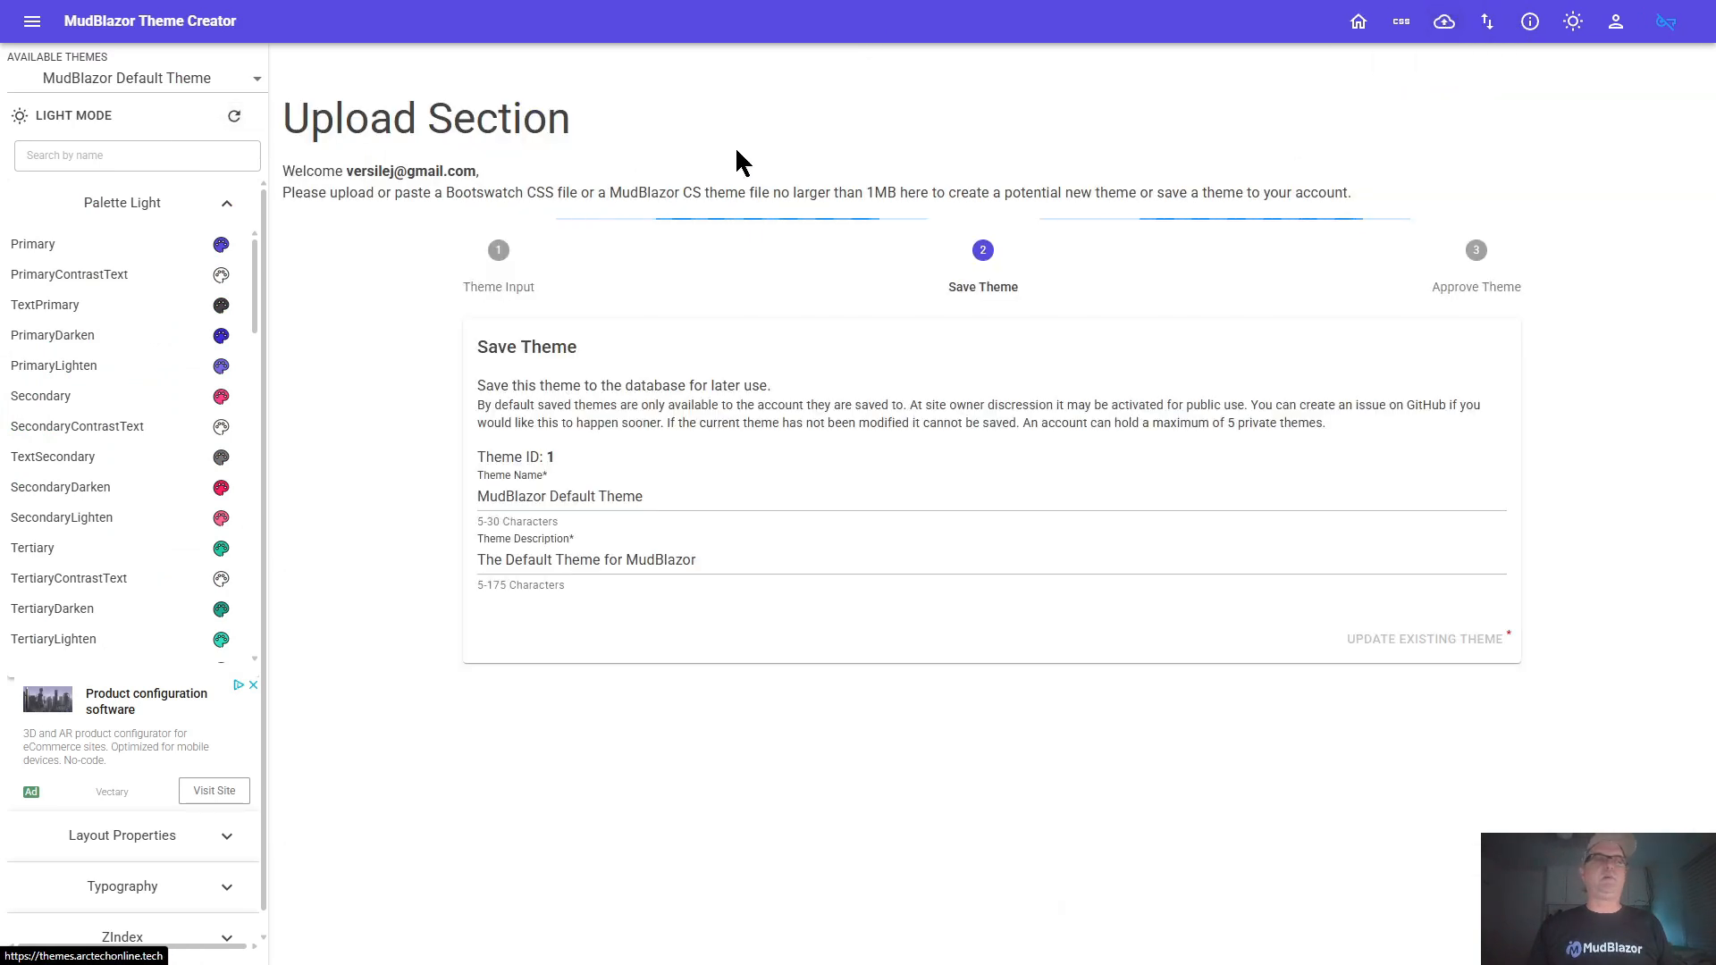
{"action": "left_click", "coordinate": [521, 277]}
{"action": "left_click", "coordinate": [607, 466]}
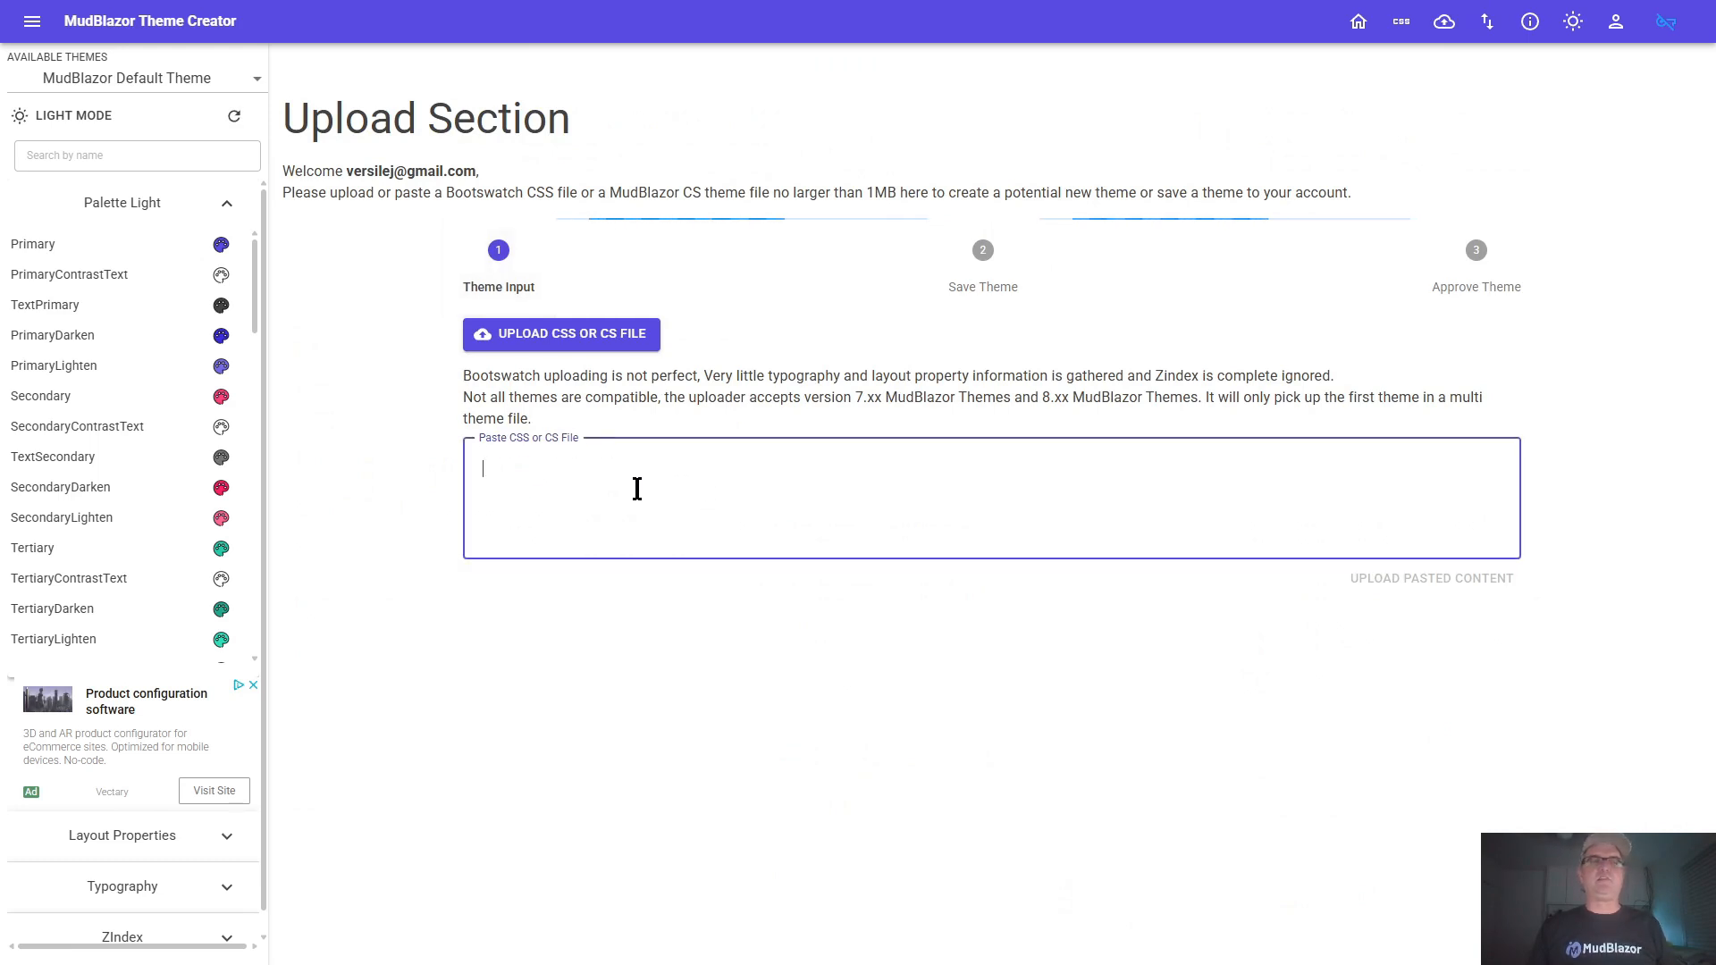
{"action": "key", "text": "ctrl+v"}
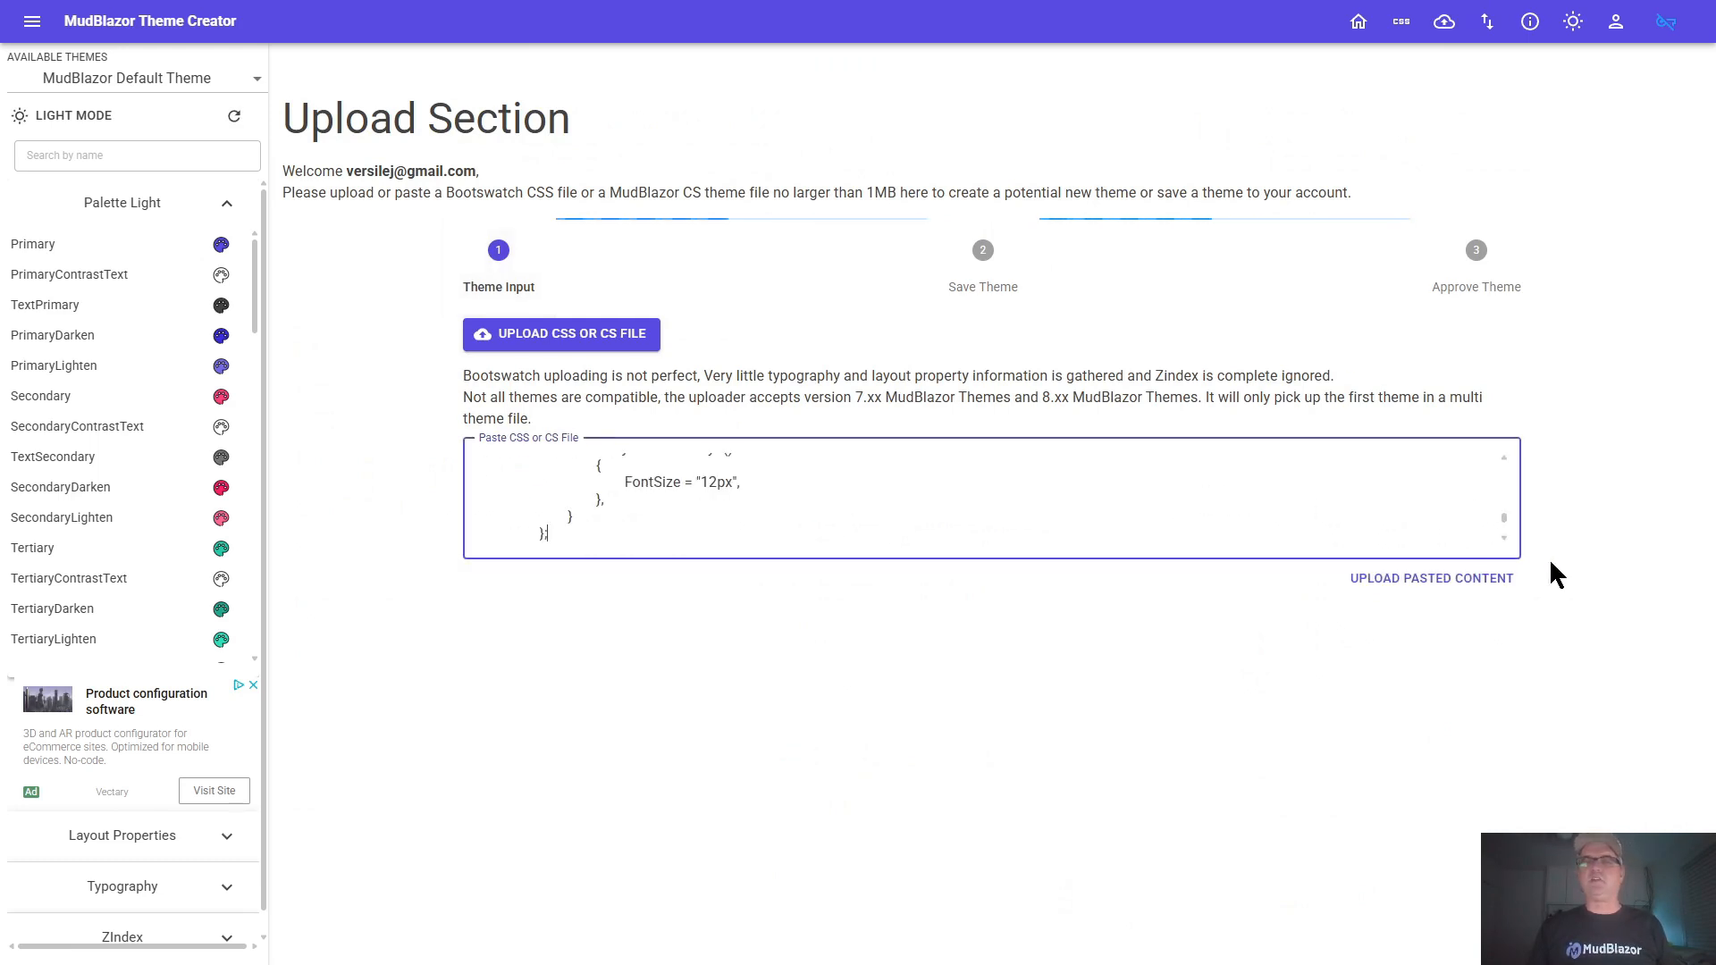
{"action": "left_click_drag", "start_coordinate": [1505, 523], "coordinate": [1505, 468]}
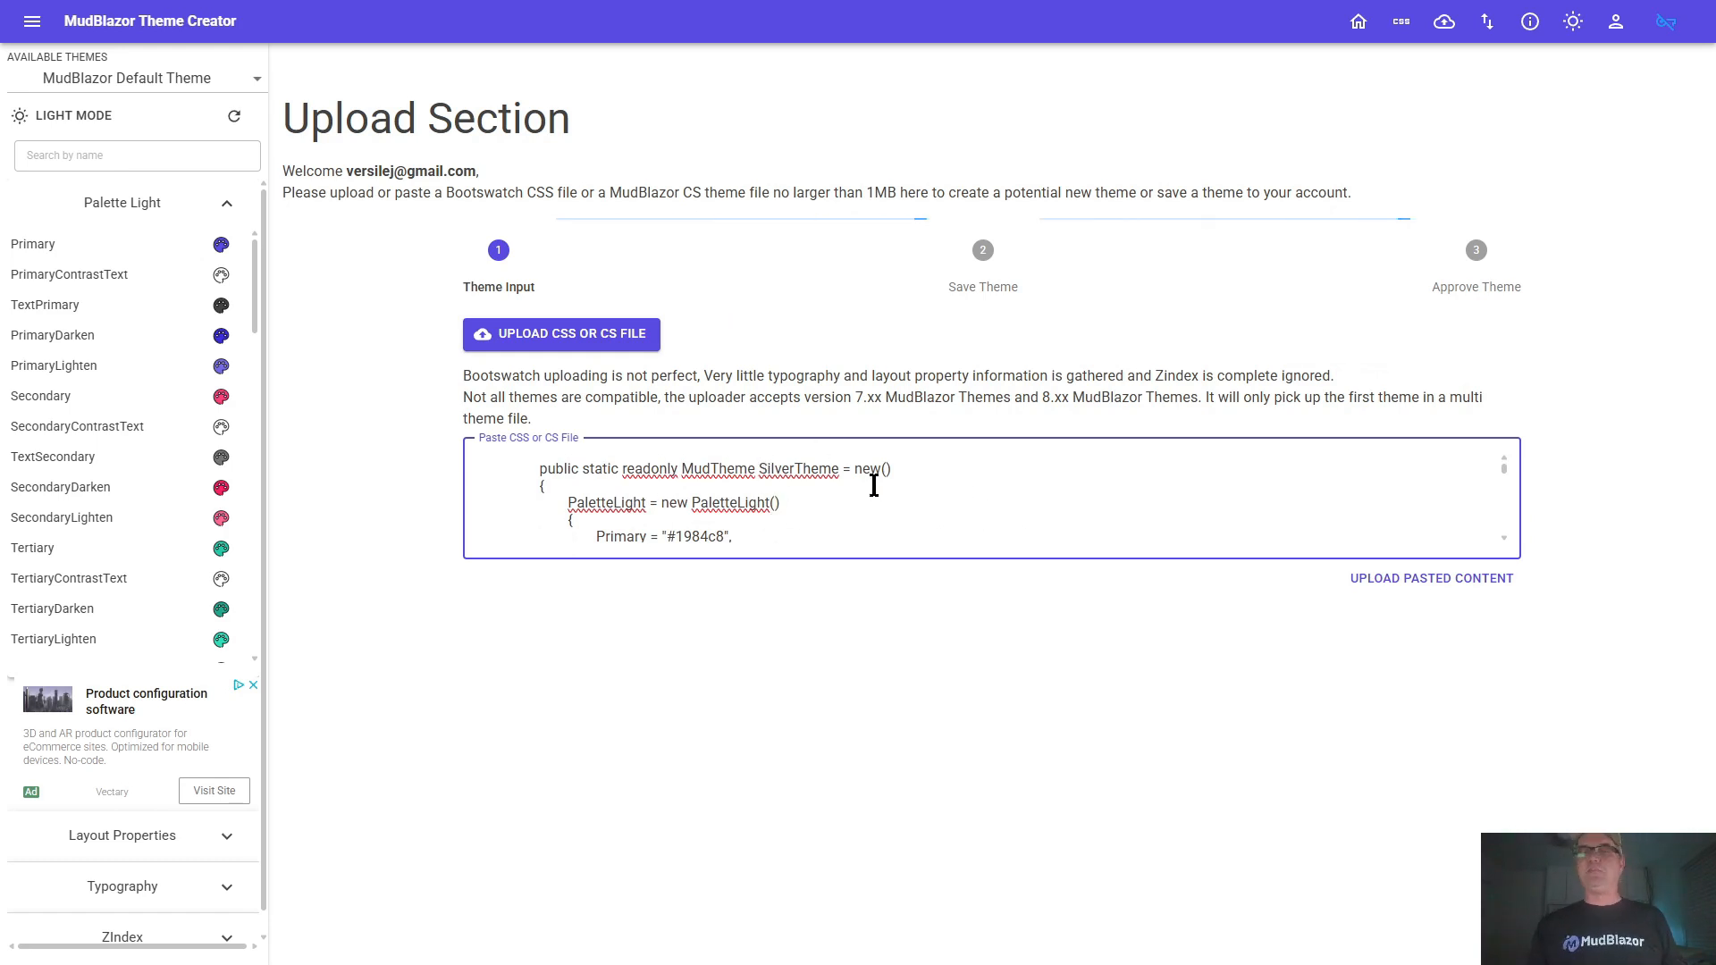
{"action": "left_click", "coordinate": [1406, 581]}
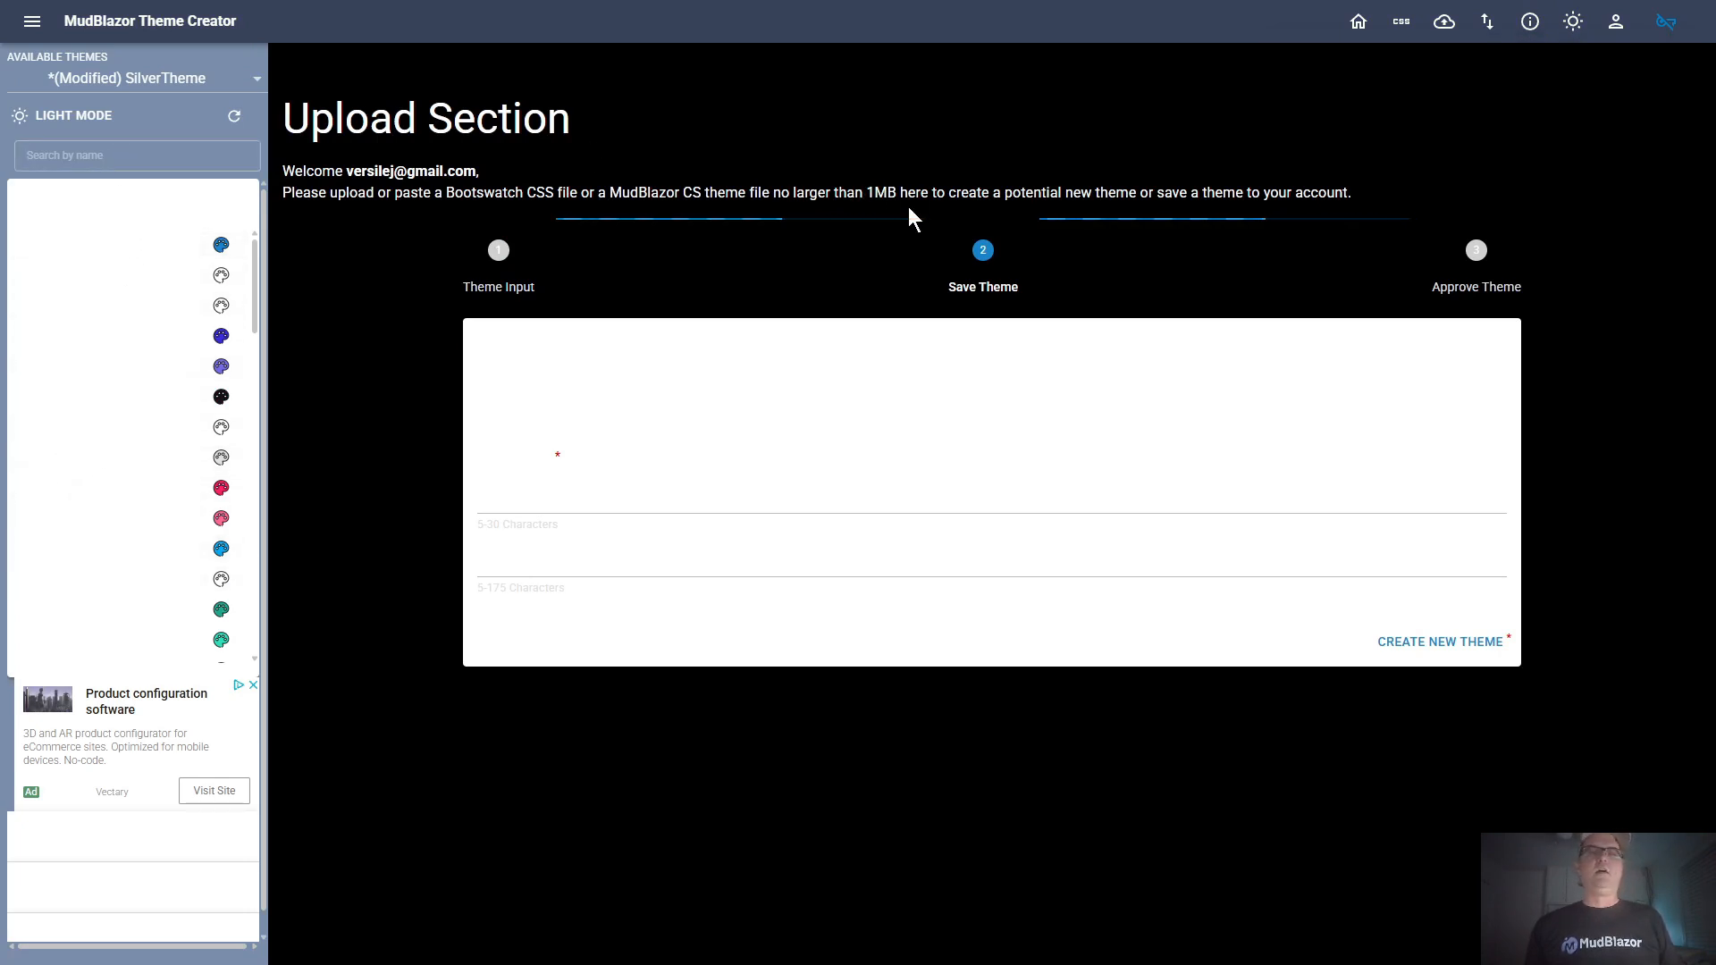
Discard the uploaded SilverTheme by resetting all theme values, confirming with the word "confirm"
{"action": "left_click", "coordinate": [250, 79]}
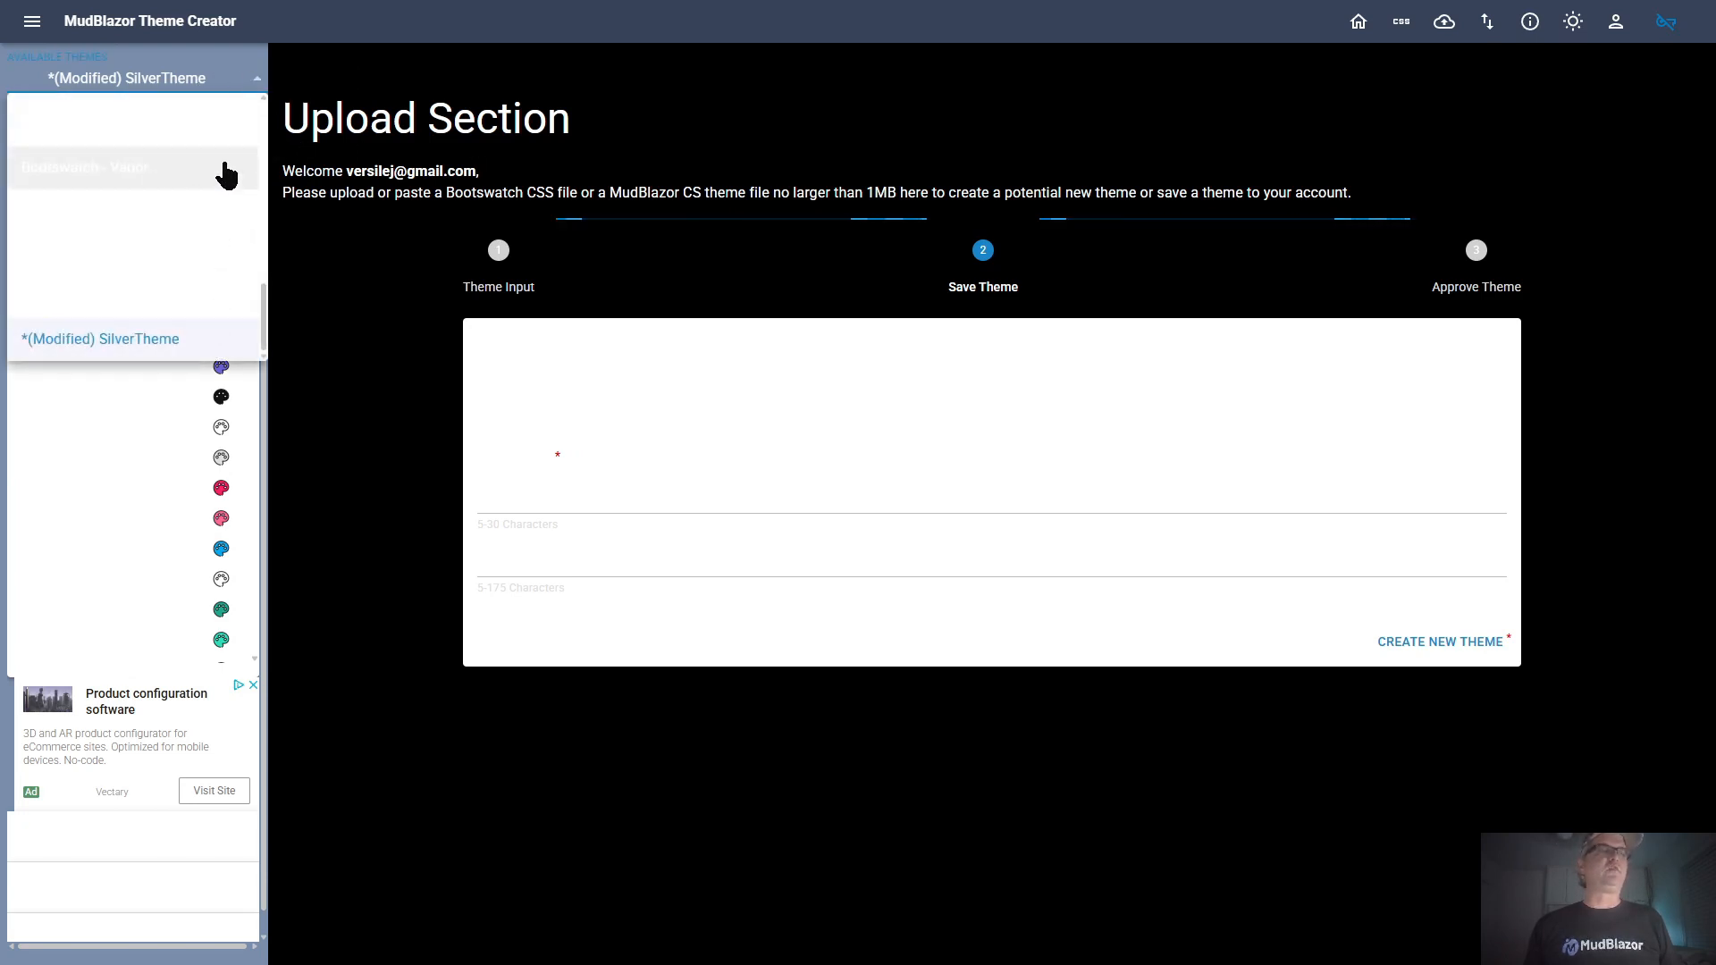
{"action": "left_click_drag", "start_coordinate": [383, 66], "coordinate": [367, 77]}
{"action": "left_click", "coordinate": [241, 117]}
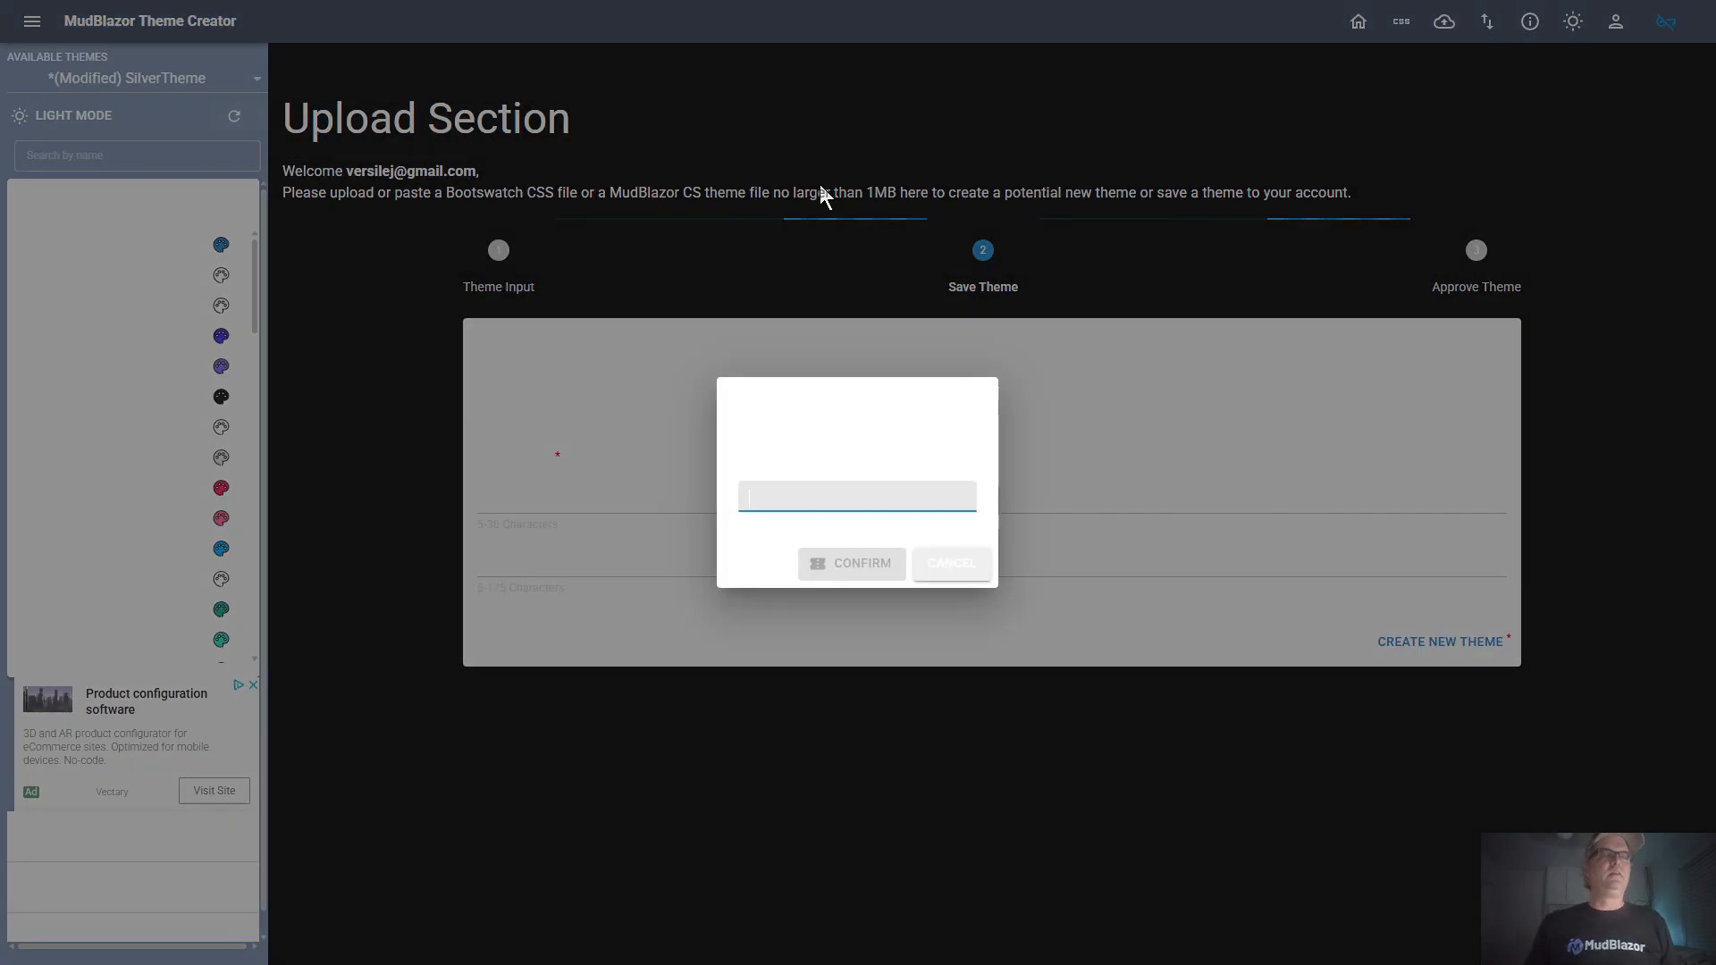
{"action": "type", "text": "confirm"}
{"action": "key", "text": "Return"}
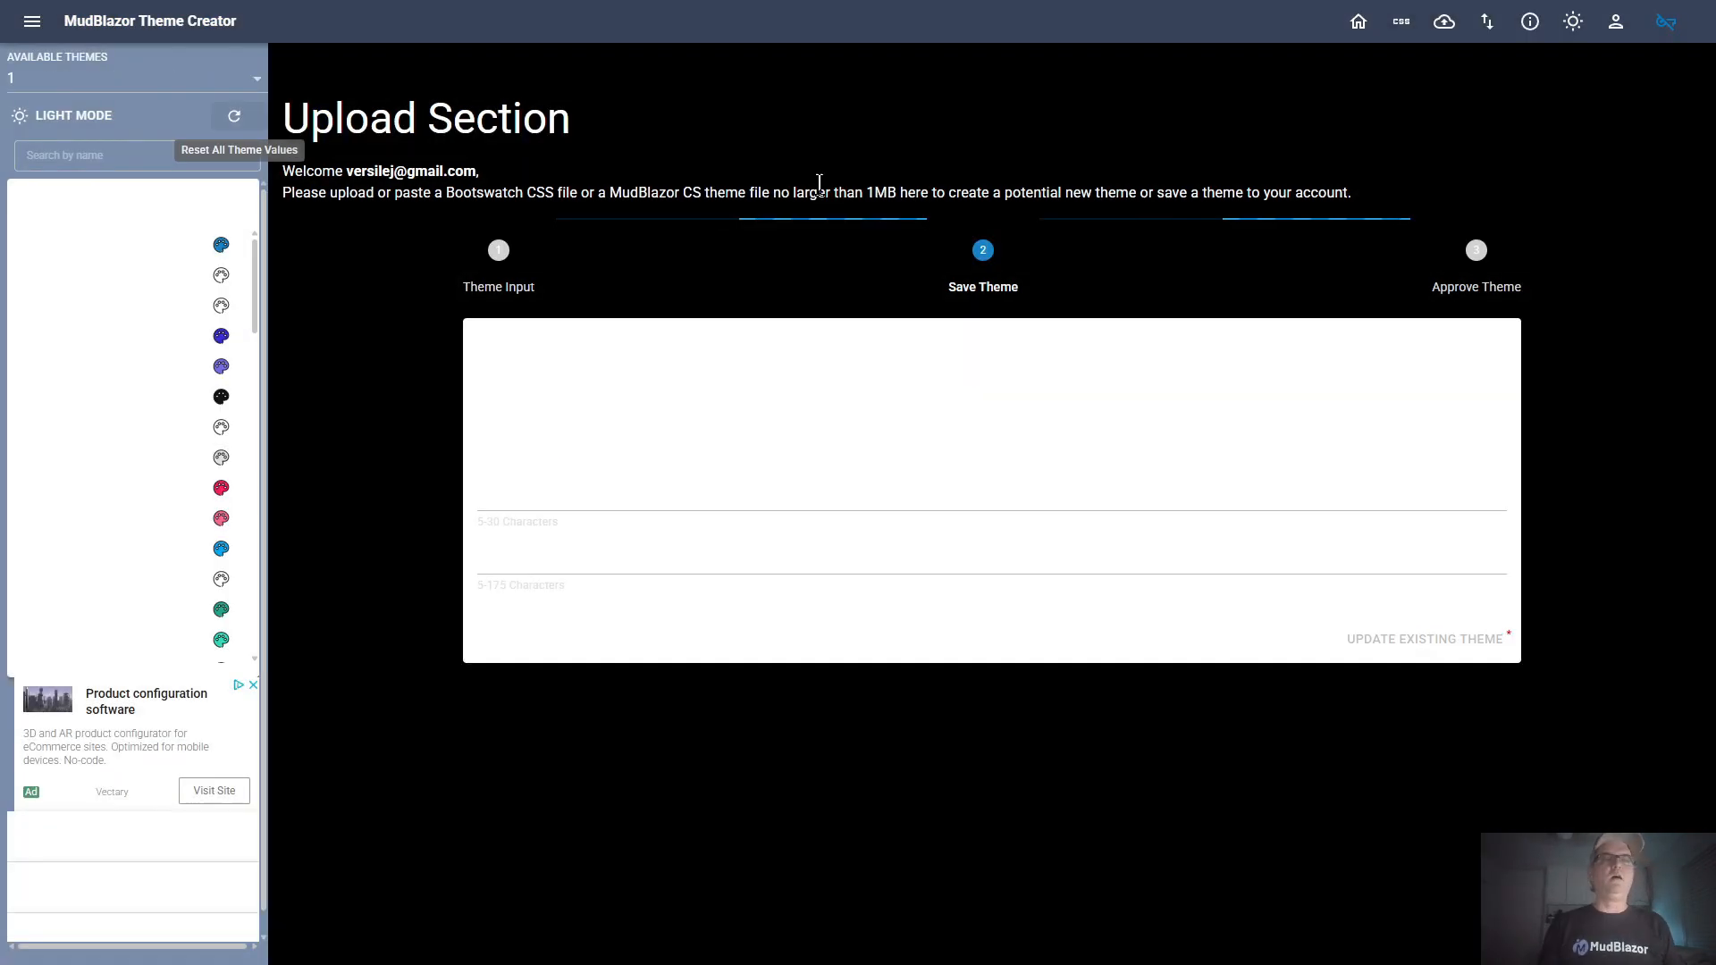
Review the Save Theme form for the MudBlazor Default Theme and the user profile's list of account themes with their deactivate options
{"action": "left_click", "coordinate": [1435, 23]}
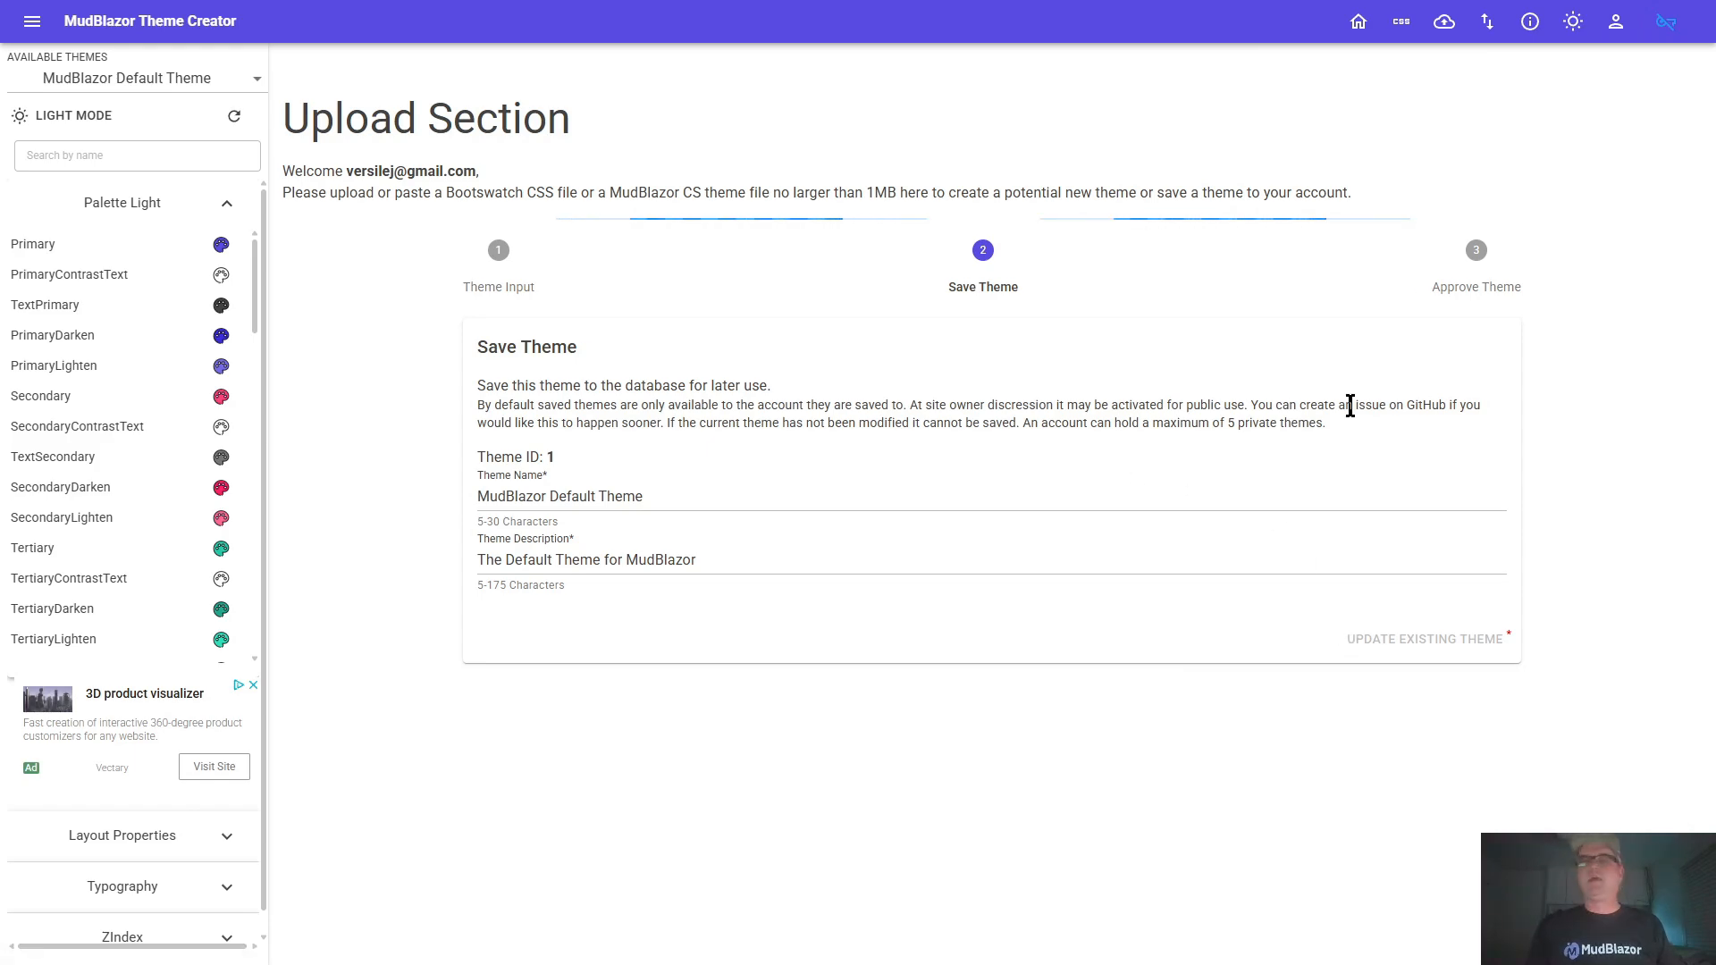
{"action": "left_click", "coordinate": [1615, 27]}
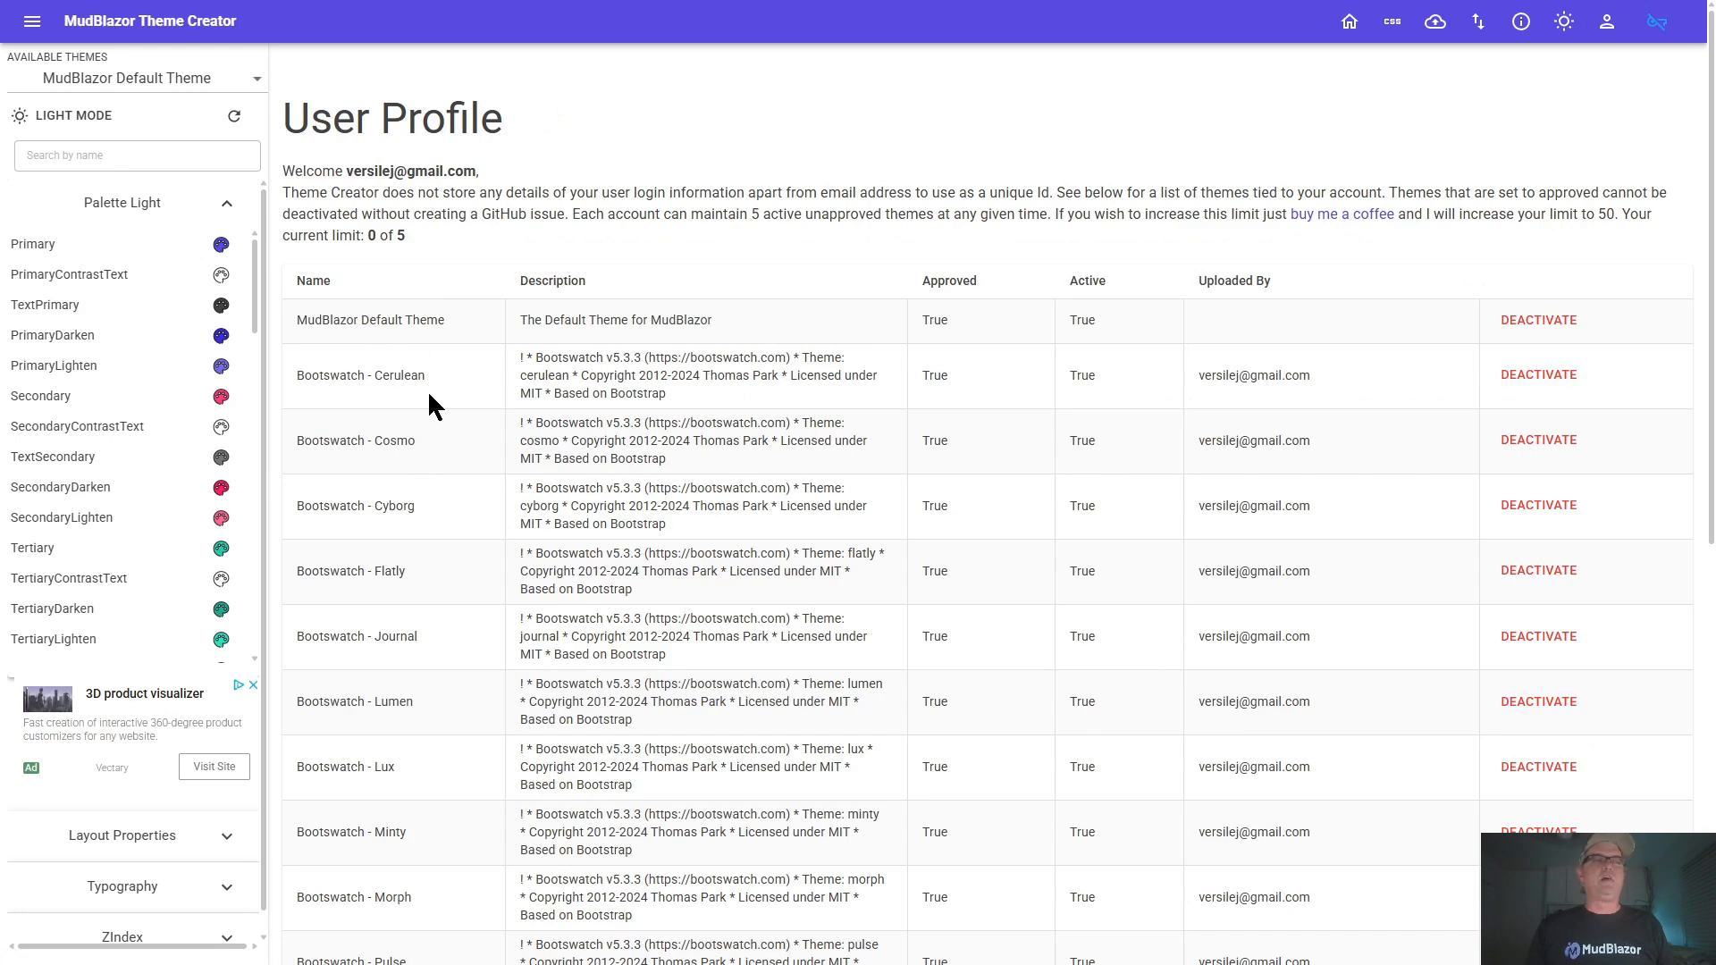
{"action": "scroll", "coordinate": [625, 566], "scroll_direction": "down", "scroll_amount": 3}
{"action": "scroll", "coordinate": [635, 566], "scroll_direction": "up", "scroll_amount": 3}
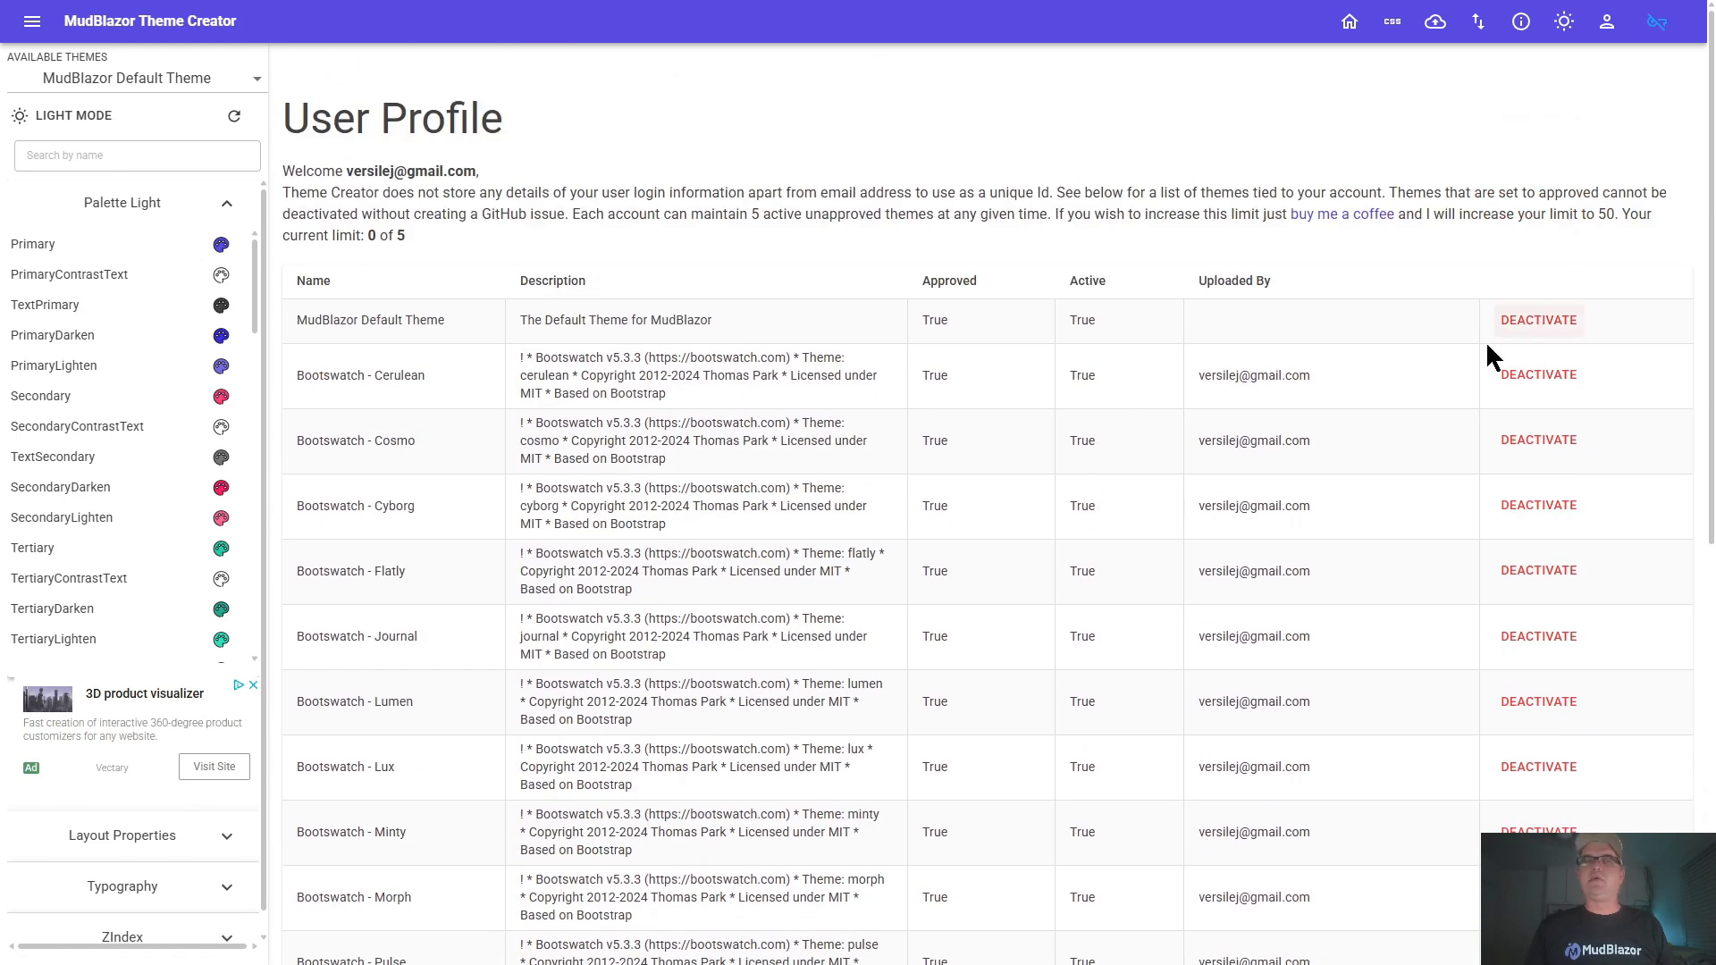